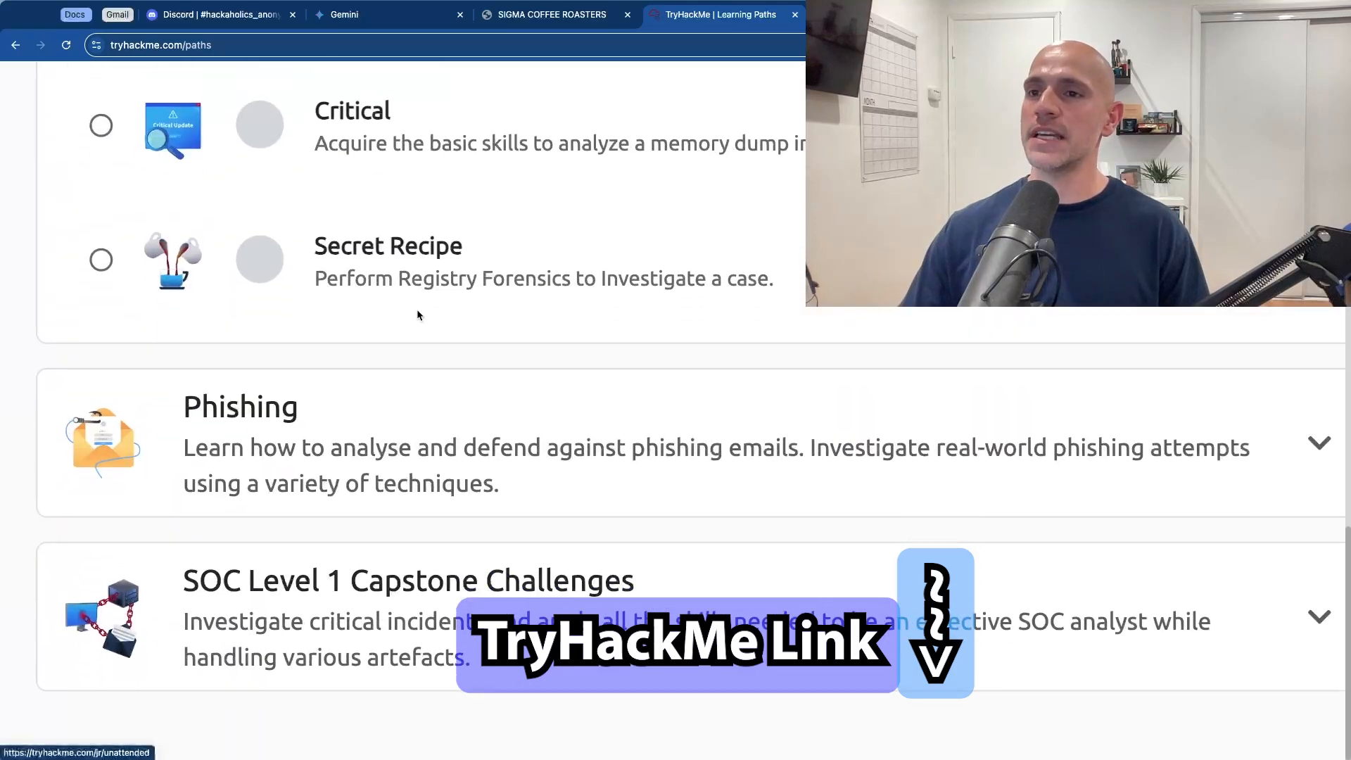
Step: Open the Unattended room from the Digital Forensics and Incident Response section of the SOC Level 1 learning path
scroll(419, 316, "up", 7)
scroll(419, 315, "down", 1)
scroll(419, 316, "down", 1)
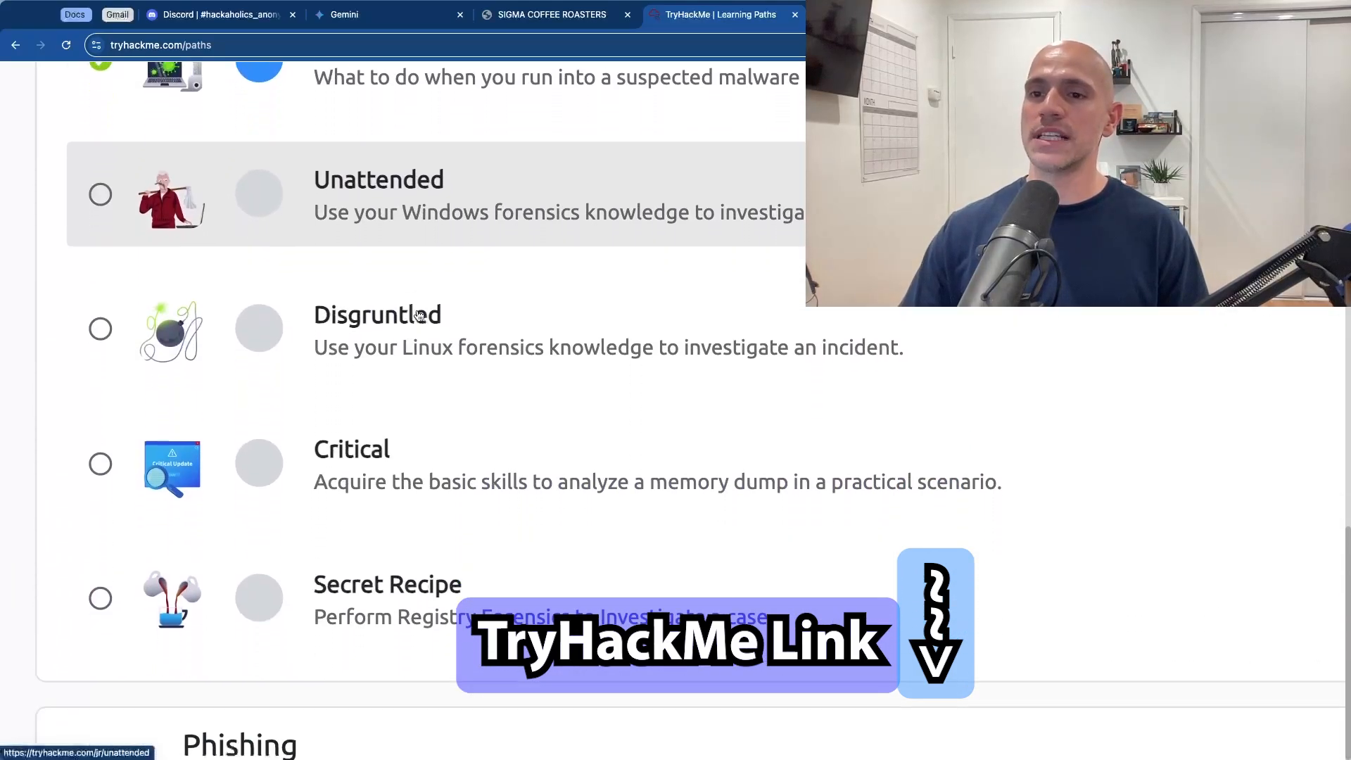
scroll(419, 316, "up", 20)
scroll(418, 316, "down", 3)
scroll(419, 316, "down", 15)
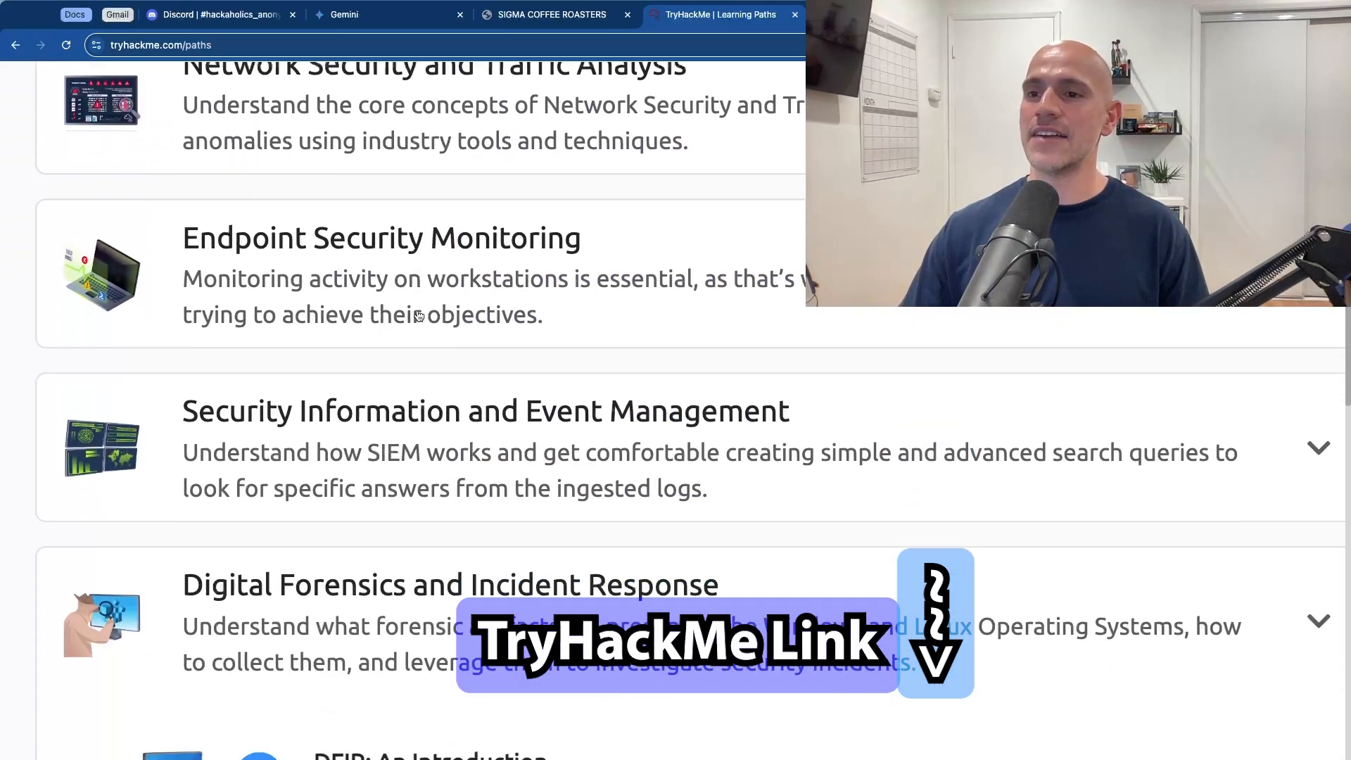
scroll(418, 316, "down", 10)
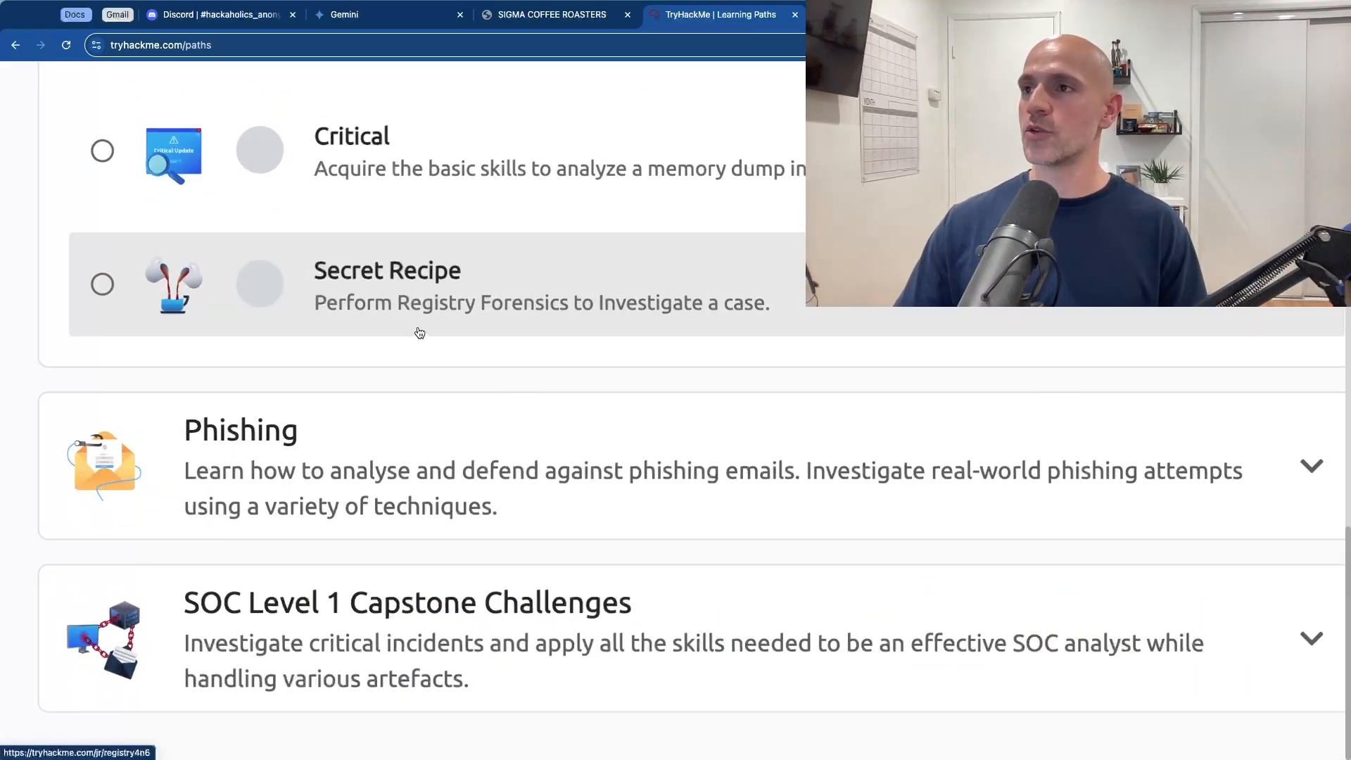
key("super+minus")
key("super+minus")
key("super+minus")
key("super+minus")
scroll(487, 374, "up", 7)
left_click(490, 380)
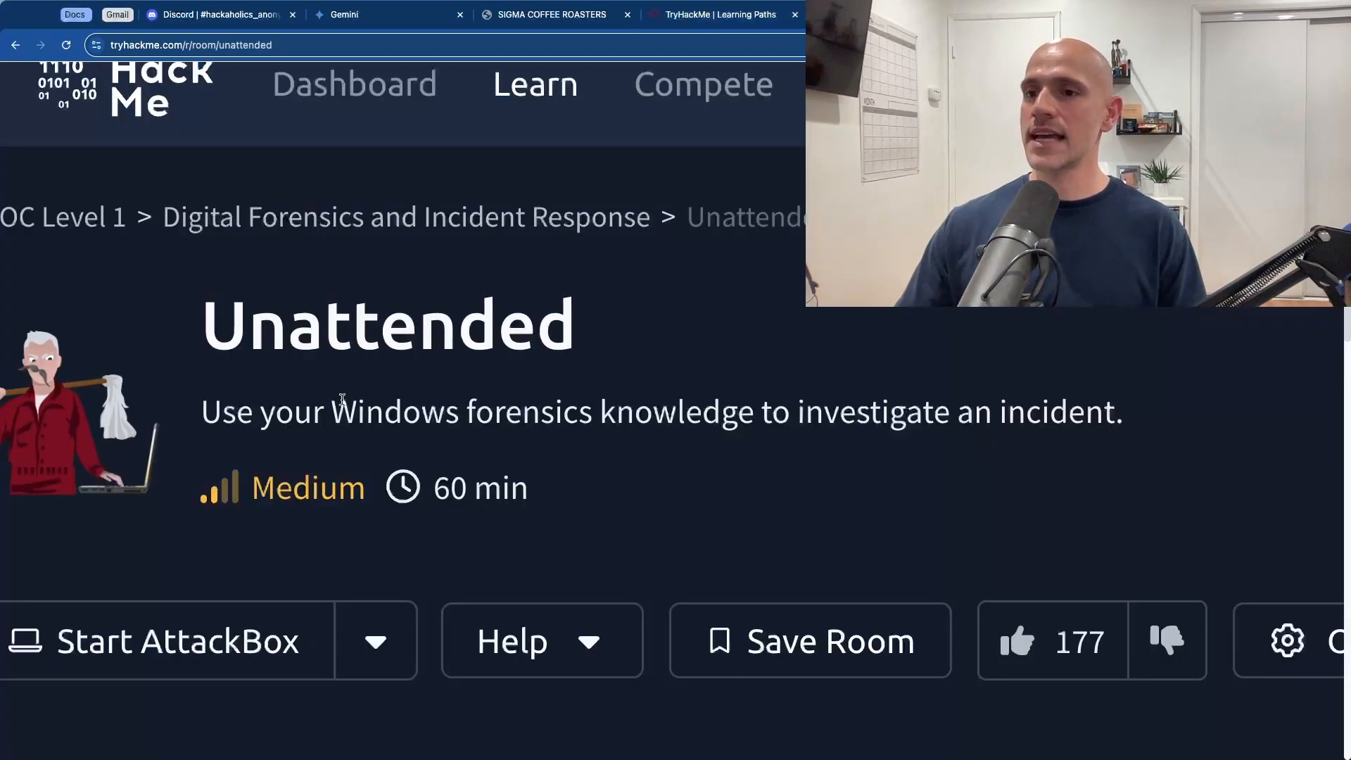
Step: Read the Unattended room's introduction describing the incident window and the kape-results and tools directories
scroll(422, 397, "down", 15)
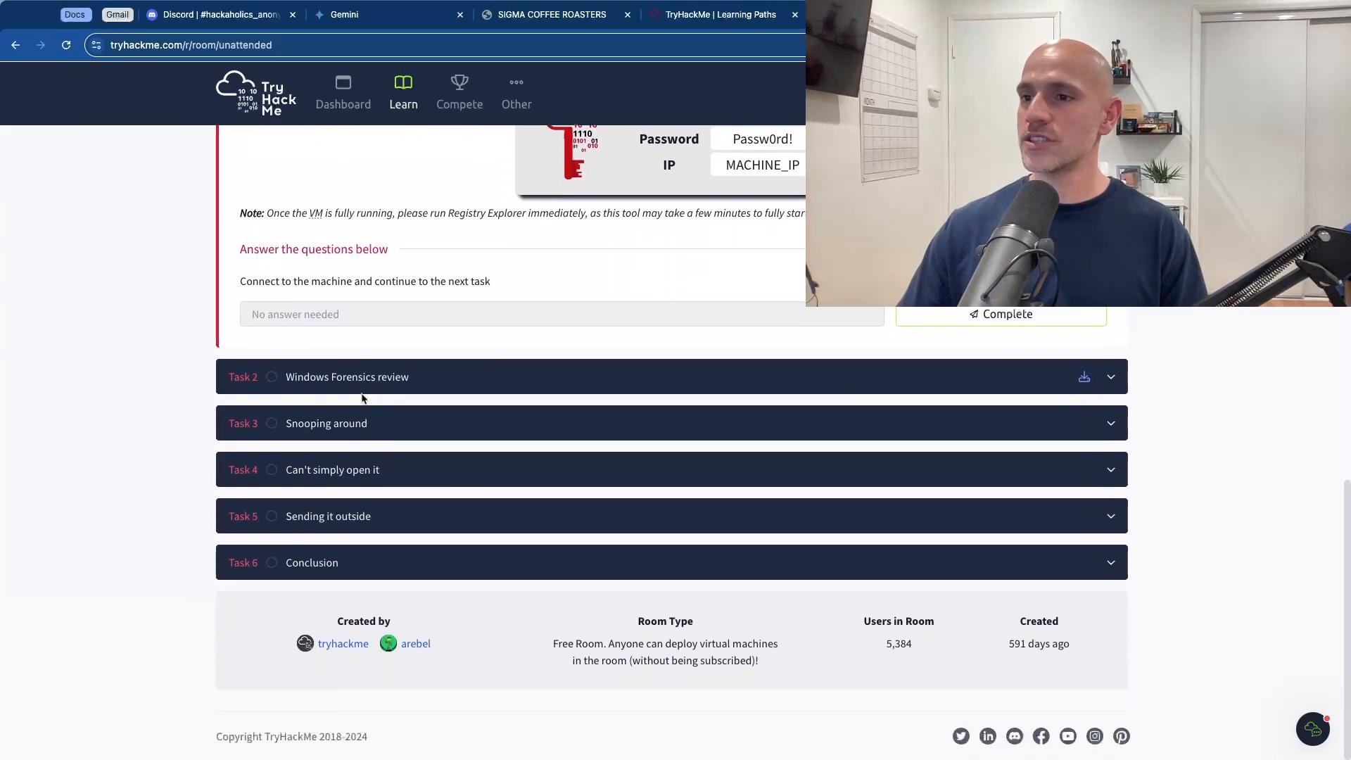
scroll(470, 394, "up", 6)
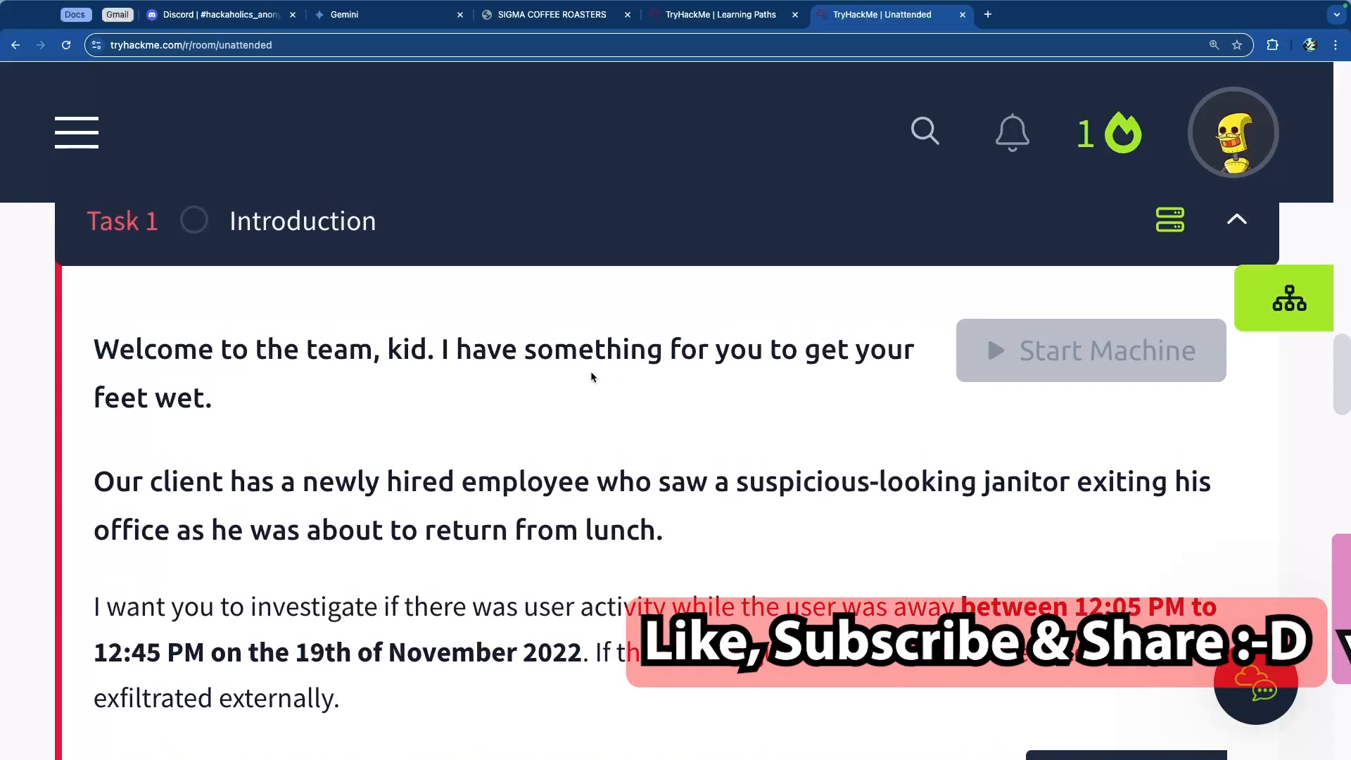
scroll(290, 355, "down", 1)
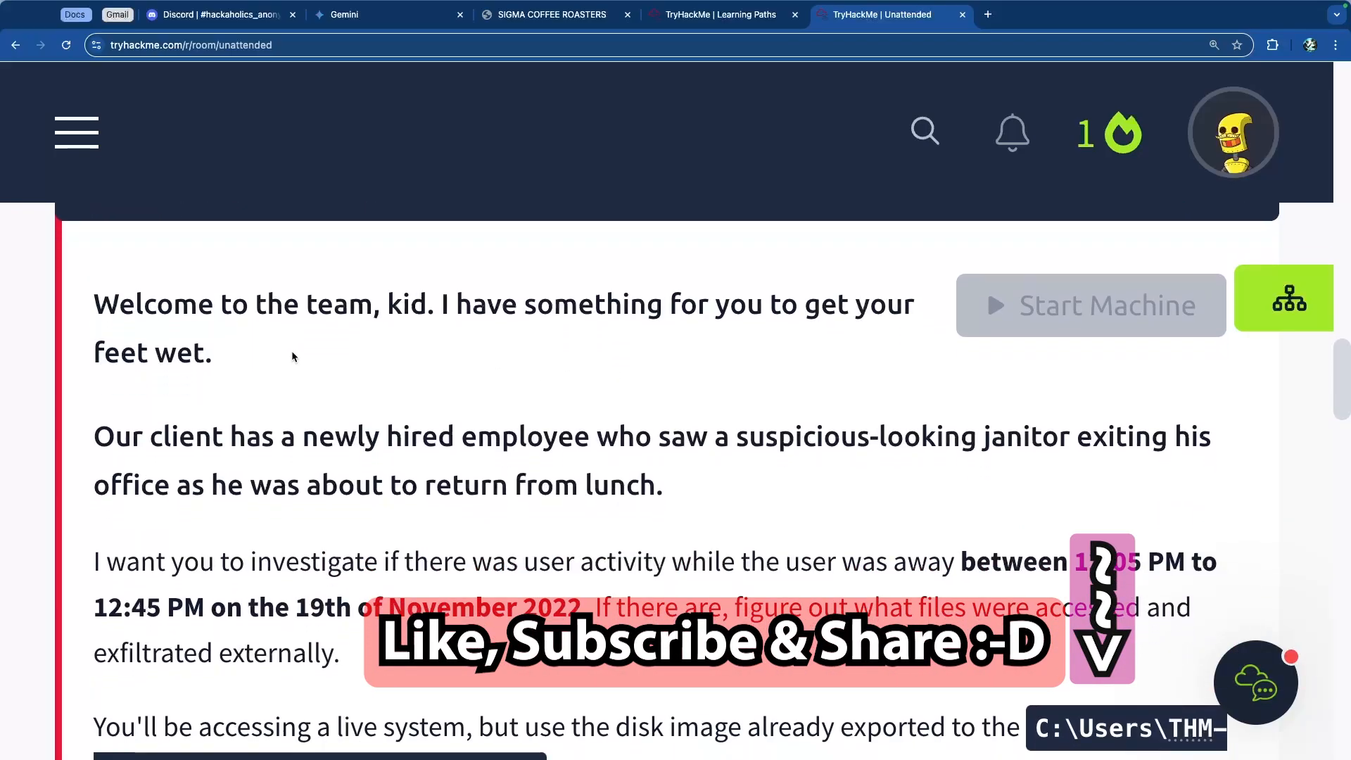
scroll(293, 355, "down", 2)
scroll(293, 348, "down", 3)
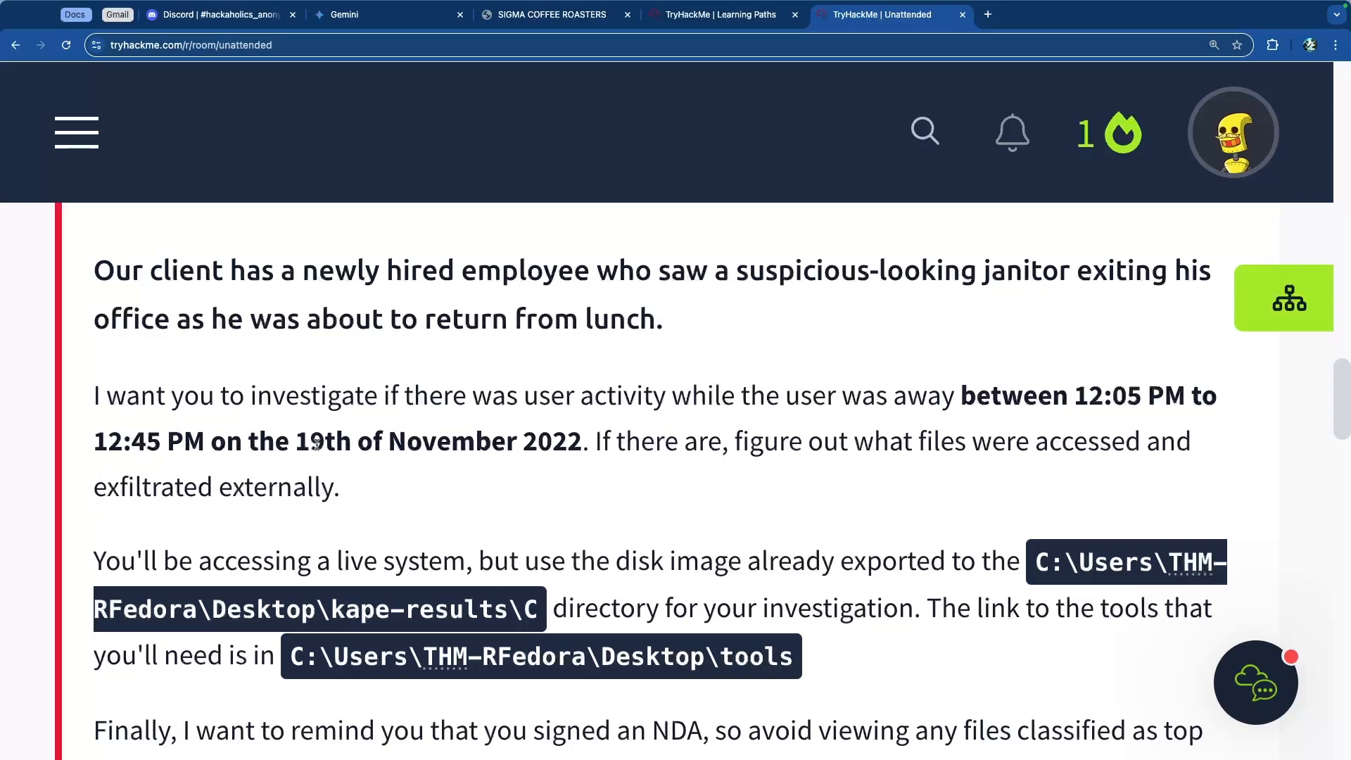
scroll(496, 447, "down", 3)
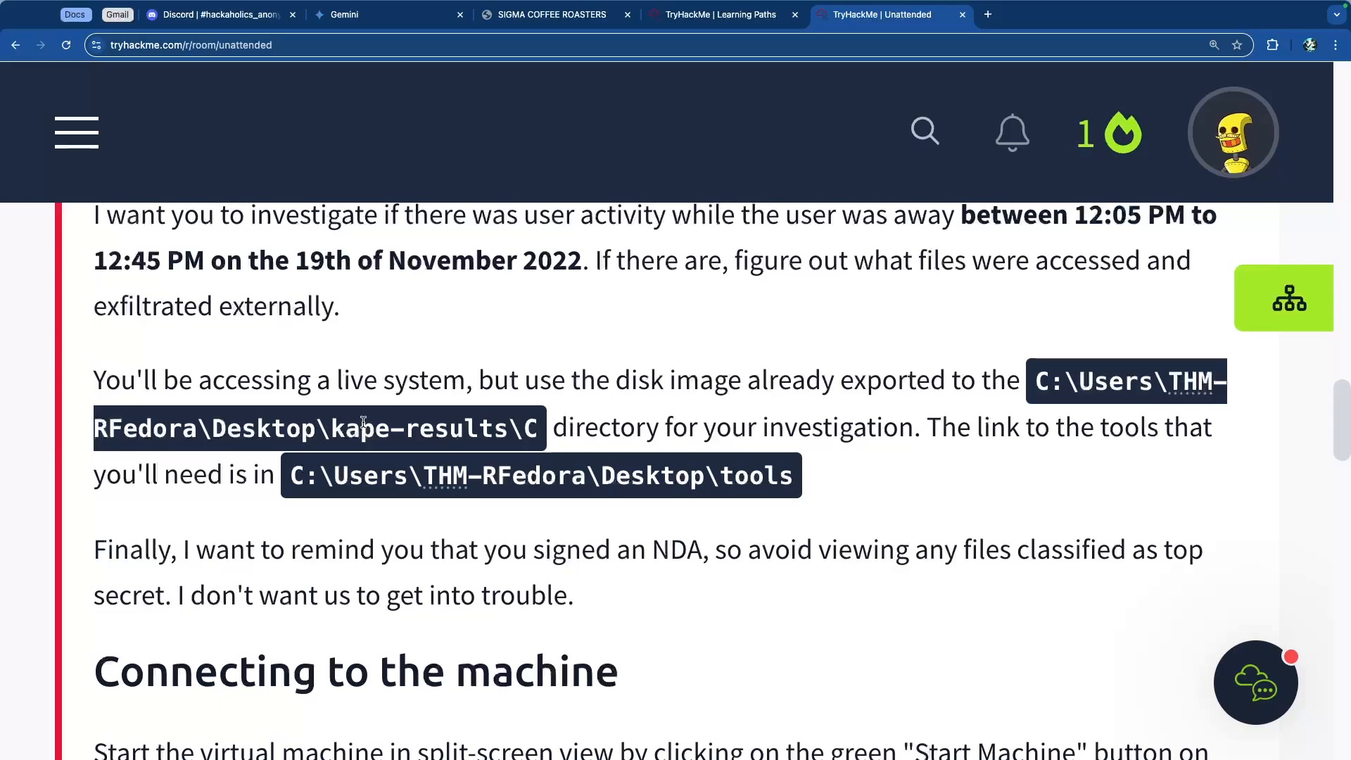
left_click_drag(98, 215, 984, 386)
left_click(672, 432)
scroll(334, 461, "down", 3)
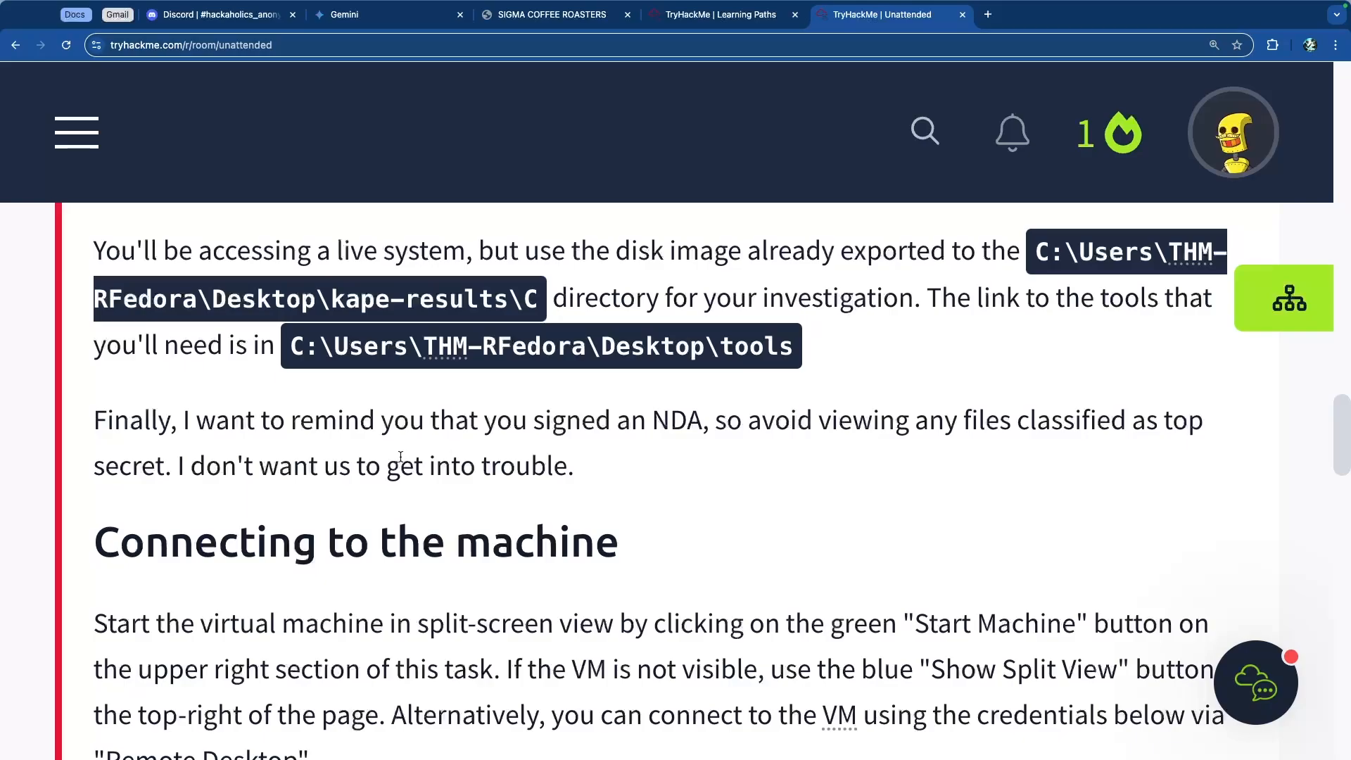
scroll(288, 471, "down", 1)
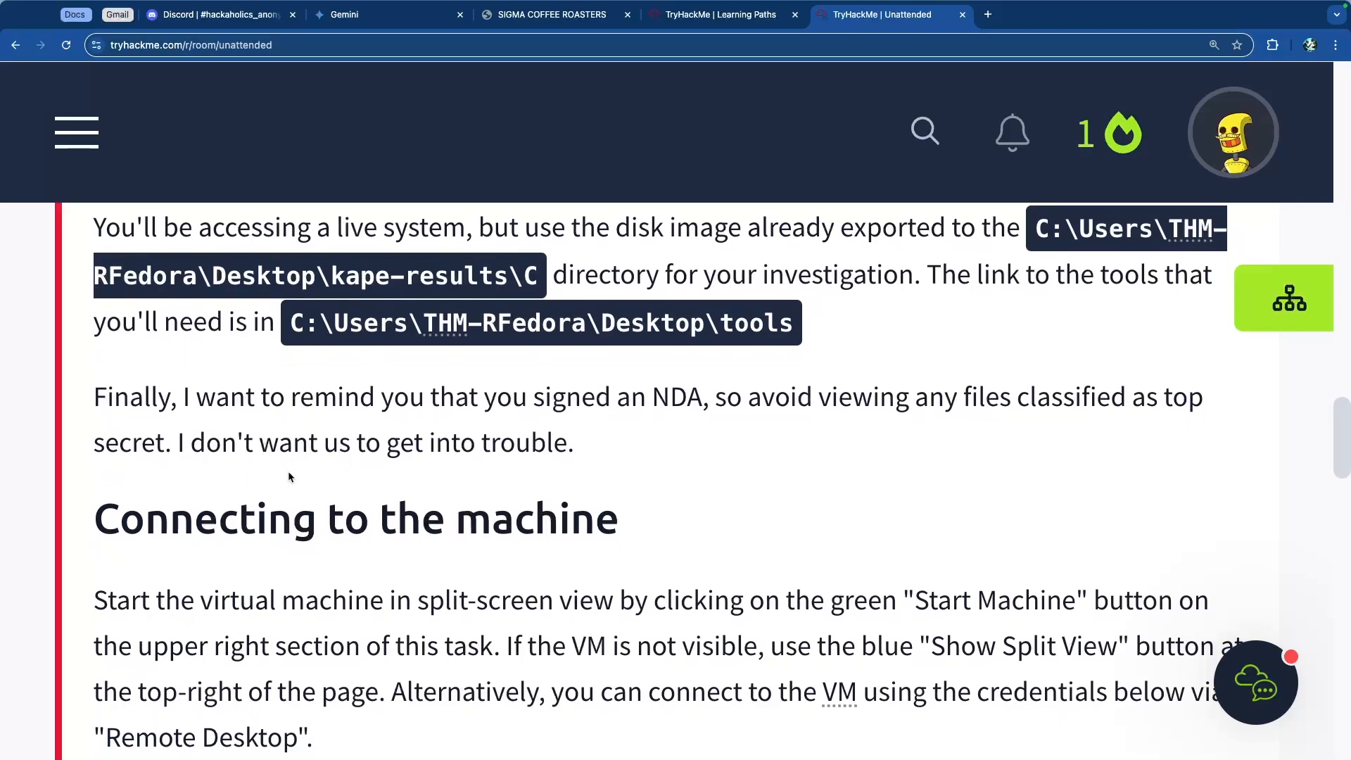
left_click_drag(117, 396, 574, 449)
left_click(574, 449)
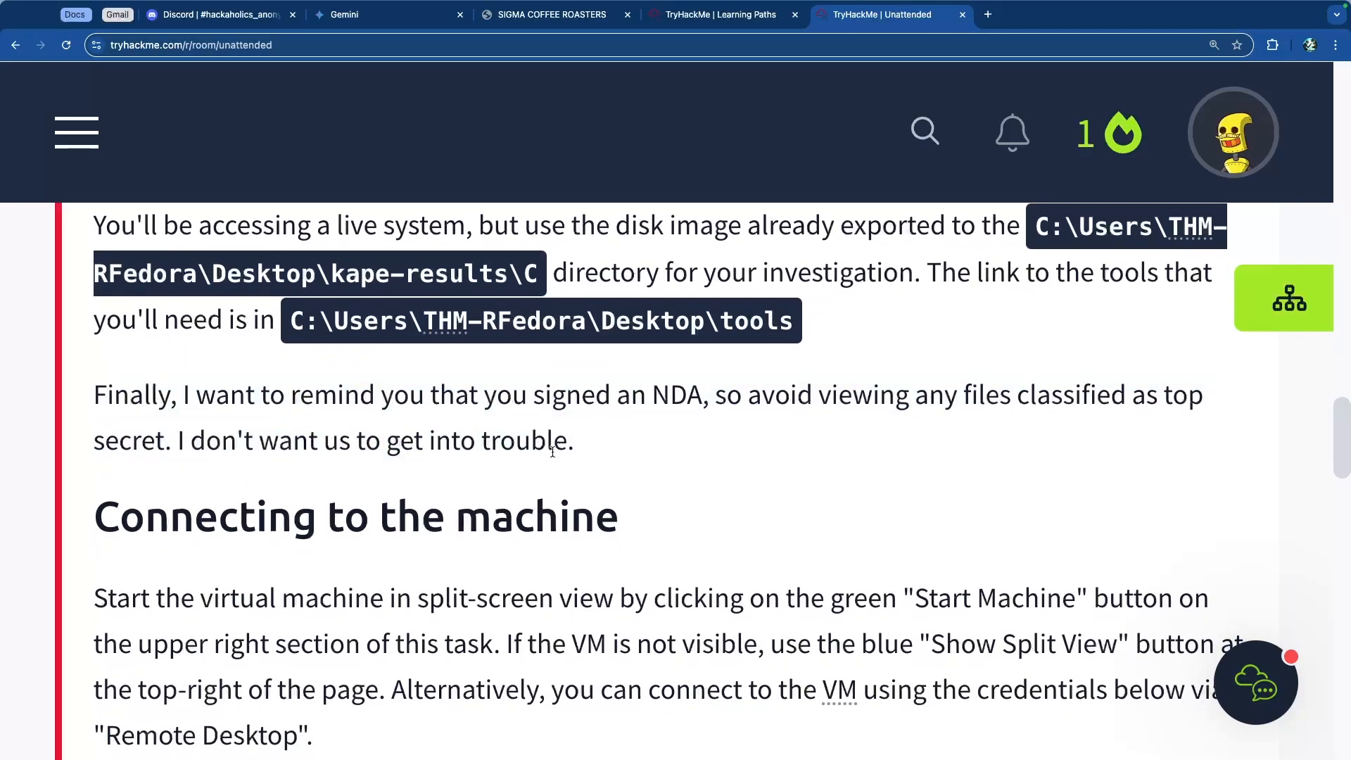
Step: Review the connection instructions and remote desktop credentials for the target machine
scroll(556, 451, "down", 5)
scroll(552, 455, "down", 1)
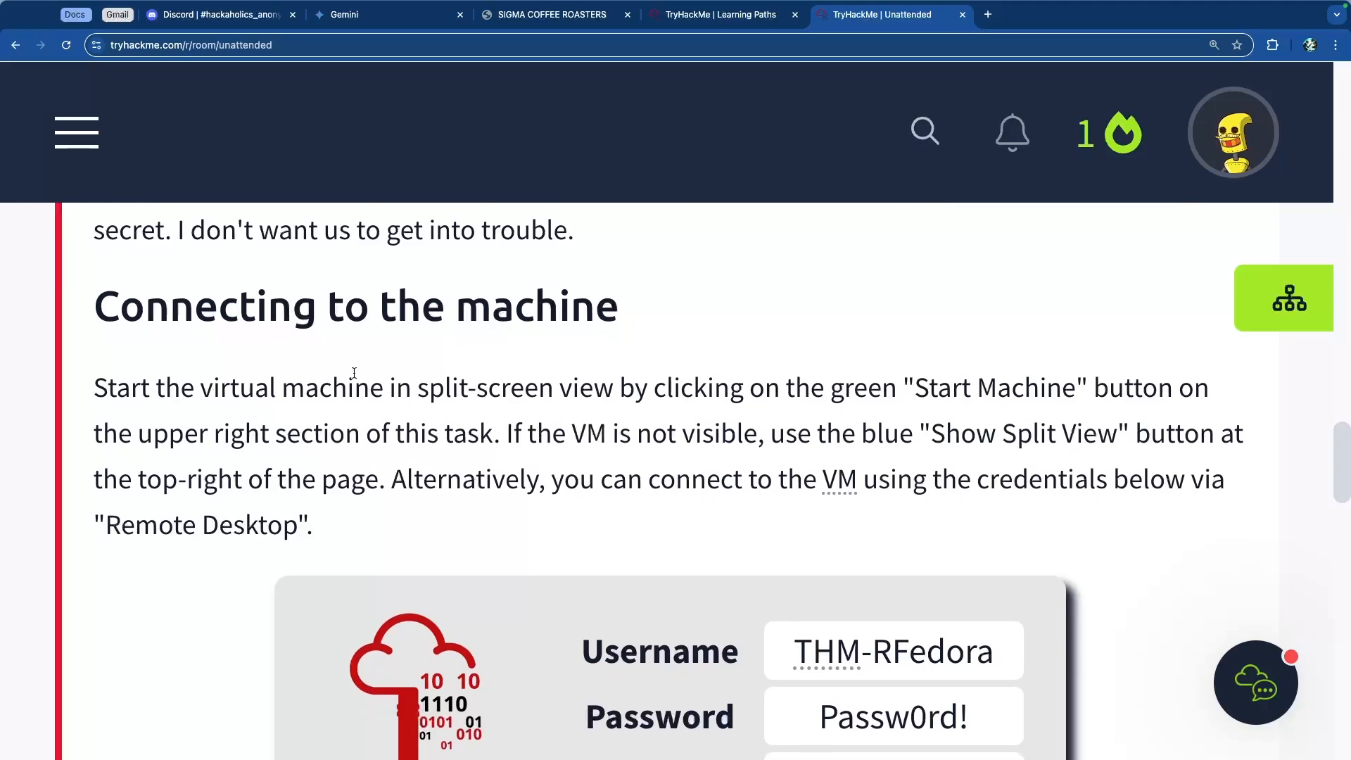
scroll(328, 370, "down", 10)
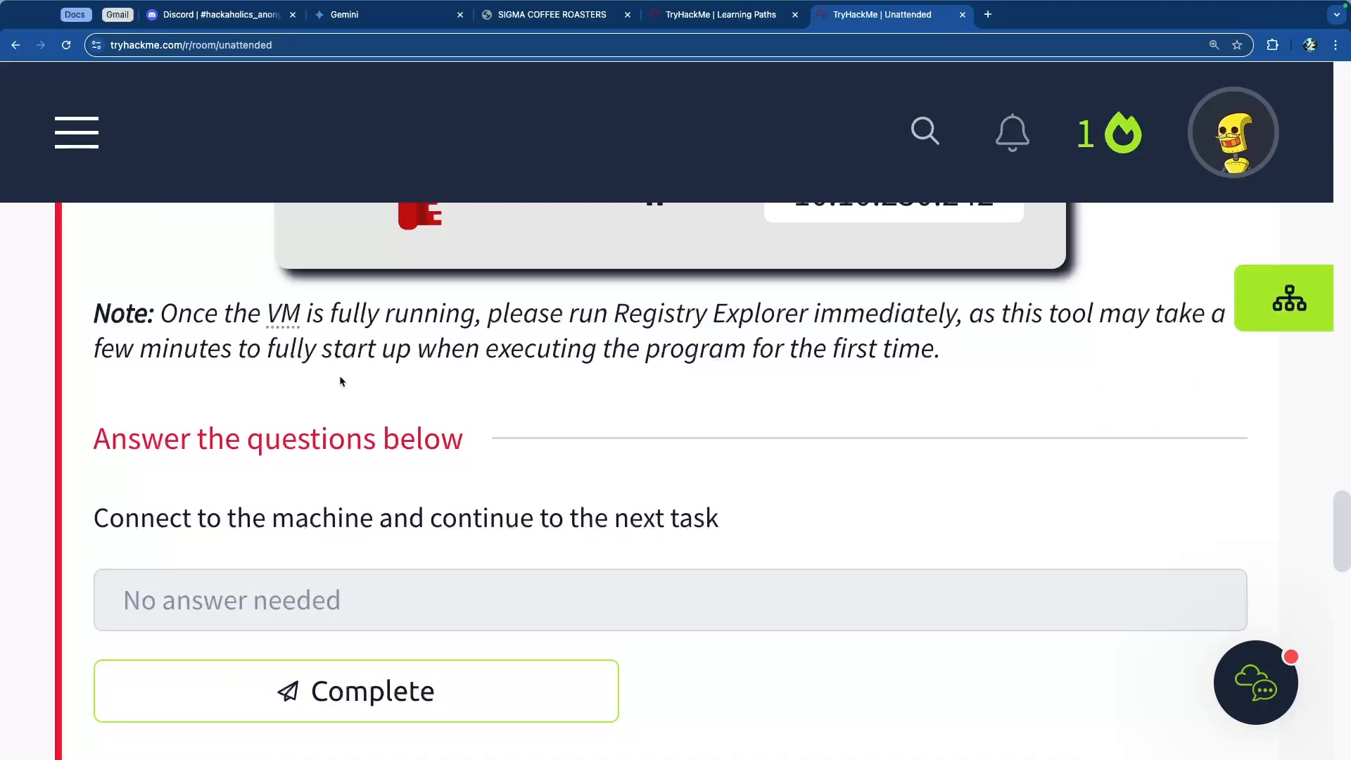
scroll(345, 386, "up", 1)
scroll(373, 384, "up", 5)
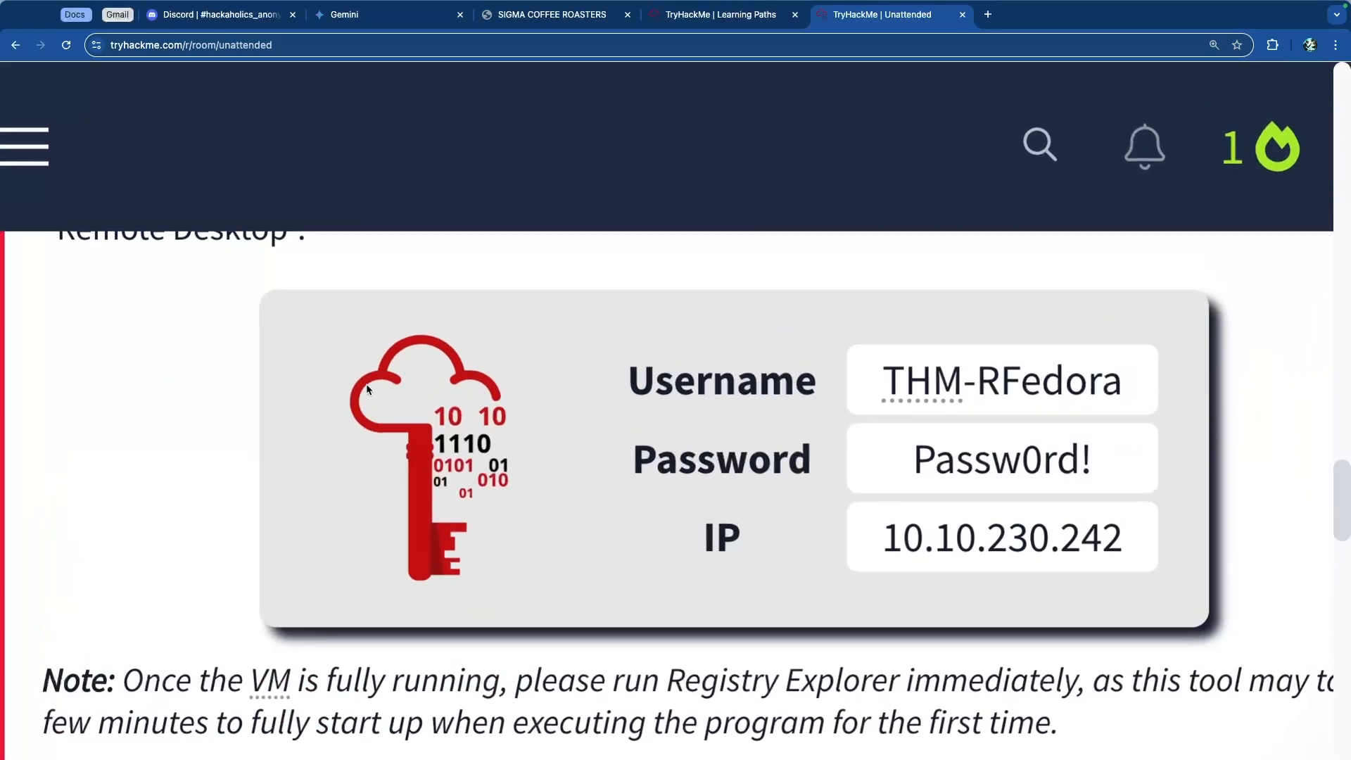
scroll(362, 401, "up", 1)
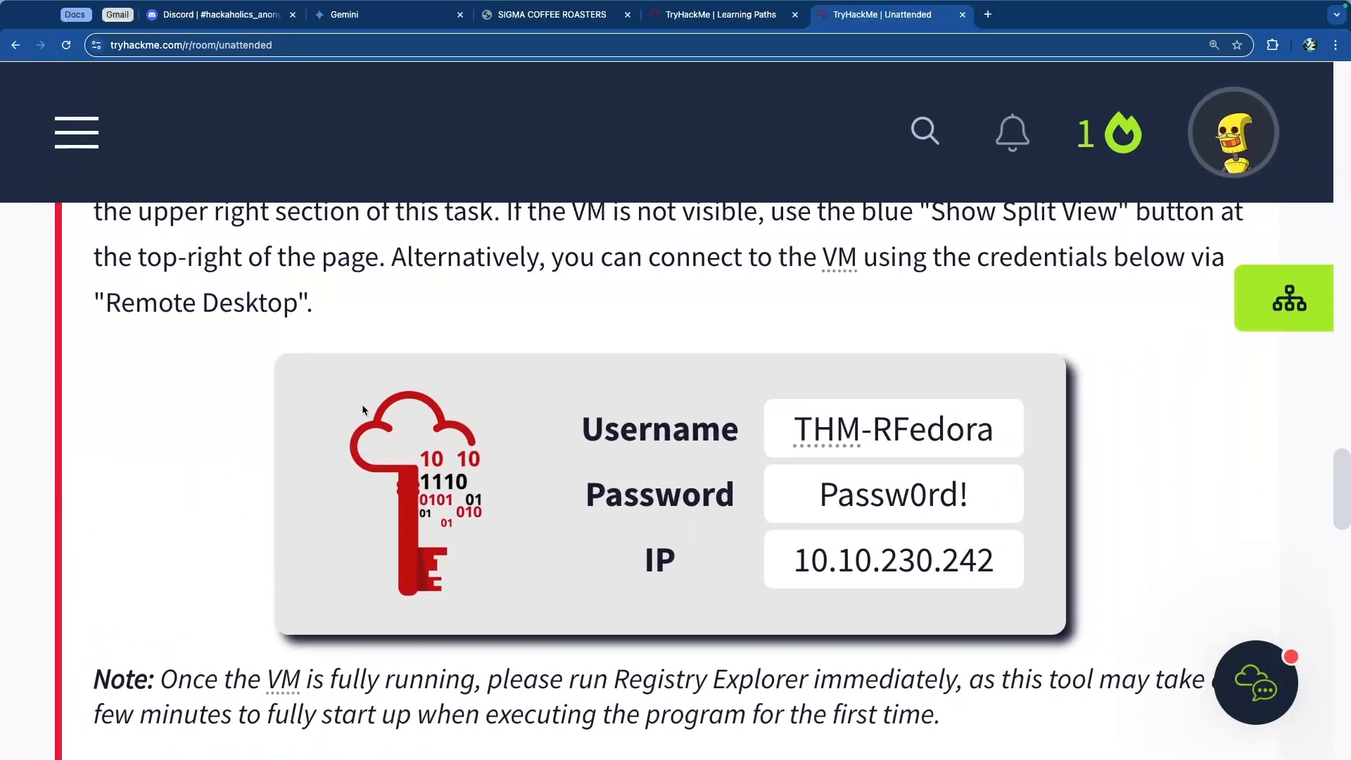
scroll(362, 404, "up", 5)
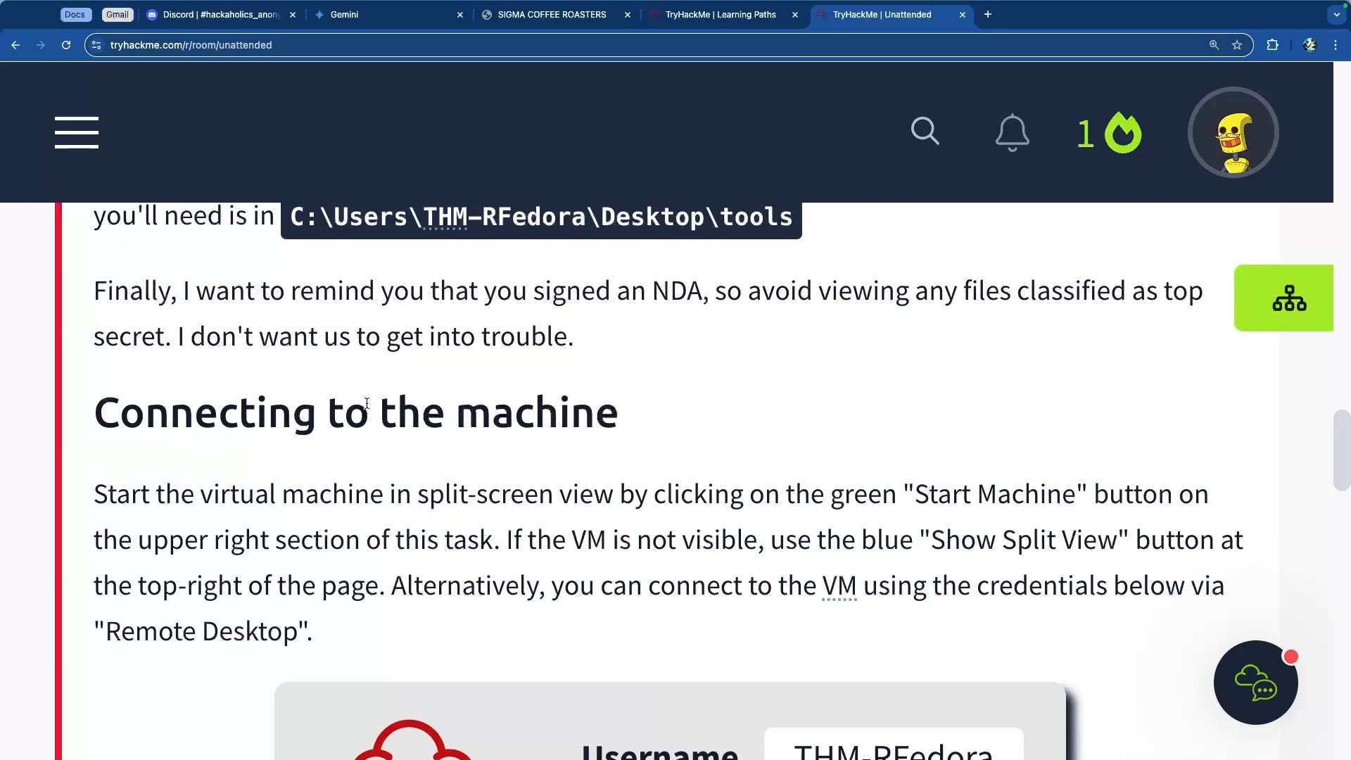
scroll(390, 403, "down", 7)
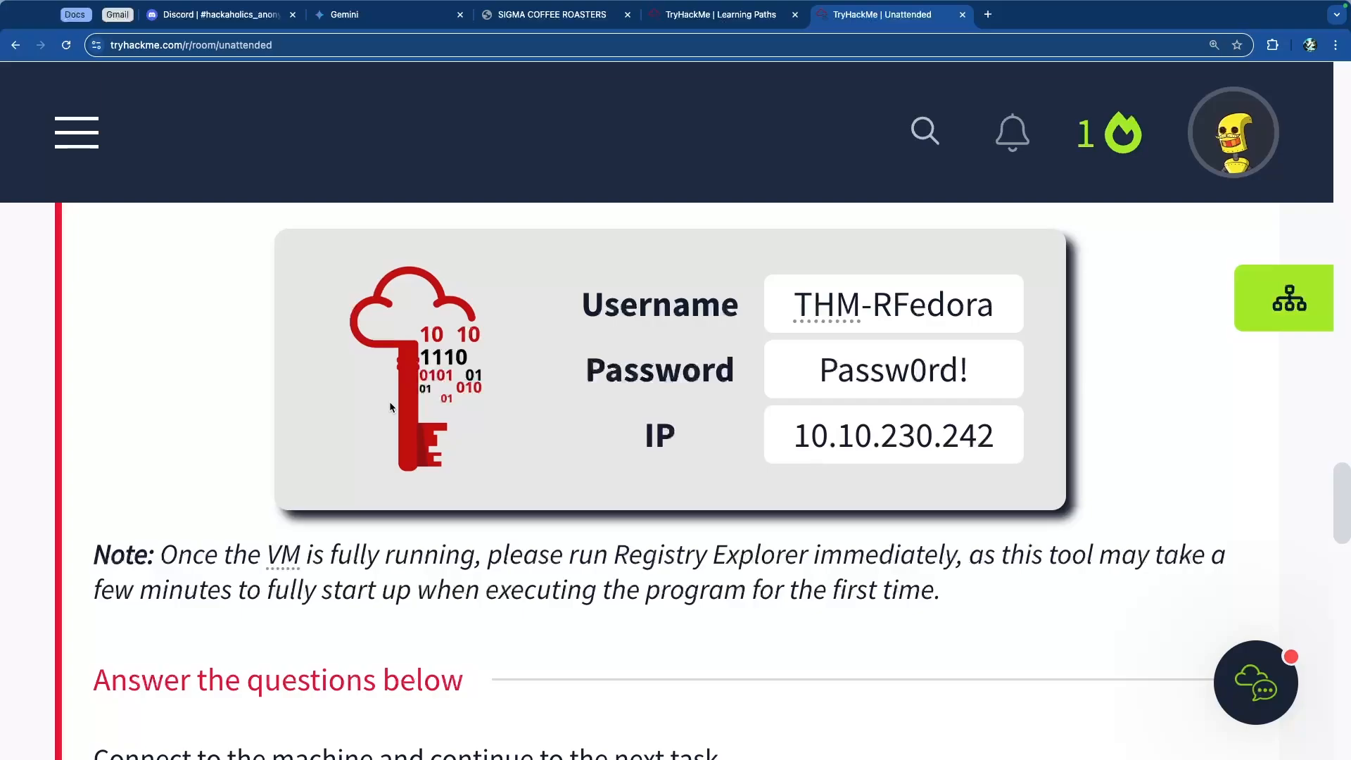
Step: Zoom the room page out and open the split view to start the target machine
key("super+minus")
scroll(390, 407, "down", 6)
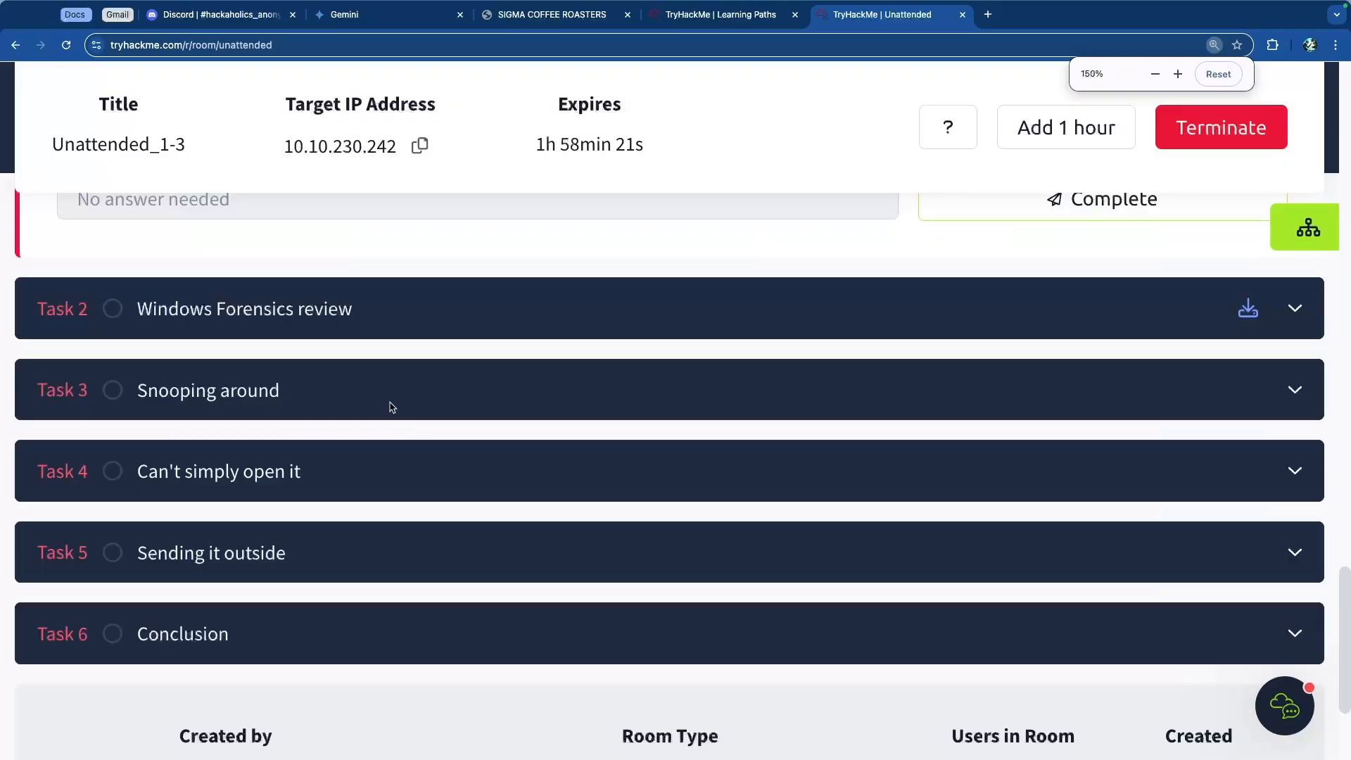
key("super+minus")
key("super+minus")
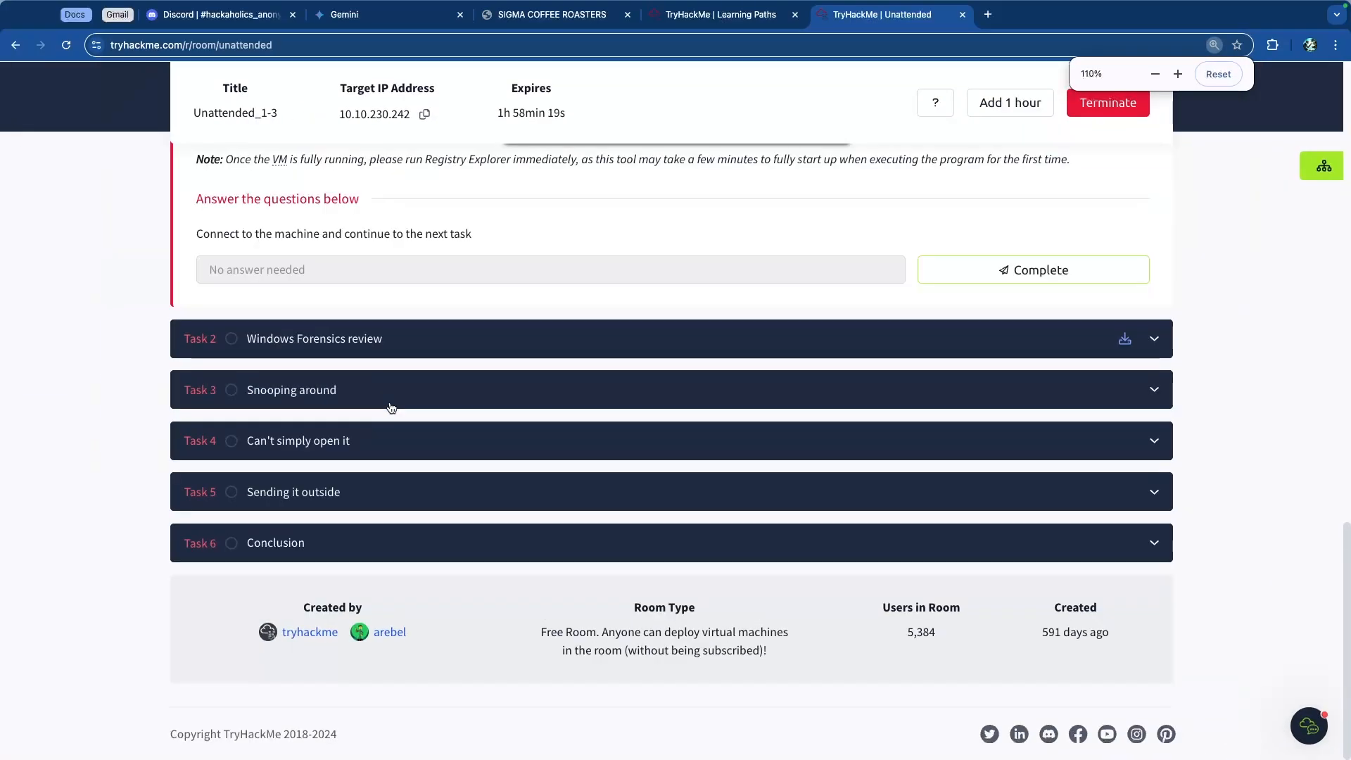
key("super+minus")
scroll(390, 401, "up", 10)
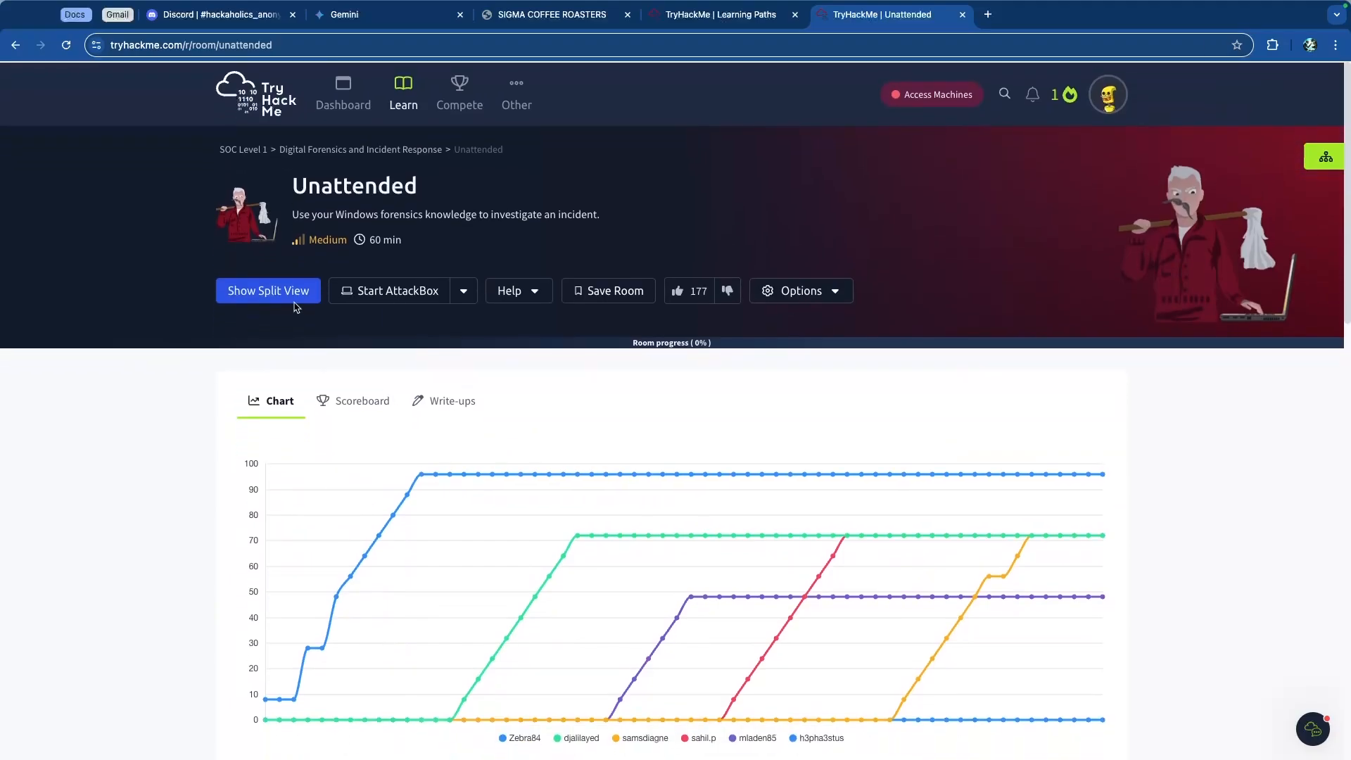
left_click(295, 301)
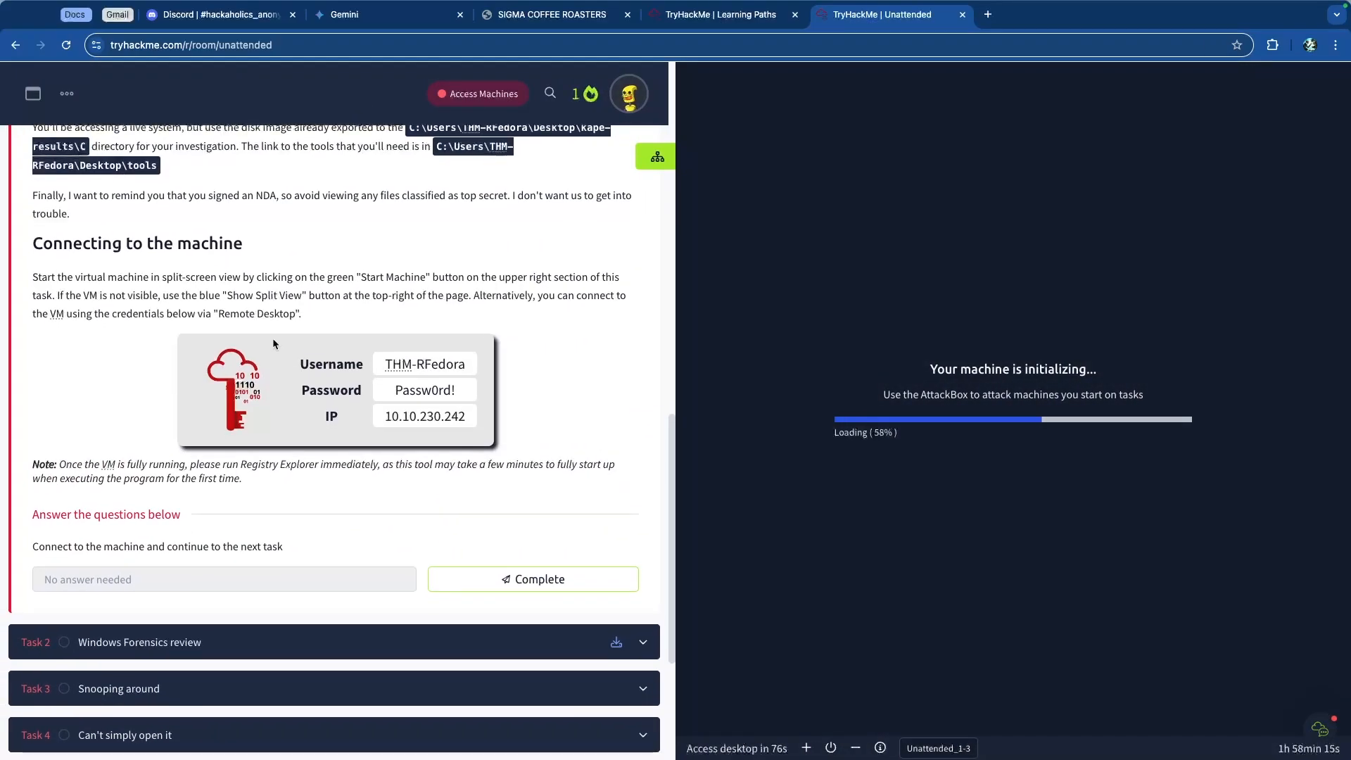
Step: Complete Task 1's connect-to-the-machine question
scroll(295, 359, "down", 2)
left_click(531, 339)
scroll(306, 402, "up", 1)
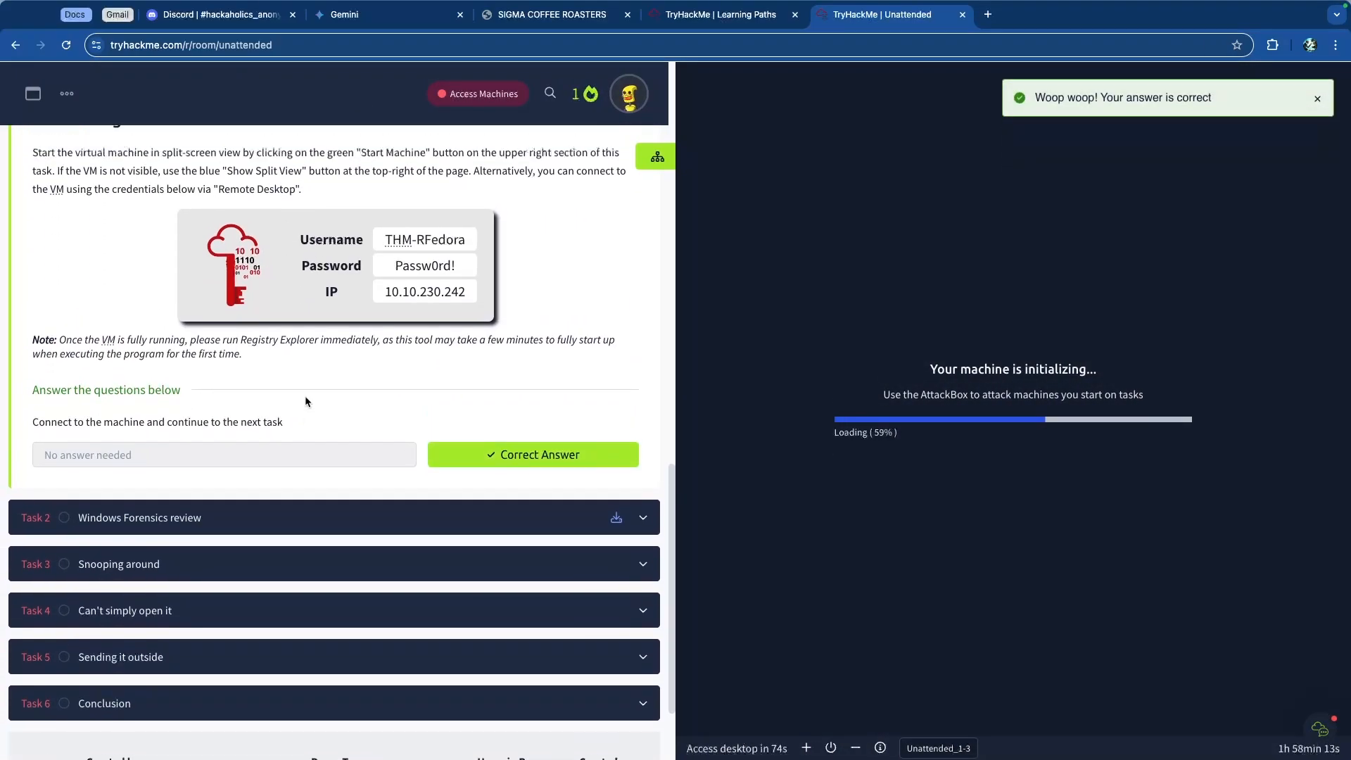
Step: Collapse Task 1 and expand Task 2, Windows Forensics review, to see its cheat sheet
scroll(306, 402, "up", 10)
scroll(330, 391, "down", 4)
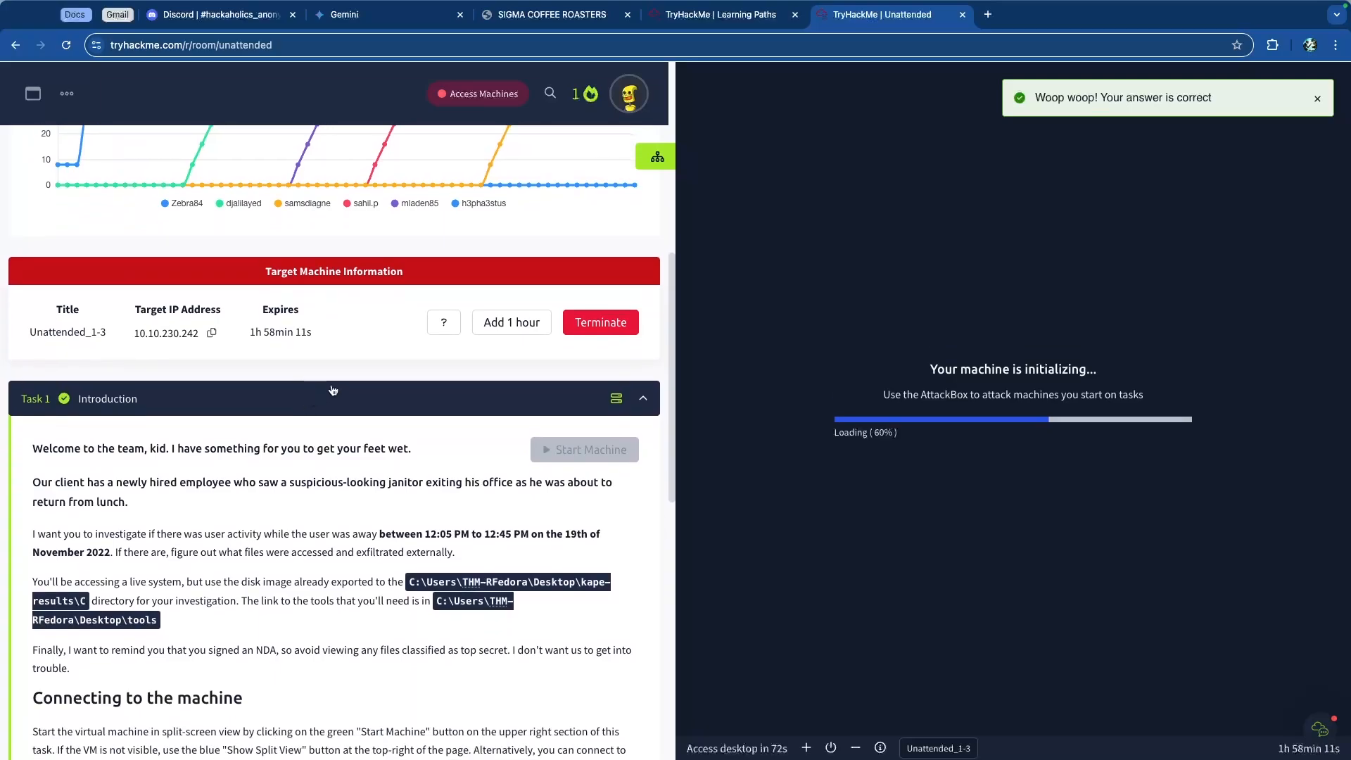
left_click(333, 389)
scroll(333, 390, "down", 2)
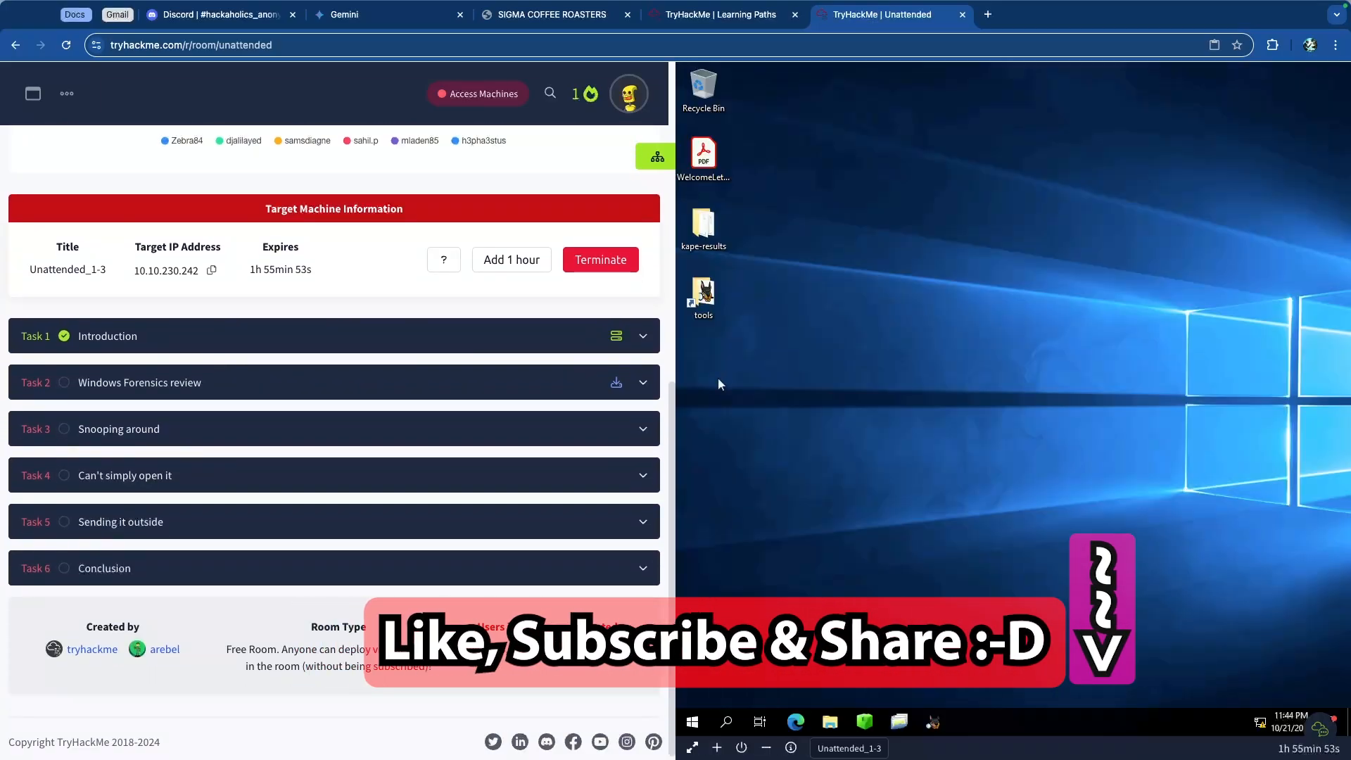
left_click(333, 391)
left_click(340, 388)
left_click(302, 392)
scroll(349, 401, "down", 1)
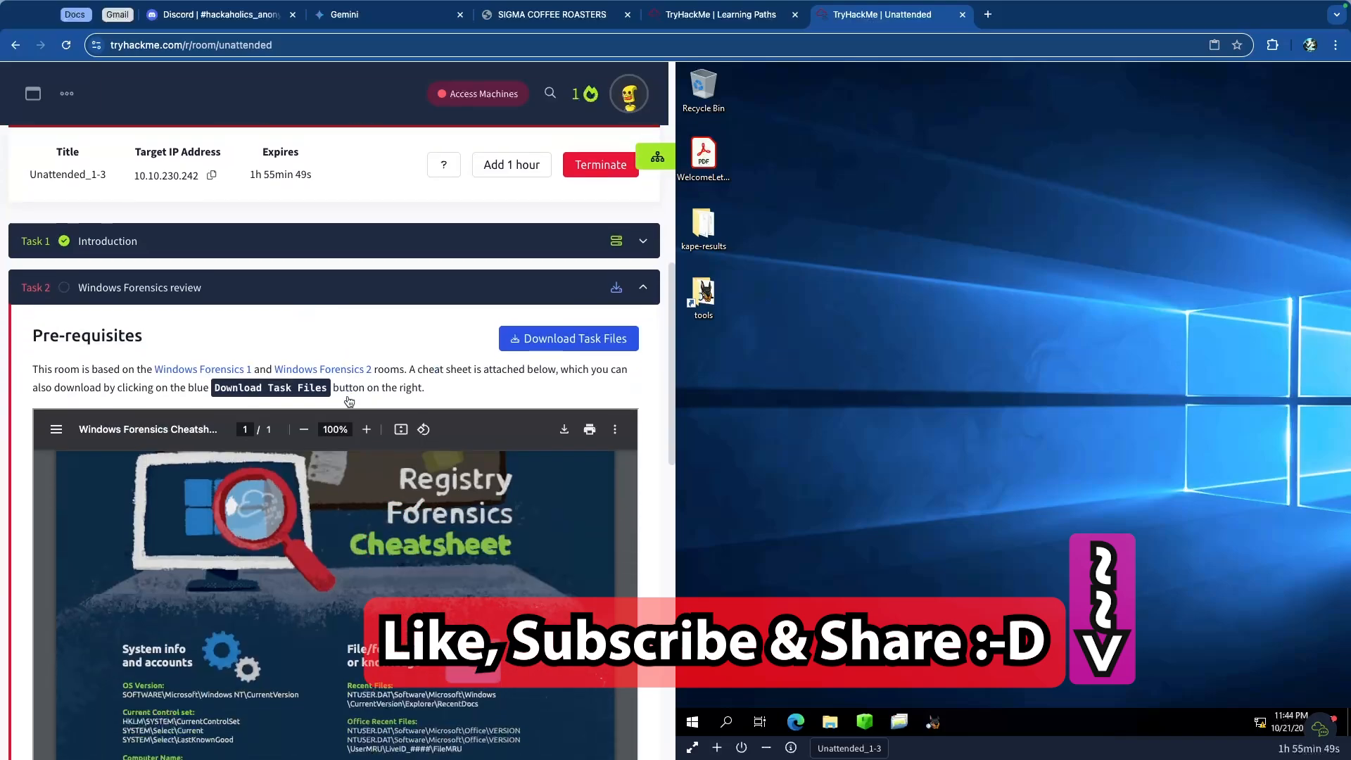
scroll(349, 401, "down", 1)
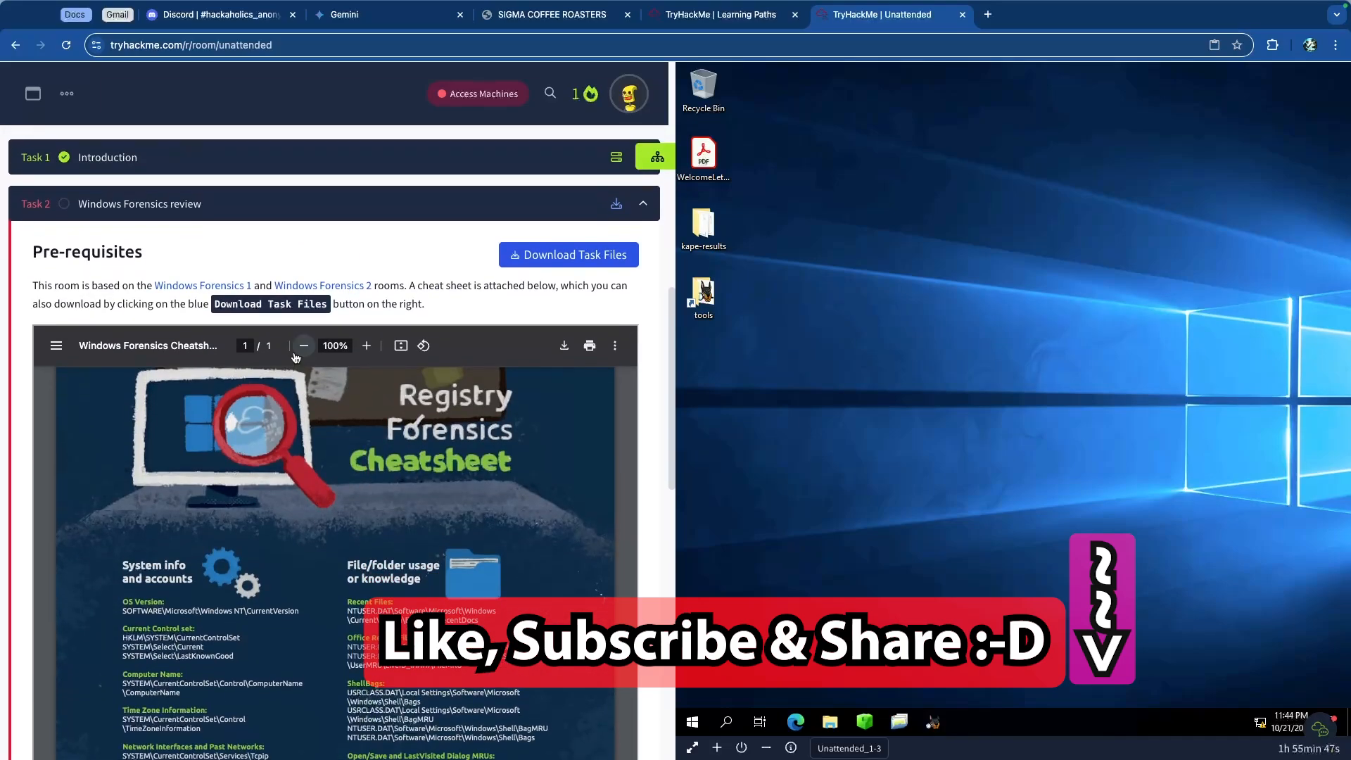
Step: Open the remote machine in its own full-screen tab and return to the Unattended room tab
left_click(692, 750)
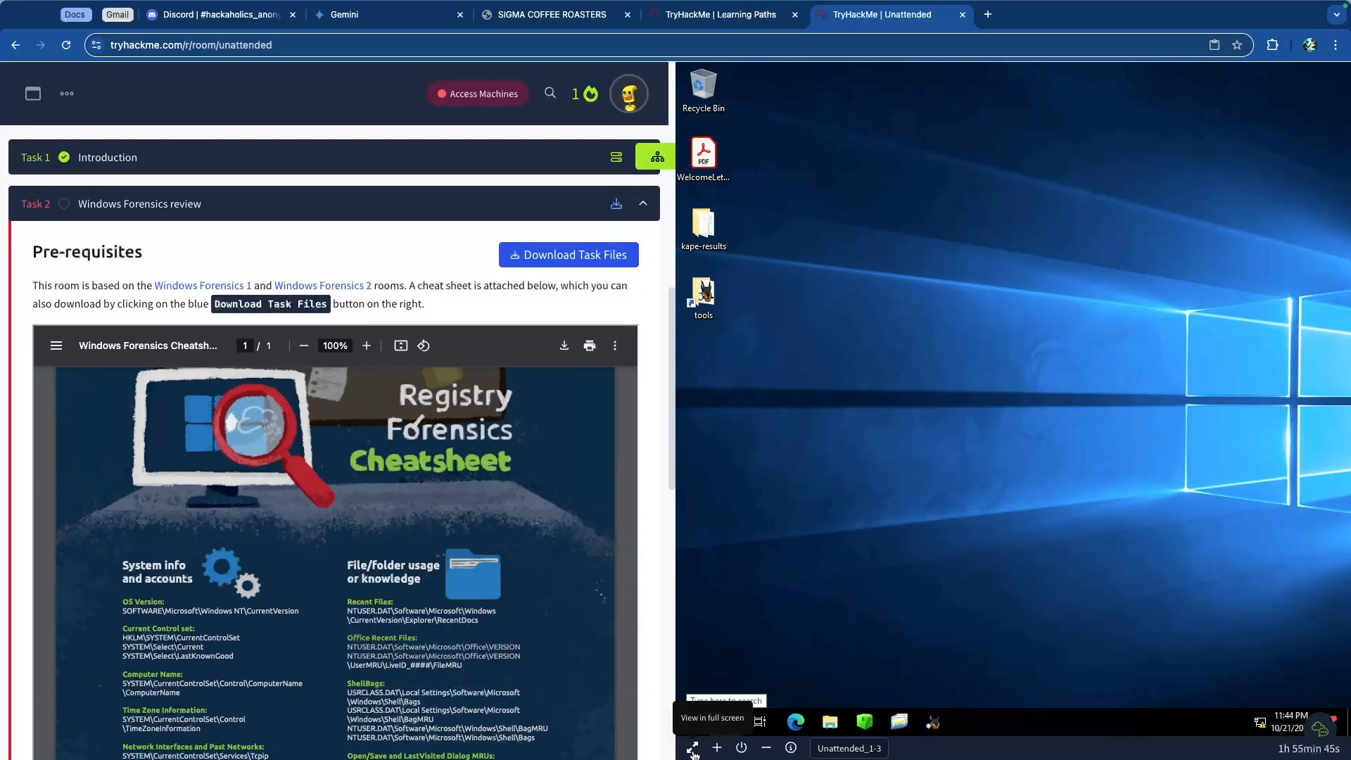
key("ctrl+shift+Tab")
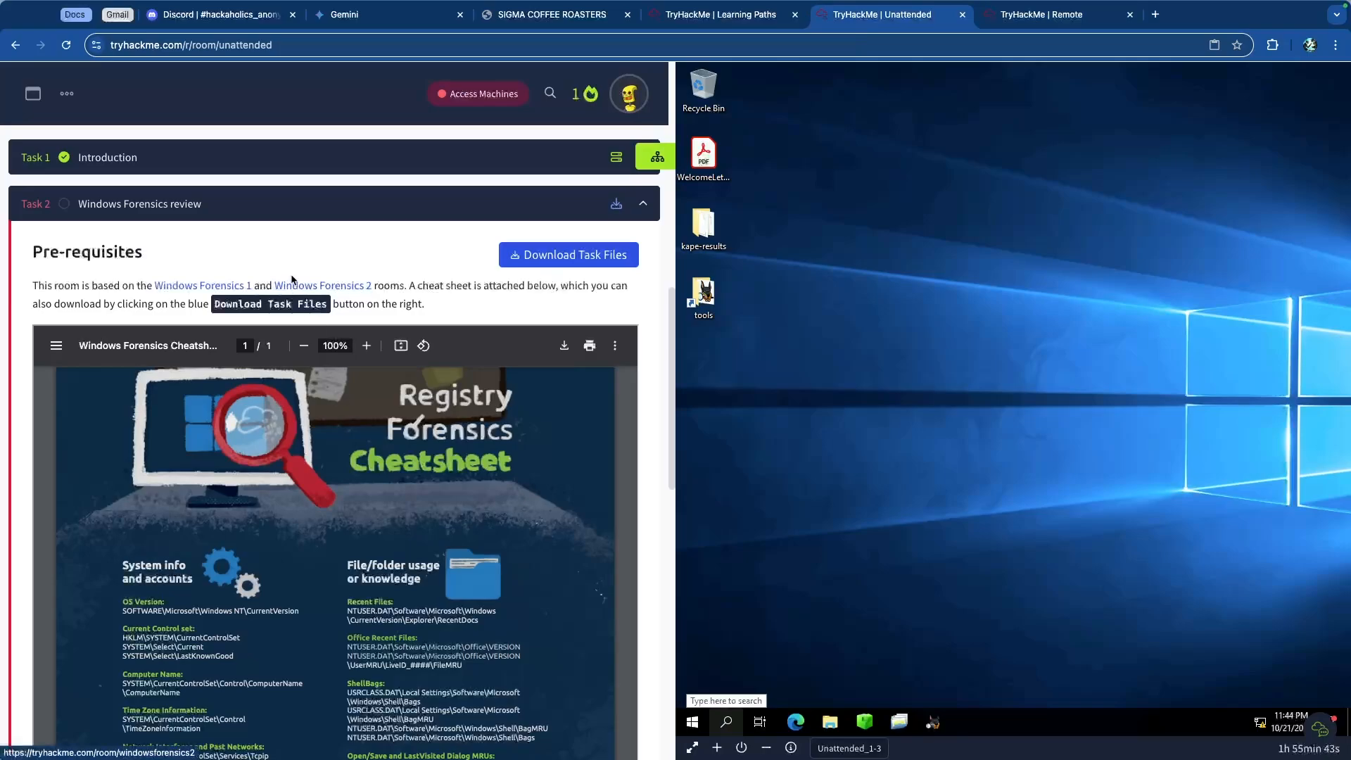
scroll(287, 260, "down", 1)
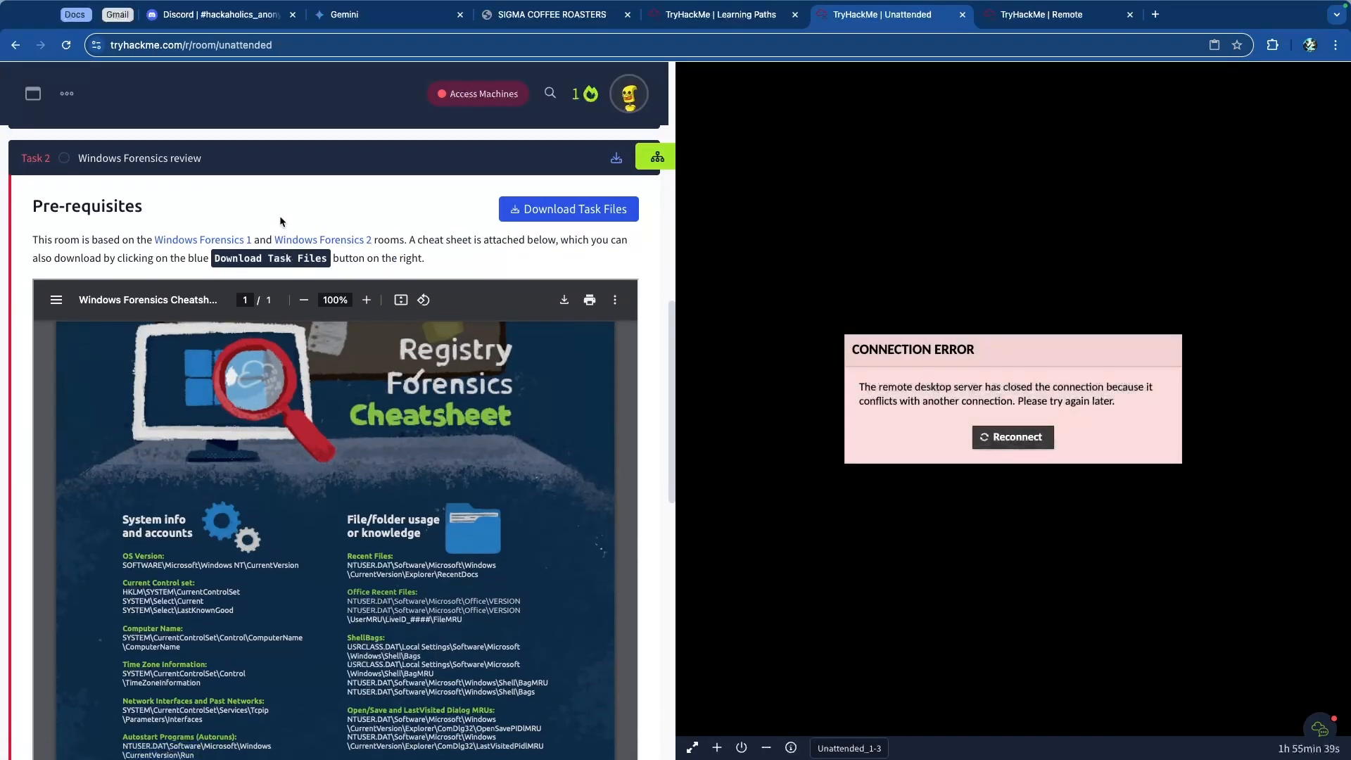
scroll(293, 209, "up", 5, "ctrl")
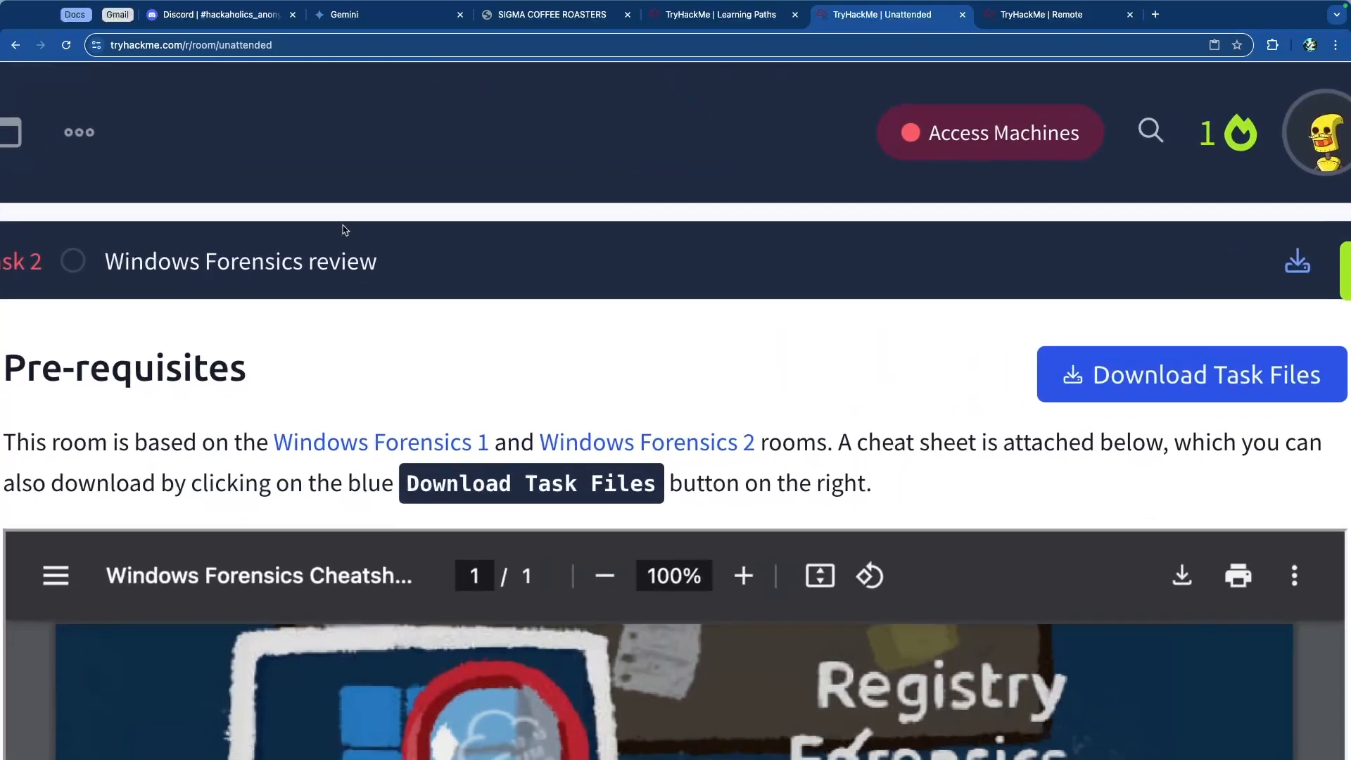
scroll(324, 235, "down", 1)
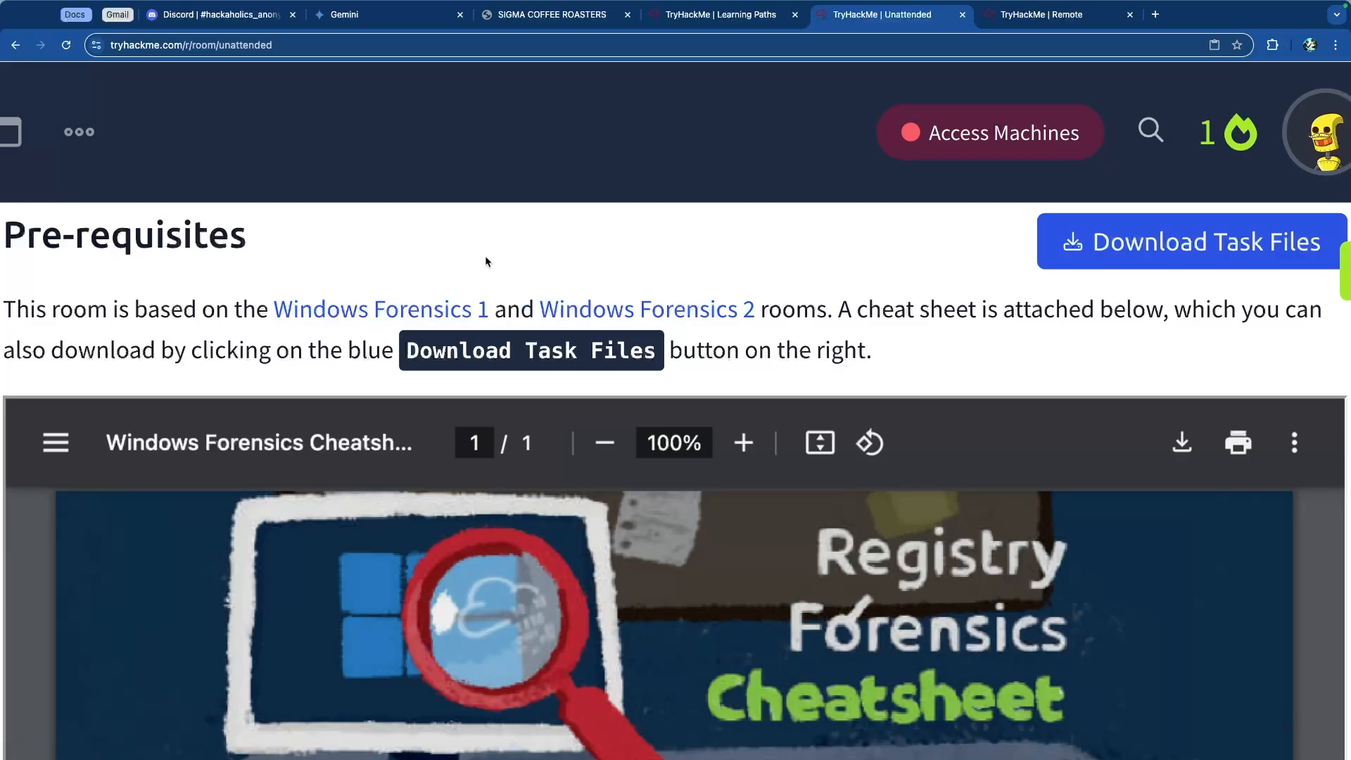
Step: Open the Windows Forensics 1 room link in a new tab and browse its task list
right_click(423, 317)
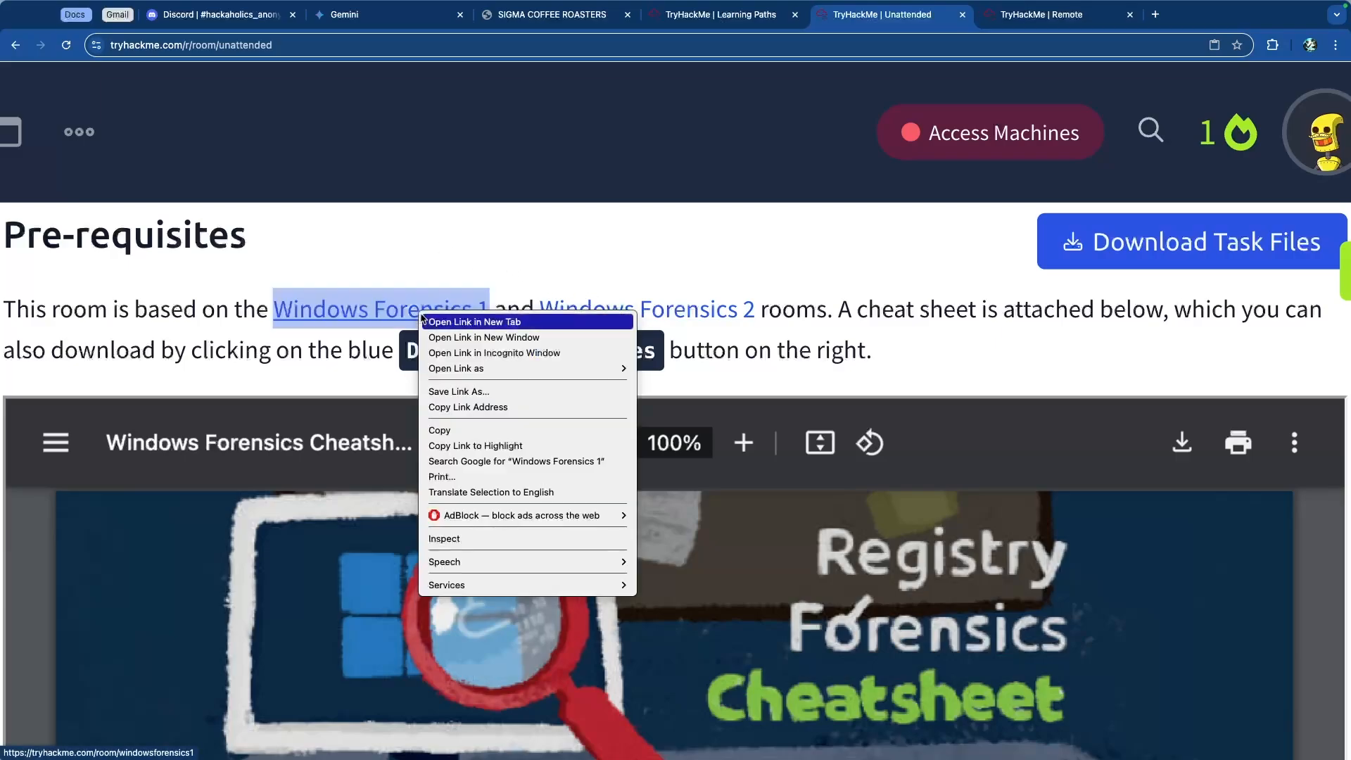
left_click(479, 323)
key("ctrl+Tab")
key("ctrl+Tab")
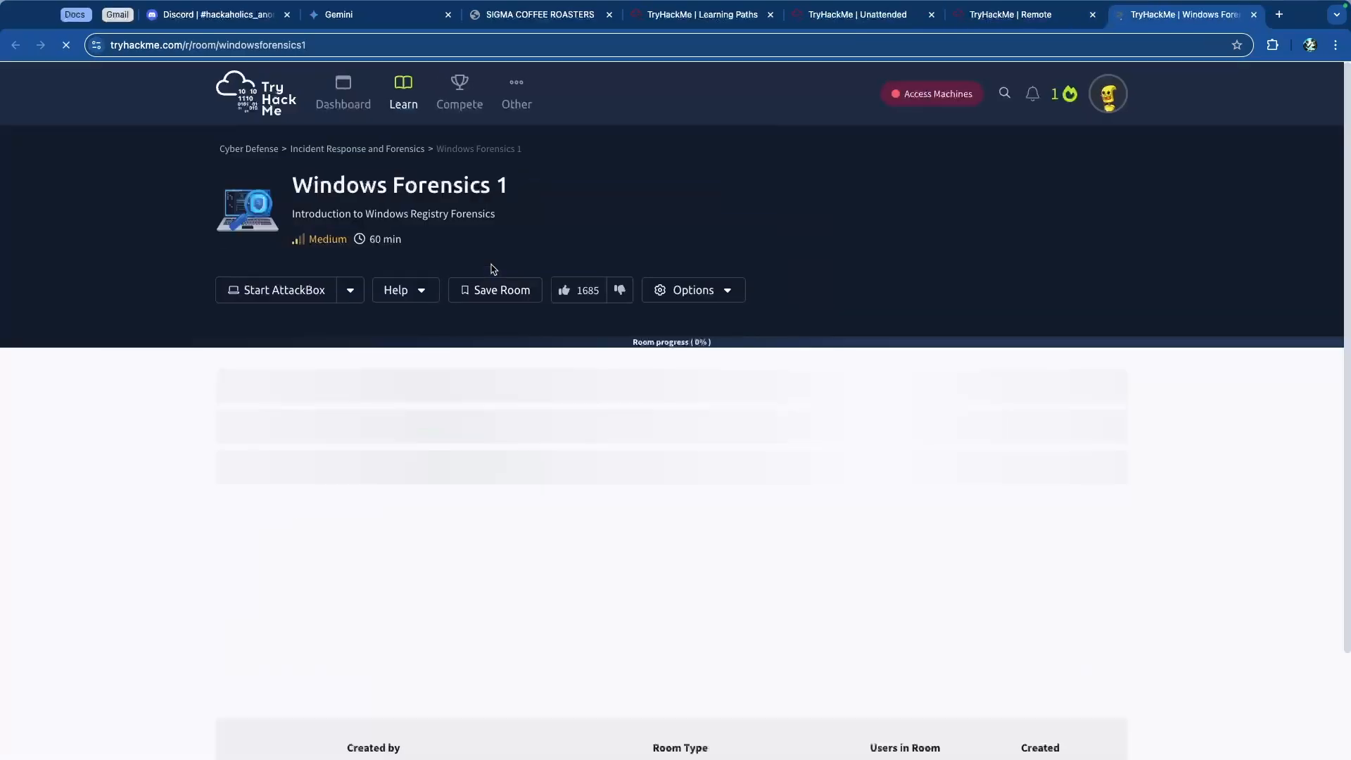
scroll(562, 297, "down", 1)
scroll(562, 297, "down", 4)
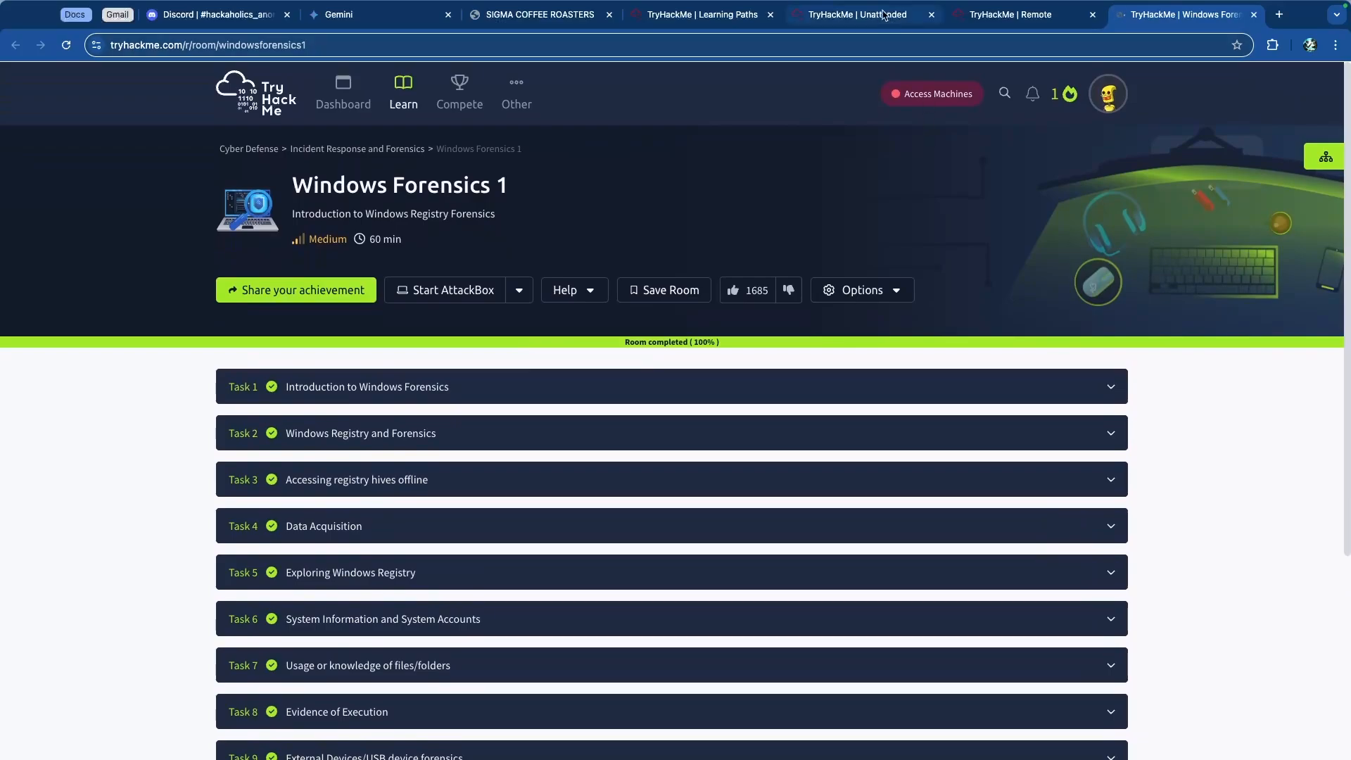
Step: Open the Windows Forensics 2 room link in a new tab and view its task list
left_click(857, 14)
right_click(614, 324)
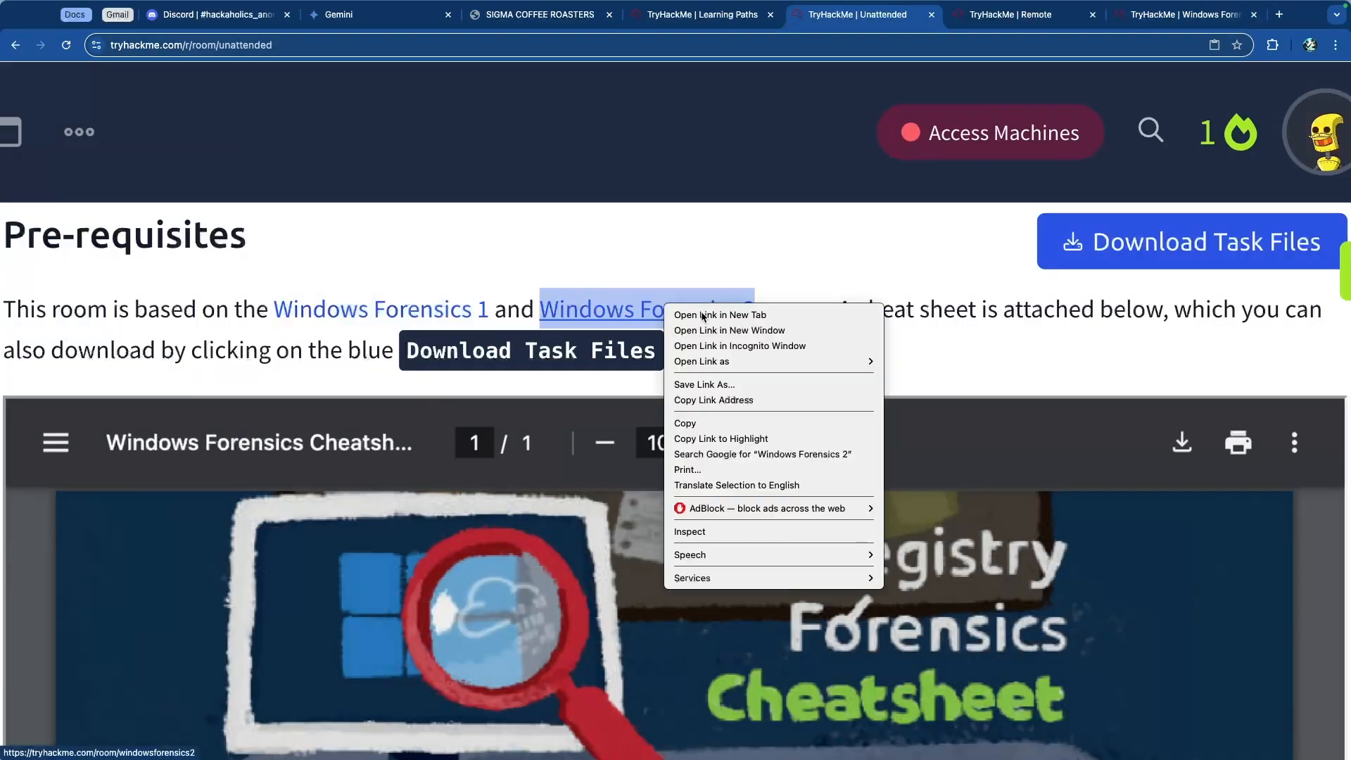
left_click(697, 315)
left_click(1179, 11)
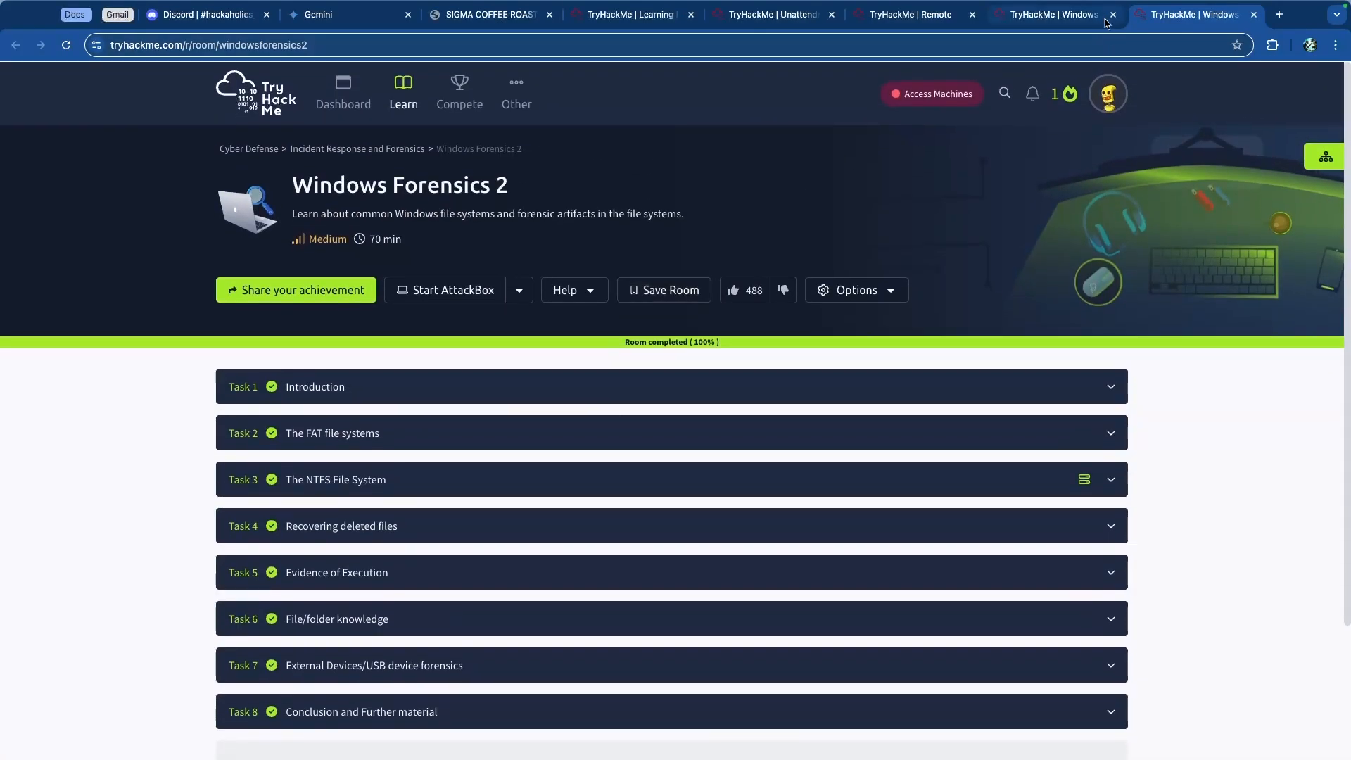
Step: Close both Windows Forensics room tabs and return to the Unattended room tab
left_click(1104, 23)
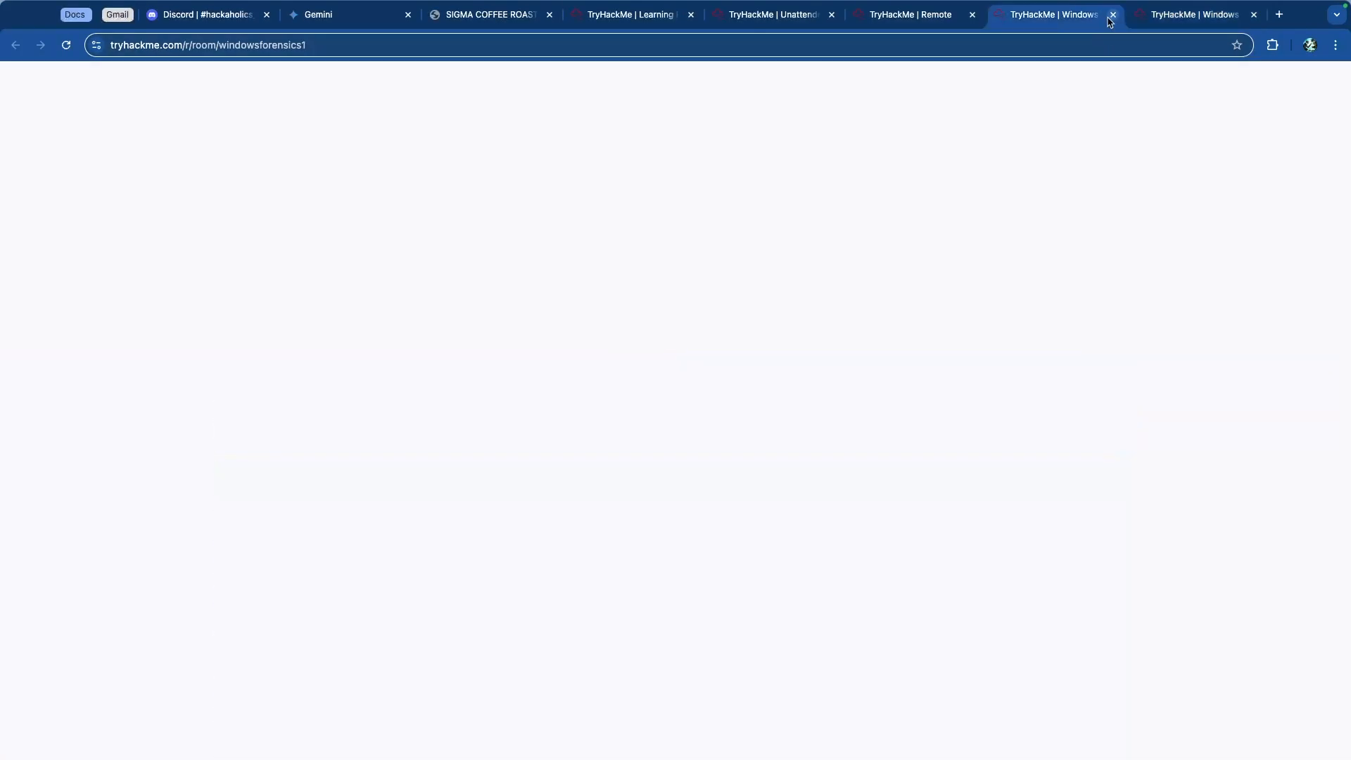
left_click(1113, 15)
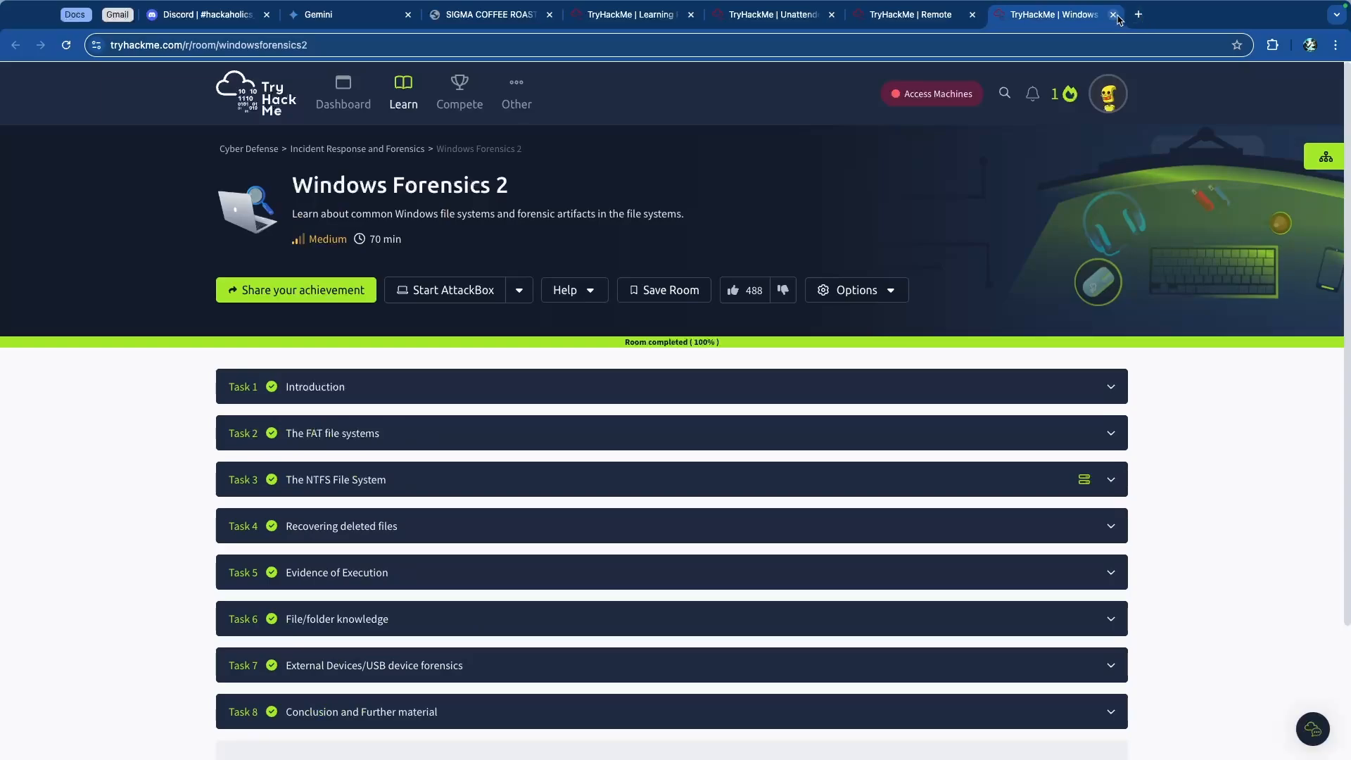
left_click(1113, 15)
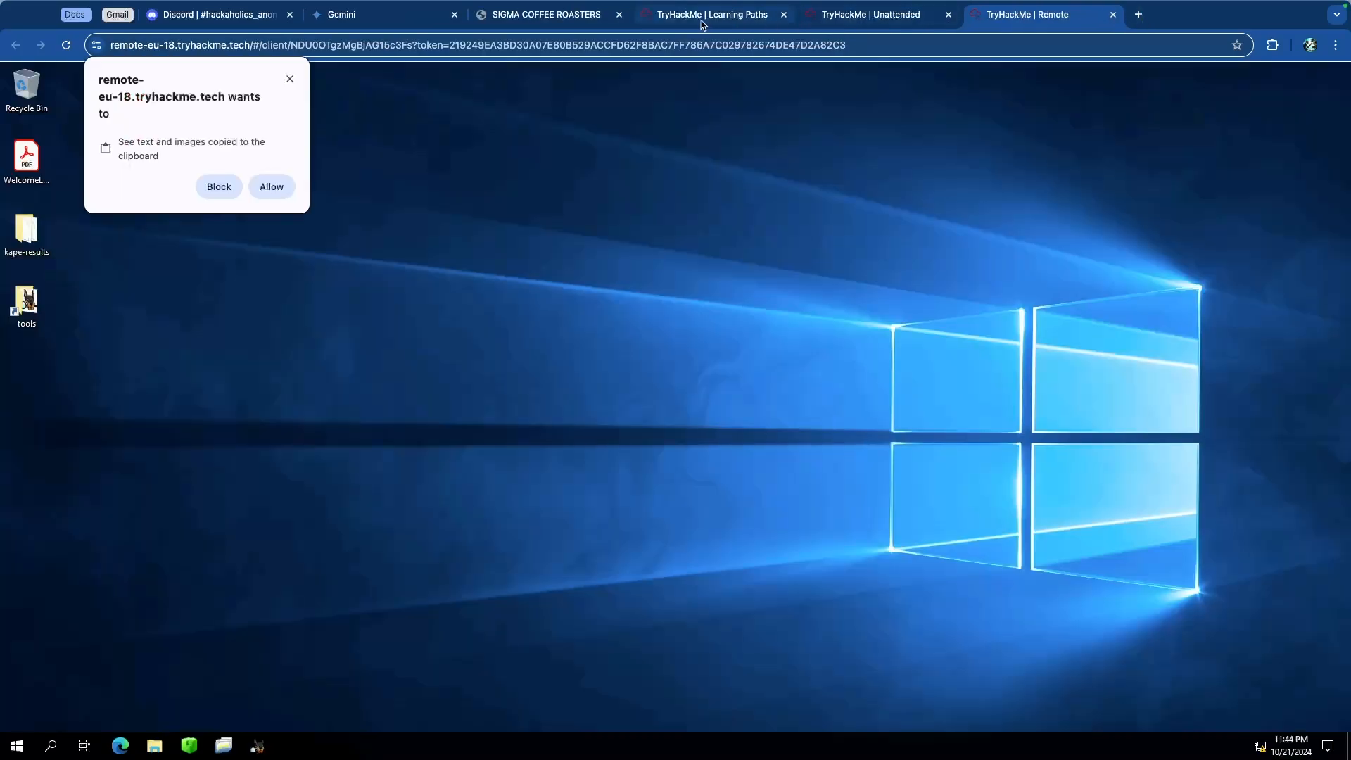
left_click(879, 19)
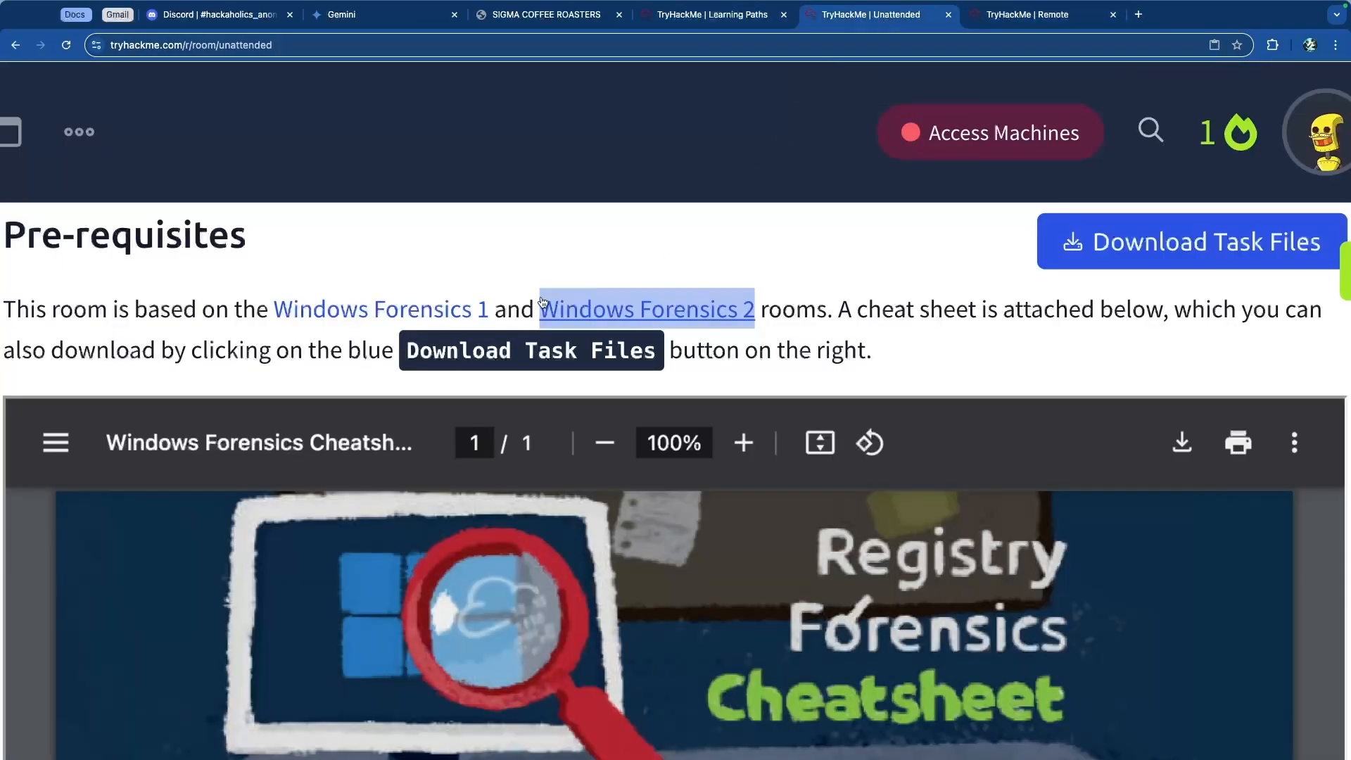
Step: Scroll through the Task 2 prerequisites and the registry forensics cheat sheet
scroll(222, 290, "up", 7)
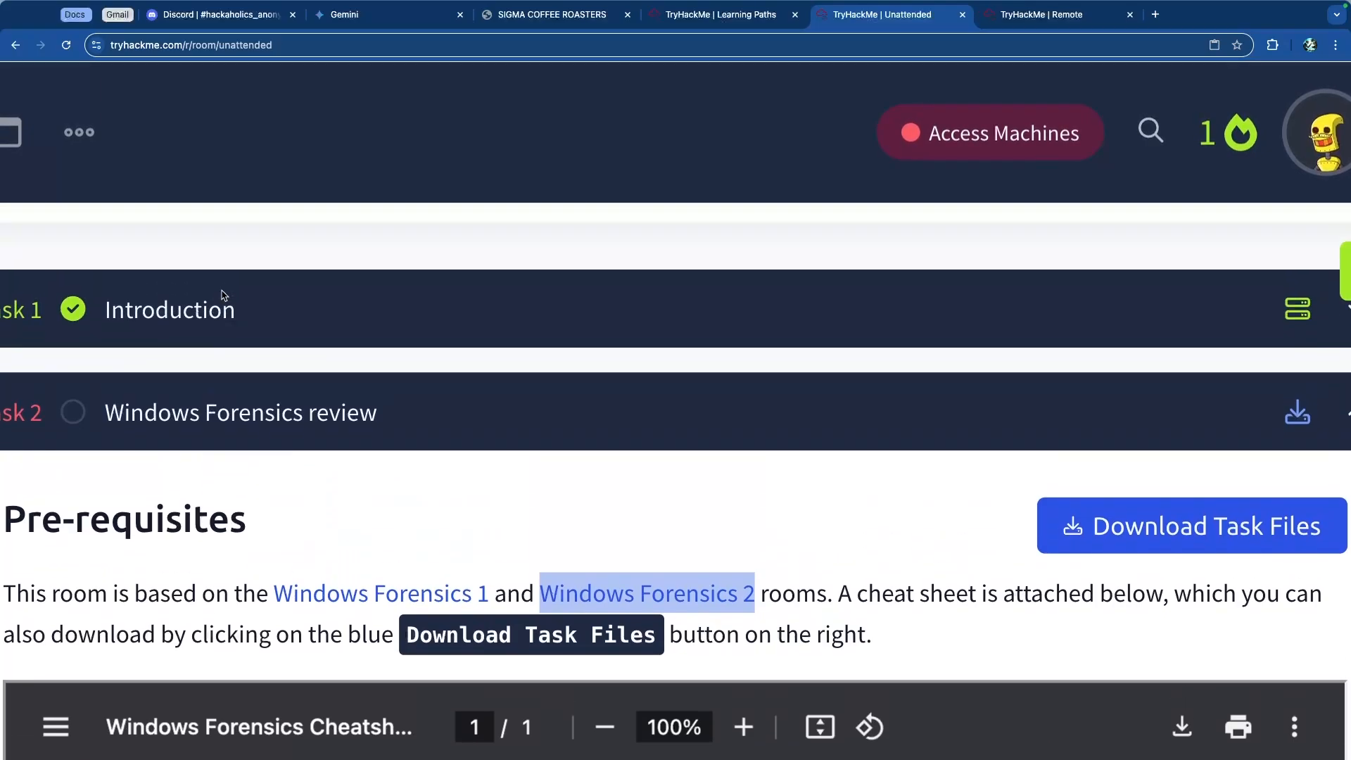
scroll(220, 294, "up", 10)
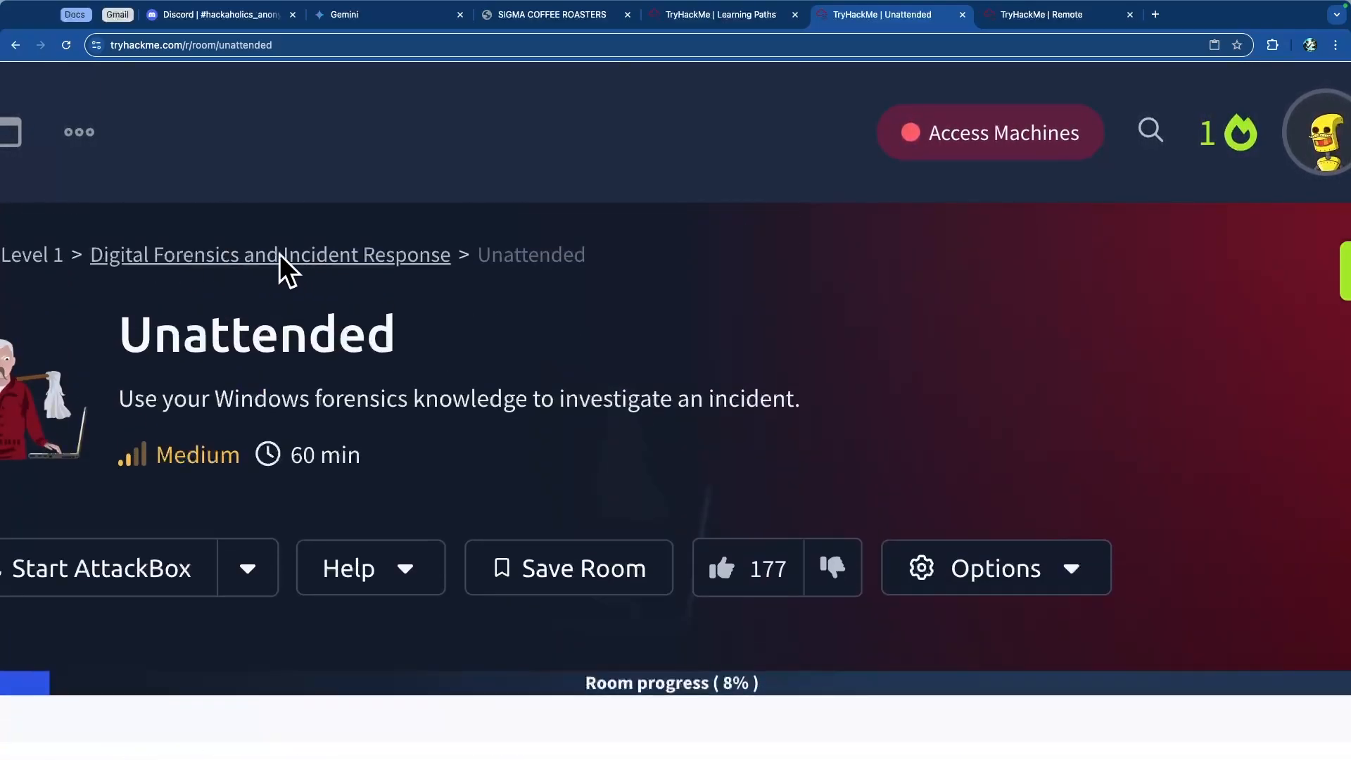
scroll(95, 265, "left", 2)
scroll(96, 265, "left", 1)
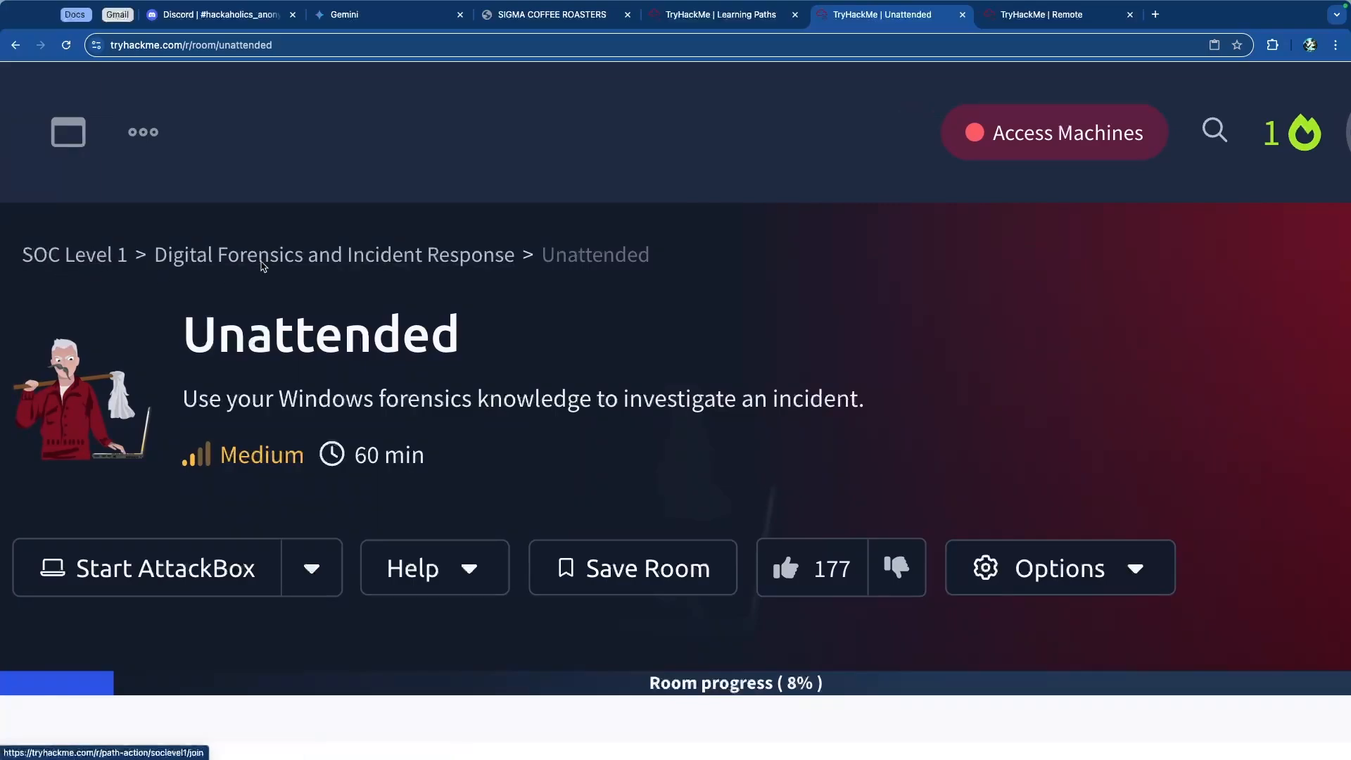
scroll(262, 266, "down", 15)
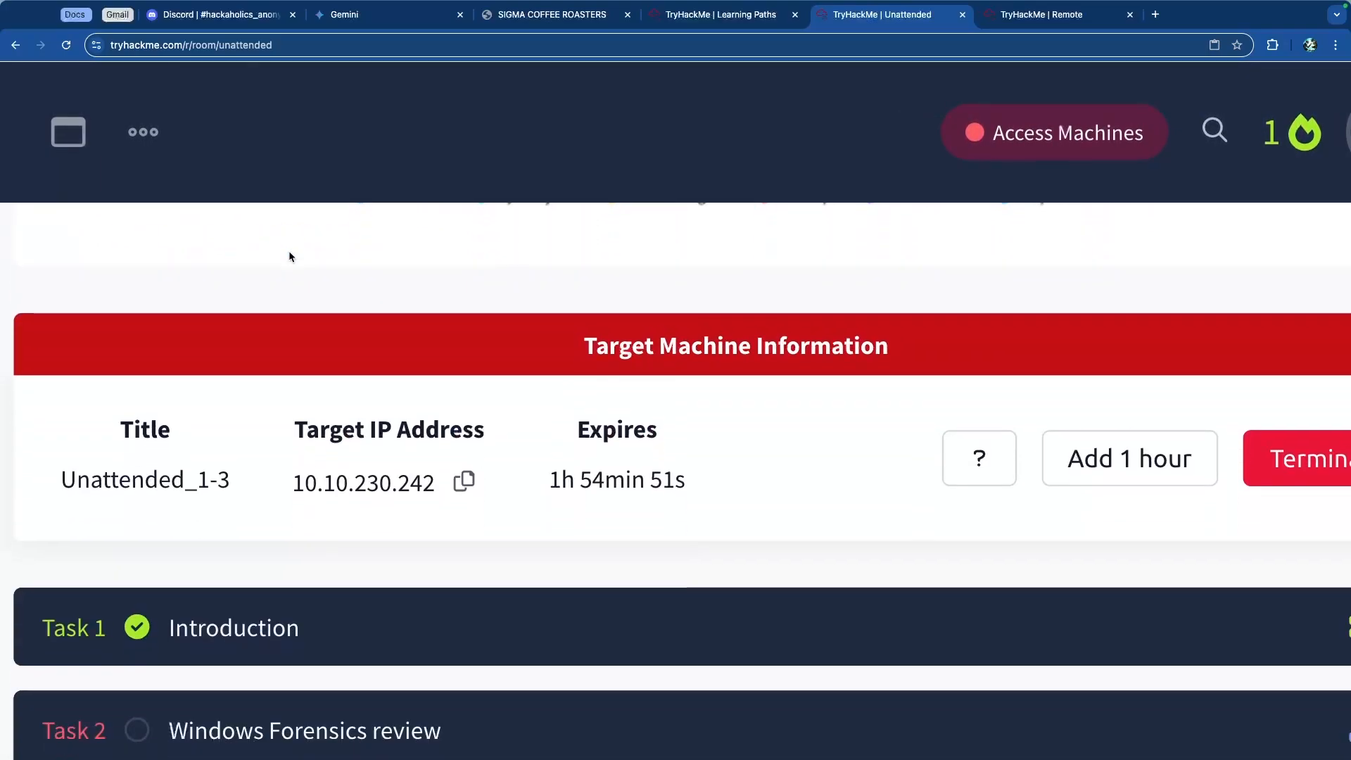
scroll(289, 251, "down", 8)
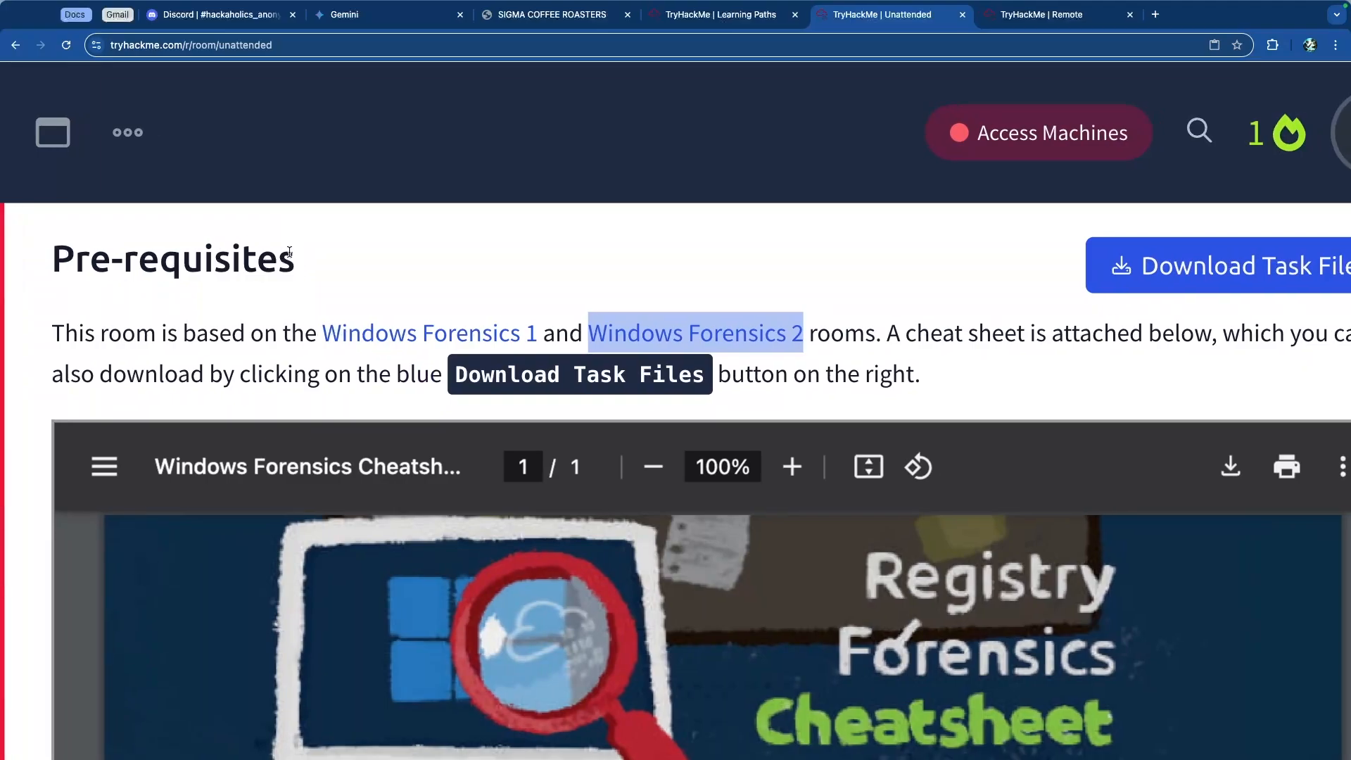
scroll(288, 253, "right", 1)
scroll(964, 341, "down", 3)
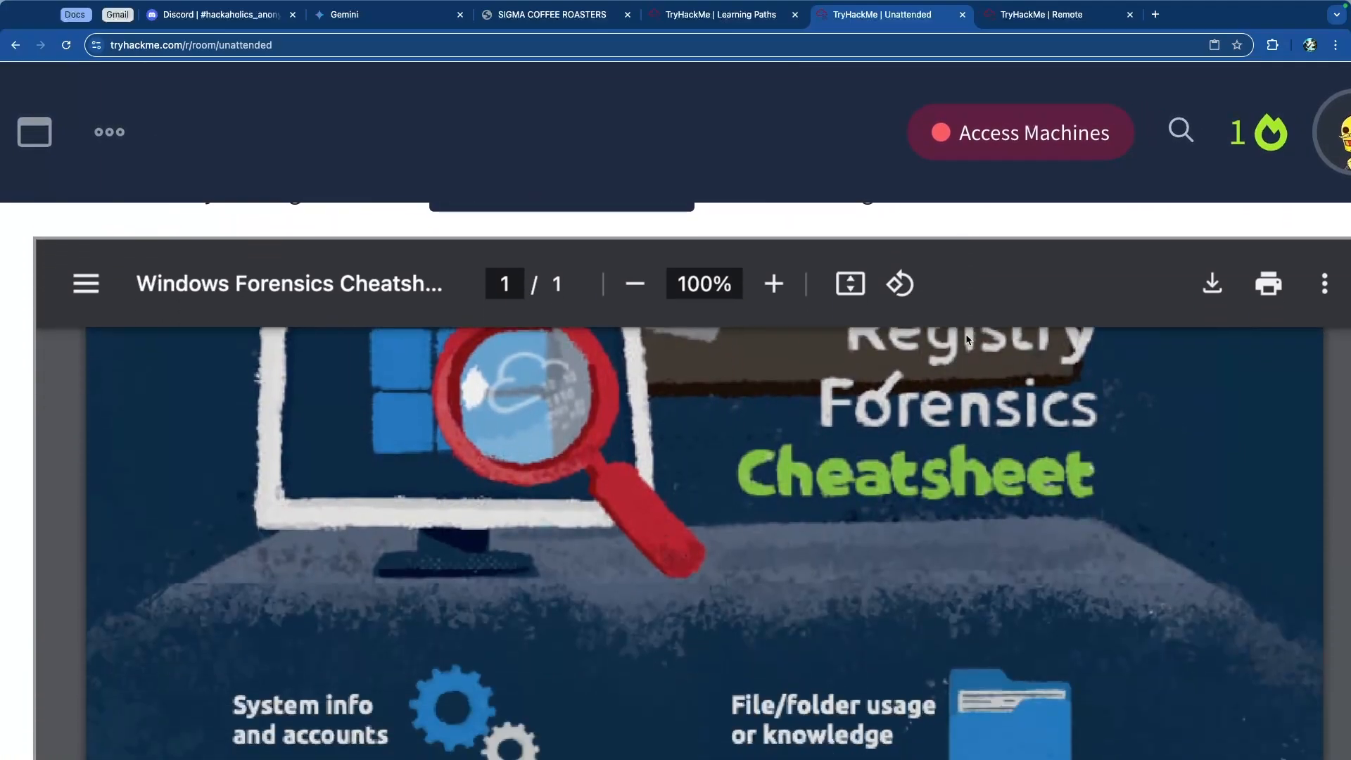
scroll(966, 340, "down", 12)
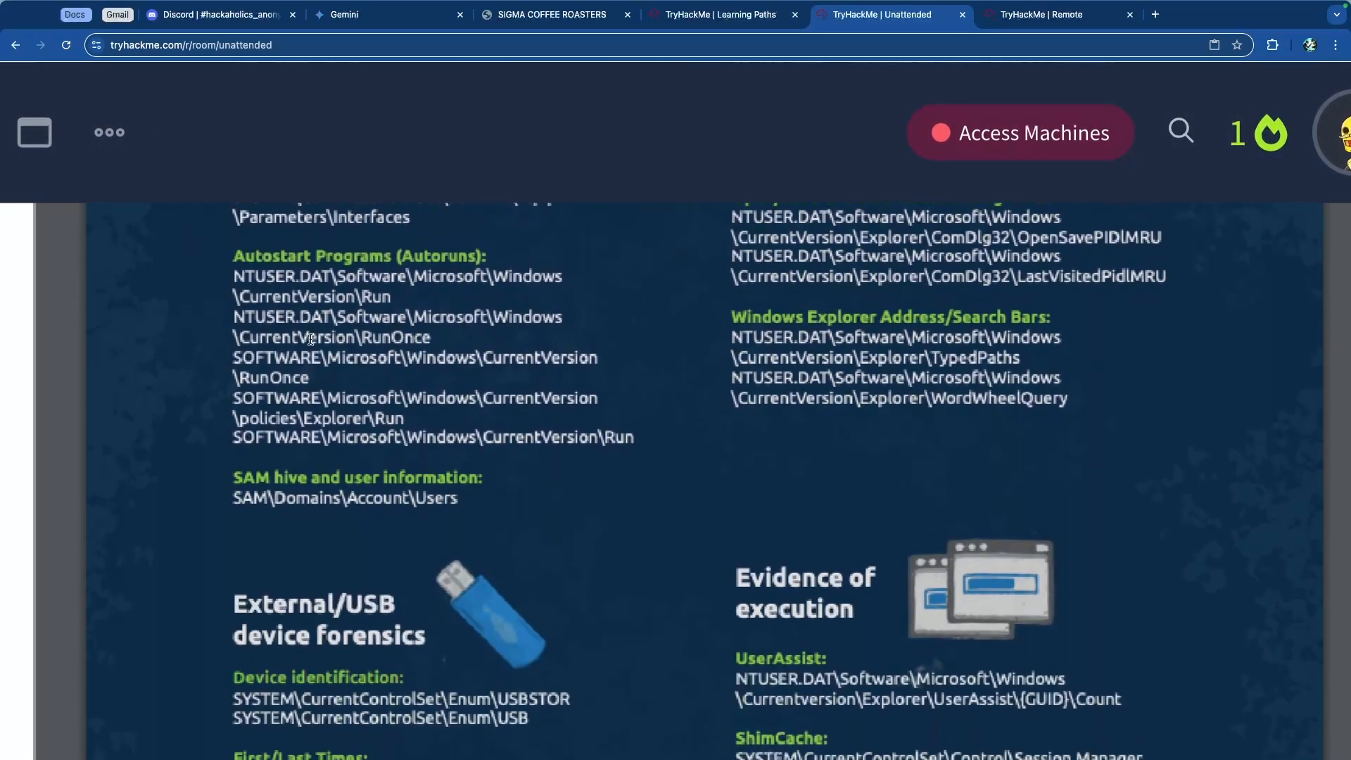
Step: Complete Task 2's no-answer-needed question
scroll(311, 339, "down", 15)
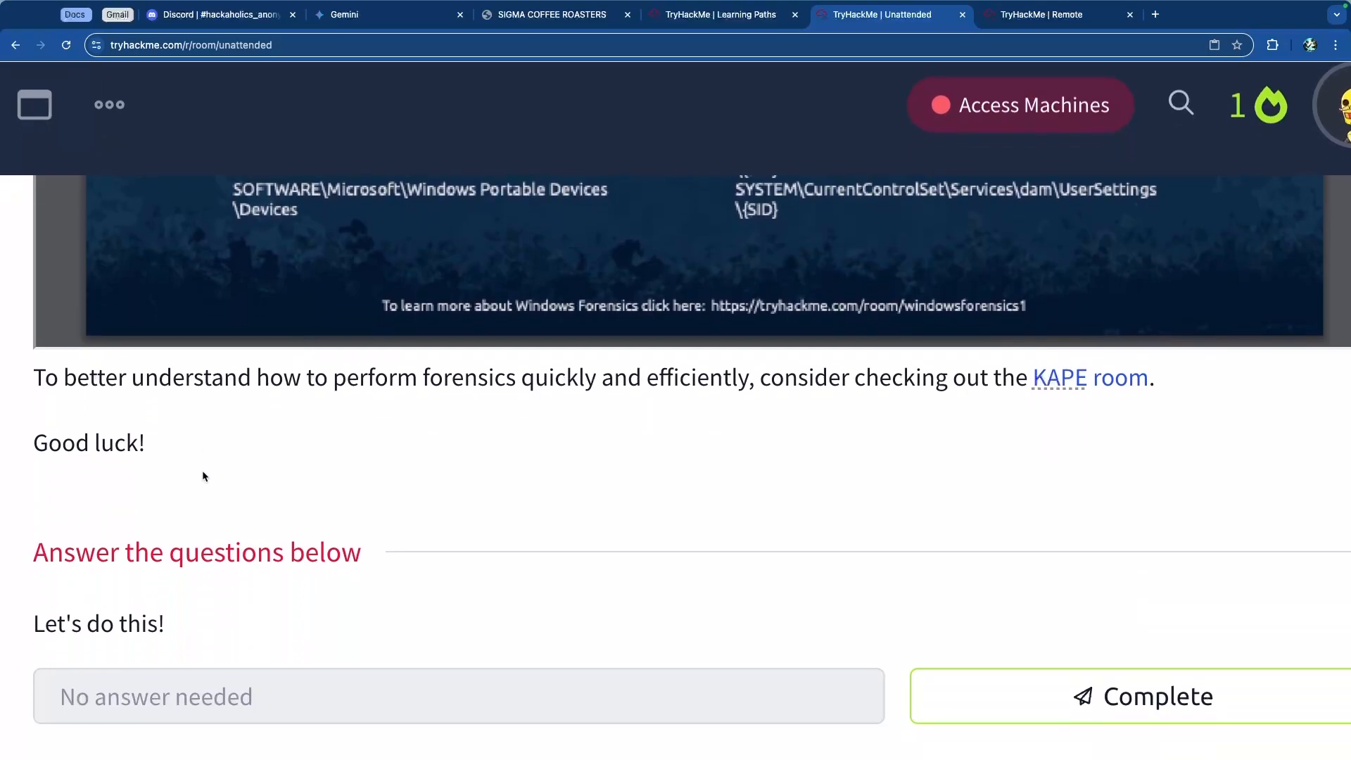
scroll(211, 476, "down", 3)
left_click(1118, 545)
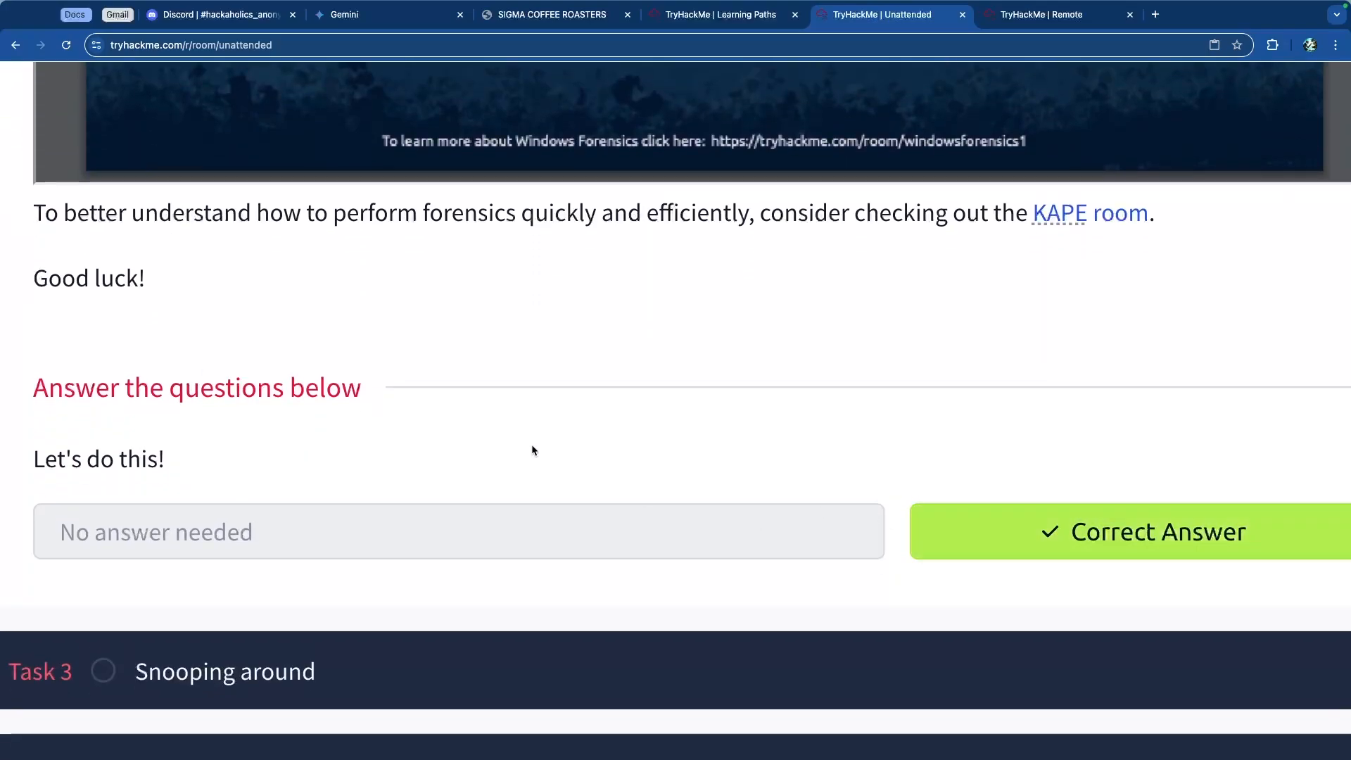
Step: Review the cheat sheet's external device and evidence of execution registry paths
scroll(497, 414, "down", 5)
scroll(338, 408, "up", 4)
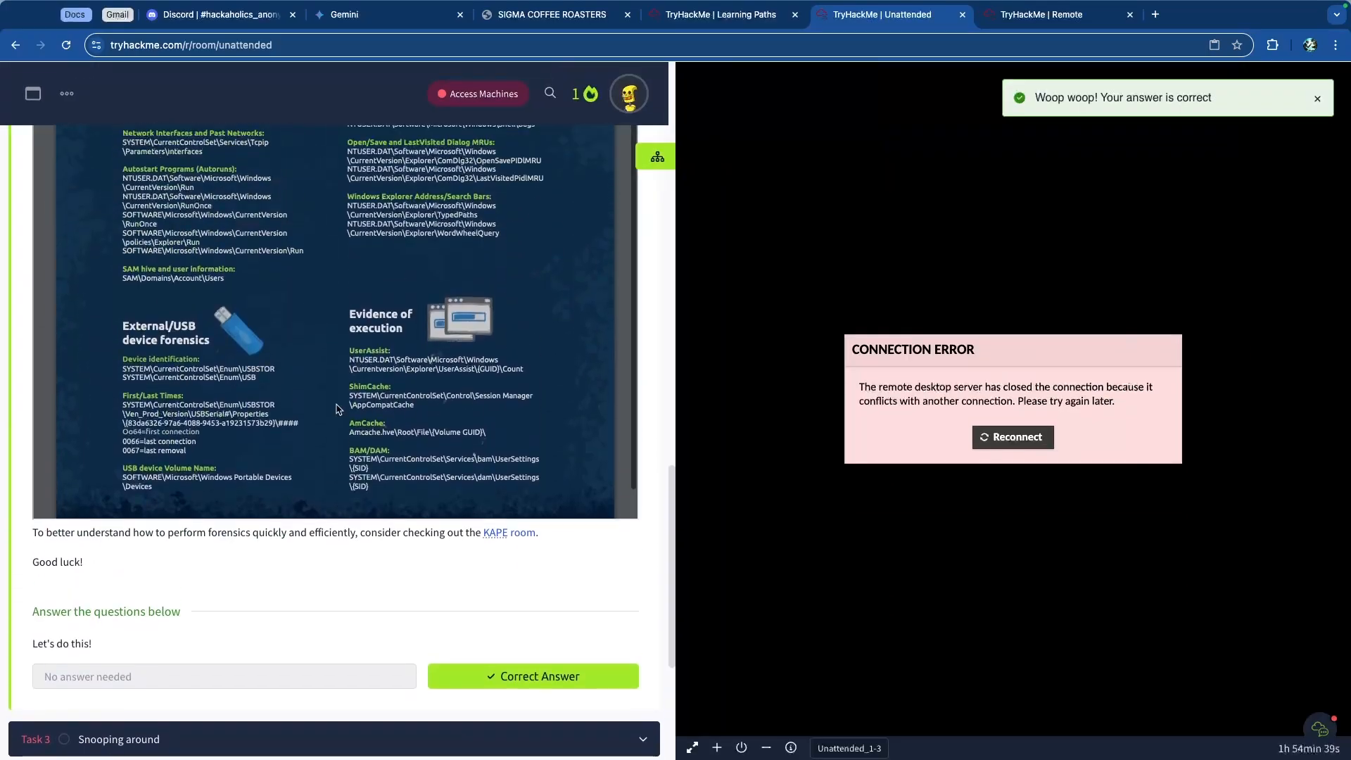
scroll(338, 408, "up", 15)
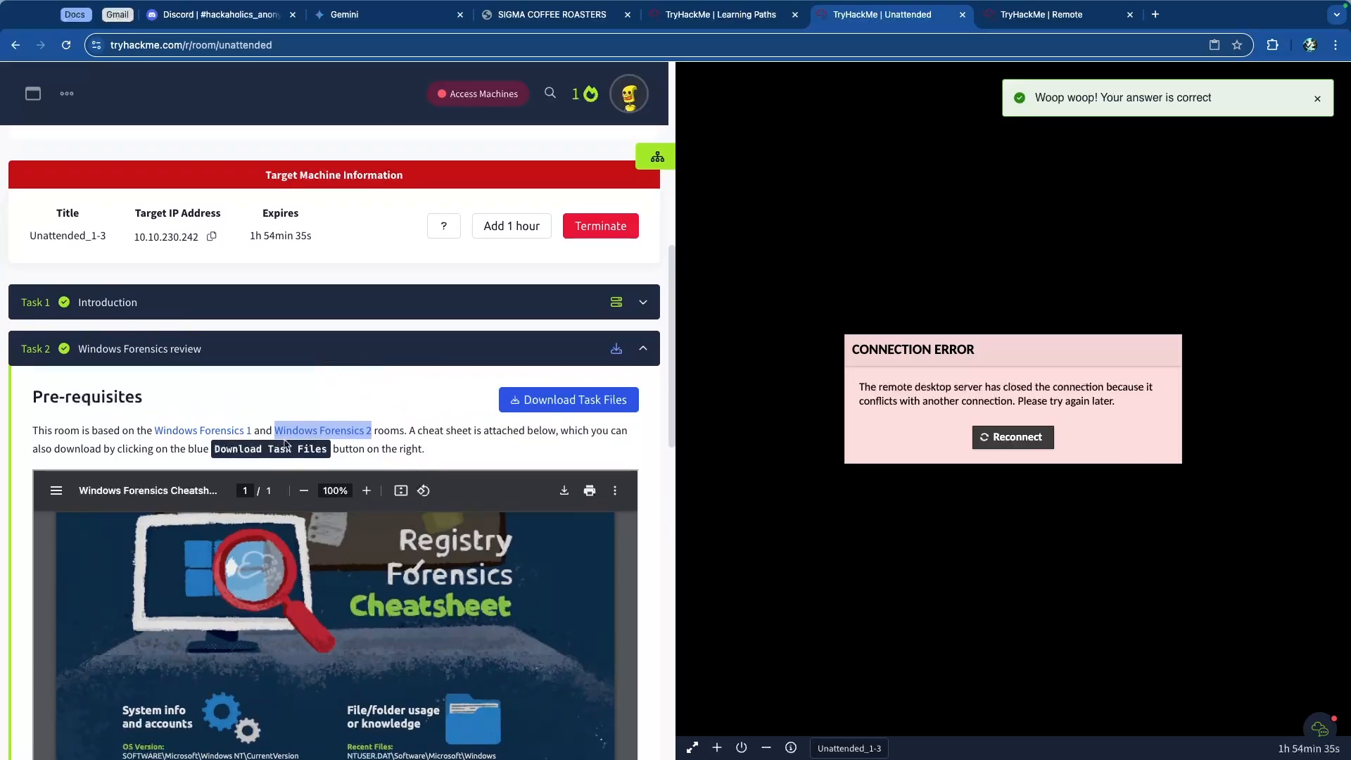
left_click(442, 435)
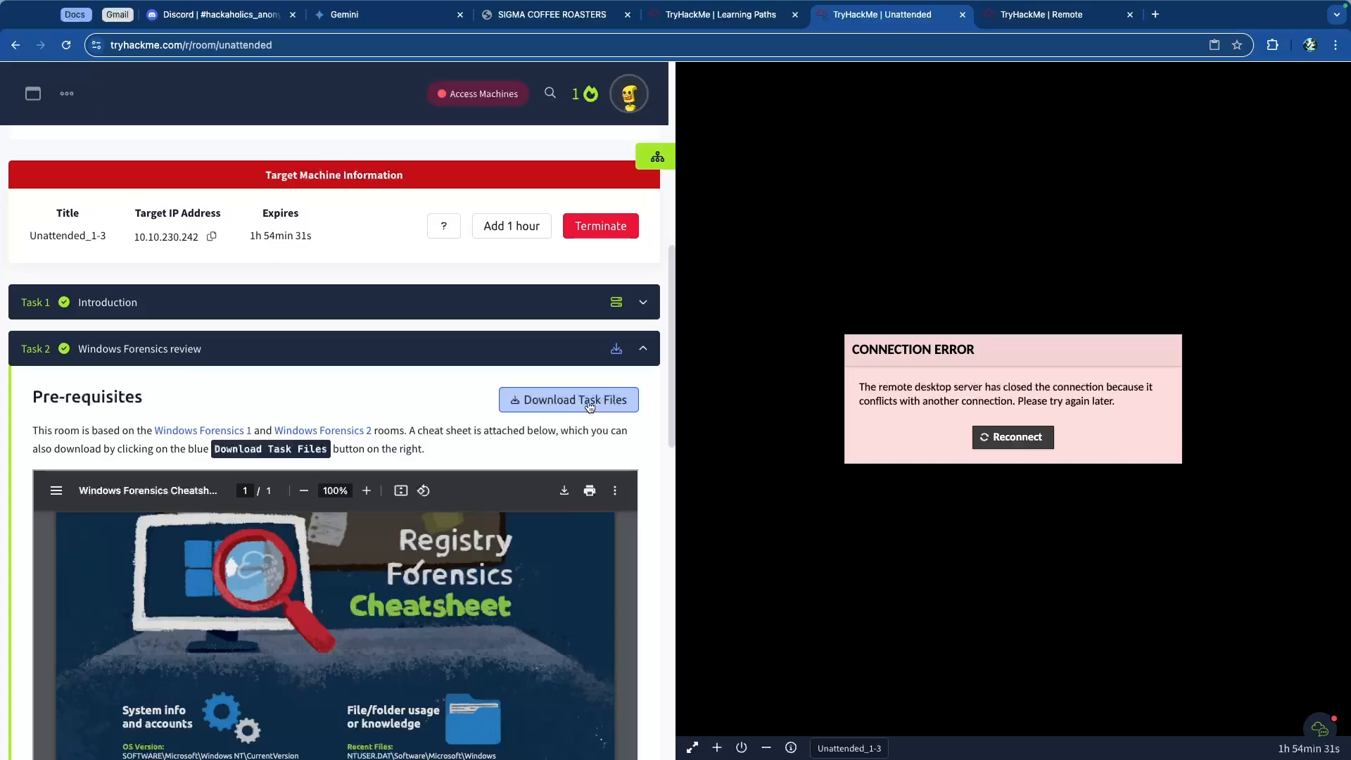
scroll(644, 404, "down", 13)
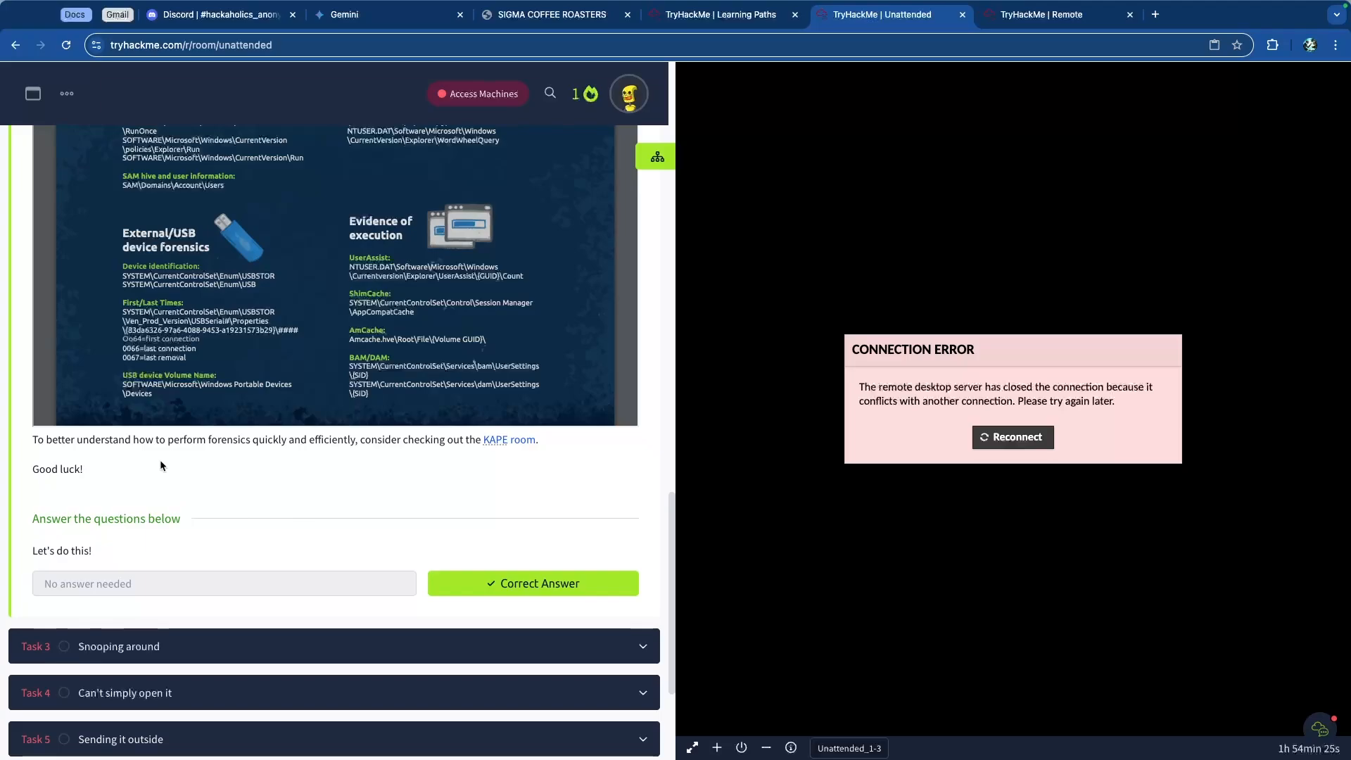
scroll(436, 446, "up", 5)
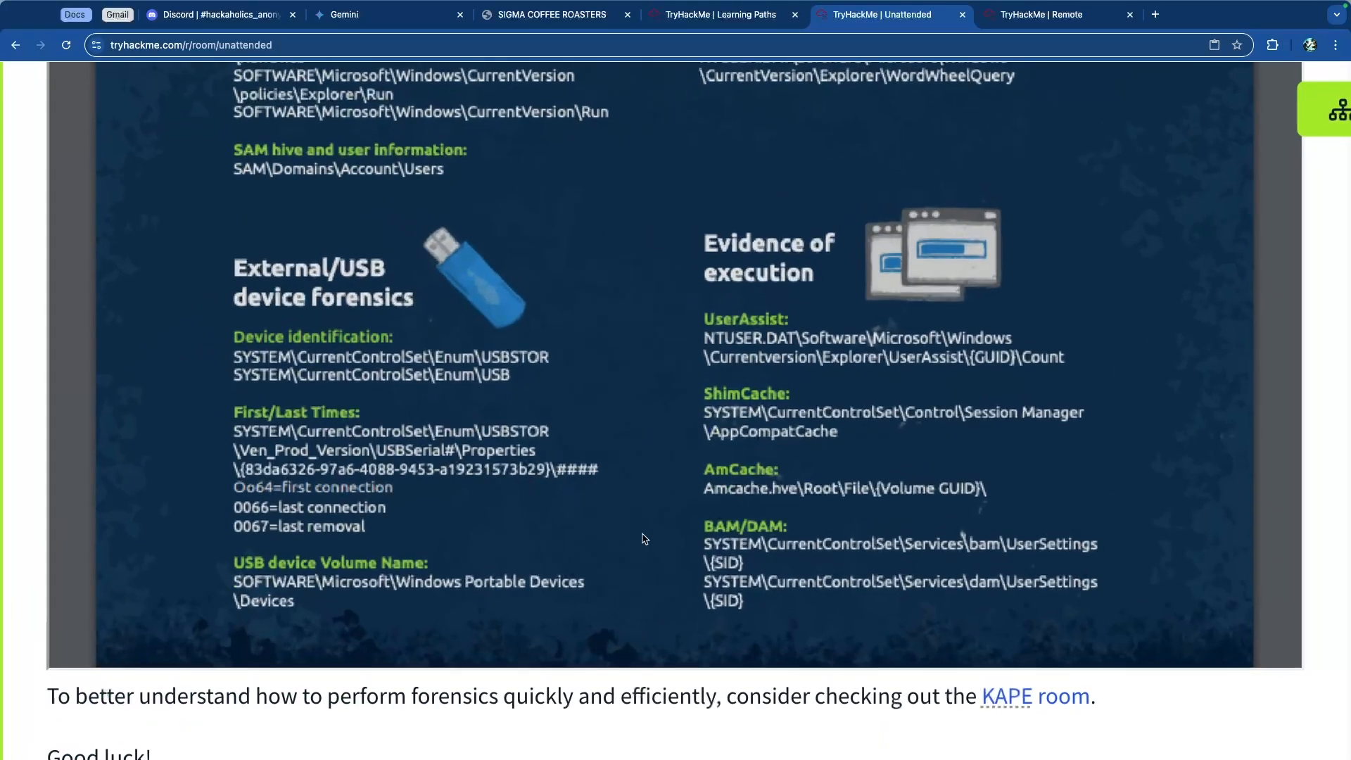
scroll(642, 540, "down", 5)
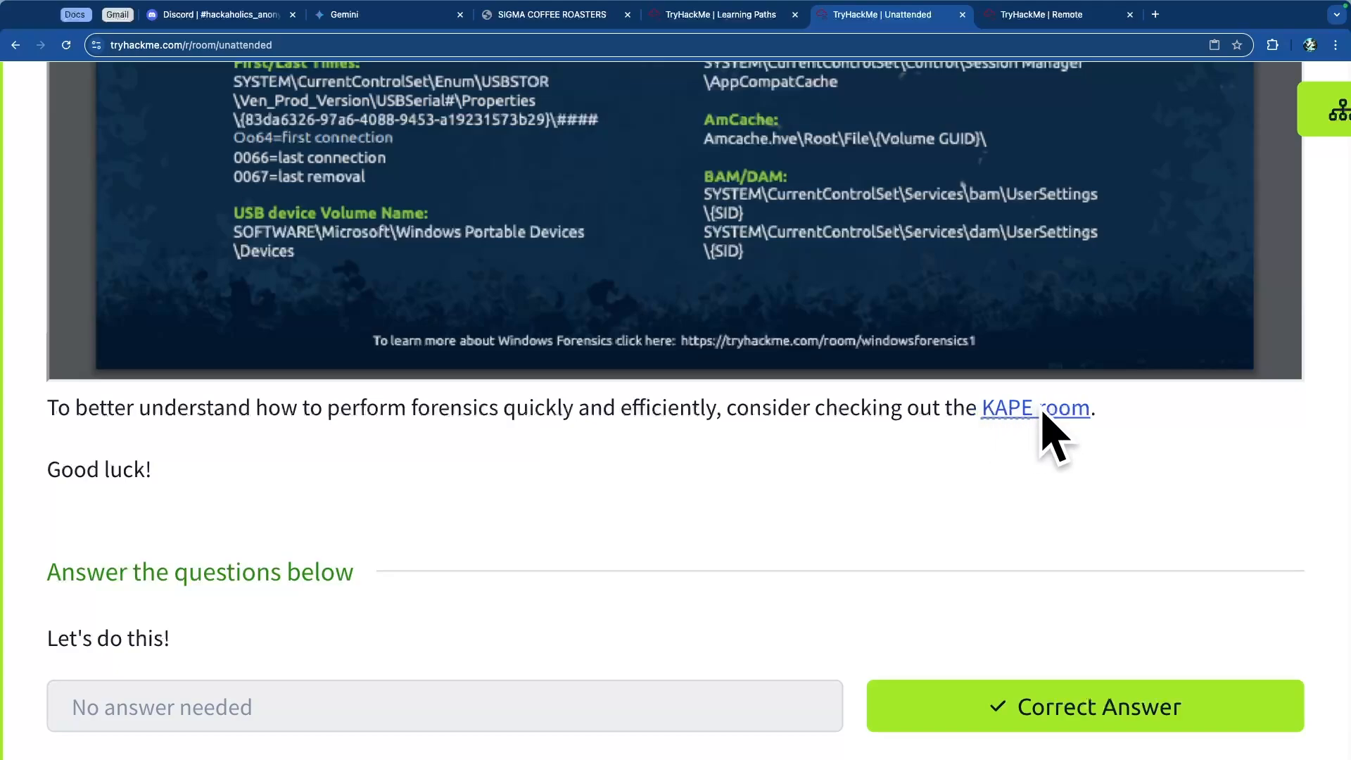
scroll(795, 438, "down", 5)
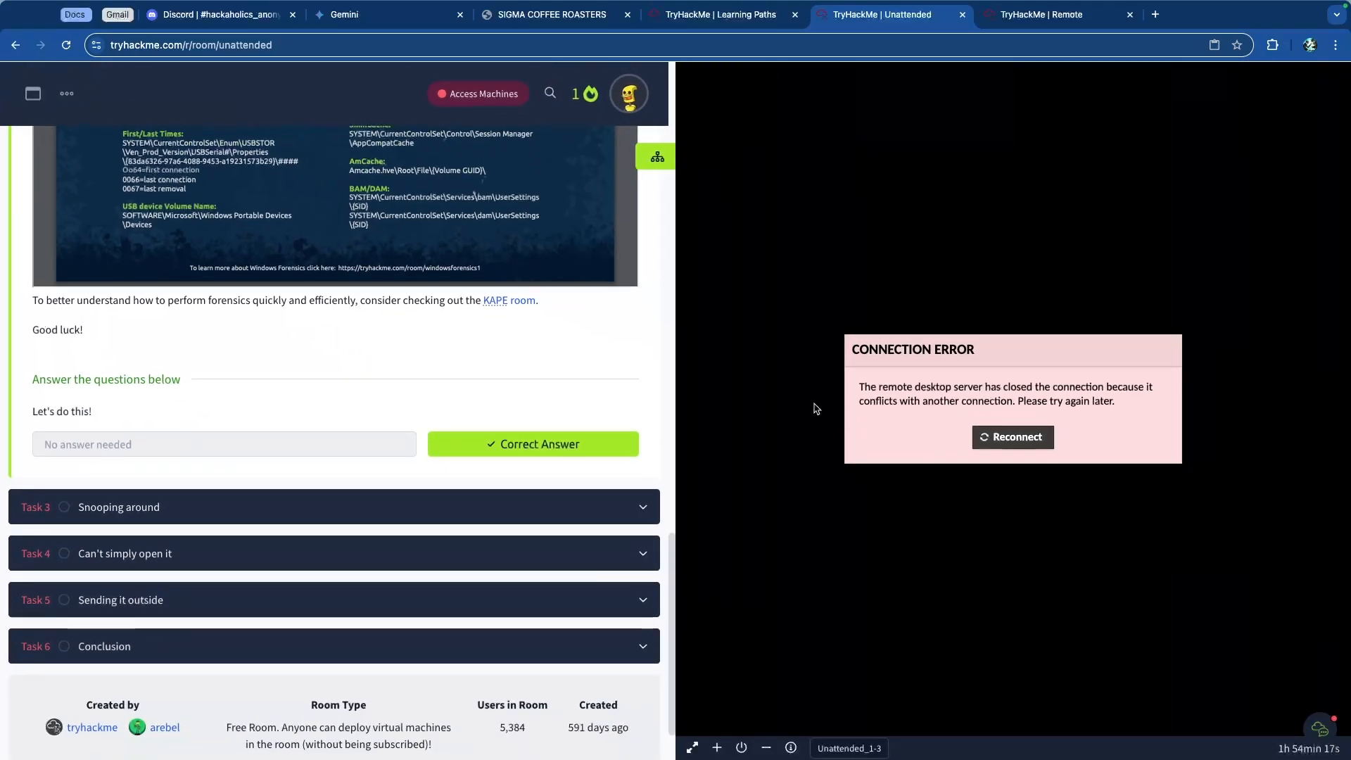
Step: Allow clipboard access on the remote machine tab and return to the Unattended room tab
key("ctrl+Tab")
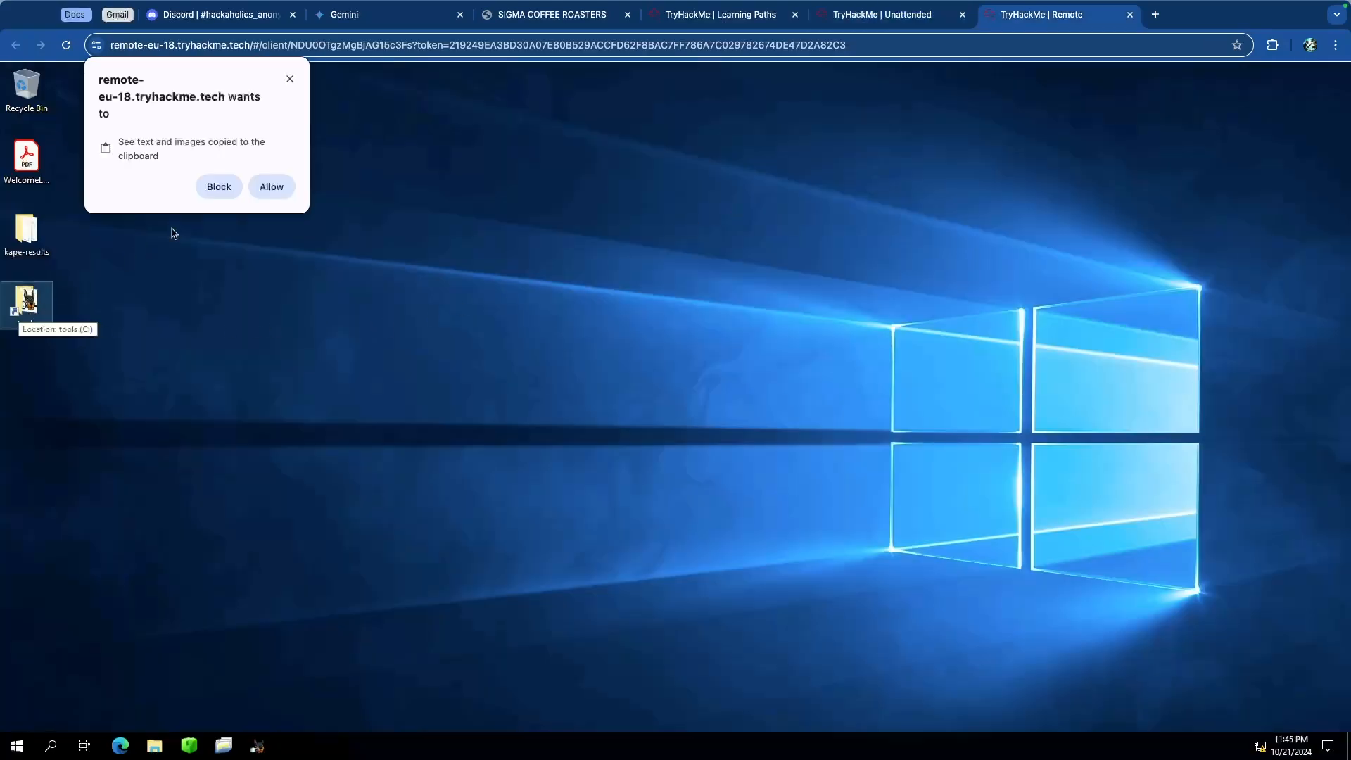
left_click(270, 187)
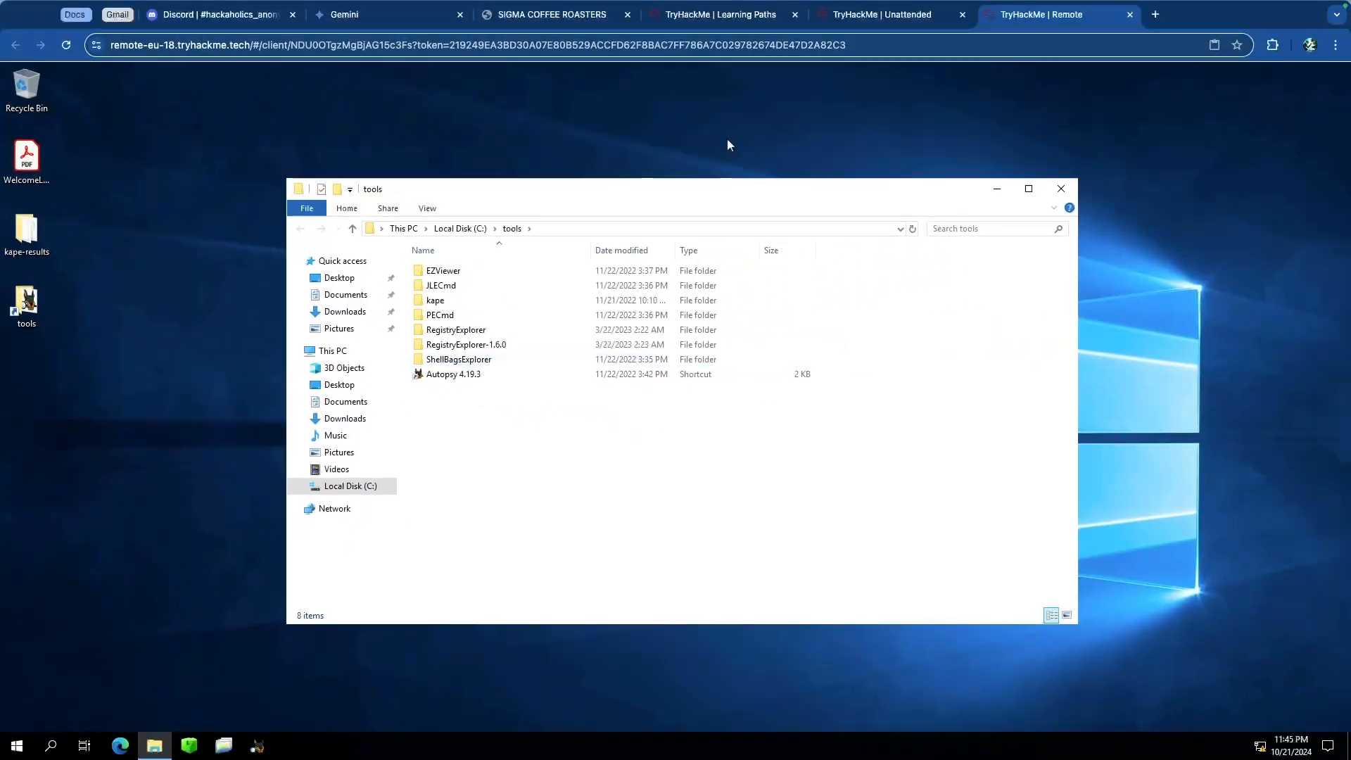
left_click(898, 23)
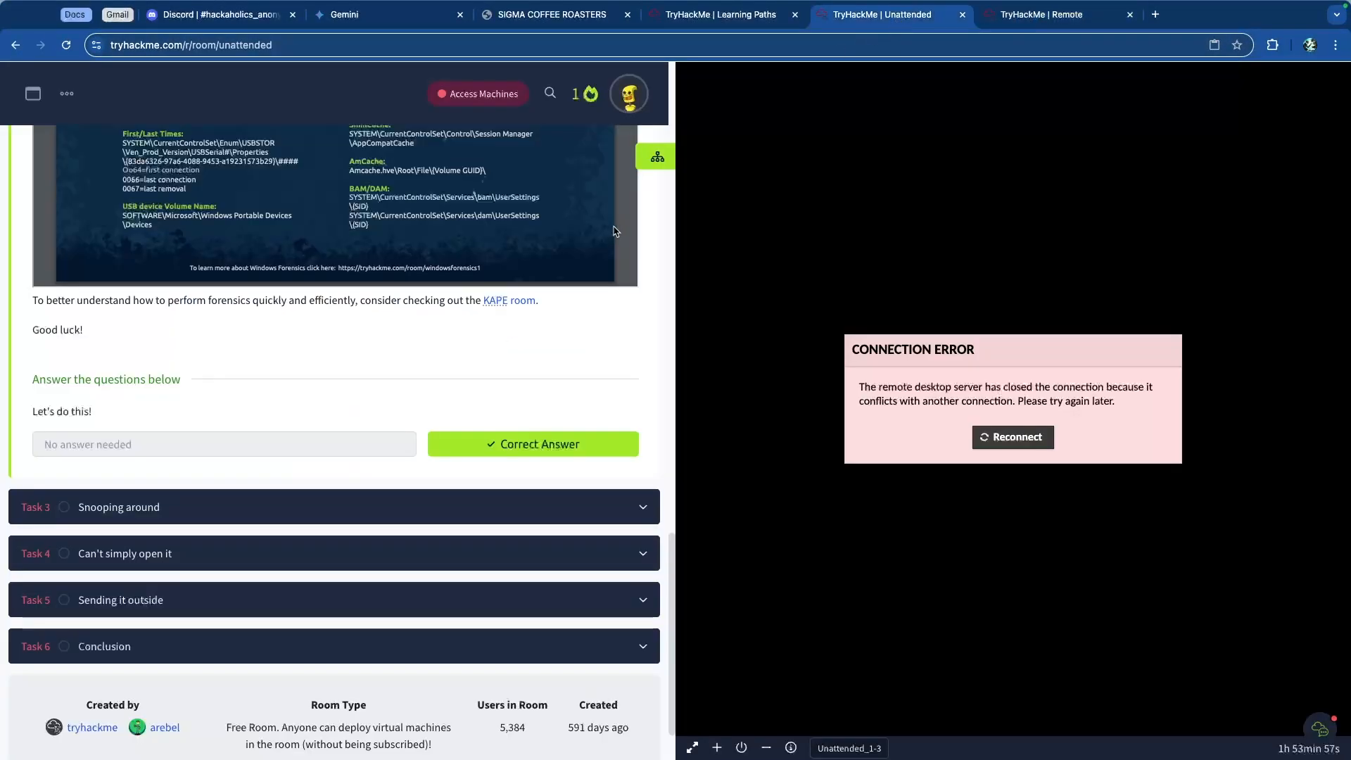
Step: Collapse Task 2 and expand Task 3, Snooping around
scroll(252, 407, "up", 10)
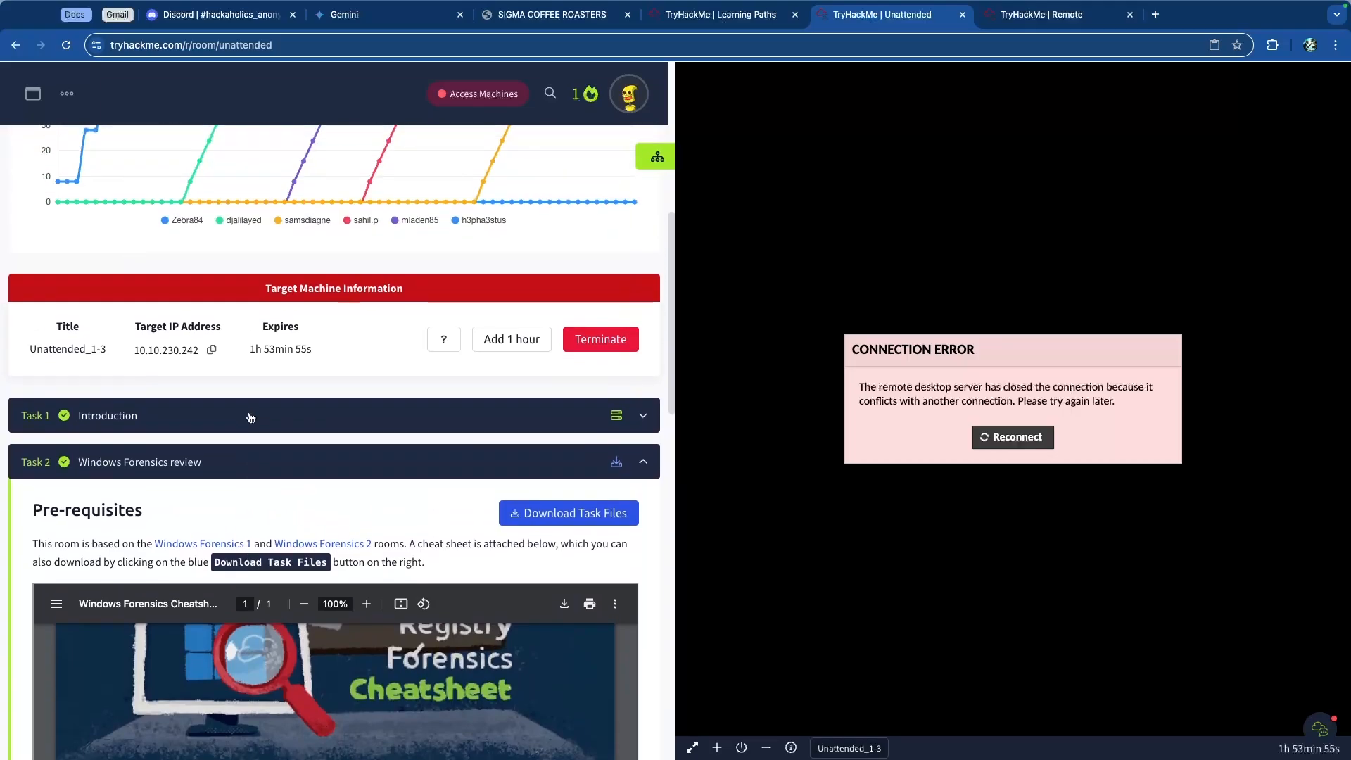
left_click(316, 459)
scroll(257, 458, "down", 1)
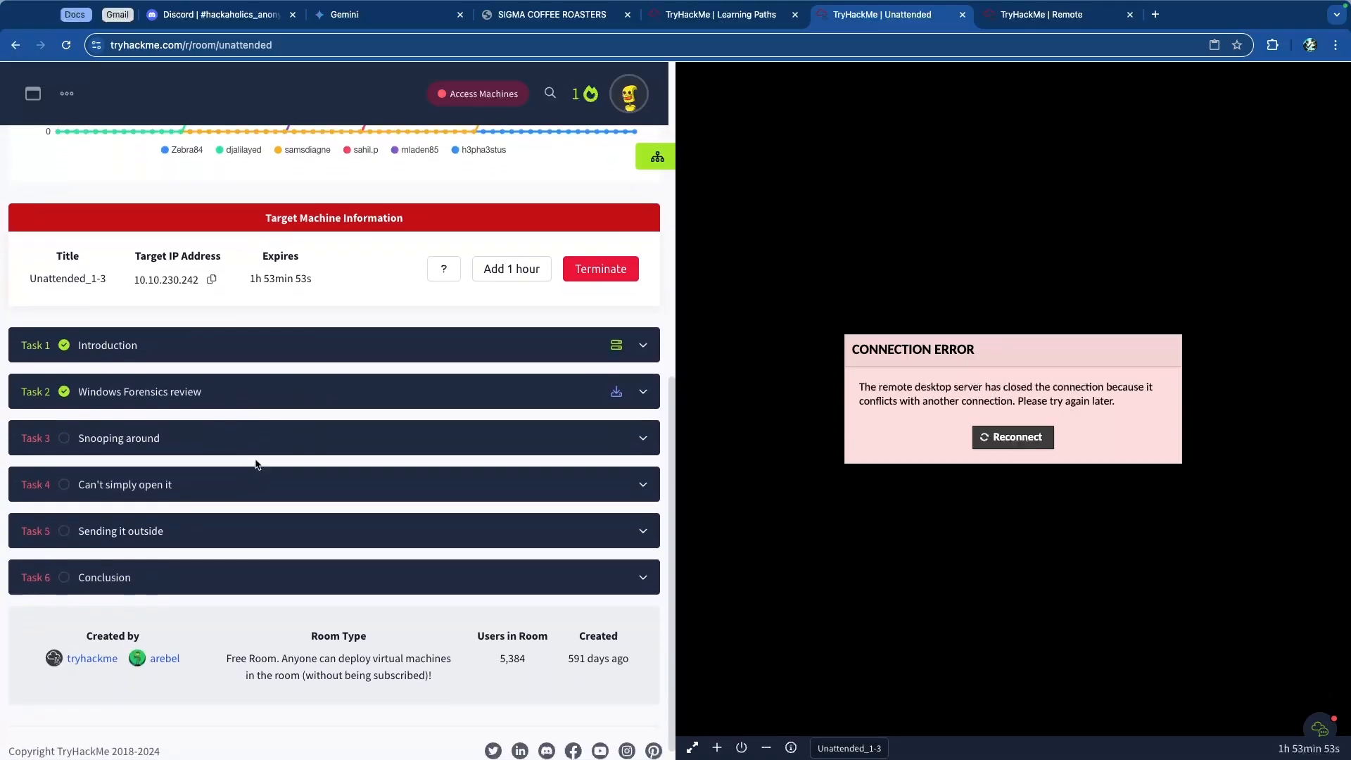
left_click(308, 437)
scroll(305, 448, "down", 2)
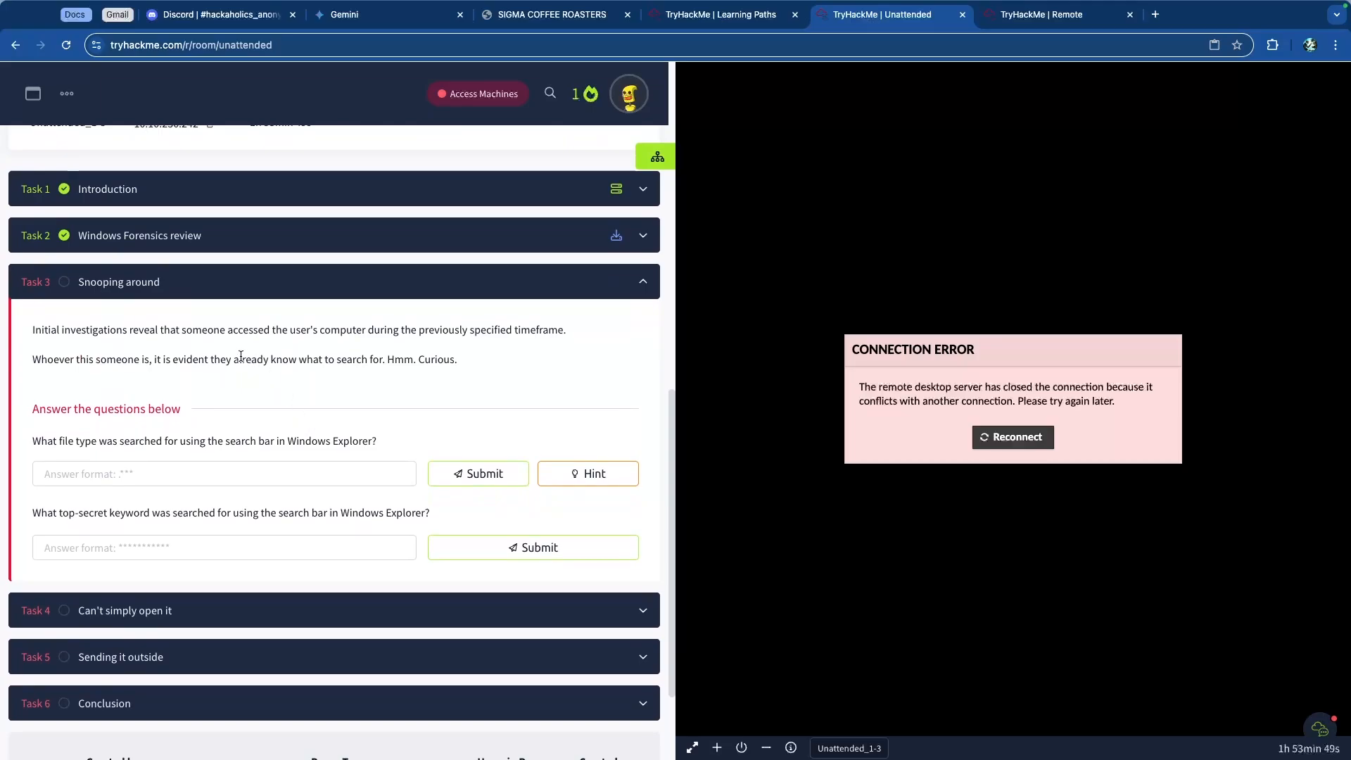
Step: Read Task 3's description and its two Windows Explorer search-bar questions
scroll(241, 356, "down", 1)
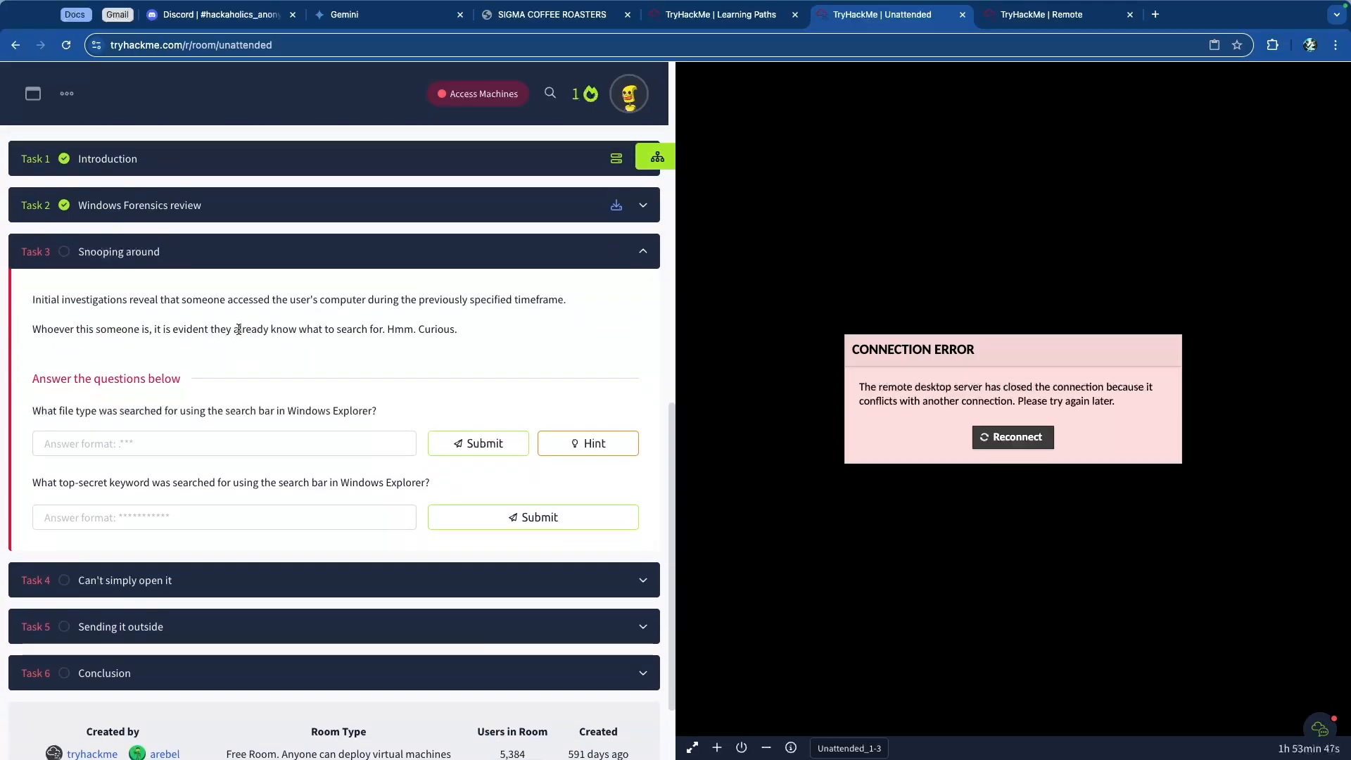
scroll(238, 330, "down", 1)
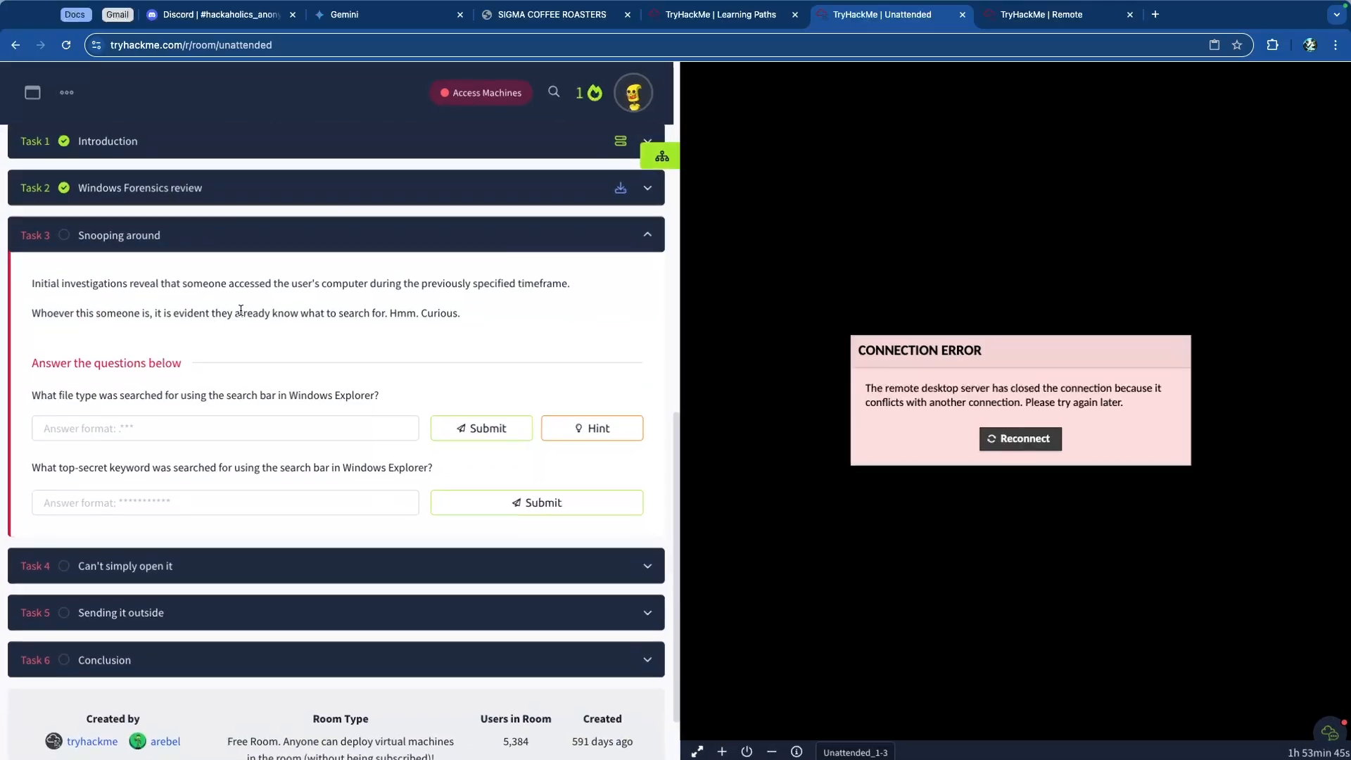
scroll(222, 311, "up", 5)
scroll(256, 308, "down", 1)
scroll(257, 310, "down", 3)
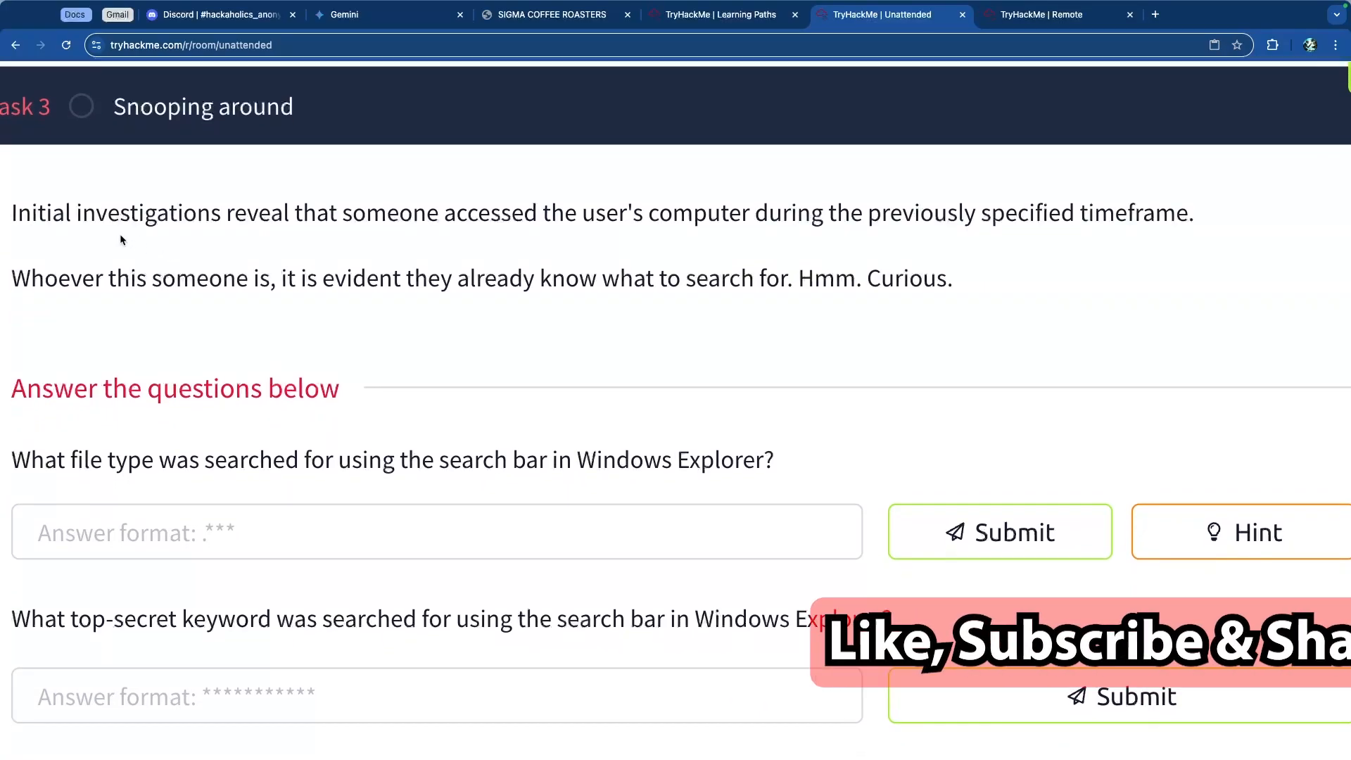
left_click_drag(107, 213, 608, 223)
left_click(668, 223)
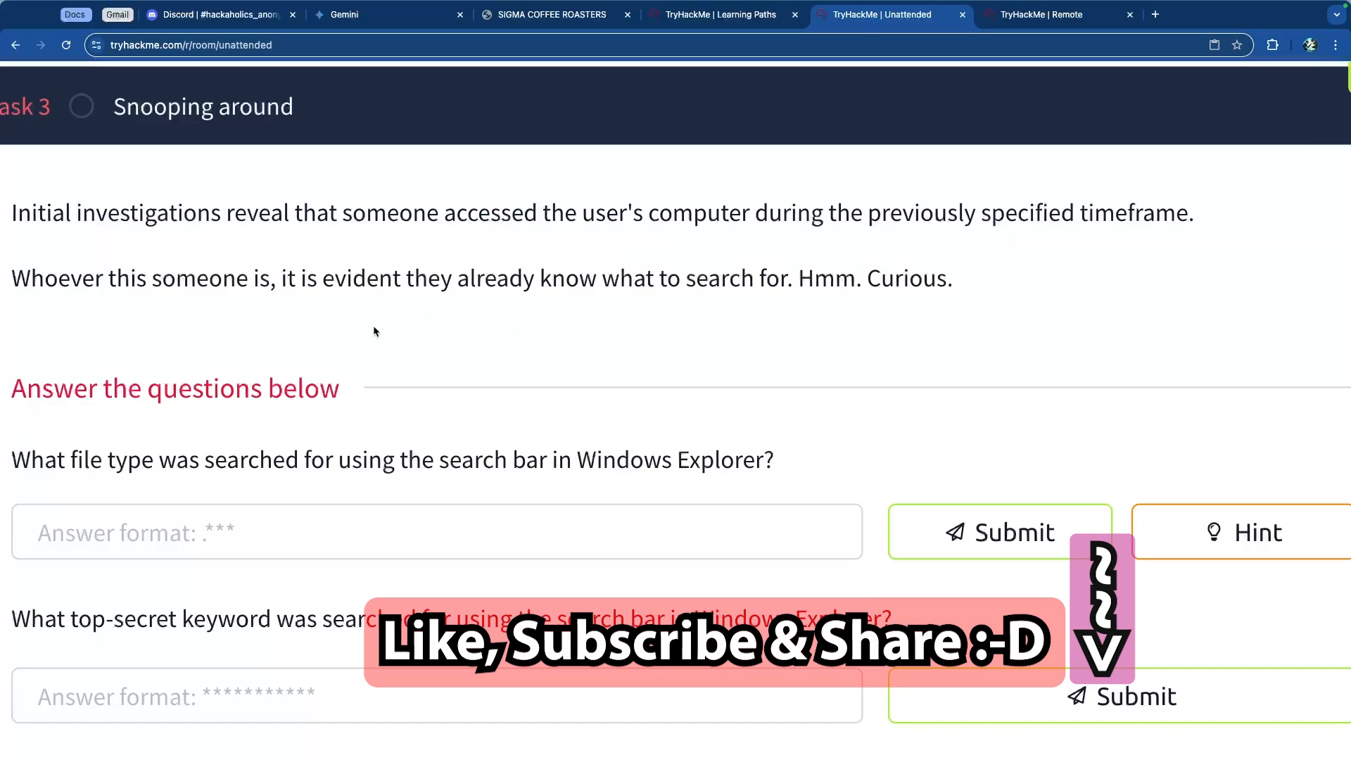
left_click_drag(54, 278, 536, 282)
left_click(429, 311)
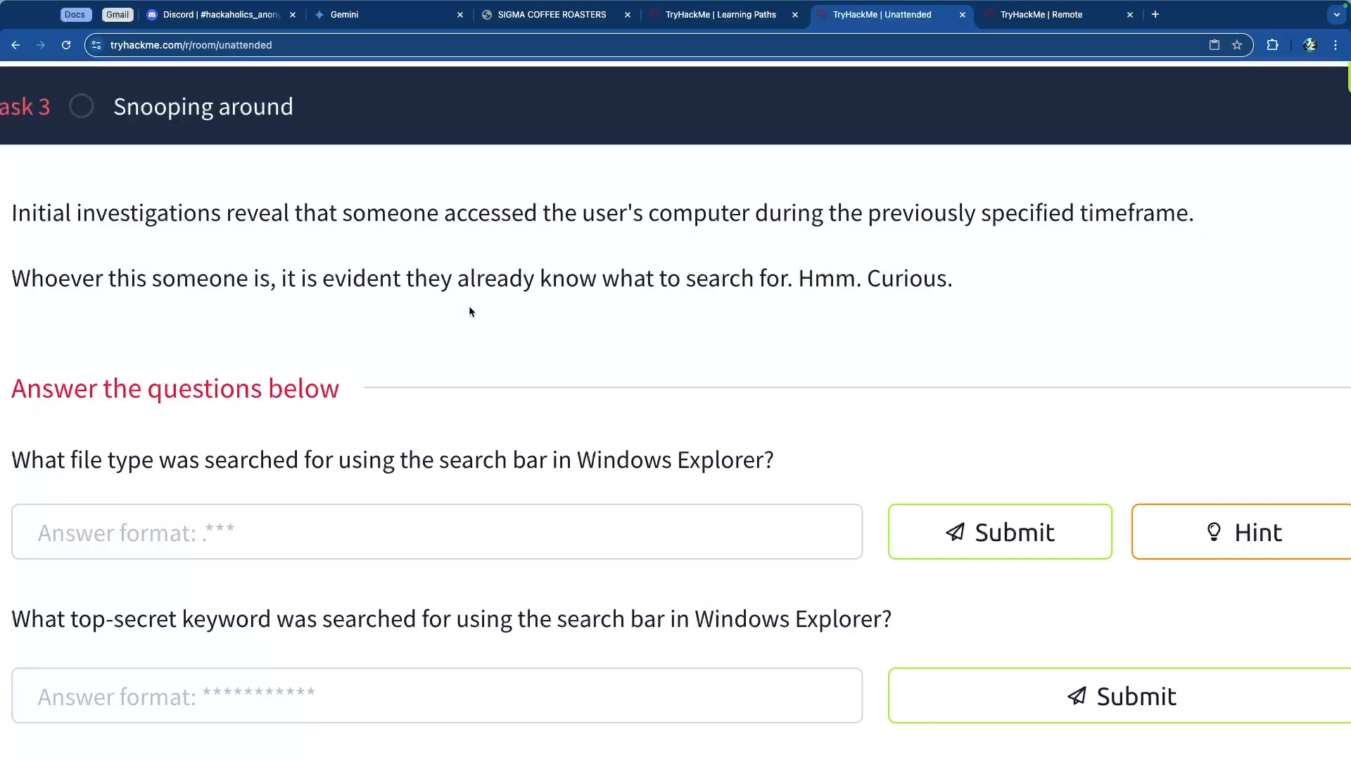
scroll(529, 322, "down", 2)
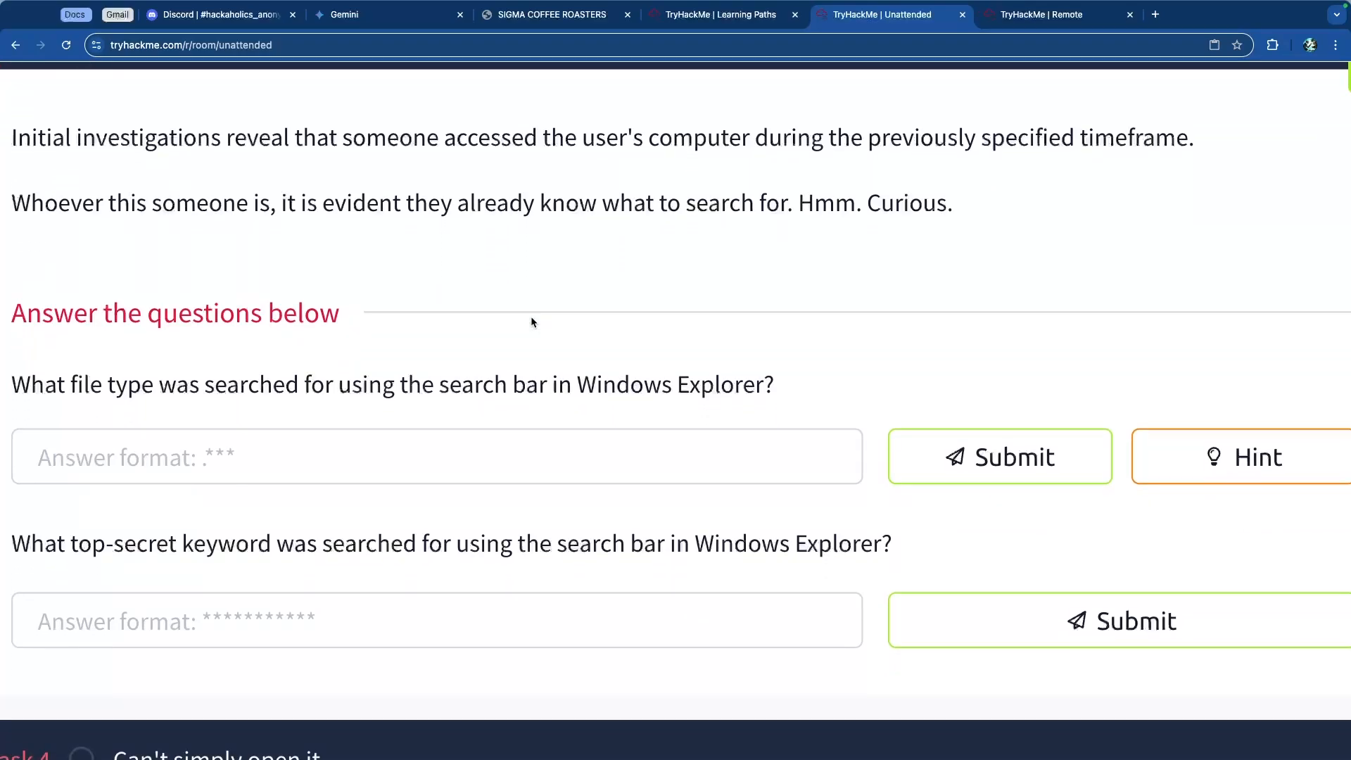
left_click_drag(68, 389, 678, 391)
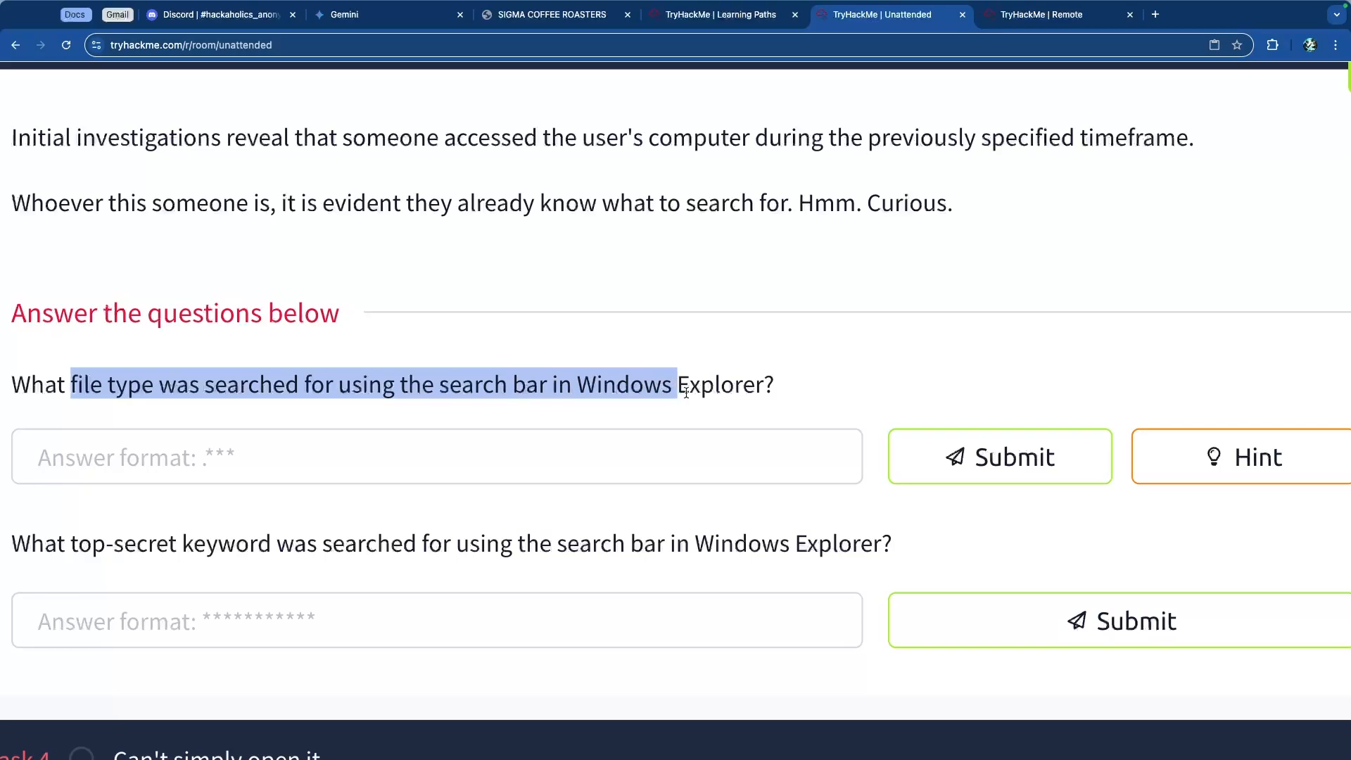
Step: Re-read the file type and top-secret keyword questions about Windows Explorer search bar searches
left_click(663, 382)
left_click_drag(764, 381, 331, 386)
left_click(355, 389)
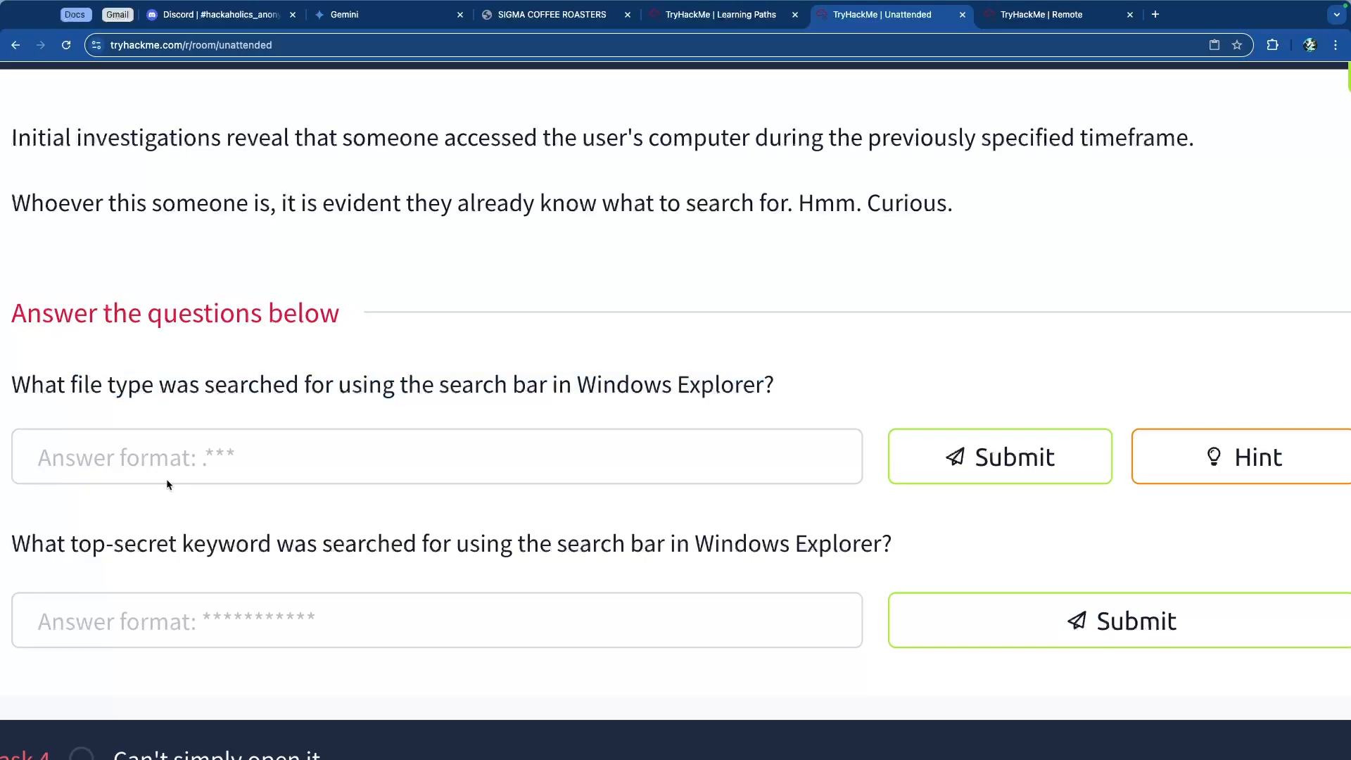
left_click_drag(69, 544, 496, 552)
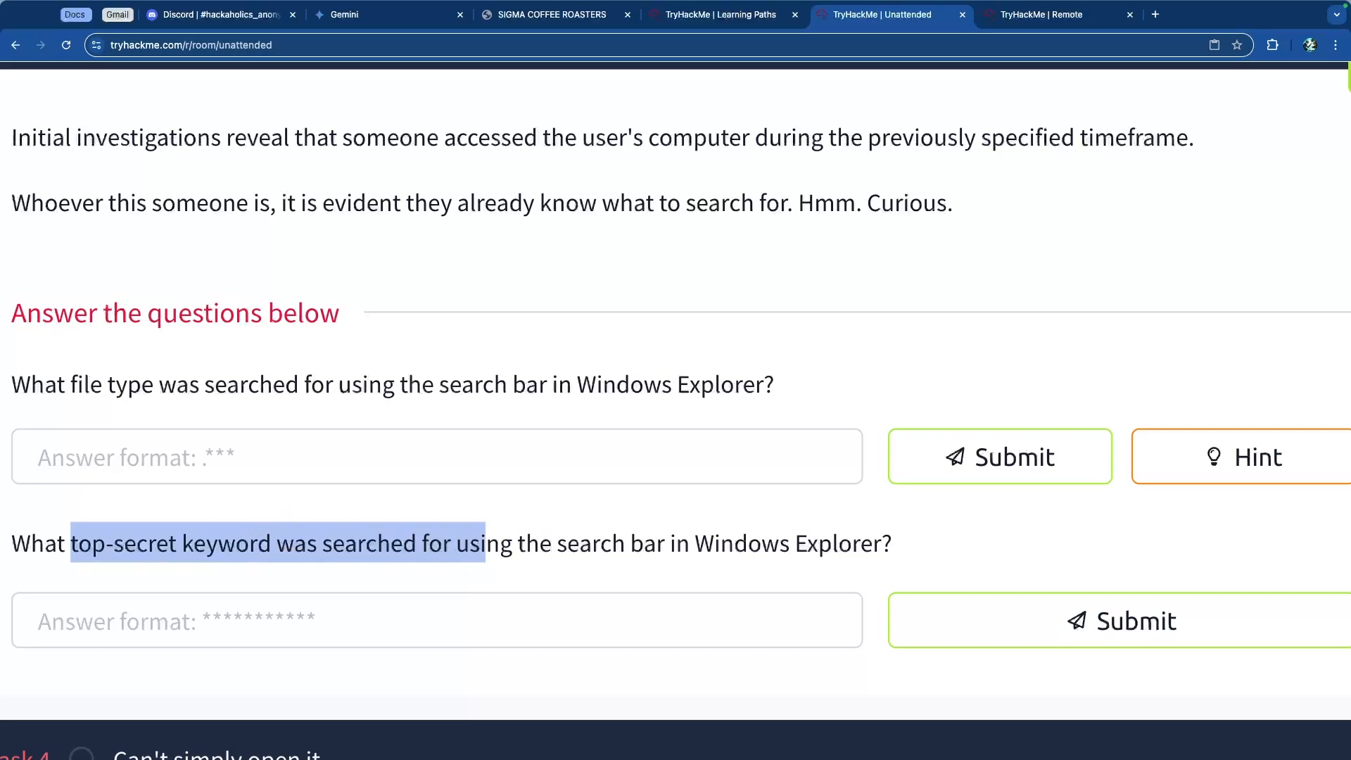
key("super+Tab")
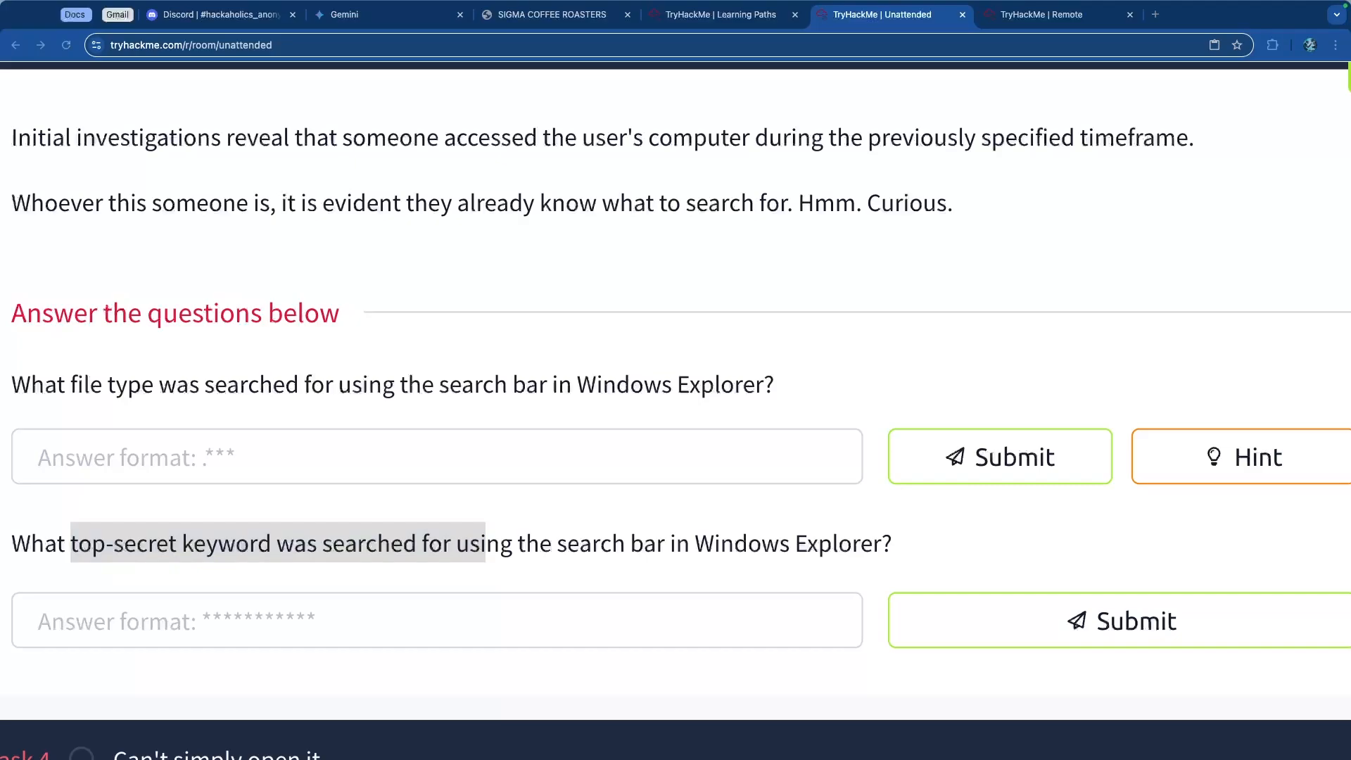
Step: Review the cheat sheet's Windows Explorer Address/Search Bars registry paths, TypedPaths and WordWheelQuery
scroll(410, 396, "up", 10)
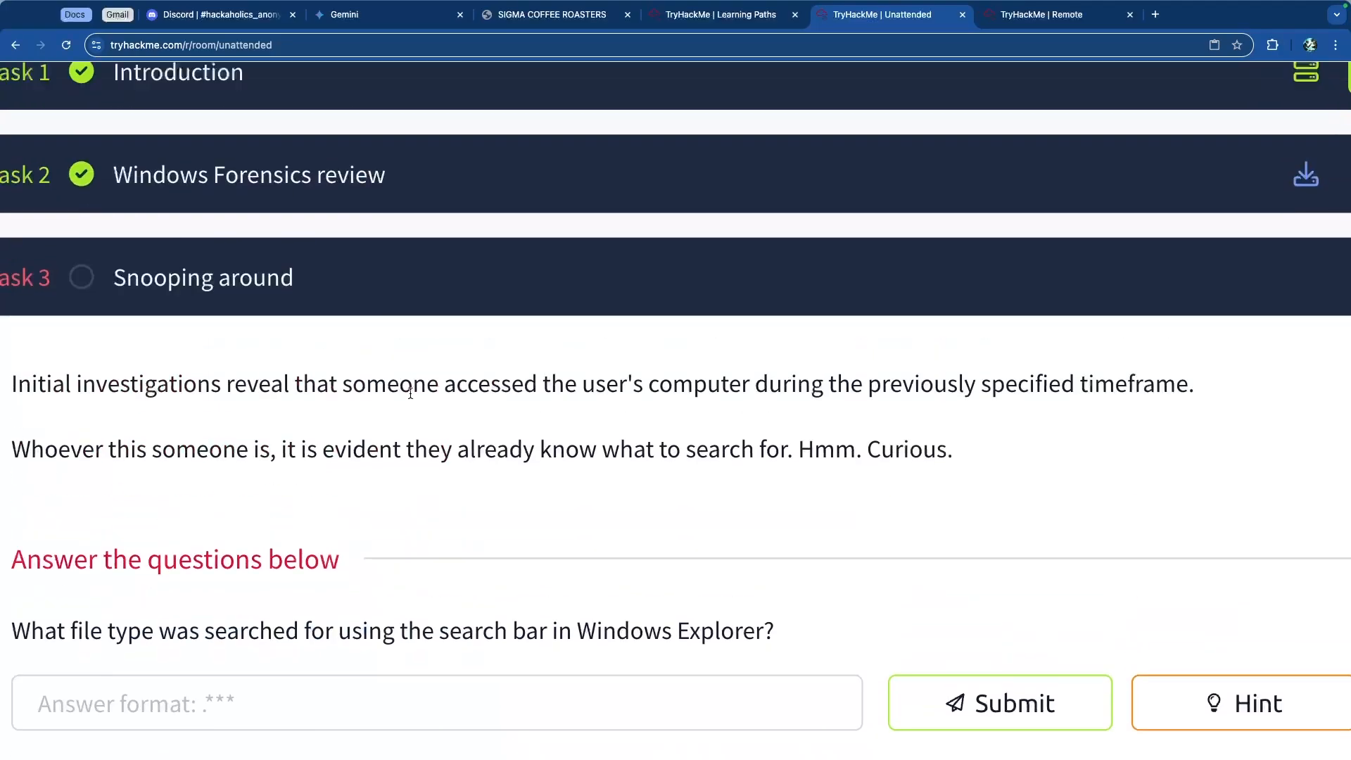
left_click(601, 407)
scroll(601, 407, "down", 15)
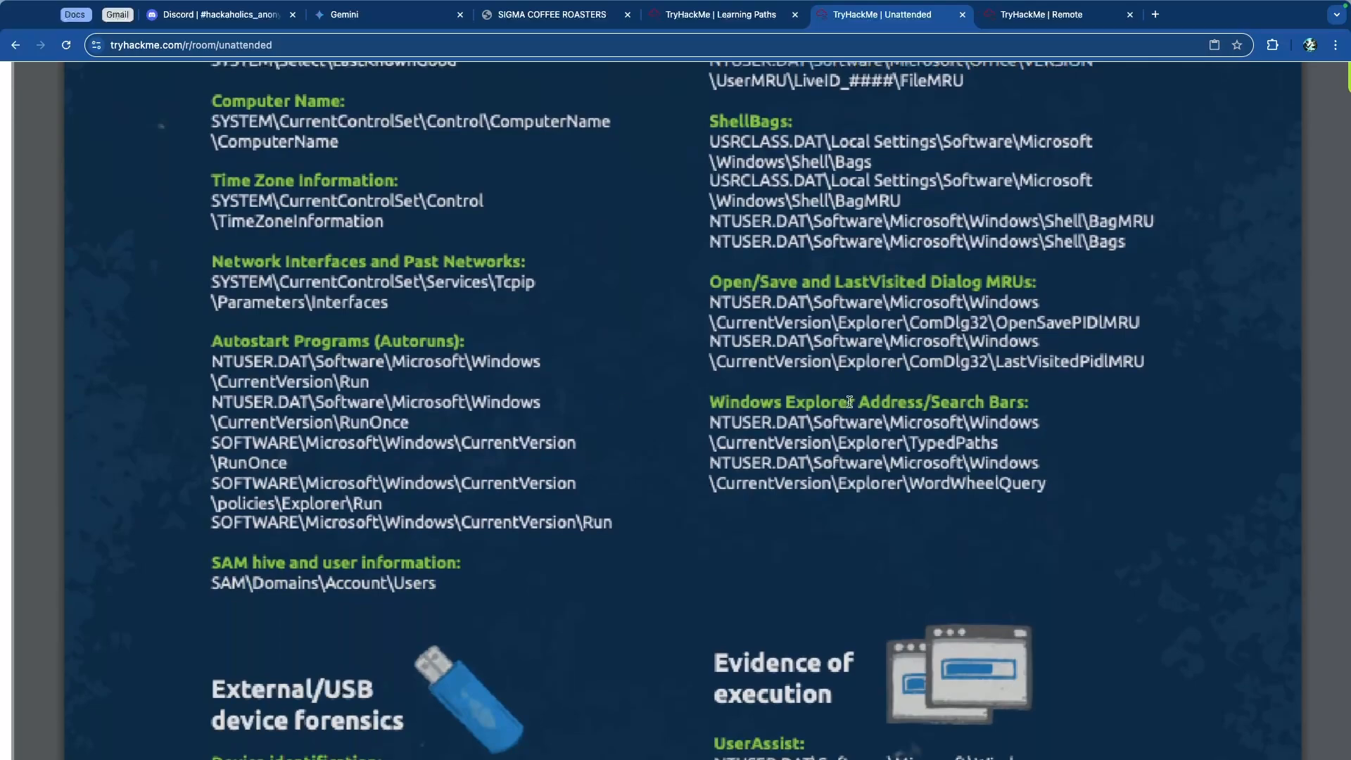
left_click_drag(723, 405, 1030, 435)
left_click(942, 416)
left_click_drag(724, 422, 1045, 468)
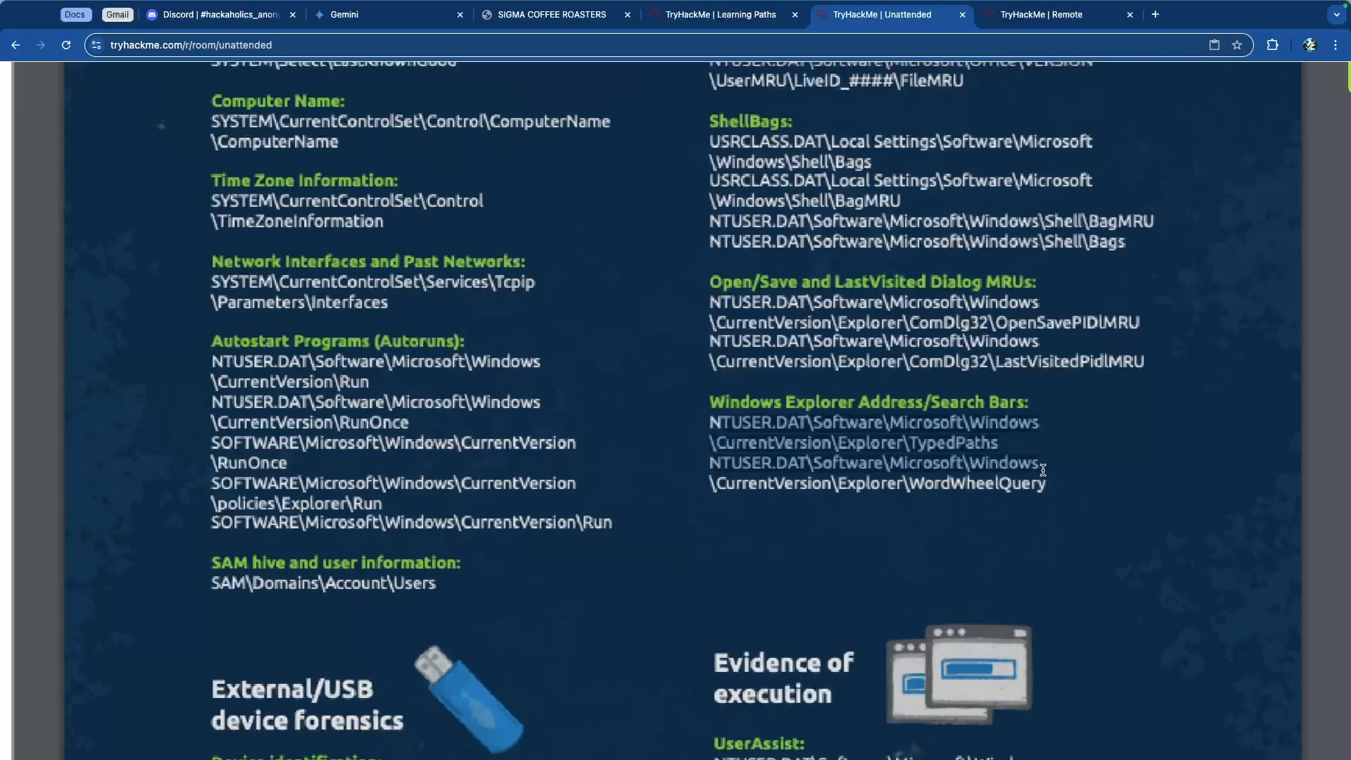
left_click(916, 484)
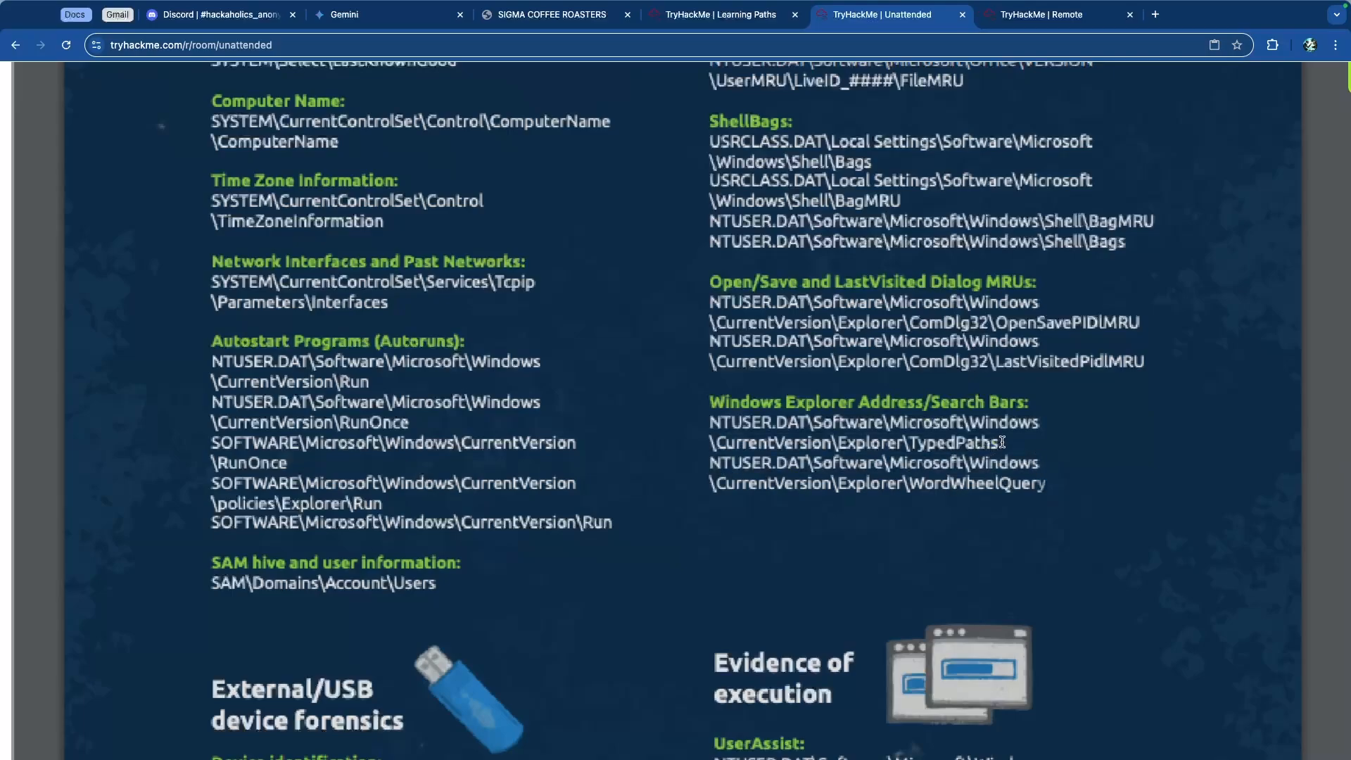
left_click_drag(1002, 442, 708, 422)
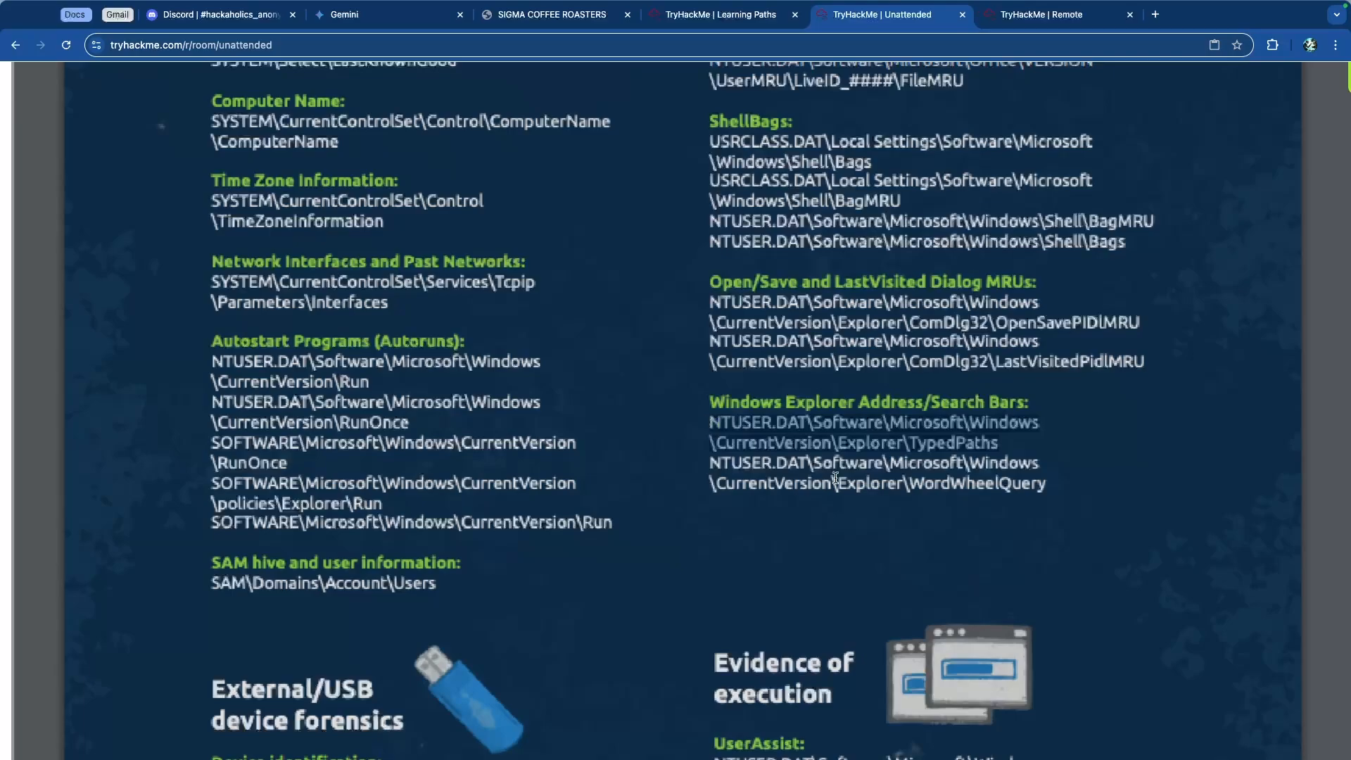
left_click(919, 489)
left_click_drag(1038, 488, 715, 469)
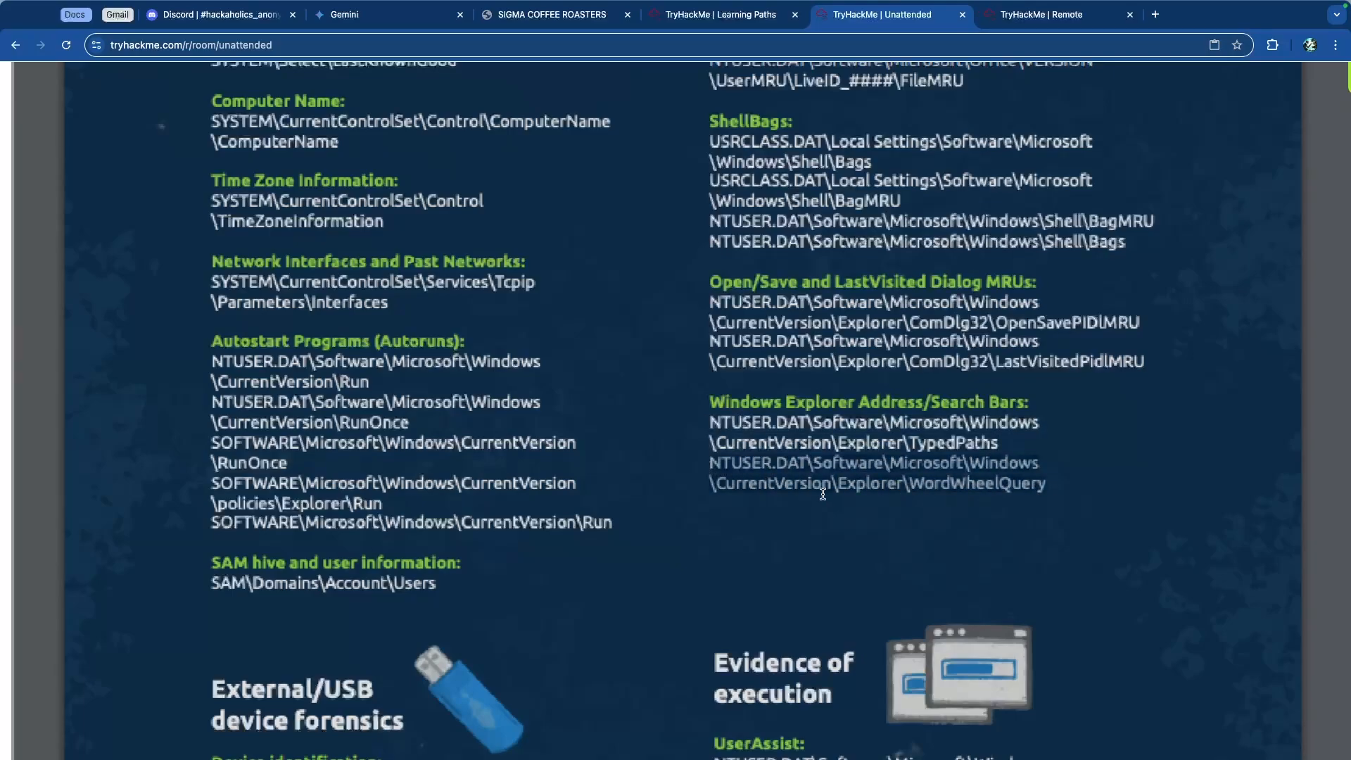
left_click_drag(717, 399, 1017, 401)
left_click(888, 406)
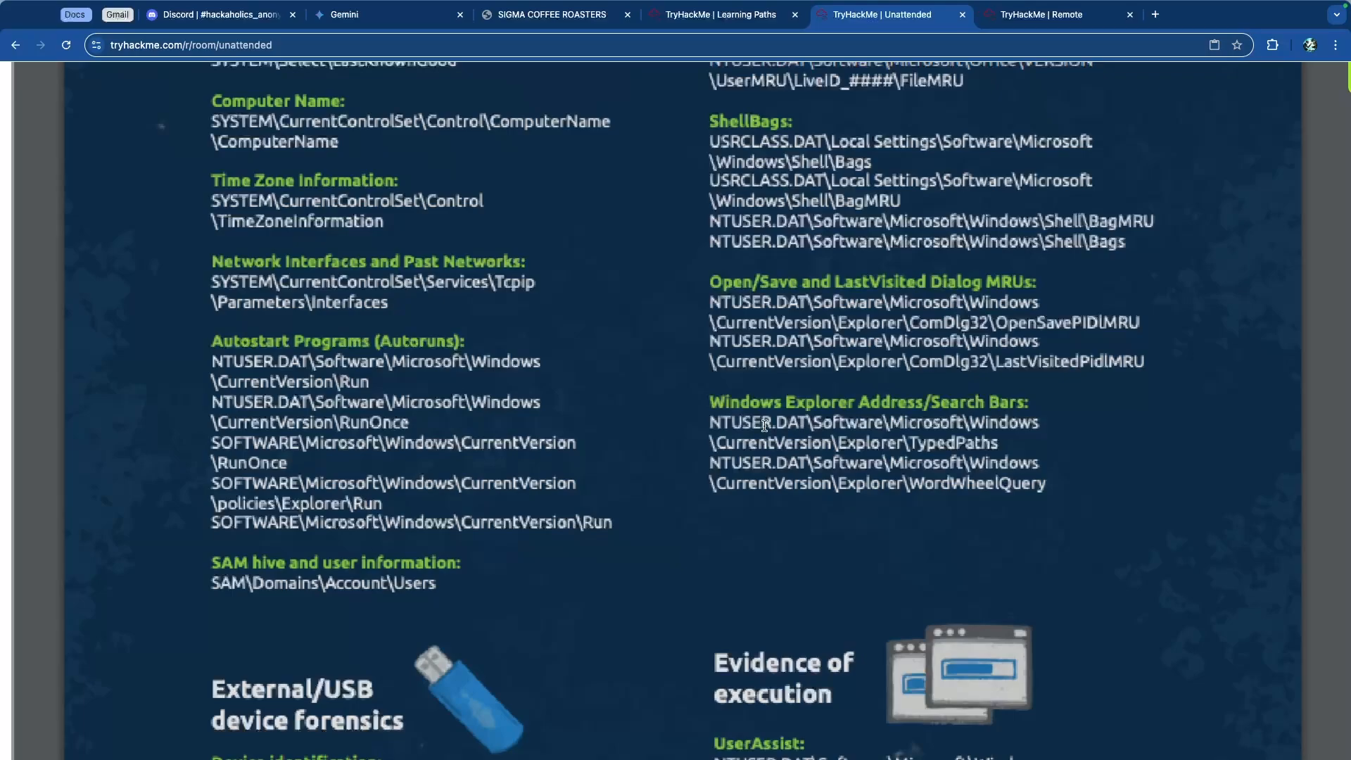
scroll(767, 422, "down", 10)
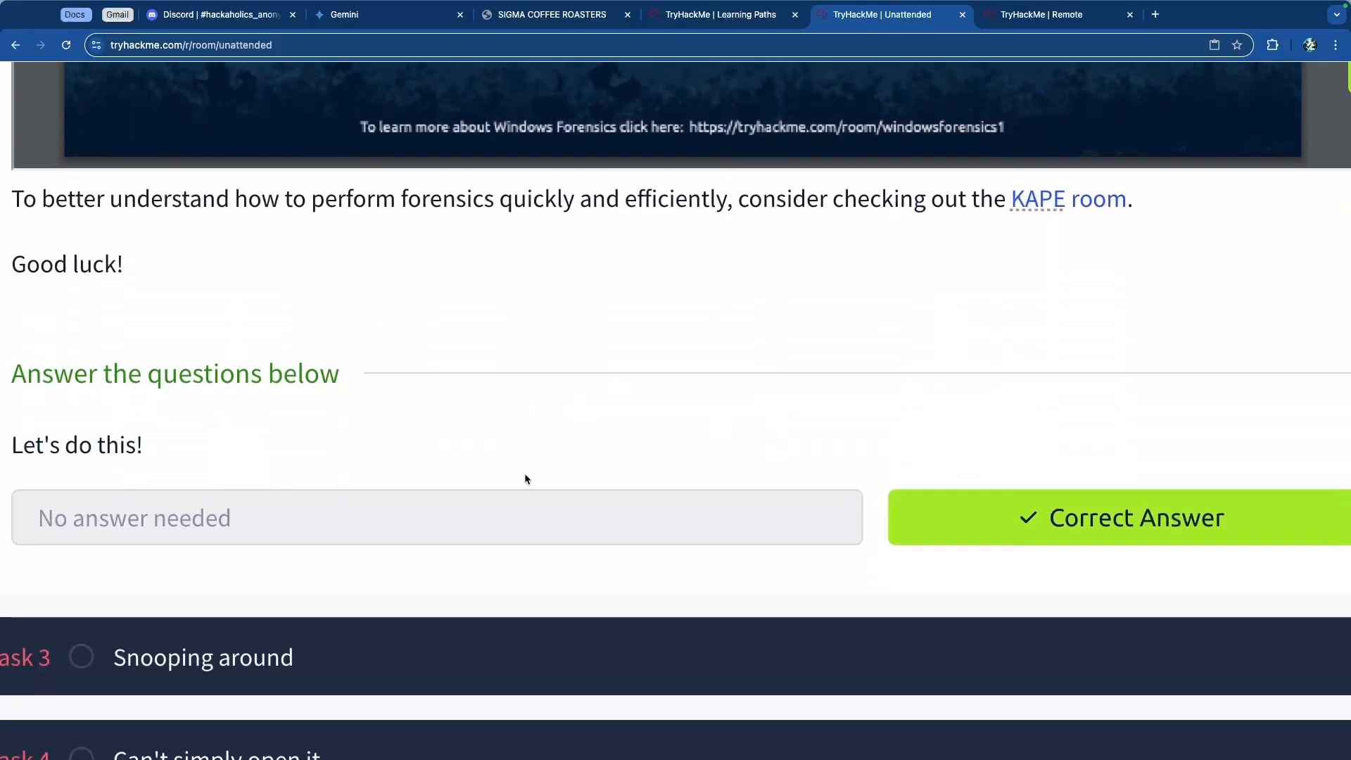
Step: Compare Task 3's questions with the cheat sheet's TypedPaths and WordWheelQuery keys under NTUSER.DAT
left_click(609, 654)
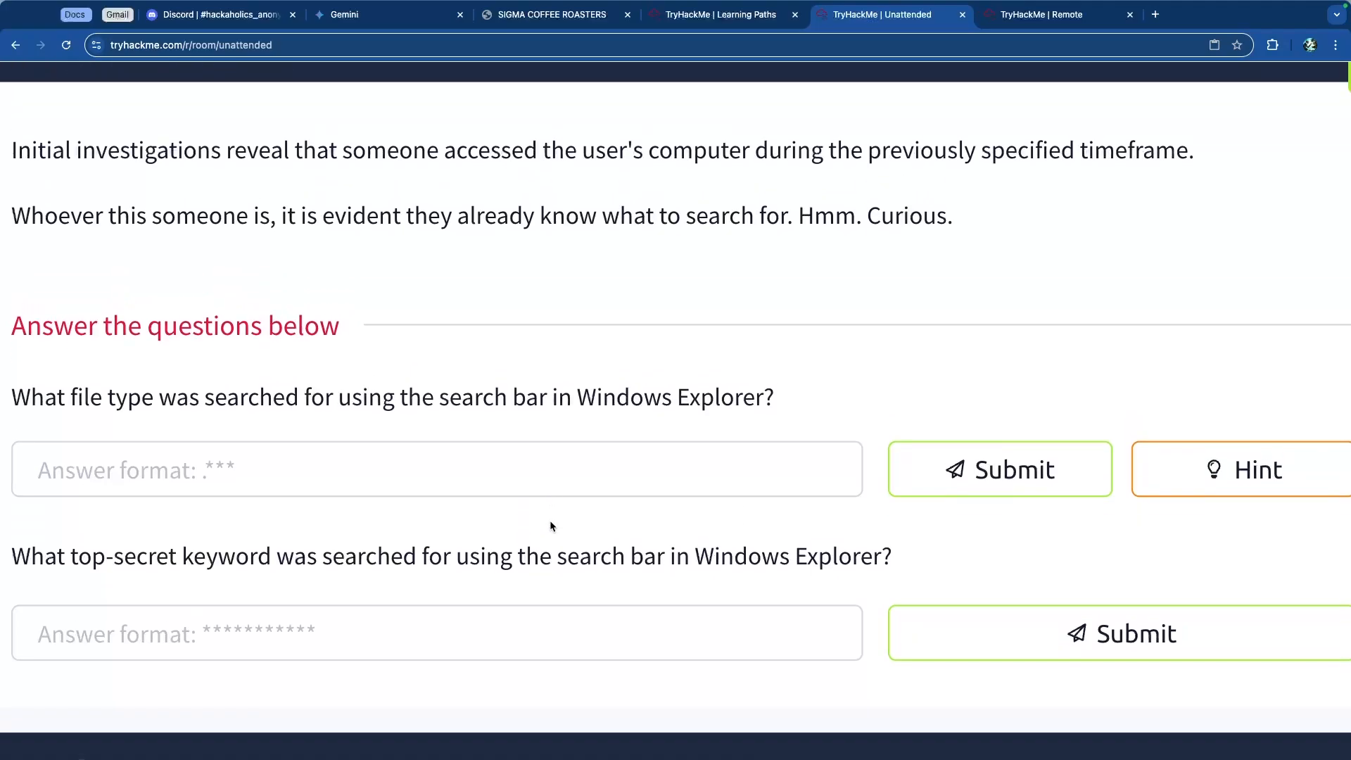
key("ctrl+Tab")
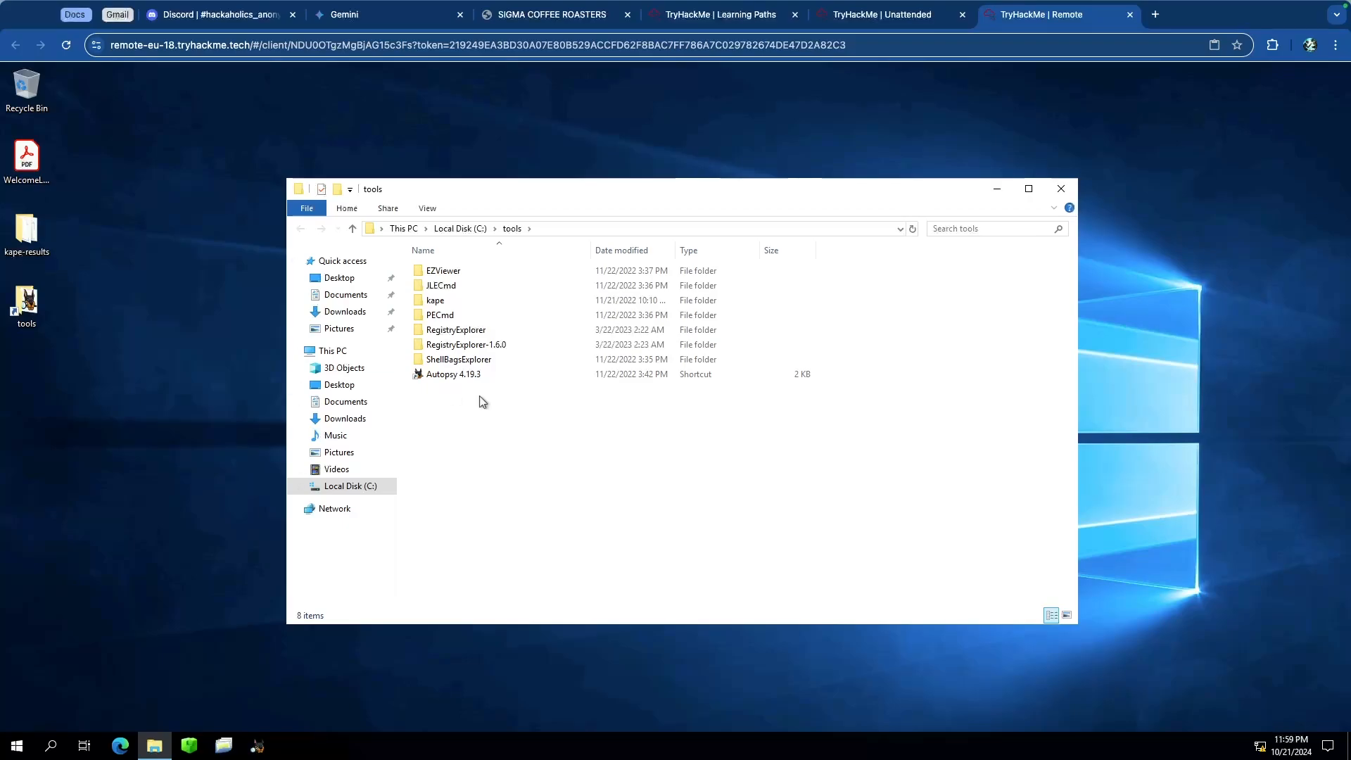
key("ctrl+shift+Tab")
scroll(553, 379, "up", 8)
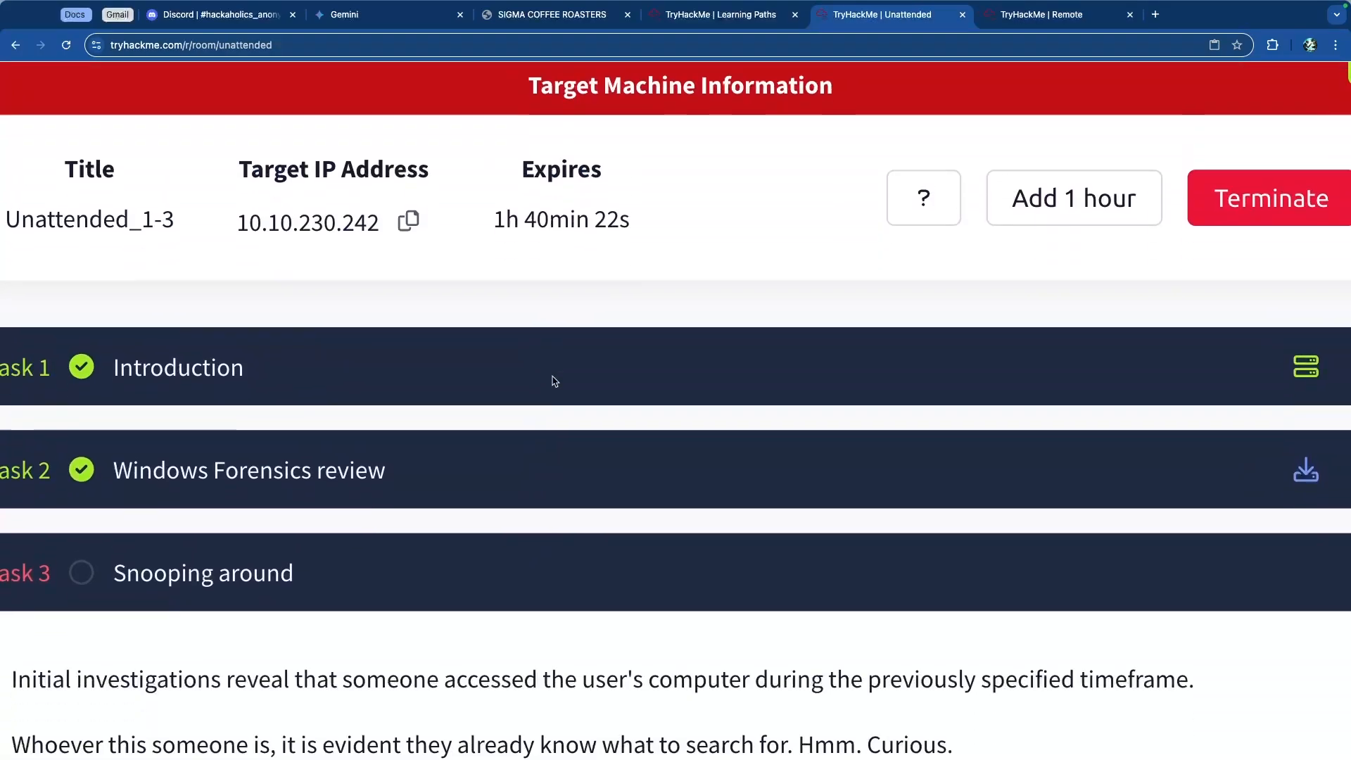
scroll(659, 437, "down", 1)
left_click(659, 437)
scroll(666, 419, "down", 10)
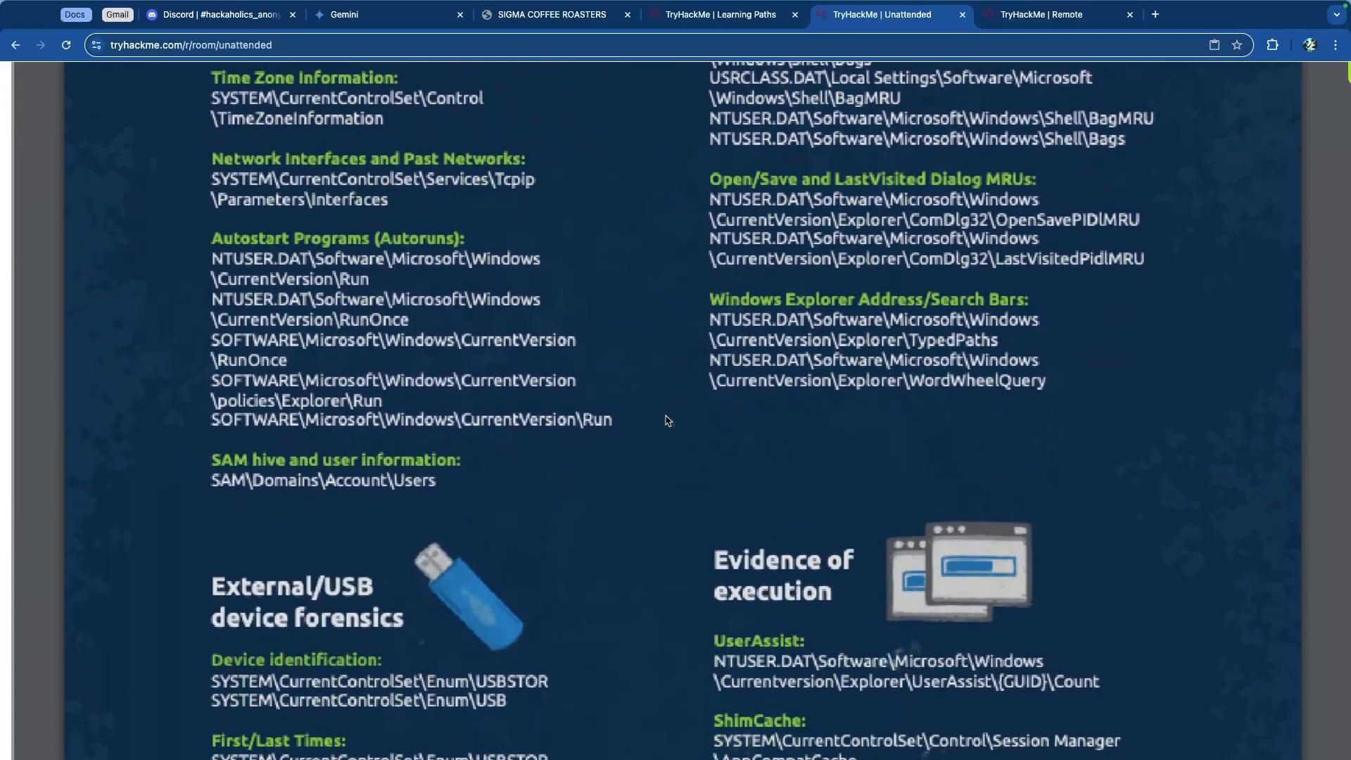
left_click_drag(712, 297, 998, 316)
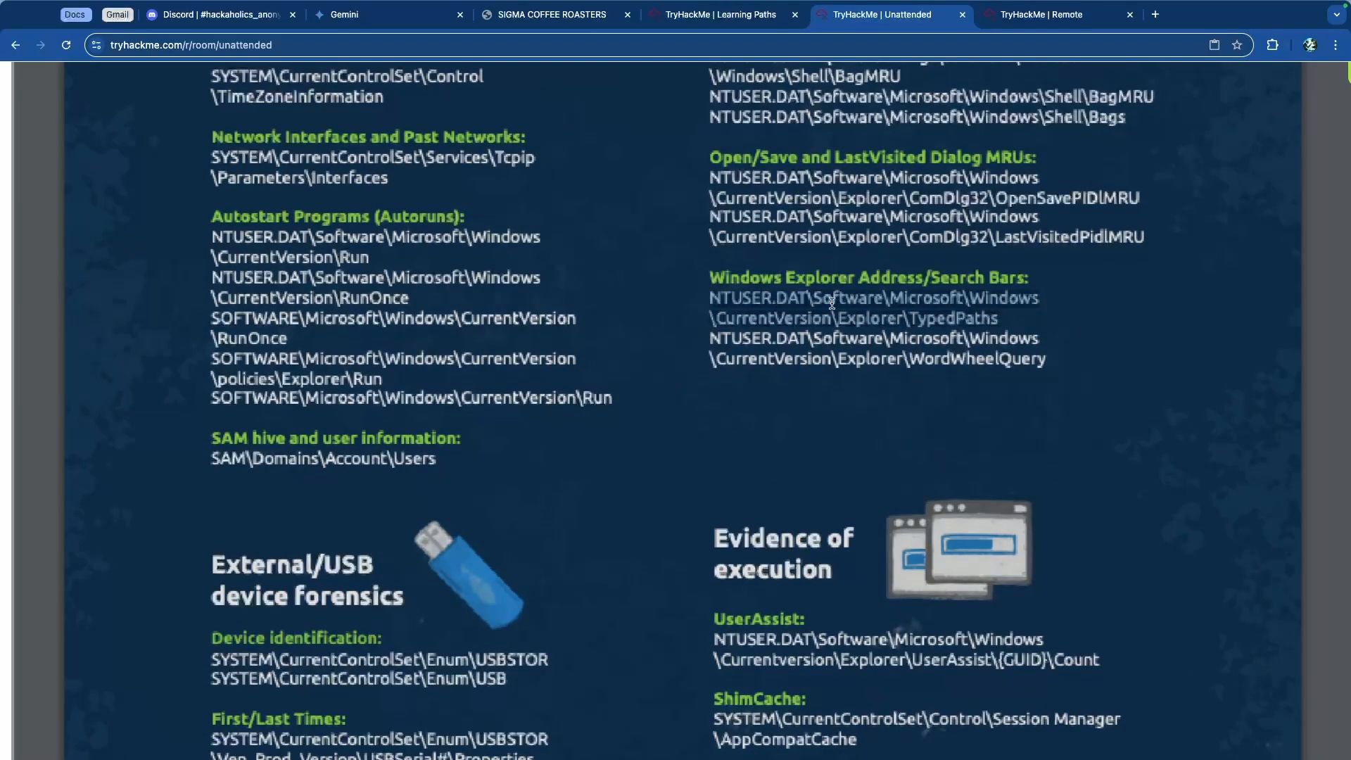
scroll(830, 299, "up", 1)
left_click(716, 202)
left_click_drag(716, 202, 1006, 243)
left_click_drag(212, 261, 377, 321)
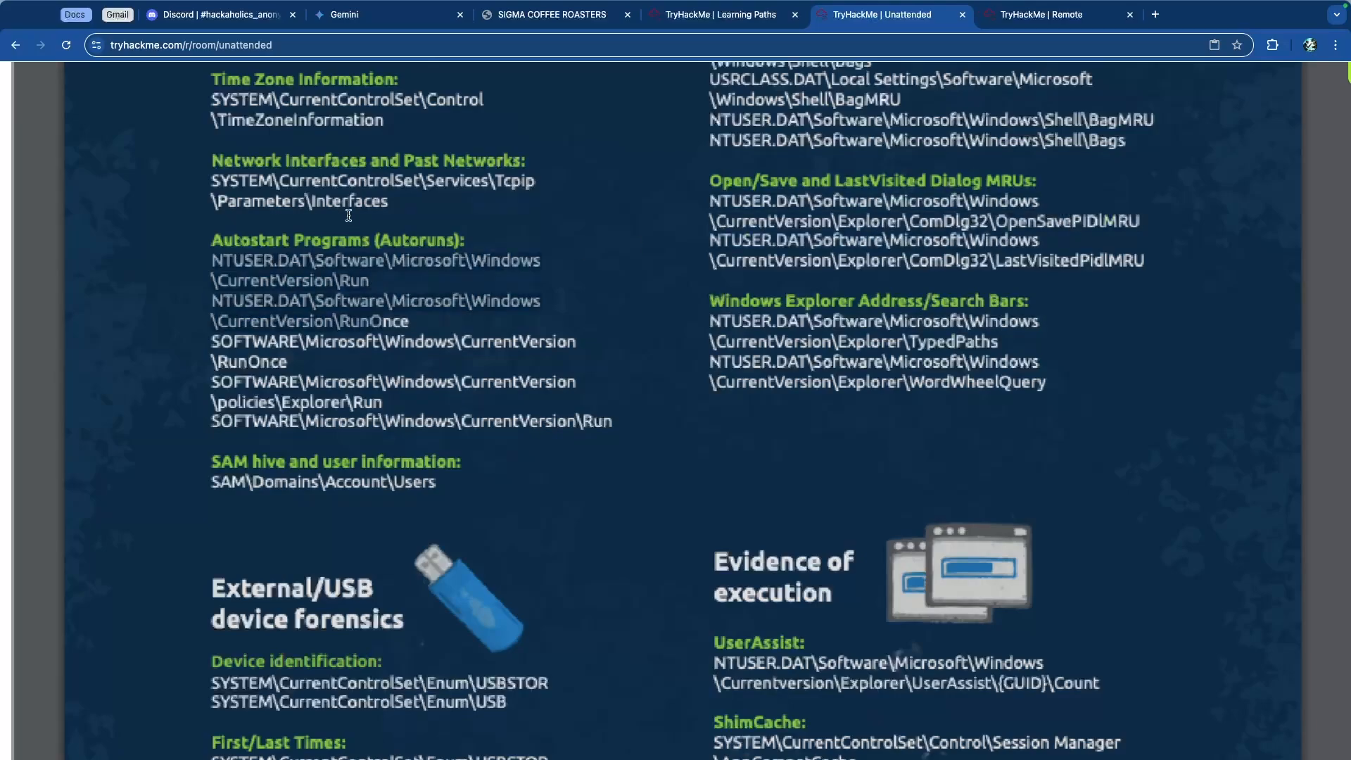
scroll(418, 267, "up", 2)
scroll(418, 267, "up", 2)
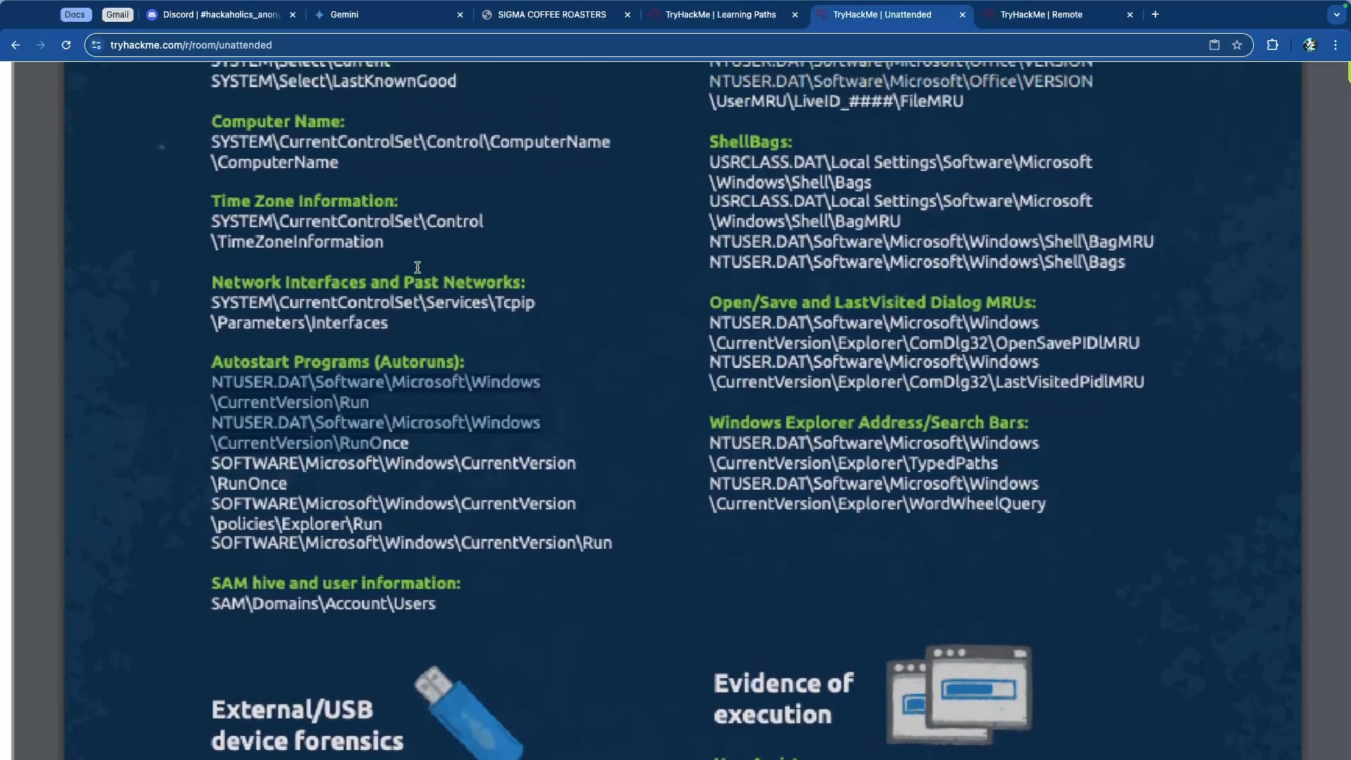
scroll(418, 268, "down", 3)
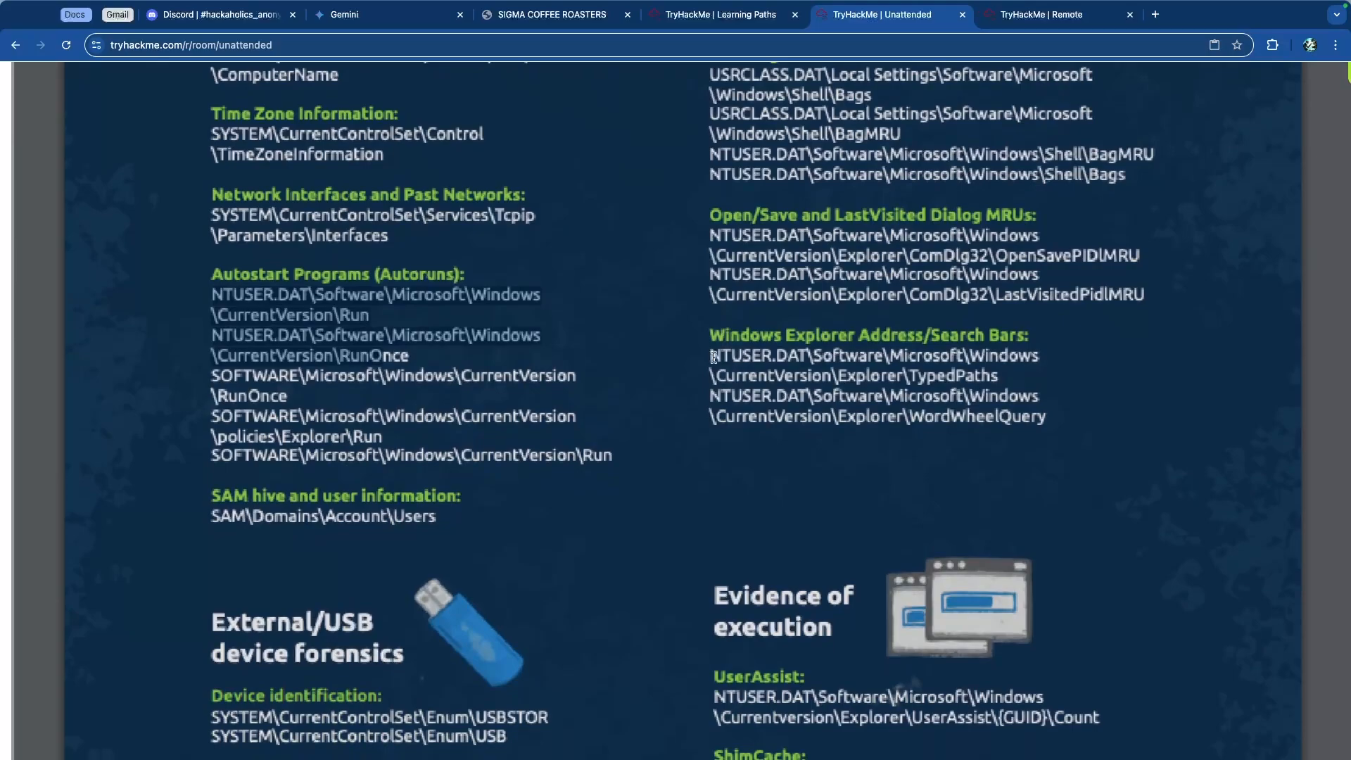
left_click_drag(710, 355, 1008, 382)
left_click(1012, 389)
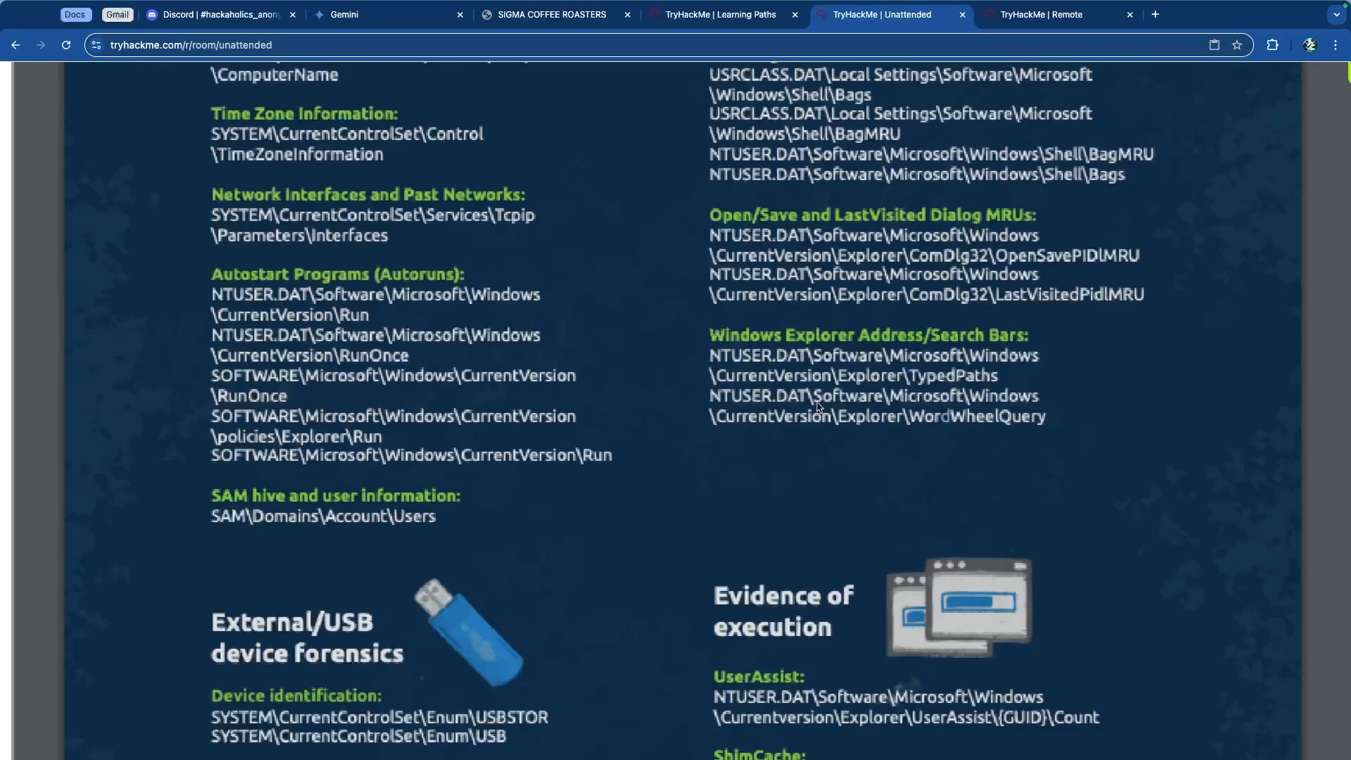
left_click_drag(710, 396, 1035, 428)
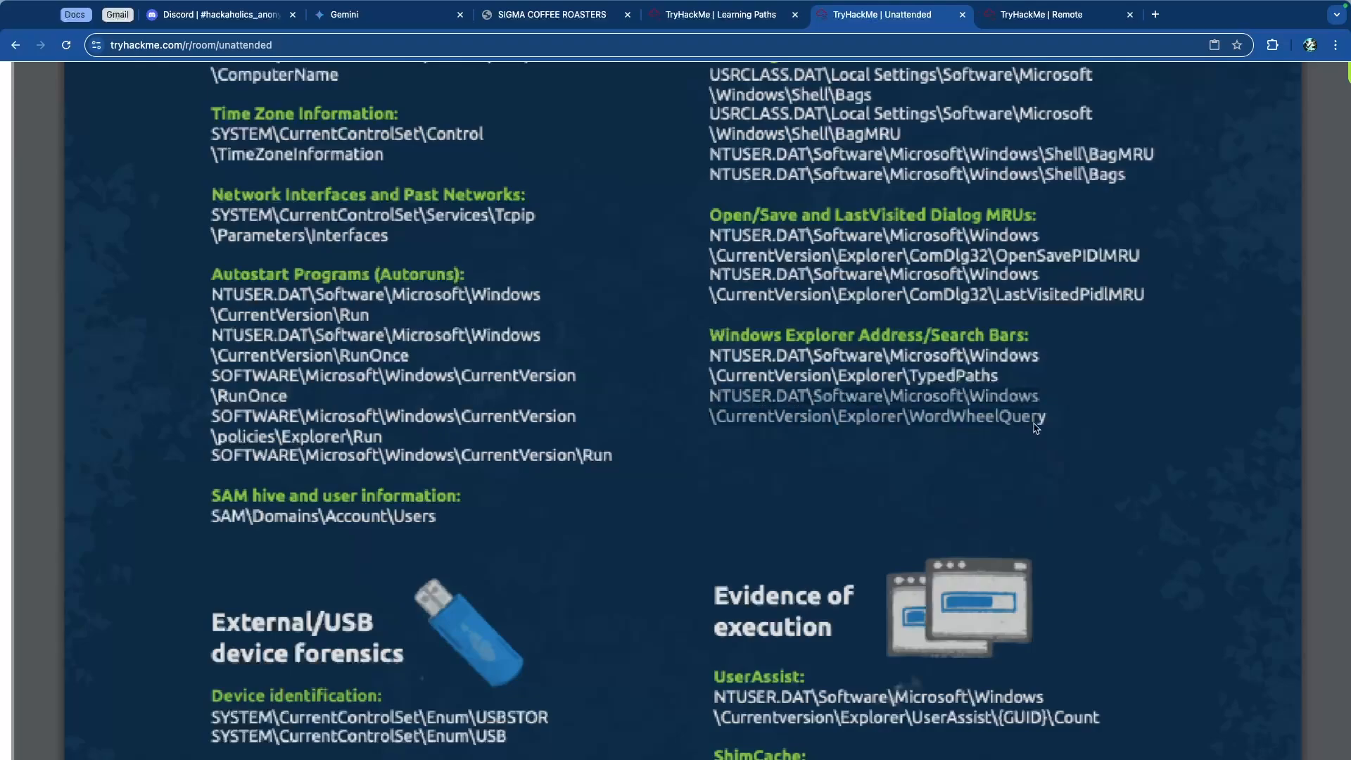
left_click(978, 339)
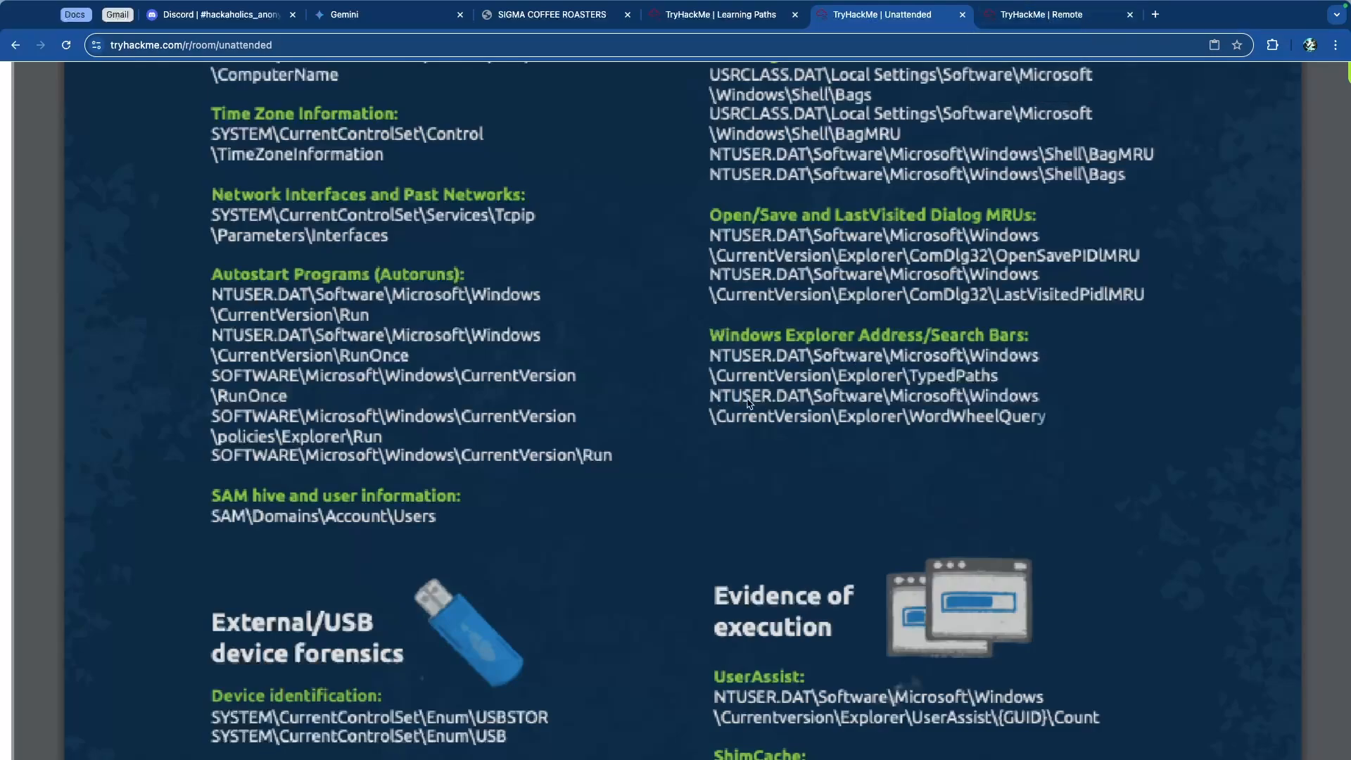
Step: Switch to the remote machine tab and launch Registry Explorer from the C:\tools\RegistryExplorer folder
left_click(1029, 15)
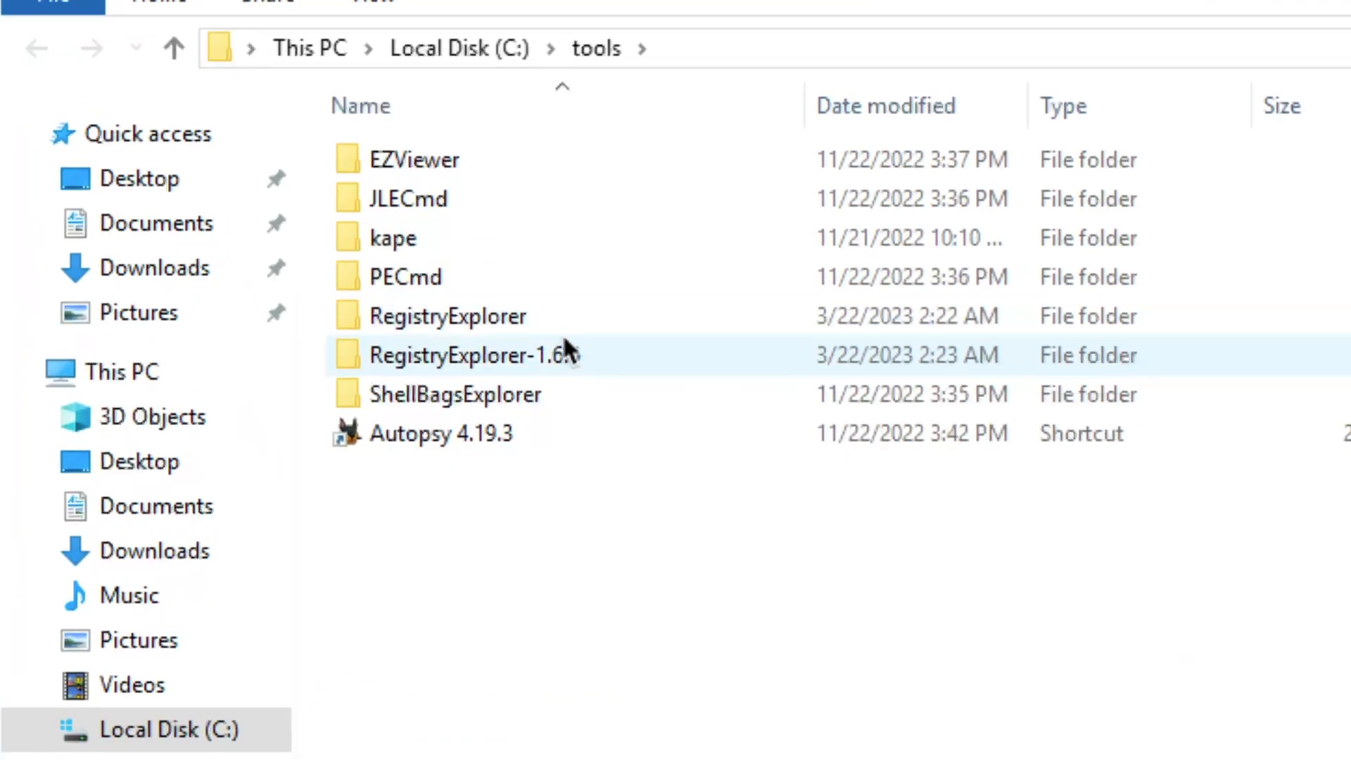
double_click(522, 317)
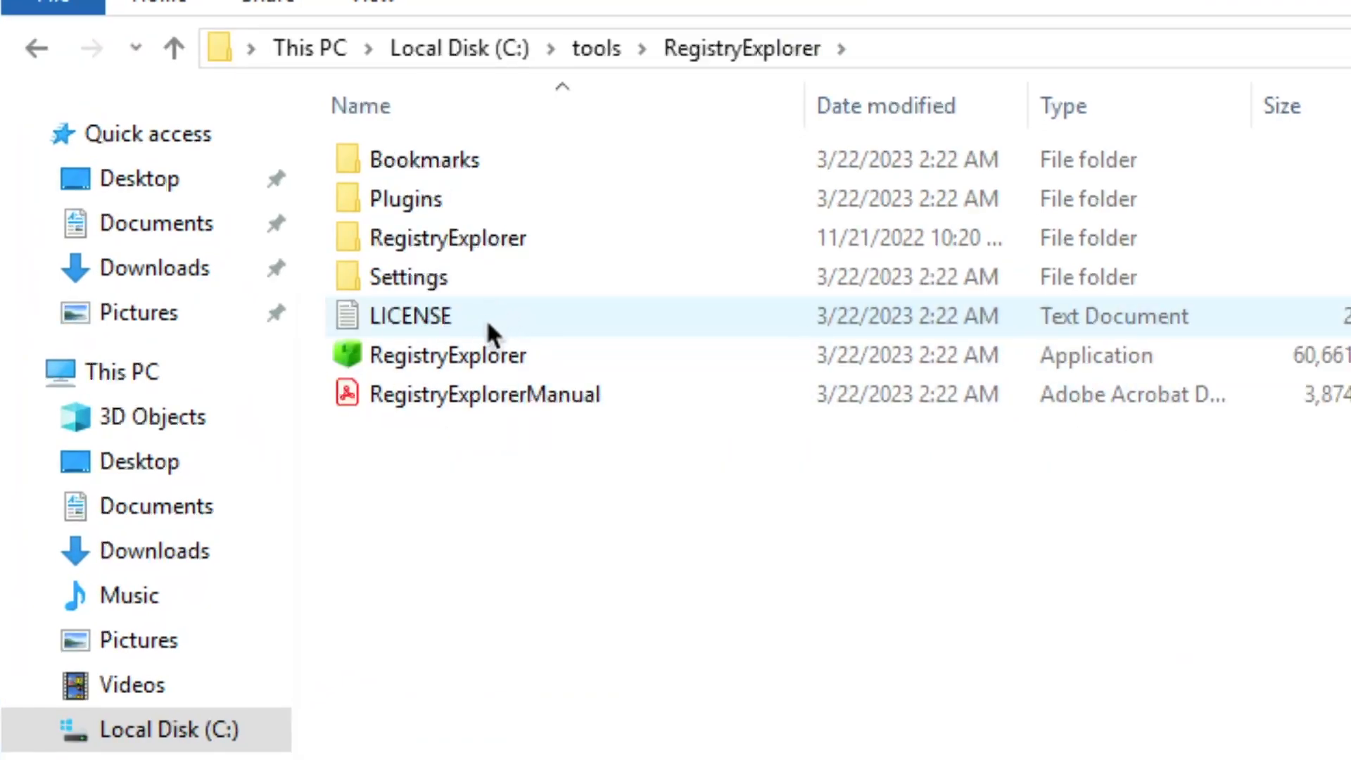
double_click(522, 352)
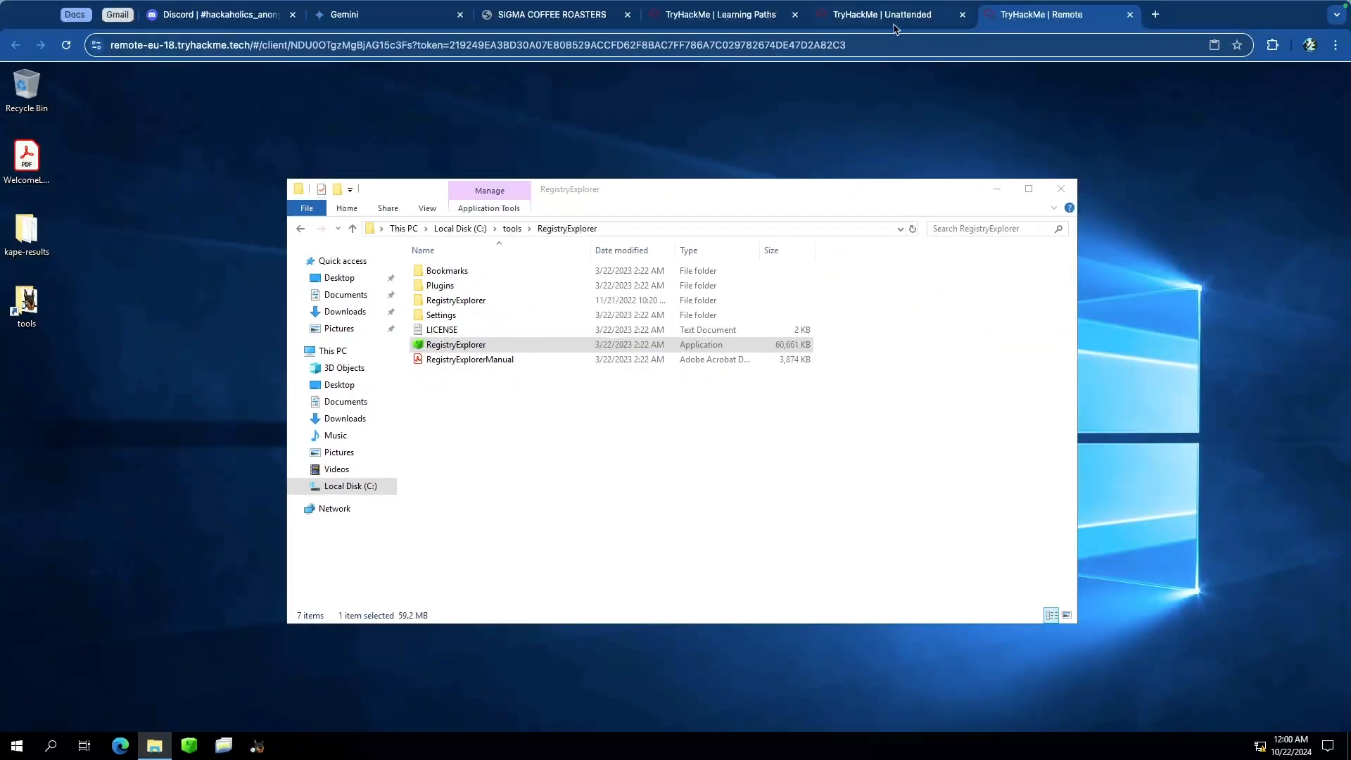
Step: Arrange the File Explorer and Registry Explorer windows on the remote desktop
left_click(893, 24)
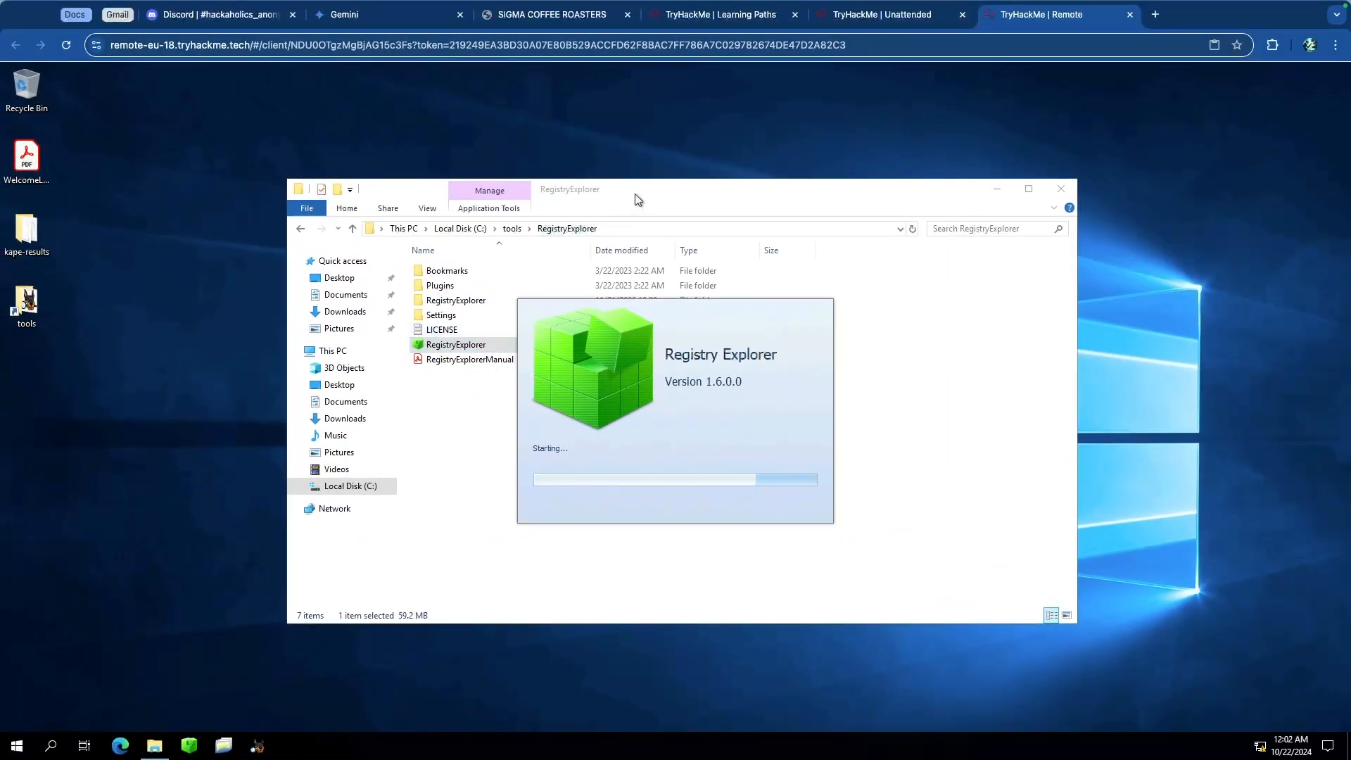
left_click_drag(634, 193, 465, 140)
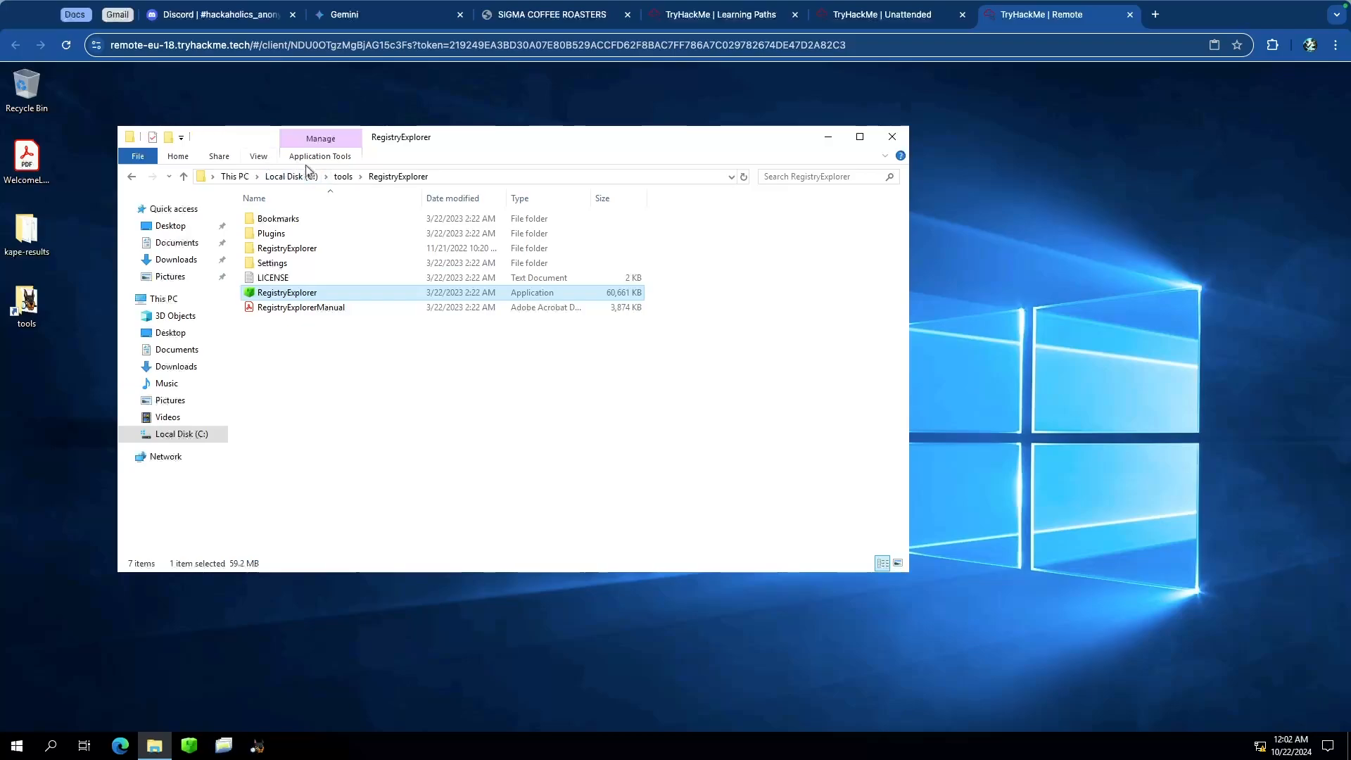
left_click(343, 176)
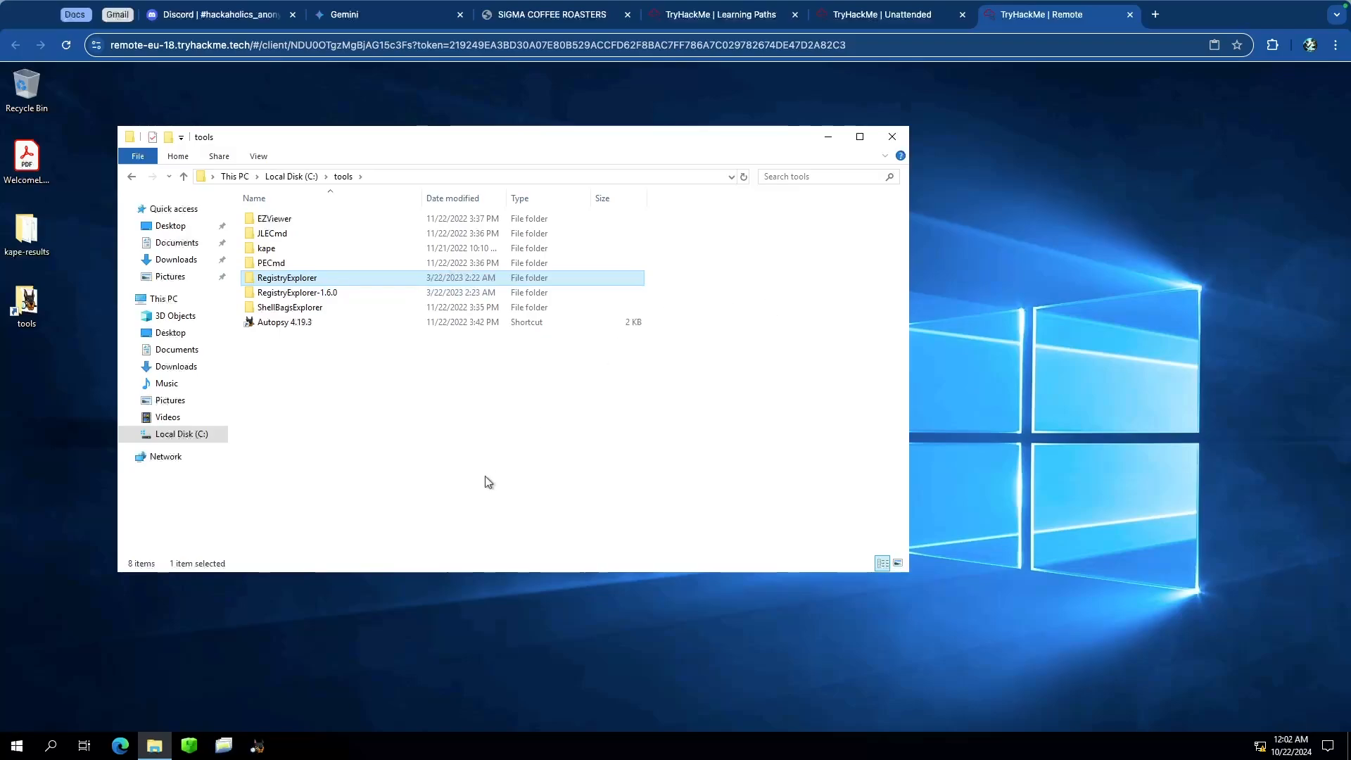
left_click_drag(813, 147, 796, 201)
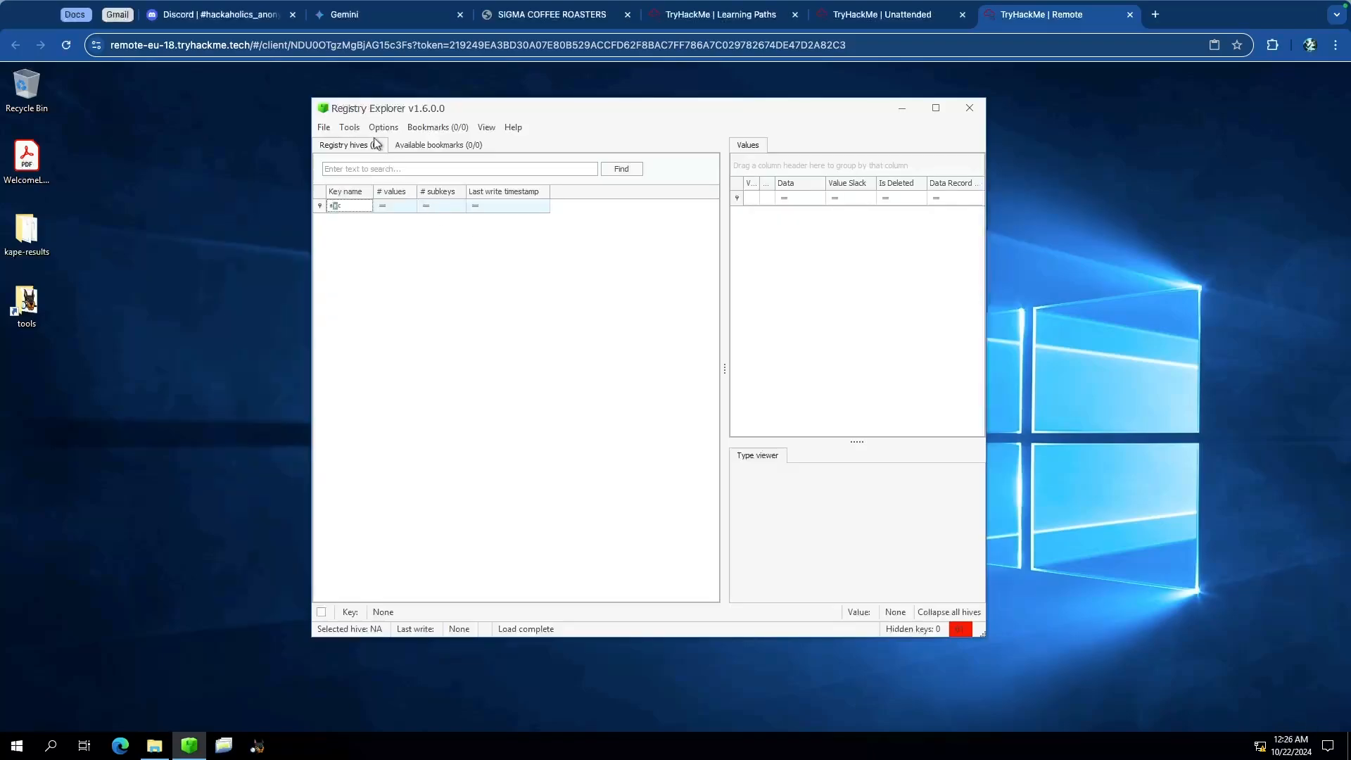
left_click_drag(556, 108, 489, 120)
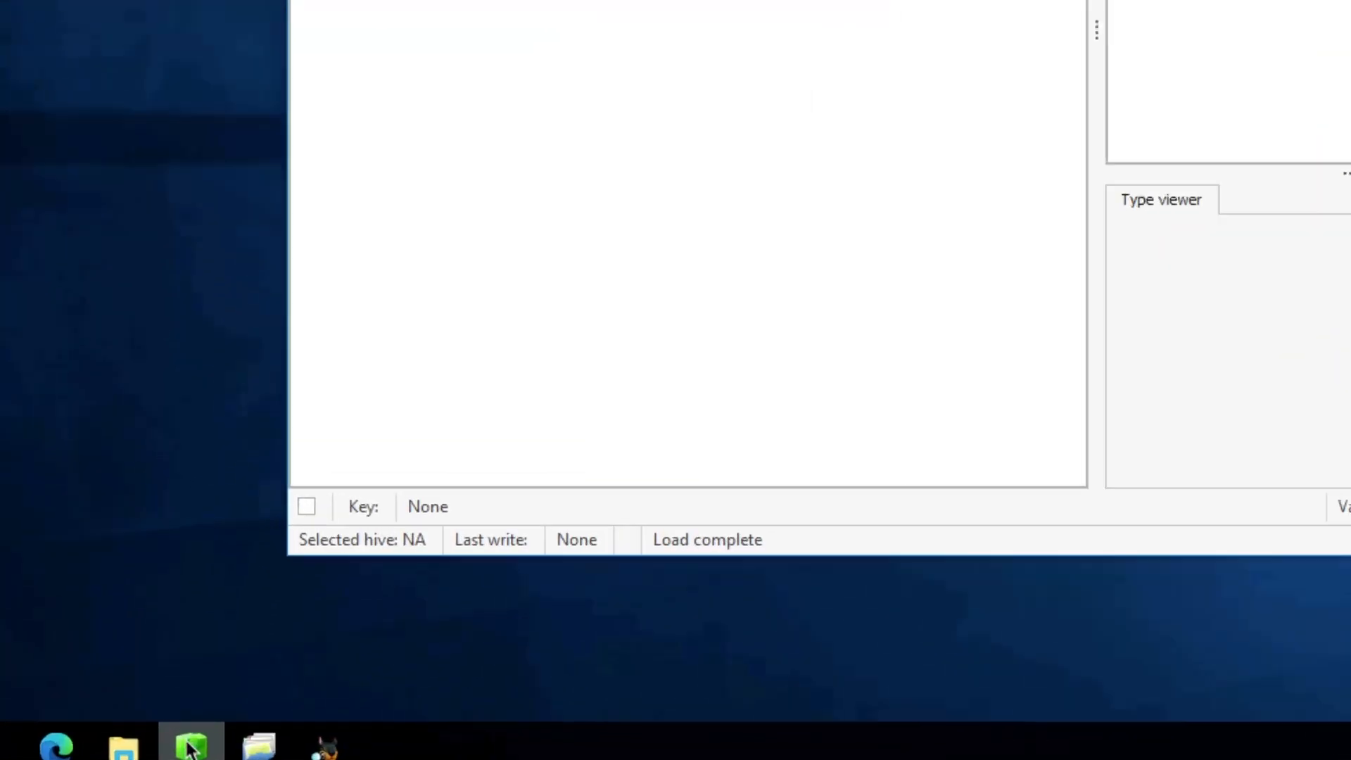
mouse_move(196, 735)
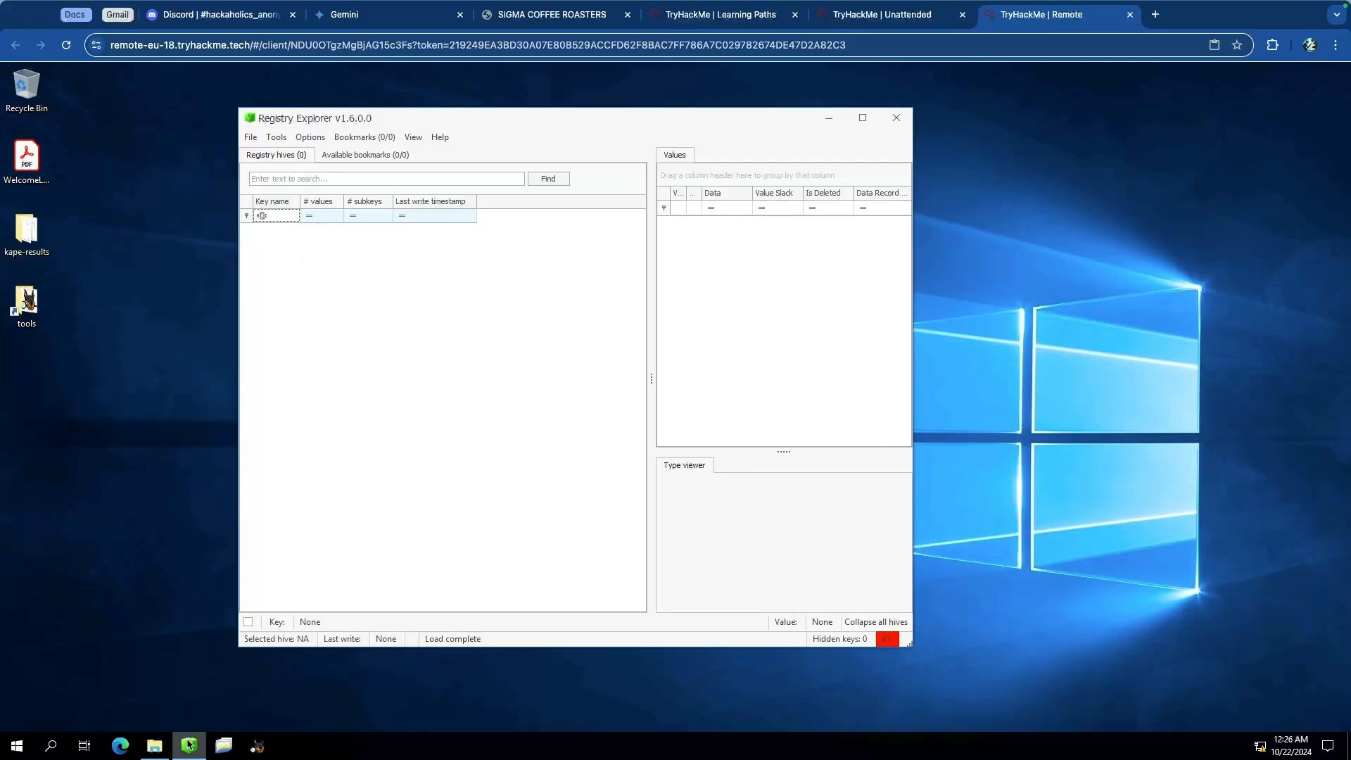
mouse_move(188, 744)
left_click(137, 385)
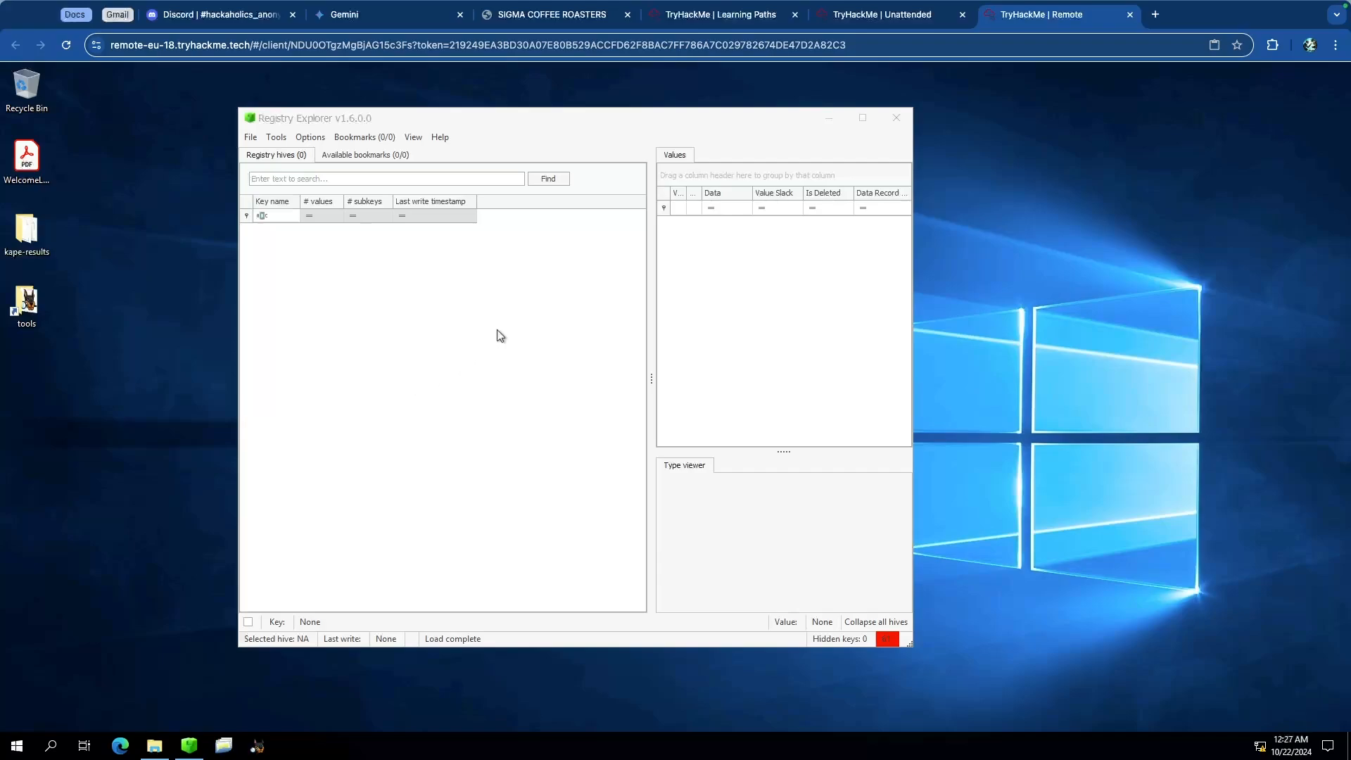
Step: Start loading a hive and browse to the kape-results\C\Users\THM-RFedora folder on the Desktop
left_click(250, 138)
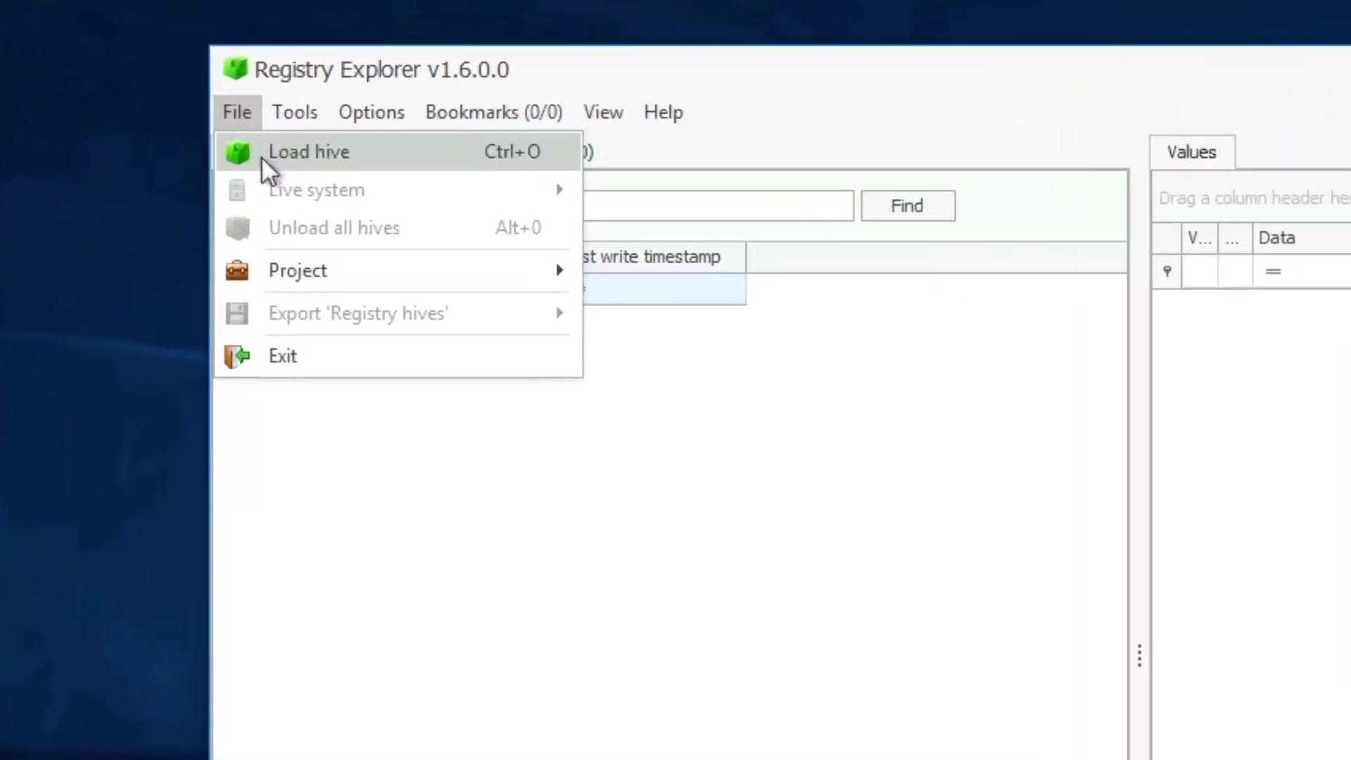
left_click(279, 156)
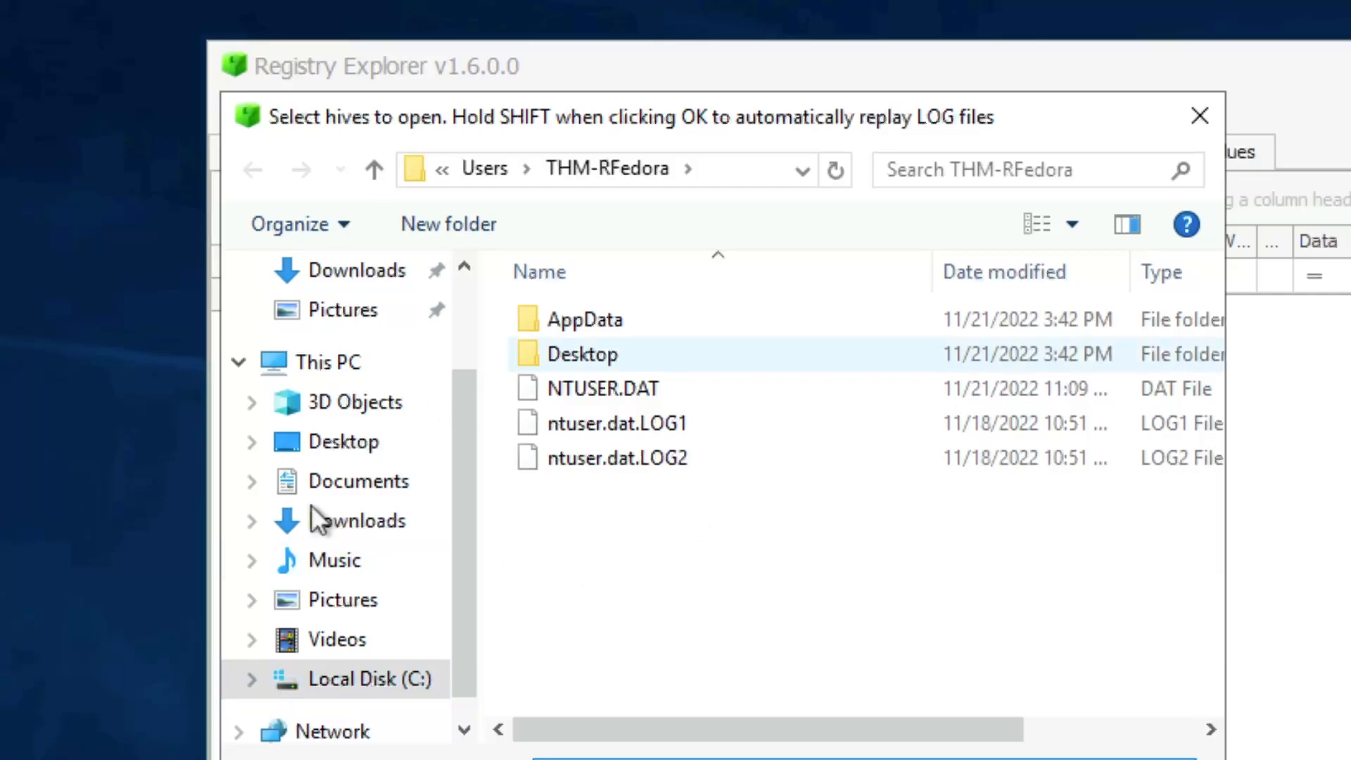
left_click(348, 683)
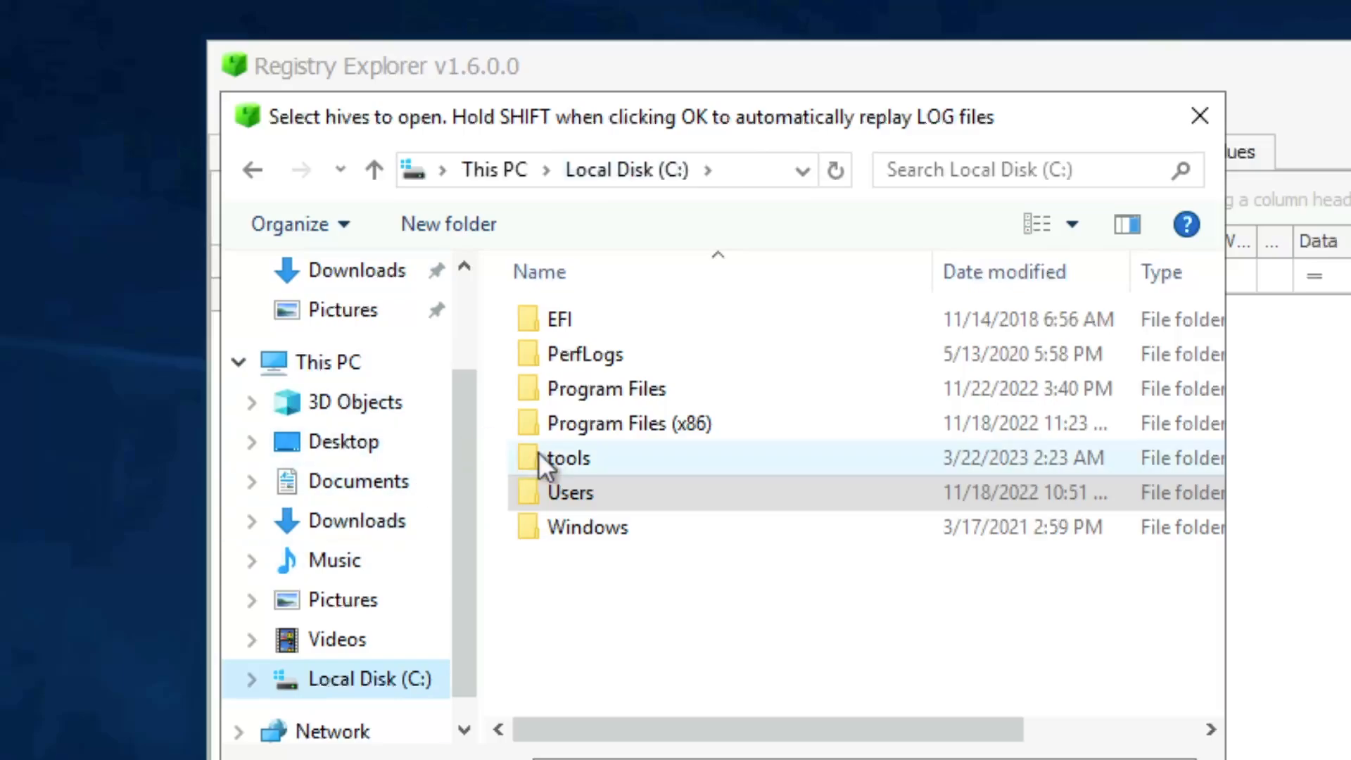
double_click(636, 492)
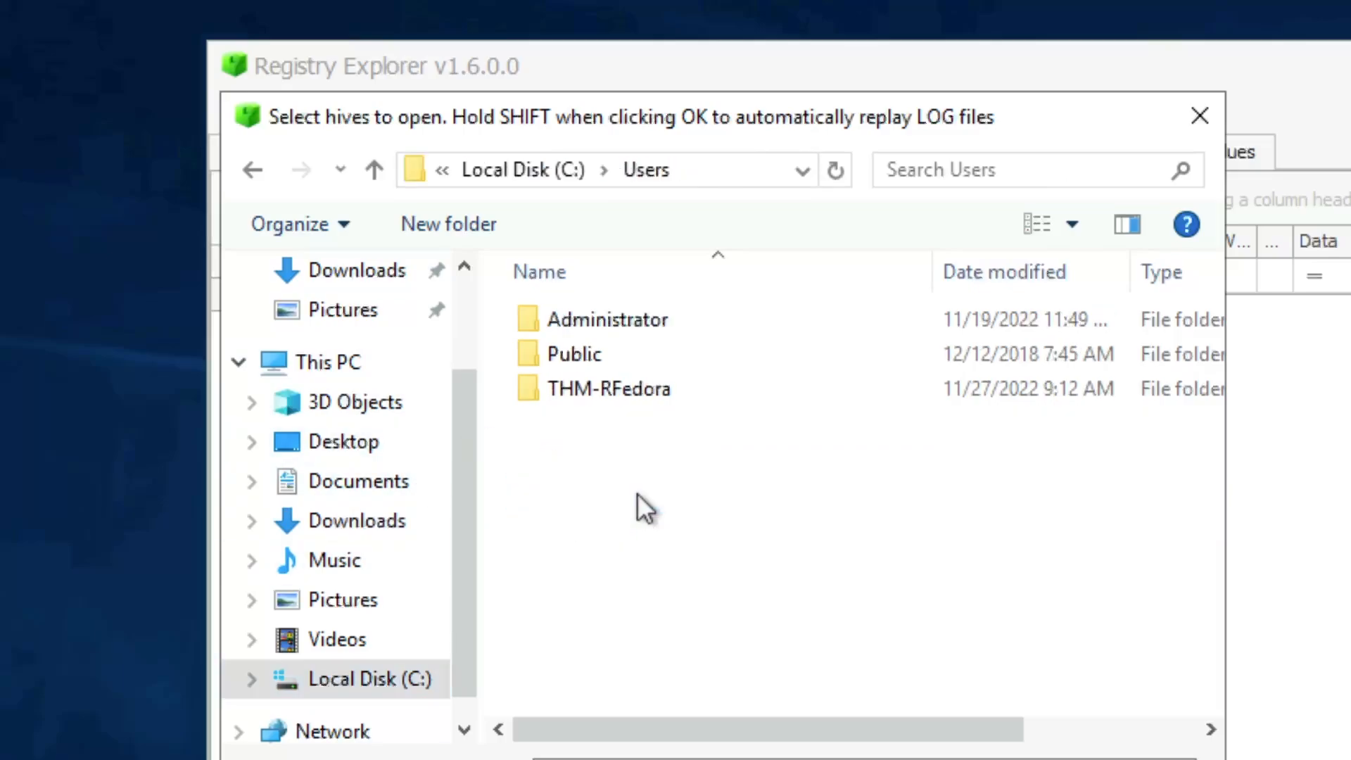
double_click(691, 396)
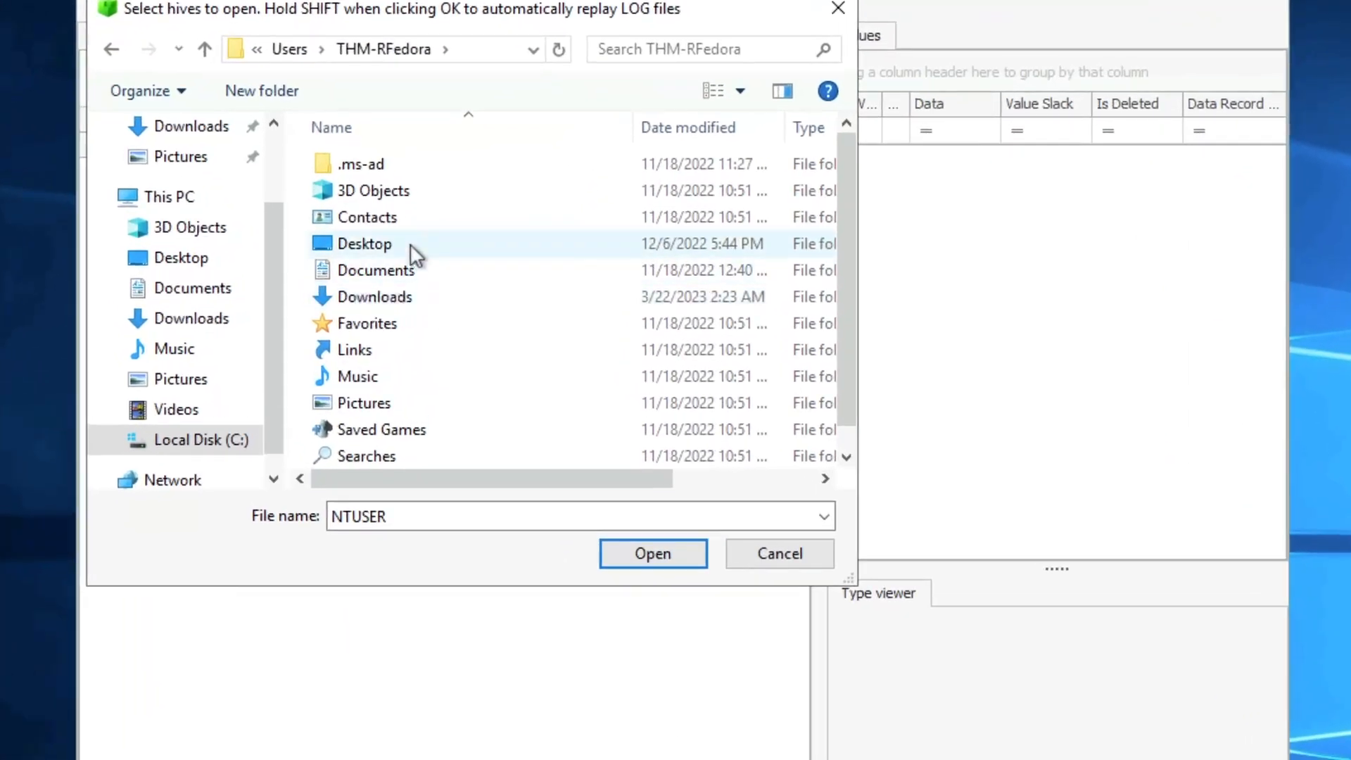
double_click(422, 273)
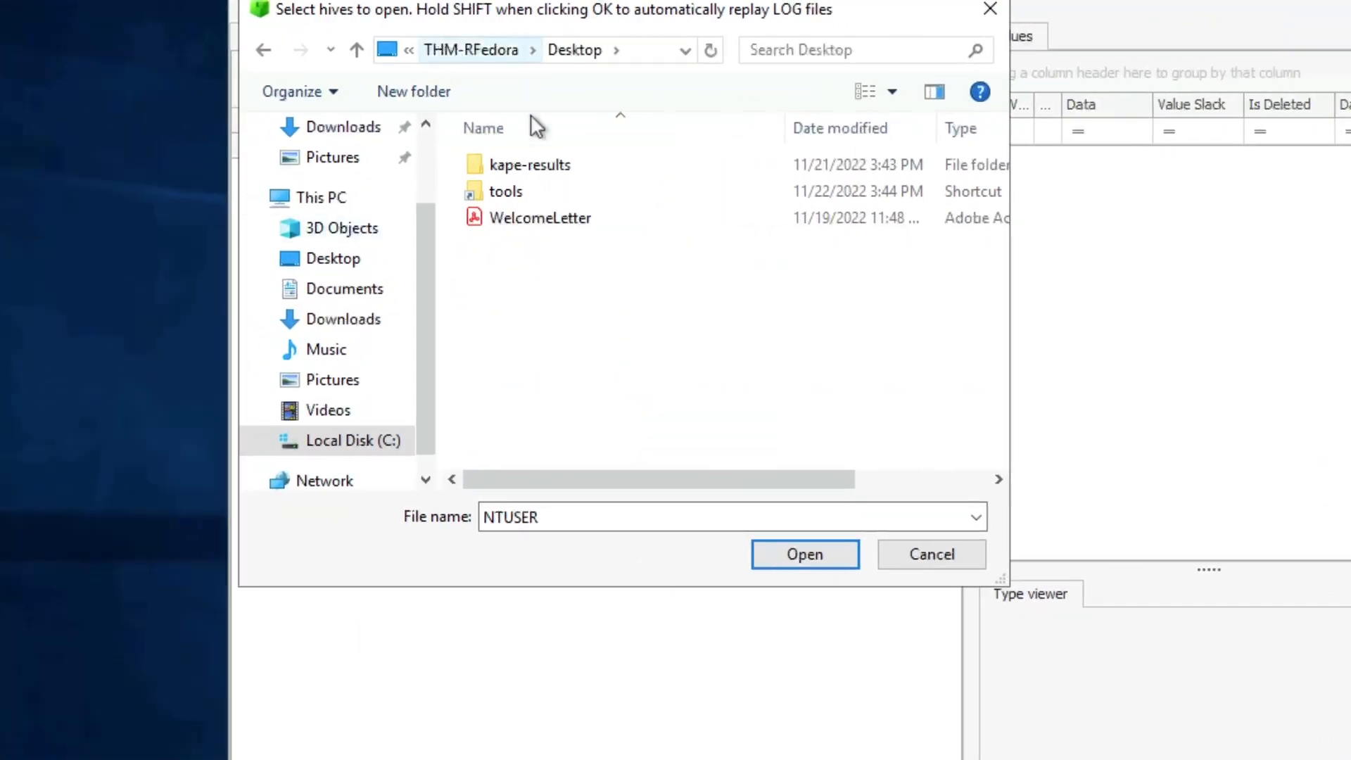
double_click(586, 163)
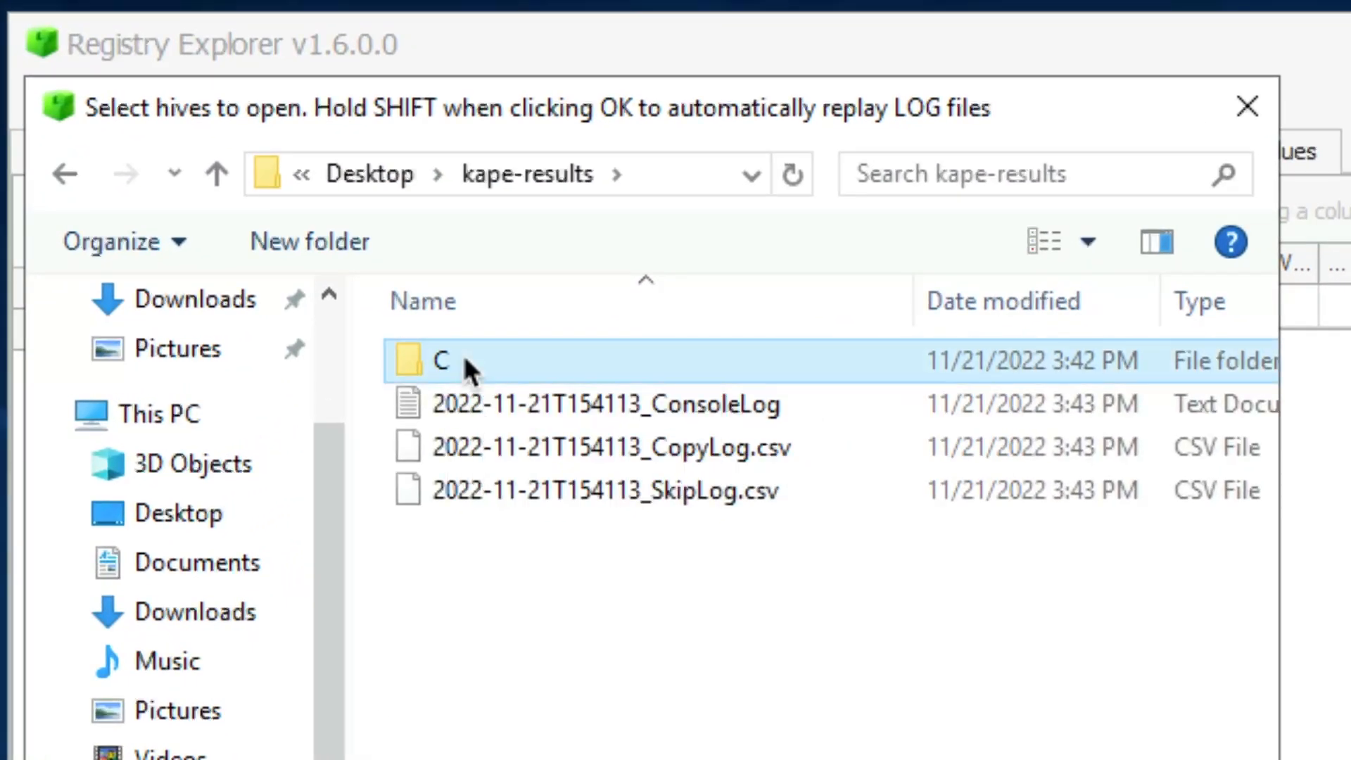
double_click(466, 361)
double_click(566, 403)
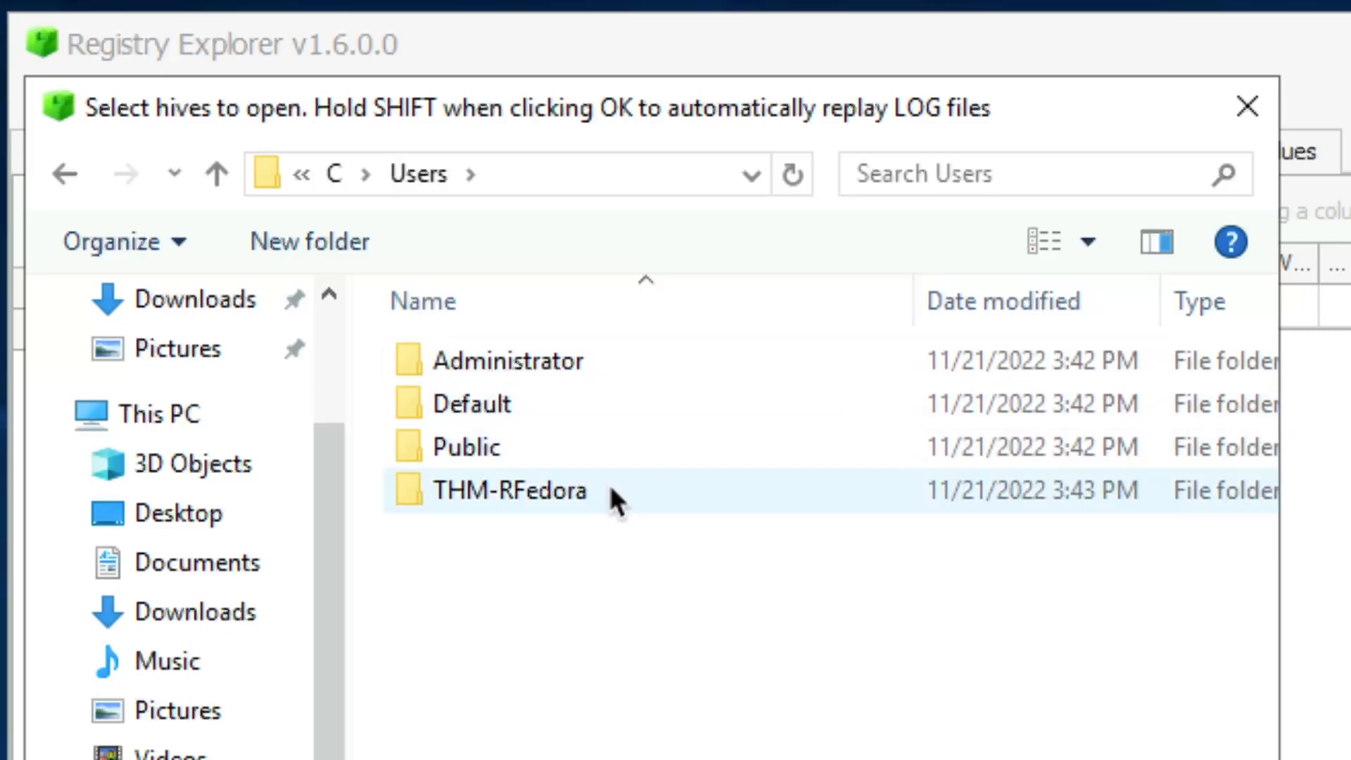
mouse_move(613, 490)
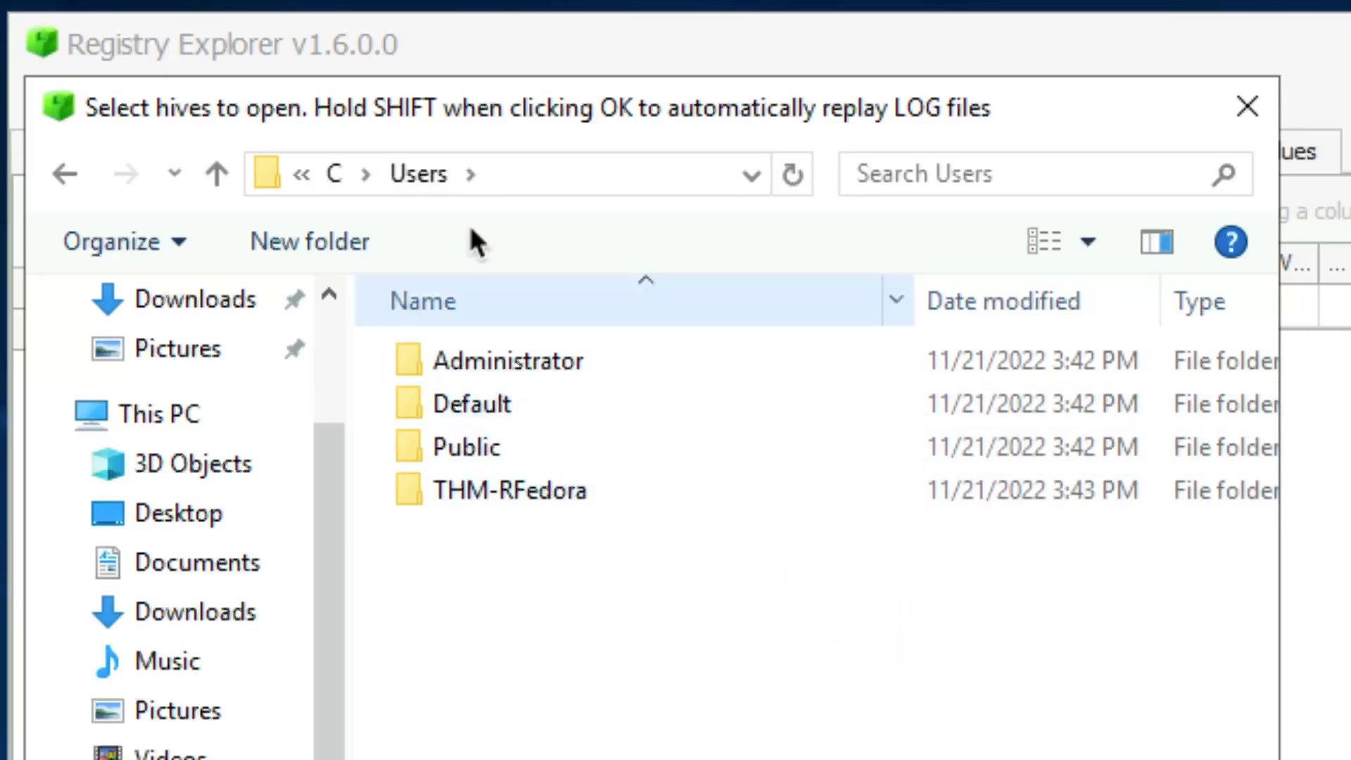
double_click(612, 491)
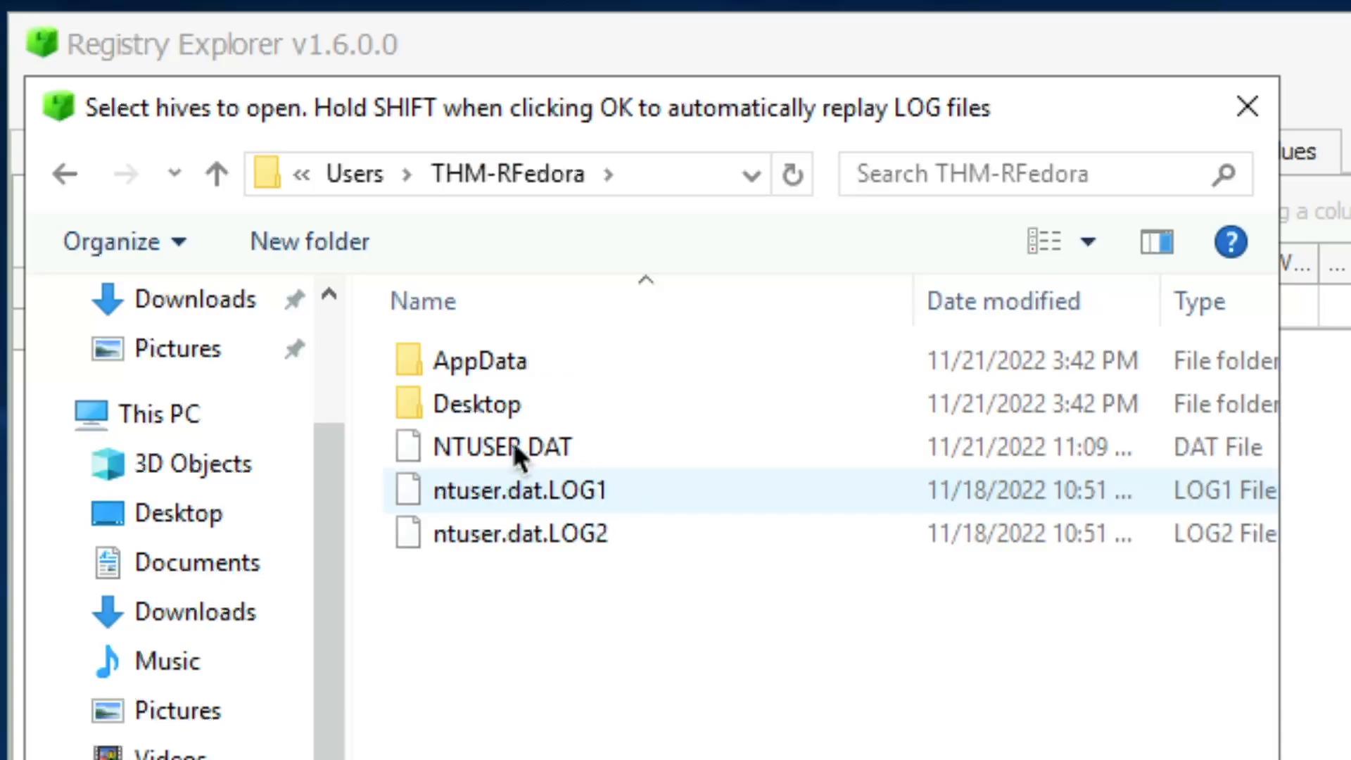
mouse_move(496, 454)
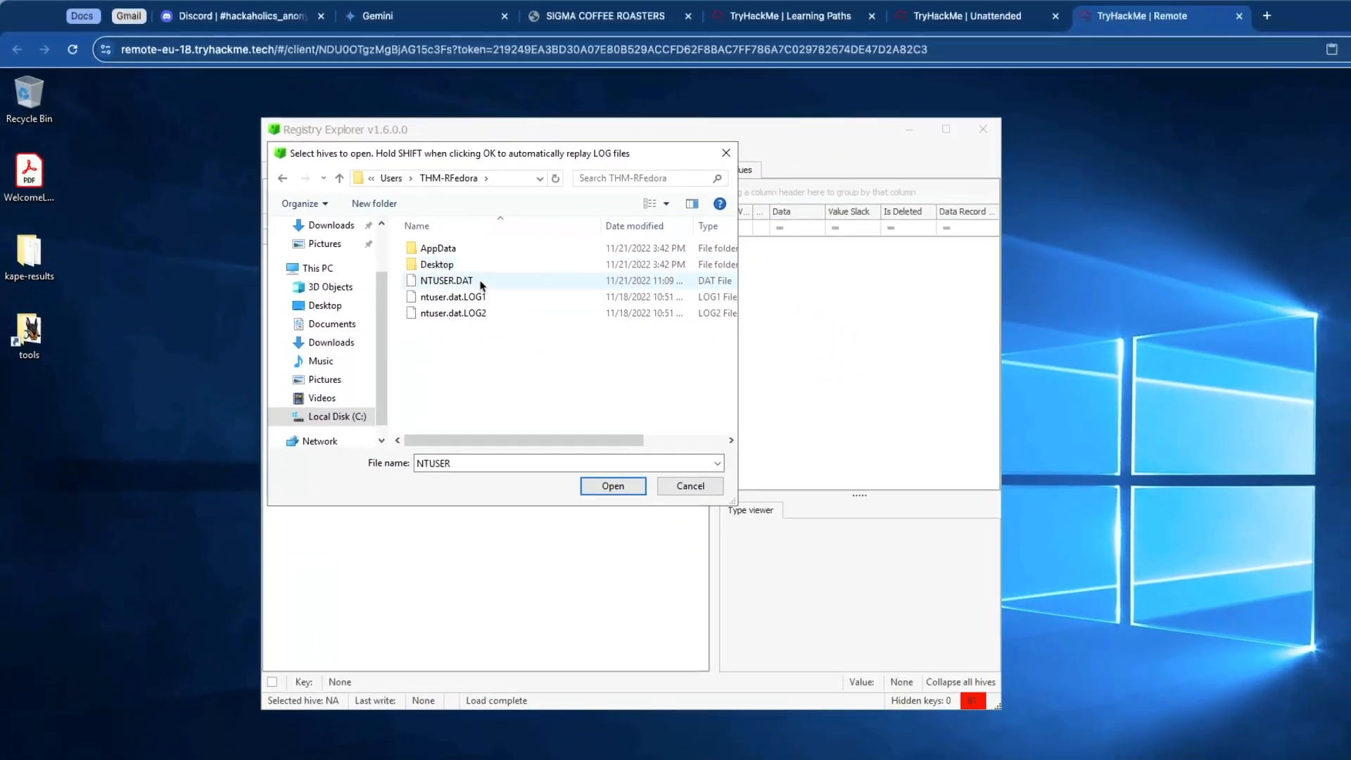
Step: Select NTUSER.DAT together with ntuser.dat.LOG1 and ntuser.dat.LOG2 and open them as hives
left_click(494, 283)
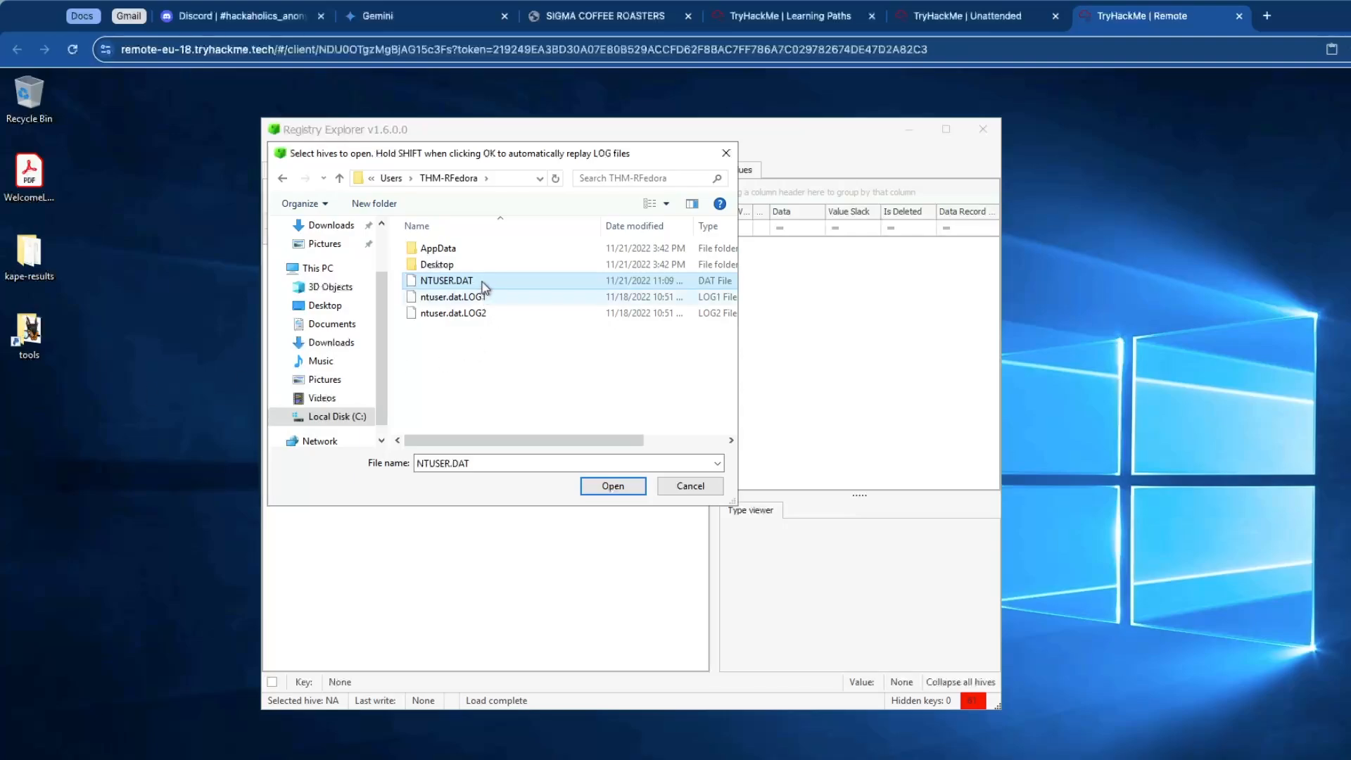
left_click(500, 296, "ctrl")
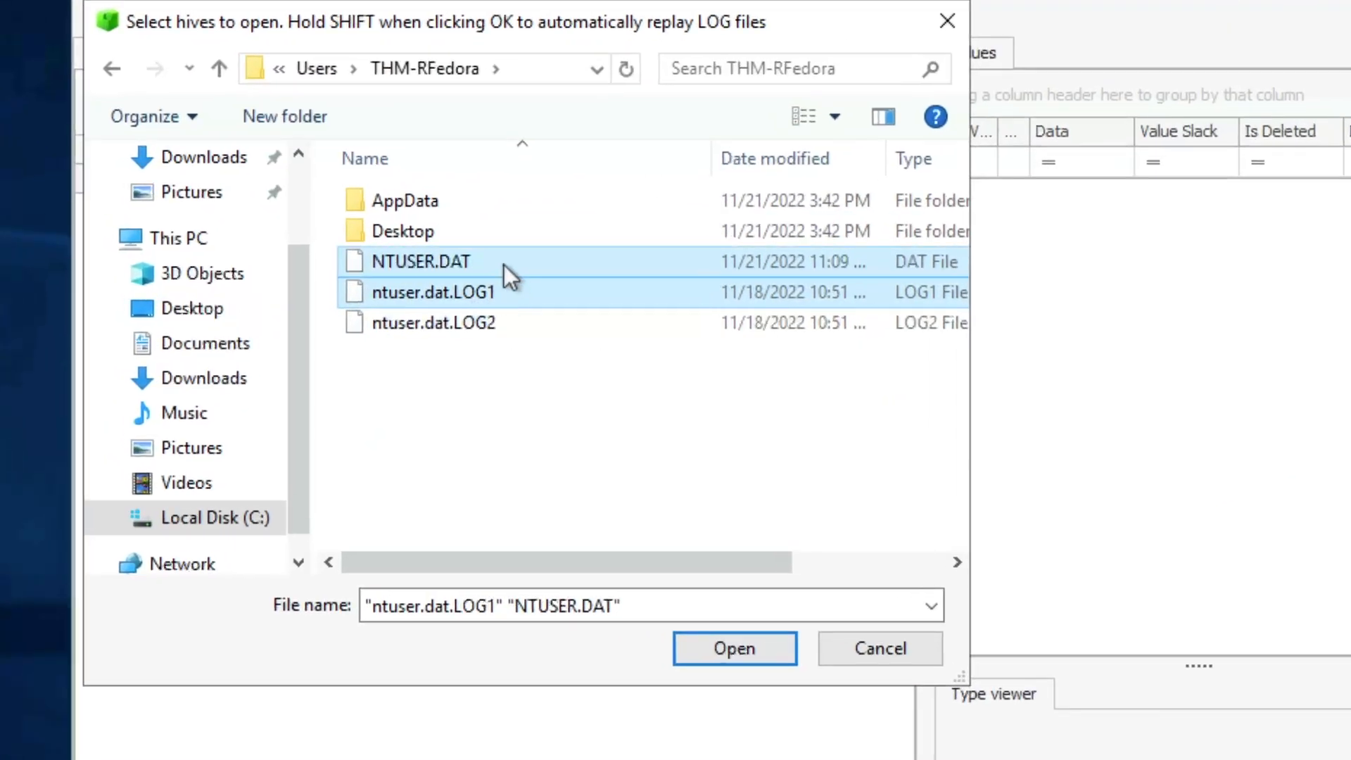
left_click(516, 317, "ctrl")
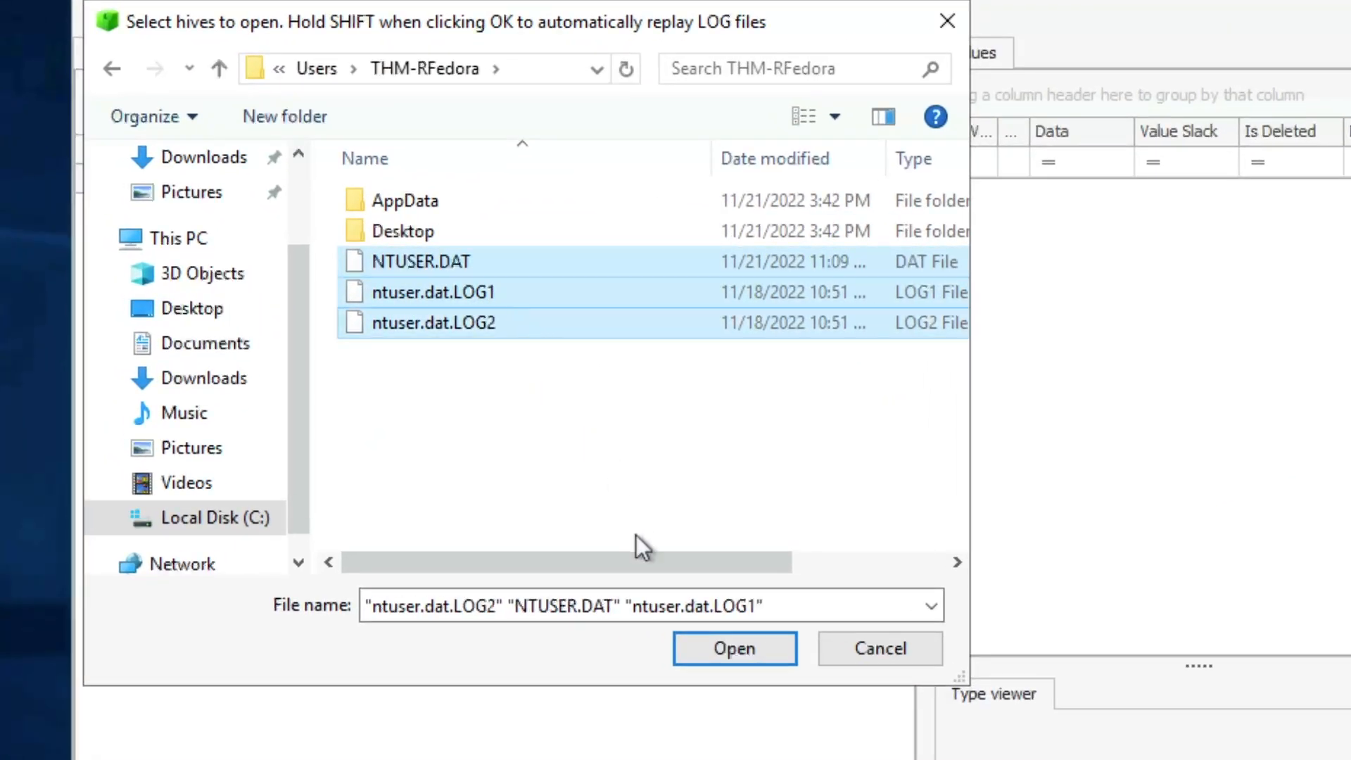
left_click(739, 642)
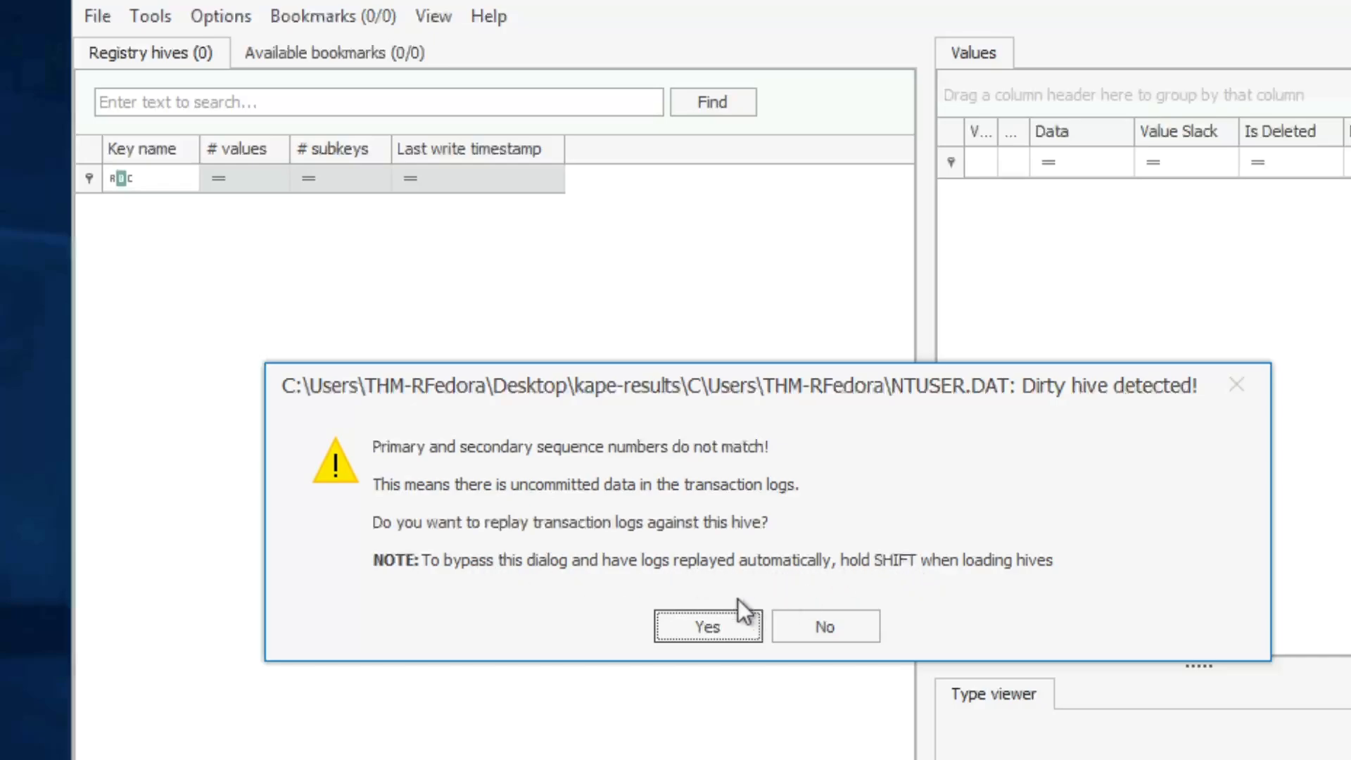
Step: Agree to replay the transaction logs against the dirty hive, choosing ntuser.dat.LOG1 and ntuser.dat.LOG2
left_click(734, 625)
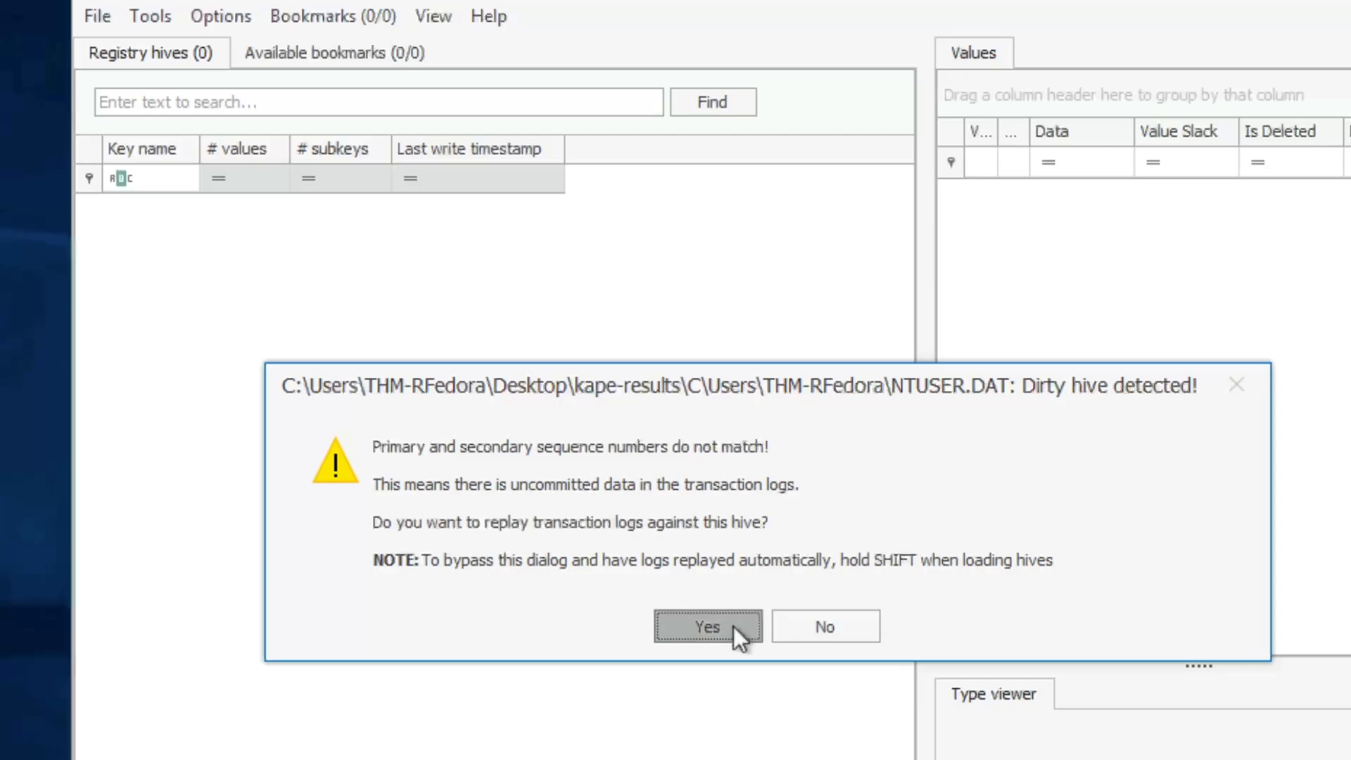
left_click(767, 610)
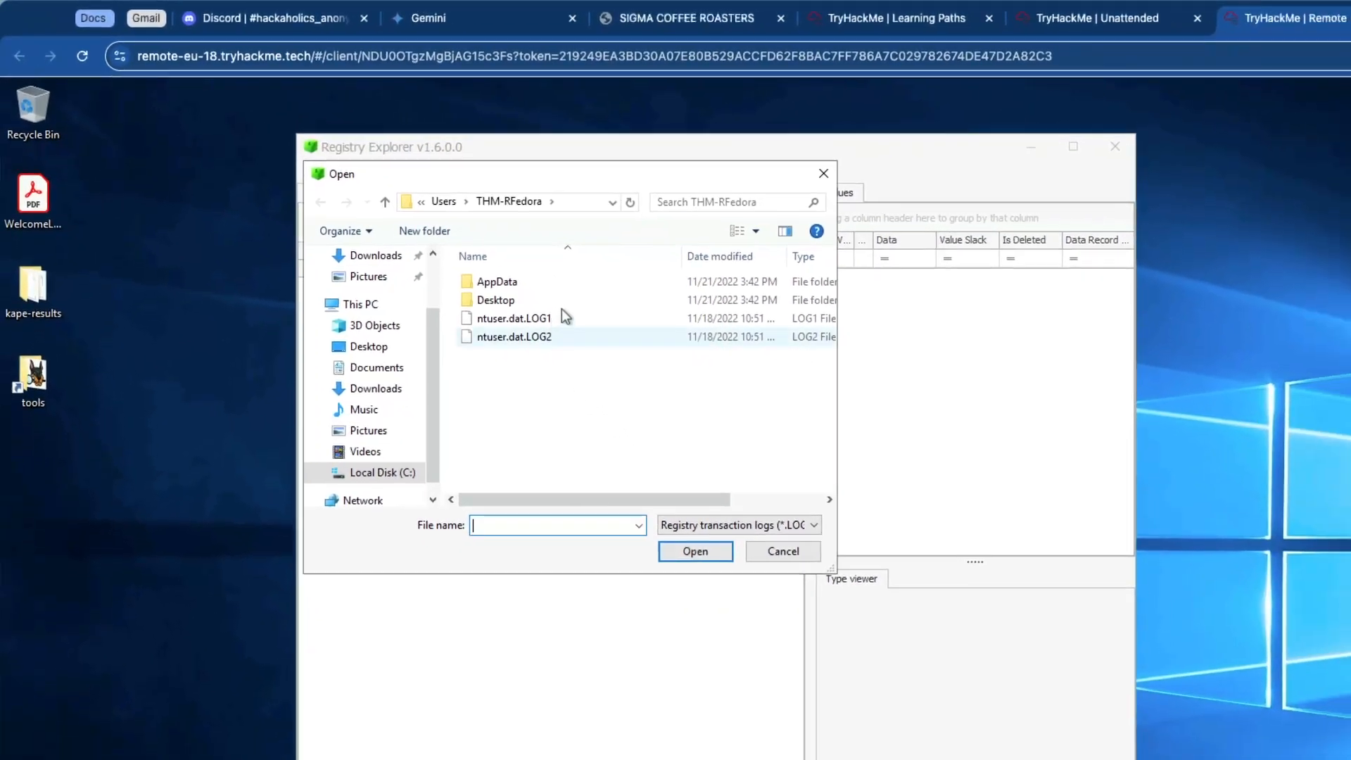
left_click(573, 318, "shift")
left_click(570, 321)
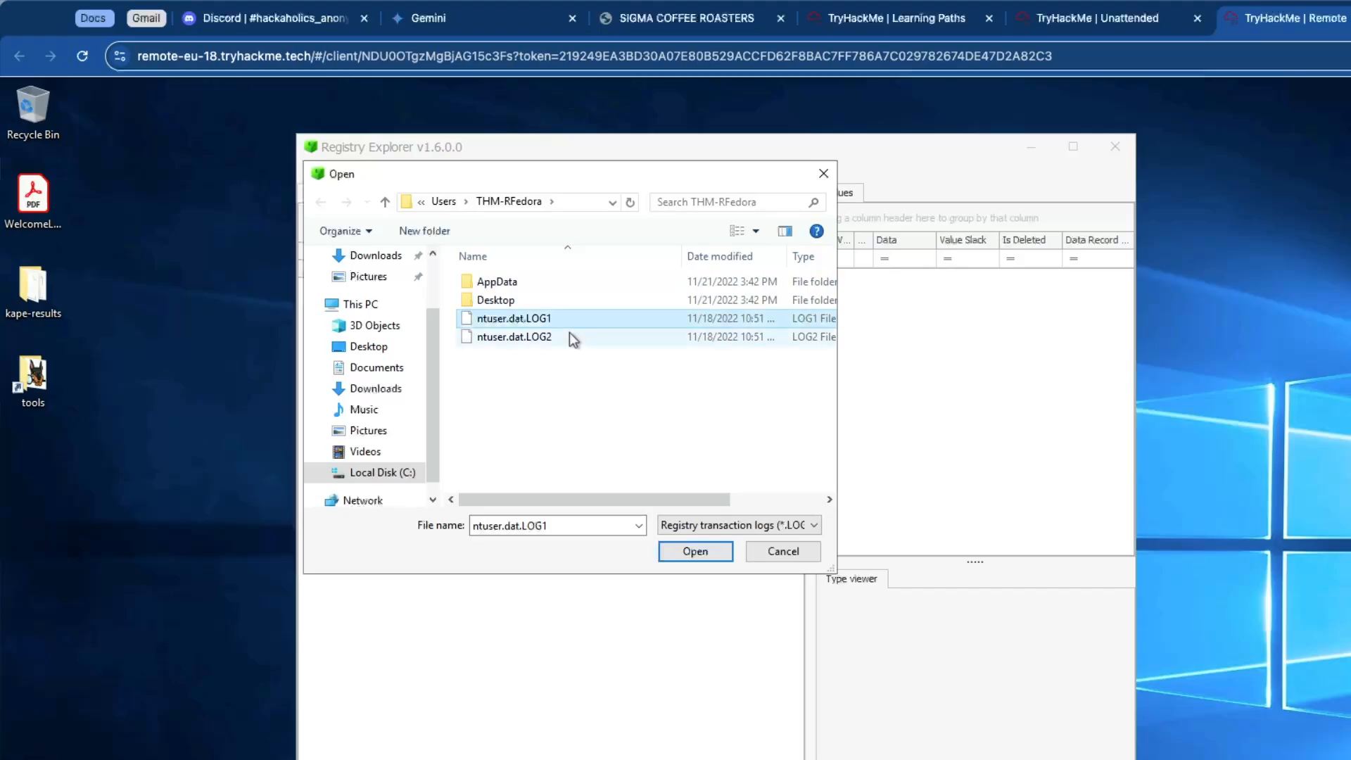
left_click(570, 336, "shift")
left_click(695, 550)
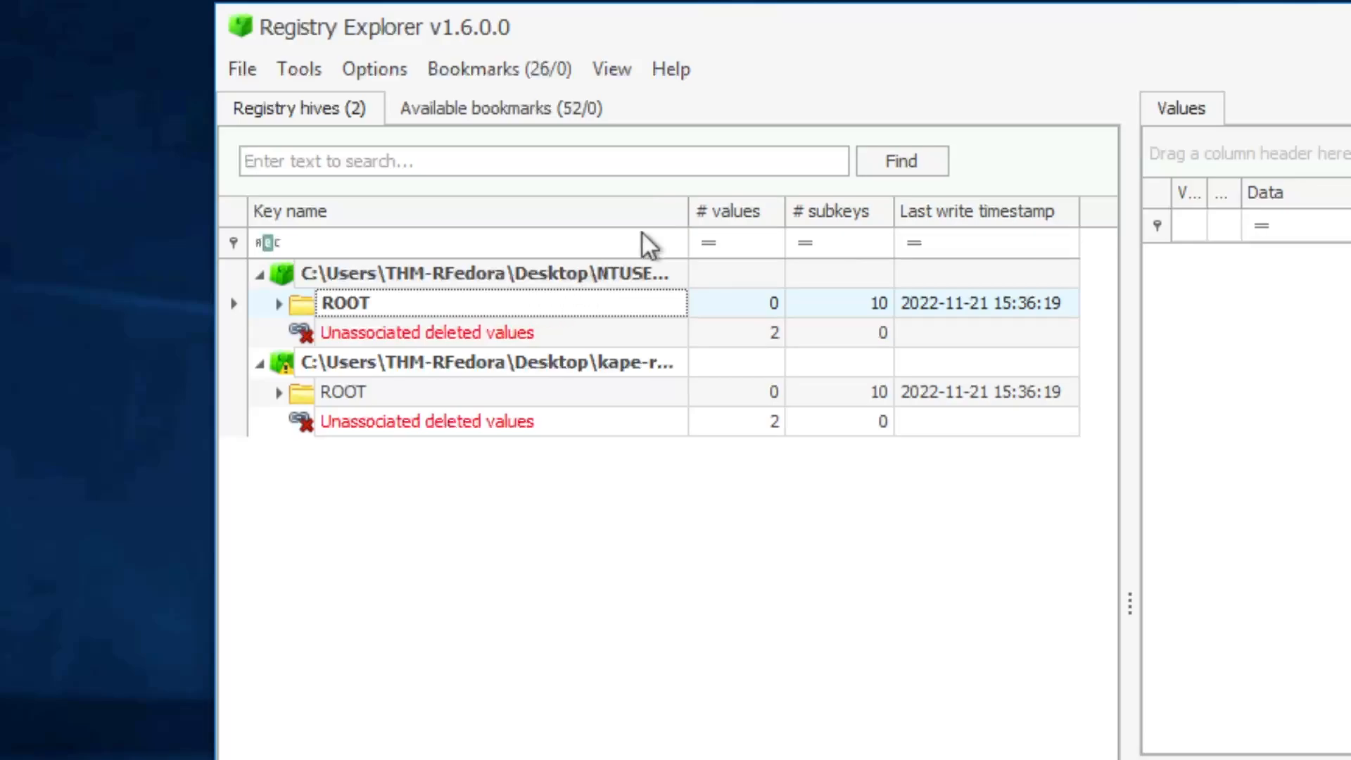
Step: Widen the Key name column and the hive pane, and maximize the Registry Explorer window
left_click_drag(689, 211, 961, 211)
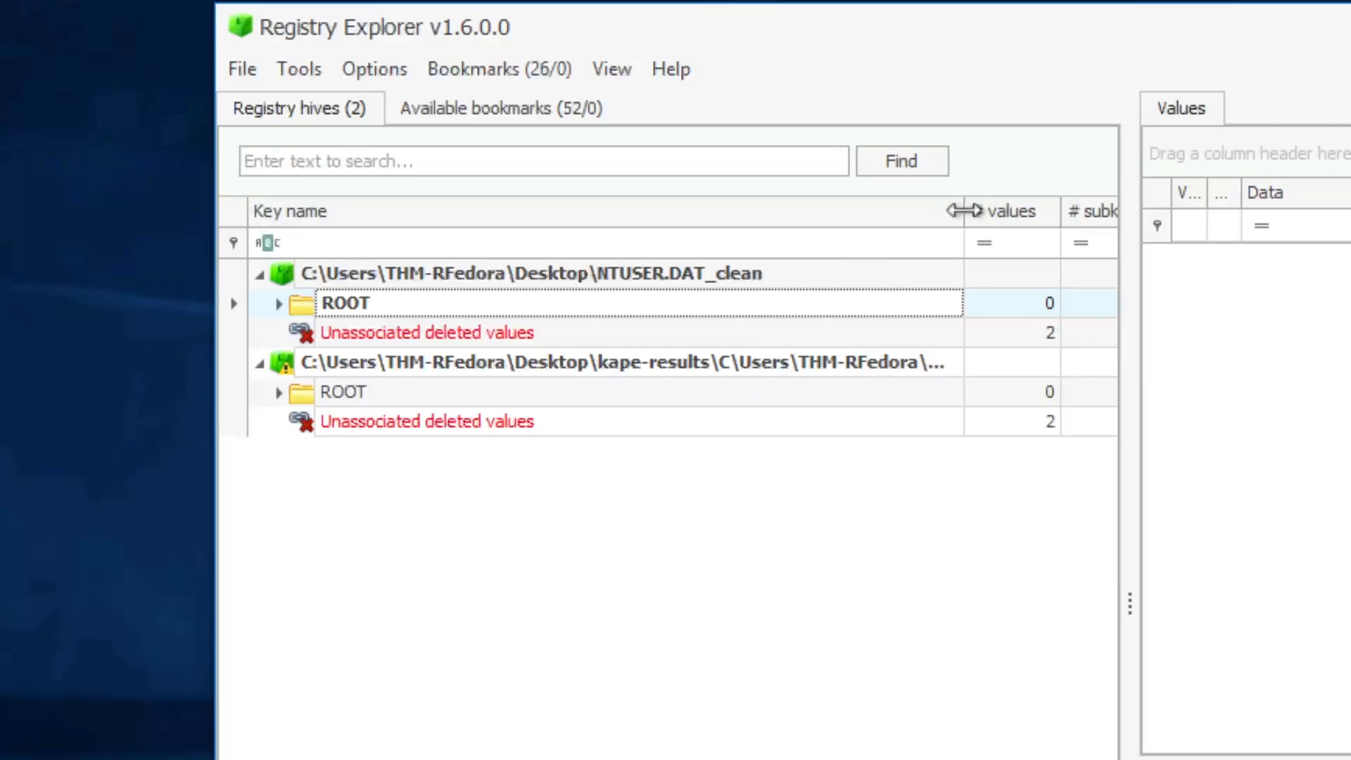
left_click_drag(964, 209, 1034, 211)
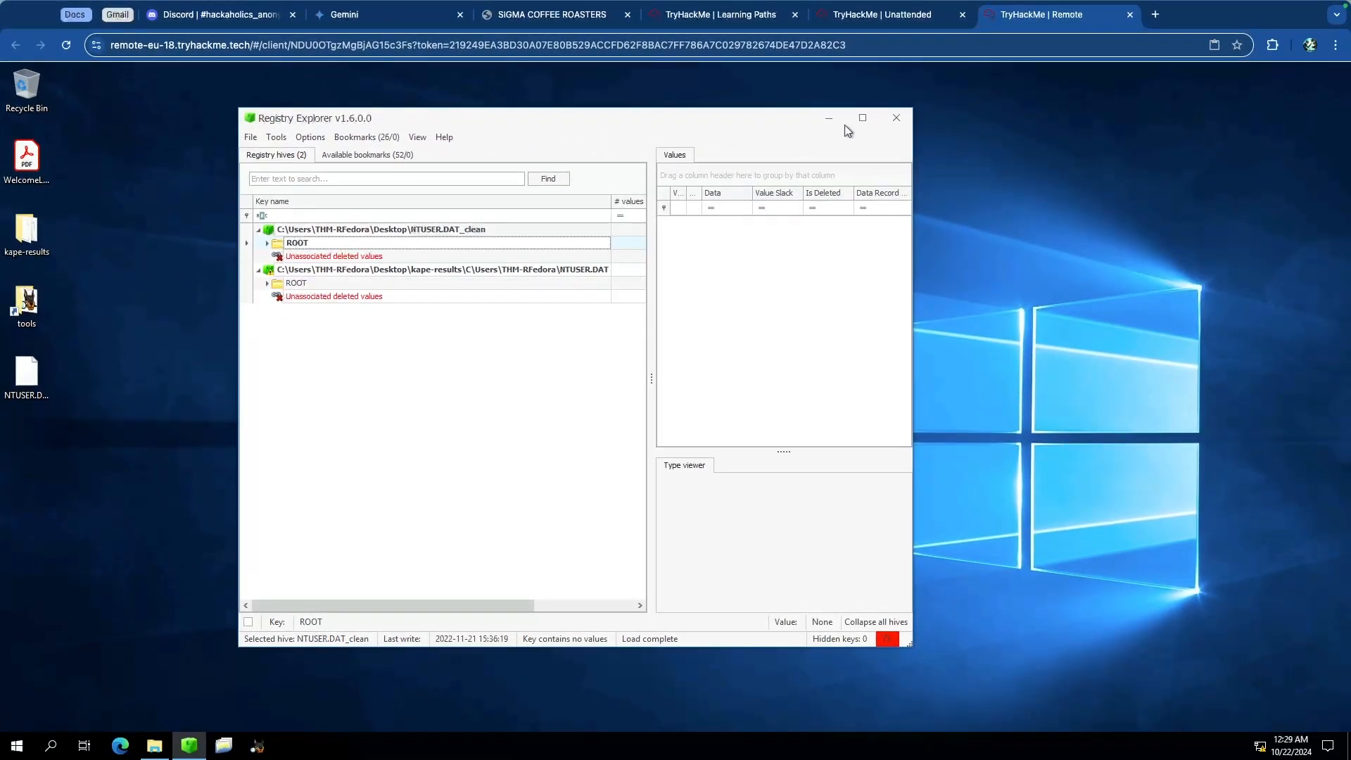
left_click(864, 118)
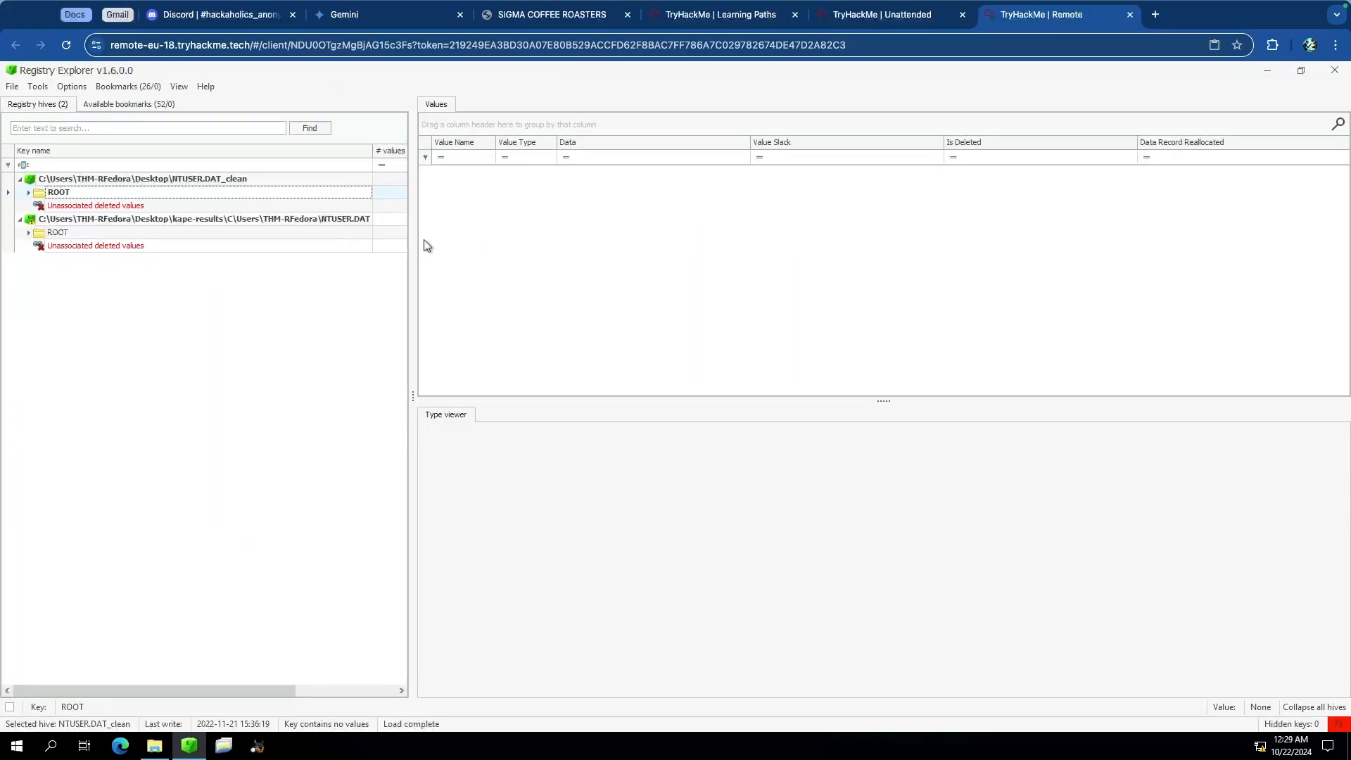
left_click_drag(415, 231, 551, 236)
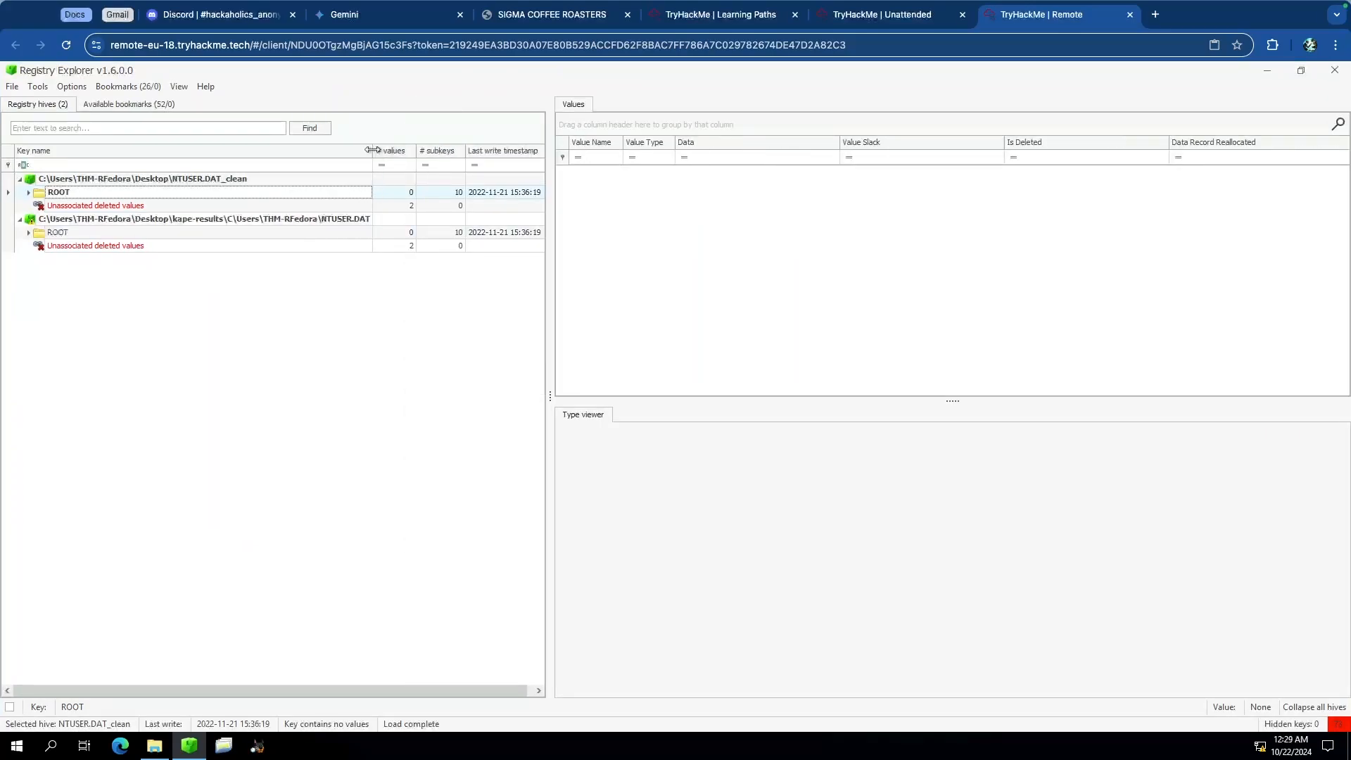
left_click_drag(373, 150, 463, 152)
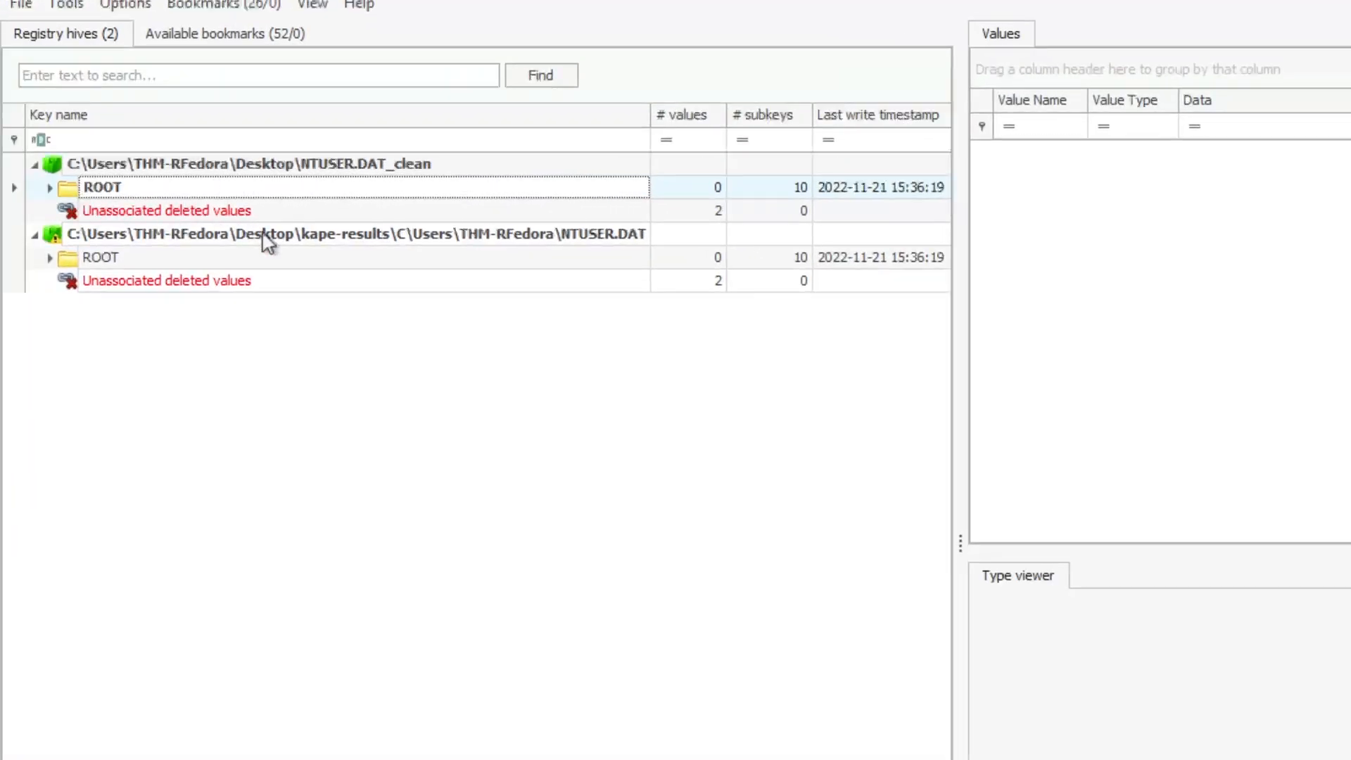
Step: Collapse the kape-results hive and expand ROOT of the NTUSER.DAT_clean hive
left_click(247, 236)
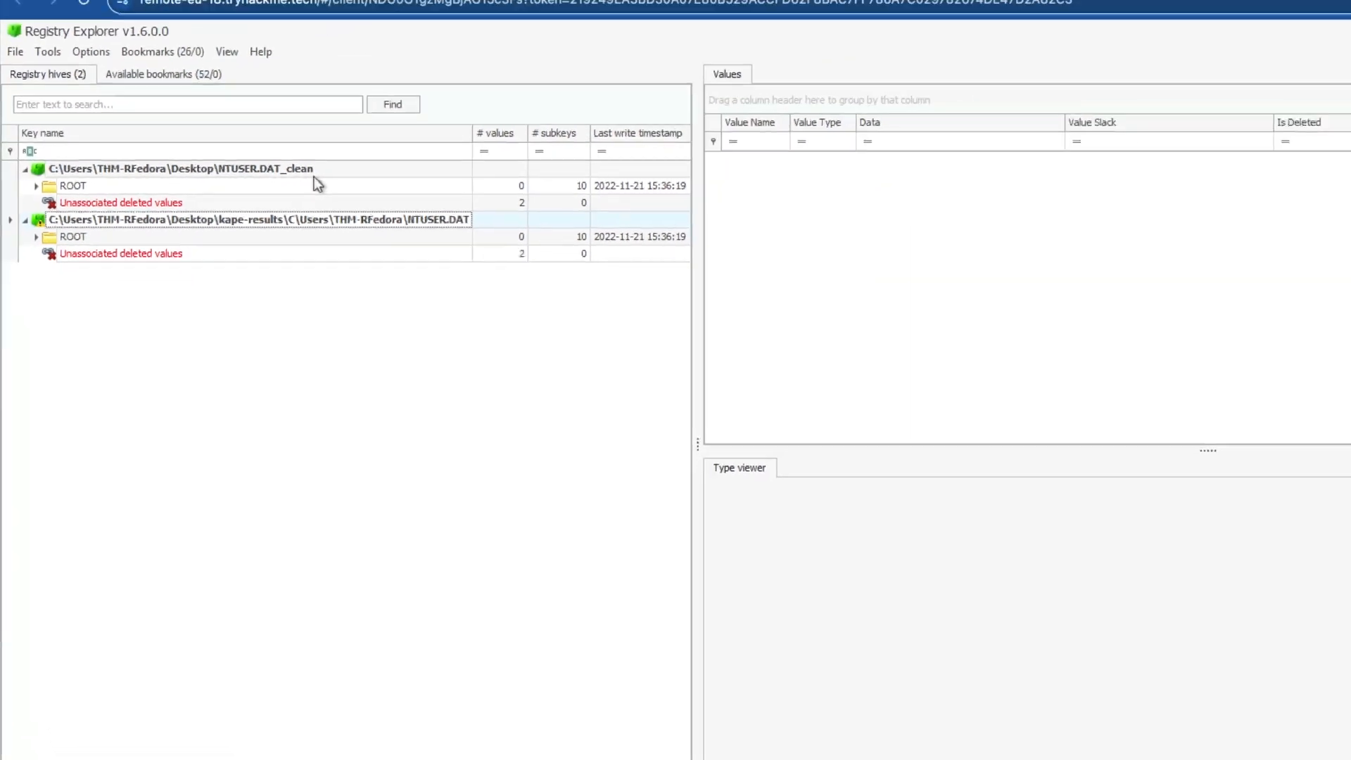
left_click(120, 171)
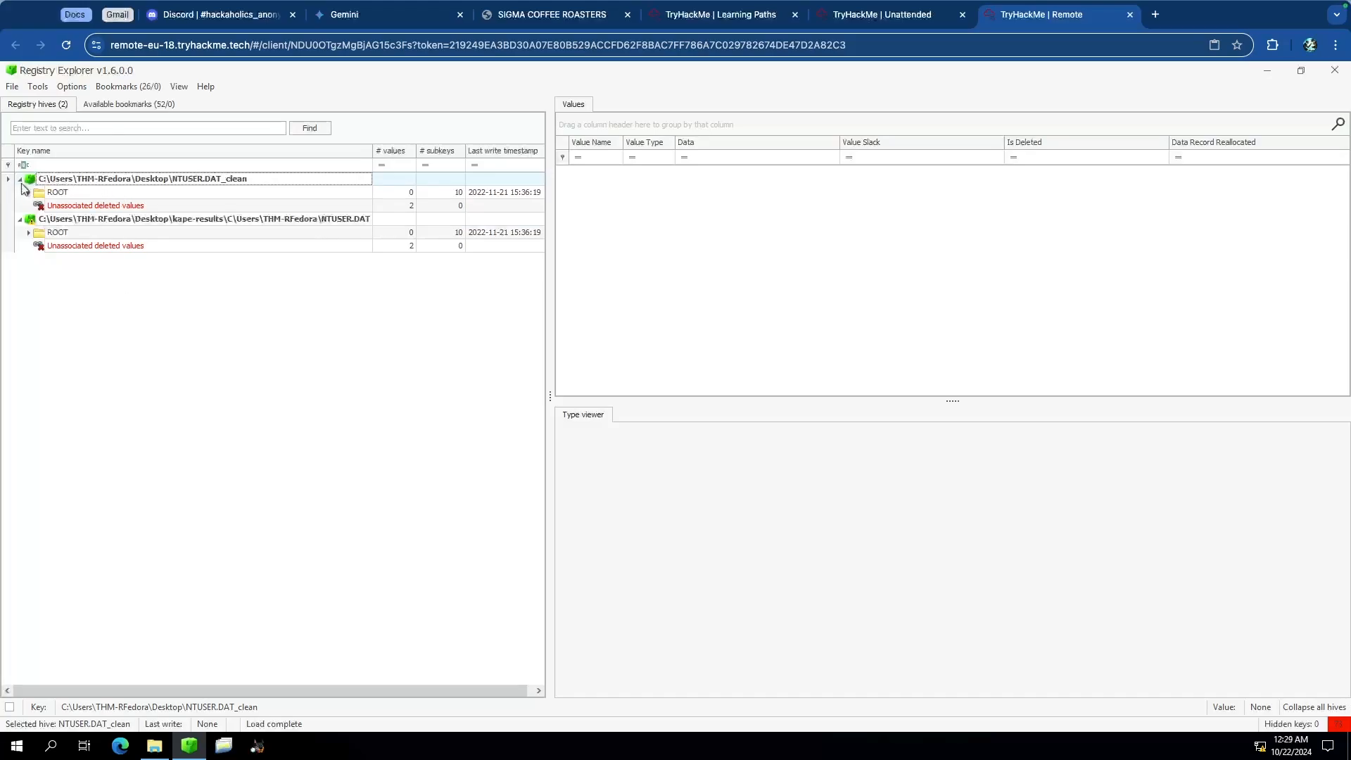
left_click(20, 220)
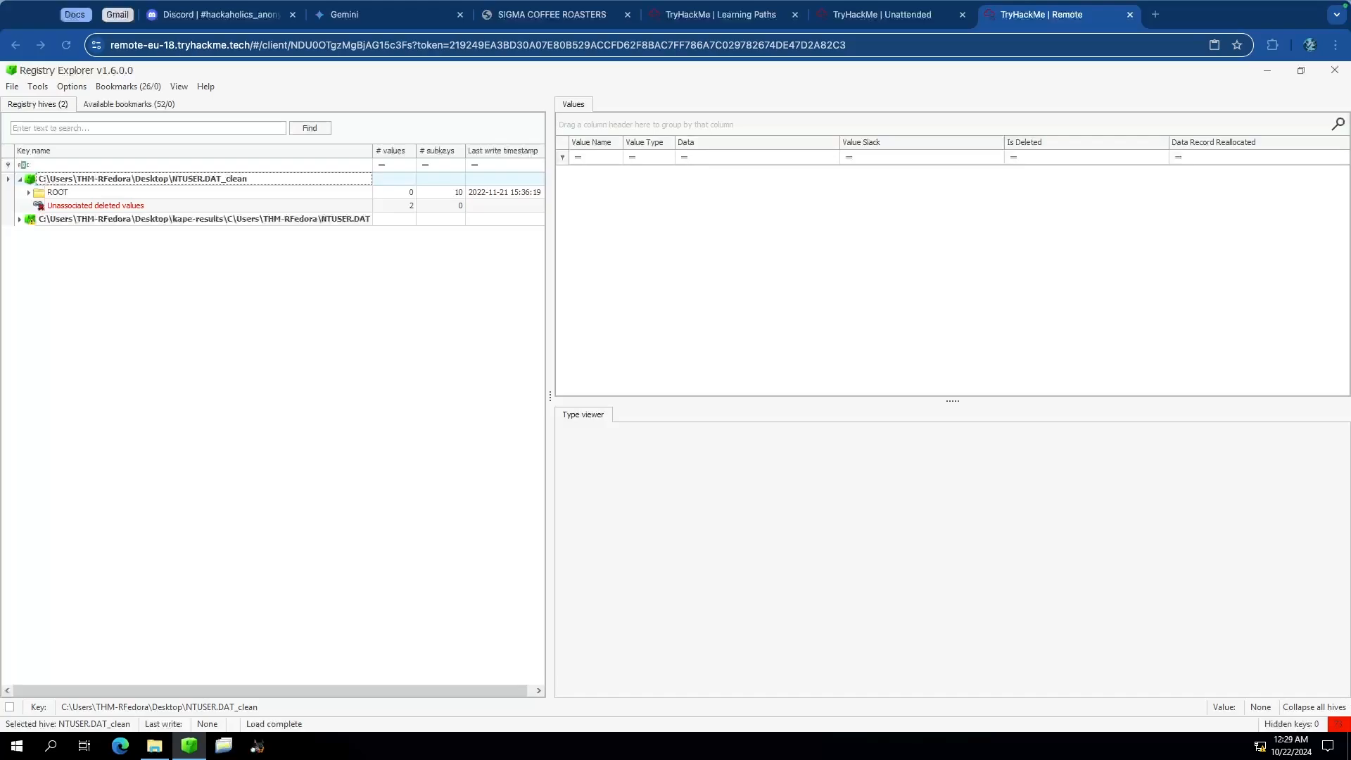
left_click(29, 193)
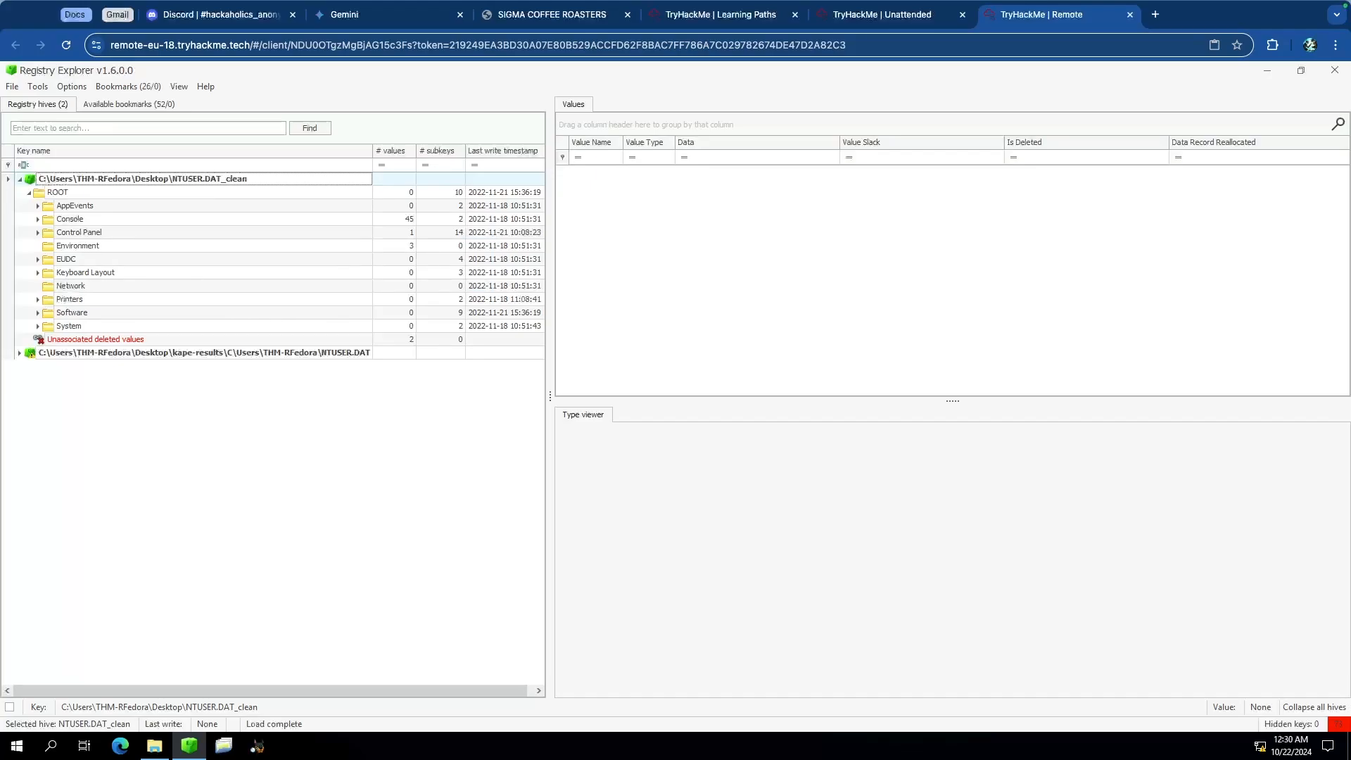
Step: Search the loaded hives for WordWheelQuery and select that key in the NTUSER.DAT_clean hive
left_click(151, 127)
type("Worl")
key("BackSpace")
type("dWheelQuery")
key("Return")
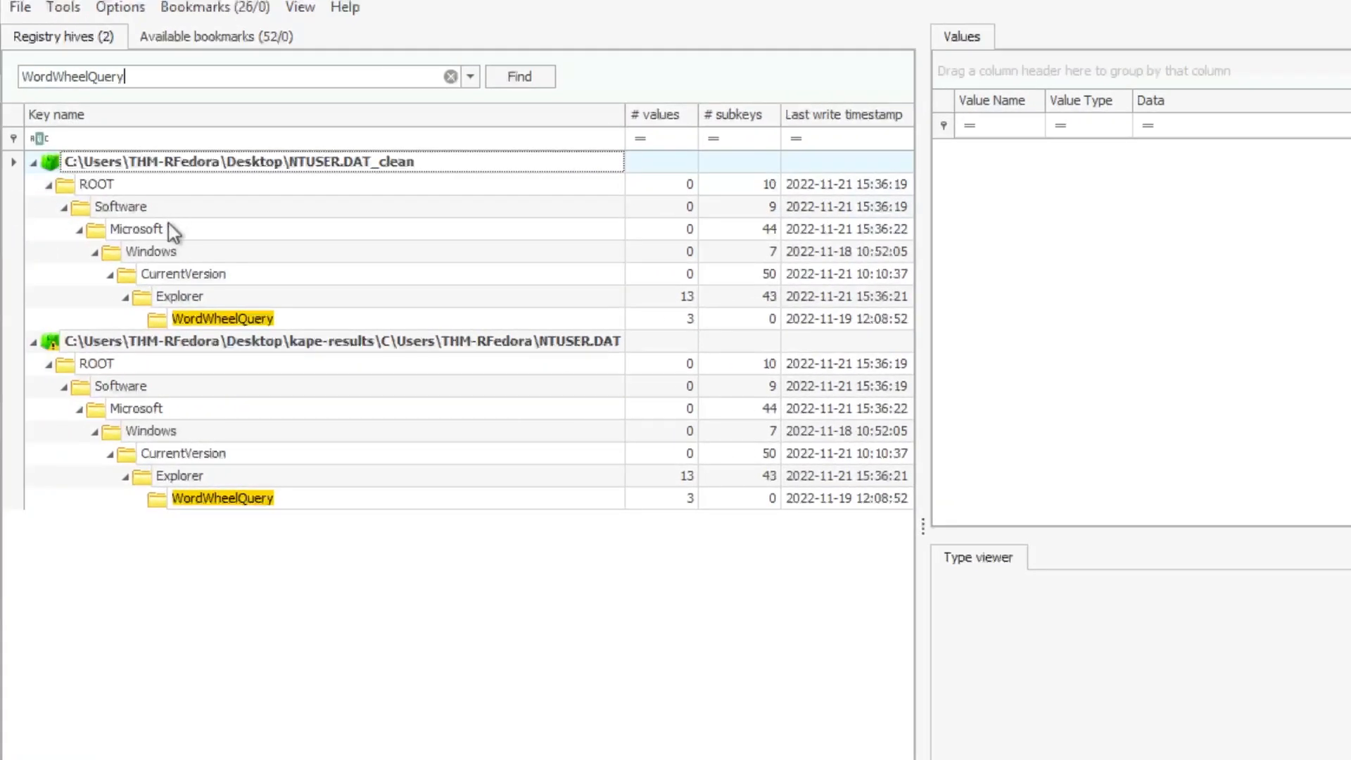
left_click(33, 342)
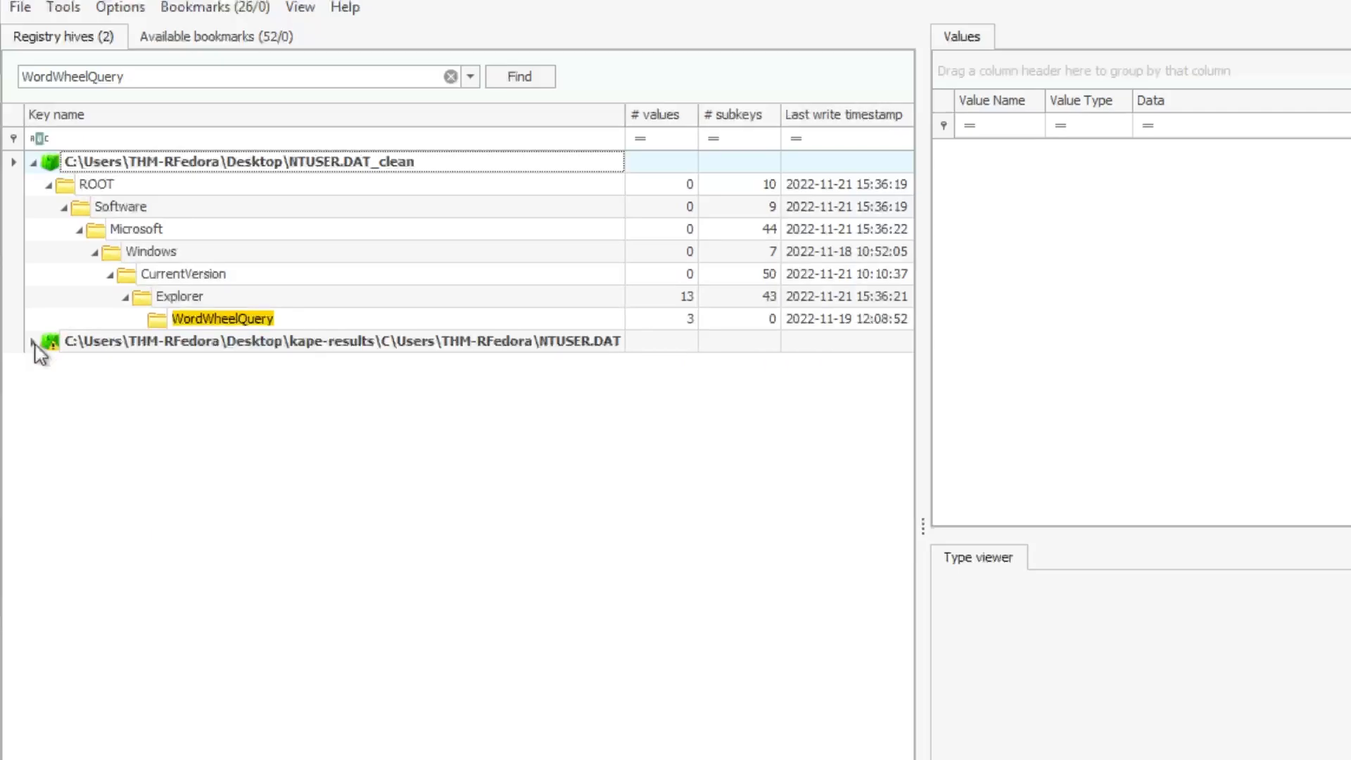
left_click(207, 322)
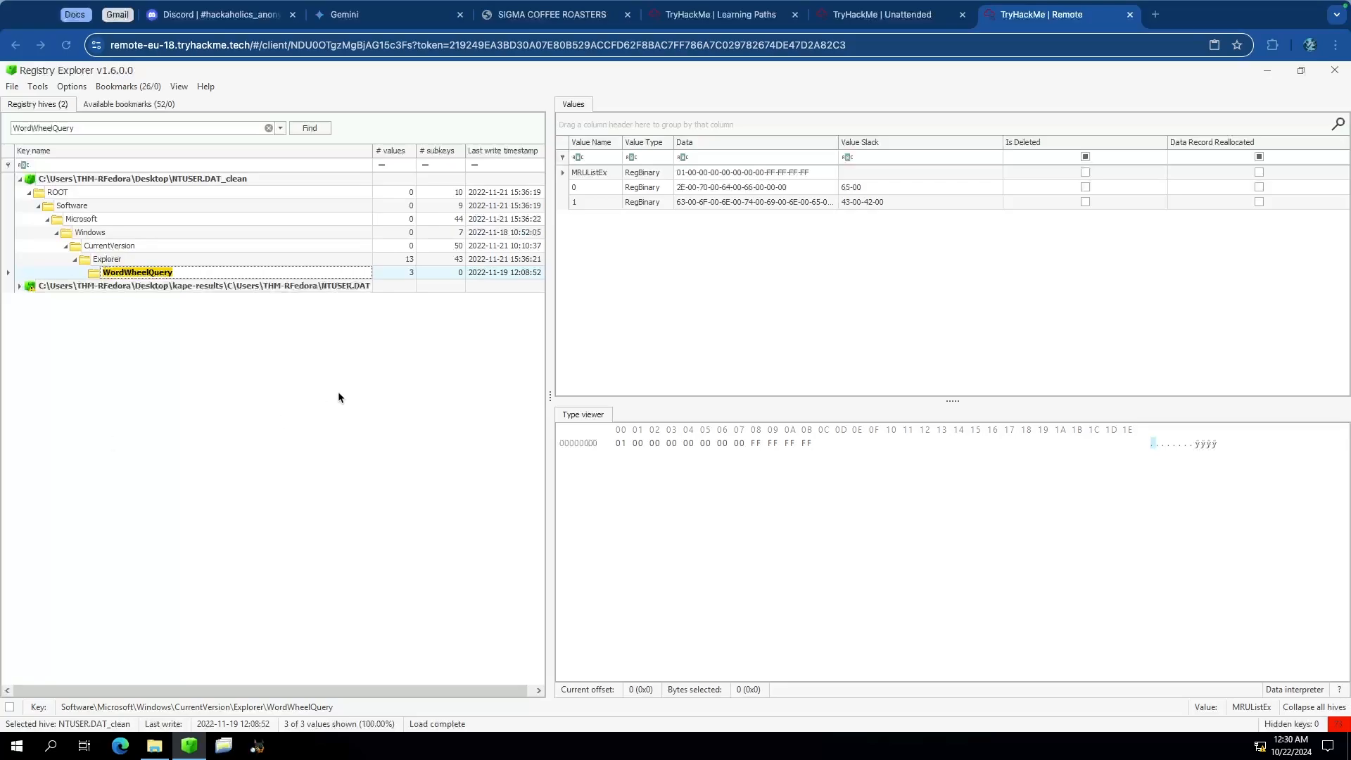
Step: Inspect the data of the WordWheelQuery values MRUListEx, 1 and 0 in the type viewer
left_click(563, 176)
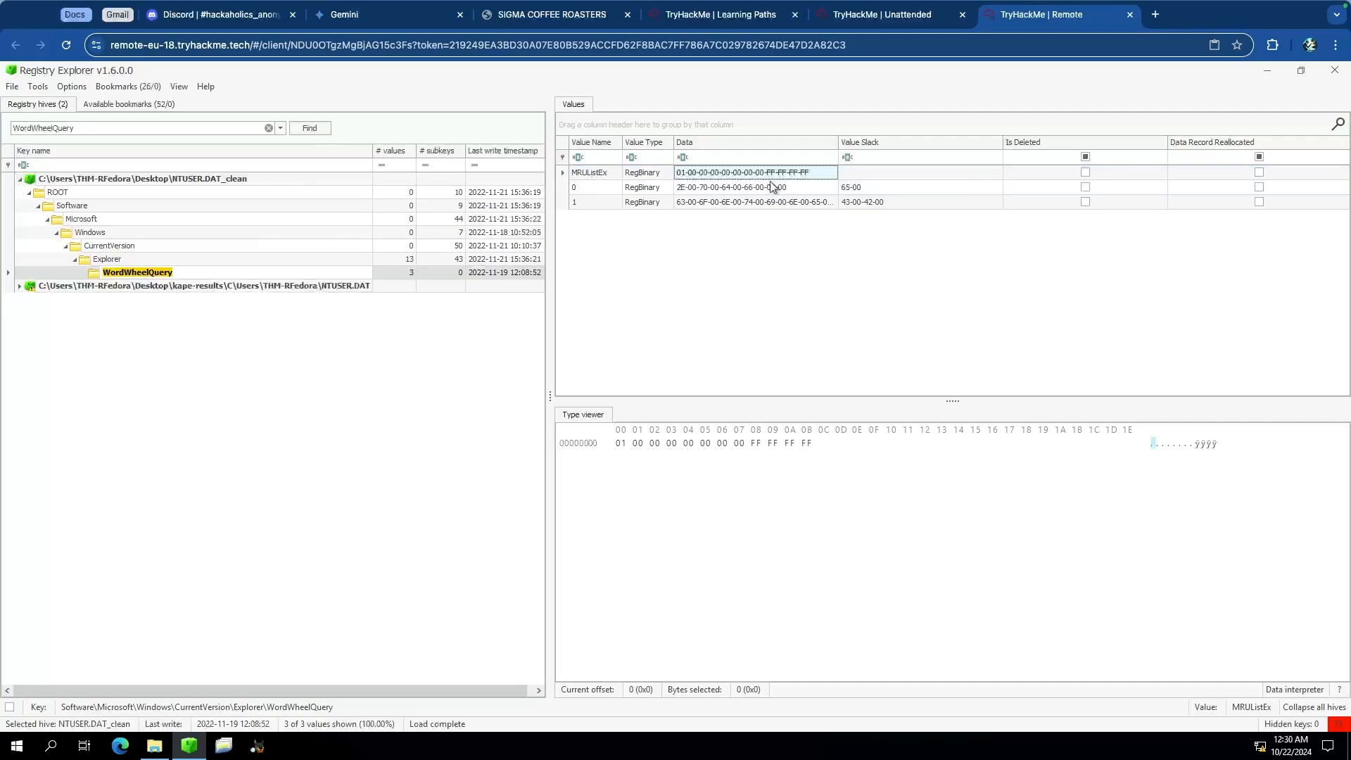
left_click(731, 202)
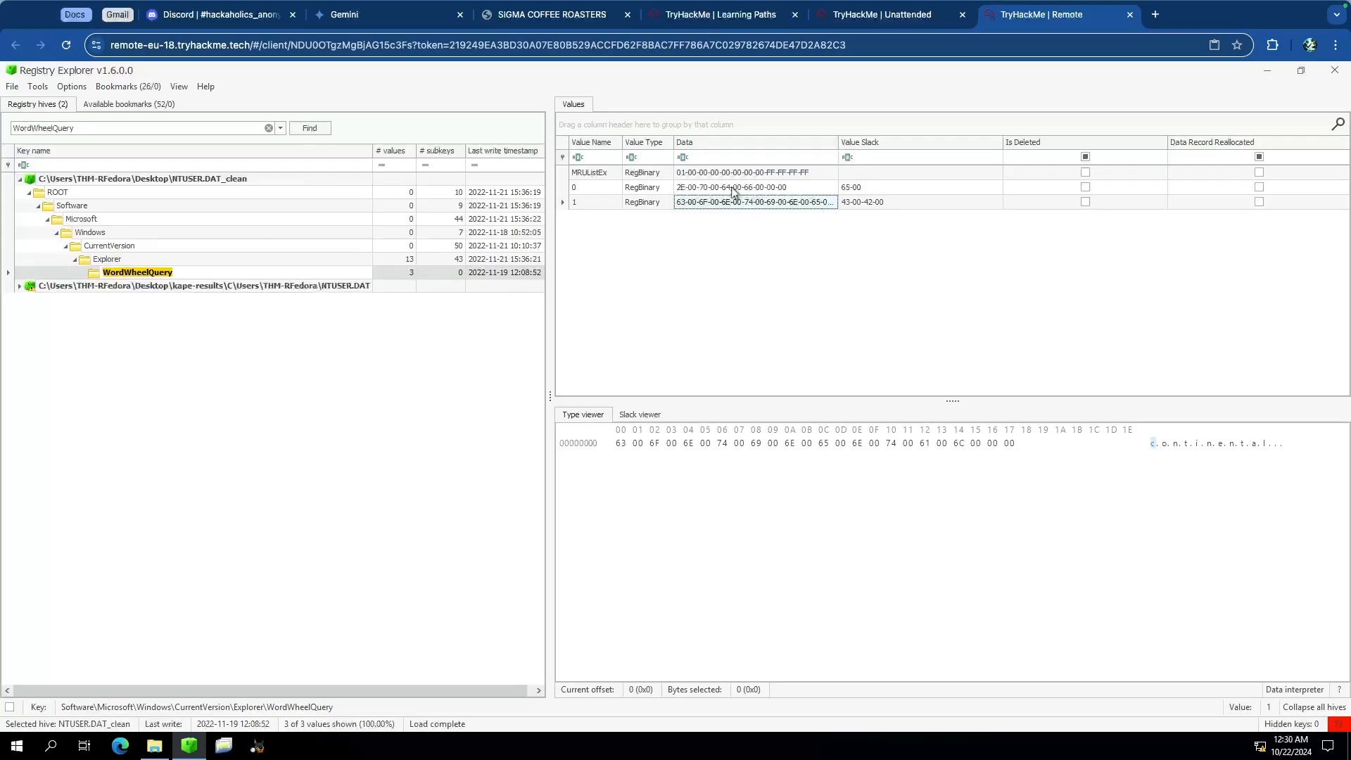
left_click(734, 187)
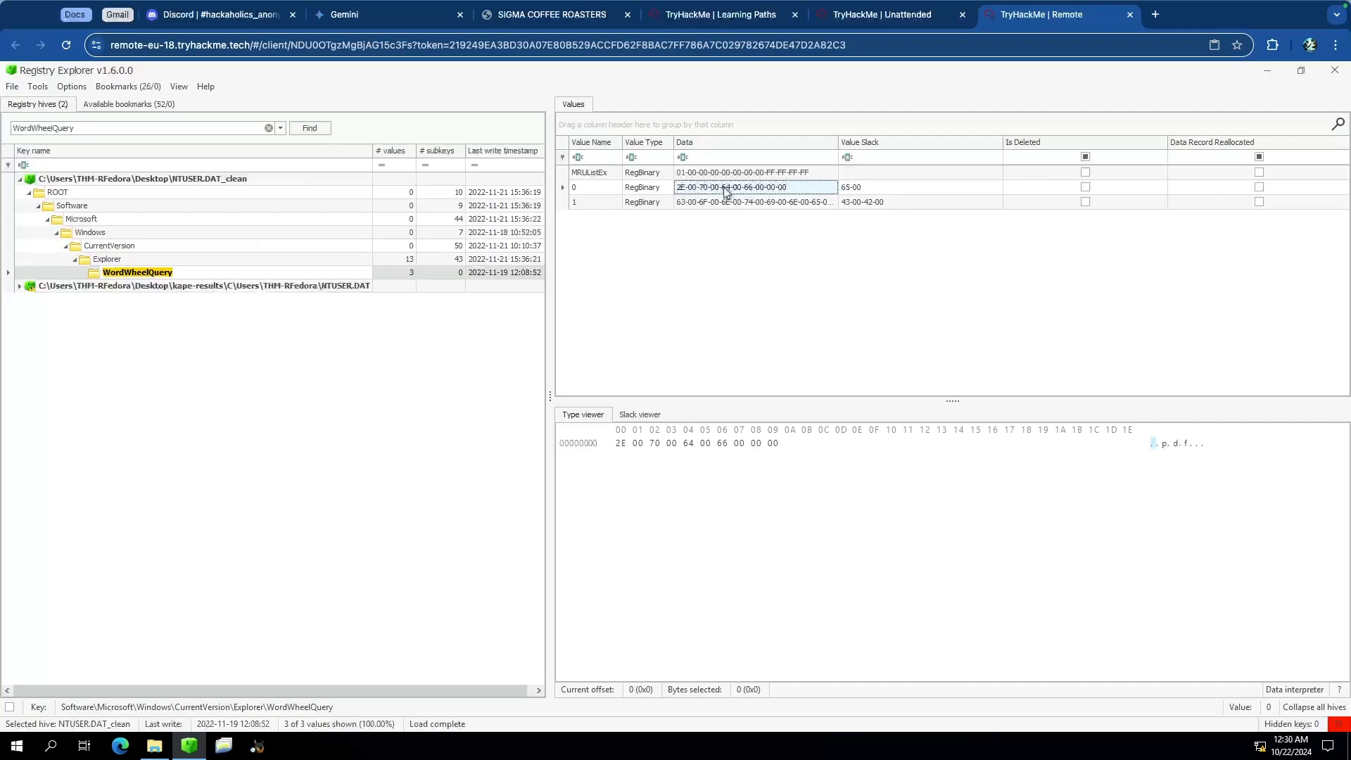
right_click(725, 191)
left_click(778, 204)
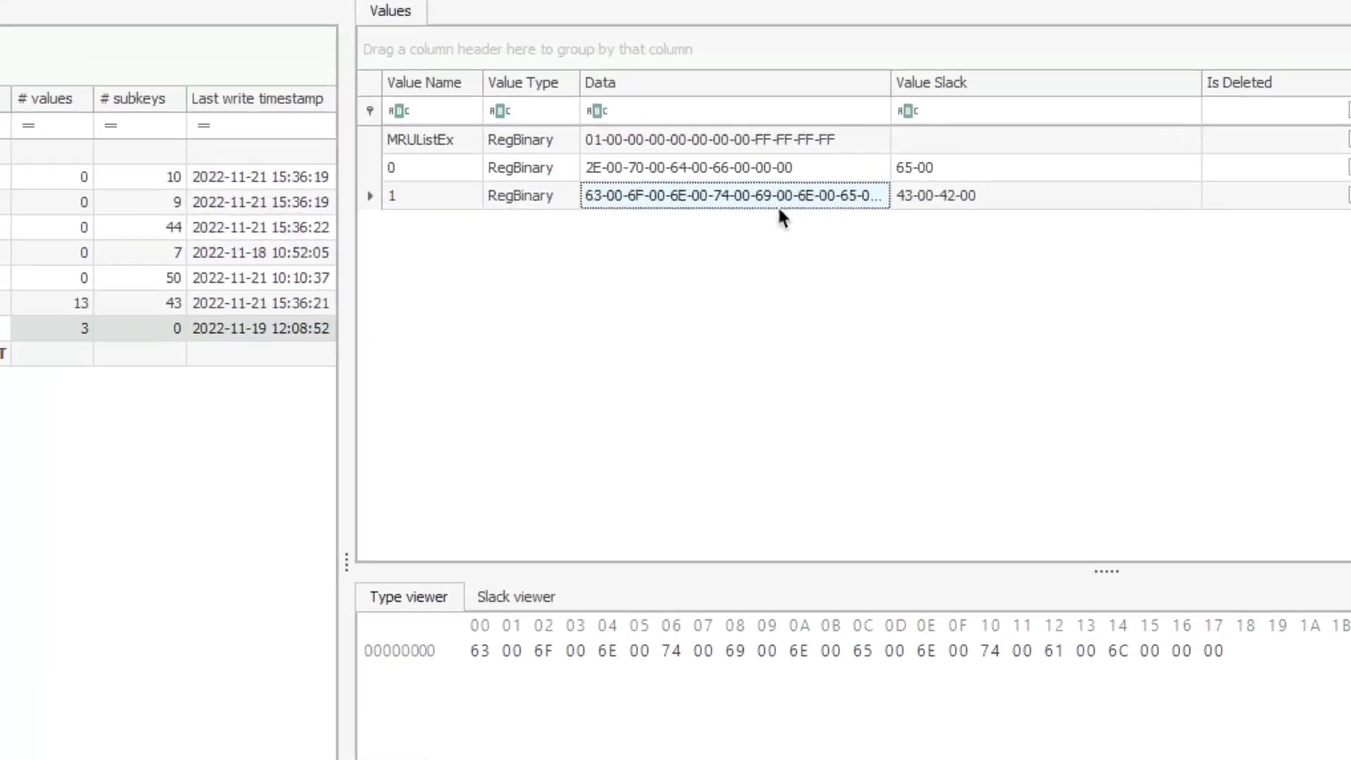
Step: Open the Data interpreter for the WordWheelQuery value 0 and read its Unicode string
right_click(756, 173)
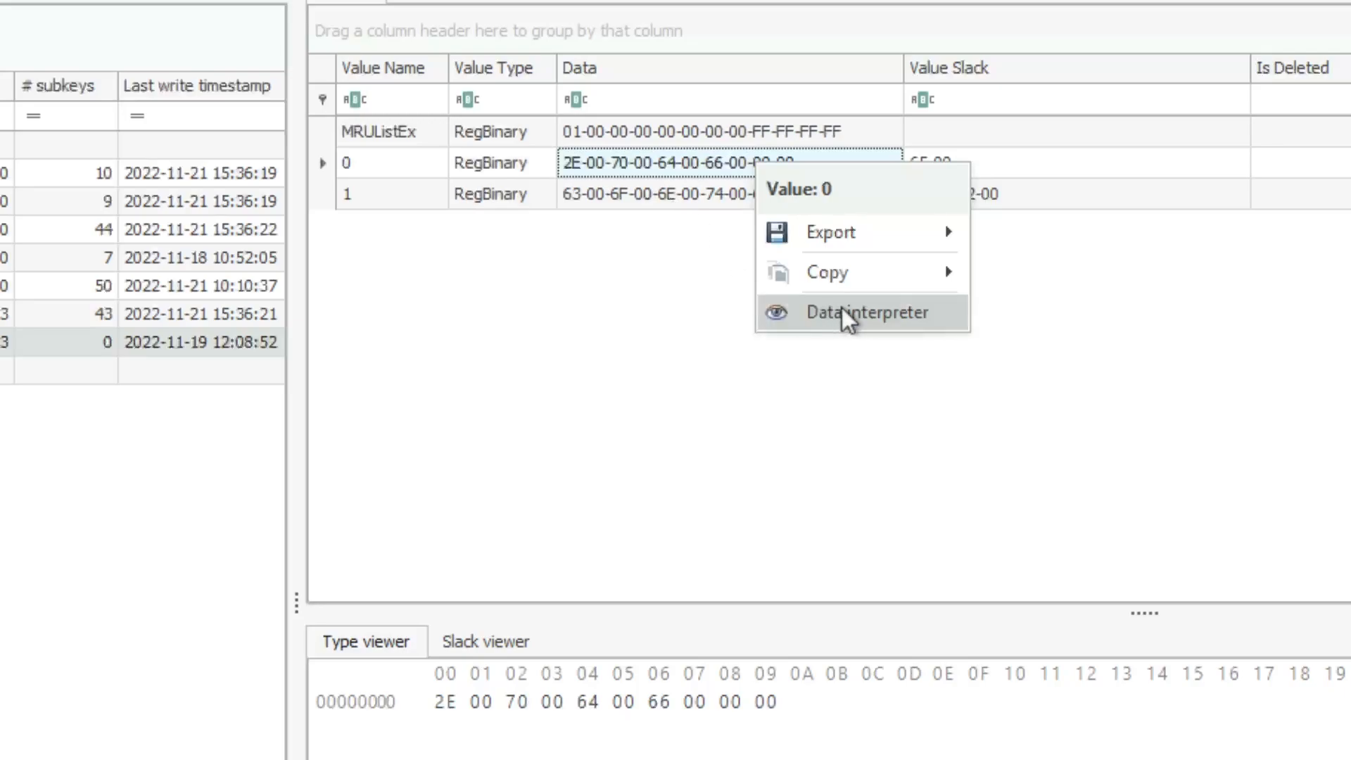
left_click(325, 171)
left_click(571, 136)
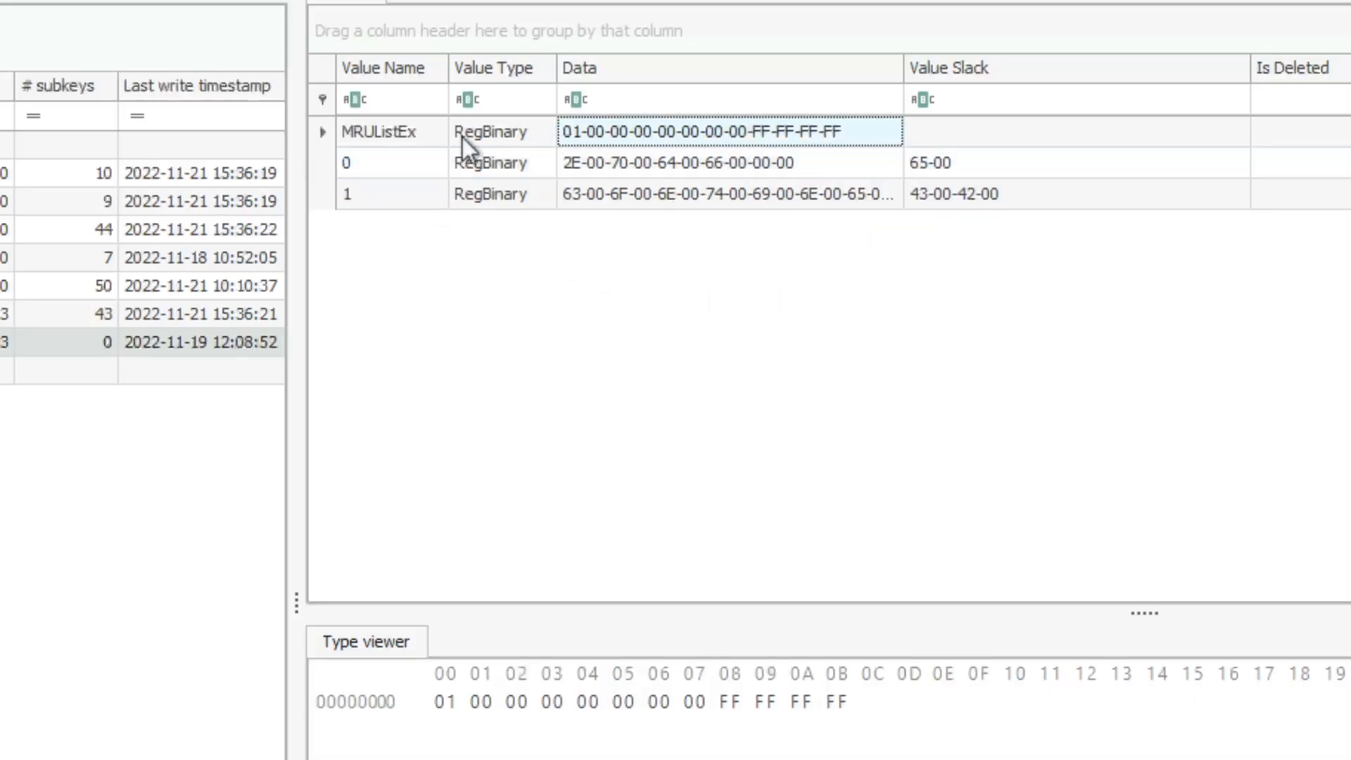
left_click(385, 167)
left_click(398, 196)
left_click(660, 167)
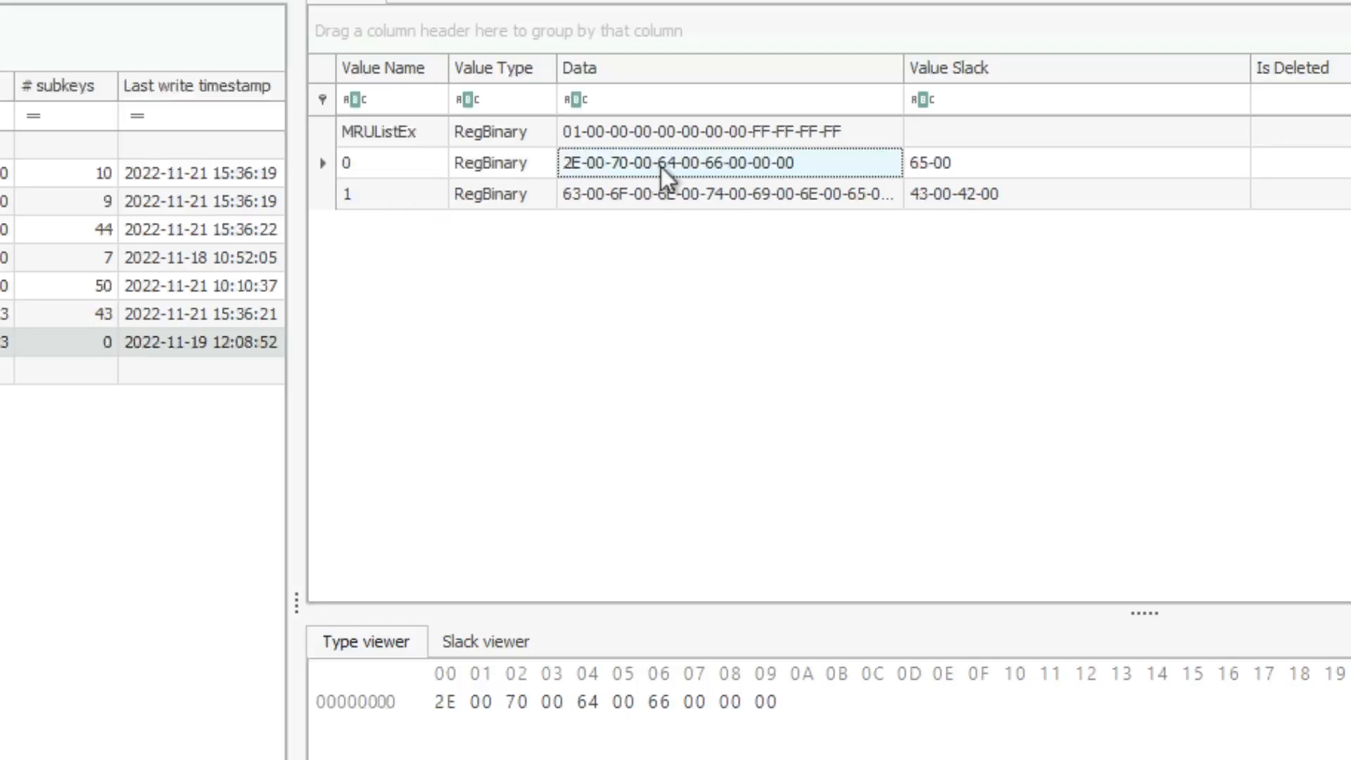
right_click(682, 163)
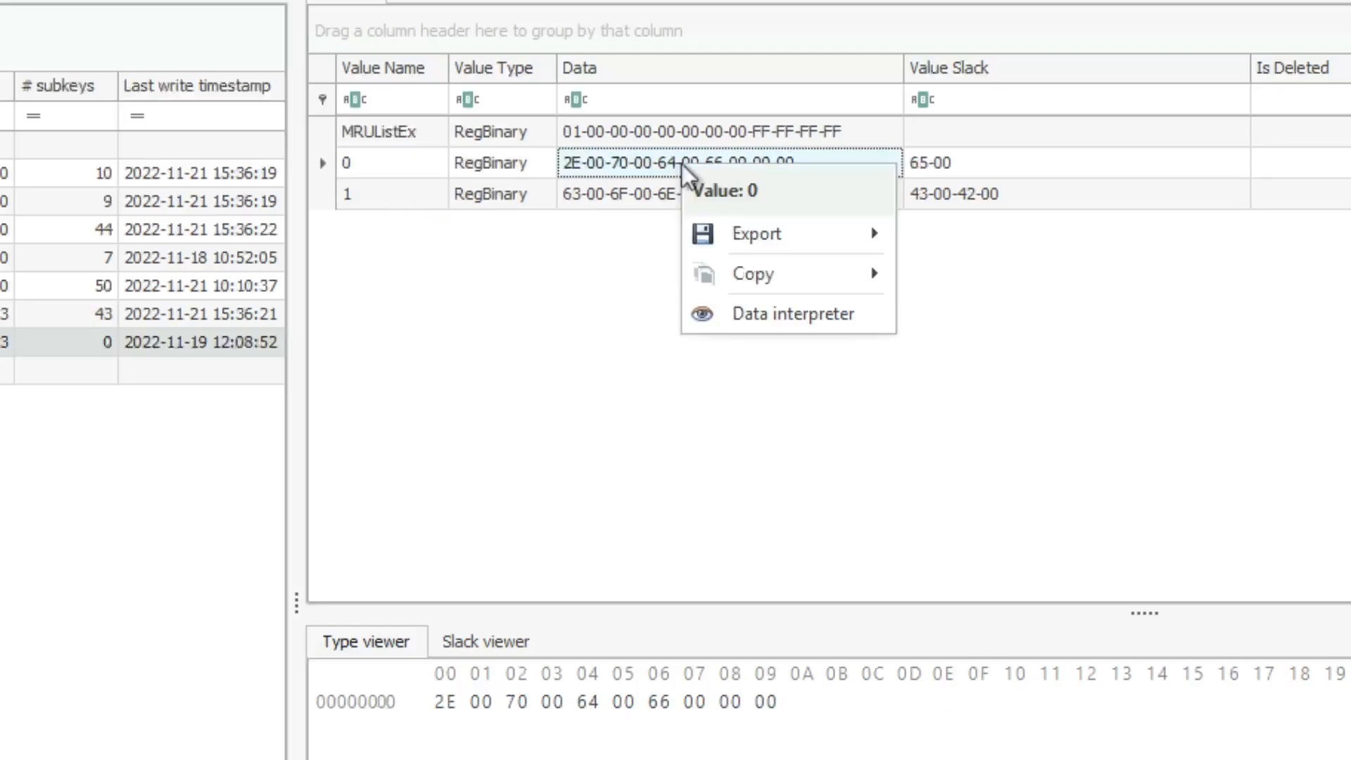
left_click(766, 311)
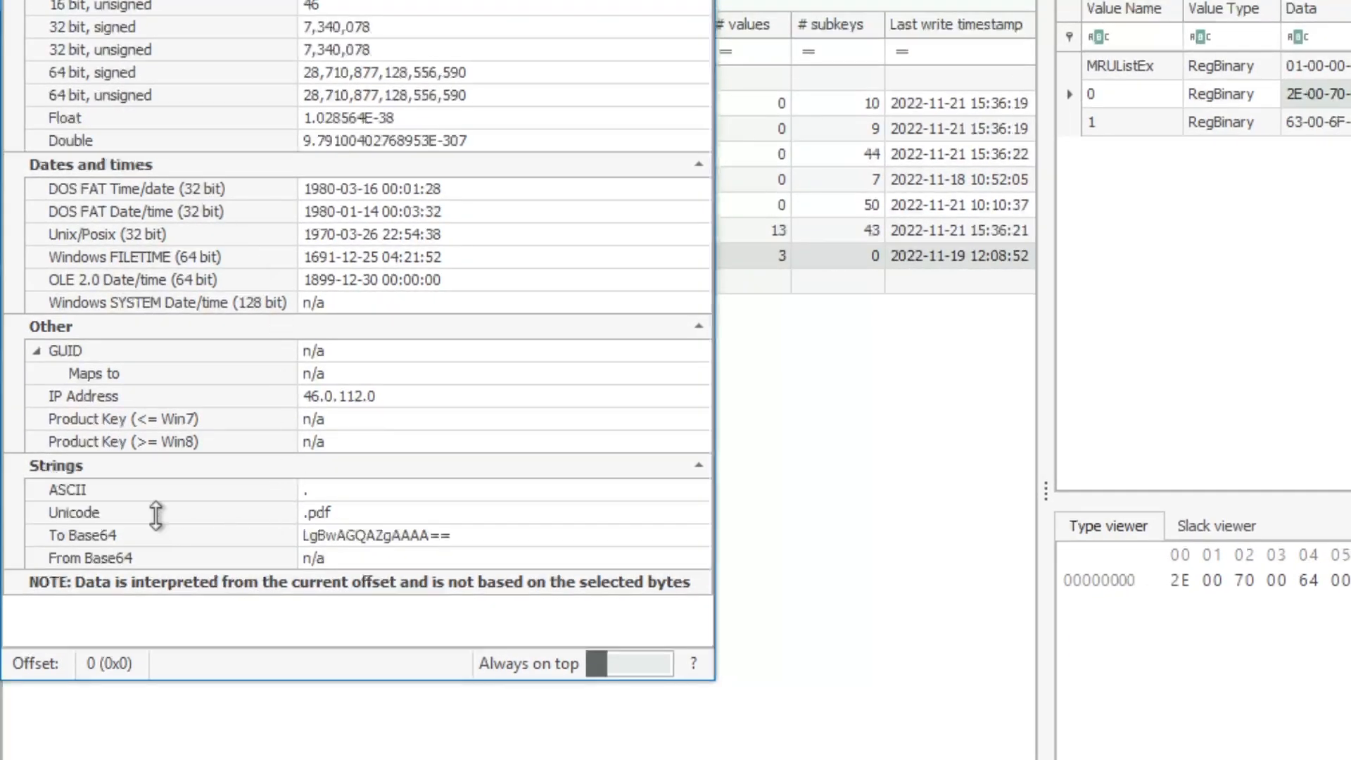
left_click(74, 510)
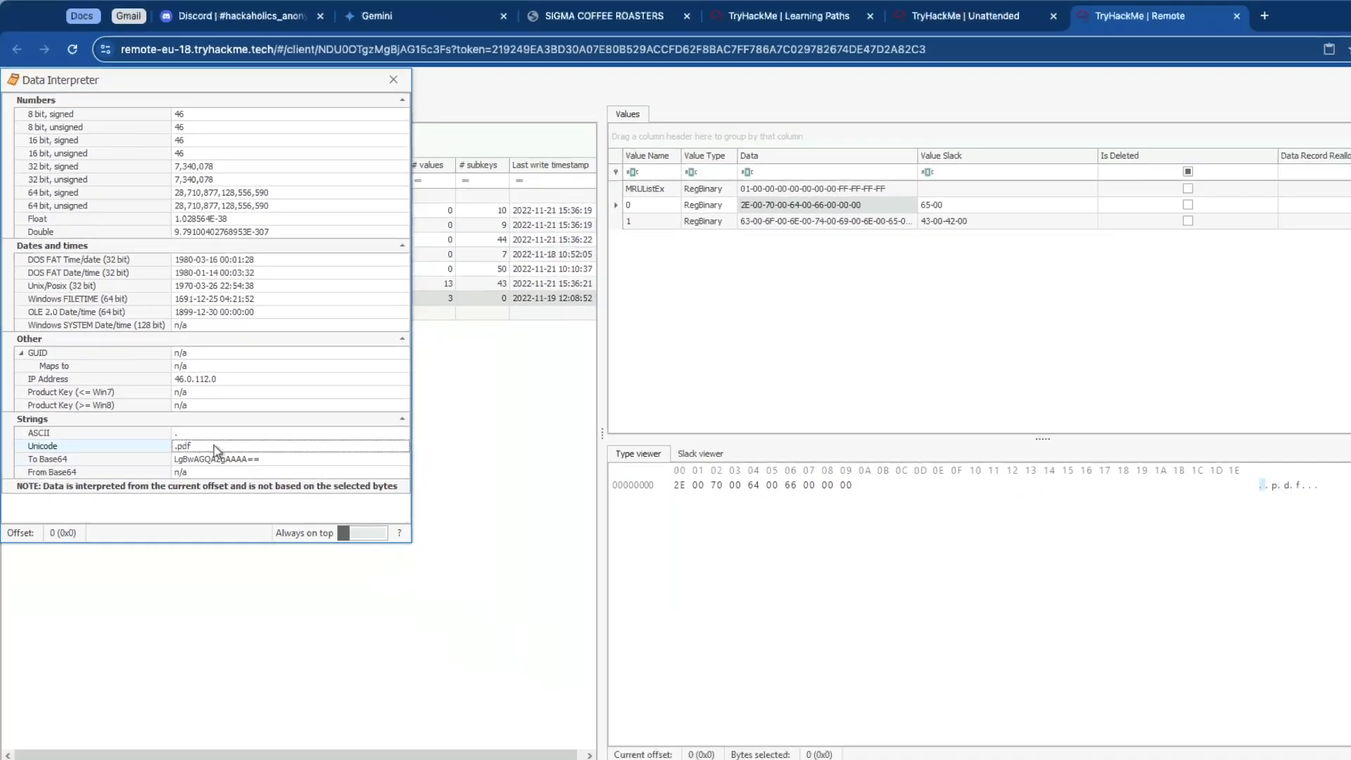
Step: Open the Data interpreter for value 1 and read its Unicode string
left_click(724, 204)
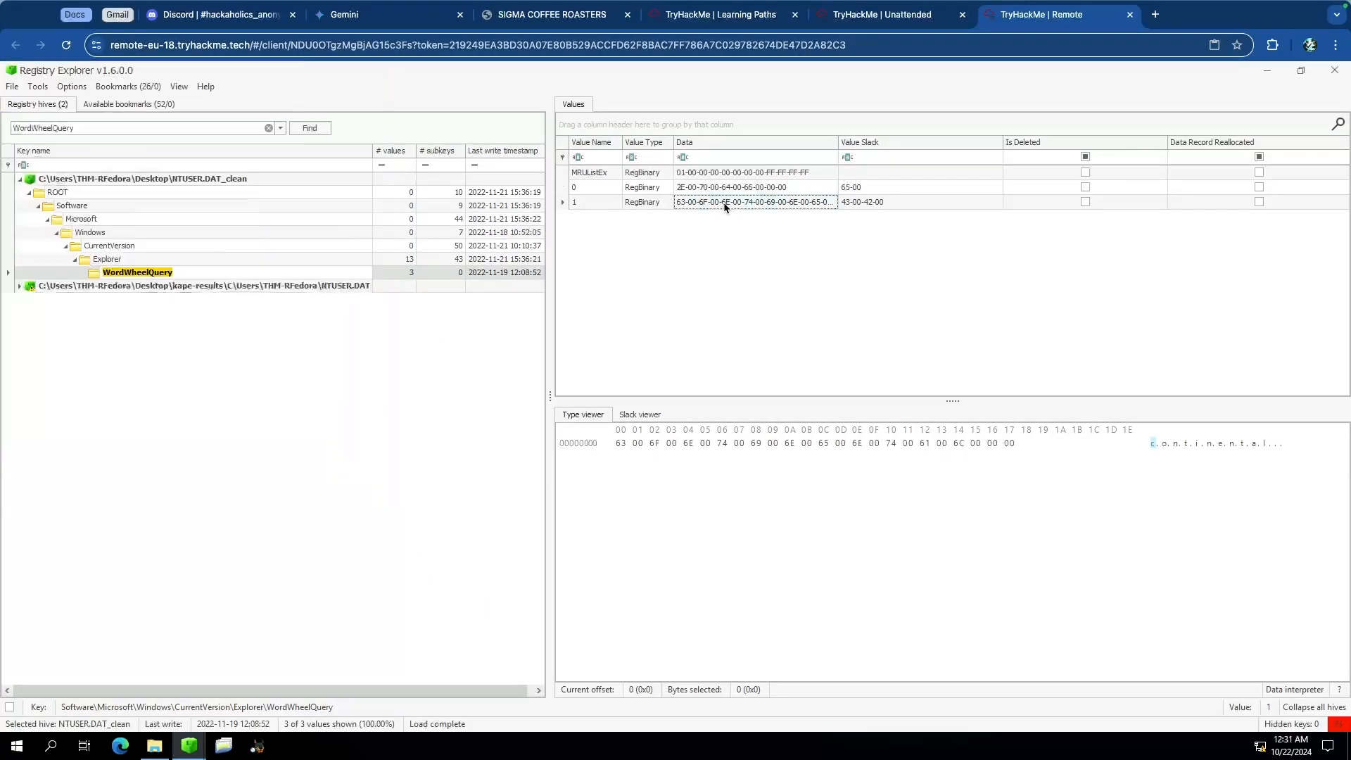
right_click(723, 206)
left_click(779, 281)
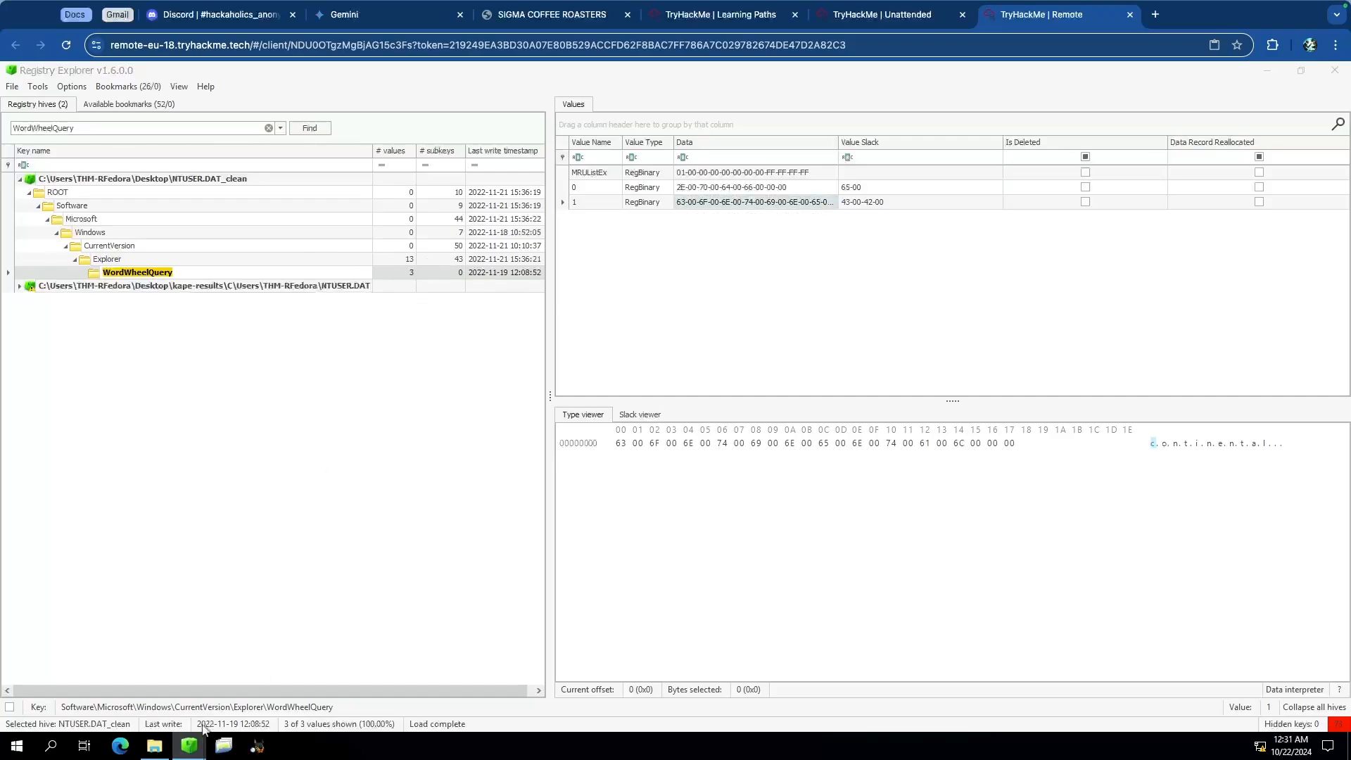
mouse_move(189, 746)
left_click(277, 677)
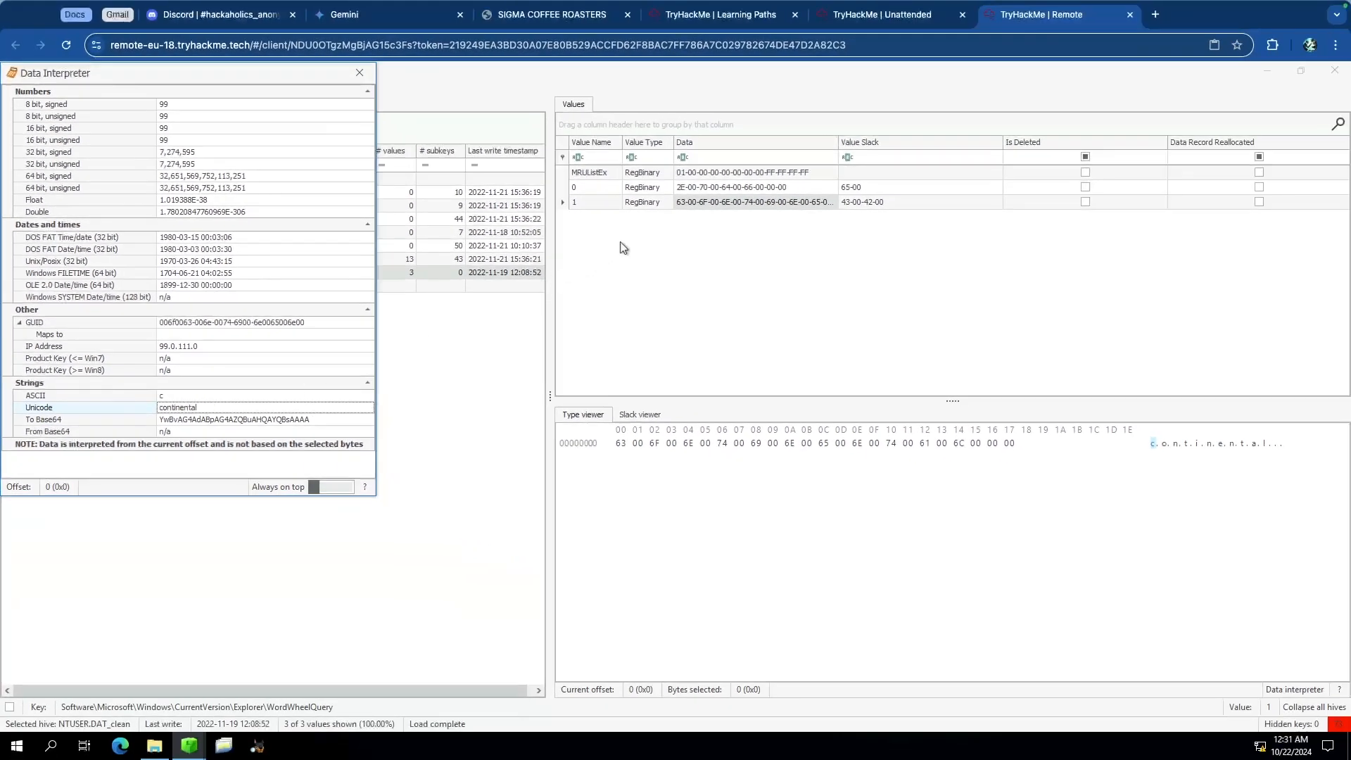
Step: In the Unattended room, answer the Task 3 file type question with .pdf
left_click(881, 15)
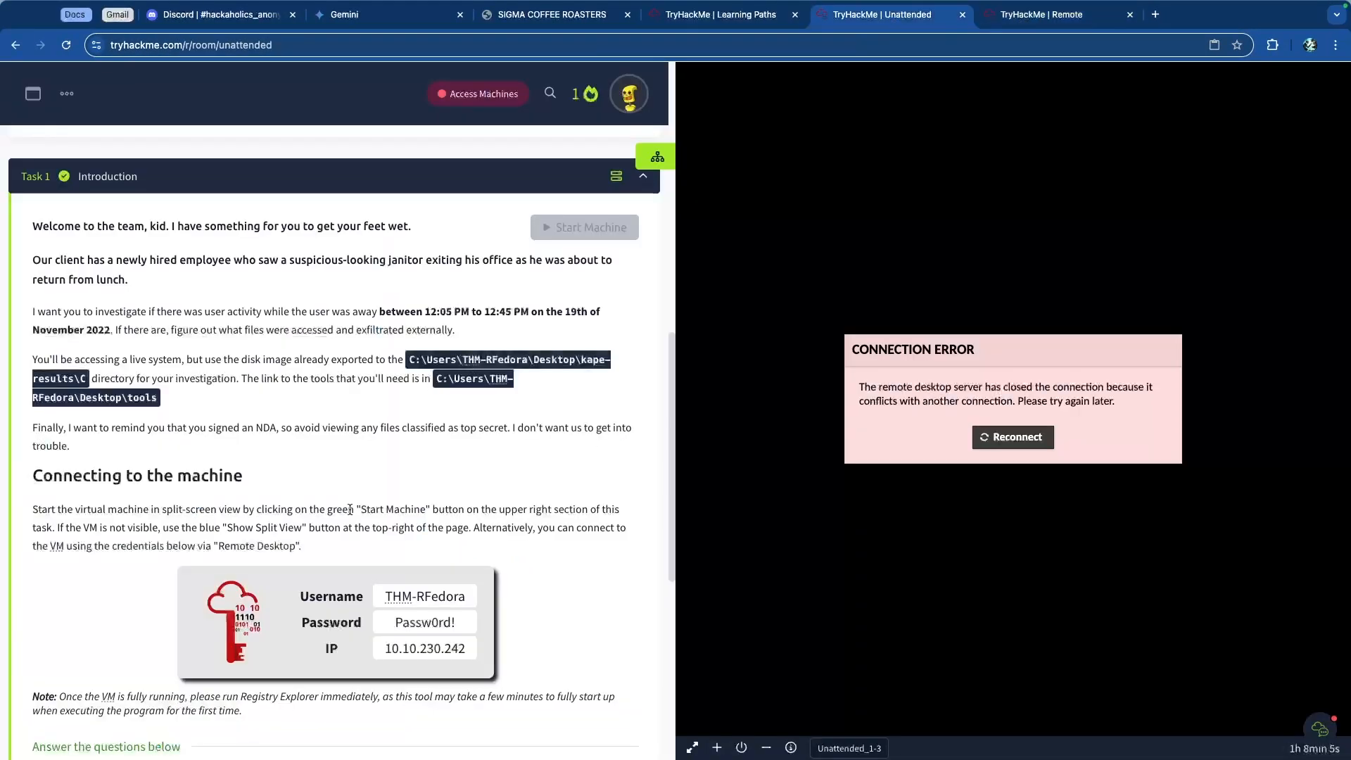
scroll(366, 475, "down", 4)
scroll(365, 475, "down", 3)
left_click(251, 428)
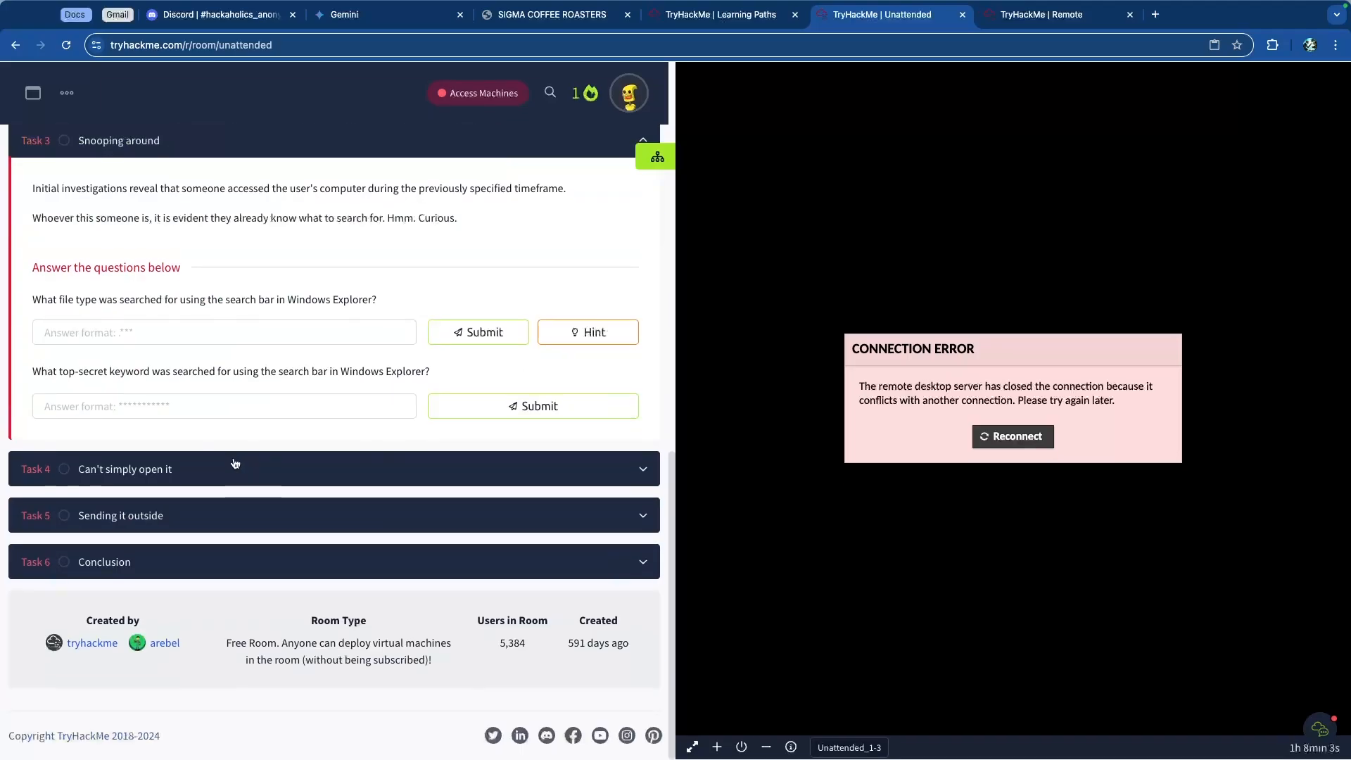
left_click(203, 331)
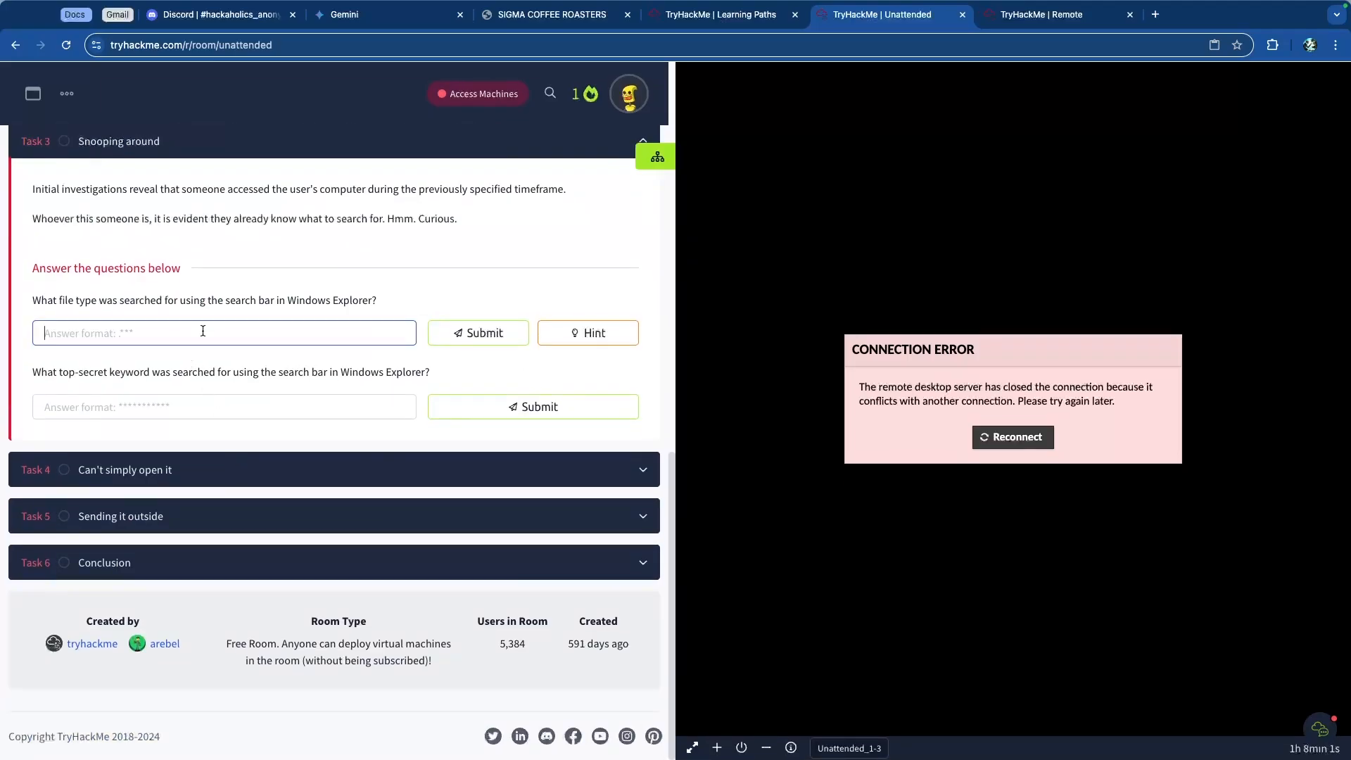
type(".pdf")
key("Return")
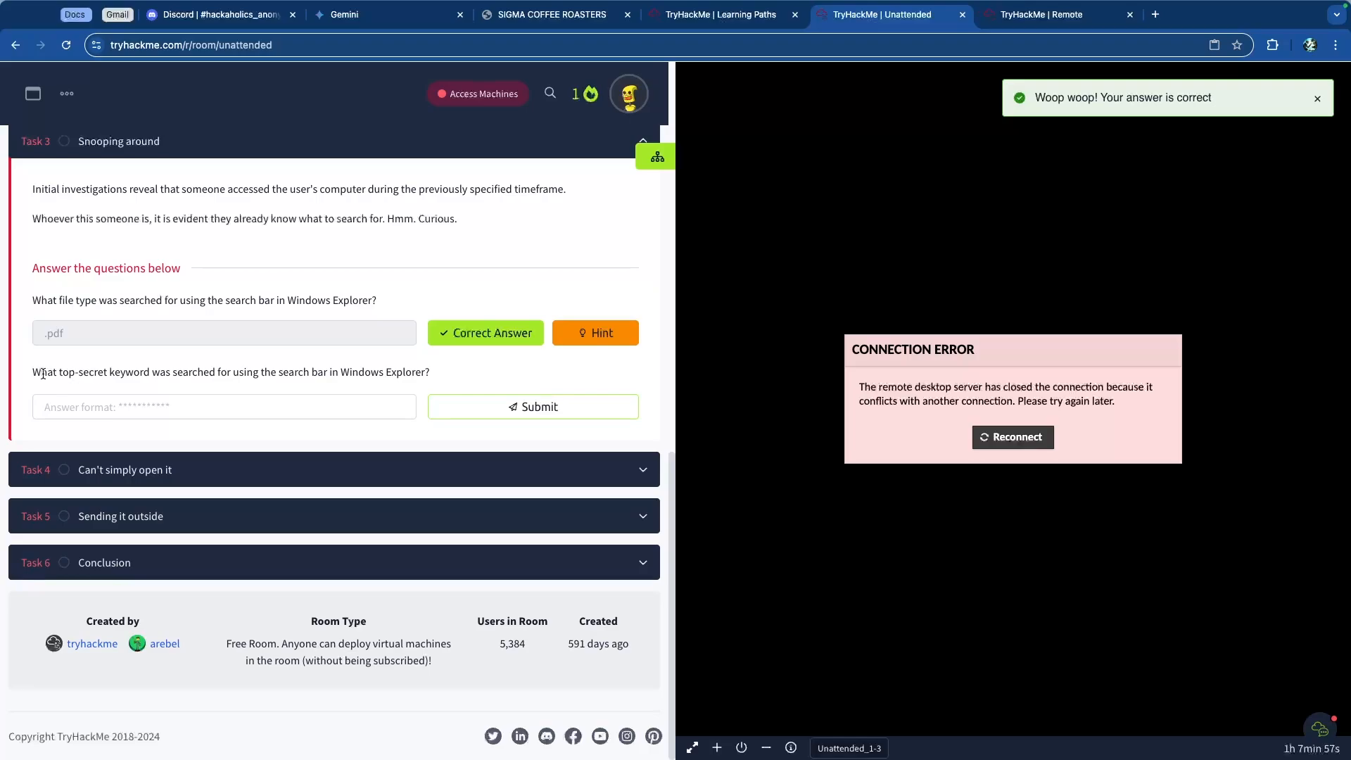
Step: Answer the top-secret keyword question with continental
left_click_drag(43, 373, 361, 373)
left_click(382, 372)
left_click(374, 415)
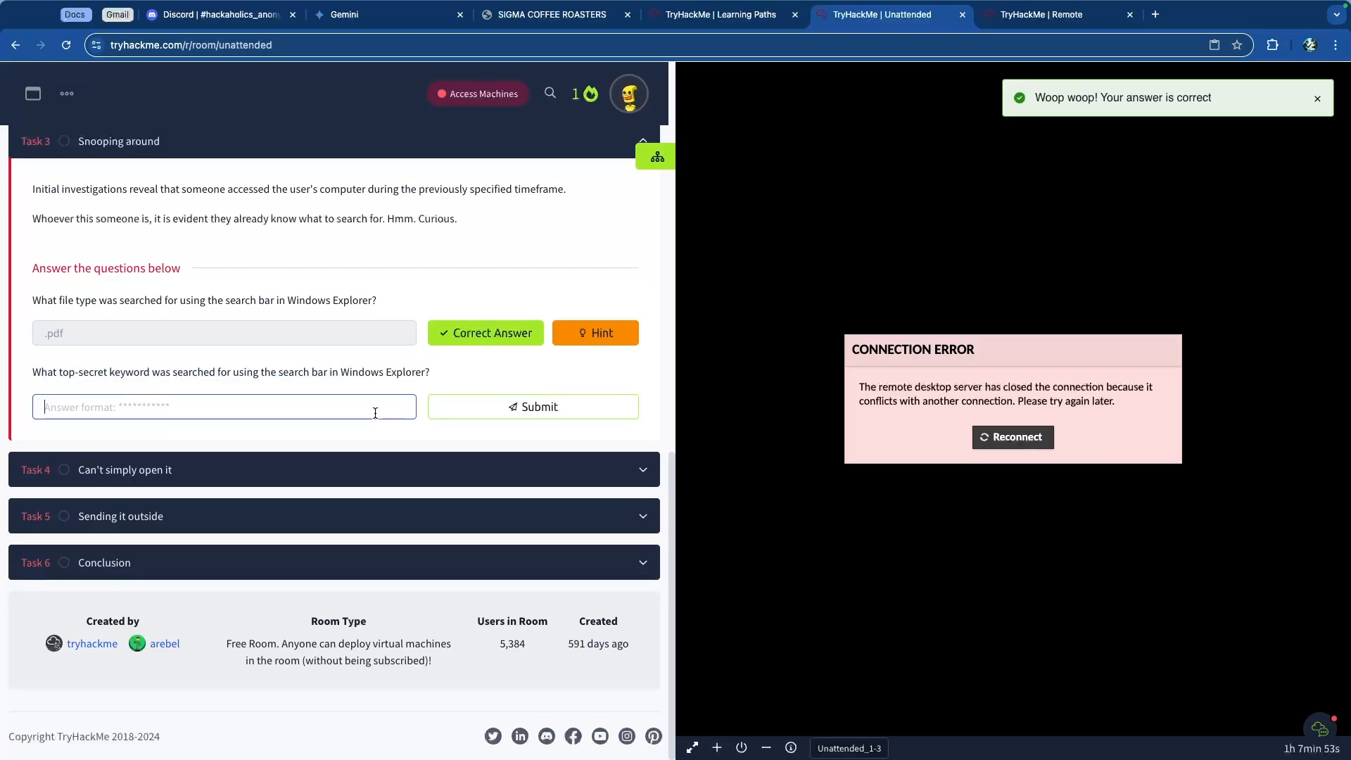
type("contine")
key("BackSpace")
type("inentaq")
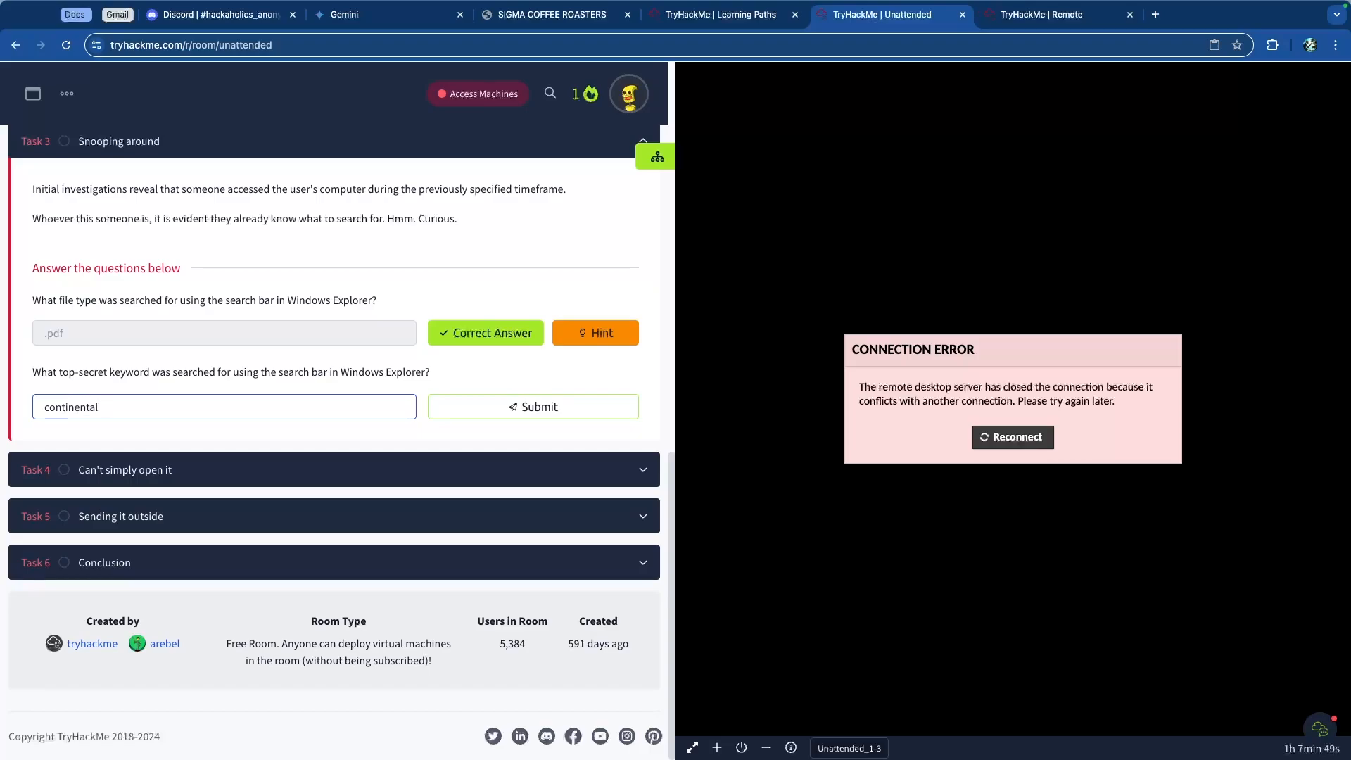
key("Return")
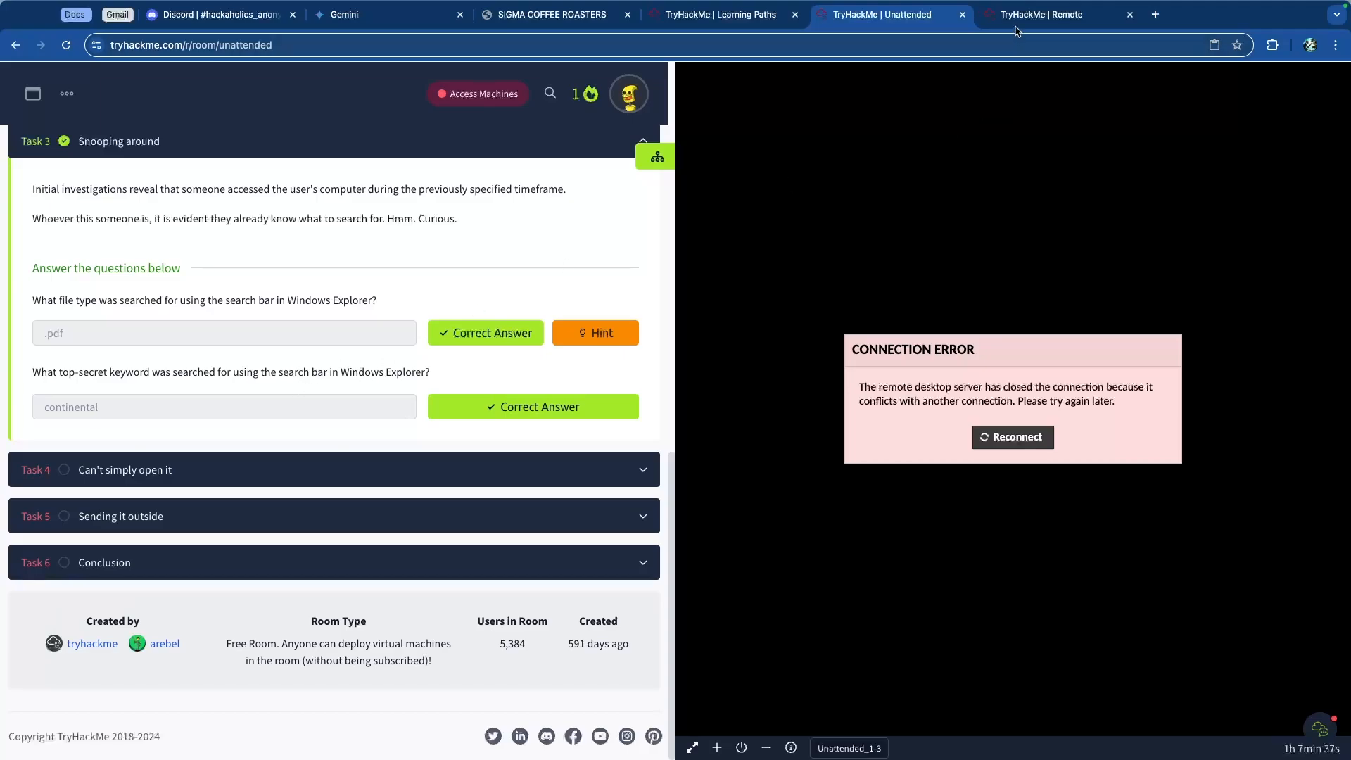
Step: Reopen the Data interpreter for value 1 and review its string interpretations
key("ctrl+Tab")
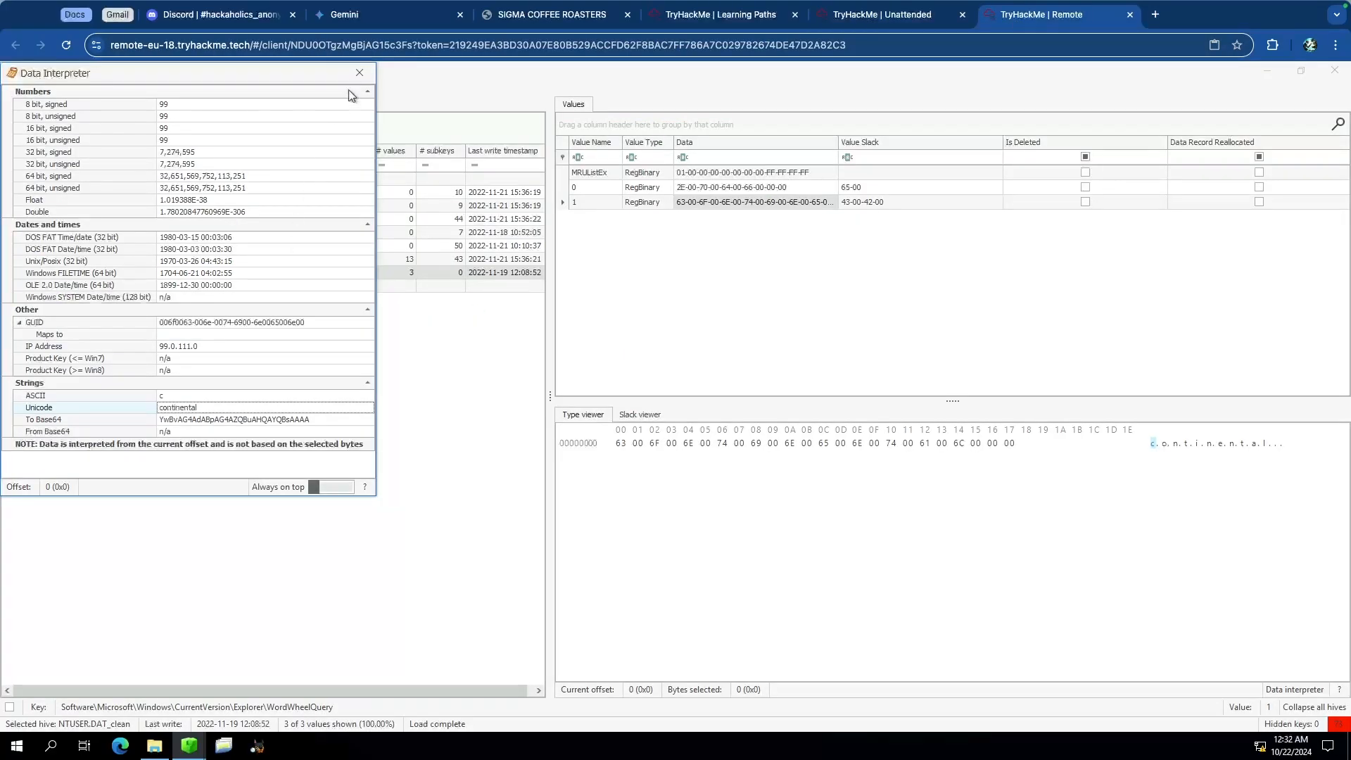
left_click(359, 73)
right_click(746, 204)
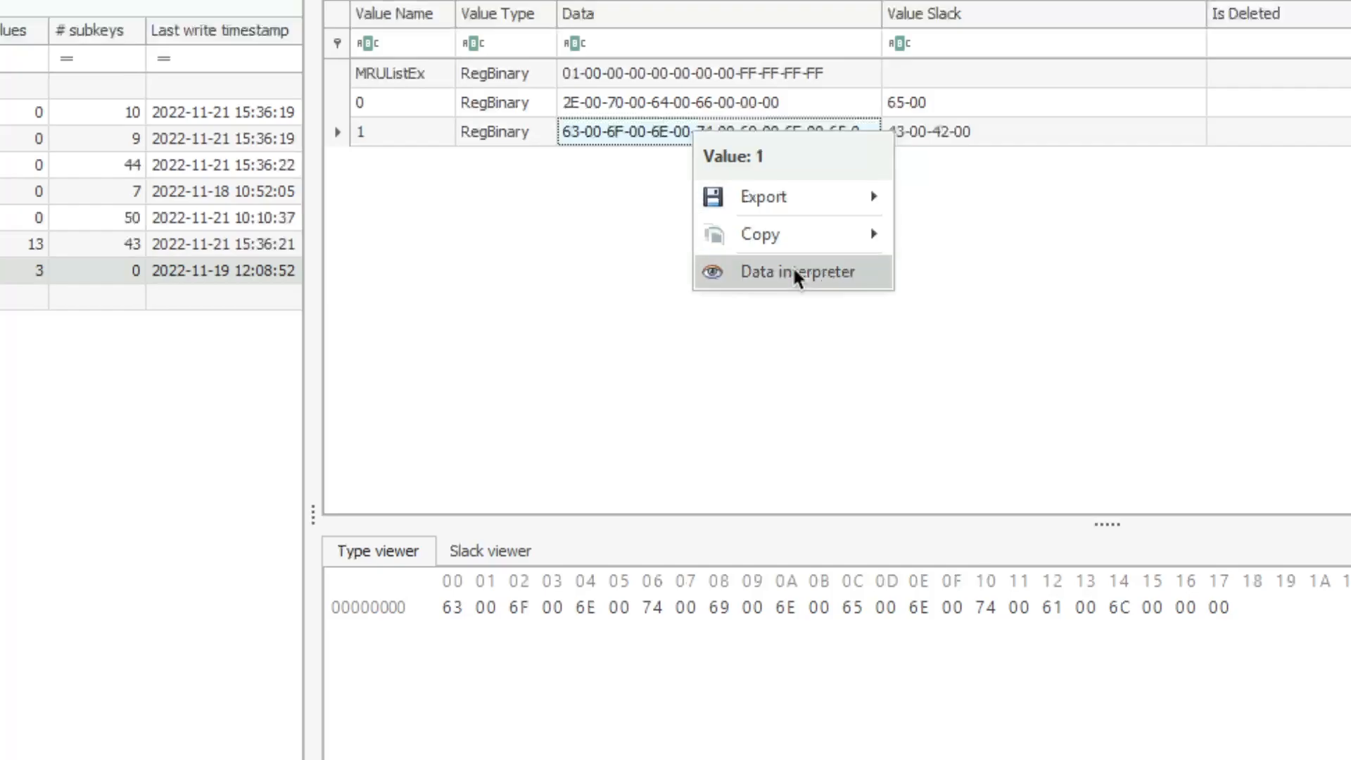
left_click(829, 272)
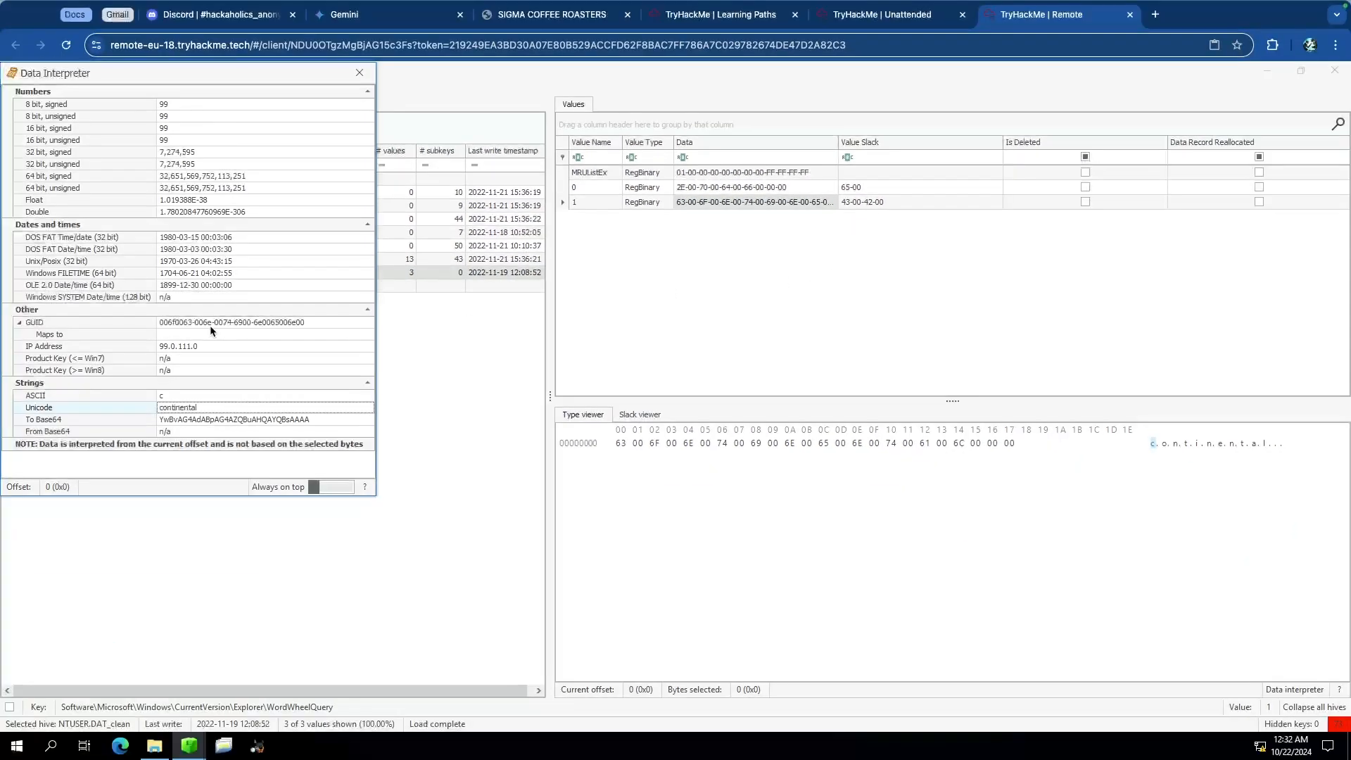
left_click_drag(132, 75, 358, 139)
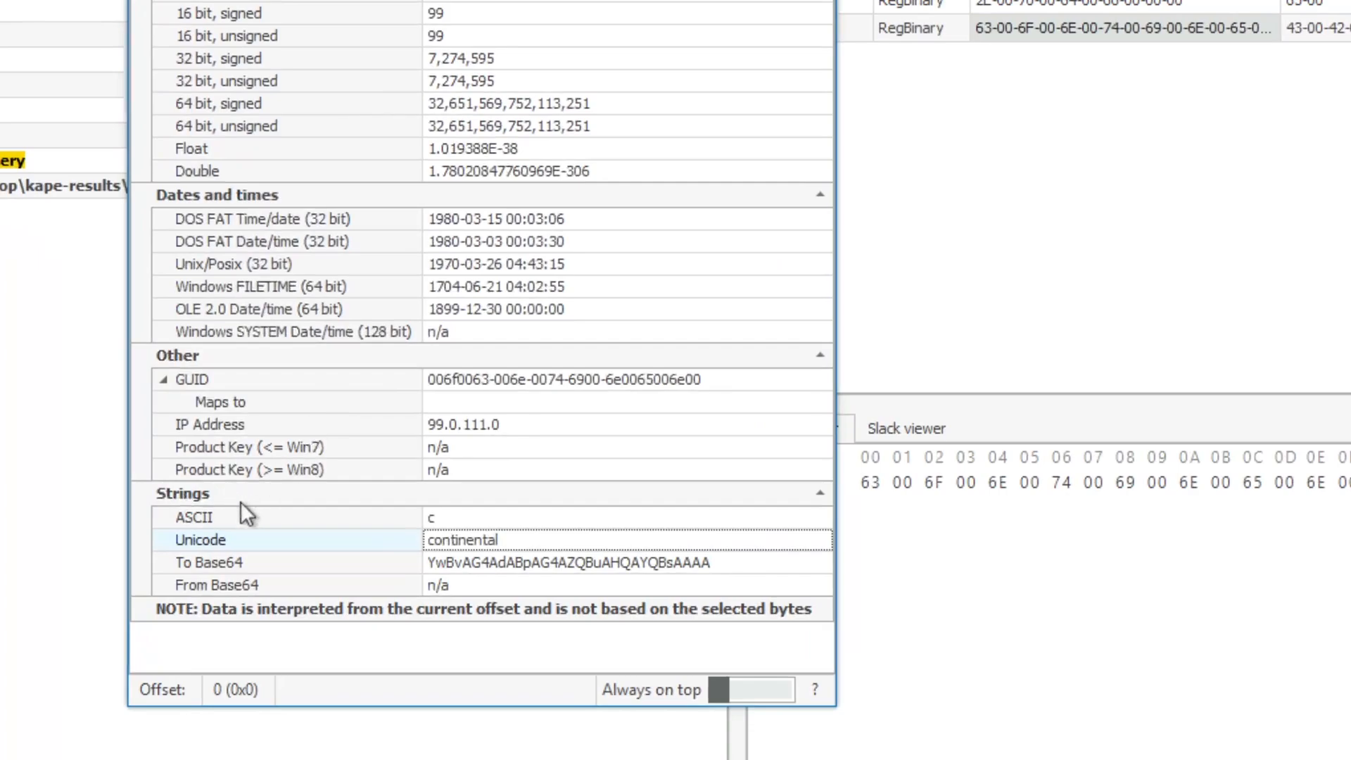
left_click(204, 517)
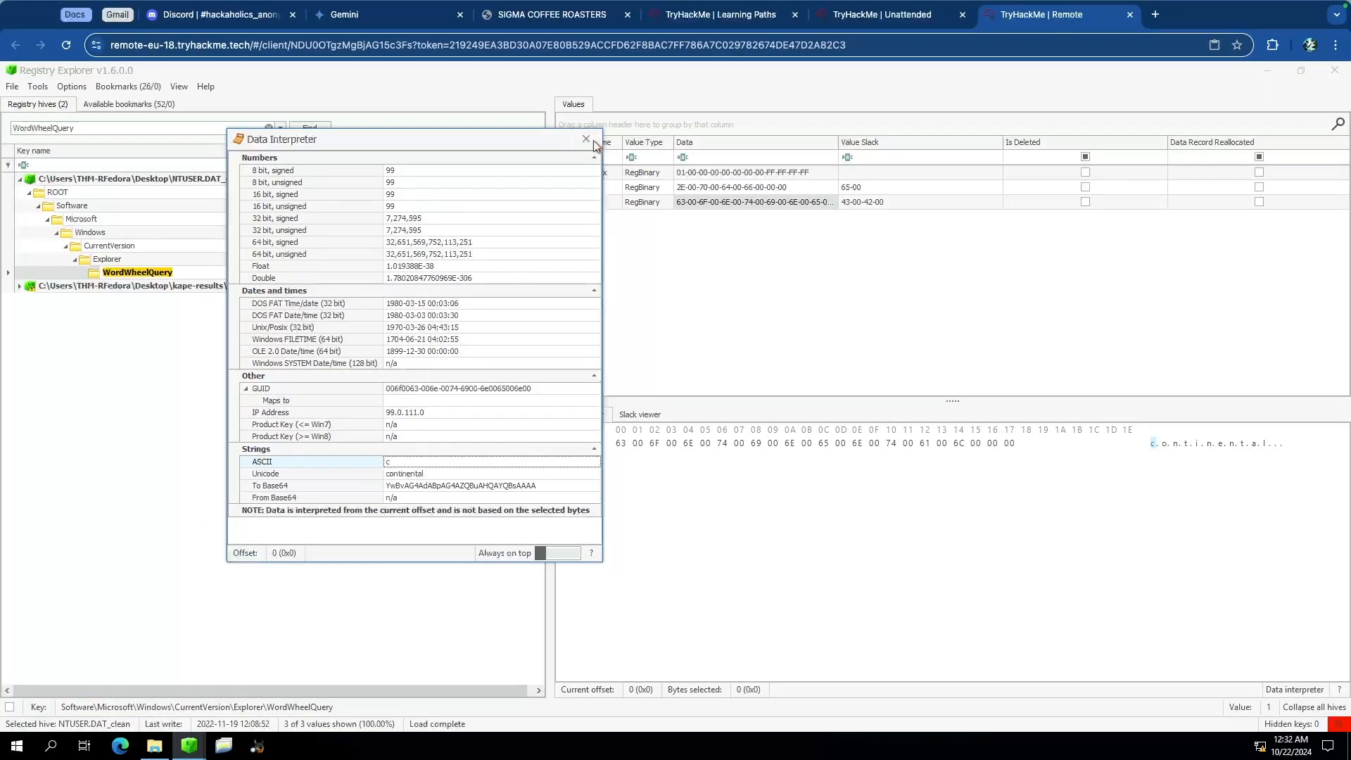
Step: Open and read the hint for the file type question
left_click(874, 17)
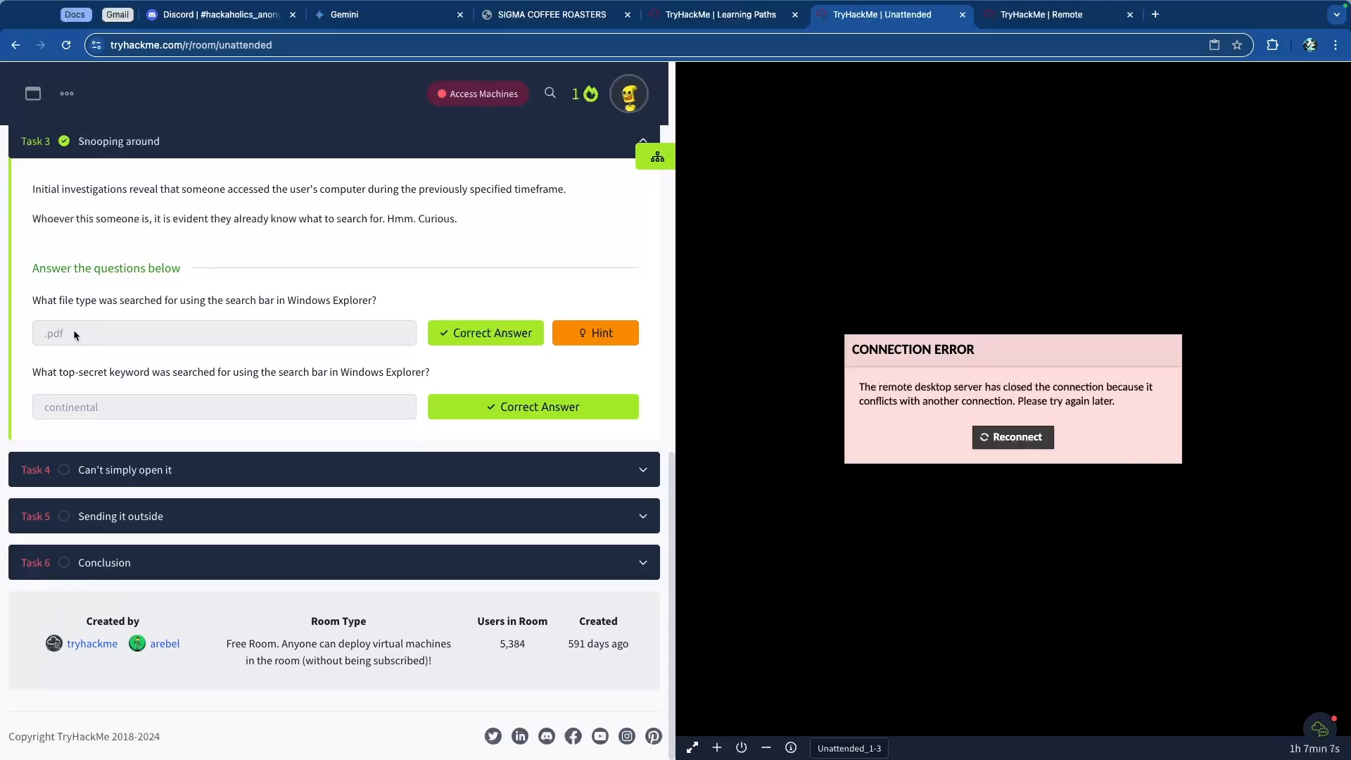
left_click(595, 332)
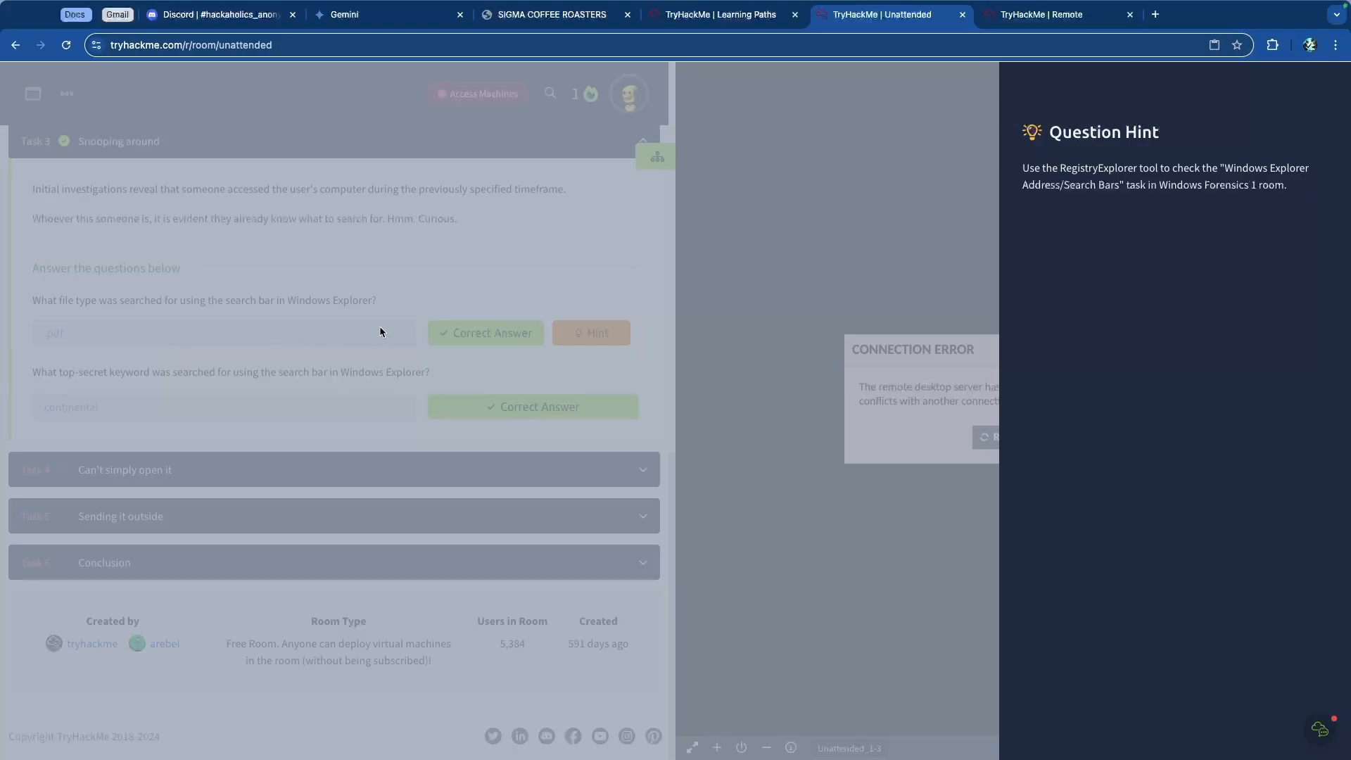
scroll(1217, 169, "up", 5)
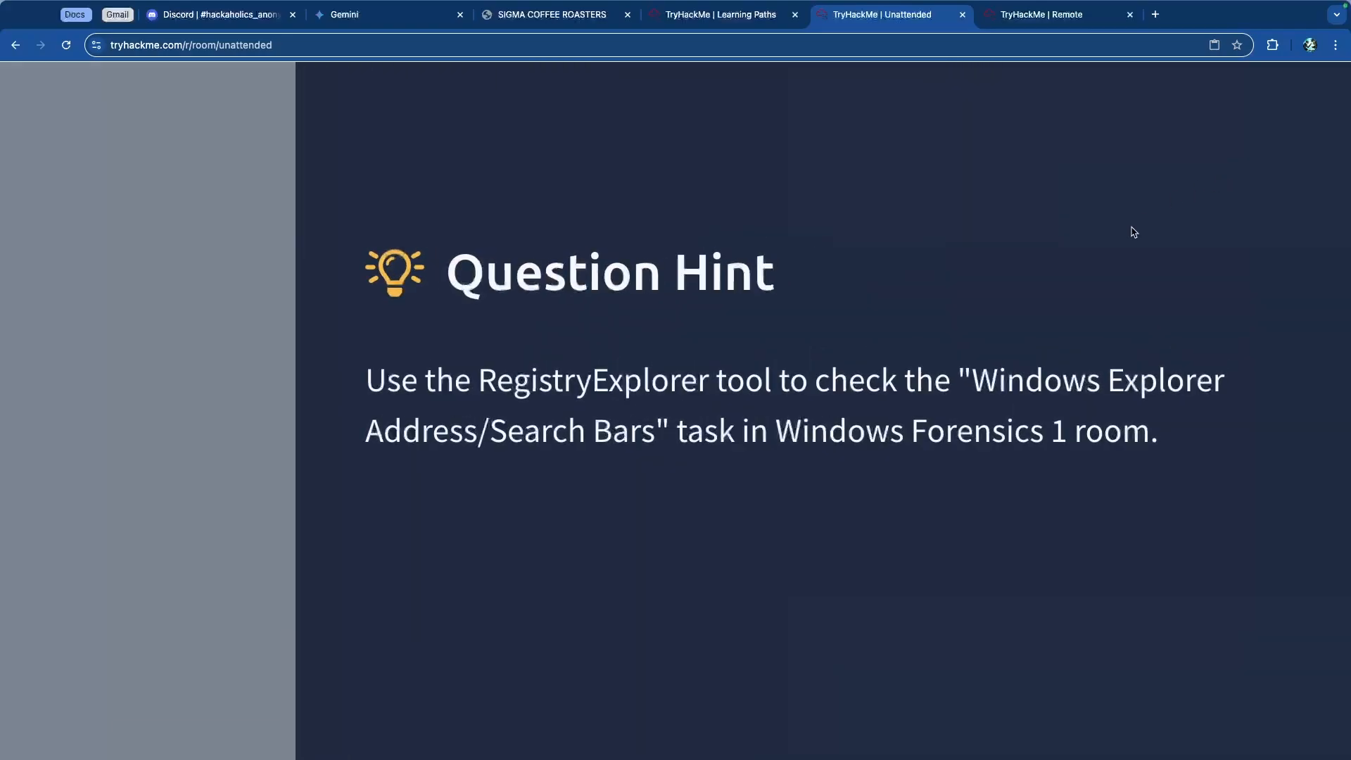
left_click_drag(476, 386, 763, 381)
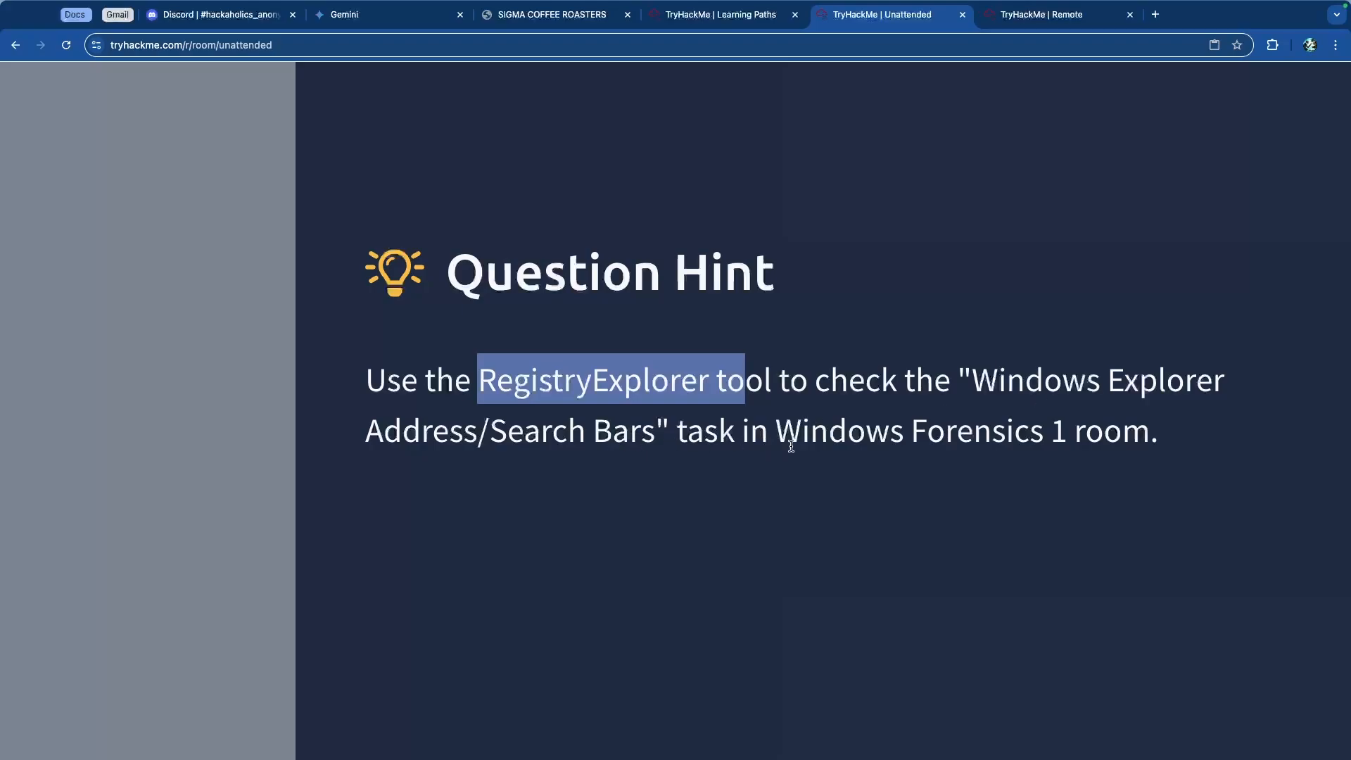
left_click(1152, 433)
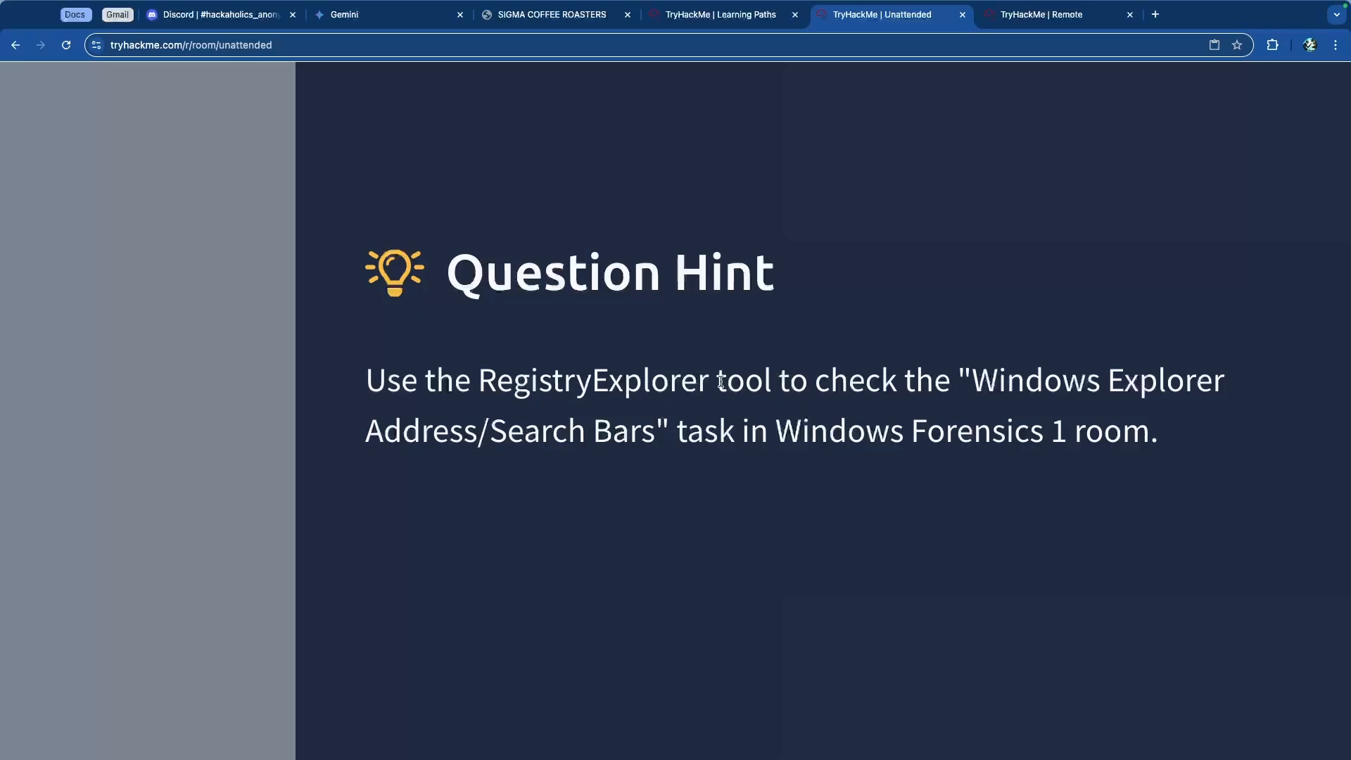
scroll(612, 404, "down", 10)
left_click(612, 399)
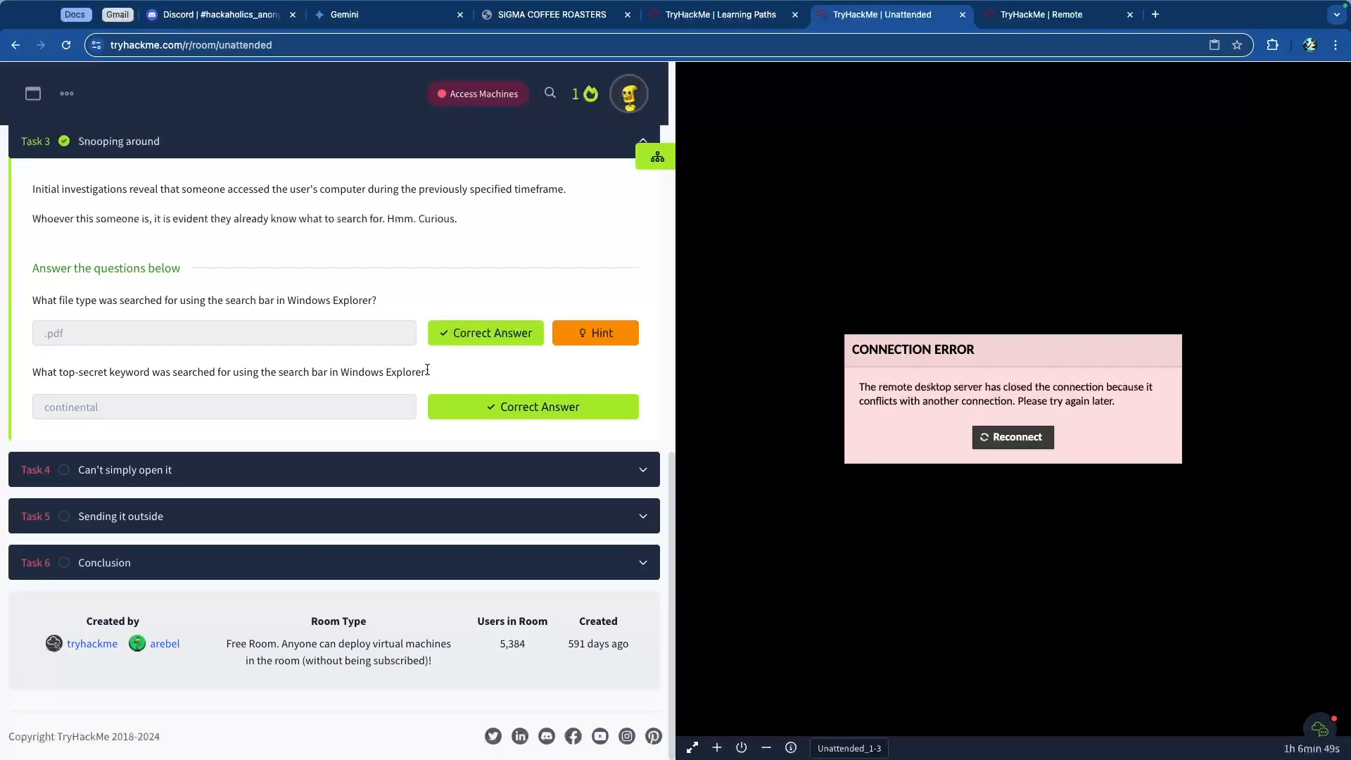
Step: Collapse Task 3 and expand Task 4, Can't simply open it
scroll(431, 371, "up", 8)
scroll(436, 380, "down", 4)
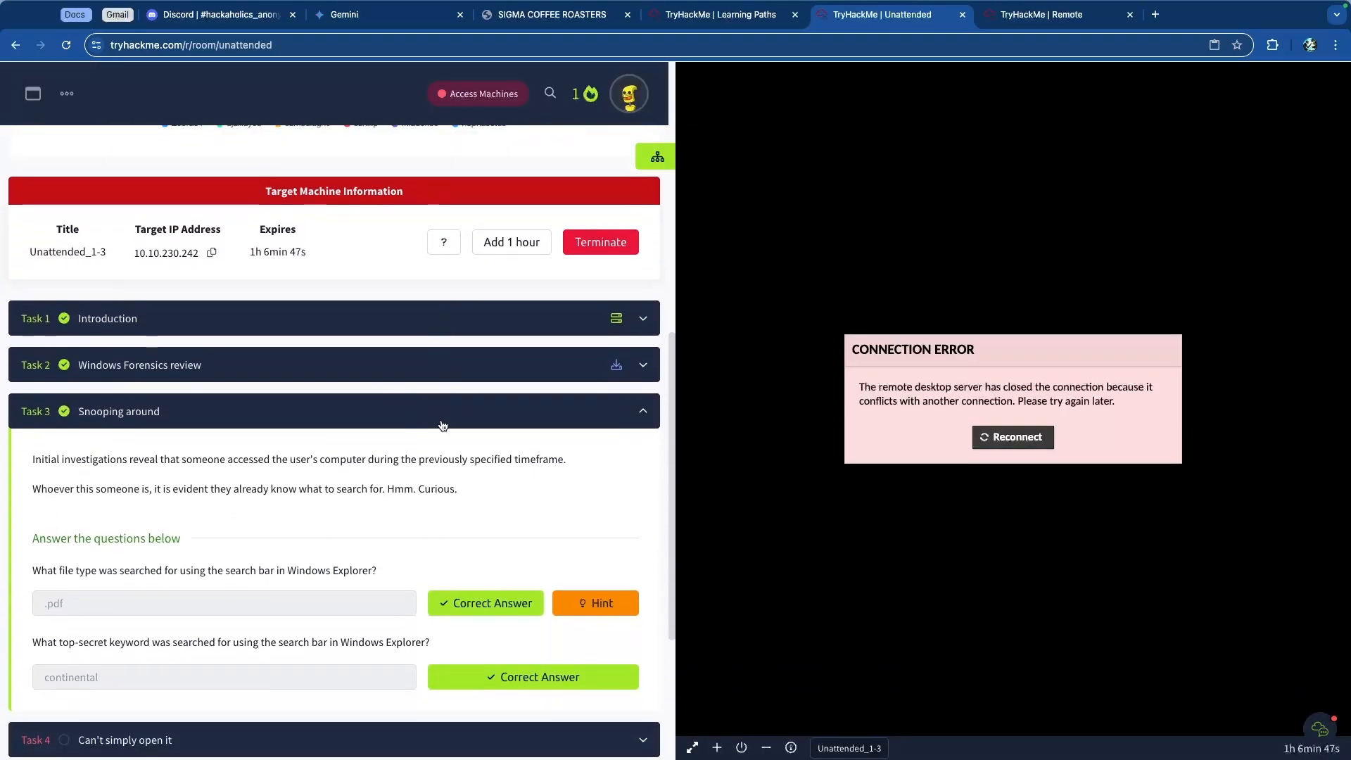
left_click(442, 422)
left_click(215, 454)
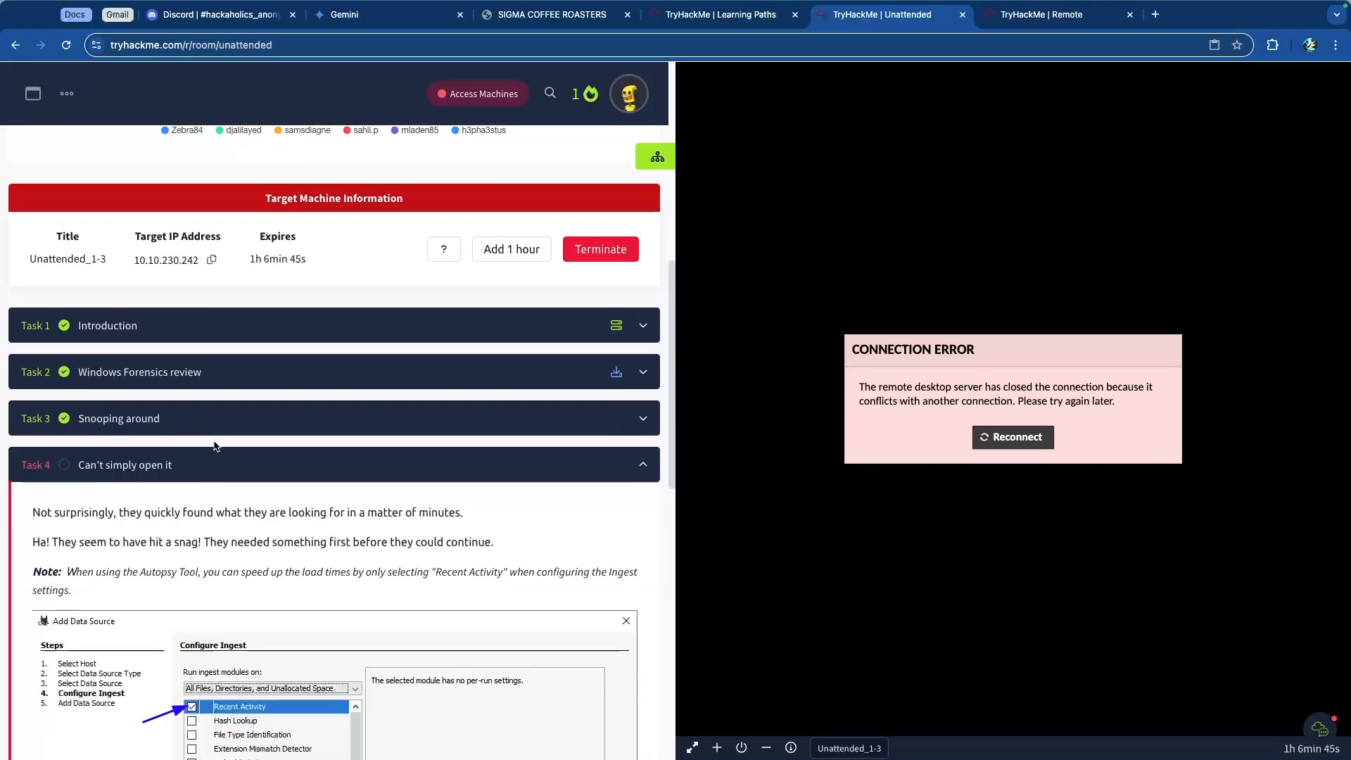
Step: Read the Task 4 description and its note about Autopsy's Recent Activity ingest setting
scroll(214, 446, "down", 4)
scroll(170, 256, "down", 1)
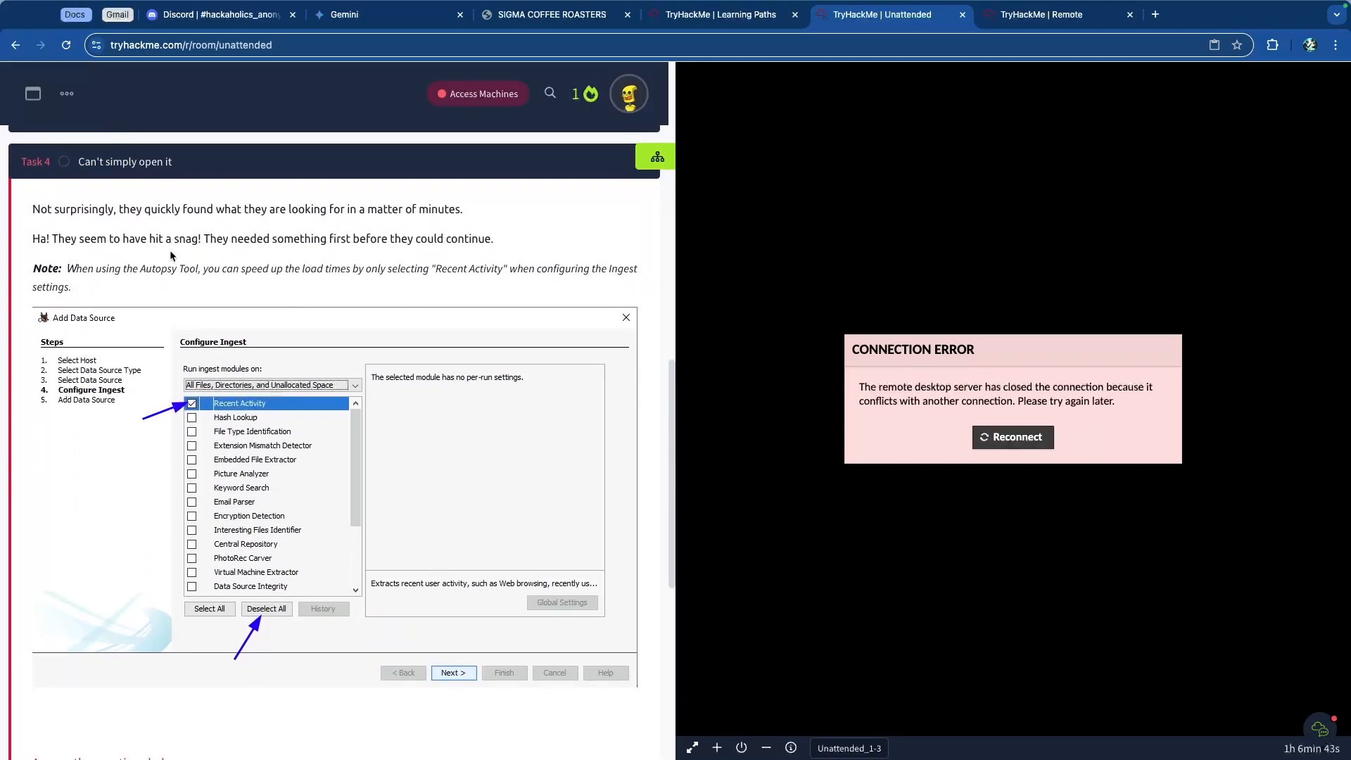
scroll(188, 239, "up", 5)
scroll(302, 265, "down", 1)
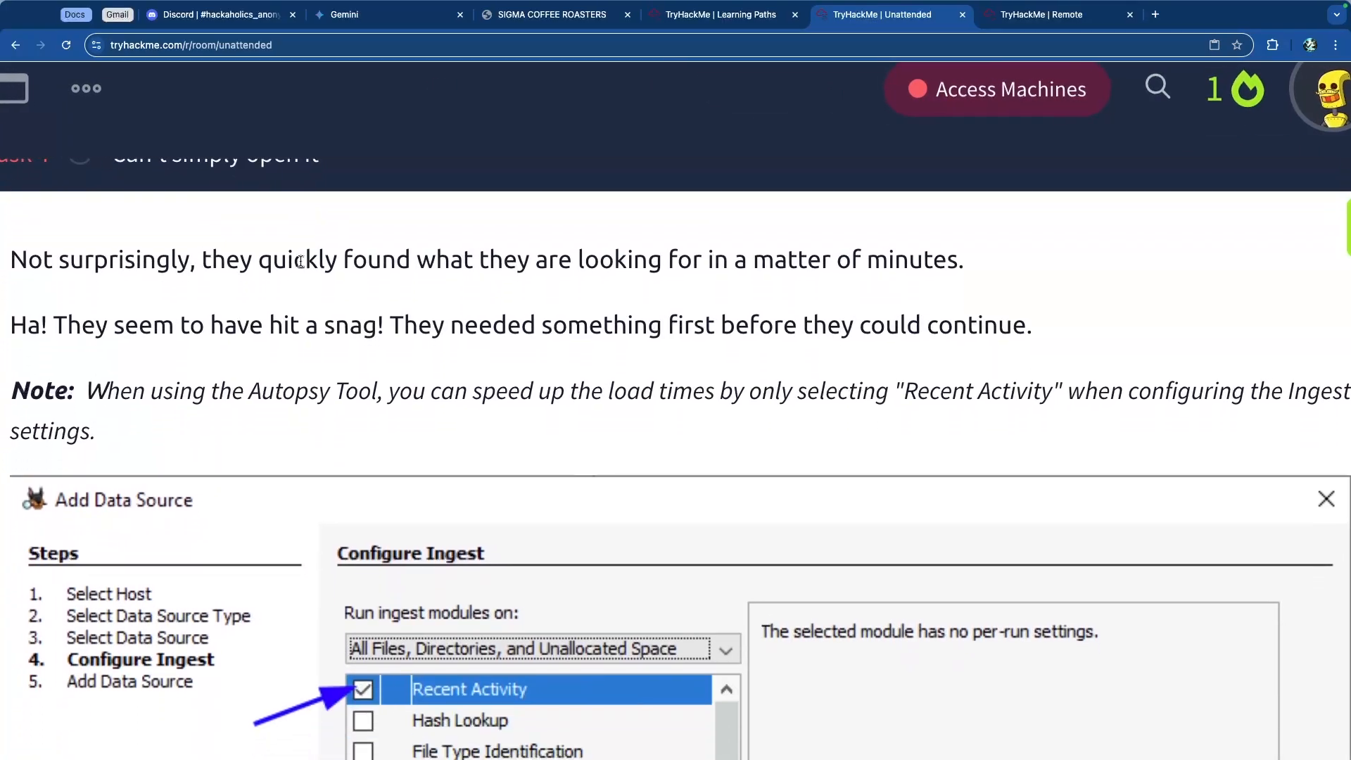
scroll(300, 261, "up", 1)
left_click_drag(49, 308, 538, 308)
key("super+Tab")
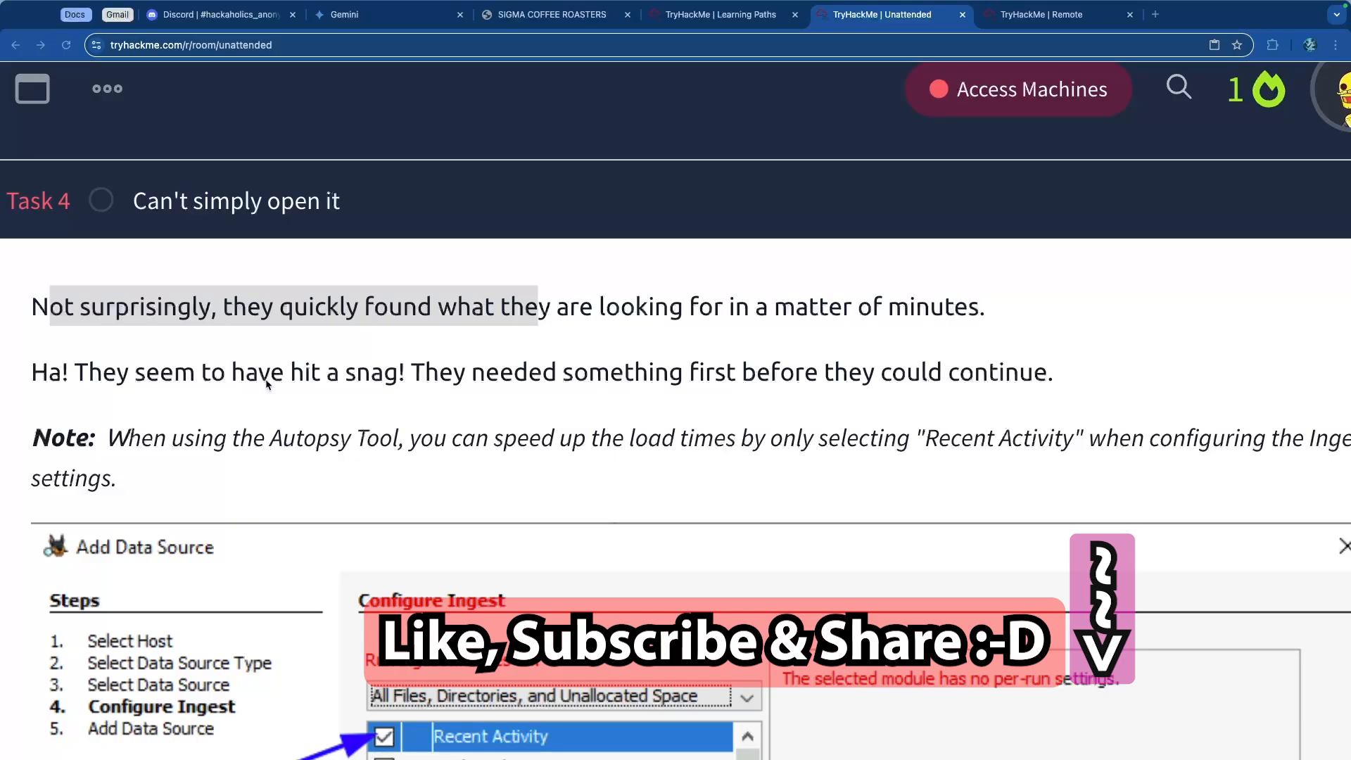
left_click(241, 378)
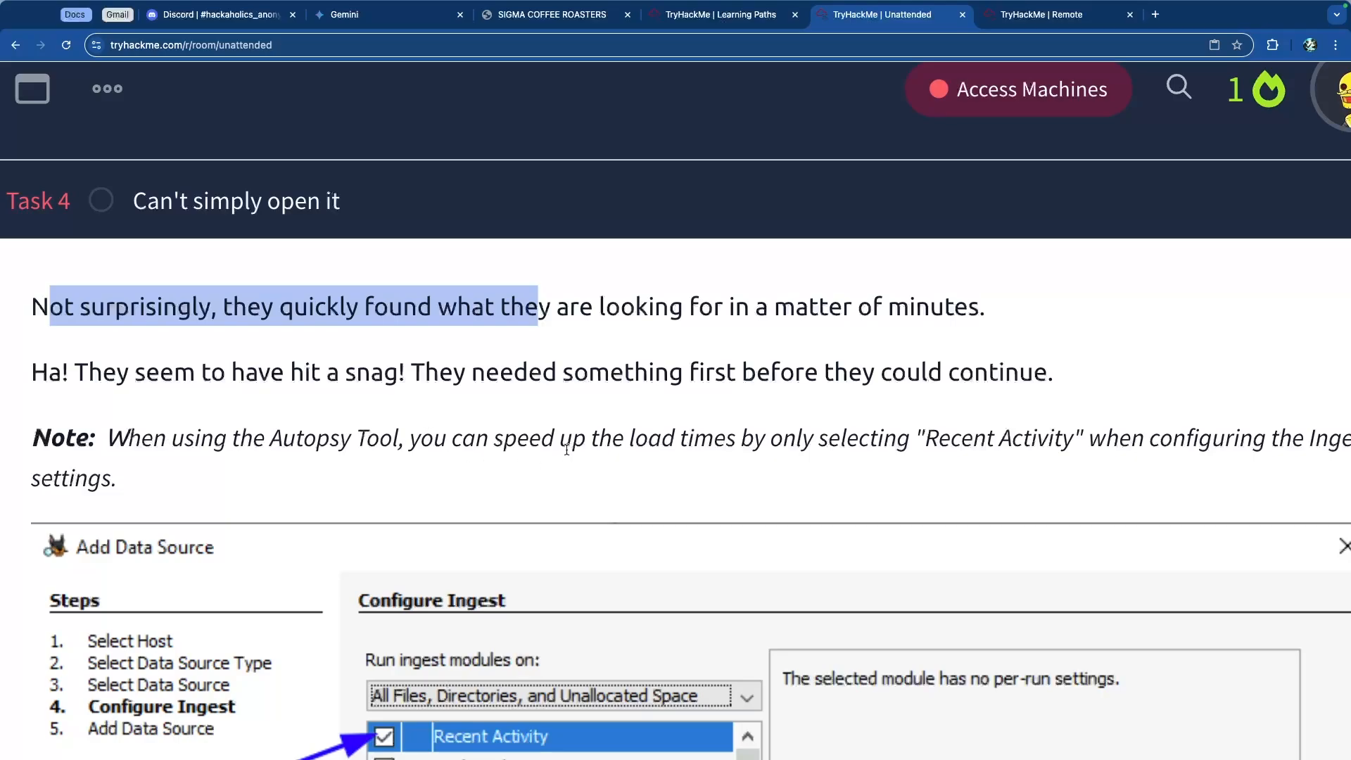
scroll(636, 435, "right", 3)
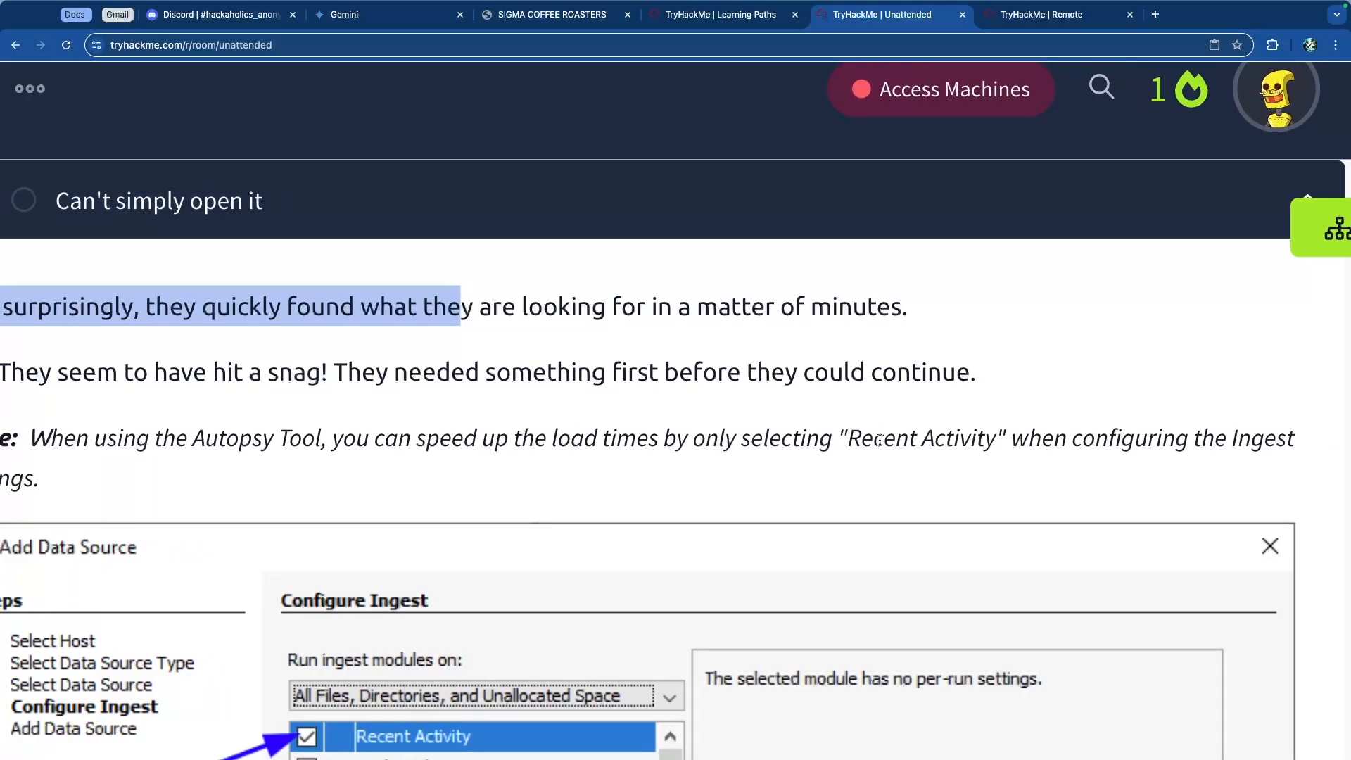
left_click_drag(877, 438, 955, 437)
scroll(880, 436, "left", 3)
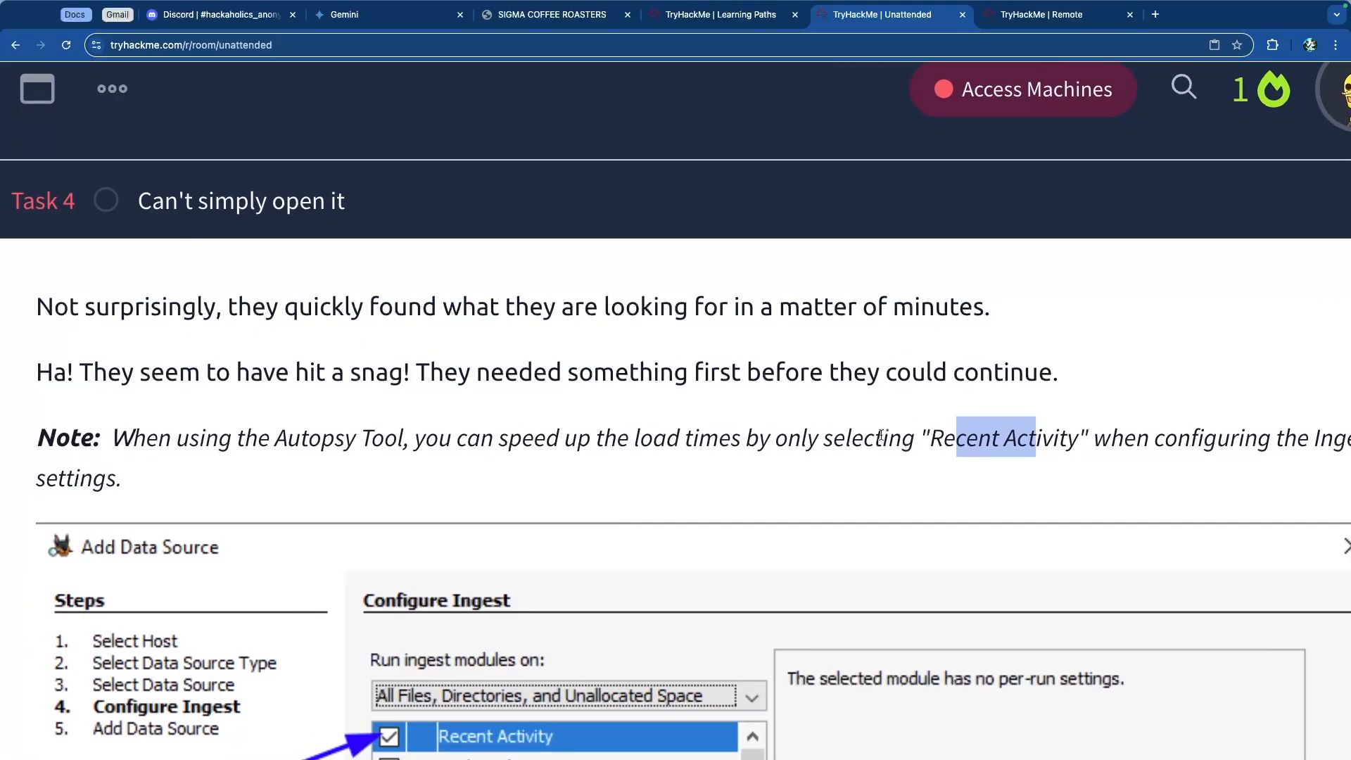
Step: Minimize Registry Explorer on the remote desktop and launch Autopsy
left_click(588, 440)
scroll(489, 447, "down", 5)
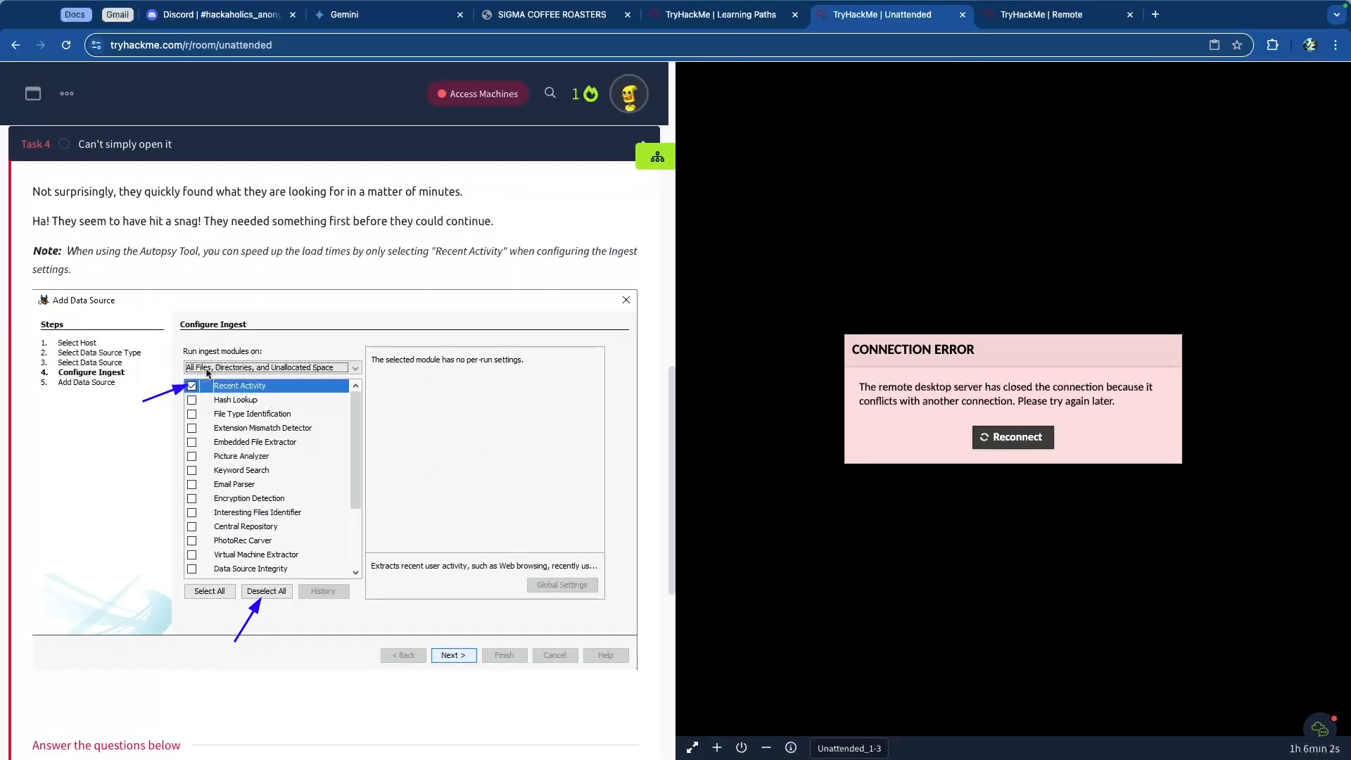
key("ctrl+Tab")
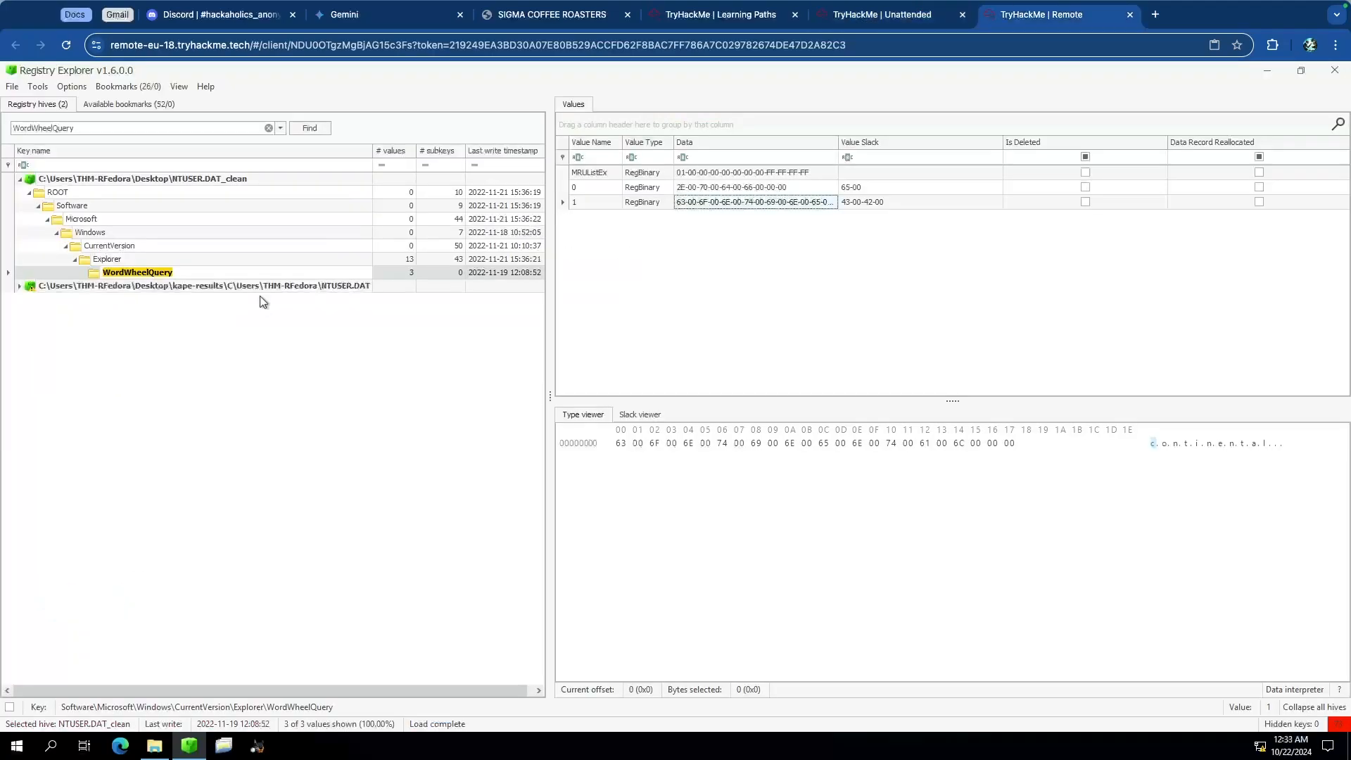
left_click(1266, 73)
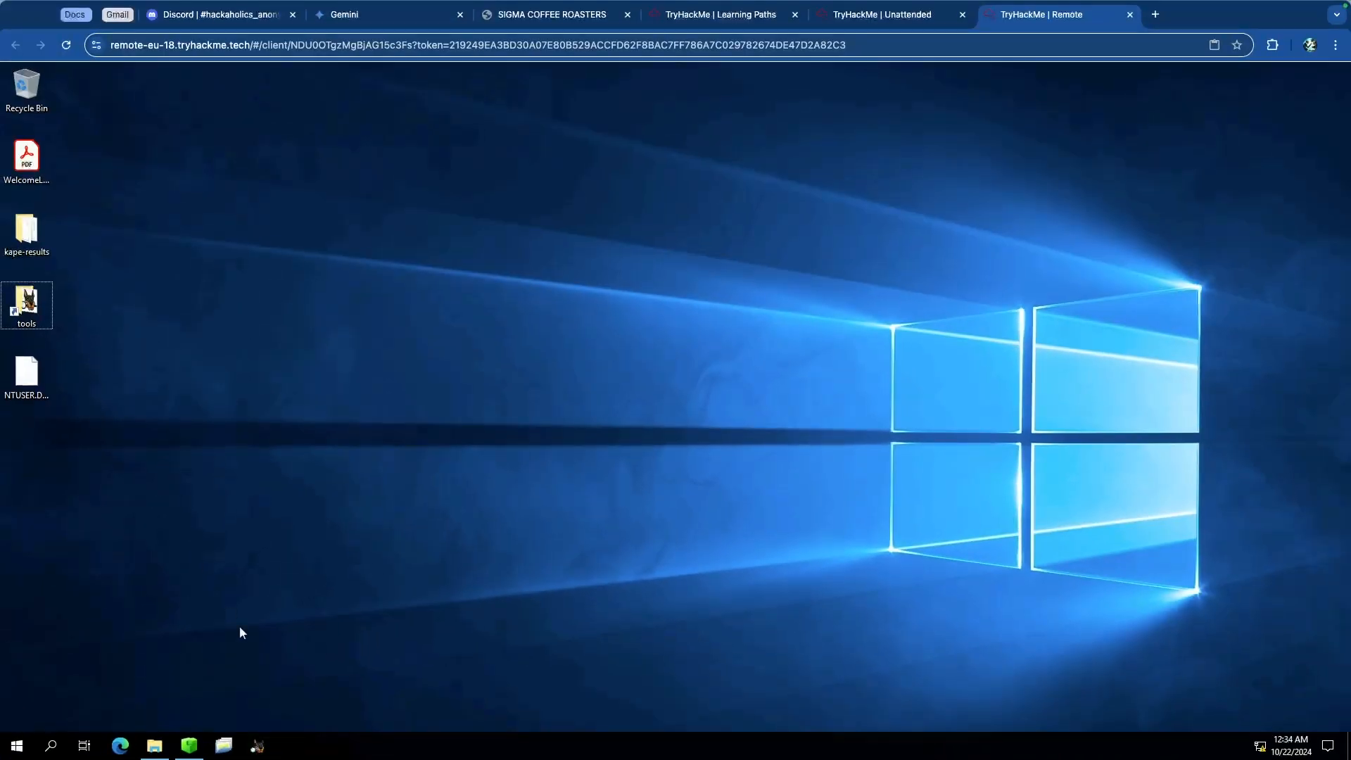
left_click(259, 747)
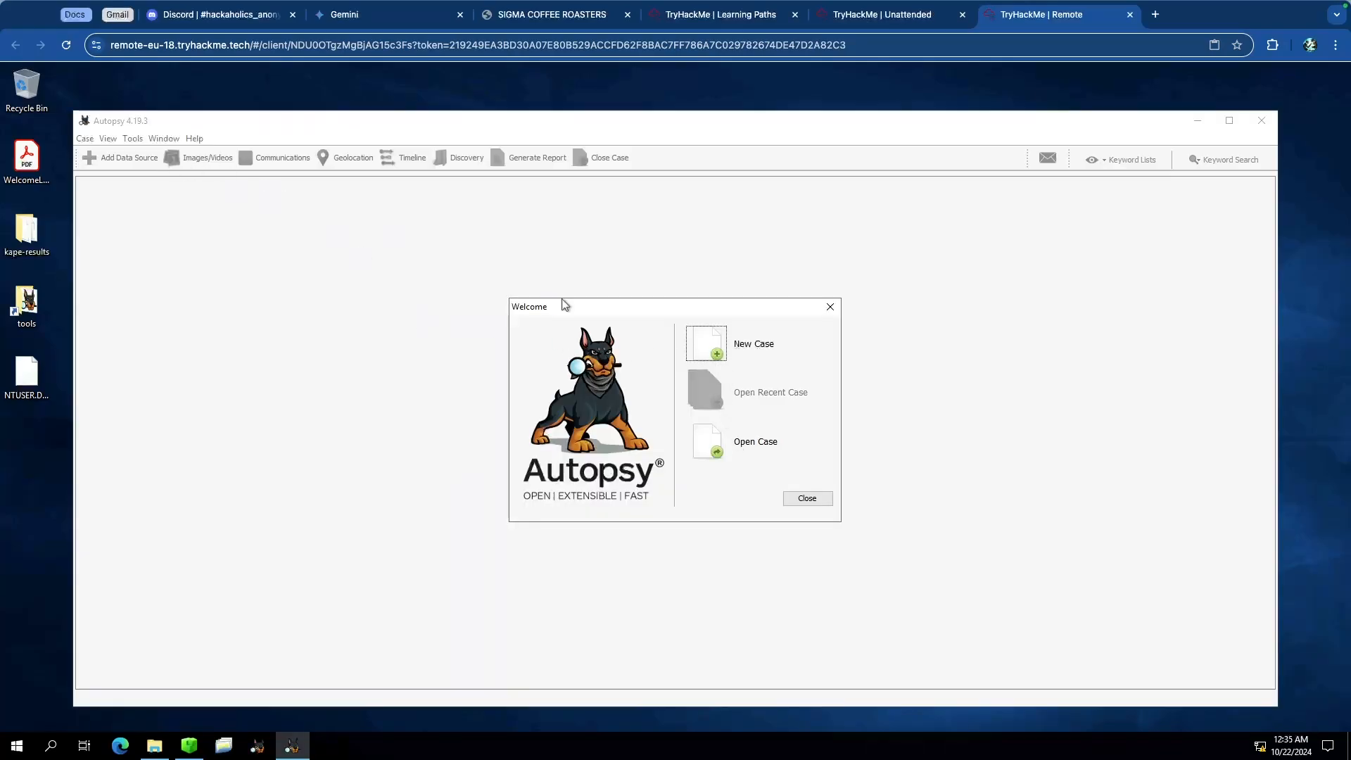
Step: Start a new Autopsy case named Unattended
left_click(704, 343)
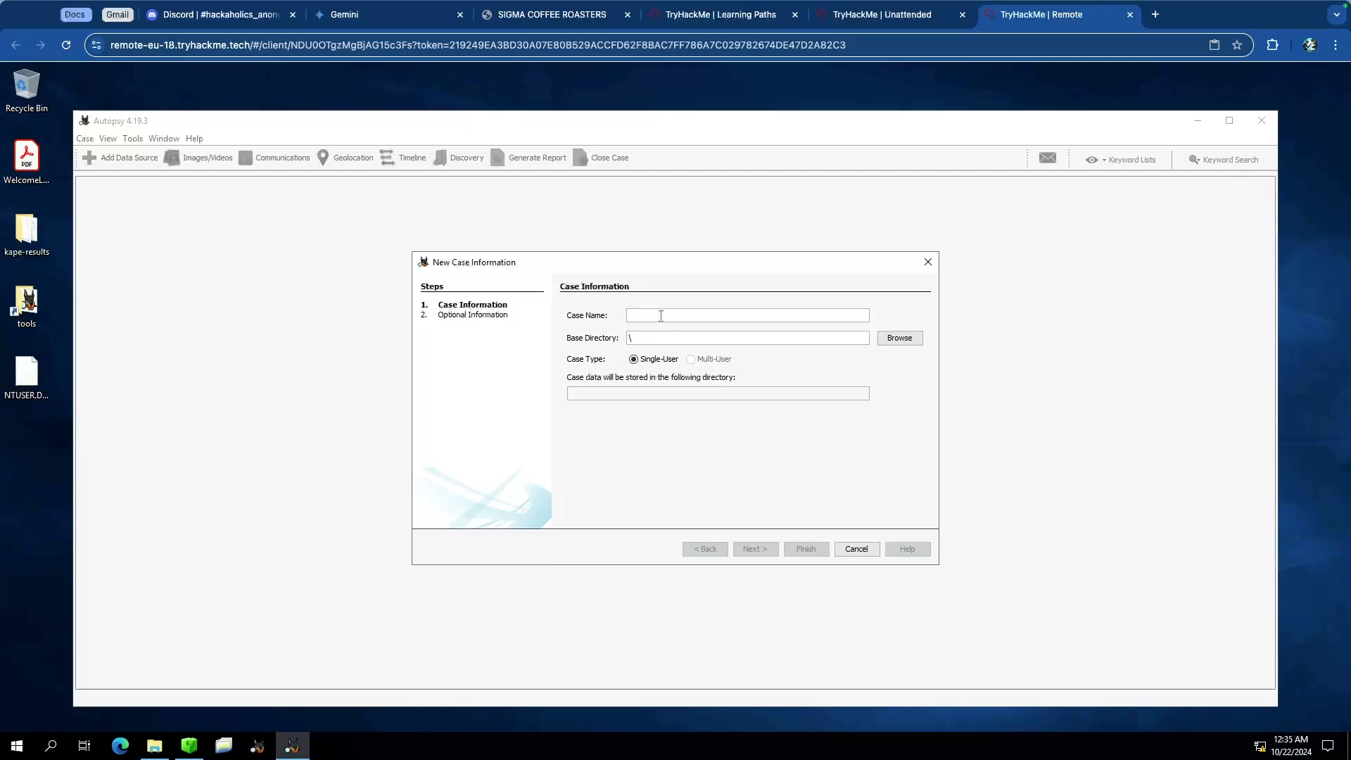
type("Unattended")
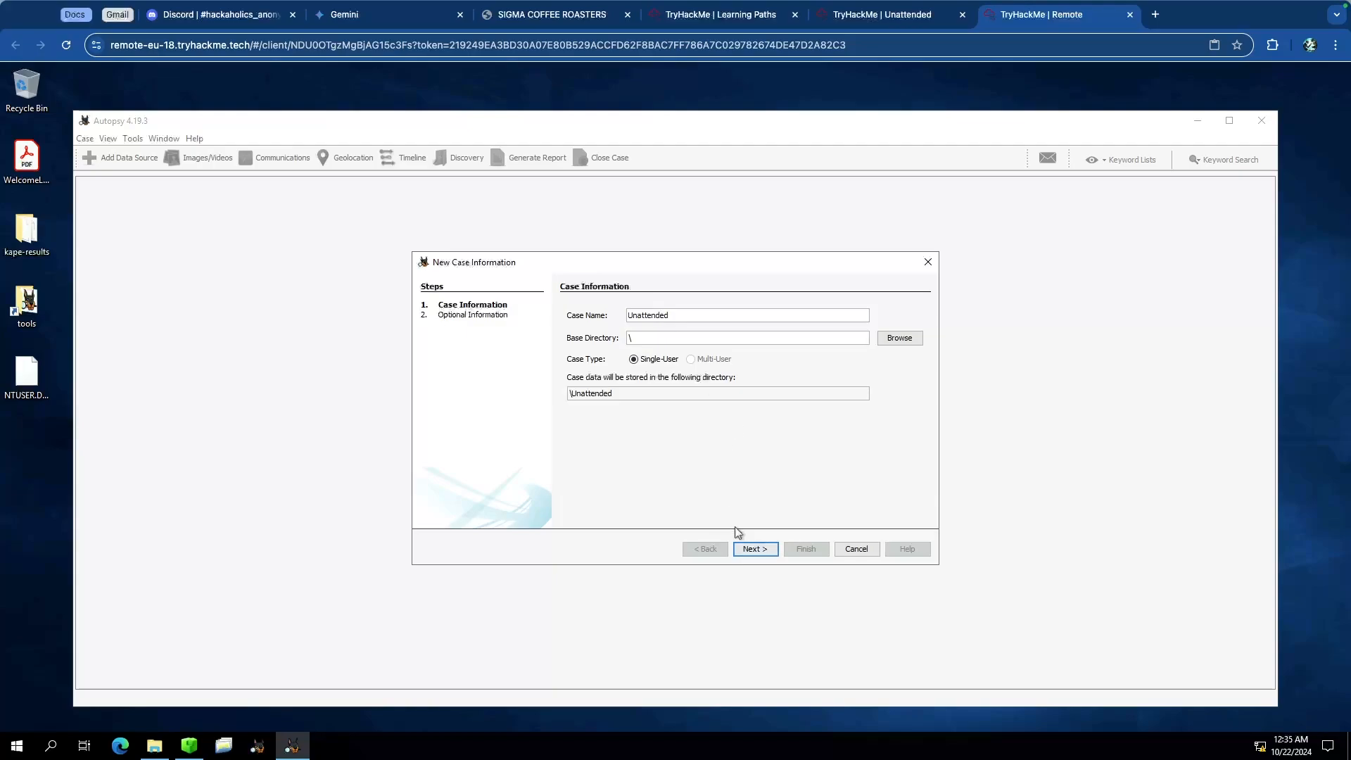
left_click(758, 554)
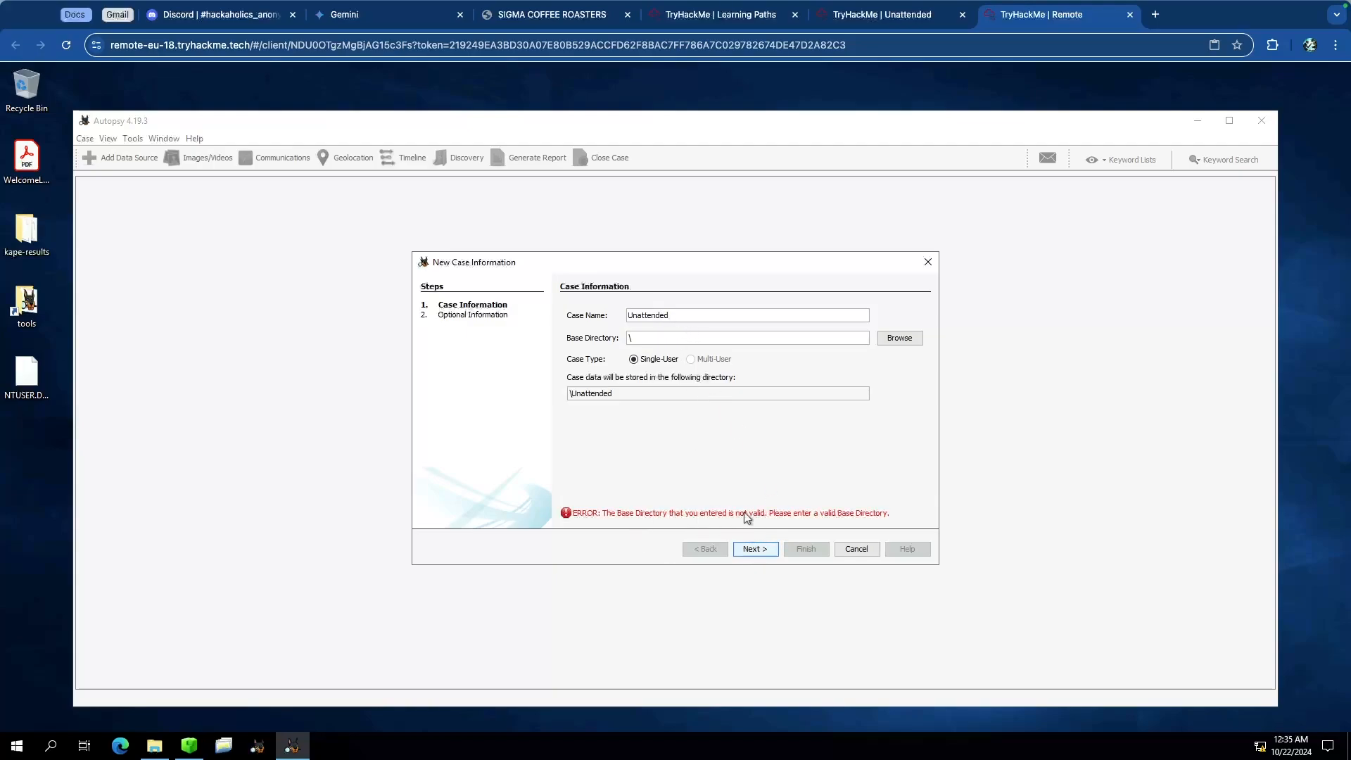
Step: Set the case base directory to the THM-RFedora Desktop folder and finish creating the case
left_click(899, 338)
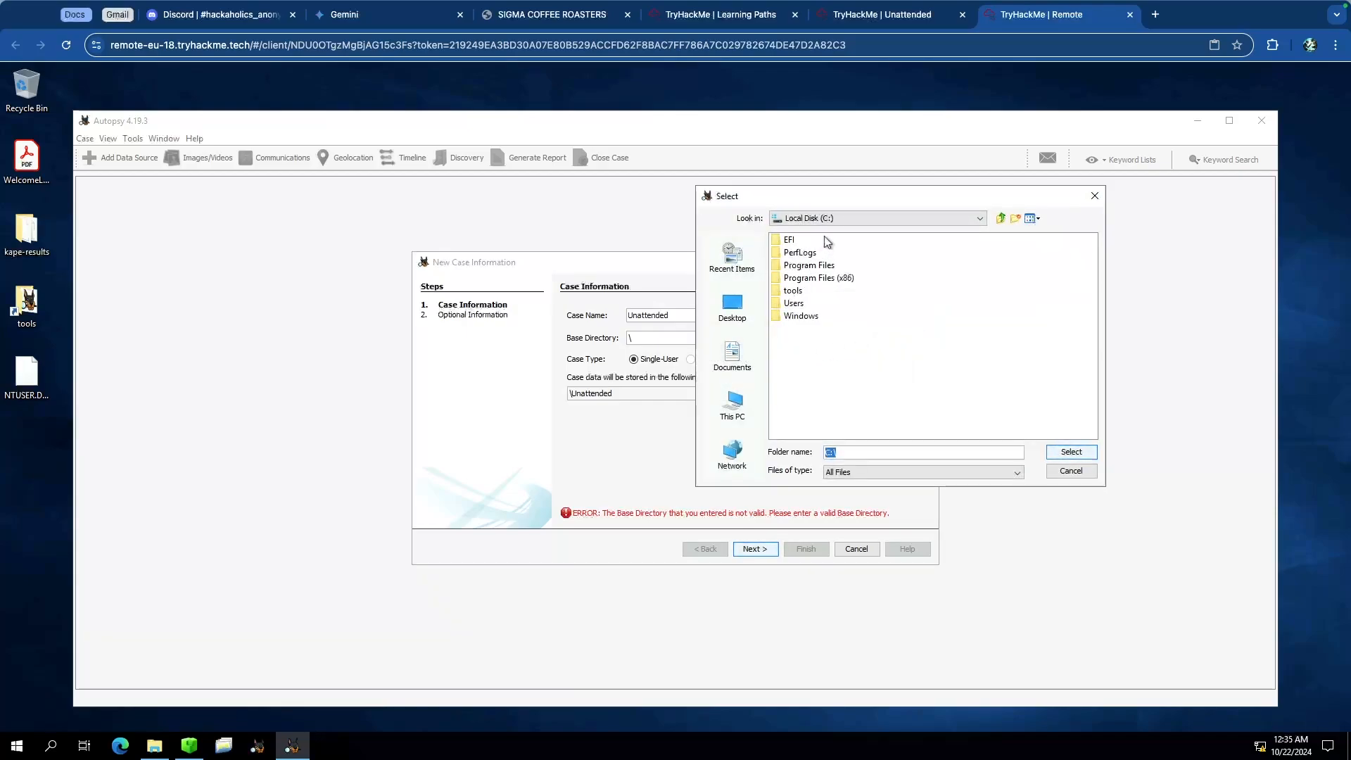
double_click(792, 303)
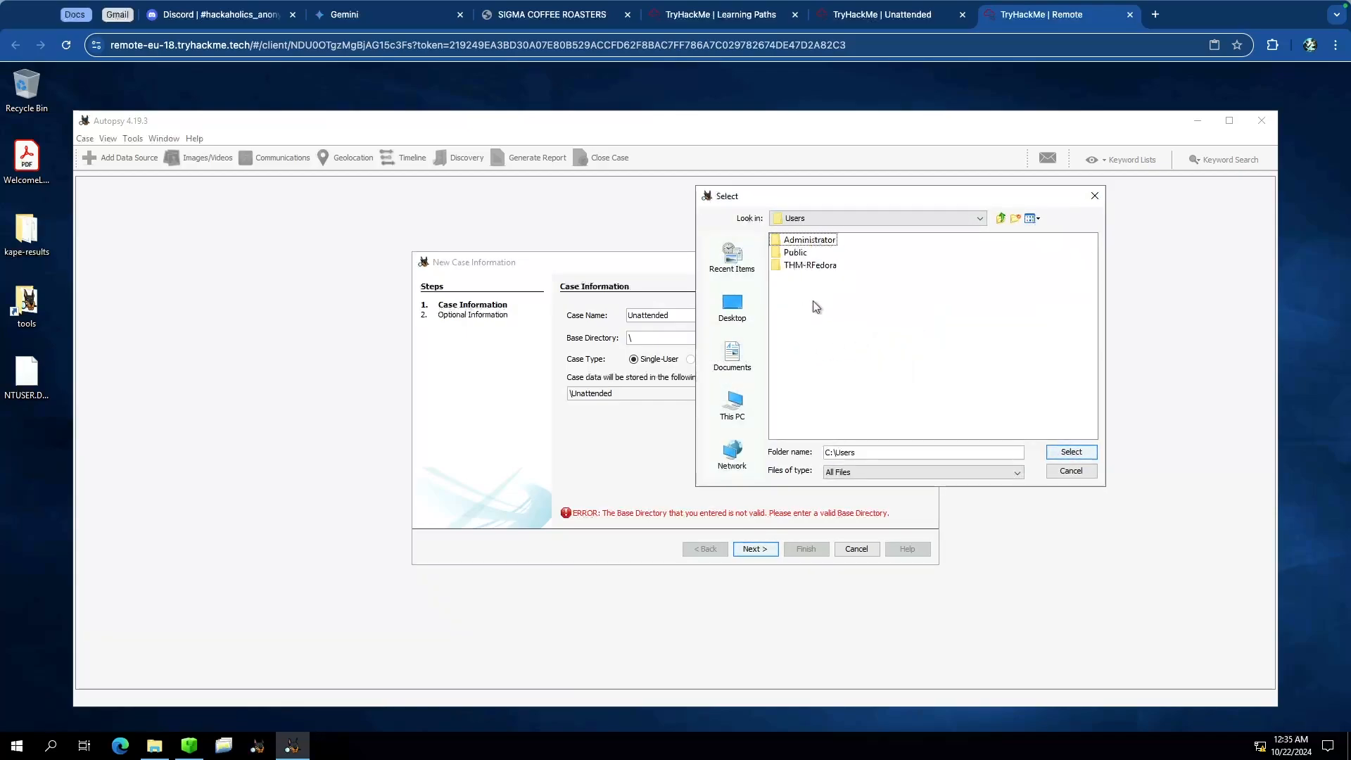
double_click(827, 265)
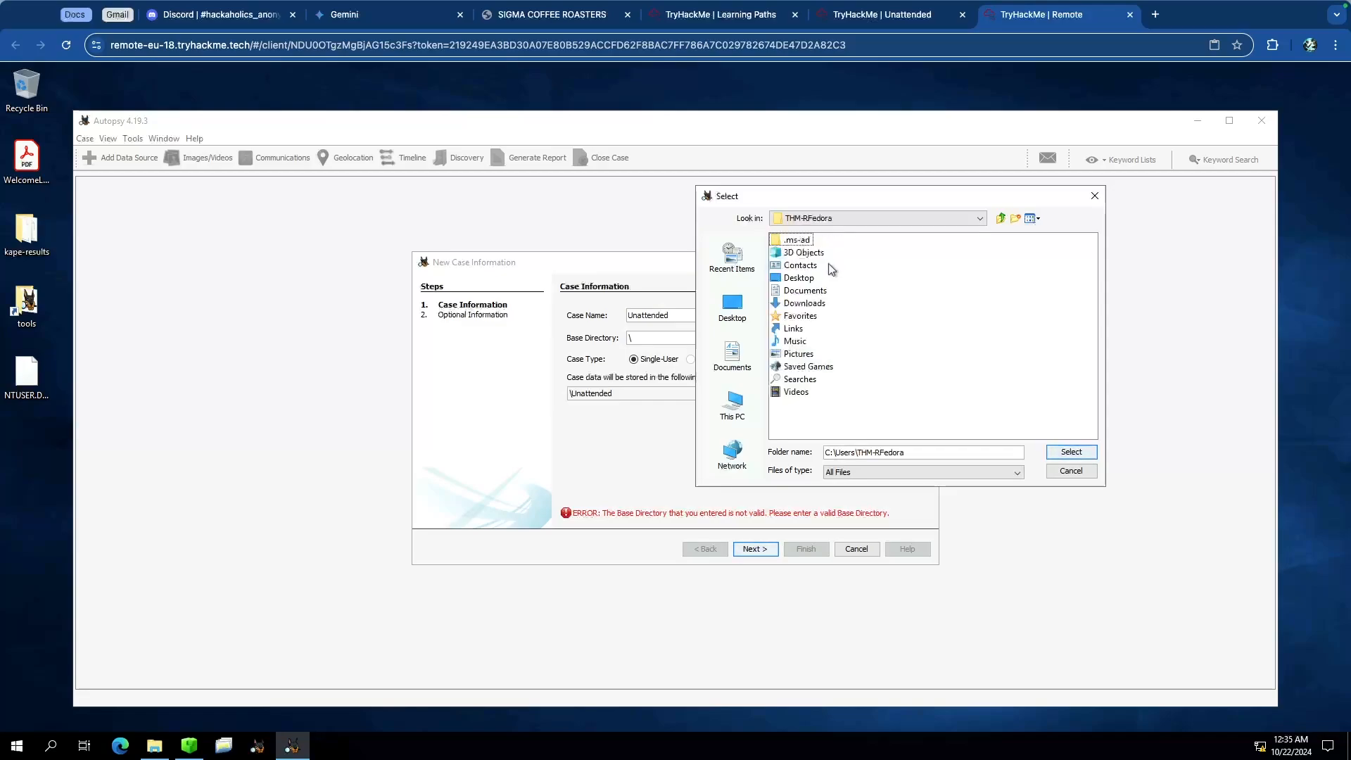
left_click(806, 280)
left_click(1069, 452)
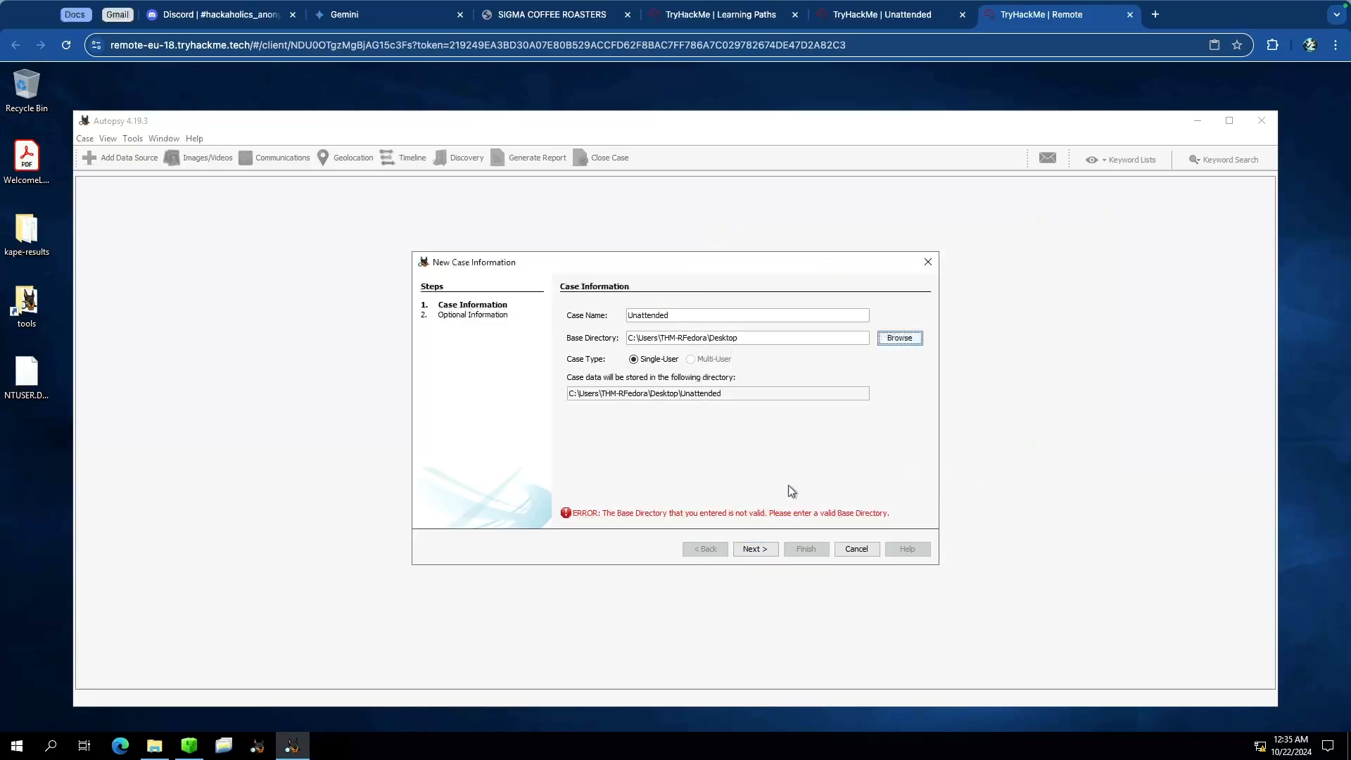
left_click(750, 547)
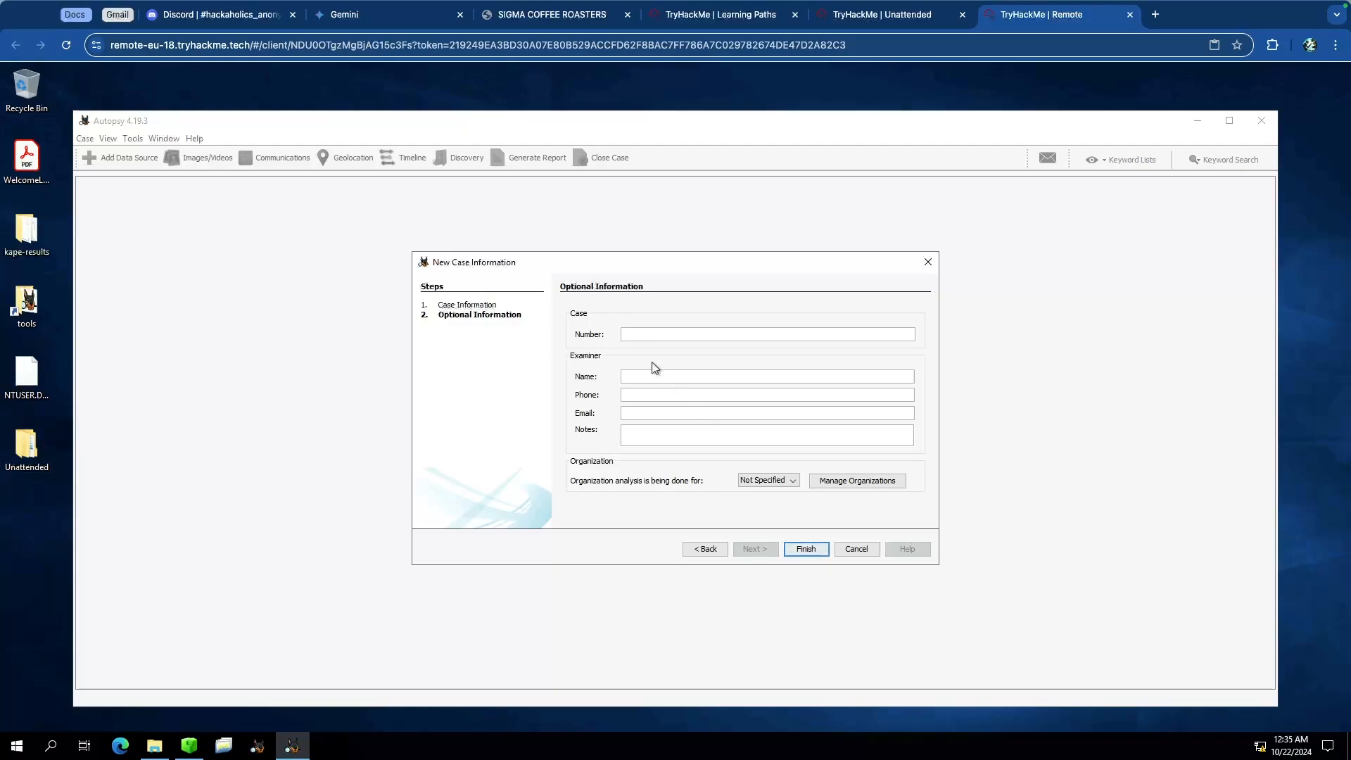
left_click(802, 548)
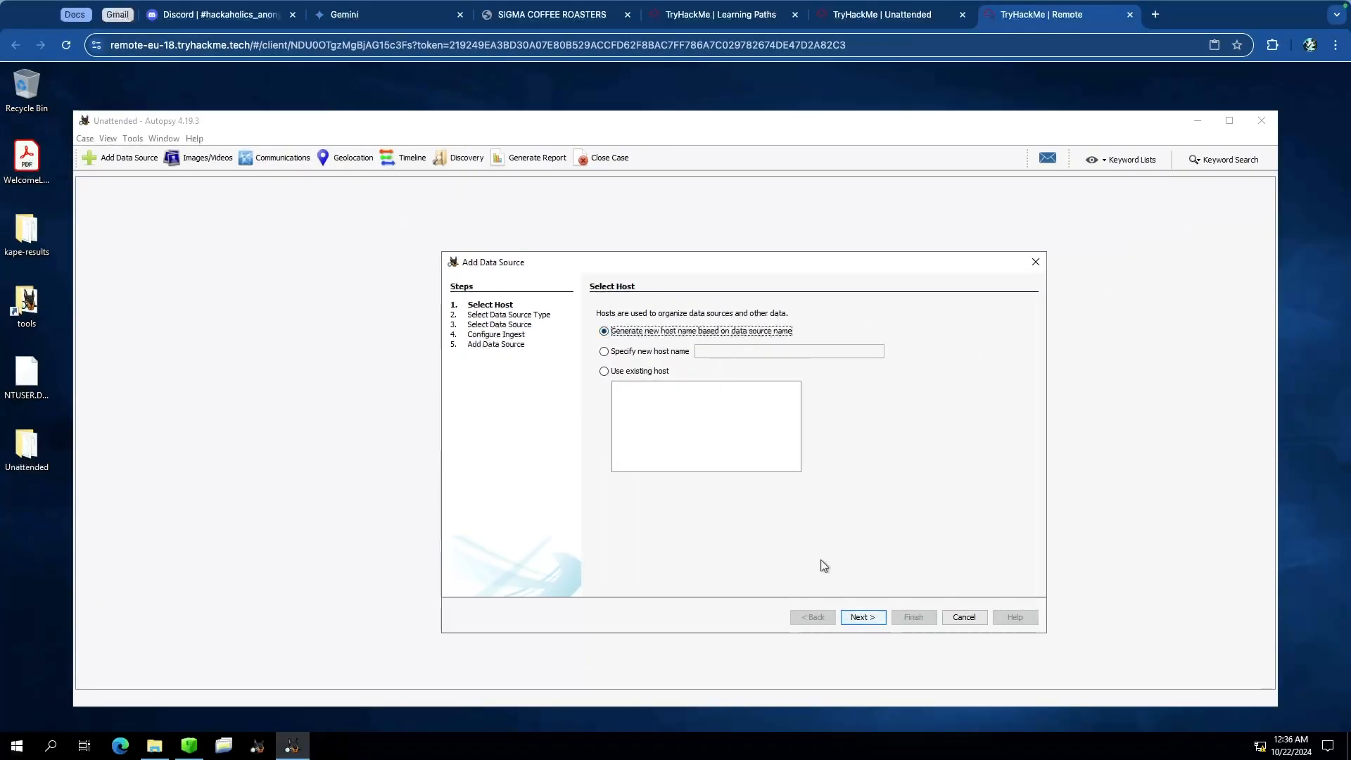
Step: Keep the default host and choose Logical Files as the data source type
left_click(859, 616)
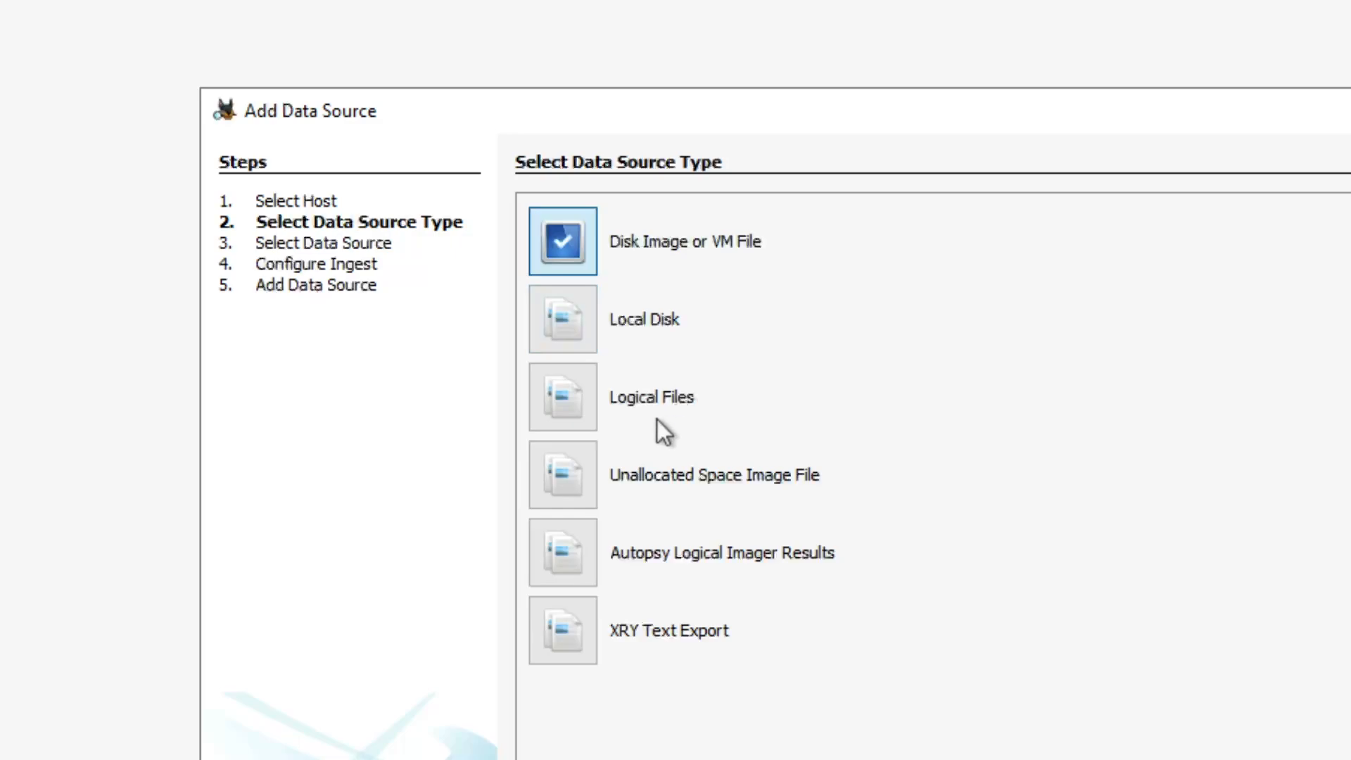
left_click(585, 397)
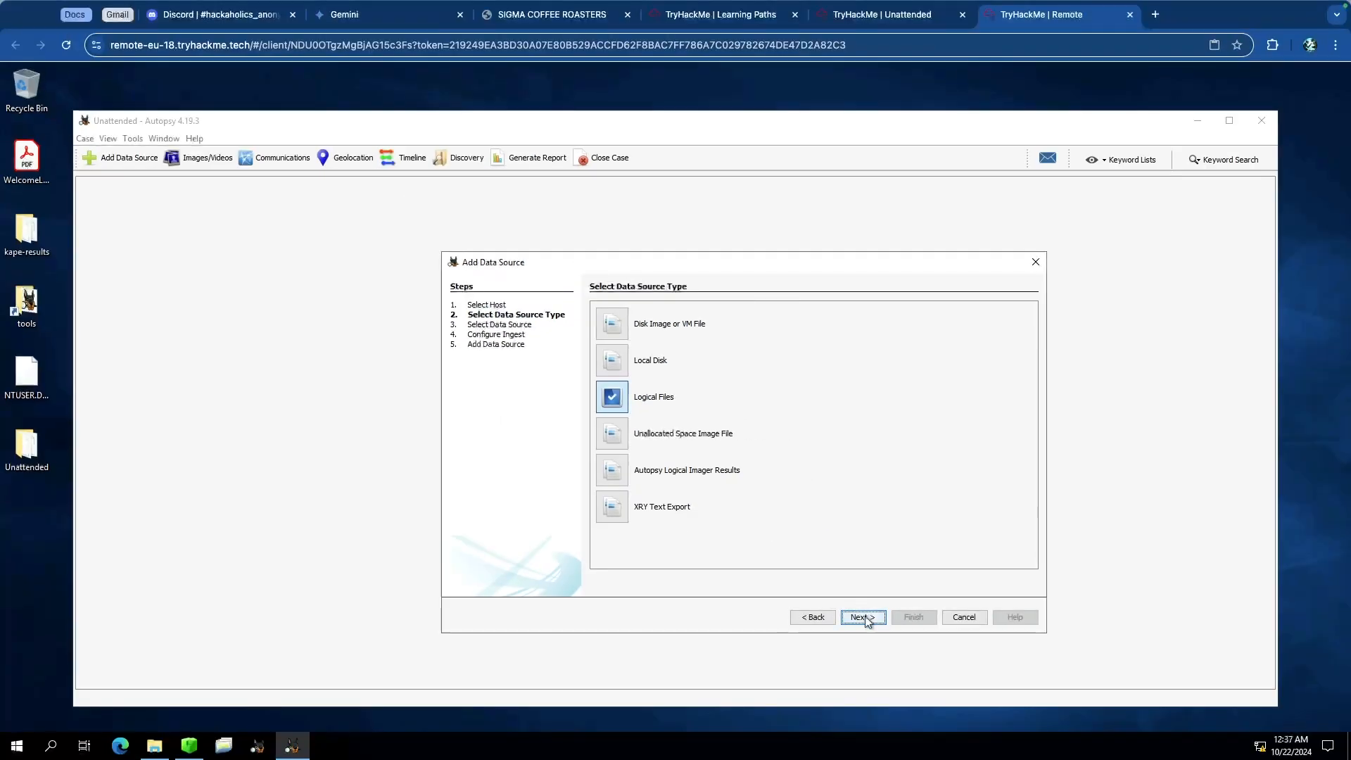
left_click(864, 617)
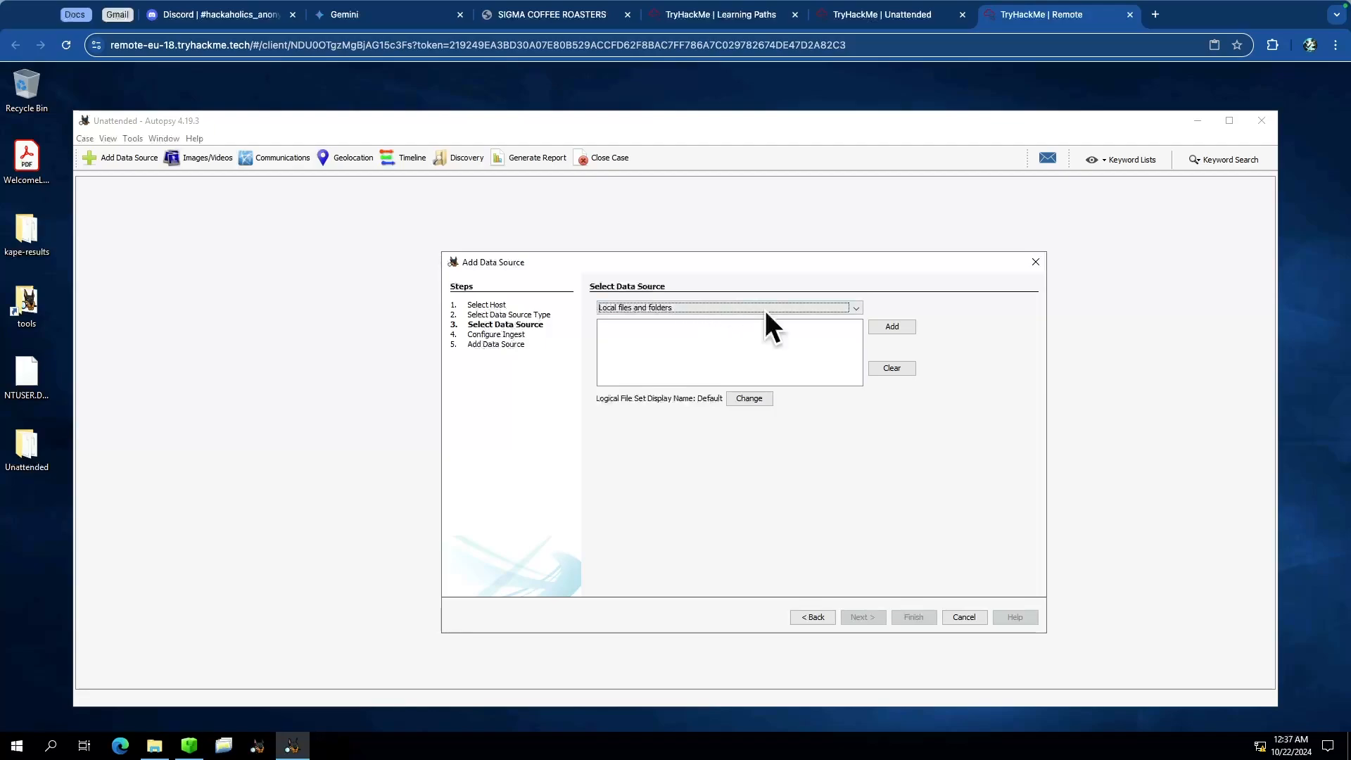
Step: Add the C folder inside kape-results on the Desktop as the local files data source
left_click(891, 326)
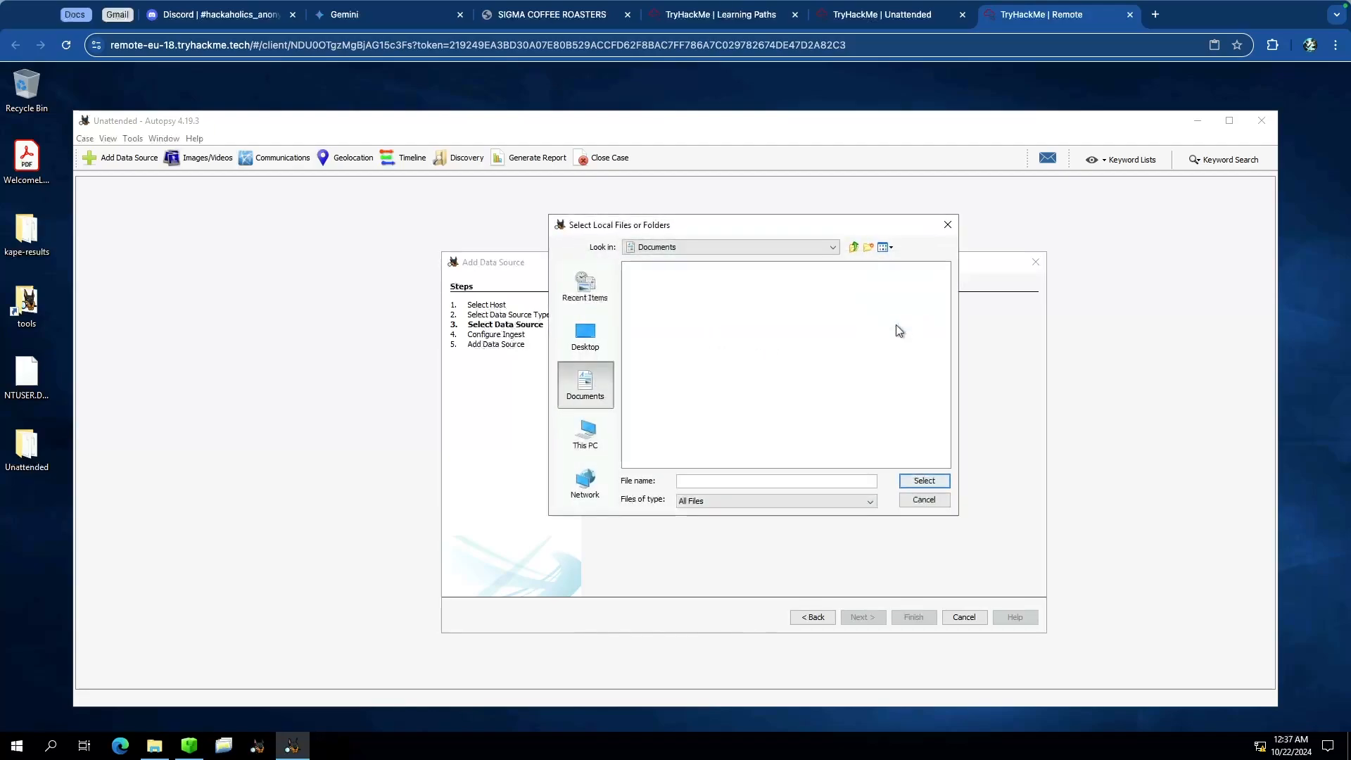
left_click(588, 345)
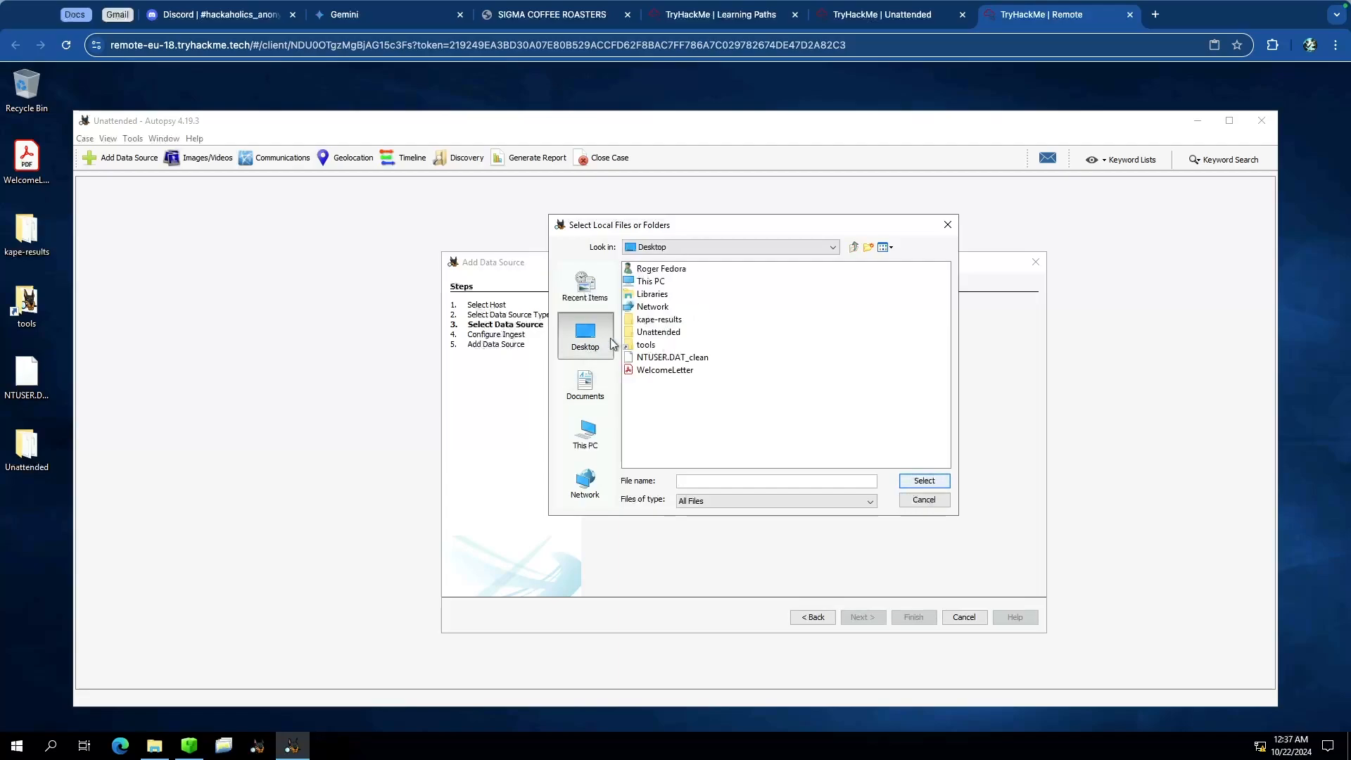
double_click(658, 325)
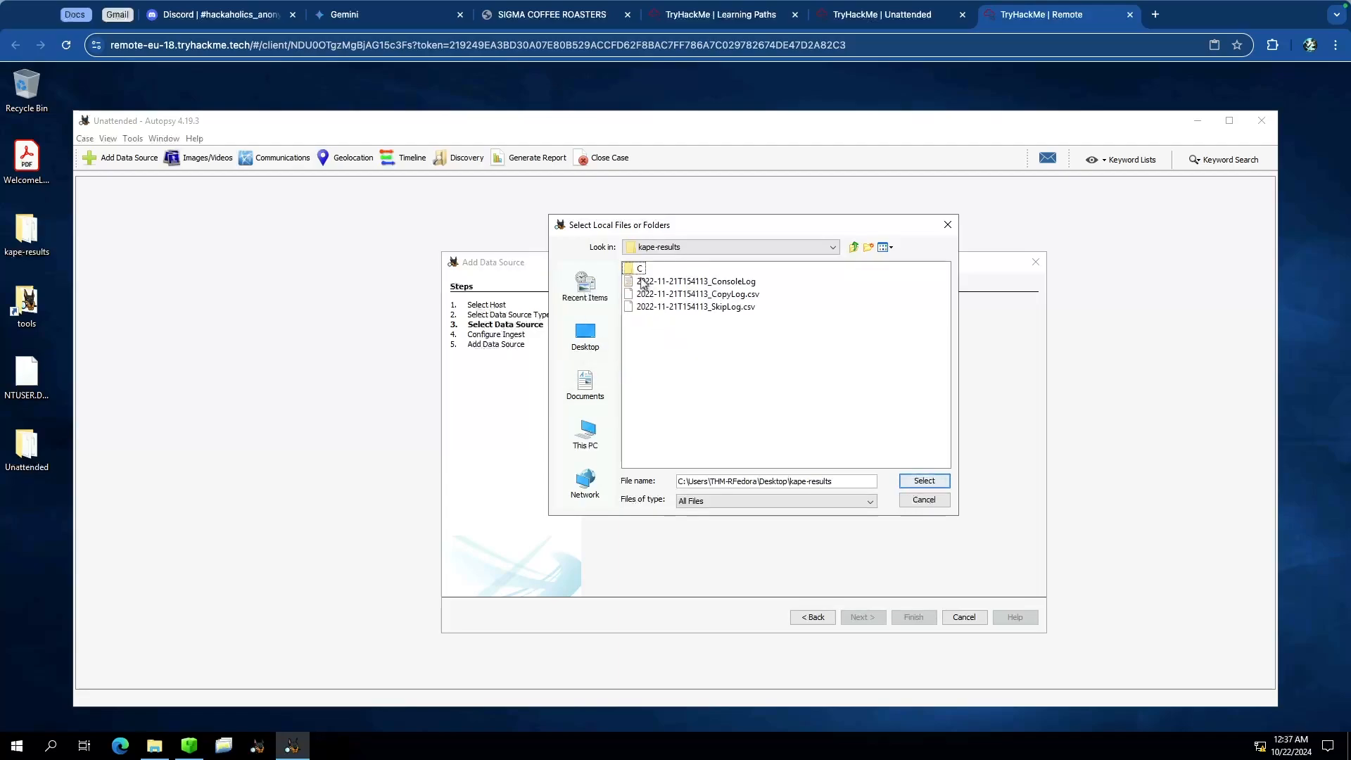
double_click(638, 270)
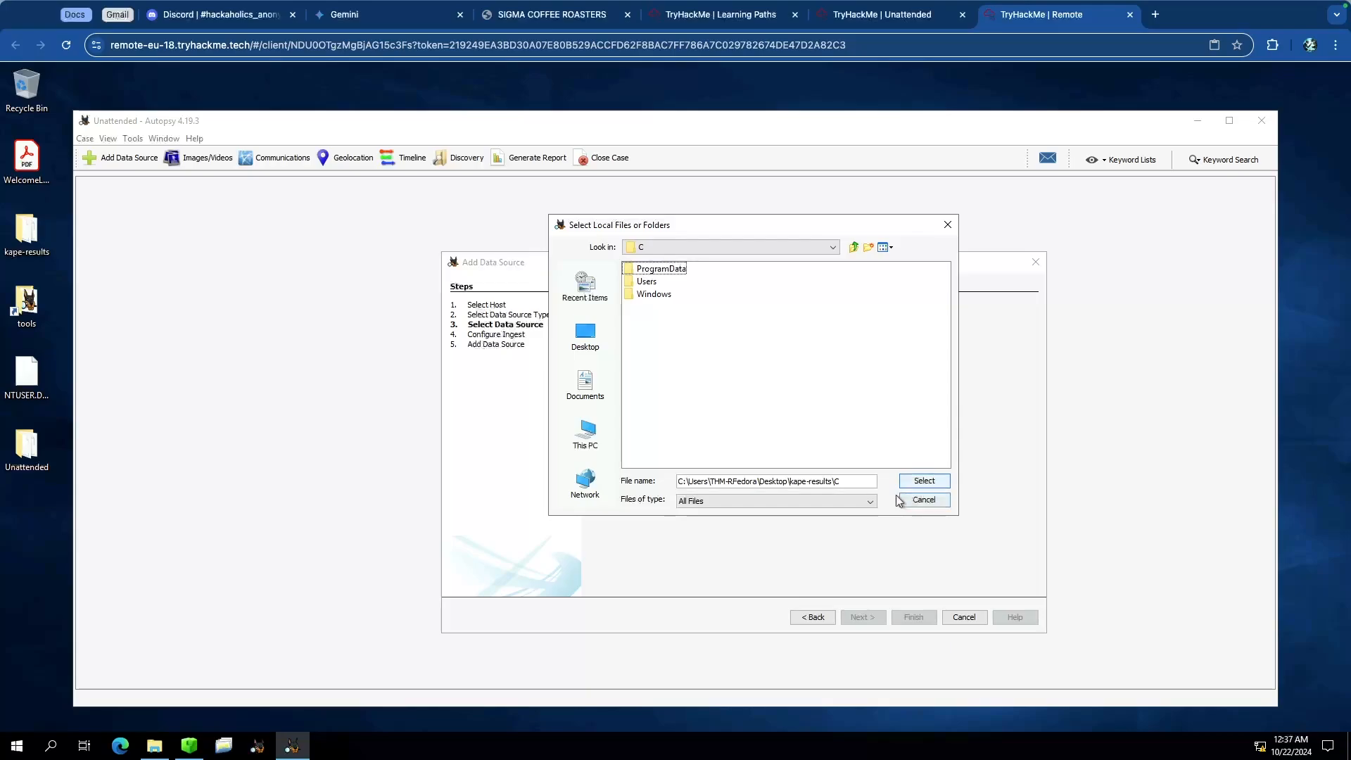
left_click(853, 248)
left_click(640, 269)
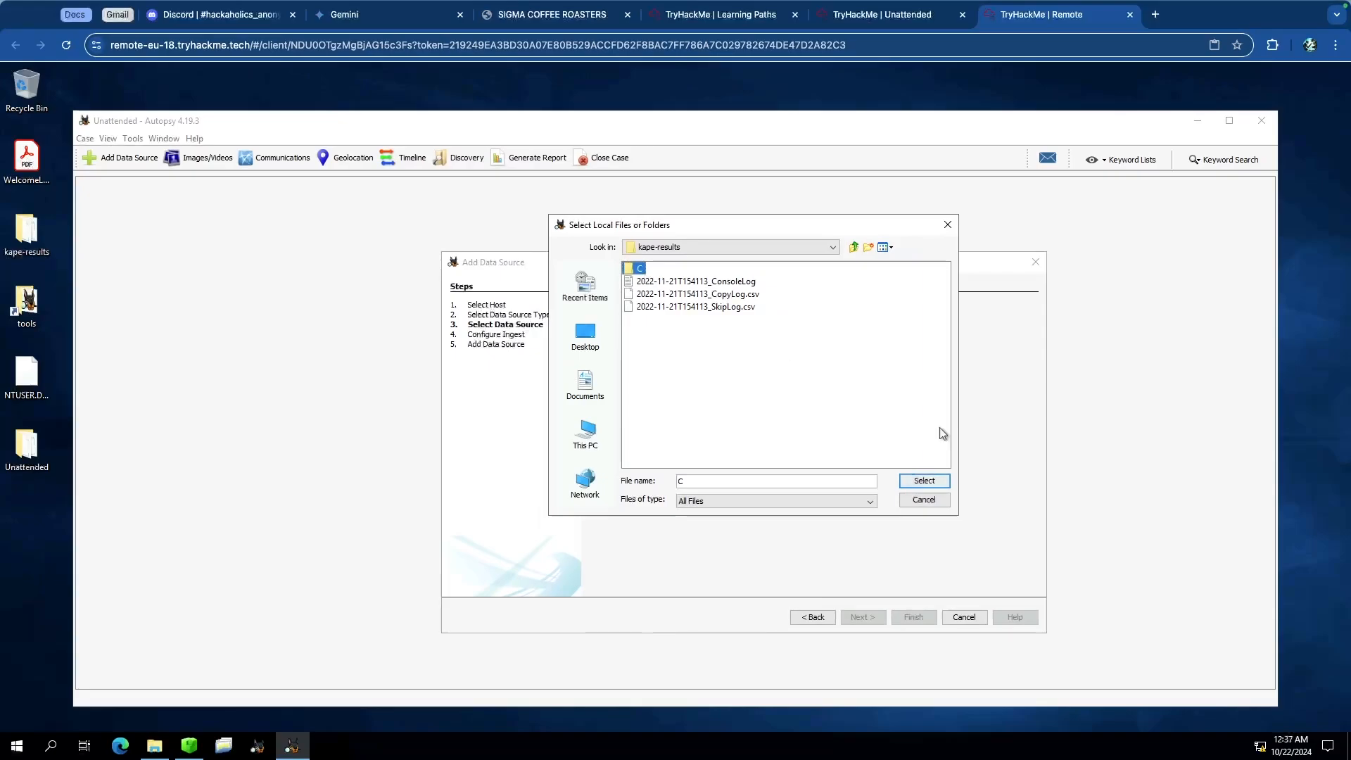
left_click(991, 531)
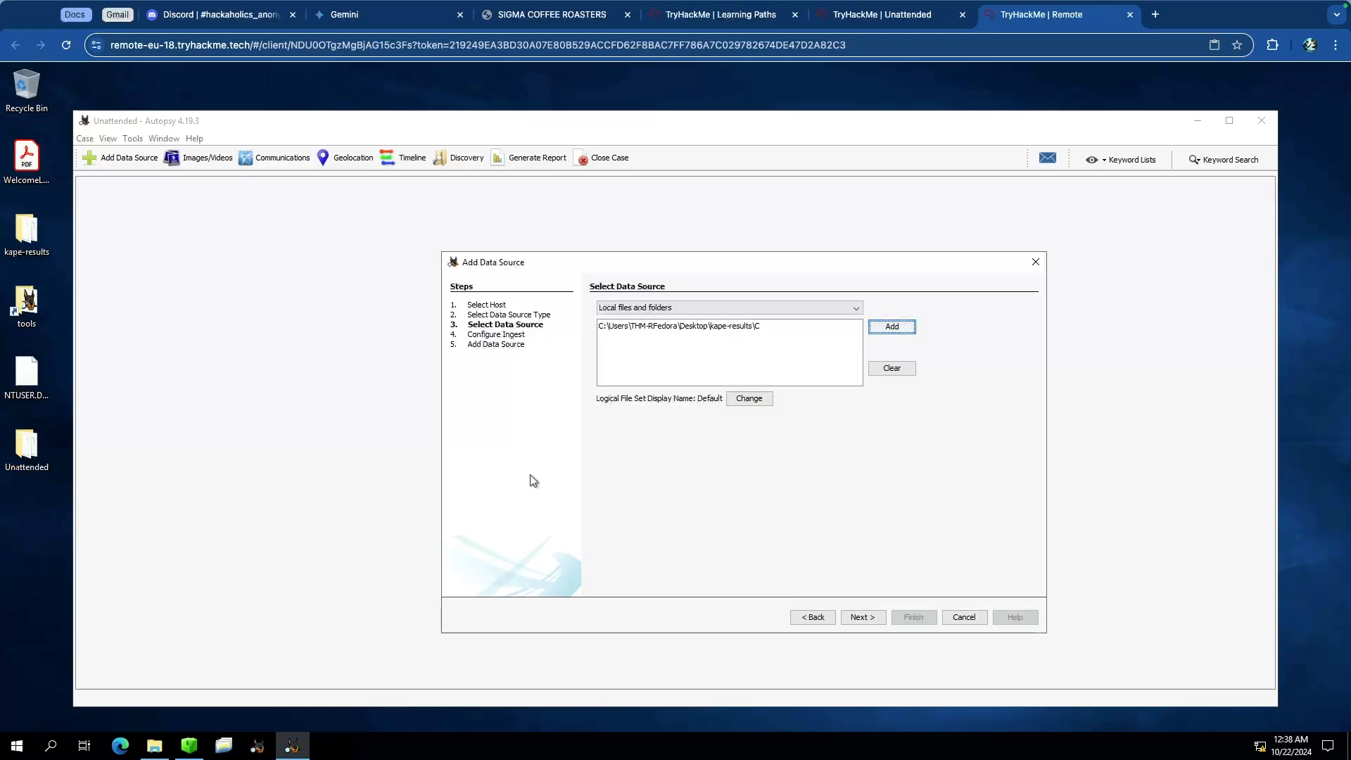
left_click(873, 619)
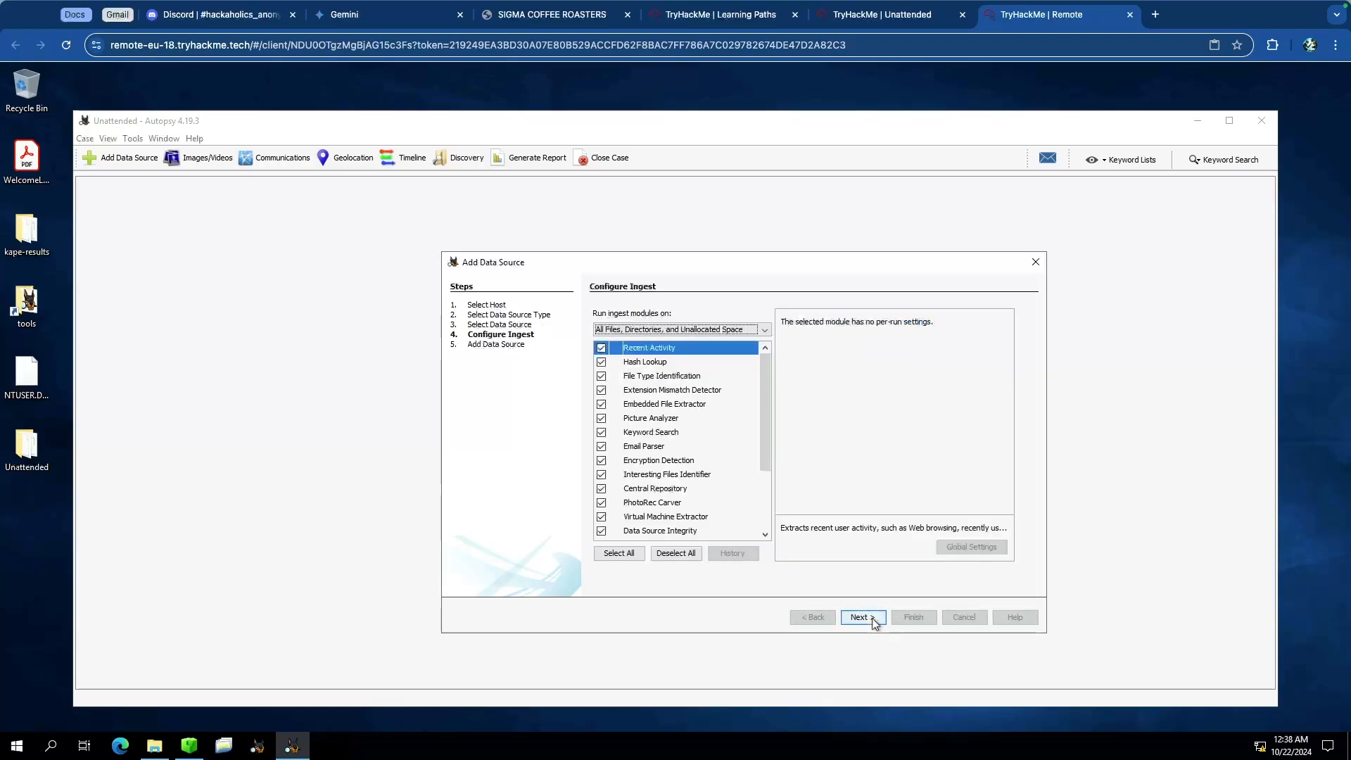
Step: Run only the Recent Activity ingest module on the data source, as the task note advises
key("ctrl+shift+Tab")
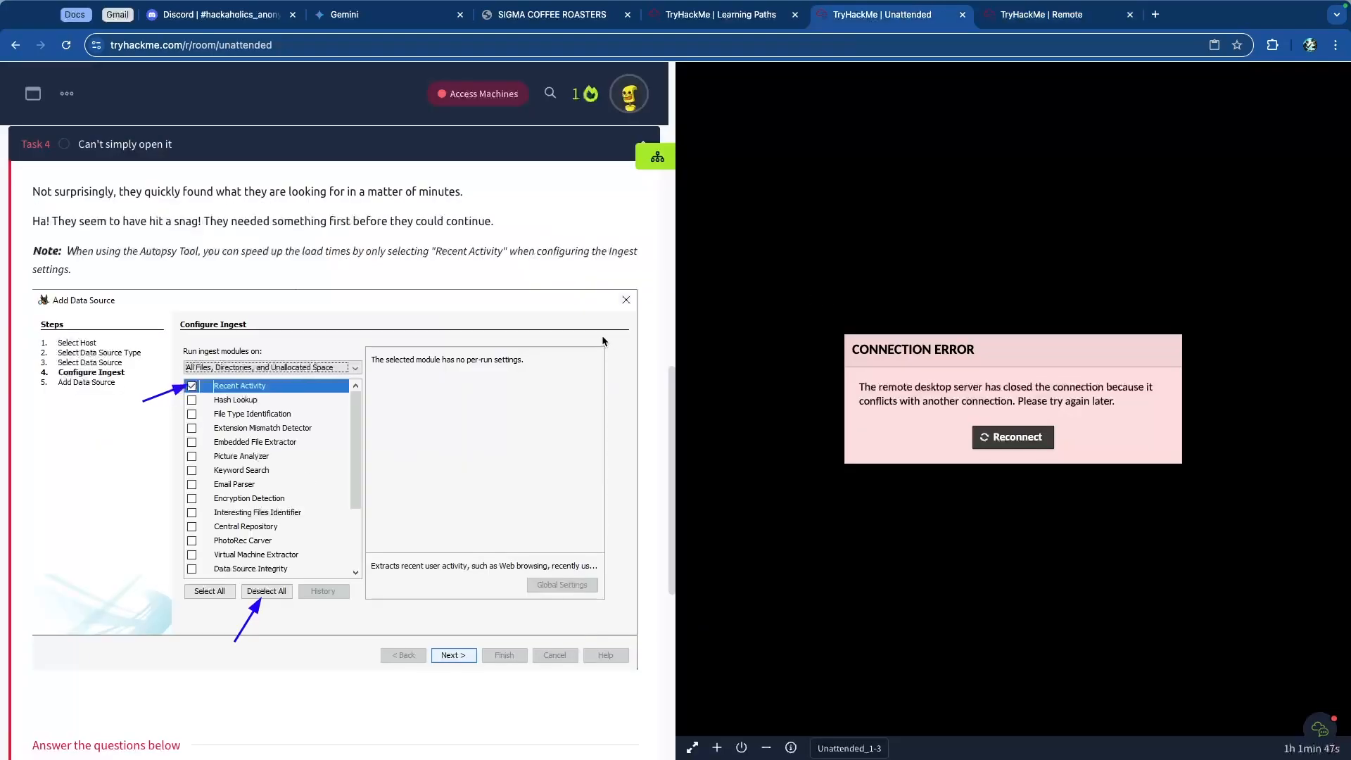
left_click_drag(136, 254, 428, 254)
left_click(385, 258)
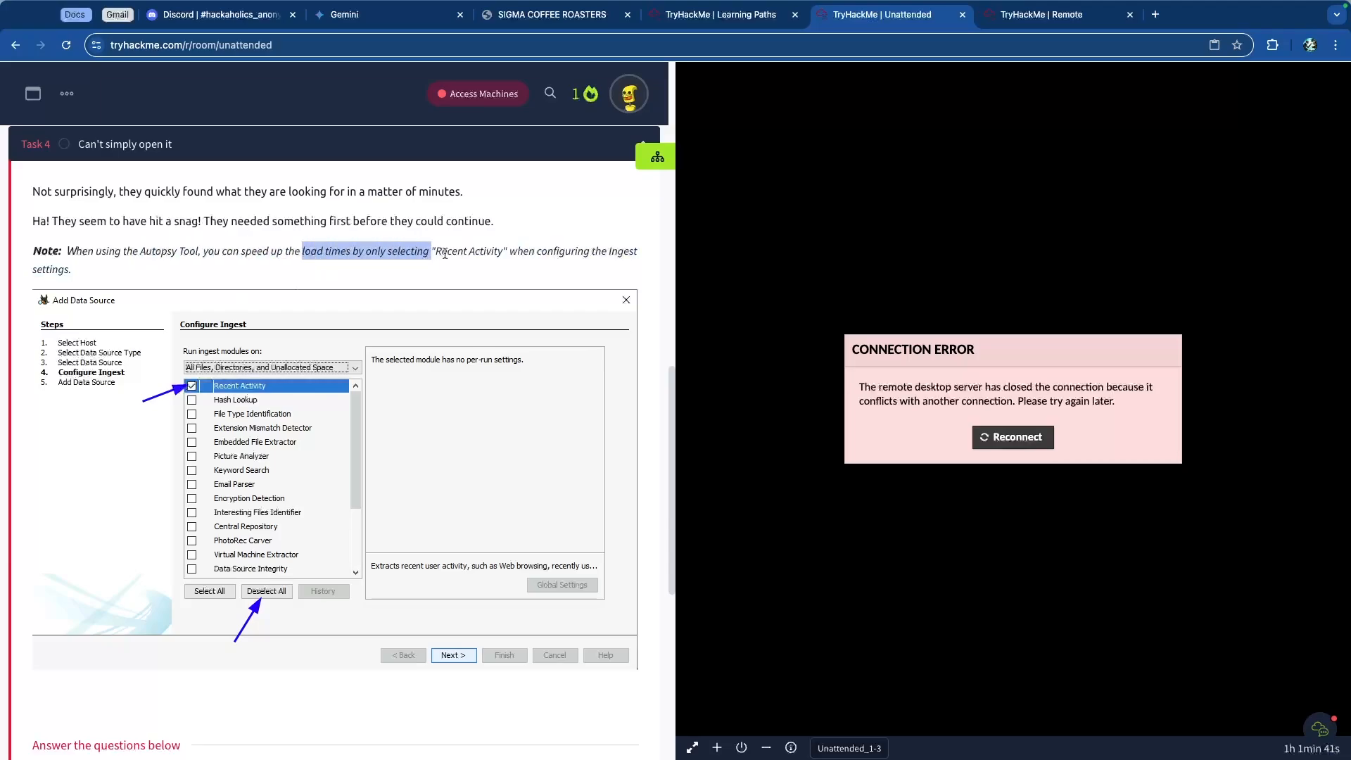
key("ctrl+Tab")
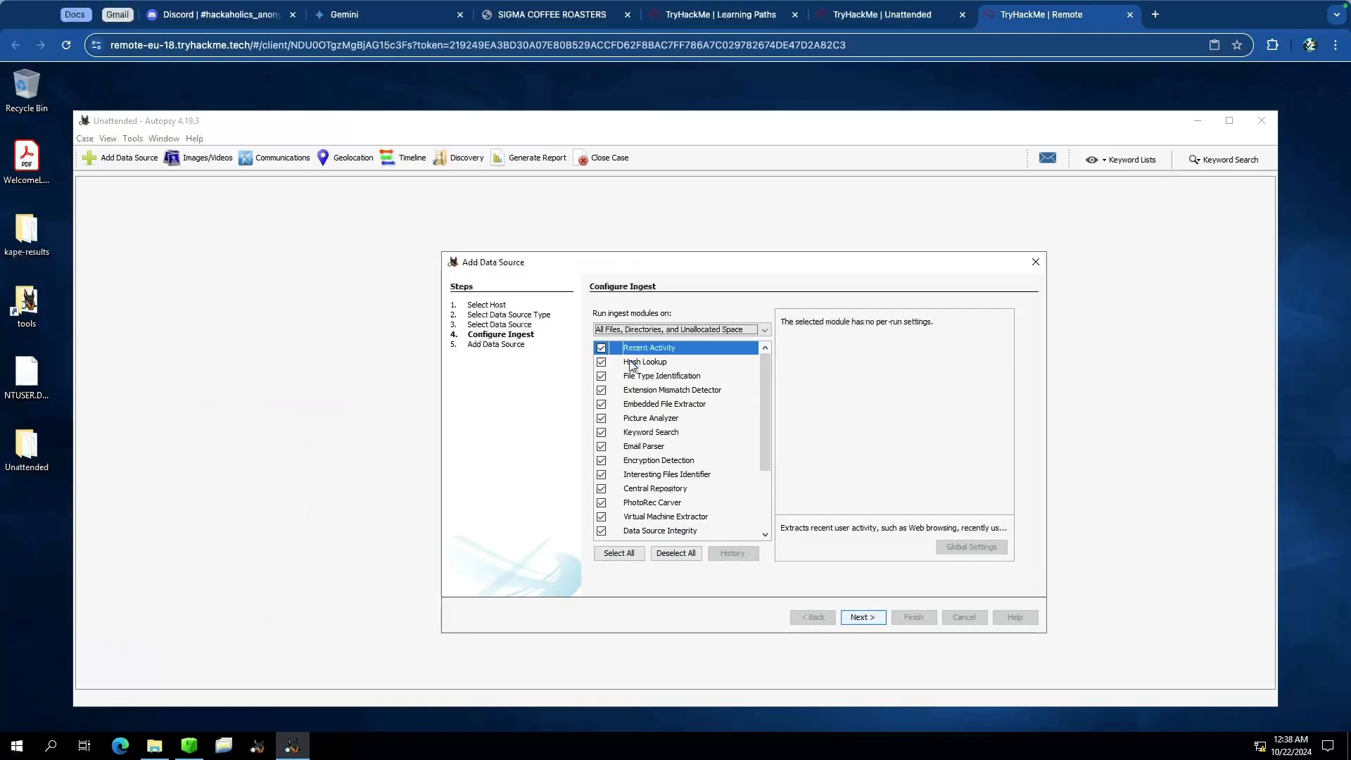
left_click(675, 555)
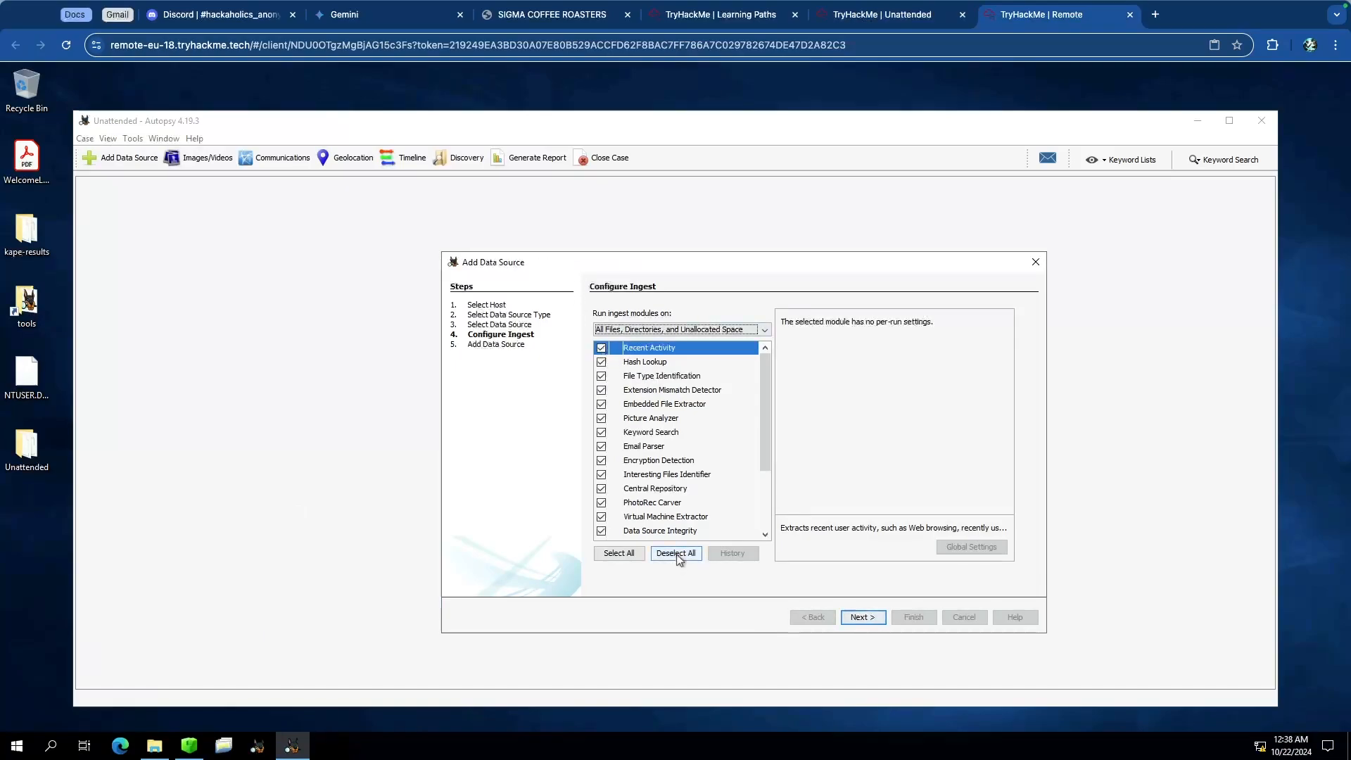
left_click(601, 350)
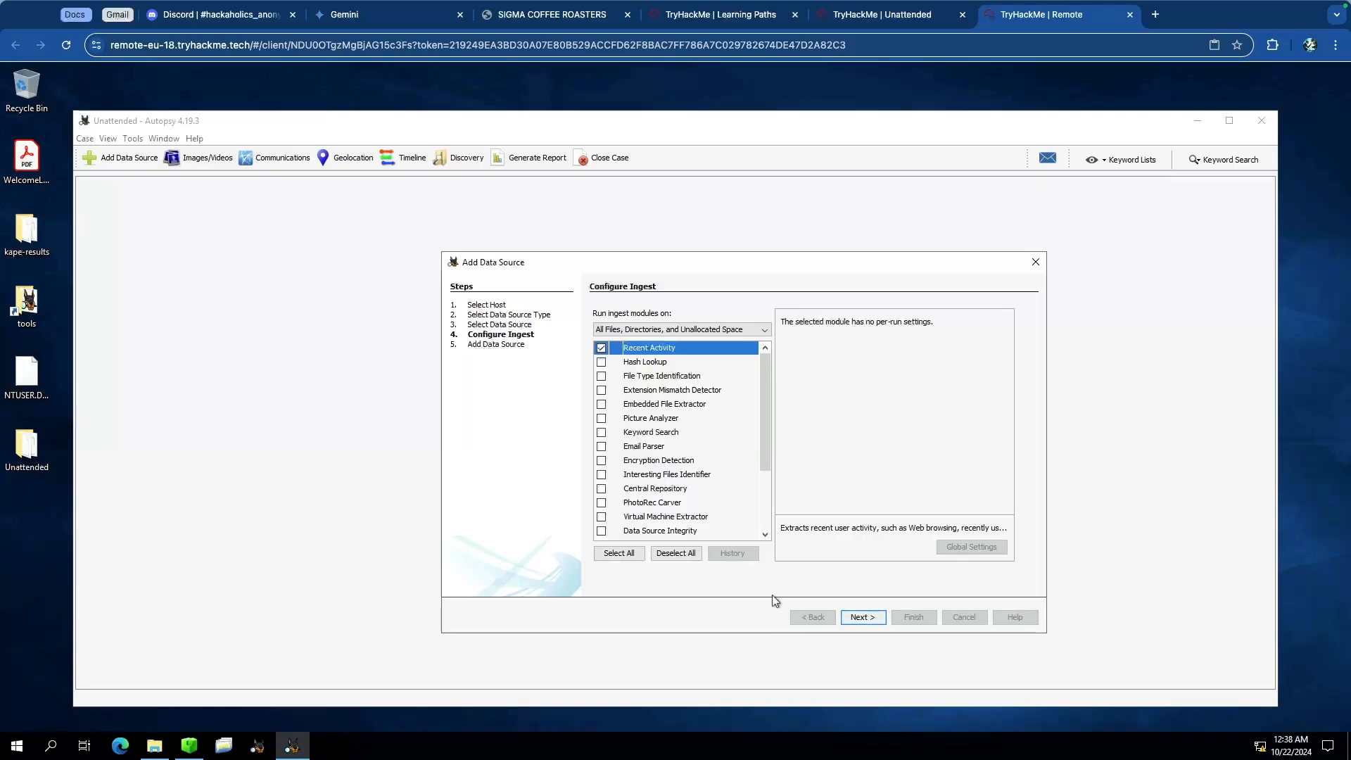
left_click(861, 618)
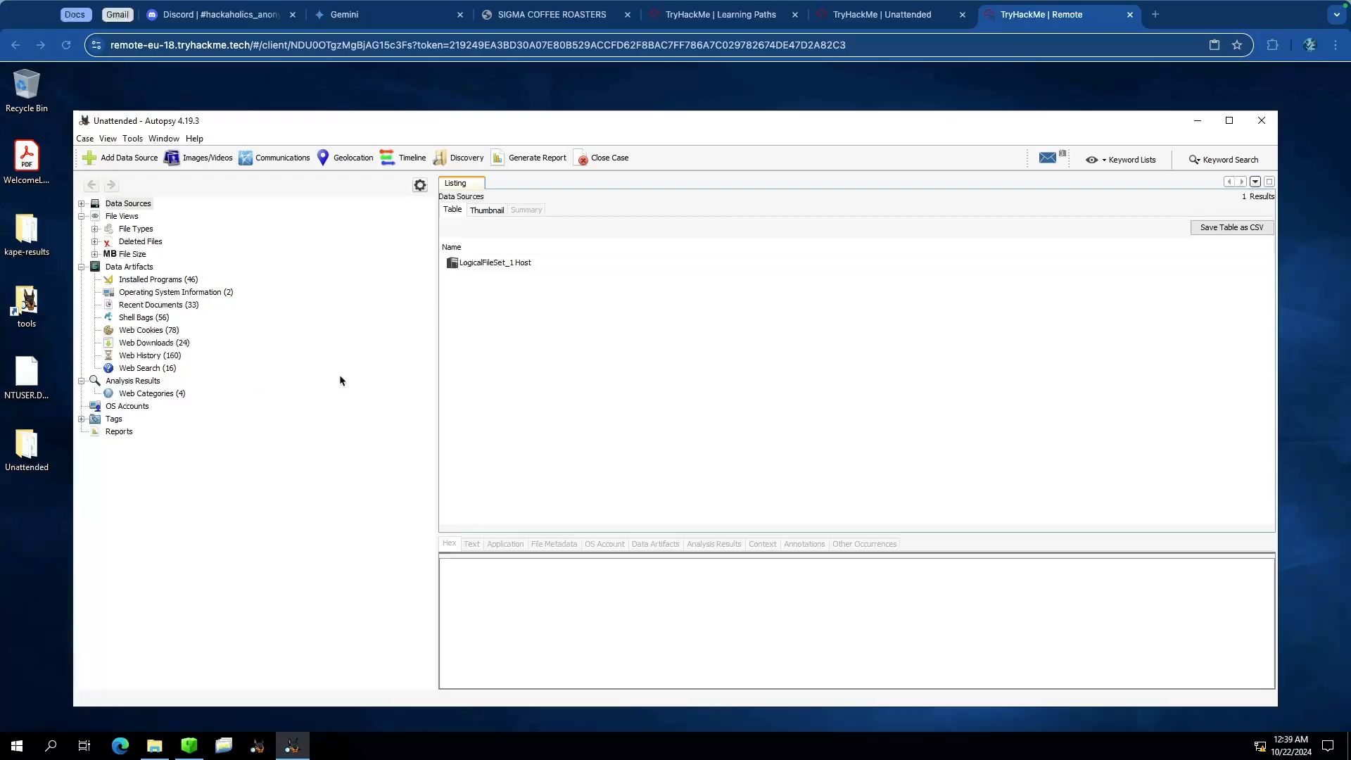
Step: Read Task 4's questions and open the hint for the downloaded file's name in the Downloads folder
key("ctrl+shift+Tab")
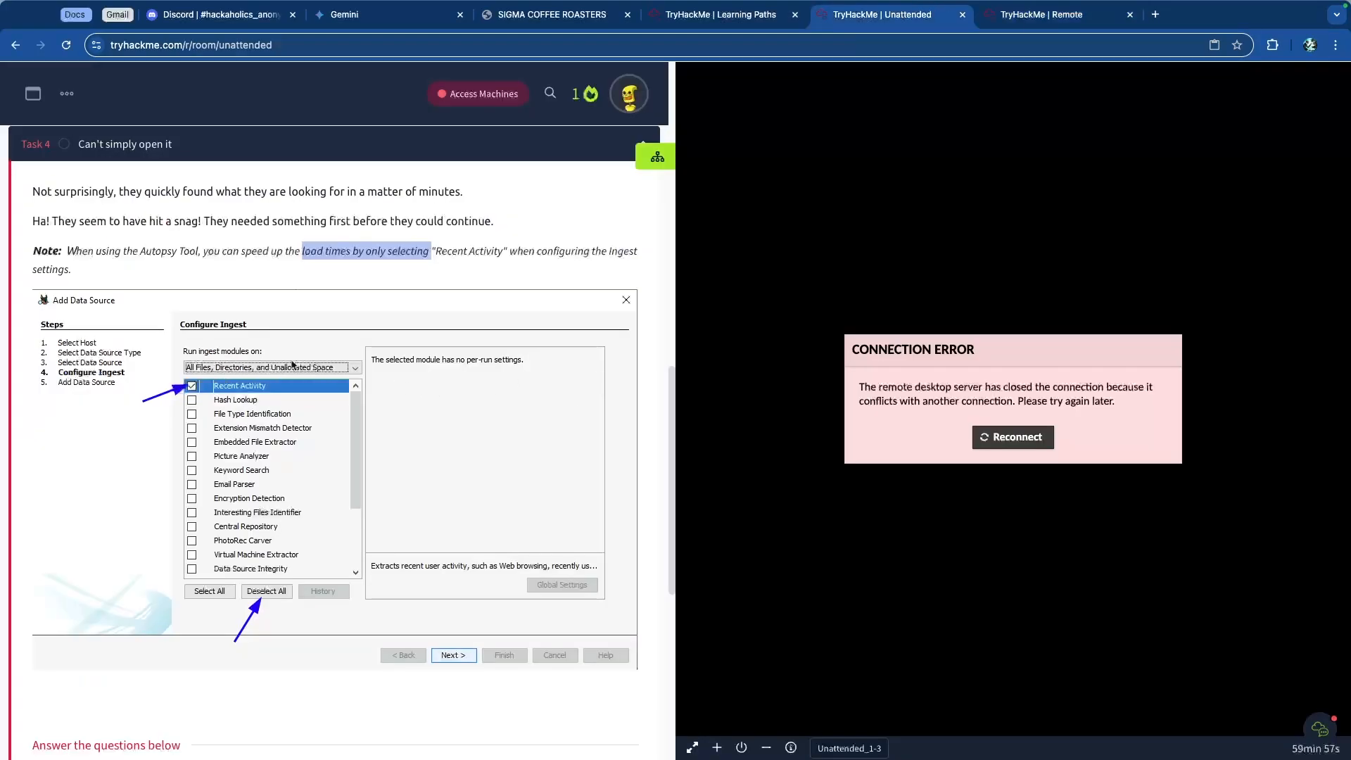
scroll(239, 322, "down", 6)
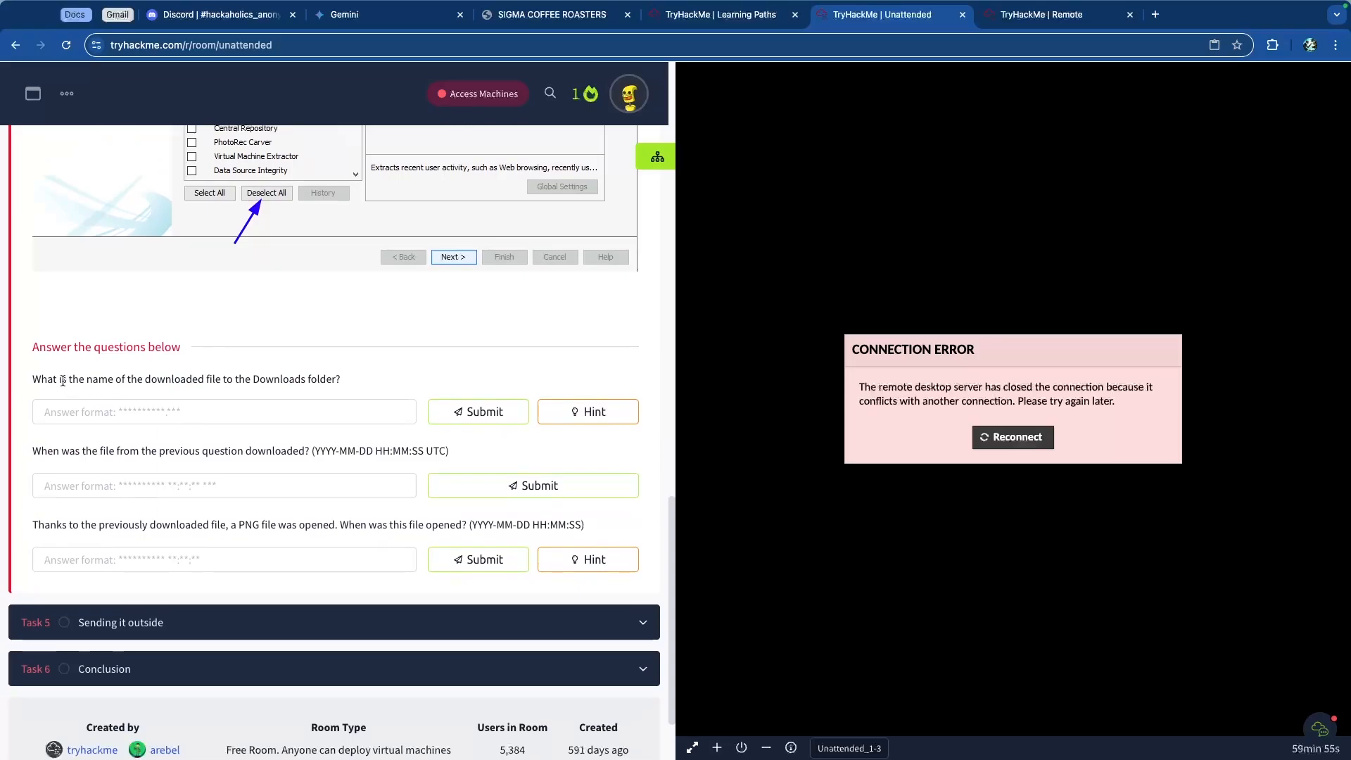
left_click_drag(62, 380, 336, 381)
left_click(168, 380)
double_click(169, 381)
left_click_drag(186, 381, 203, 381)
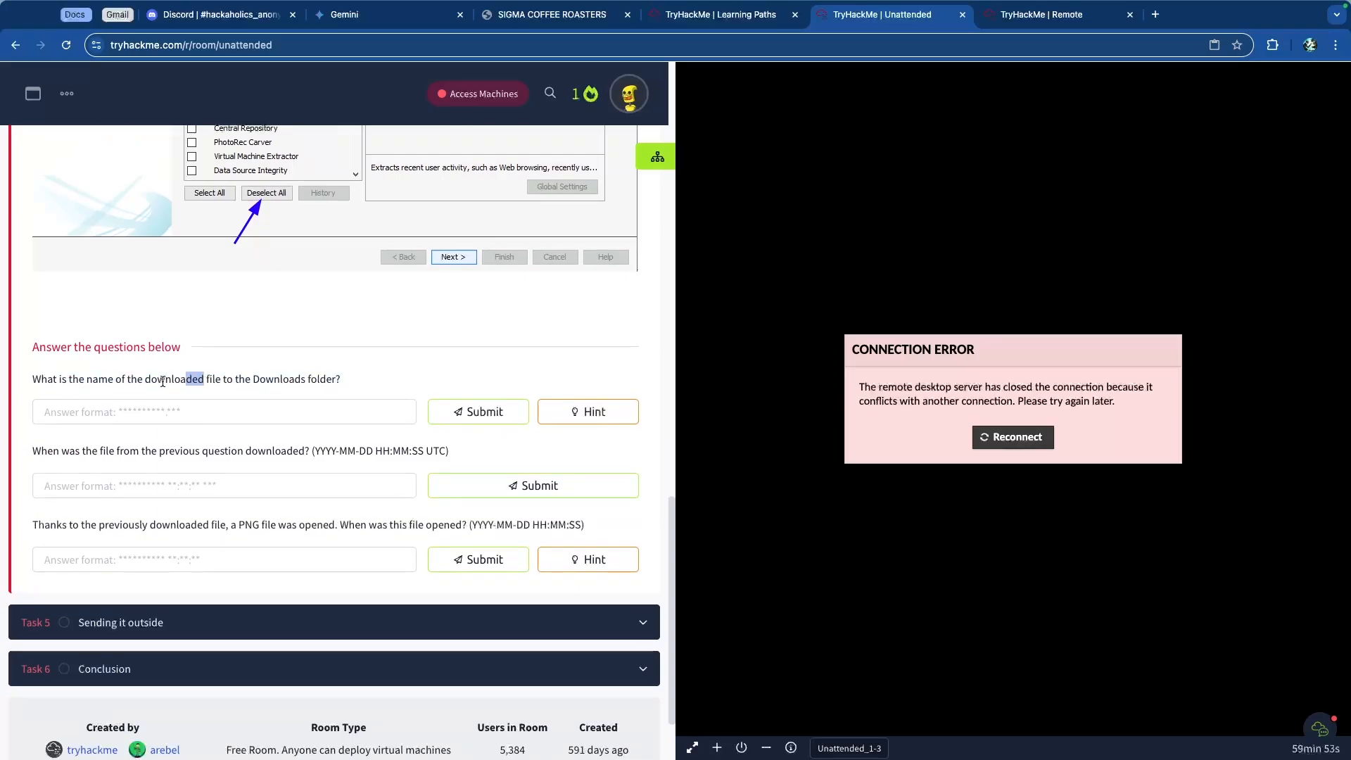
scroll(162, 380, "up", 5)
scroll(746, 405, "down", 5)
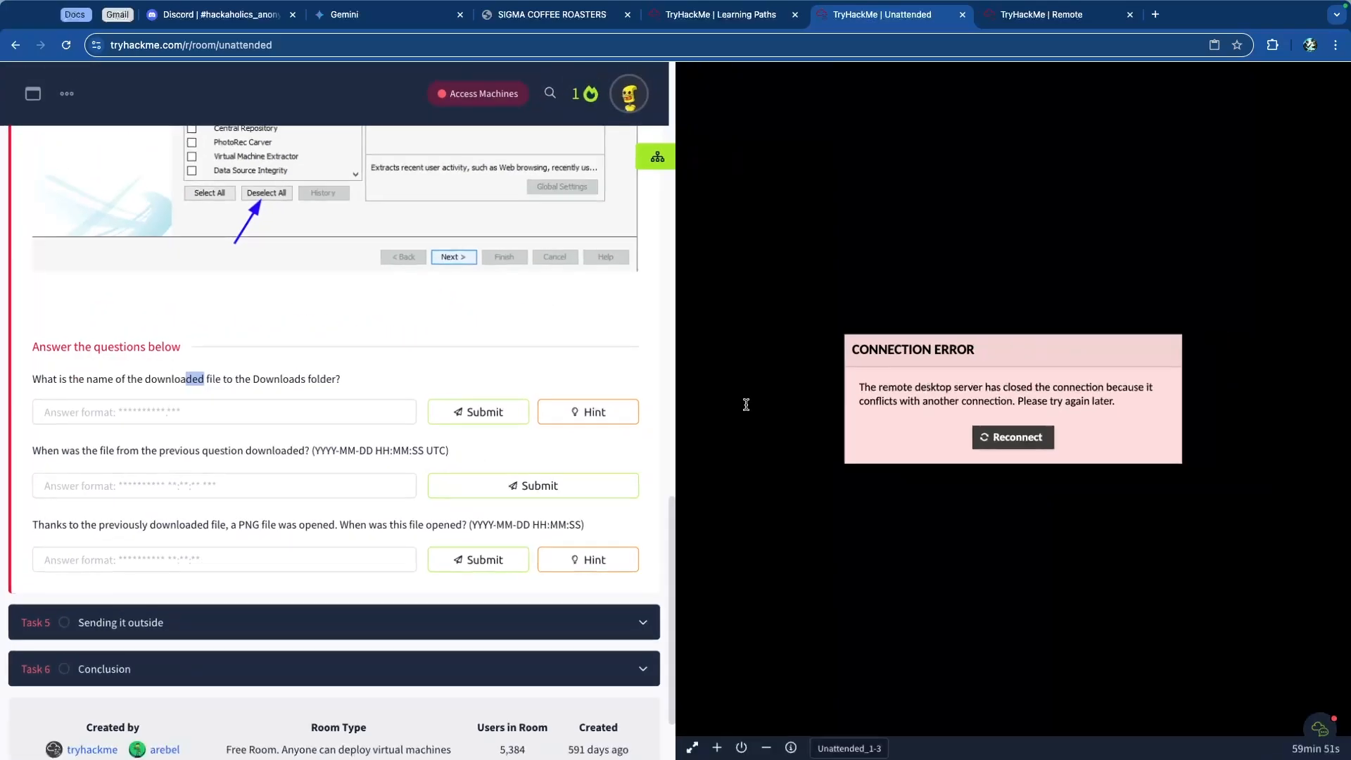
key("ctrl+Tab")
key("ctrl+shift+Tab")
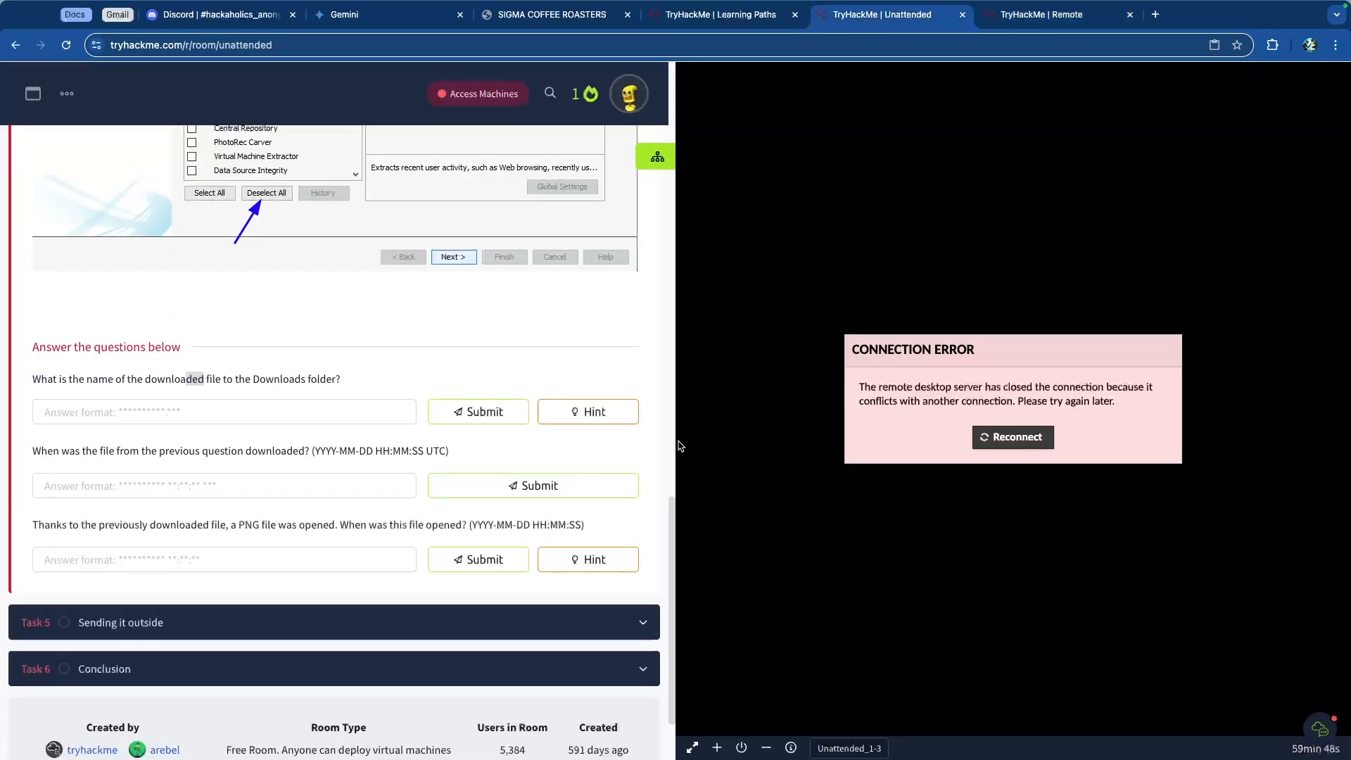
left_click(604, 413)
scroll(1151, 186, "up", 5)
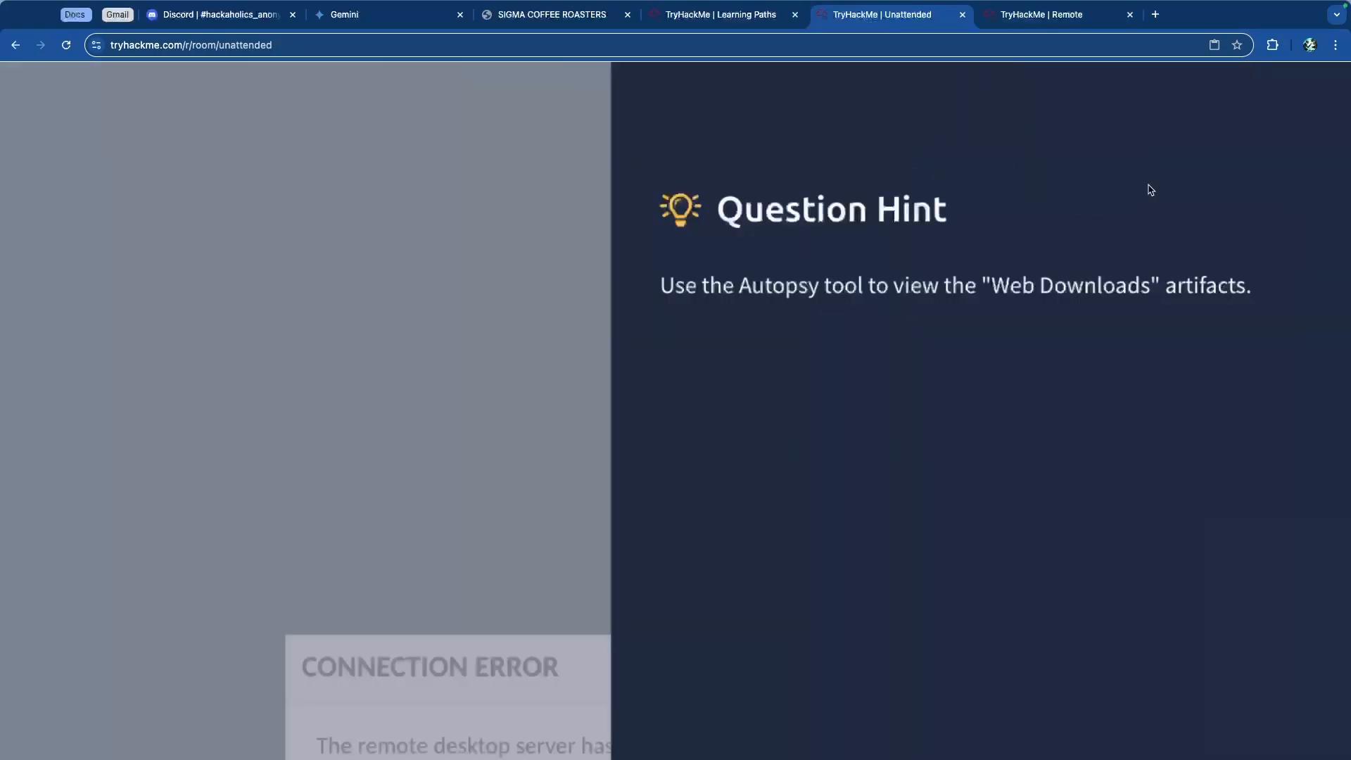
Step: Open the Web Downloads artifacts in Autopsy and scan the downloaded file paths in the Downloads folders
scroll(936, 298, "down", 5)
key("ctrl+Tab")
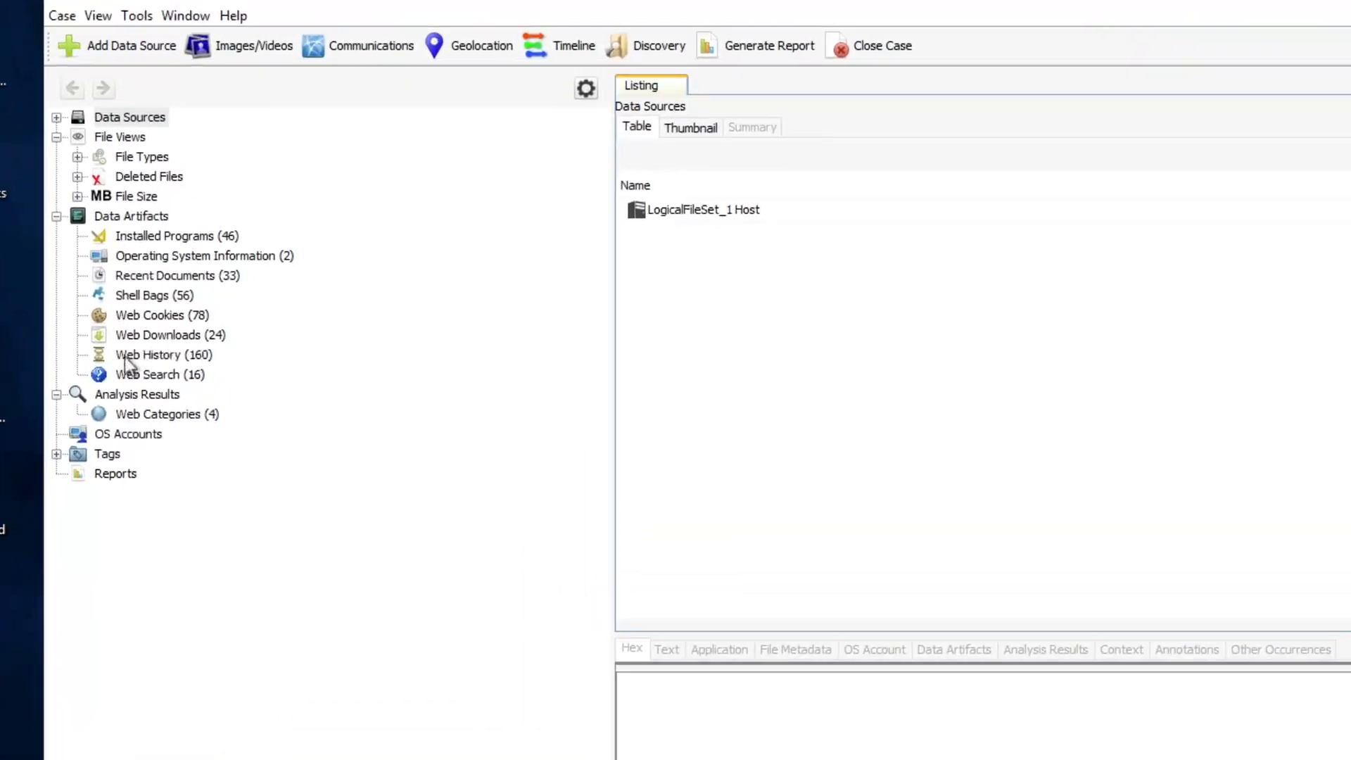
left_click(156, 321)
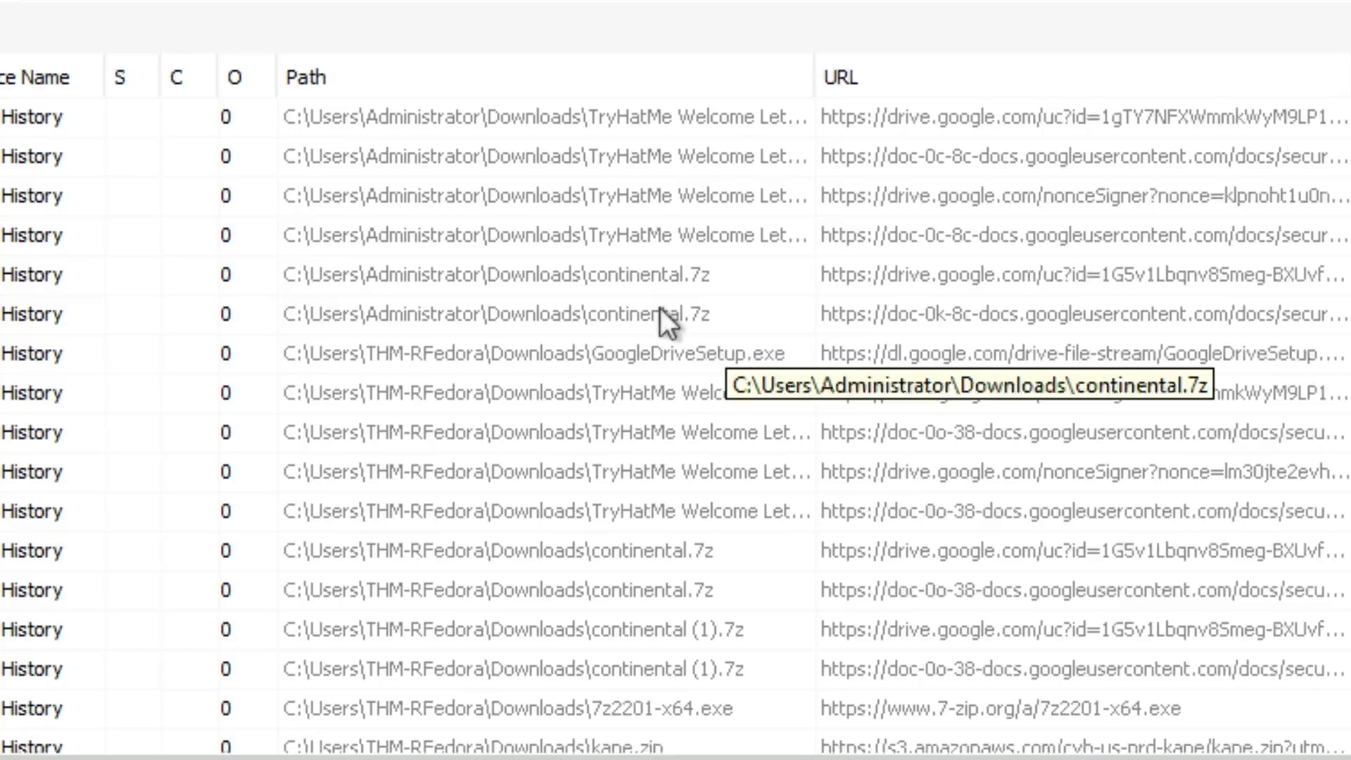
scroll(688, 429, "down", 3)
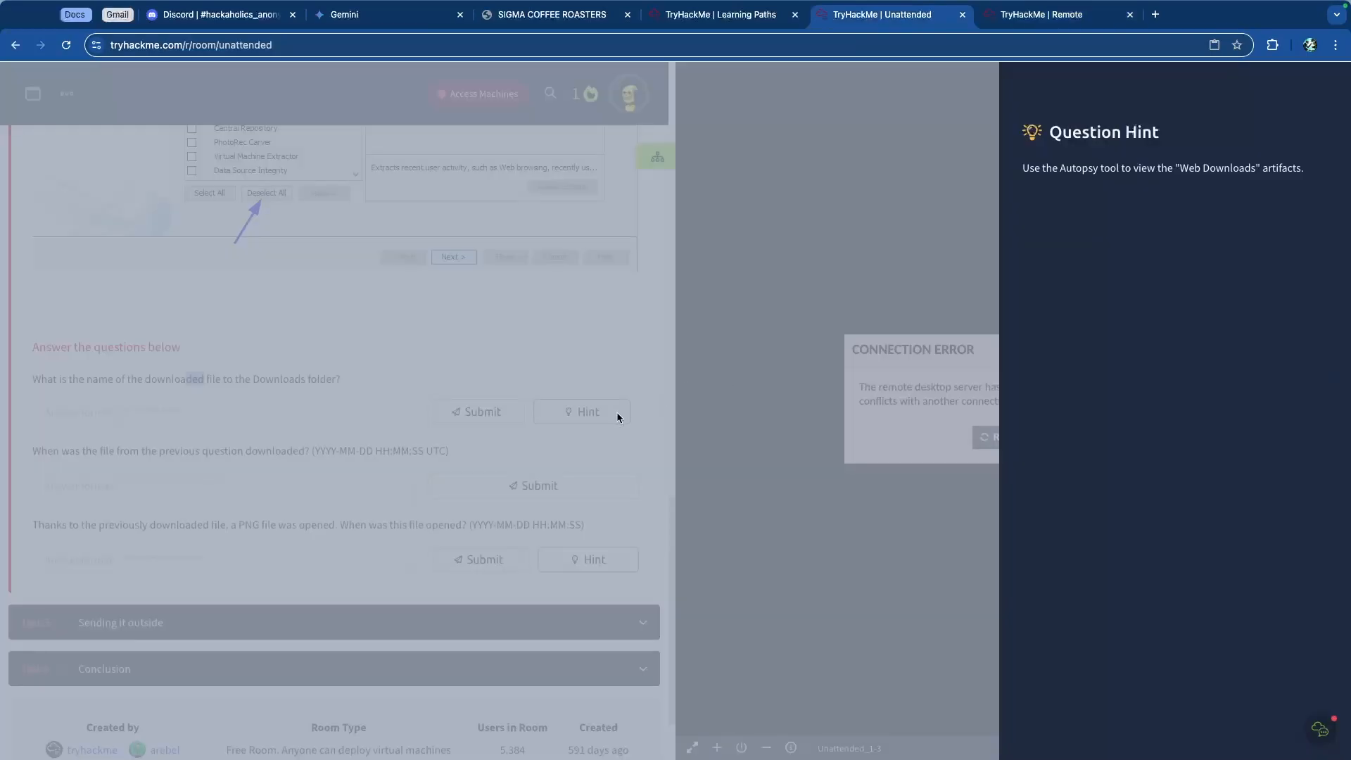
Step: Try to submit continental as the name of the file downloaded to the Downloads folder
left_click(616, 412)
left_click(249, 411)
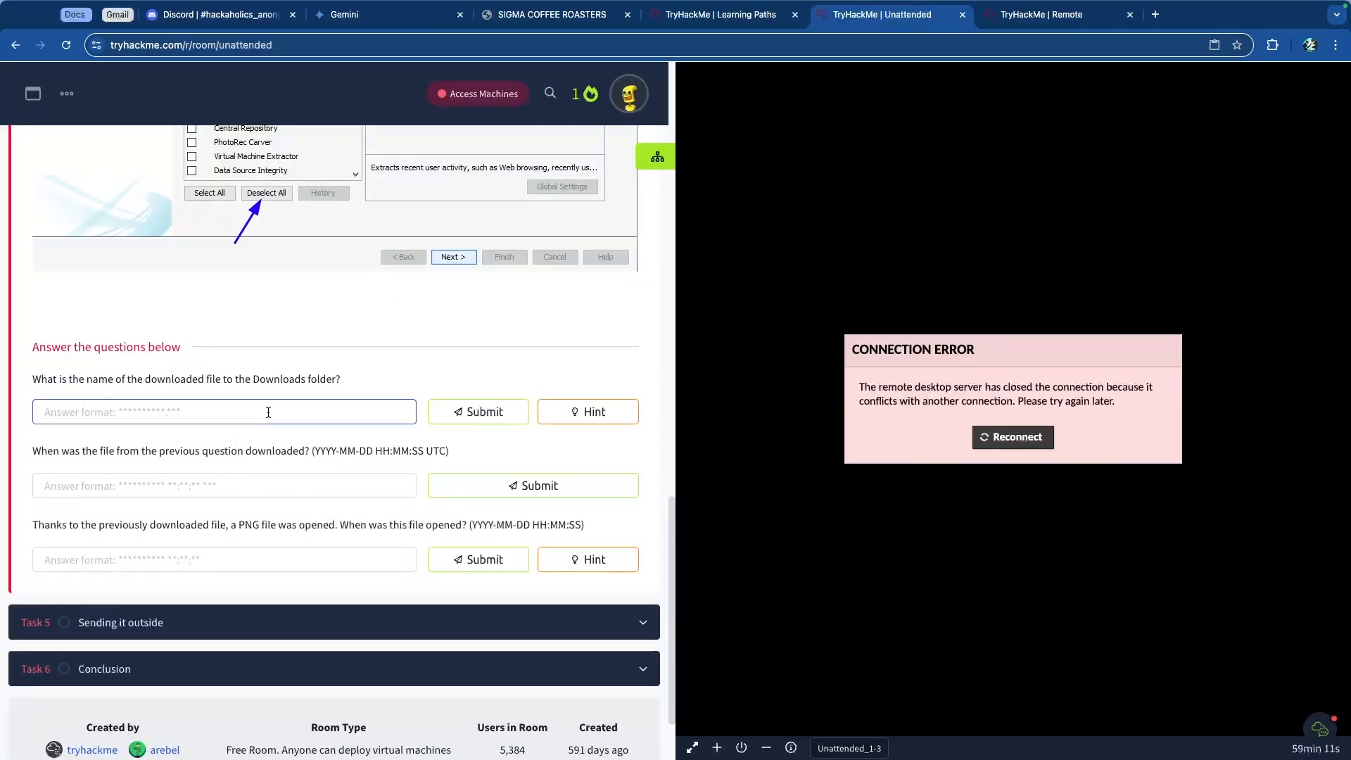
type("continental.7z")
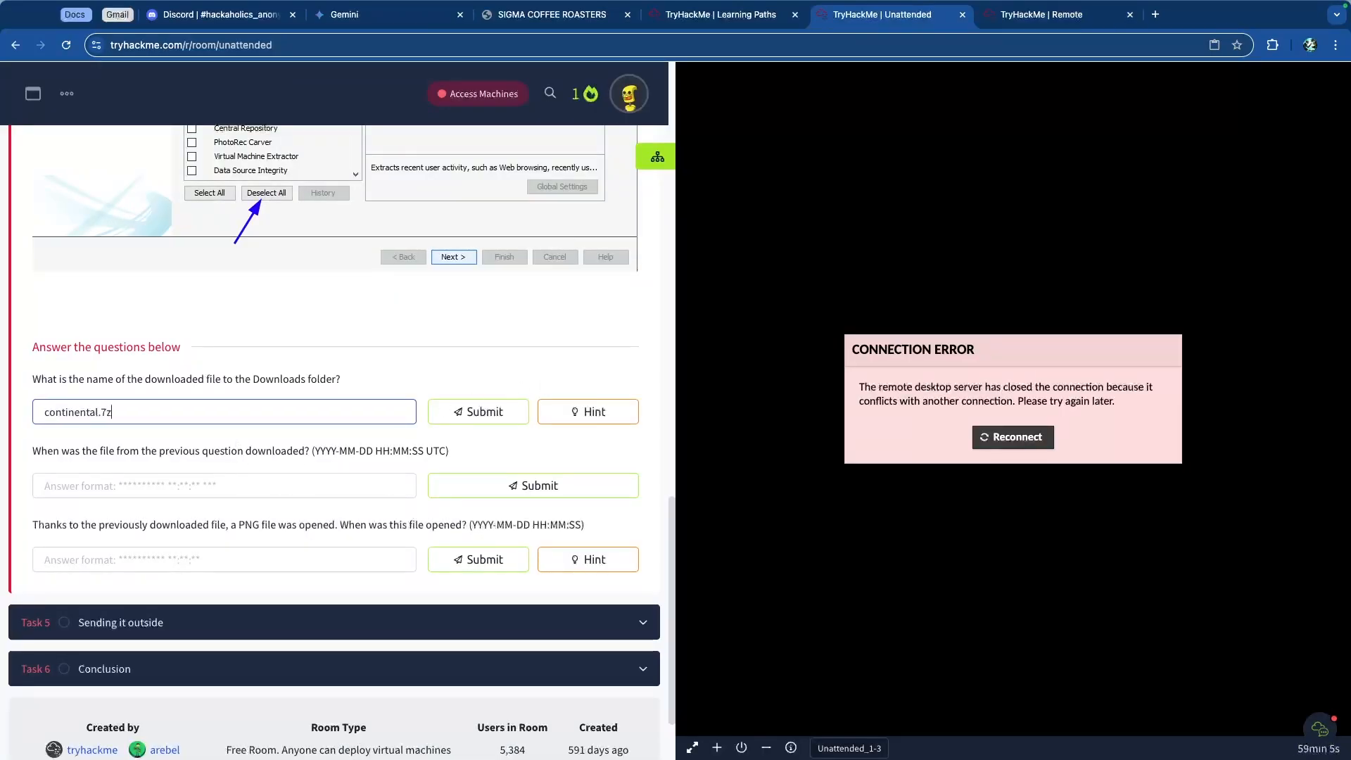
key("Return")
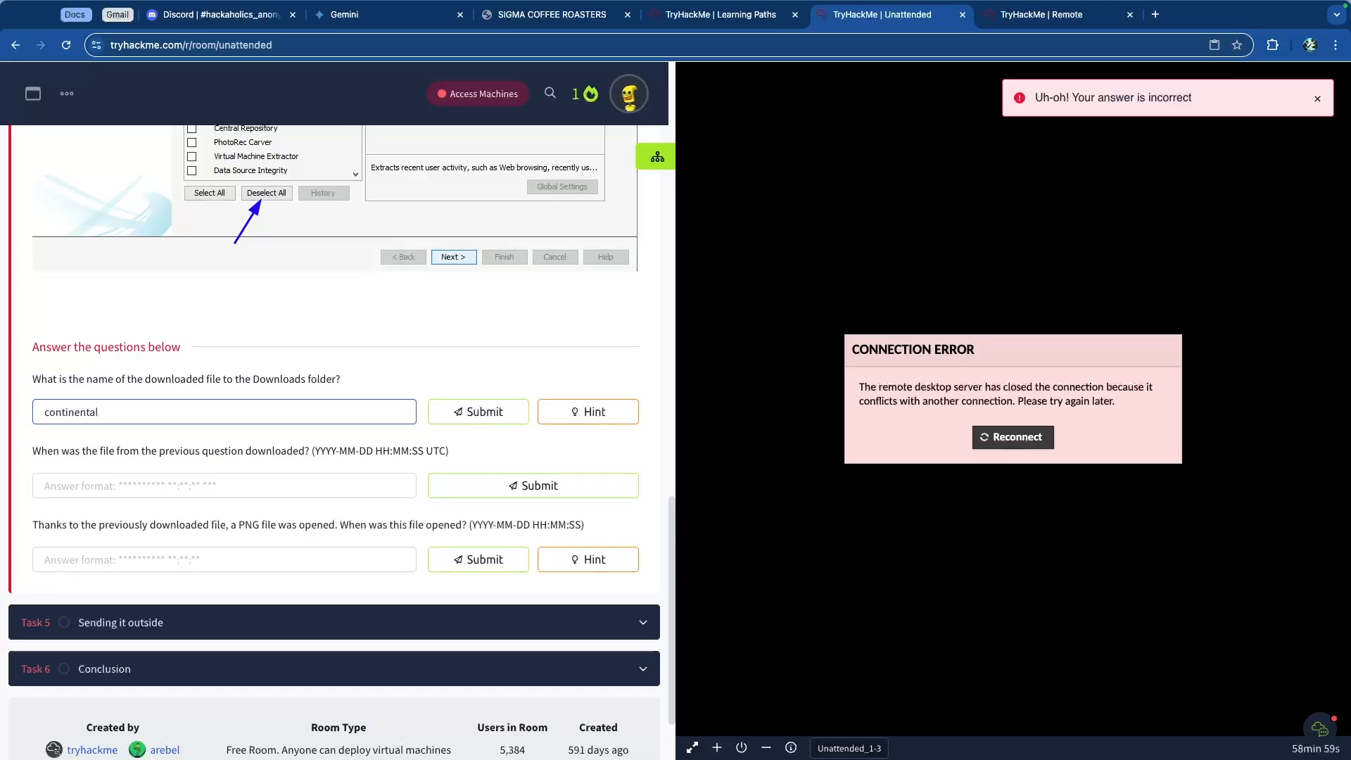
Step: Sort the Web Downloads listing by Date Accessed and review the Task 4 description
key("ctrl+Tab")
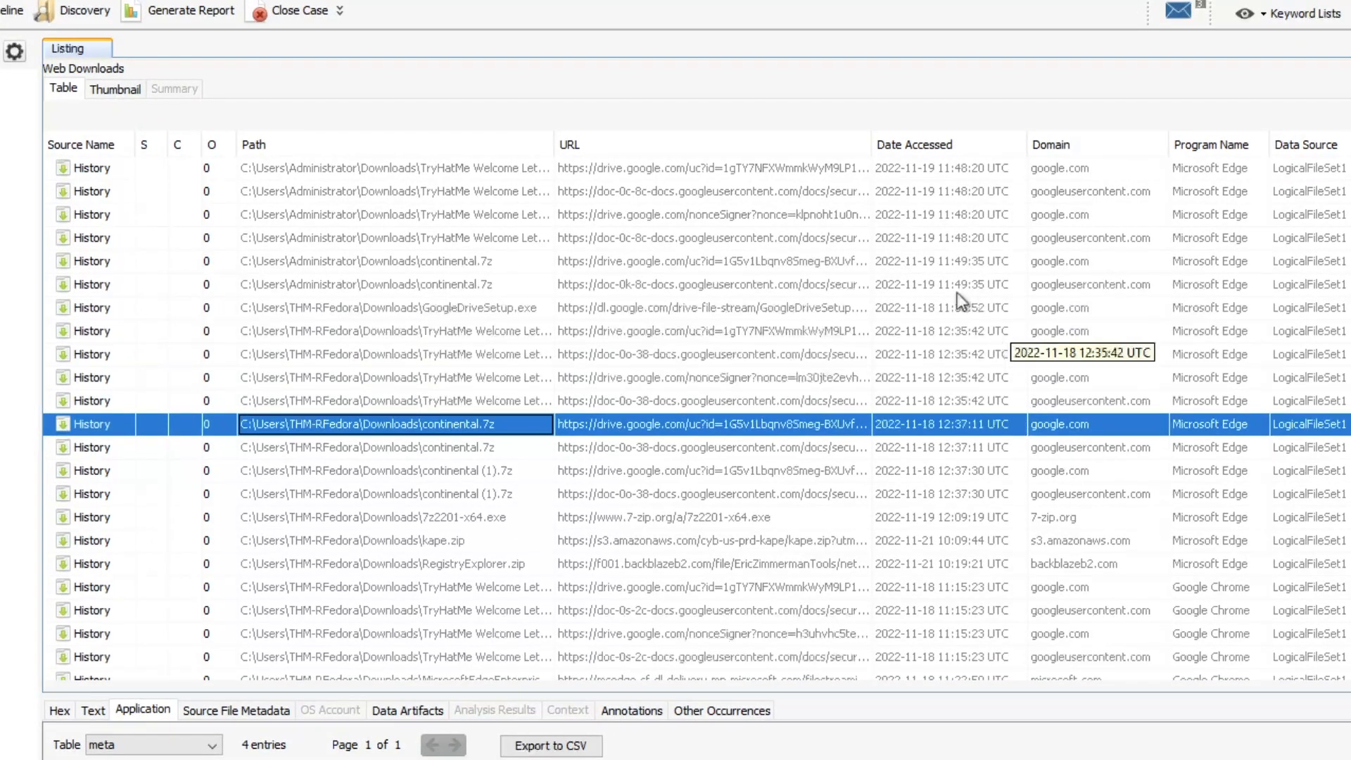
left_click(952, 151)
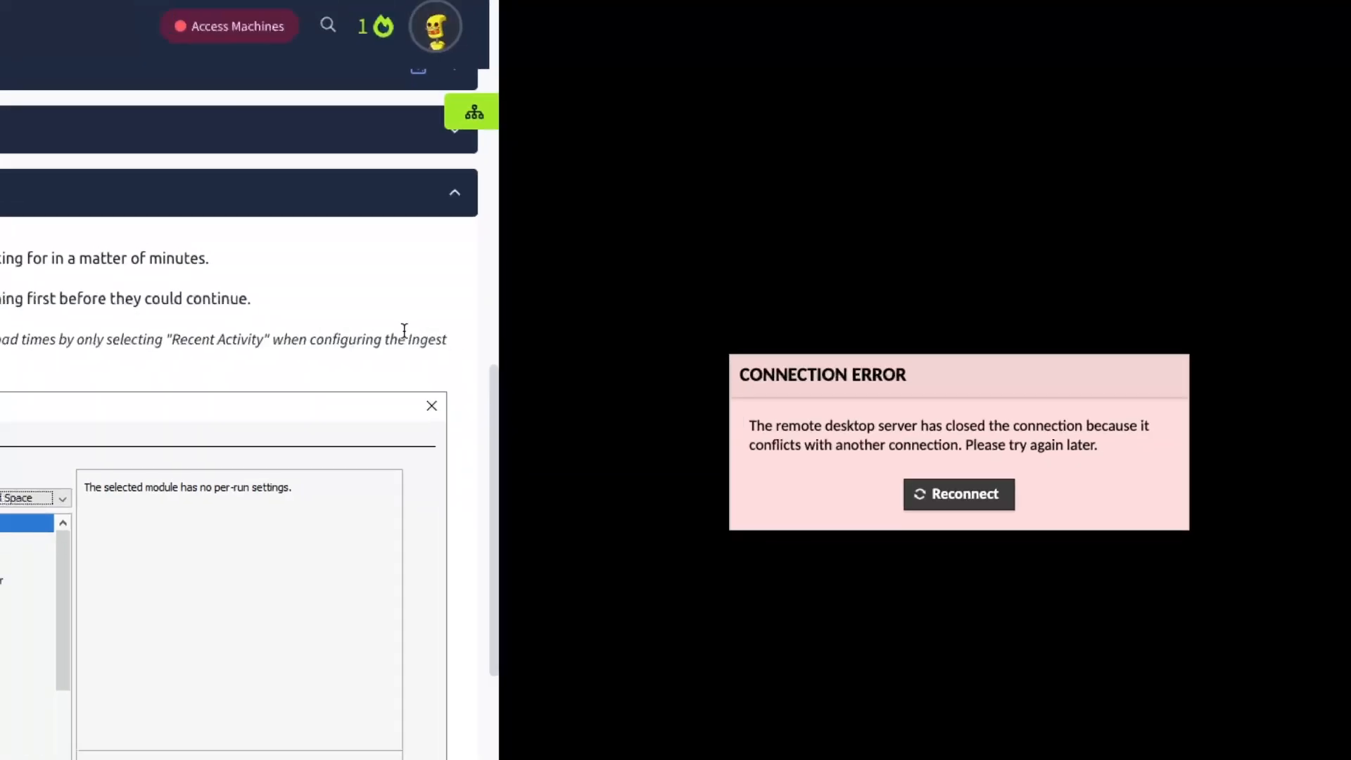
scroll(556, 211, "up", 2)
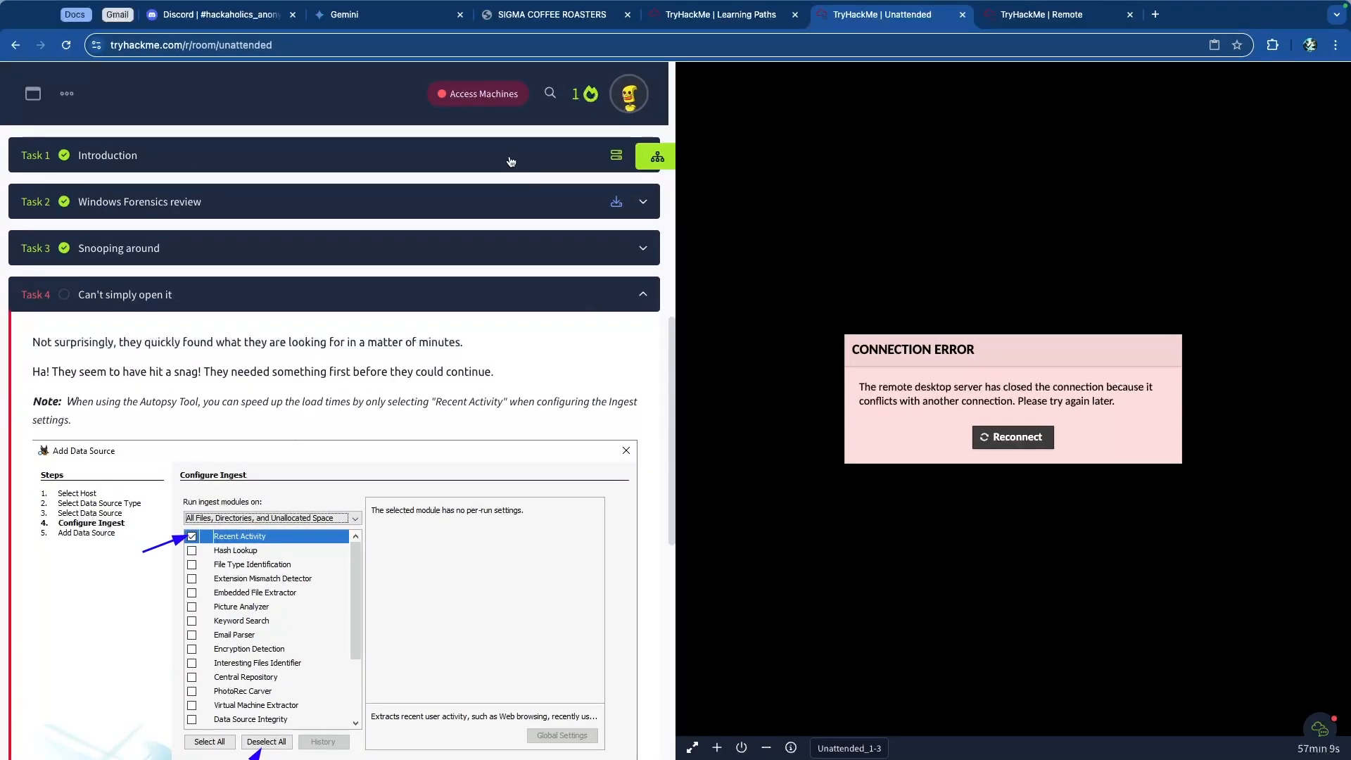
left_click(512, 151)
left_click_drag(426, 290, 528, 290)
left_click(573, 312)
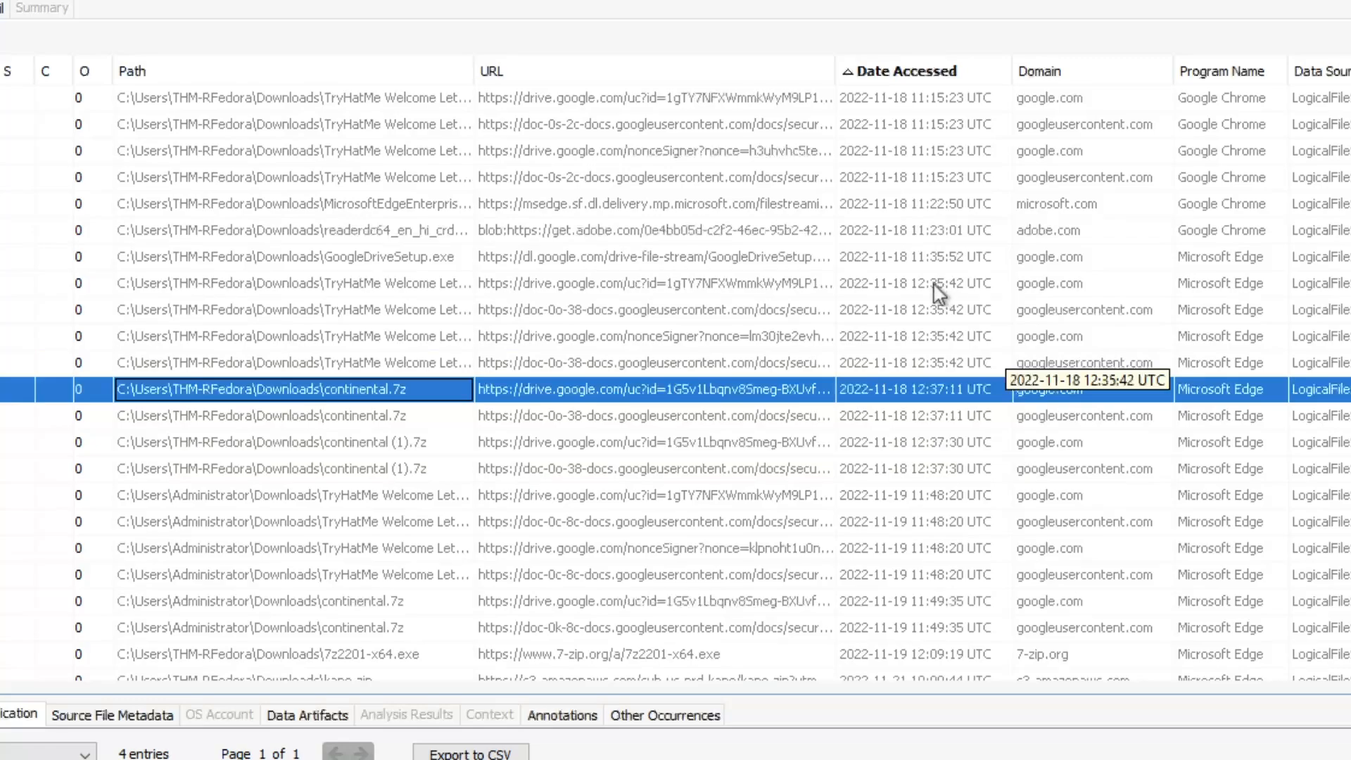
Step: Examine the access dates of the continental and subsequent download entries in the sorted list
left_click(936, 285)
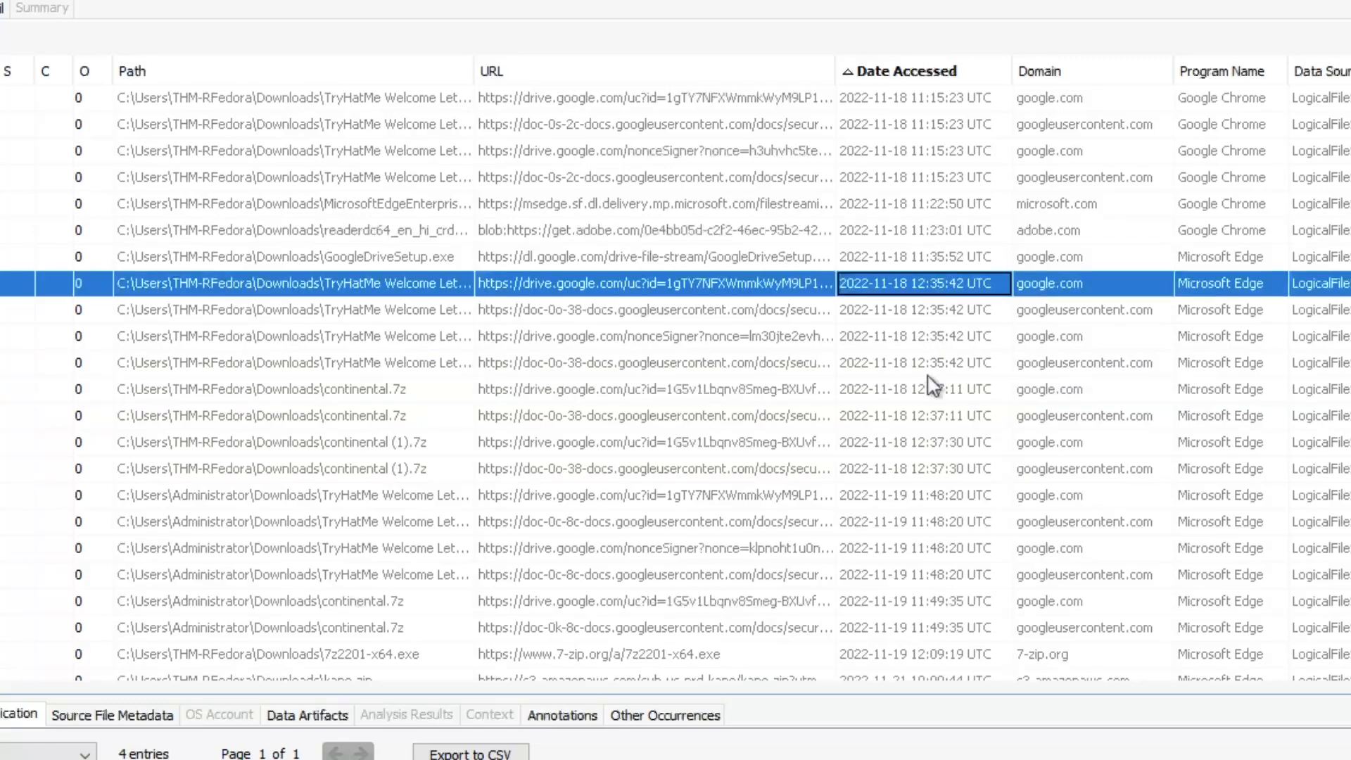
left_click(932, 469)
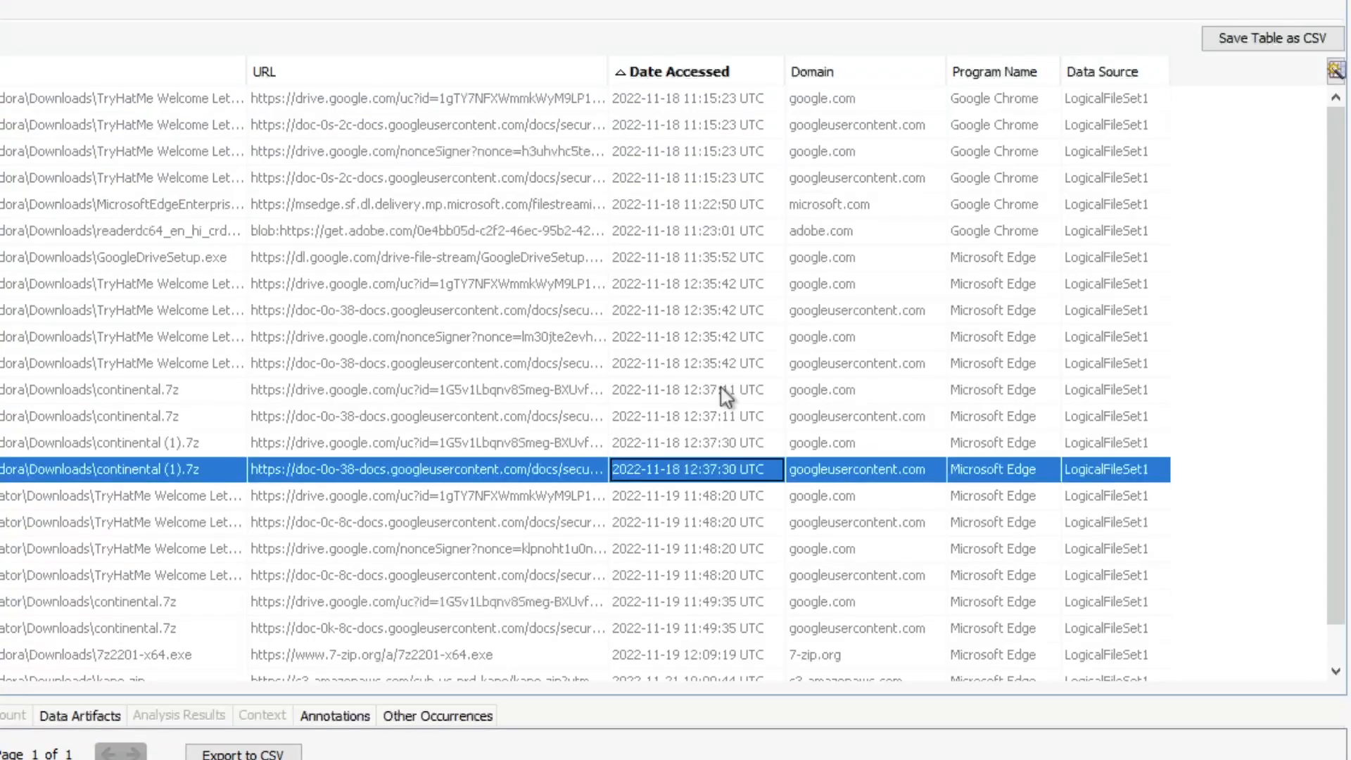
scroll(728, 398, "down", 2)
left_click(693, 457)
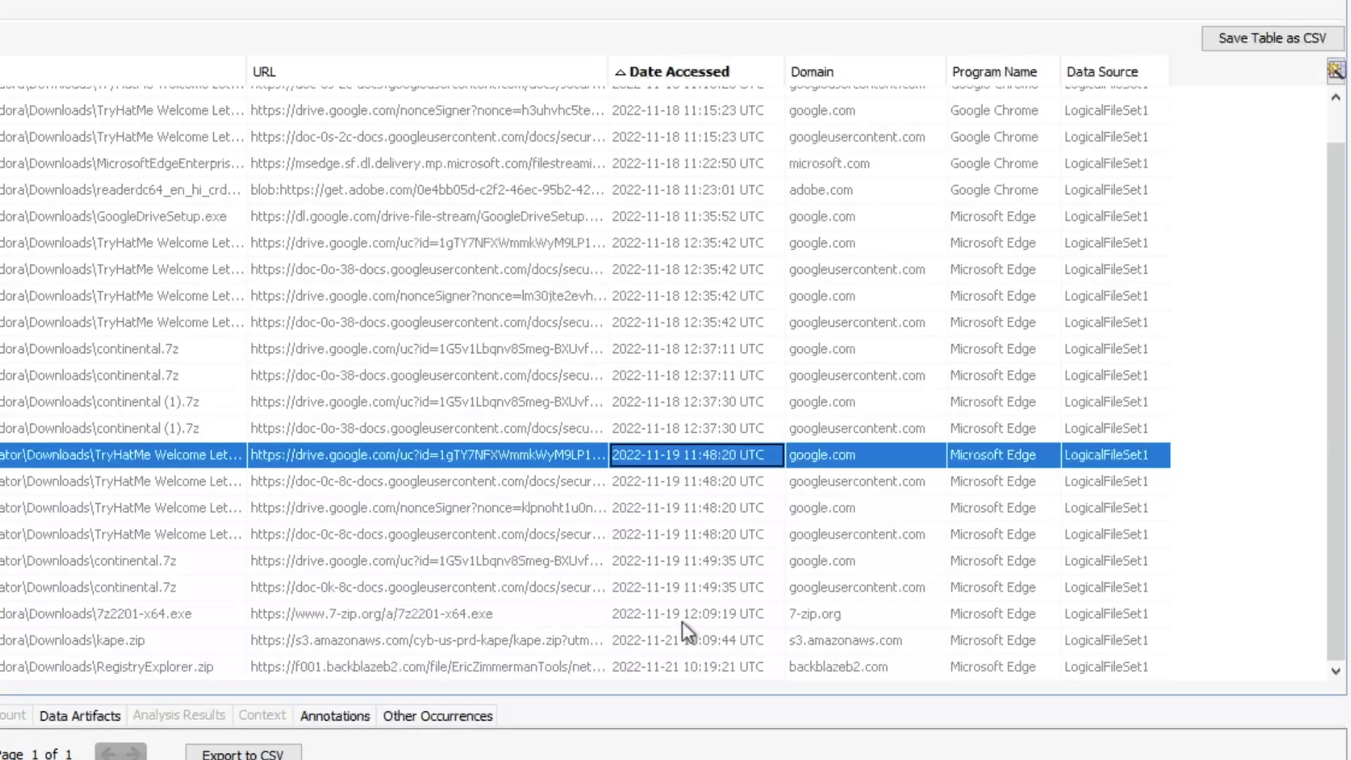
left_click(747, 622)
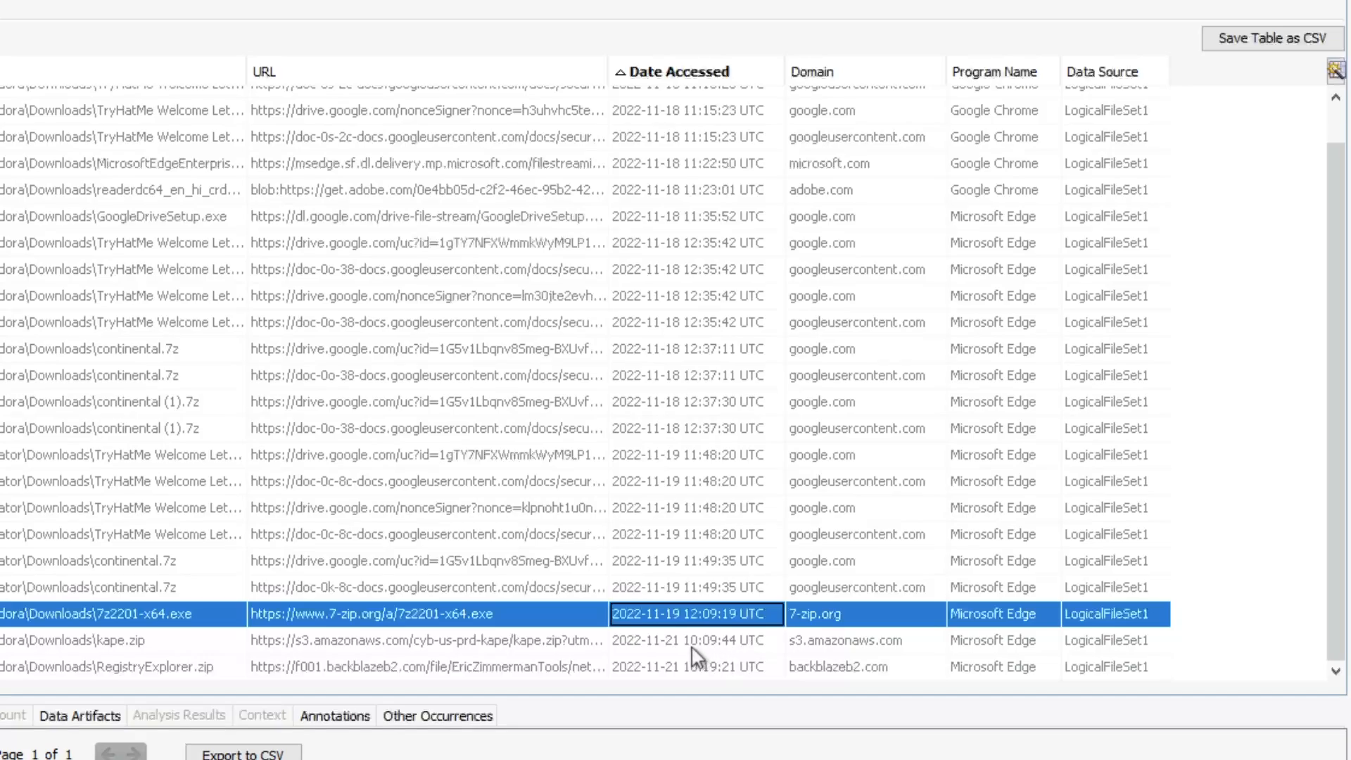
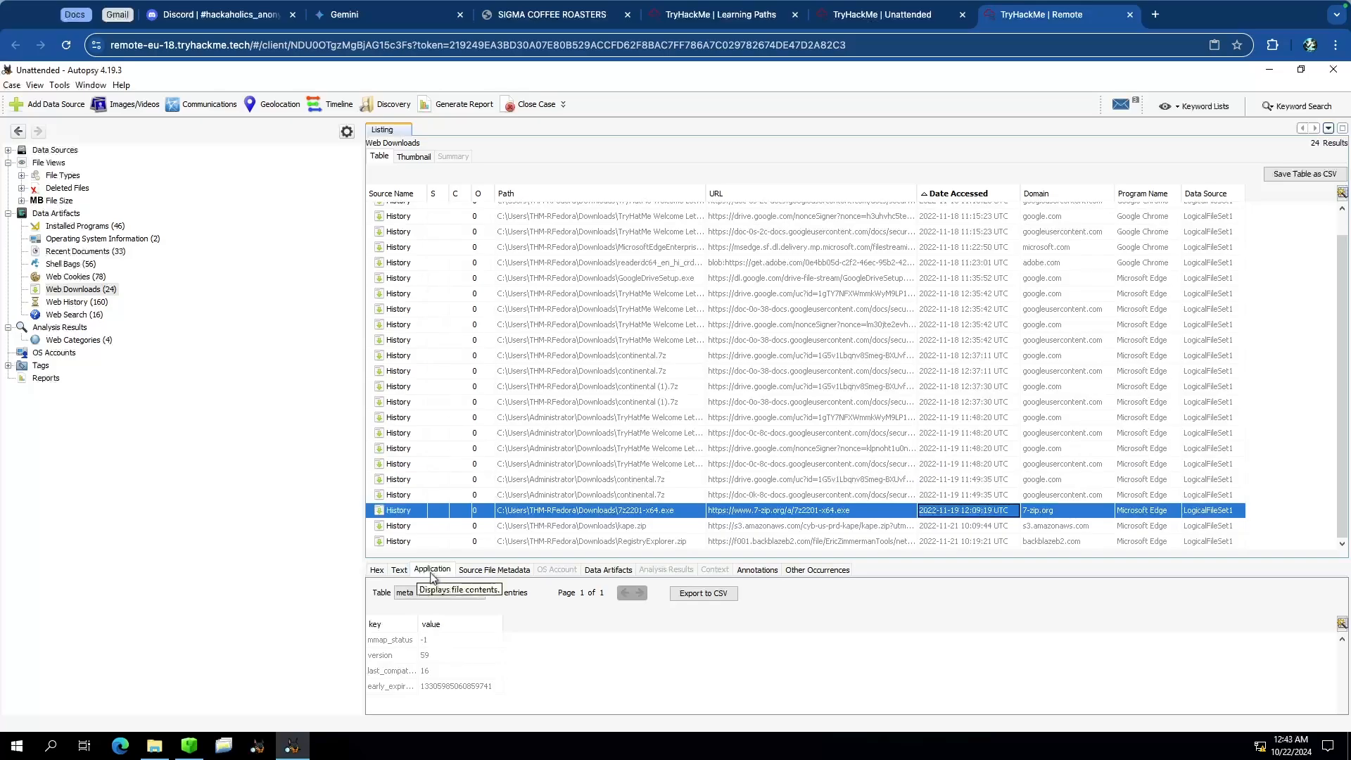
Step: Inspect the 7z2201-x64.exe download entry in each content viewer tab, ending on its data artifact details
left_click(401, 572)
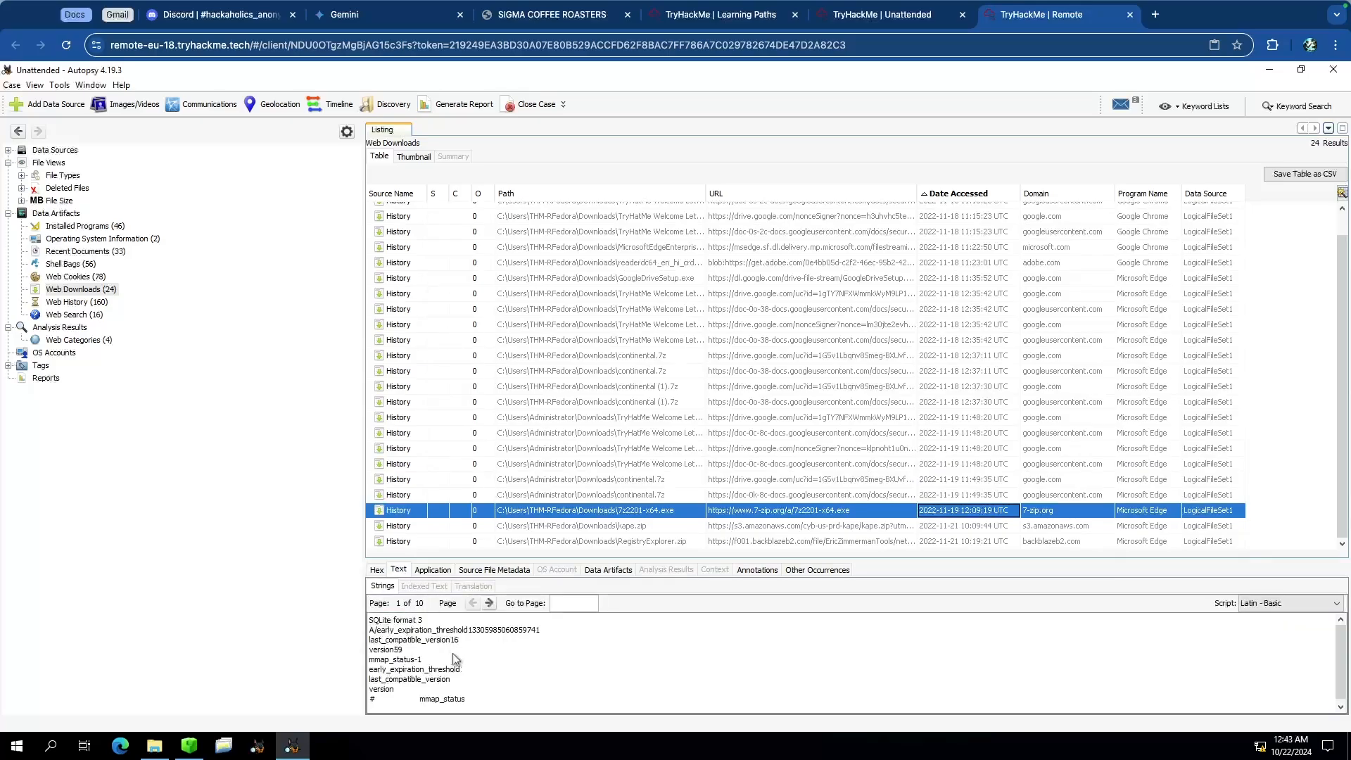
scroll(455, 654, "down", 1)
scroll(458, 659, "up", 1)
left_click(438, 571)
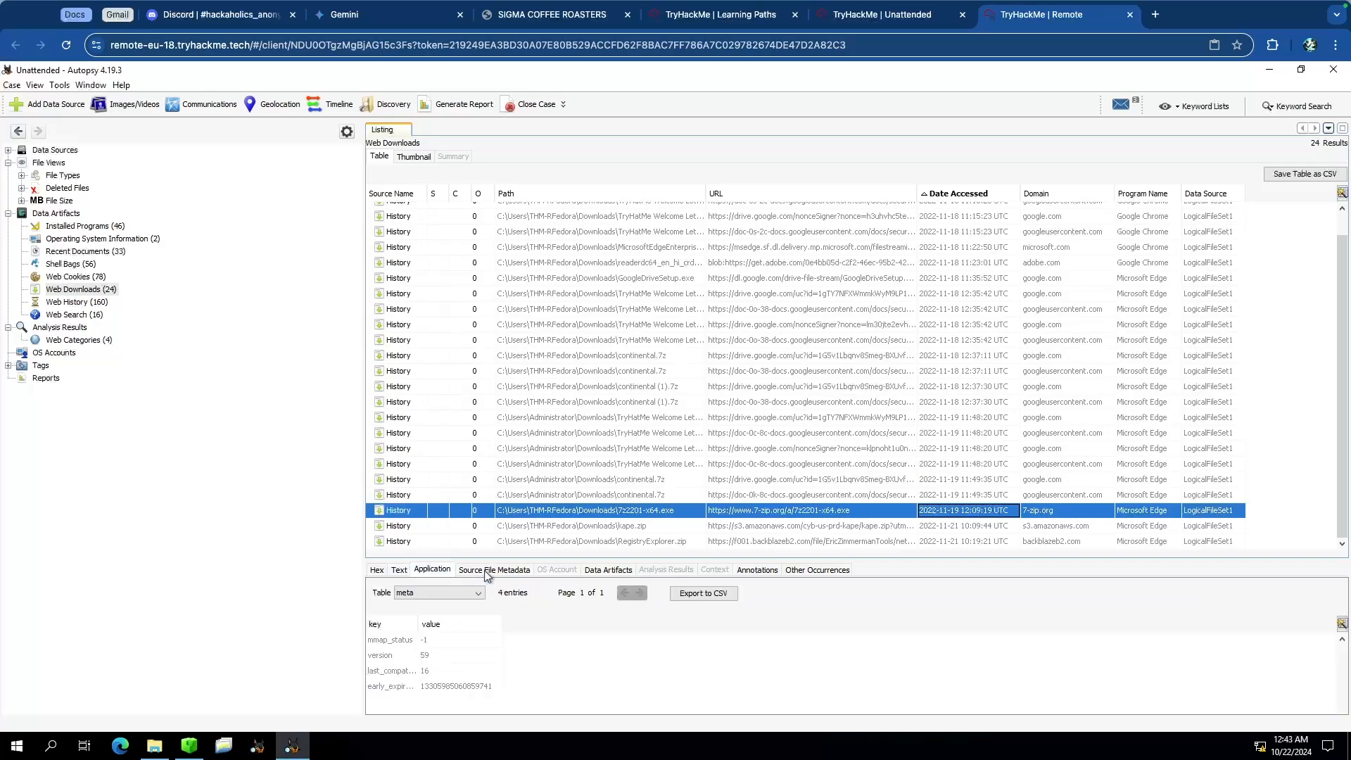
left_click(496, 571)
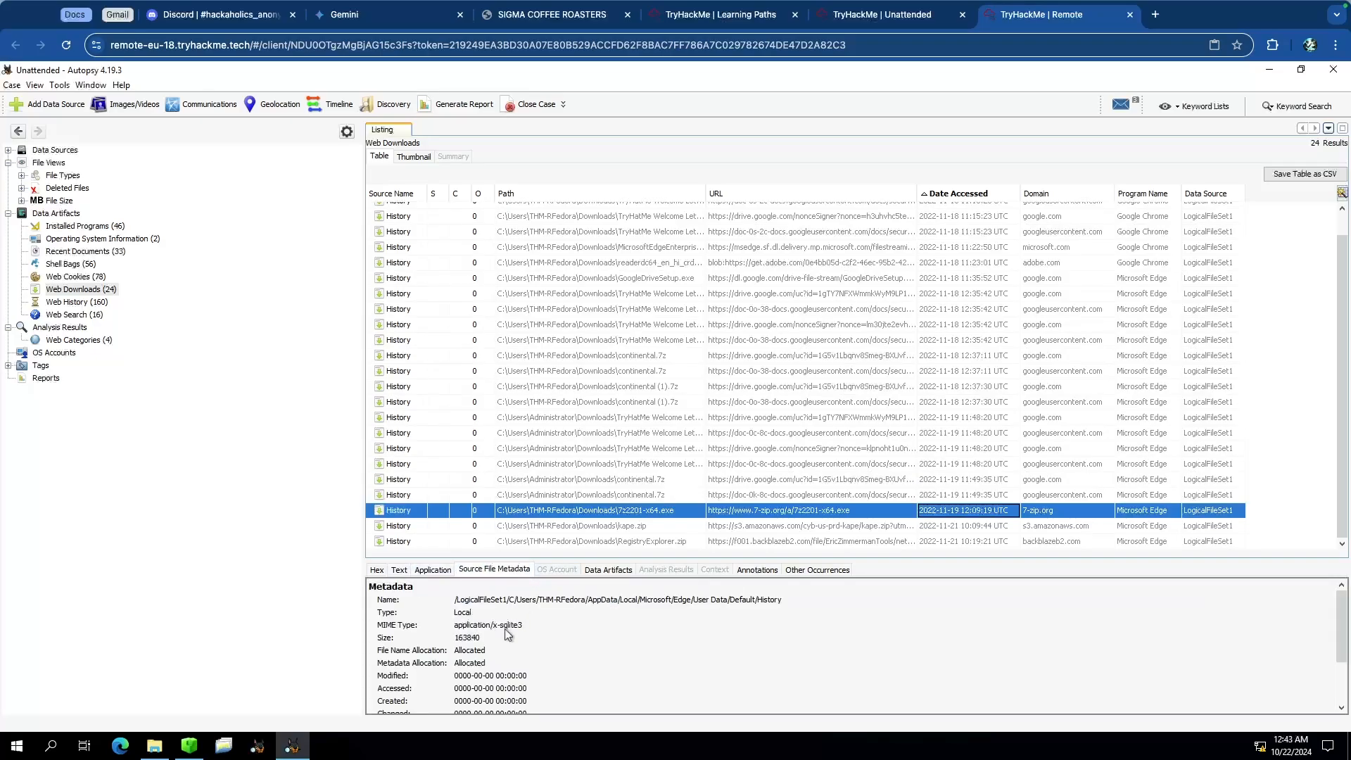
left_click(608, 570)
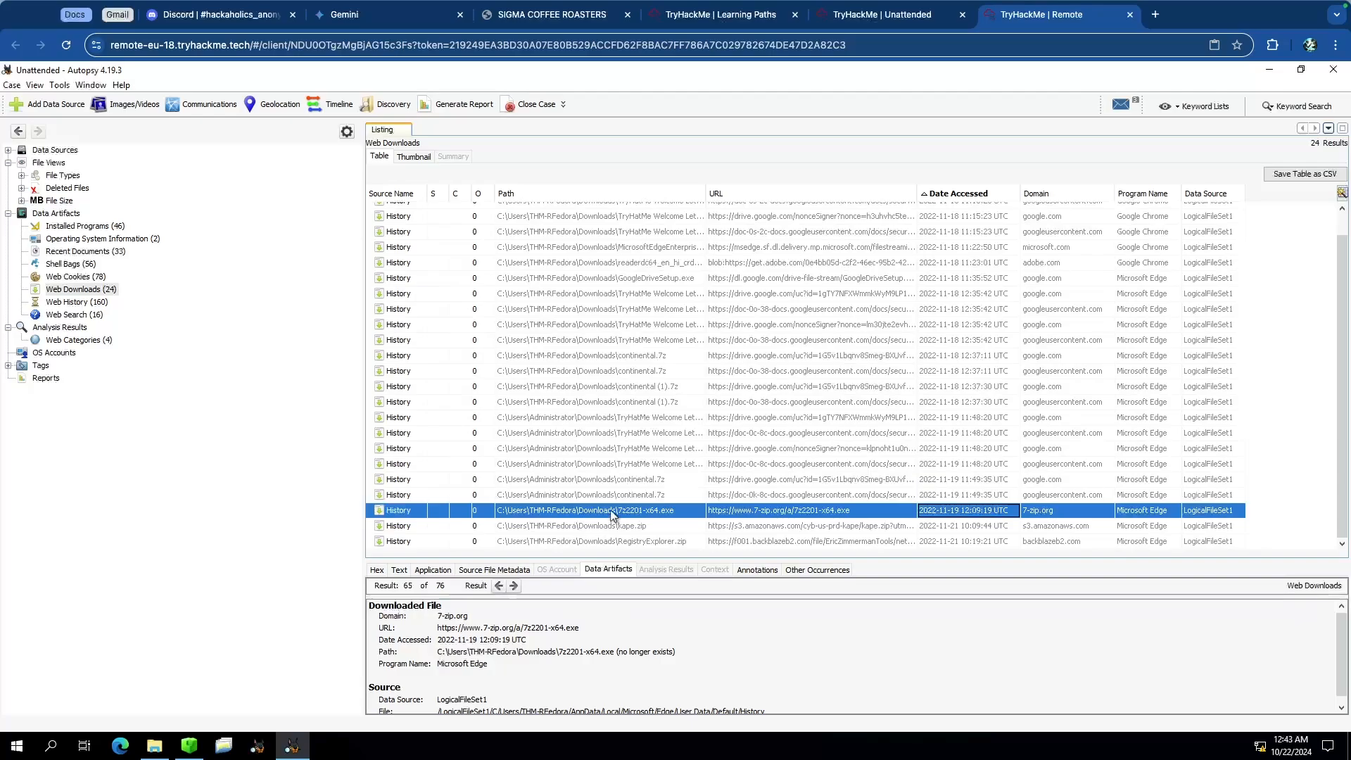
left_click(611, 511)
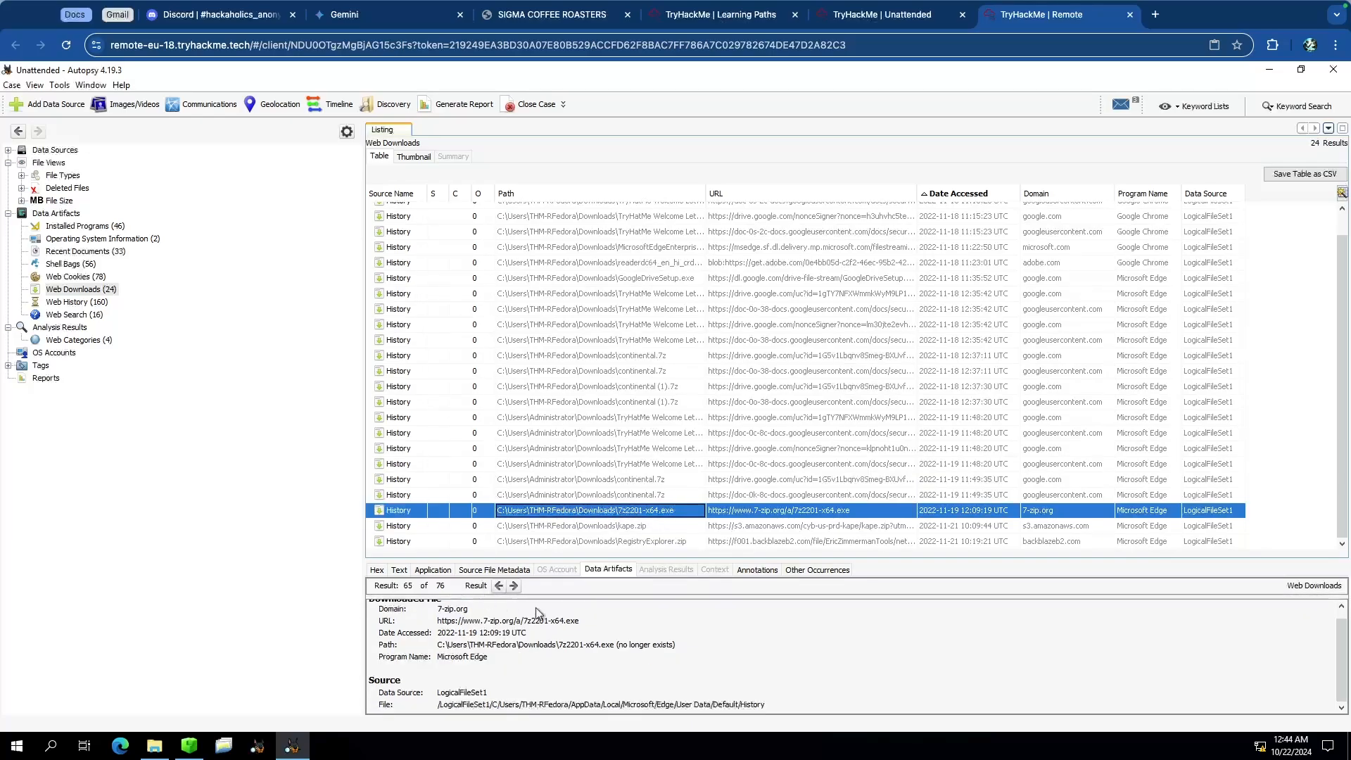
Step: Open the properties of the 7z2201-x64.exe download entry and examine its path and URL
right_click(633, 510)
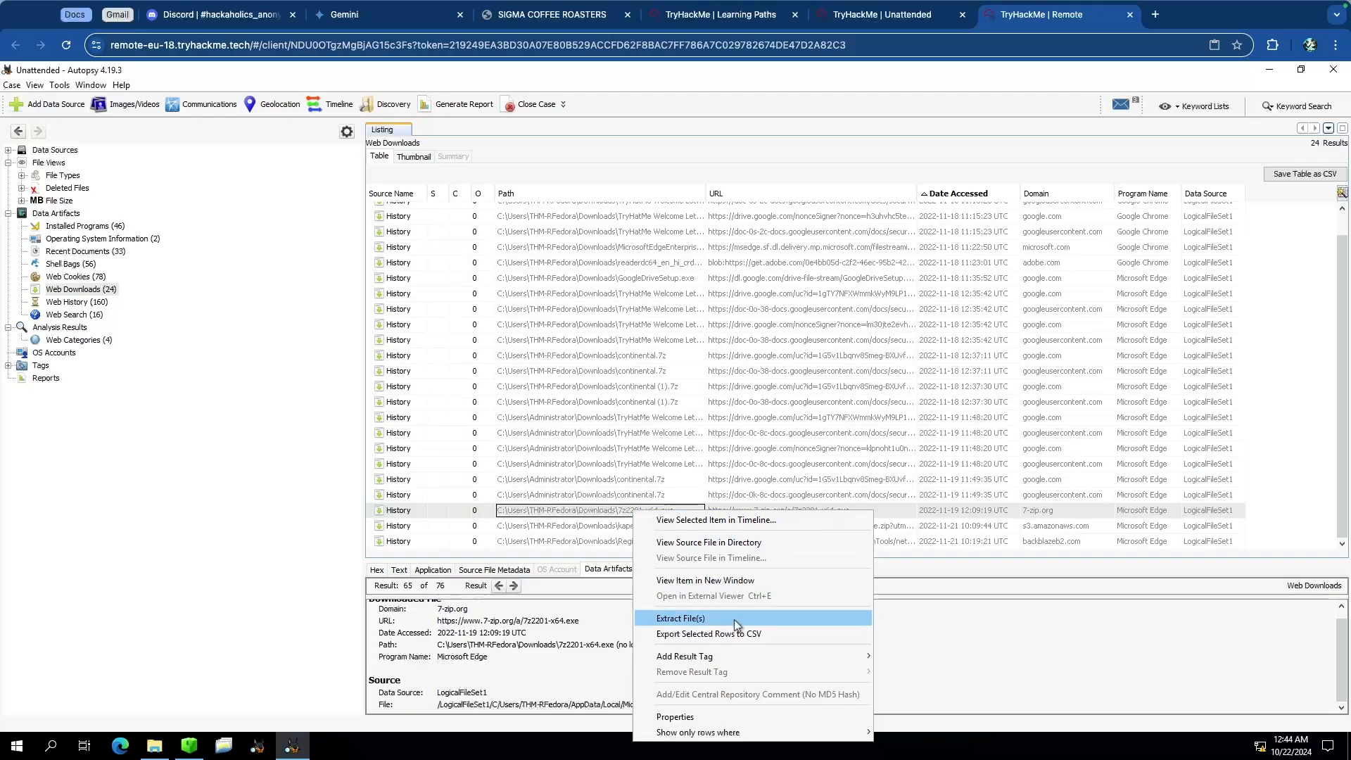
left_click(700, 714)
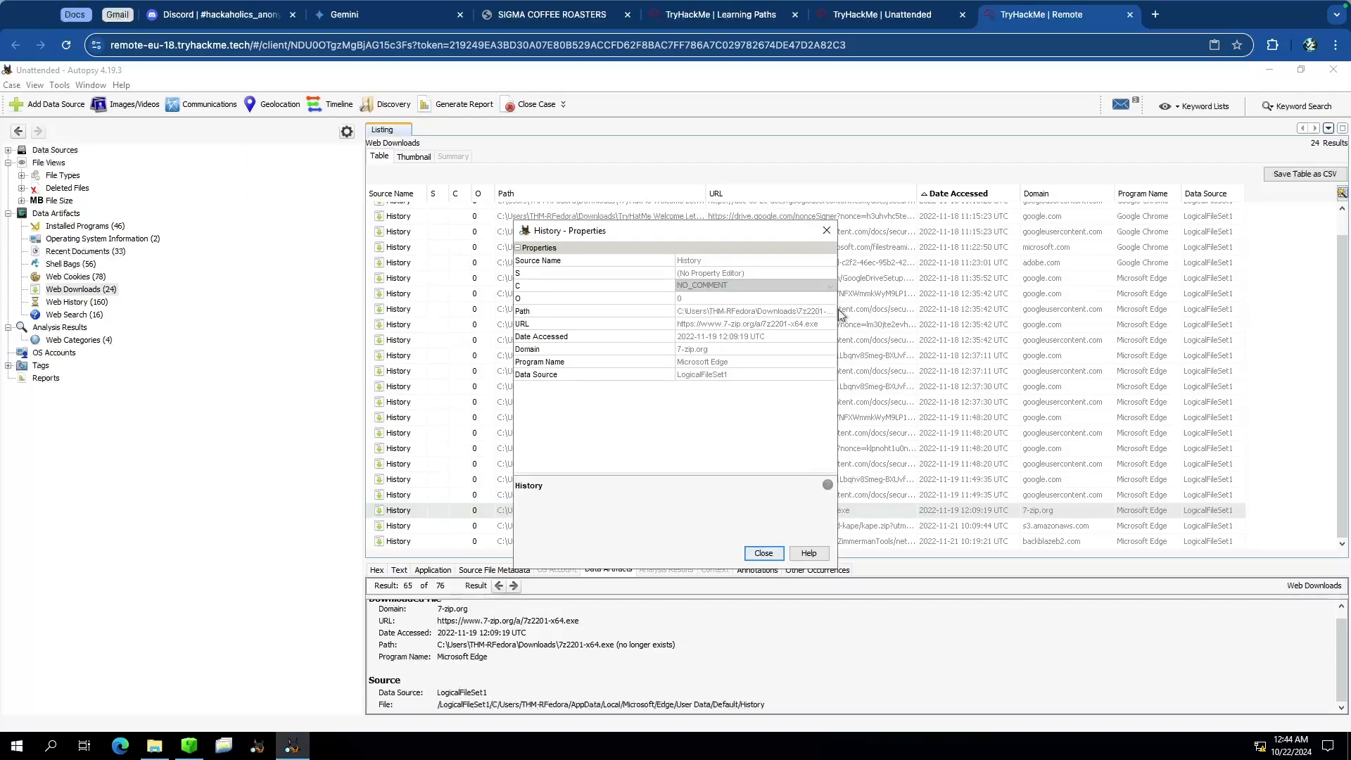
left_click_drag(837, 310, 1047, 311)
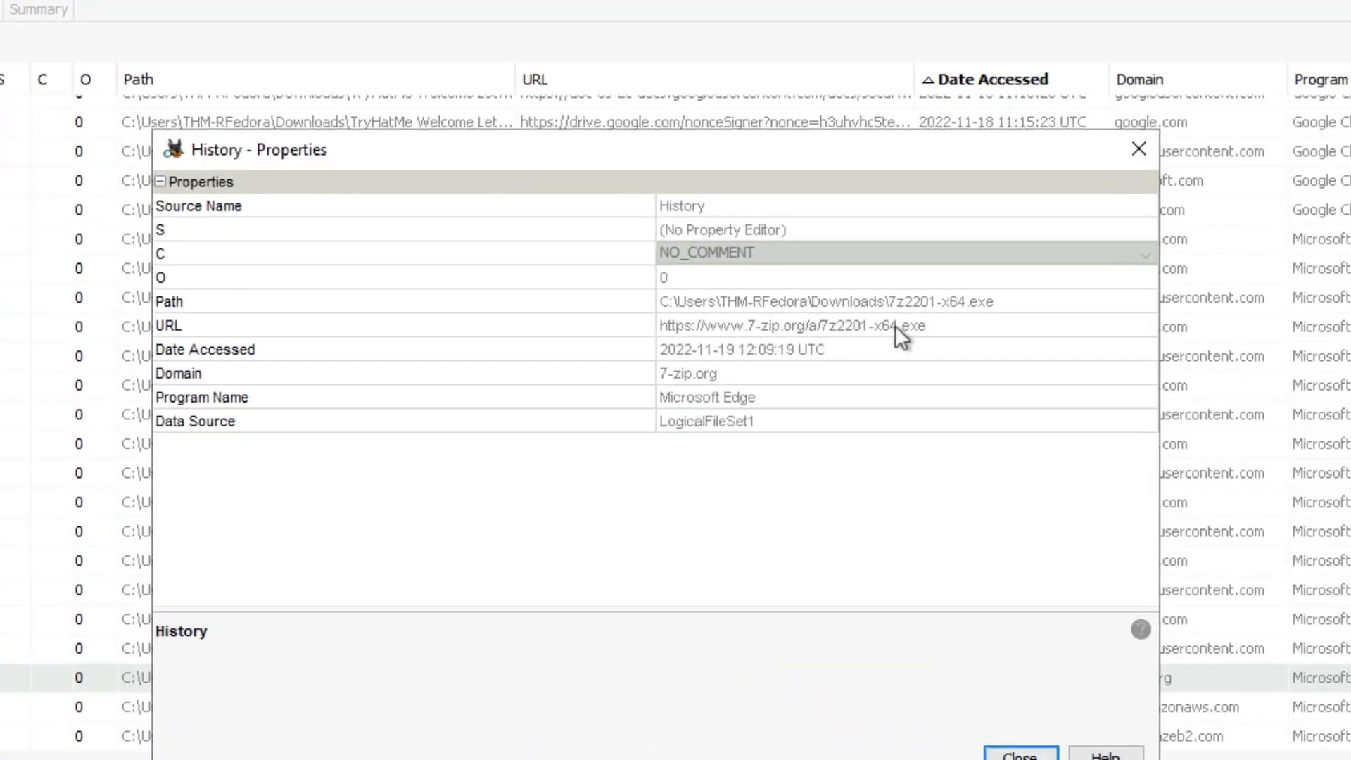
left_click(876, 325)
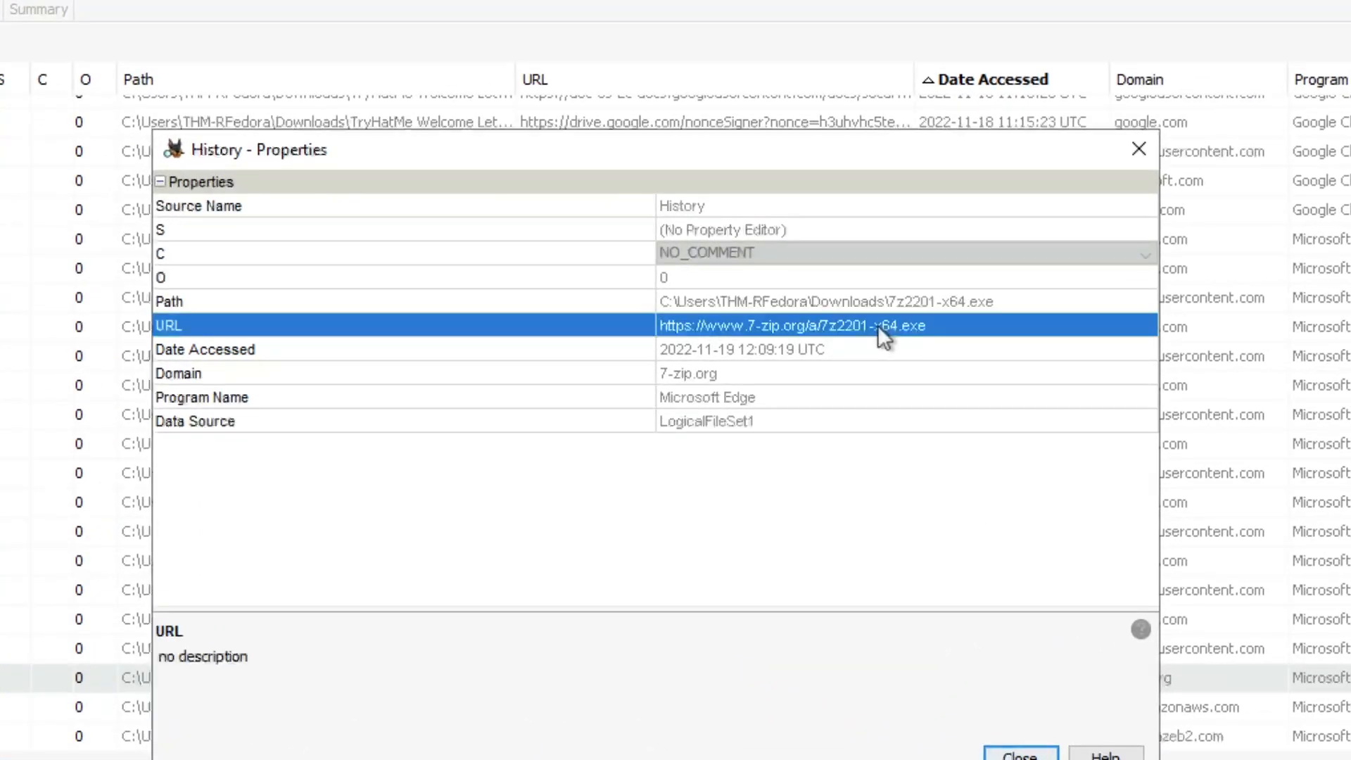
left_click(935, 304)
left_click(872, 324)
right_click(864, 323)
left_click(843, 321)
left_click(869, 302)
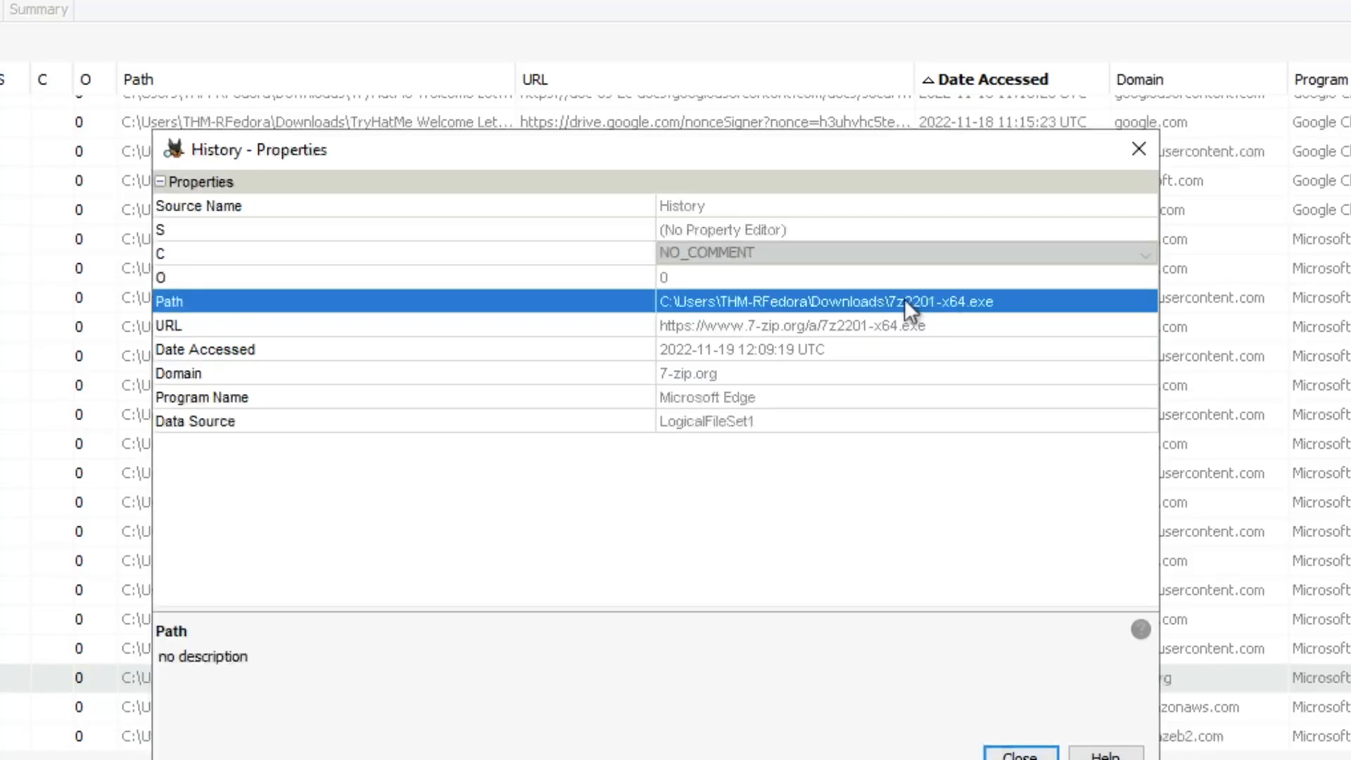
right_click(877, 300)
left_click(827, 308)
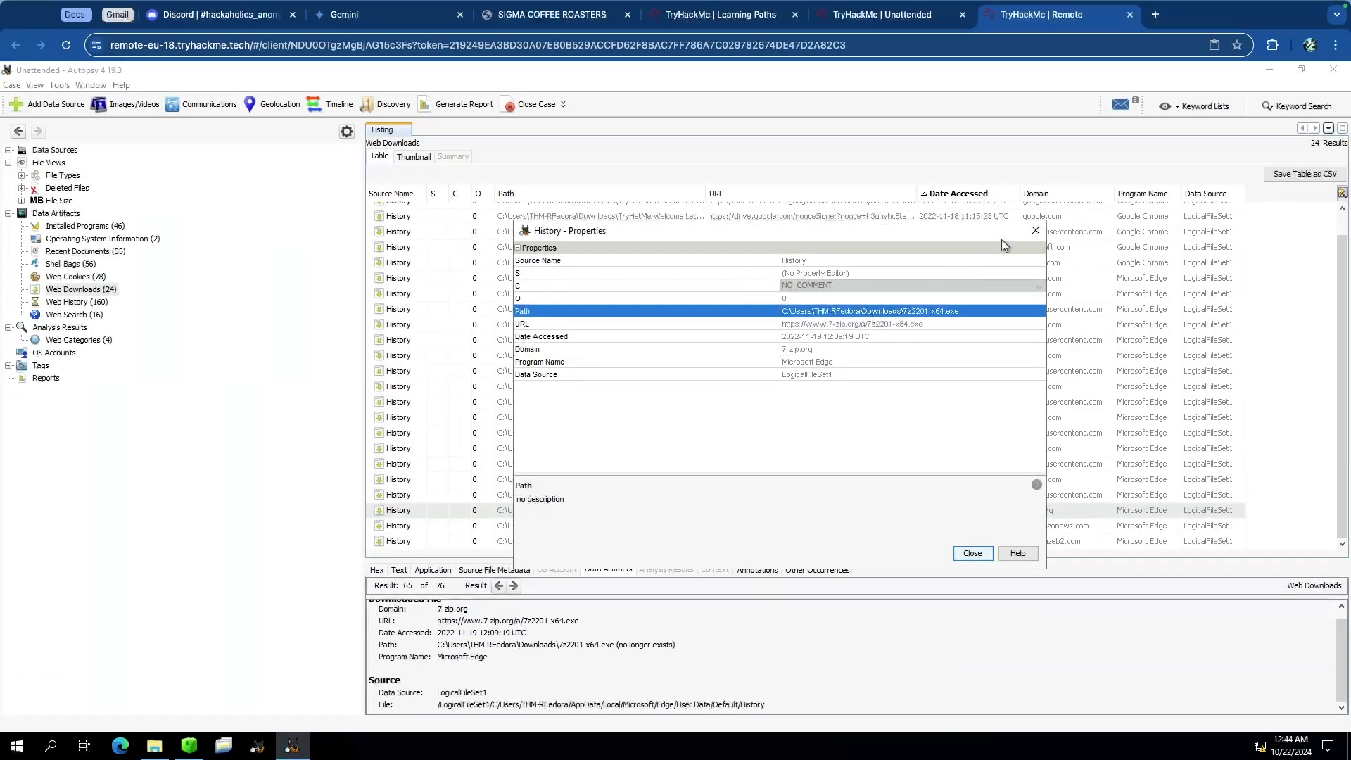
left_click(1035, 230)
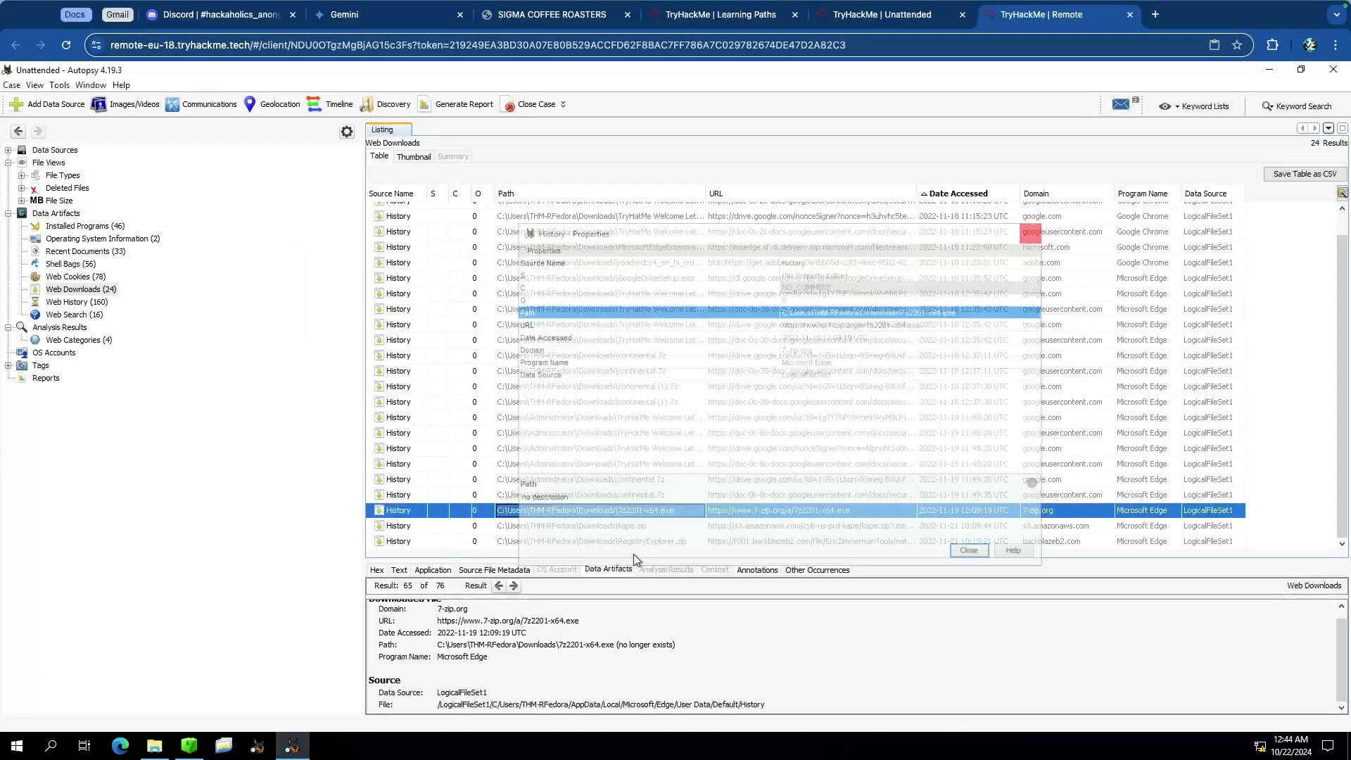
right_click(641, 513)
left_click(757, 588)
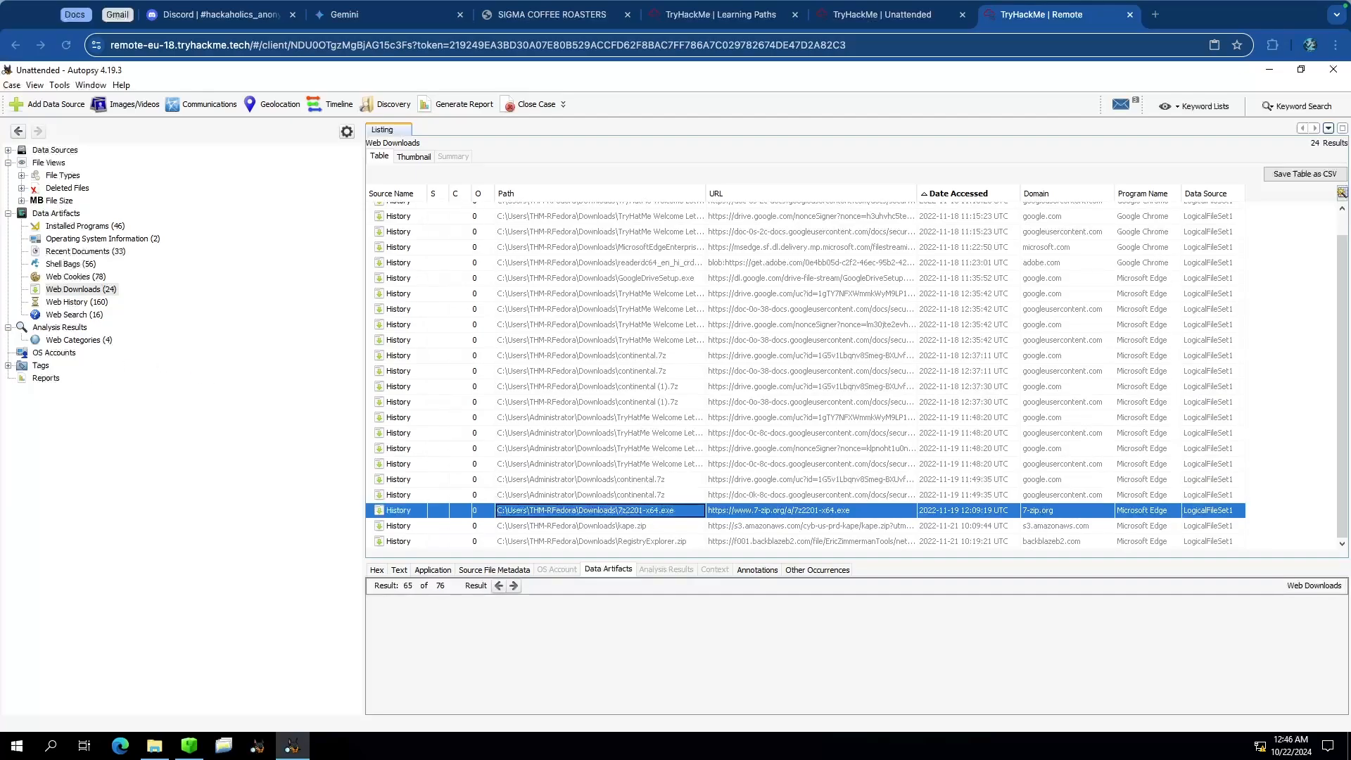
Step: Answer the Task 4 question on the downloaded file's name with 7z2201-x64.exe
left_click(902, 19)
scroll(402, 301, "down", 5)
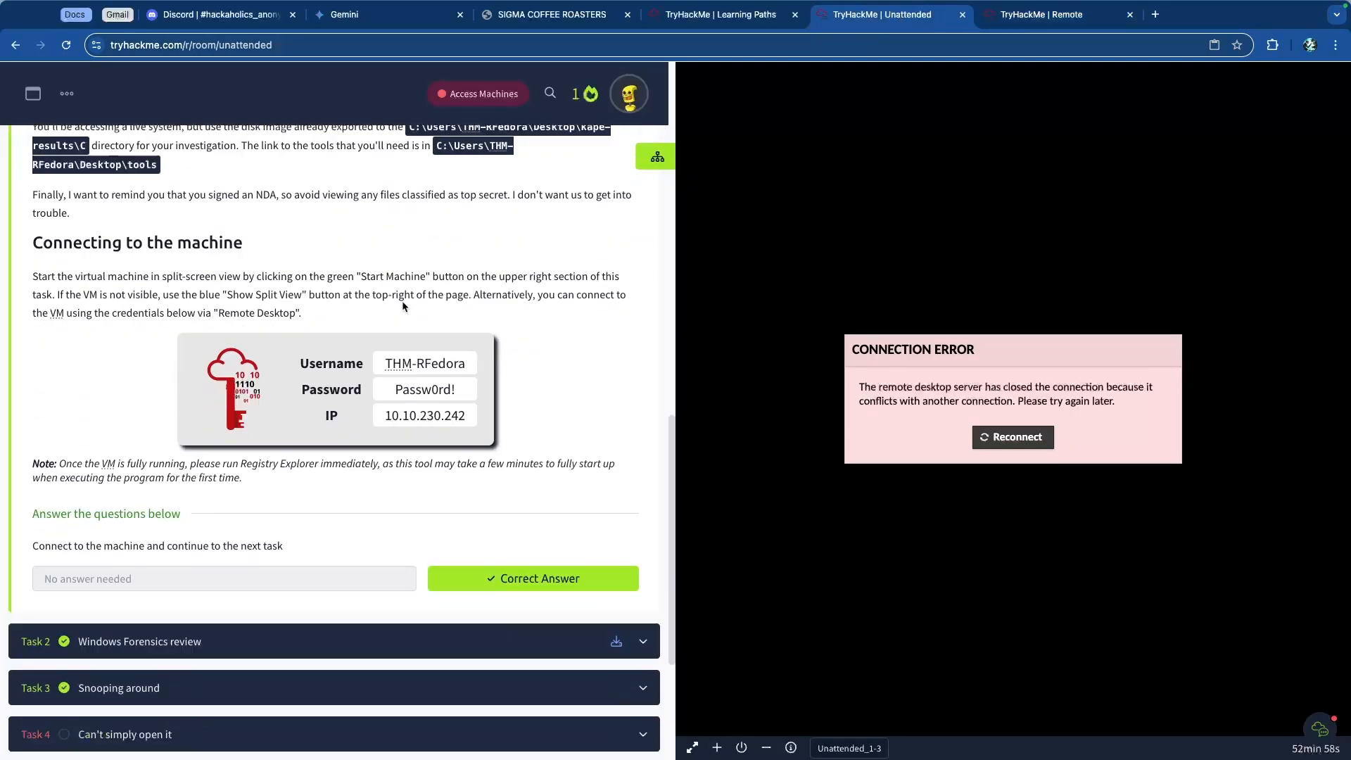
left_click(242, 565)
scroll(215, 551, "down", 10)
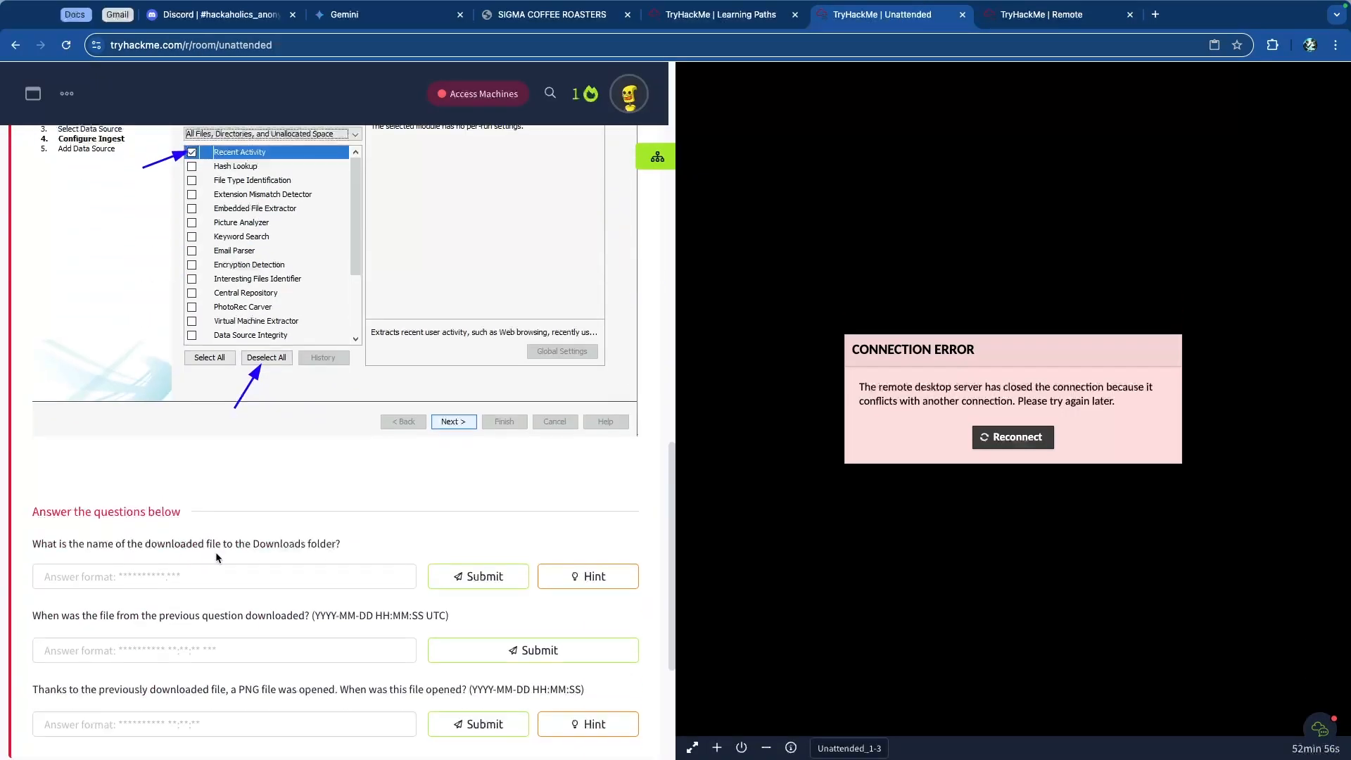
left_click(227, 545)
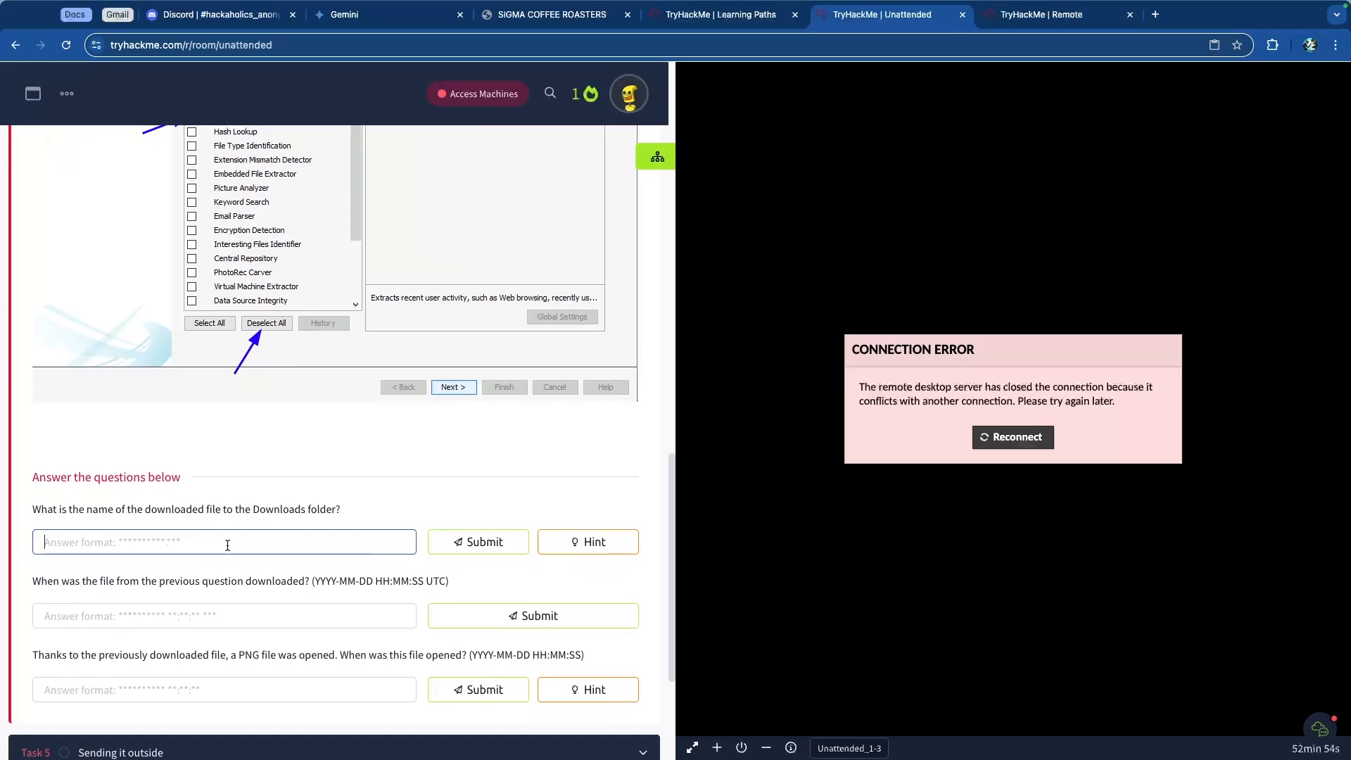
type("7")
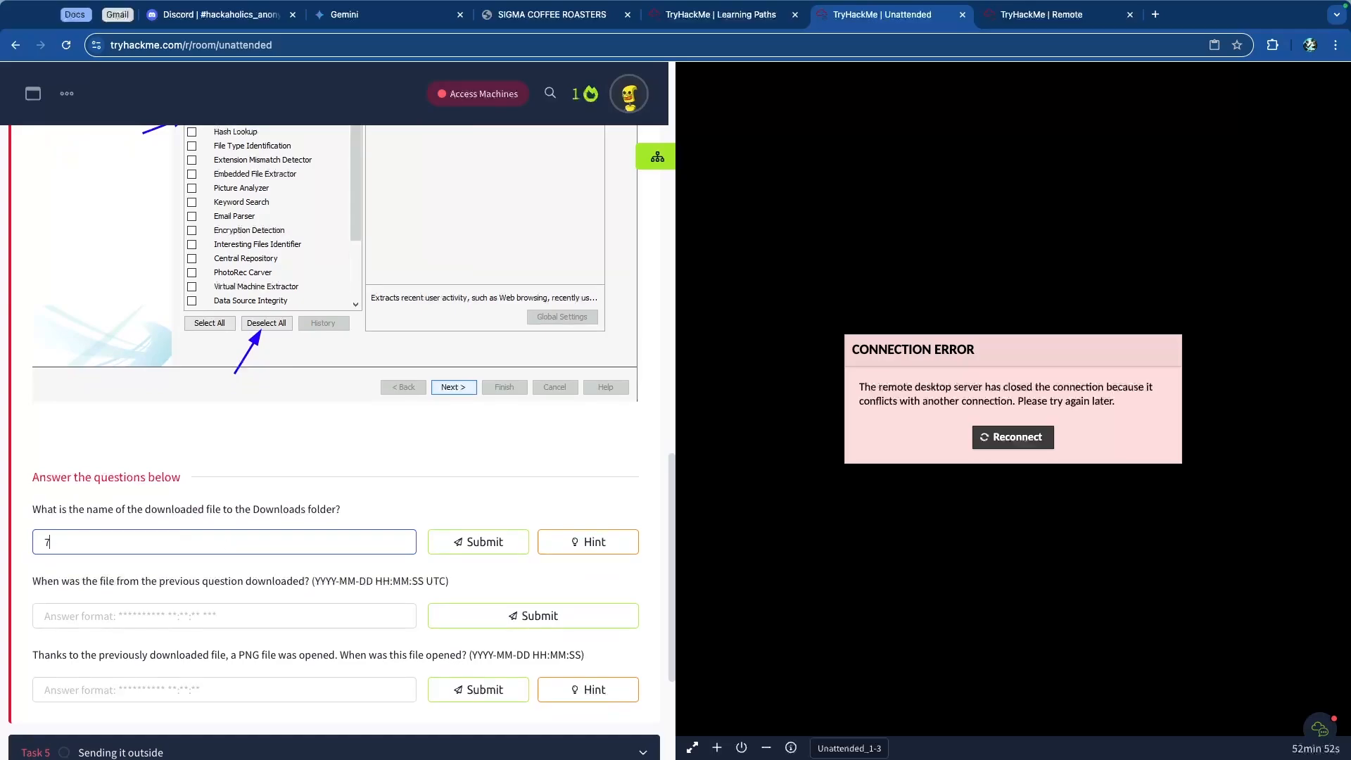
type("z2201-x64.exe")
key("Return")
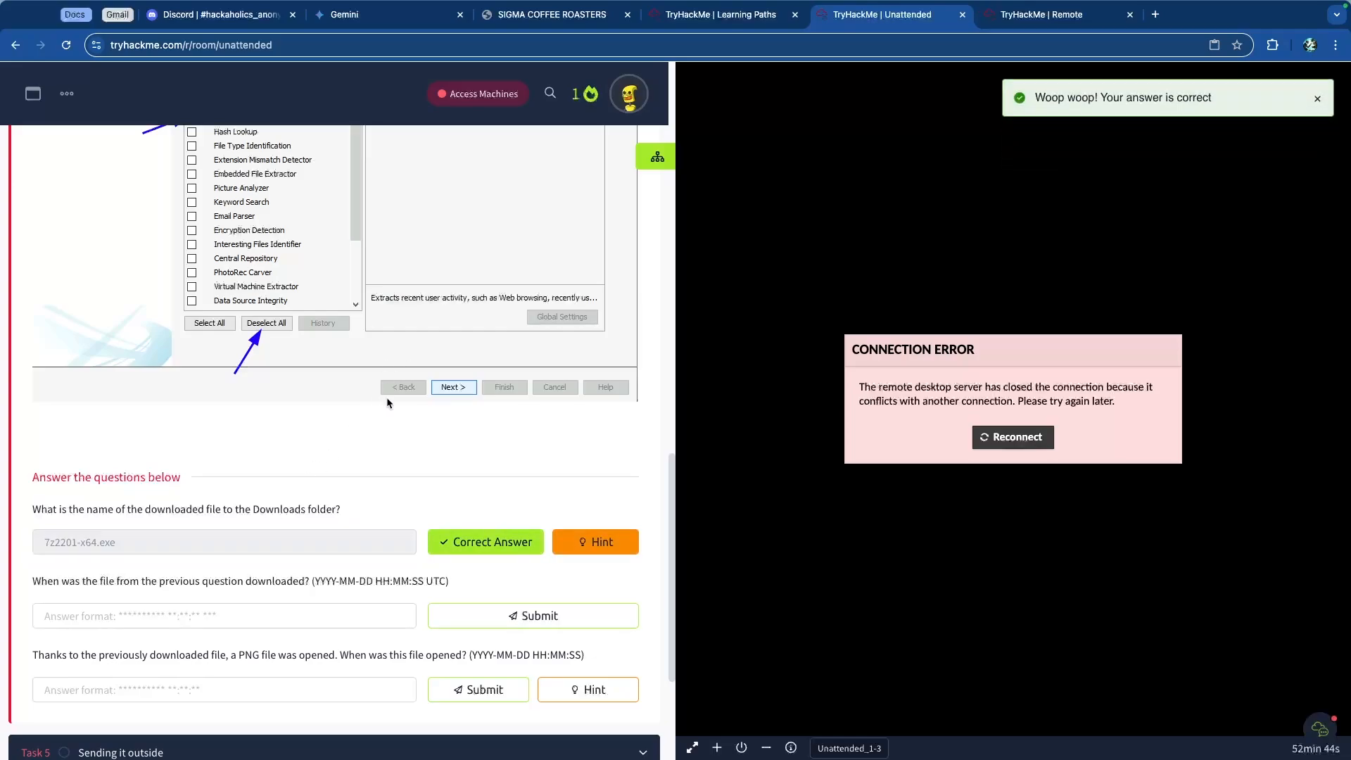
Step: Read the next question asking when that file was downloaded
scroll(357, 425, "down", 3)
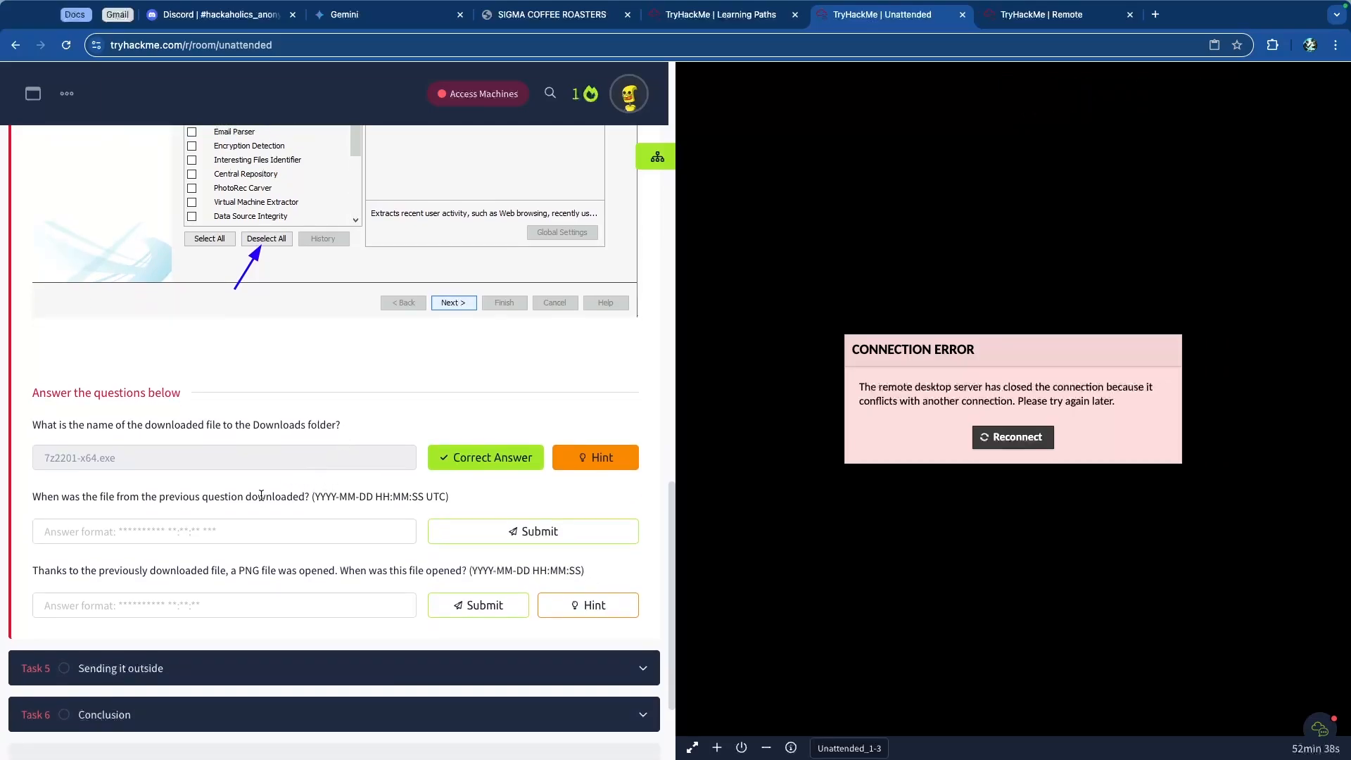
scroll(260, 495, "up", 5)
scroll(361, 507, "down", 1)
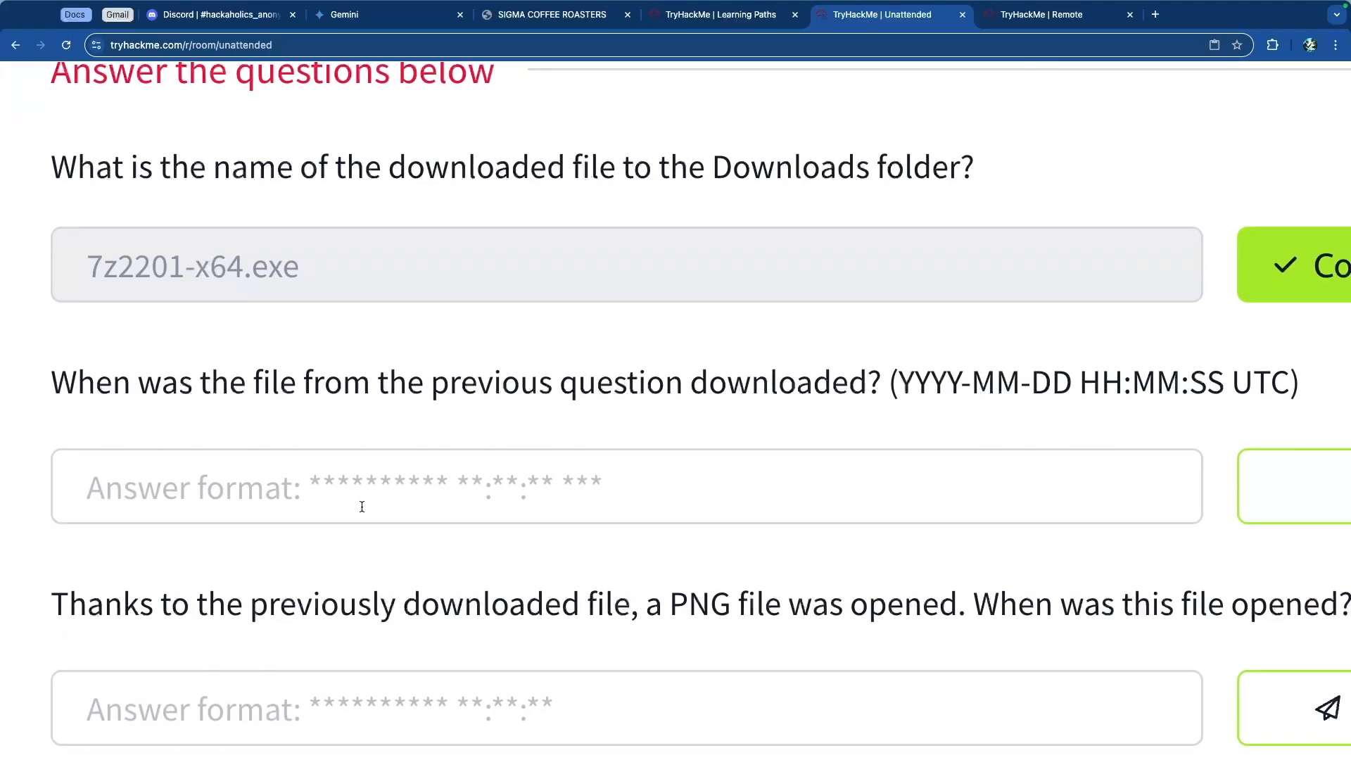
scroll(360, 507, "right", 2)
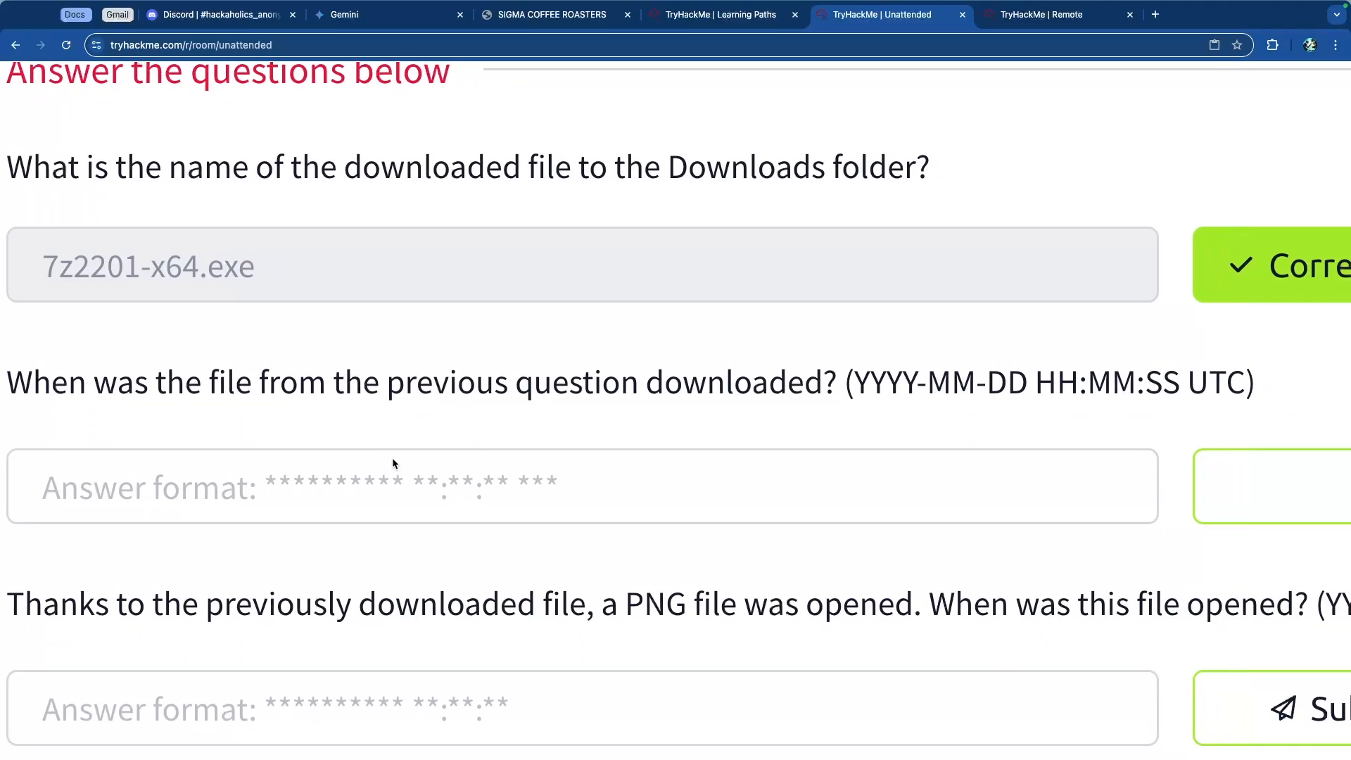
left_click_drag(131, 391, 823, 393)
left_click(768, 383)
scroll(647, 398, "down", 5)
key("ctrl+Tab")
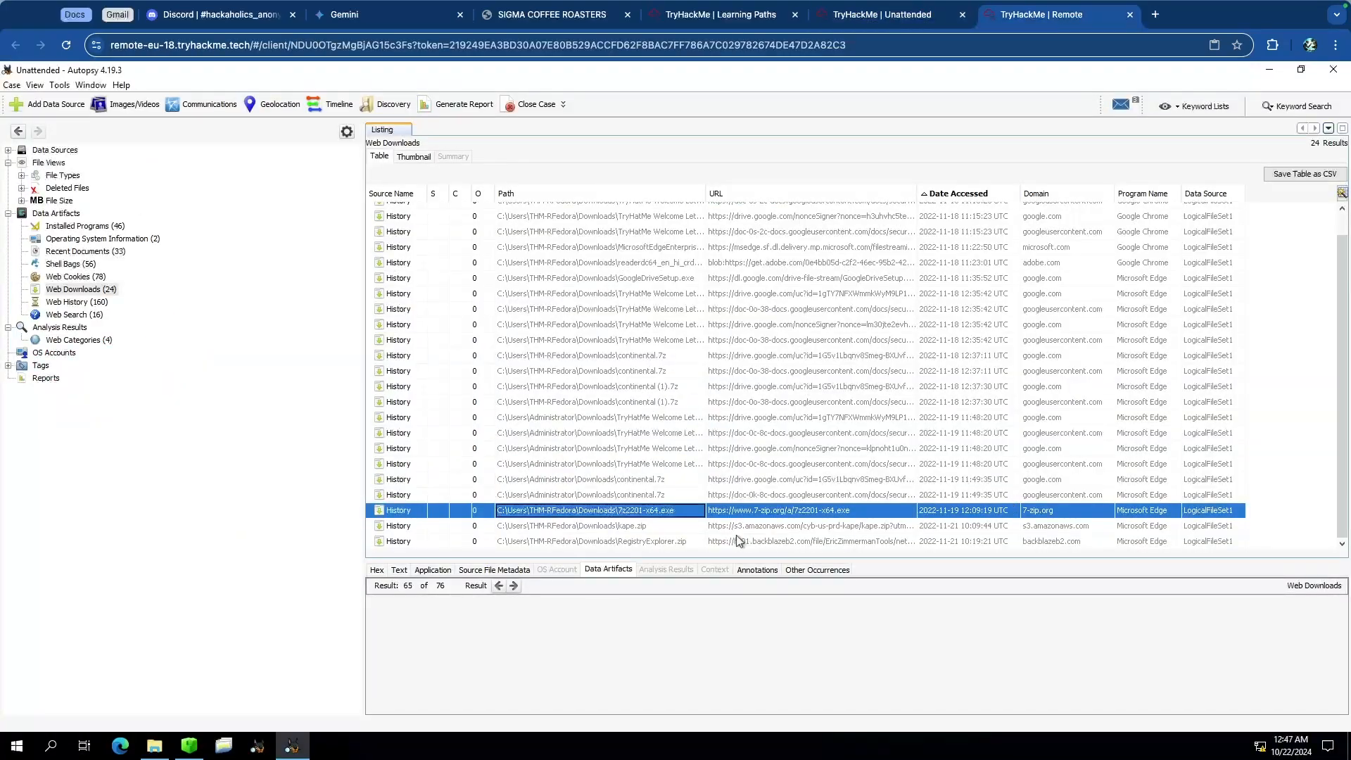
Step: Open the entry's source History file in a new window and browse its viewer tabs
left_click(651, 513)
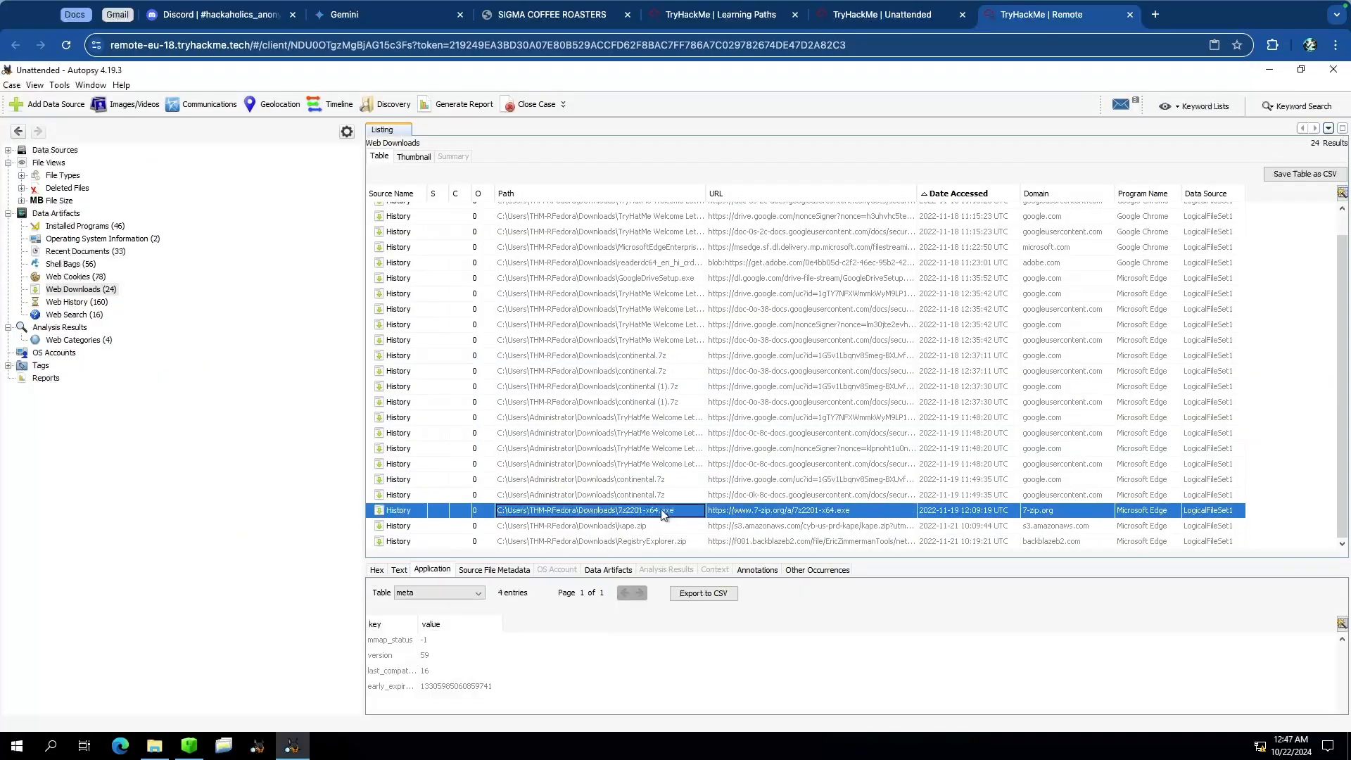
left_click(483, 570)
right_click(646, 527)
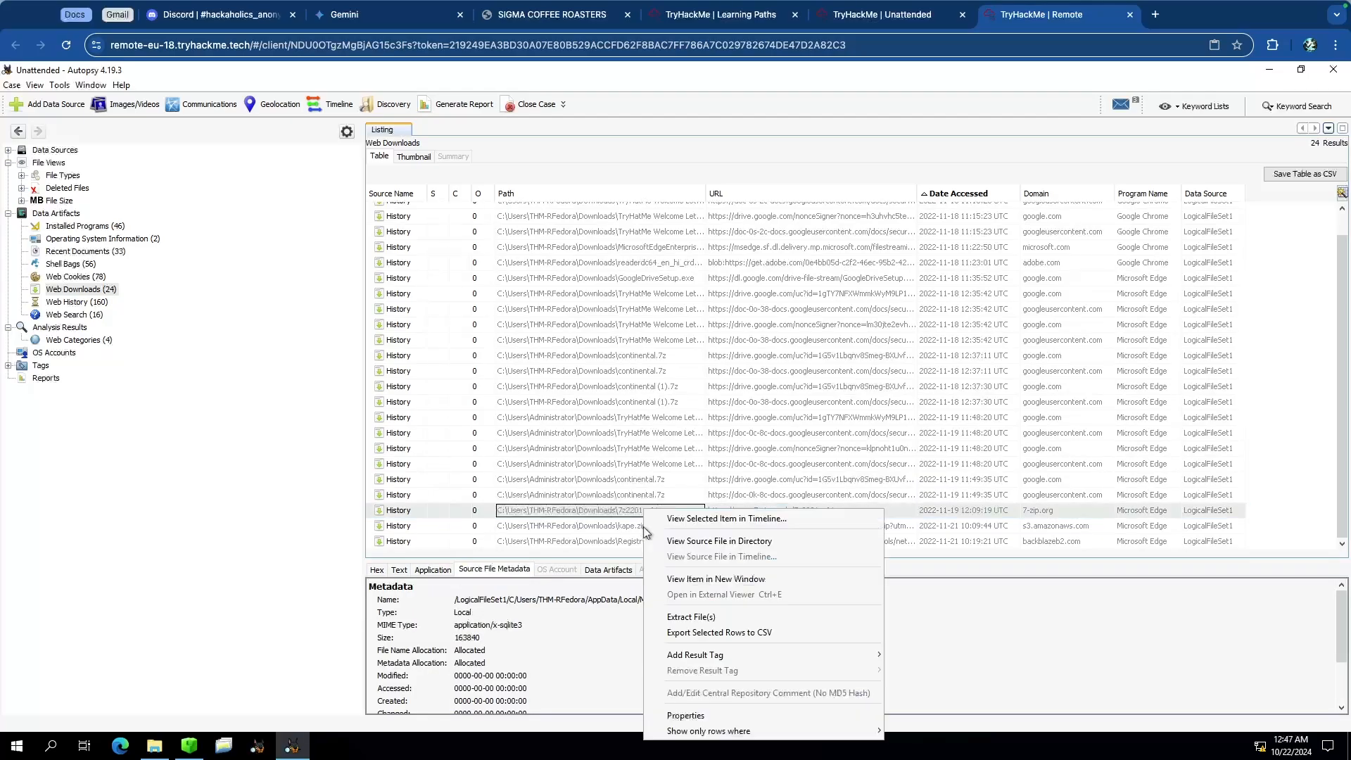
left_click(795, 580)
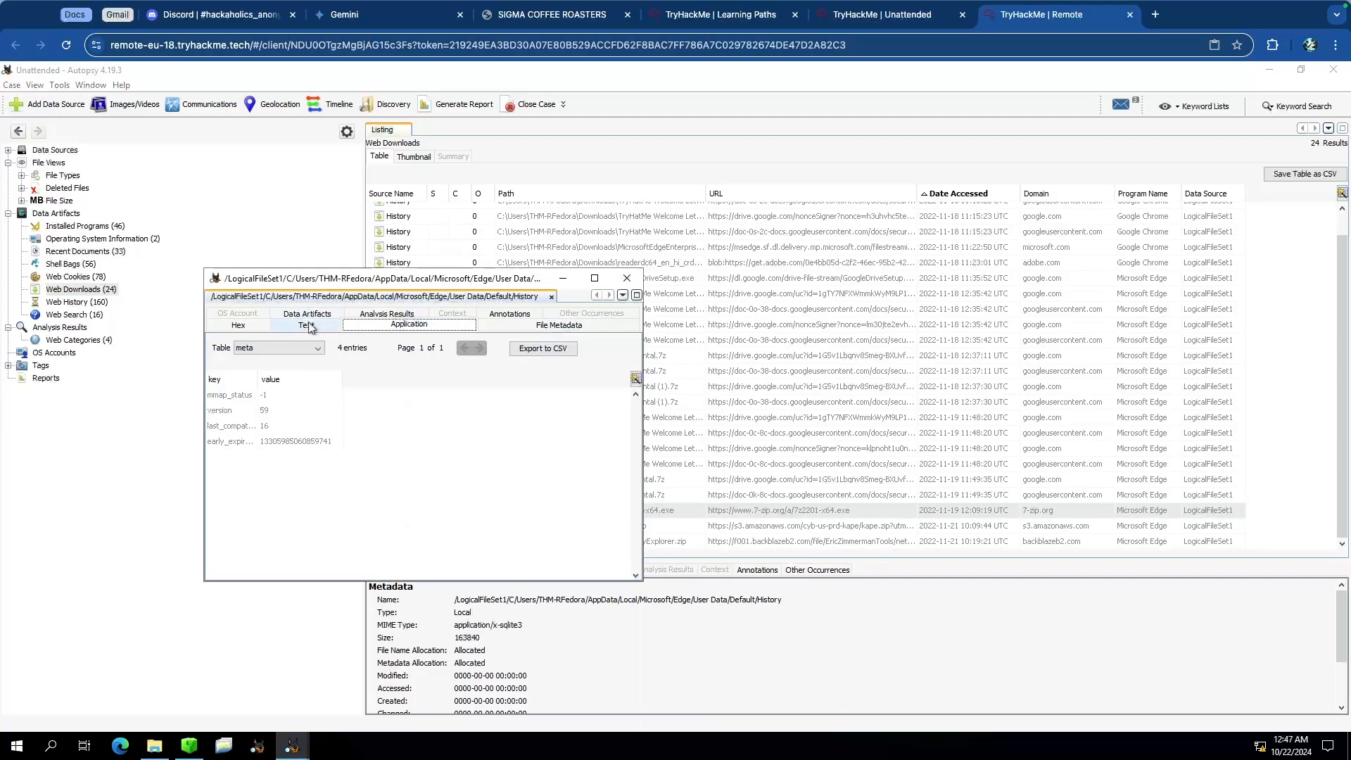
left_click(310, 326)
left_click(315, 316)
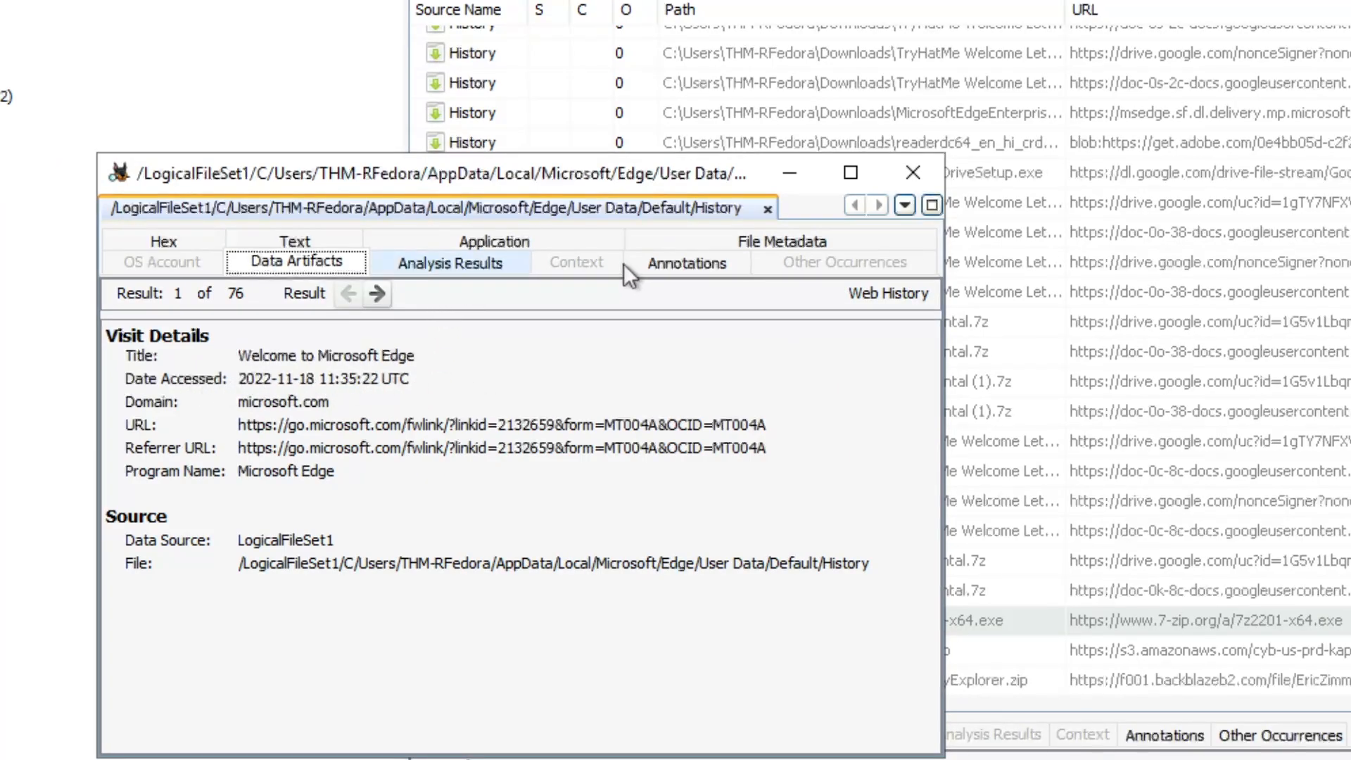
left_click(700, 265)
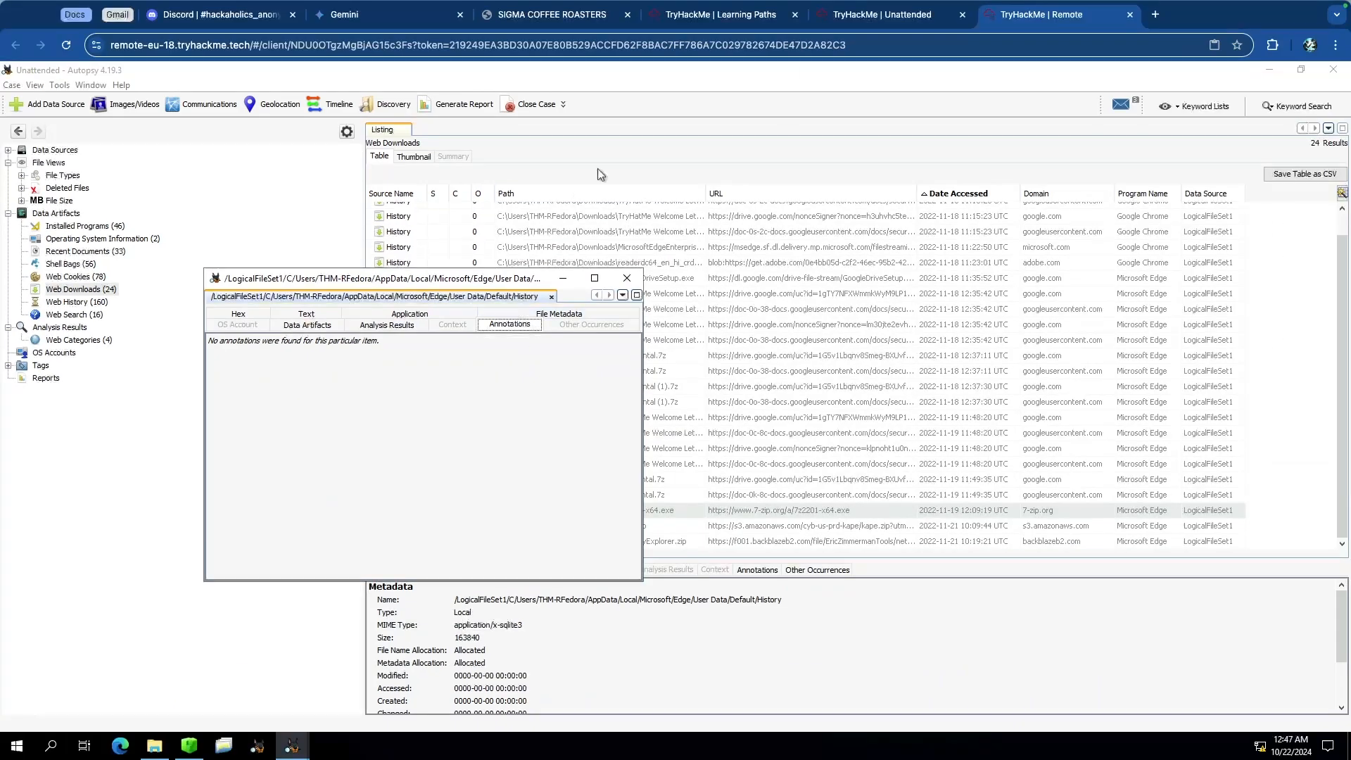
left_click(869, 21)
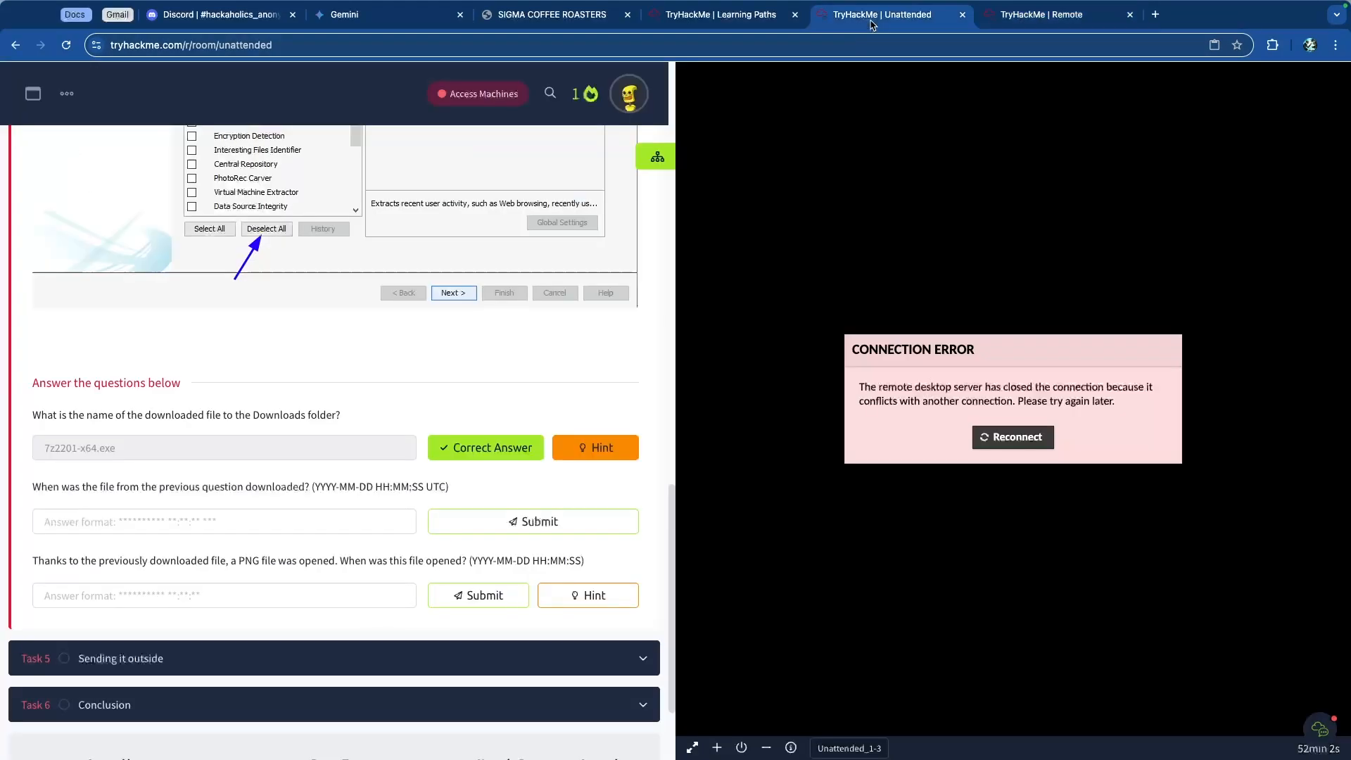
left_click(263, 523)
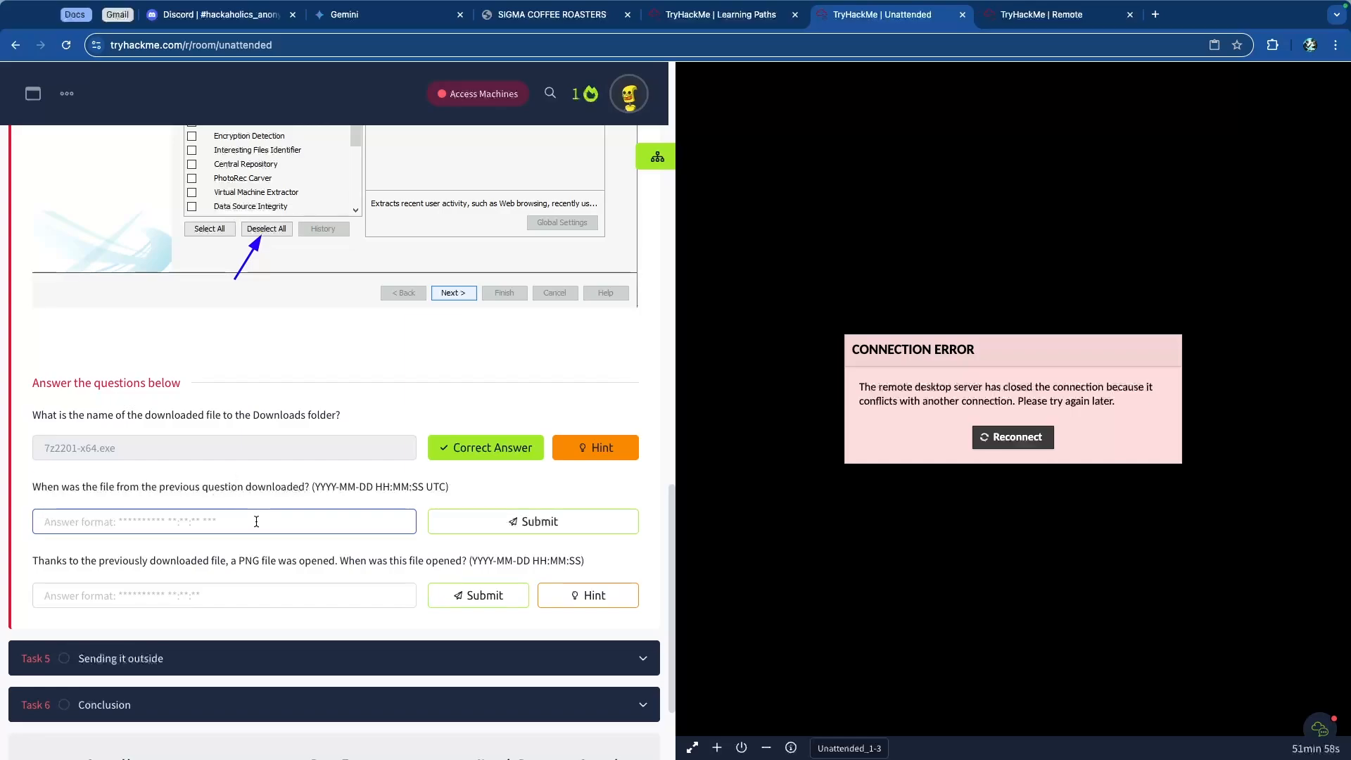
type("2022-11-19 12:09:19 UTC")
key("Return")
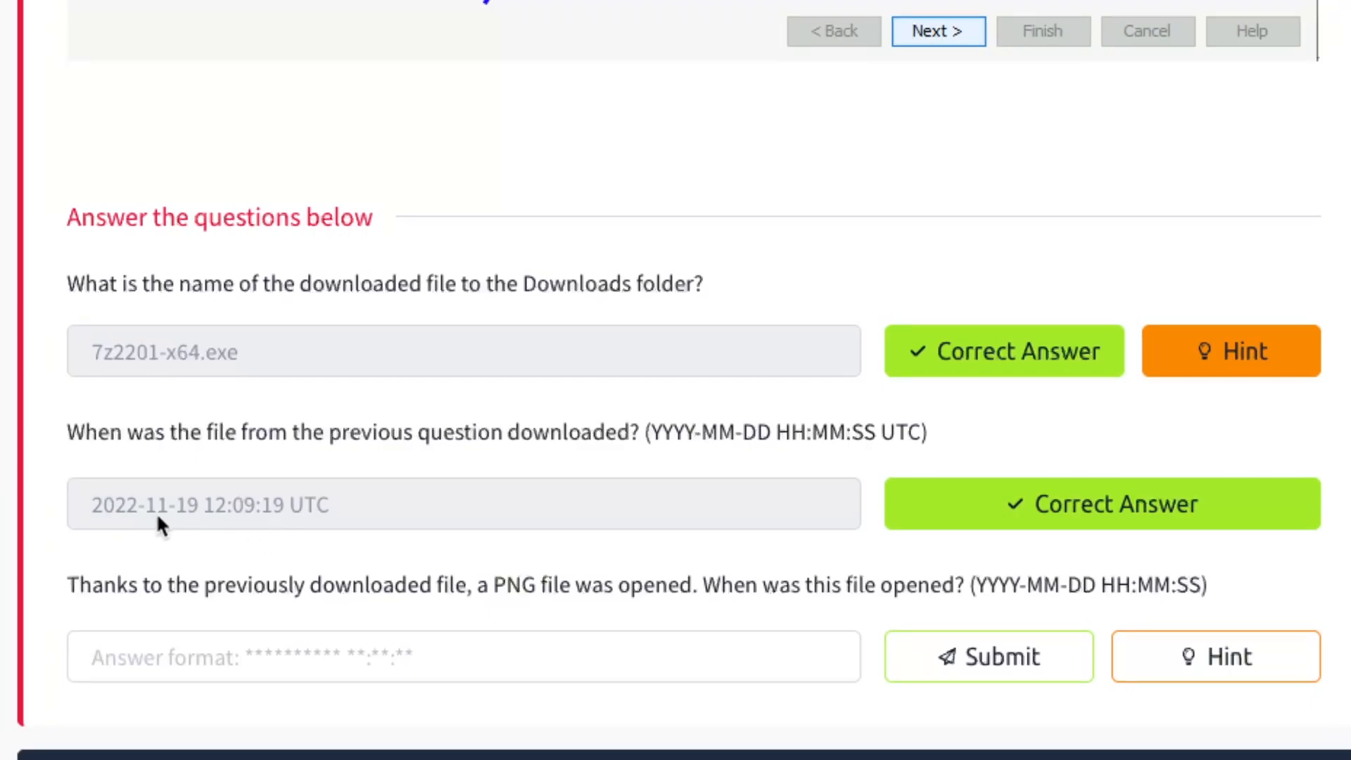
Step: Check the submitted time against the Autopsy entry and read the question about the opened PNG file
left_click_drag(105, 504, 298, 504)
left_click(334, 504)
key("ctrl+Tab")
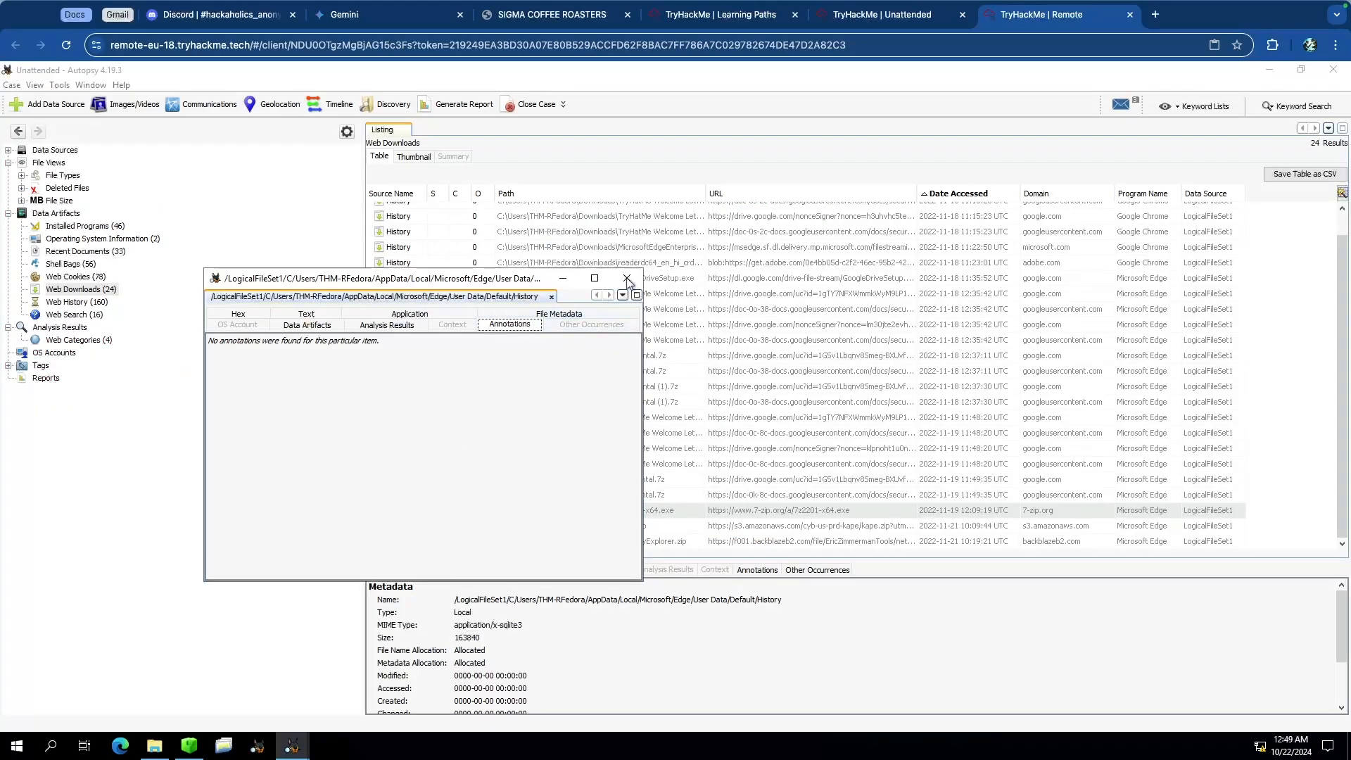
left_click(1029, 510)
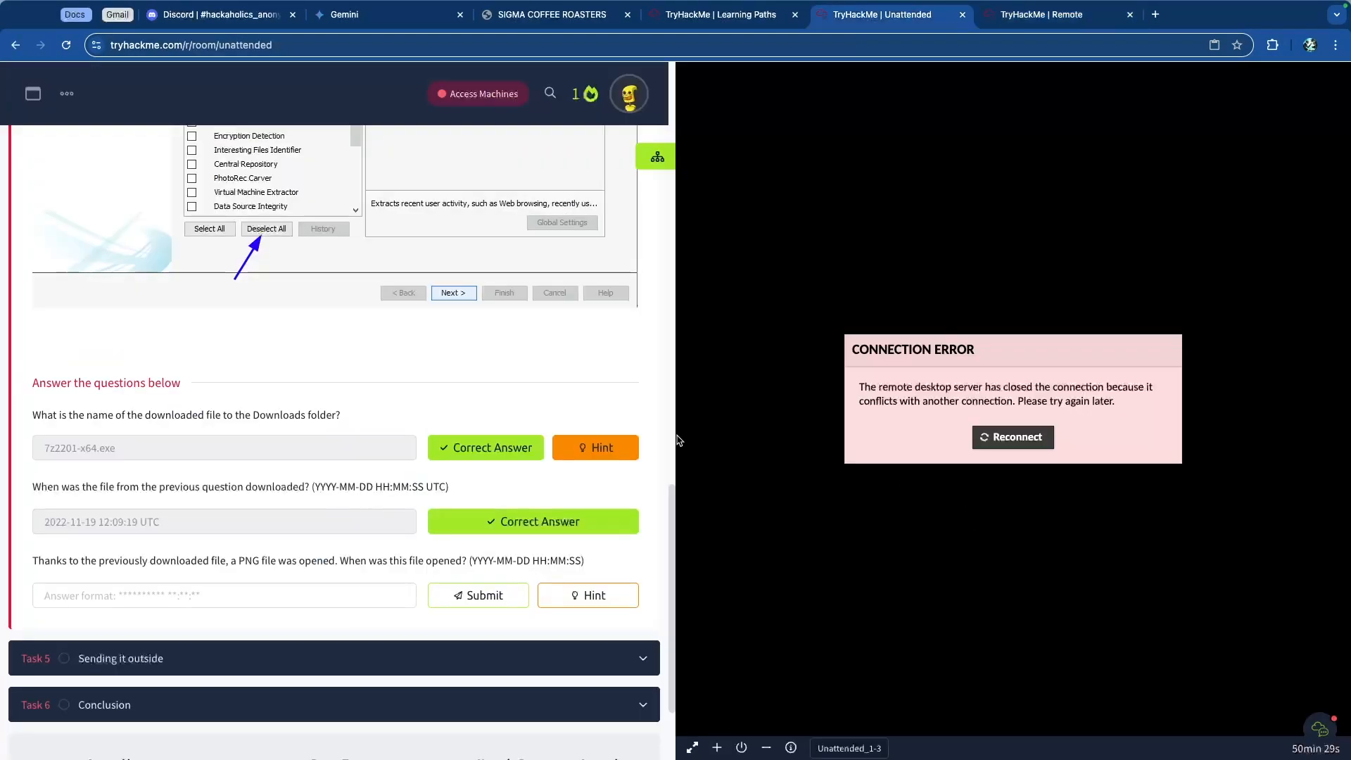
scroll(187, 461, "down", 1)
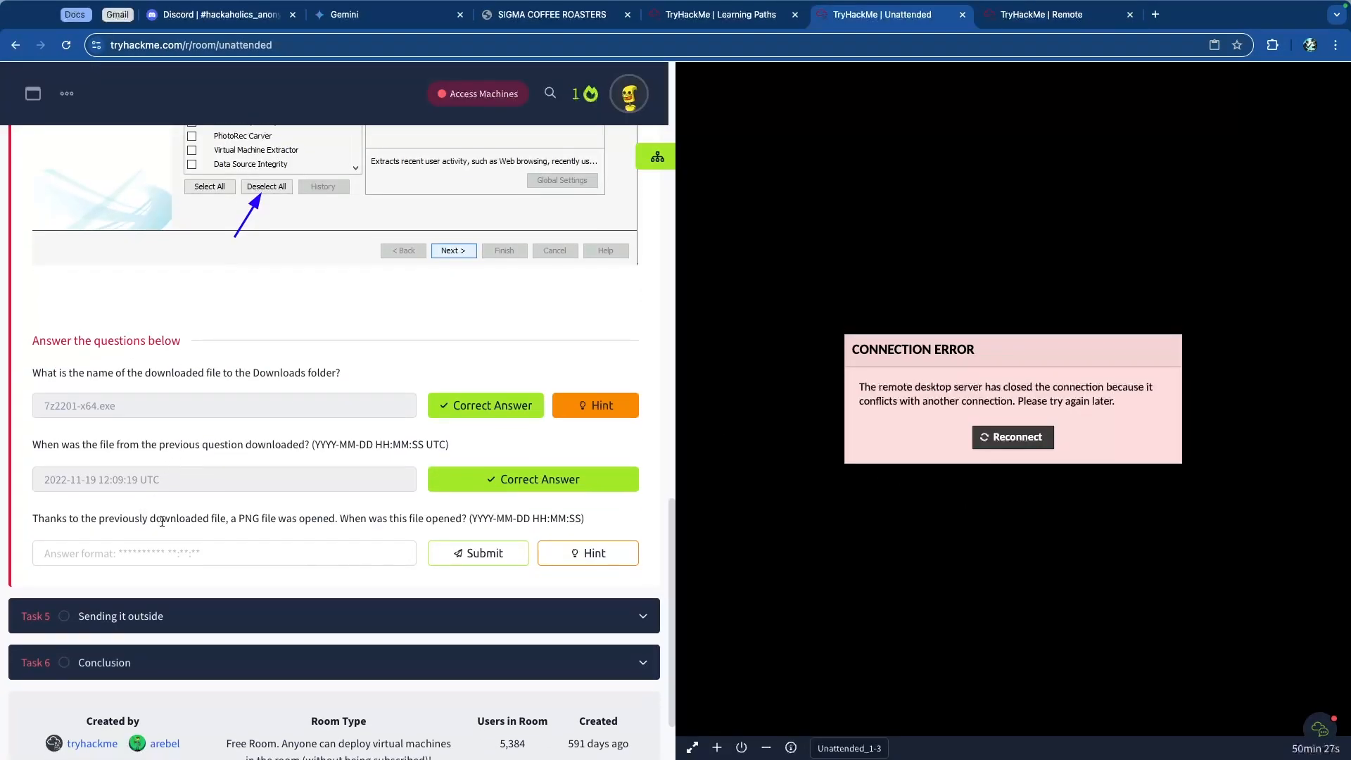
scroll(121, 526, "up", 5)
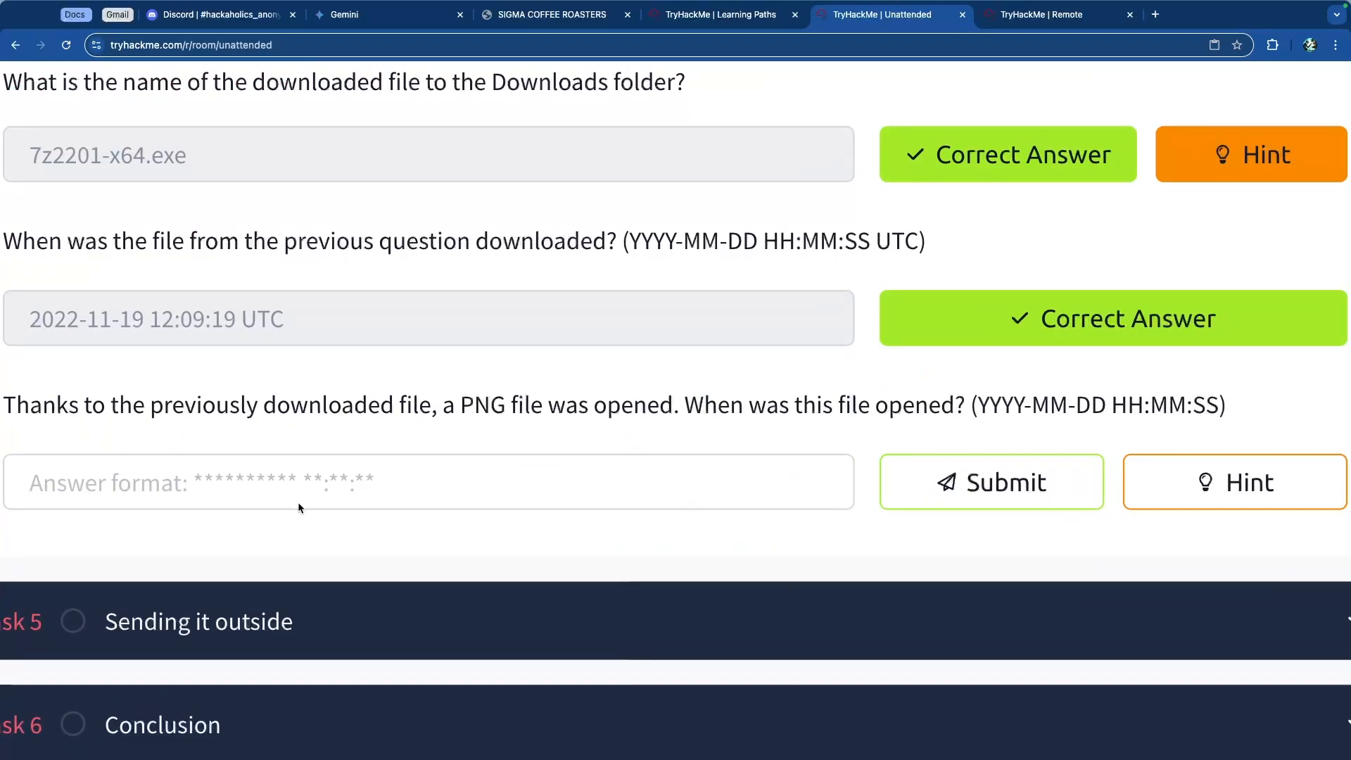
left_click_drag(460, 408, 956, 411)
left_click(668, 408)
left_click(958, 412)
key("ctrl+0")
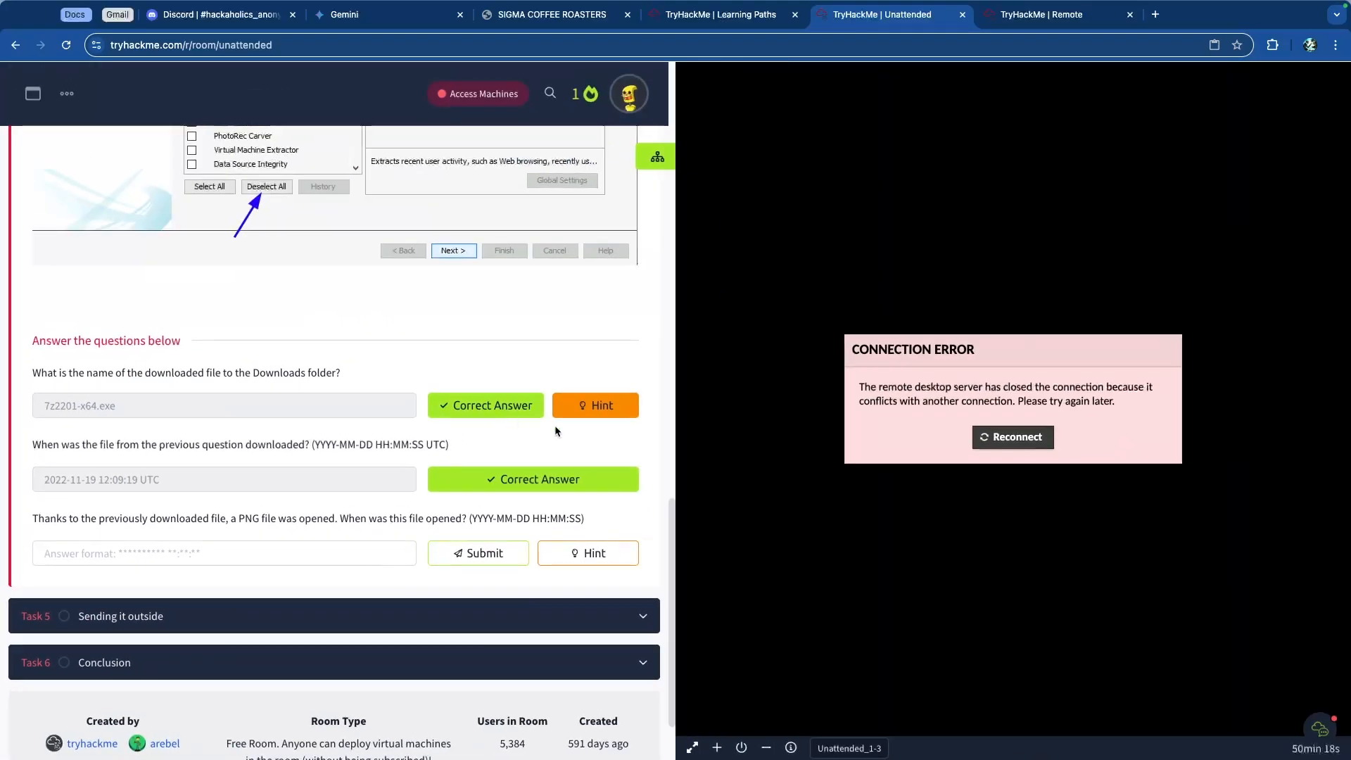
Step: Open the hint for the PNG file question
left_click(602, 556)
key("ctrl+equal")
key("ctrl+equal")
key("ctrl+equal")
key("ctrl+equal")
key("ctrl+equal")
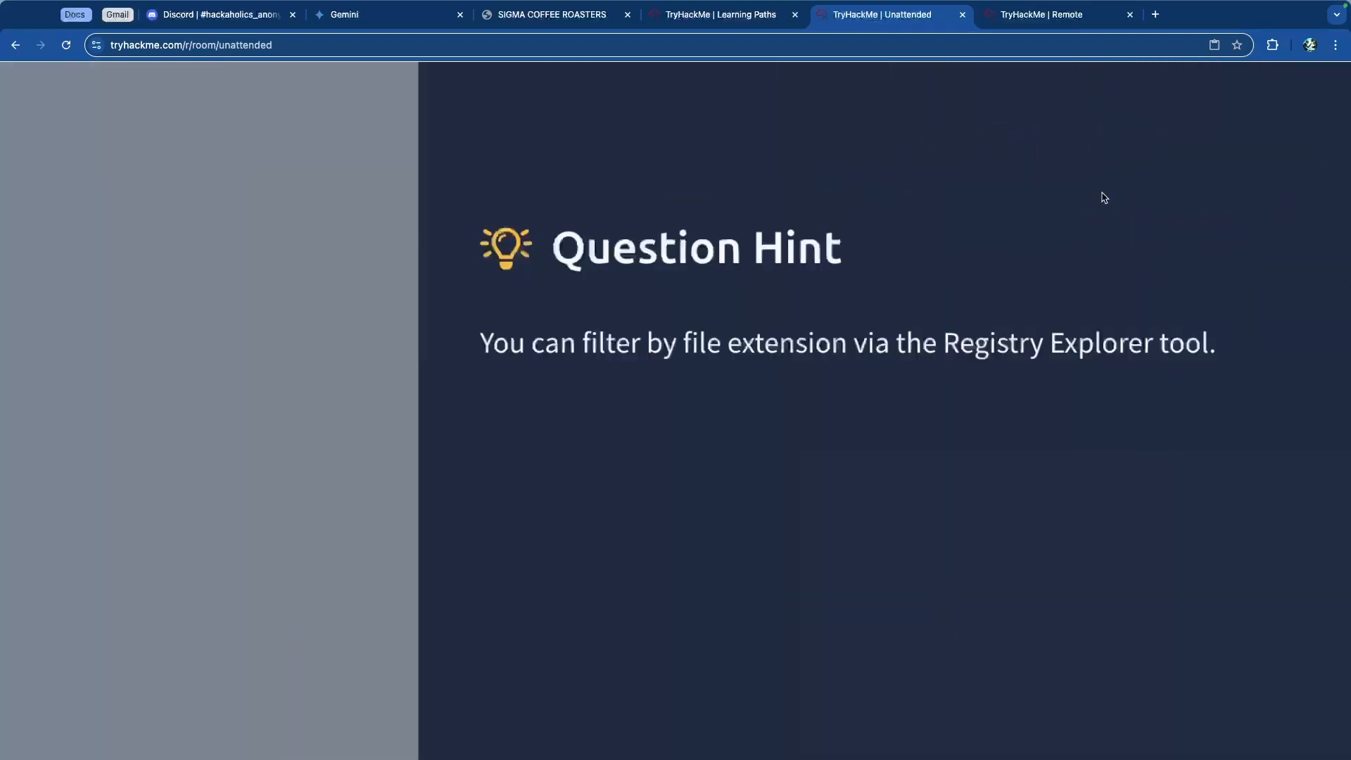
Step: Filter the registry hives by .png and open the .png keys under FileExts and RecentDocs
left_click_drag(665, 381, 1103, 406)
left_click(1131, 410)
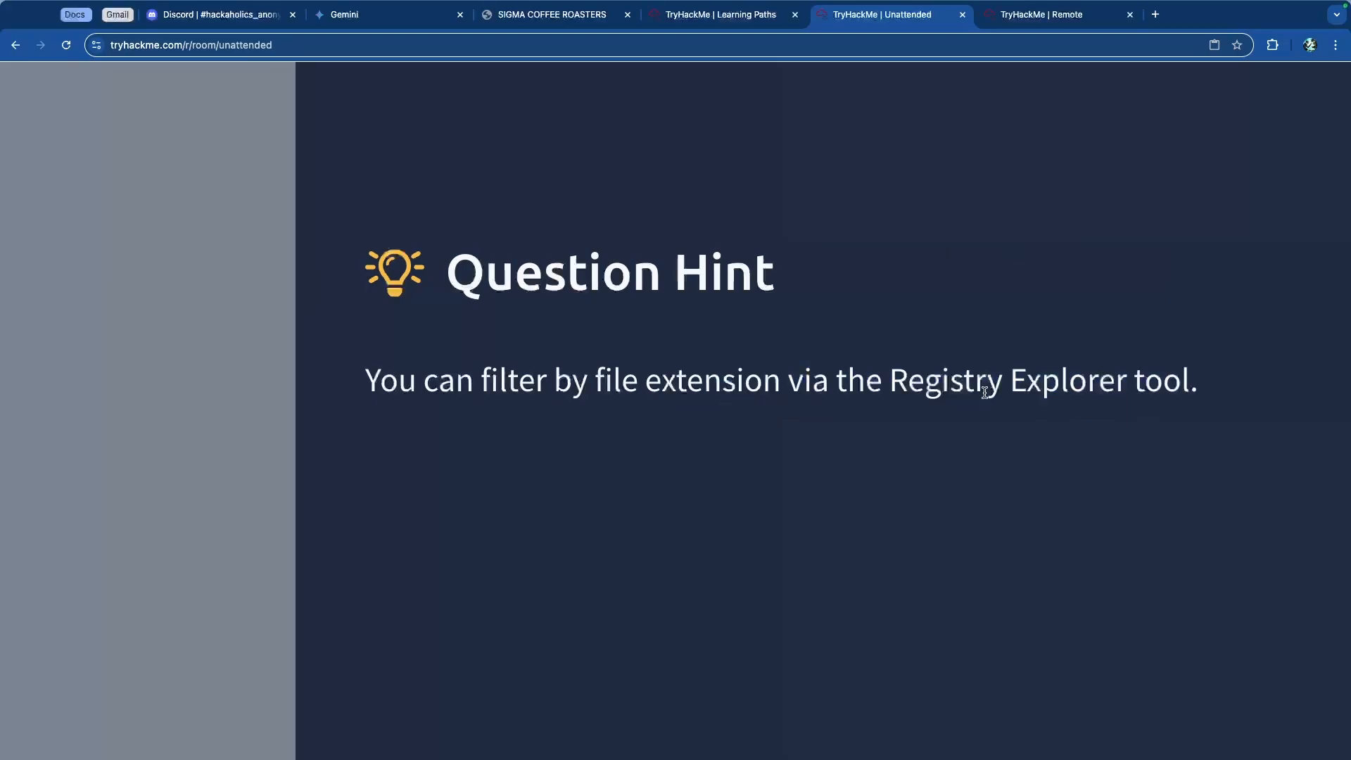
key("ctrl+minus")
key("ctrl+minus")
key("ctrl+minus")
key("ctrl+minus")
key("ctrl+minus")
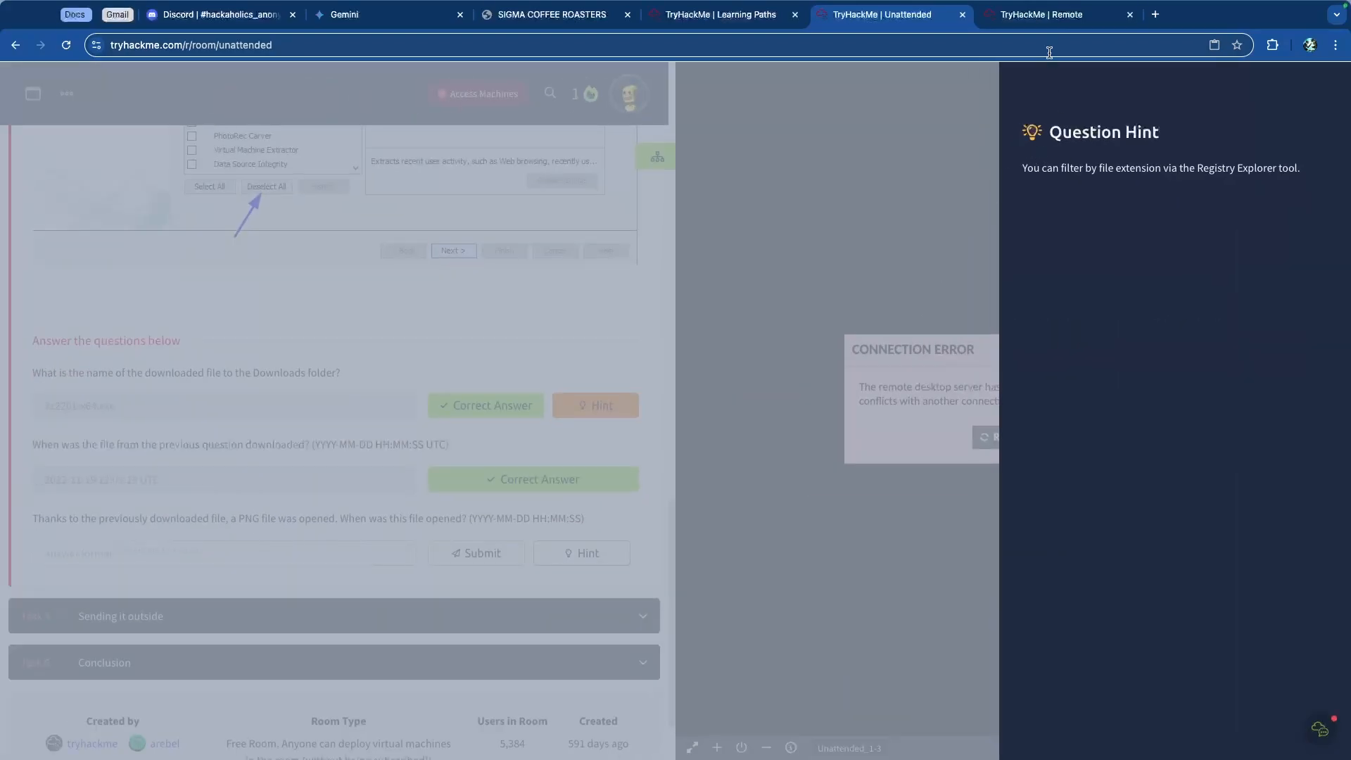
left_click(1062, 15)
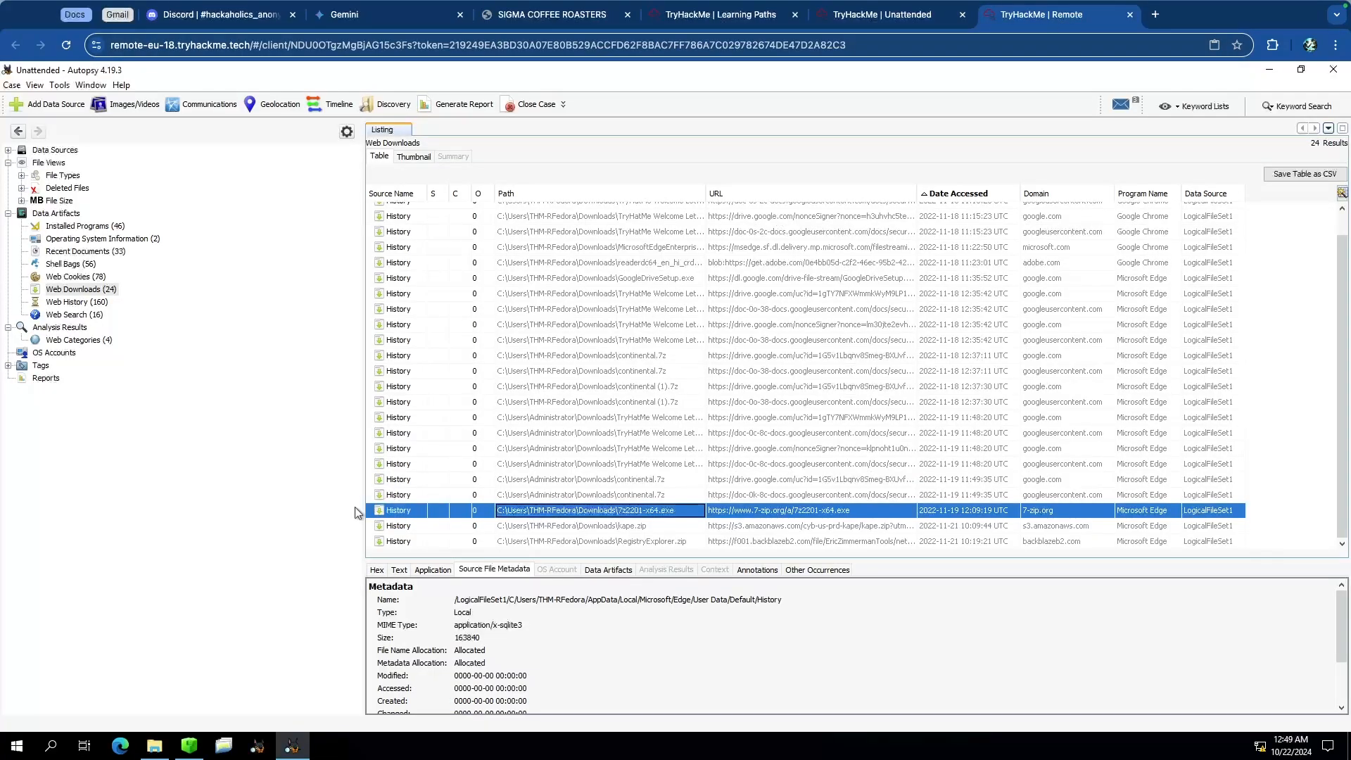
left_click(188, 745)
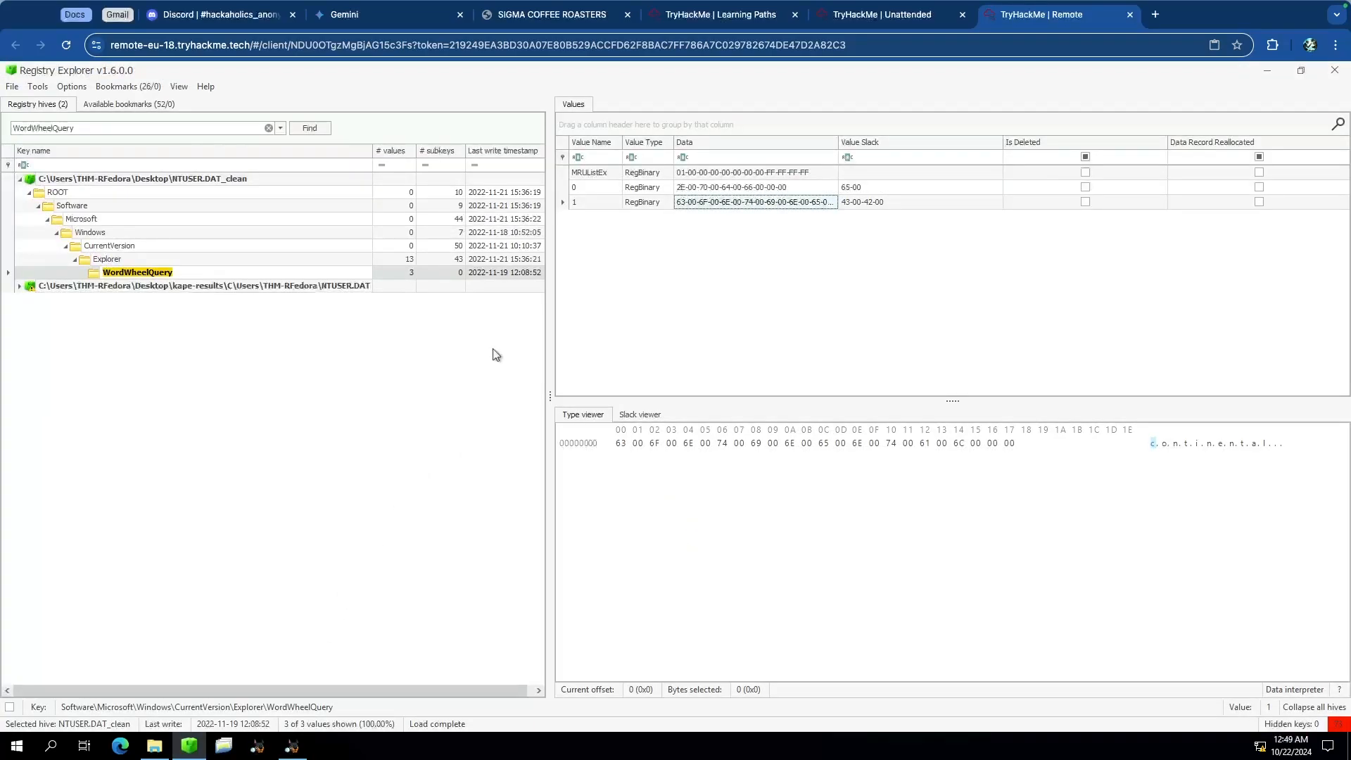
double_click(152, 127)
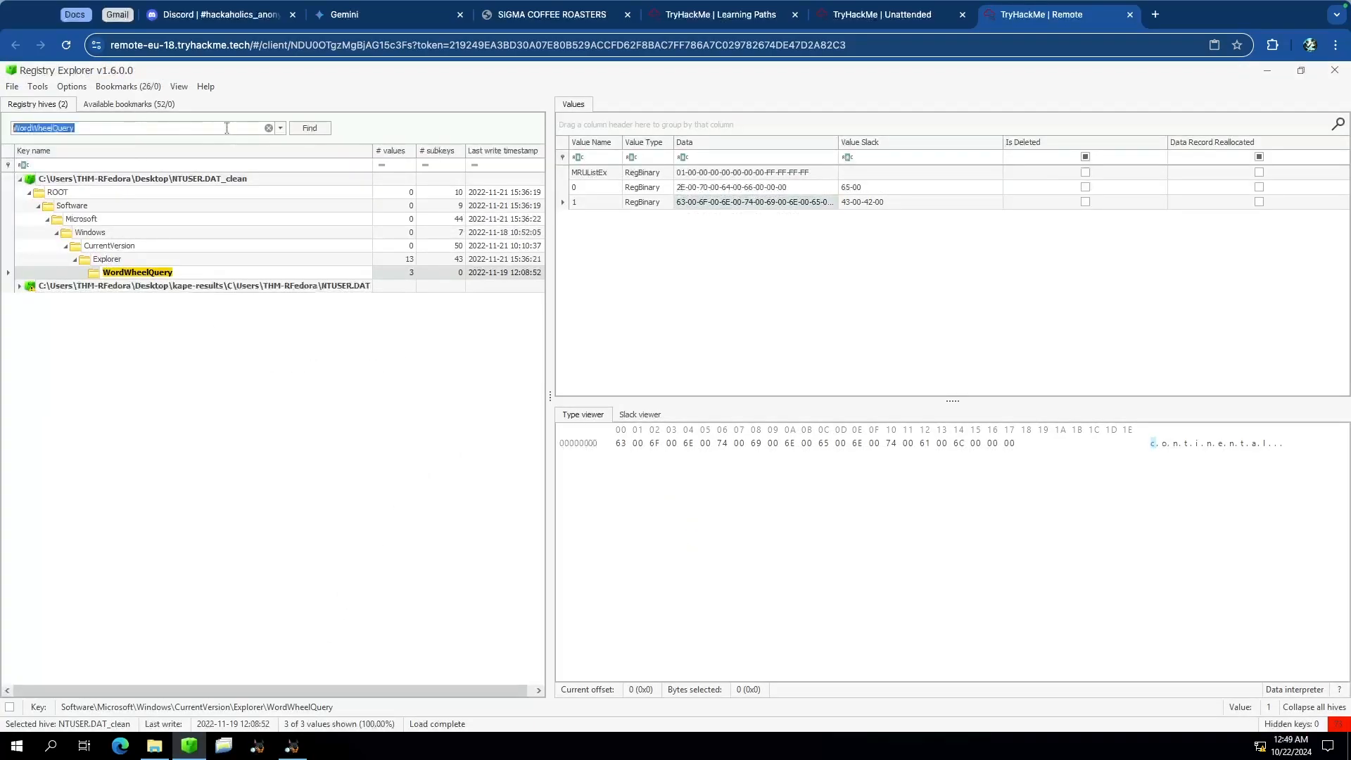
left_click(268, 127)
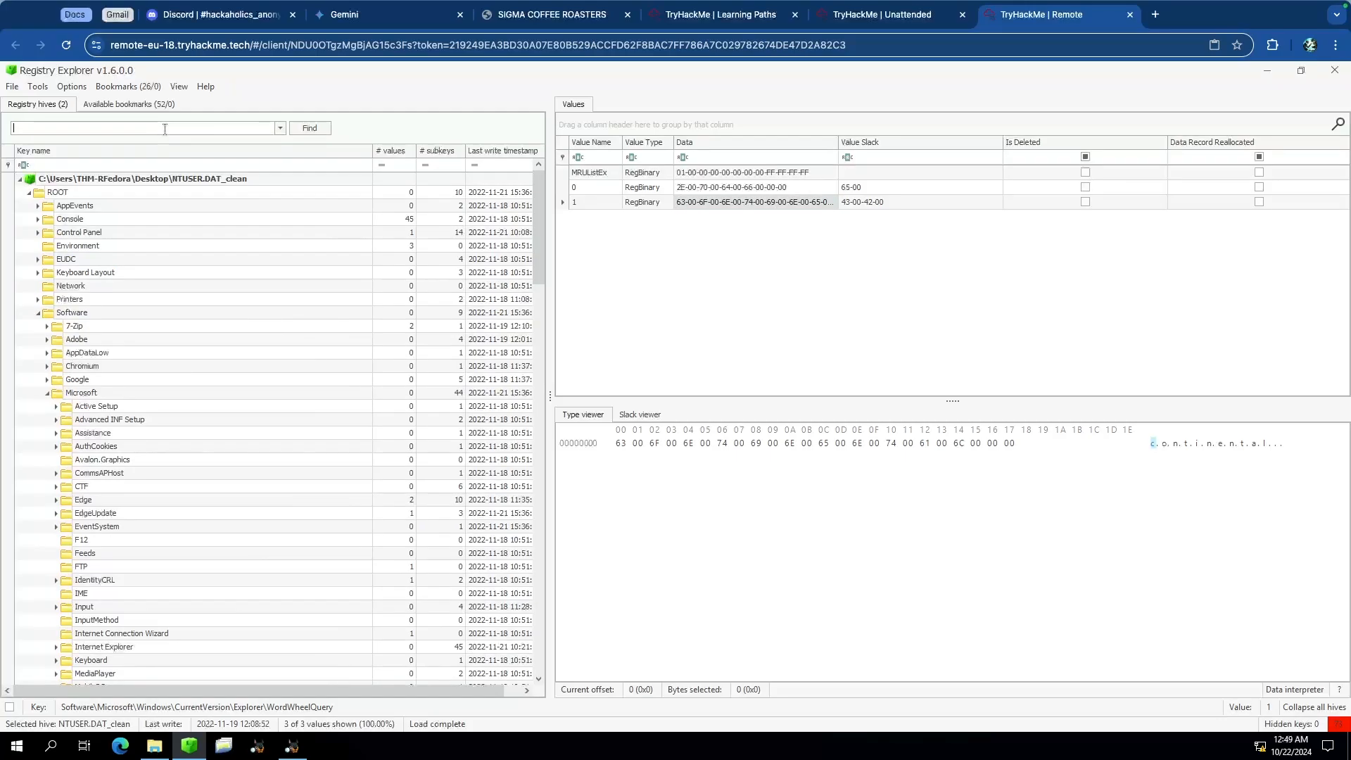
type(".png")
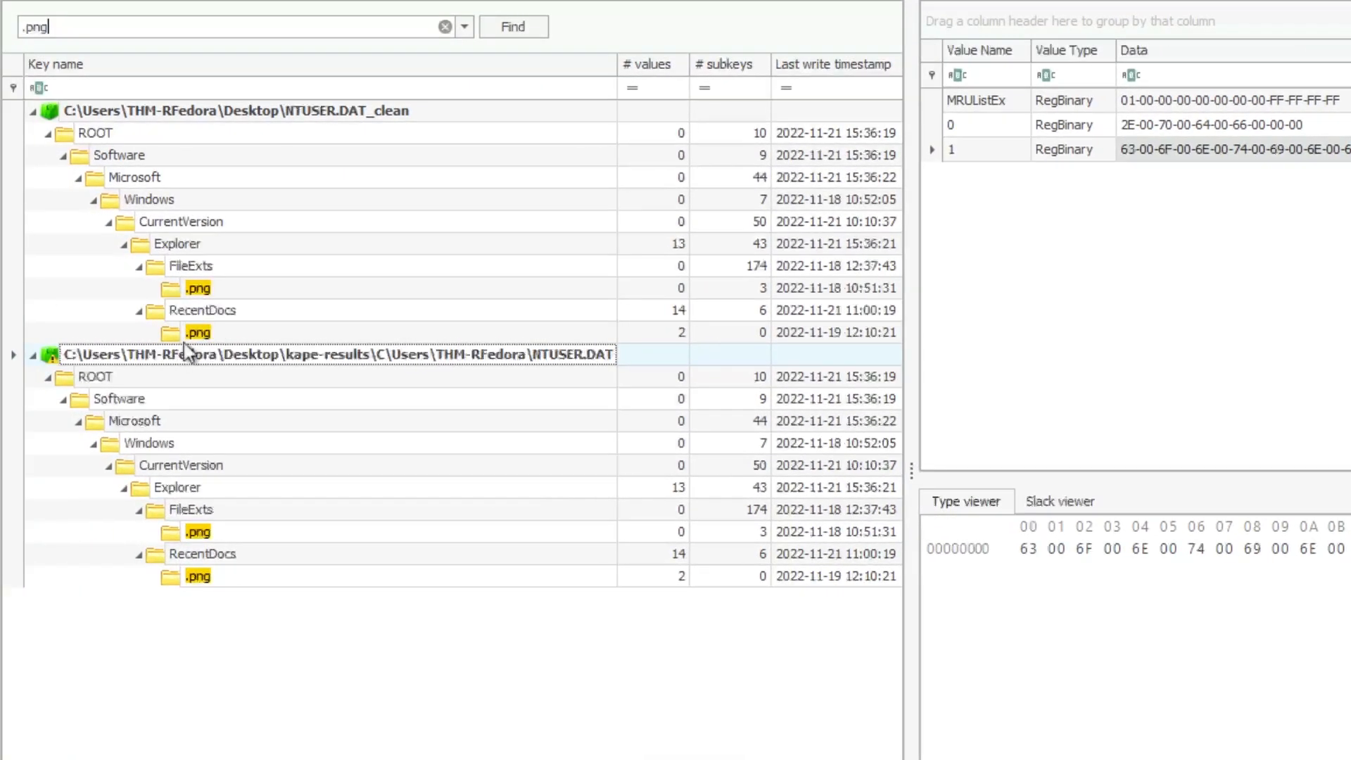
left_click(186, 289)
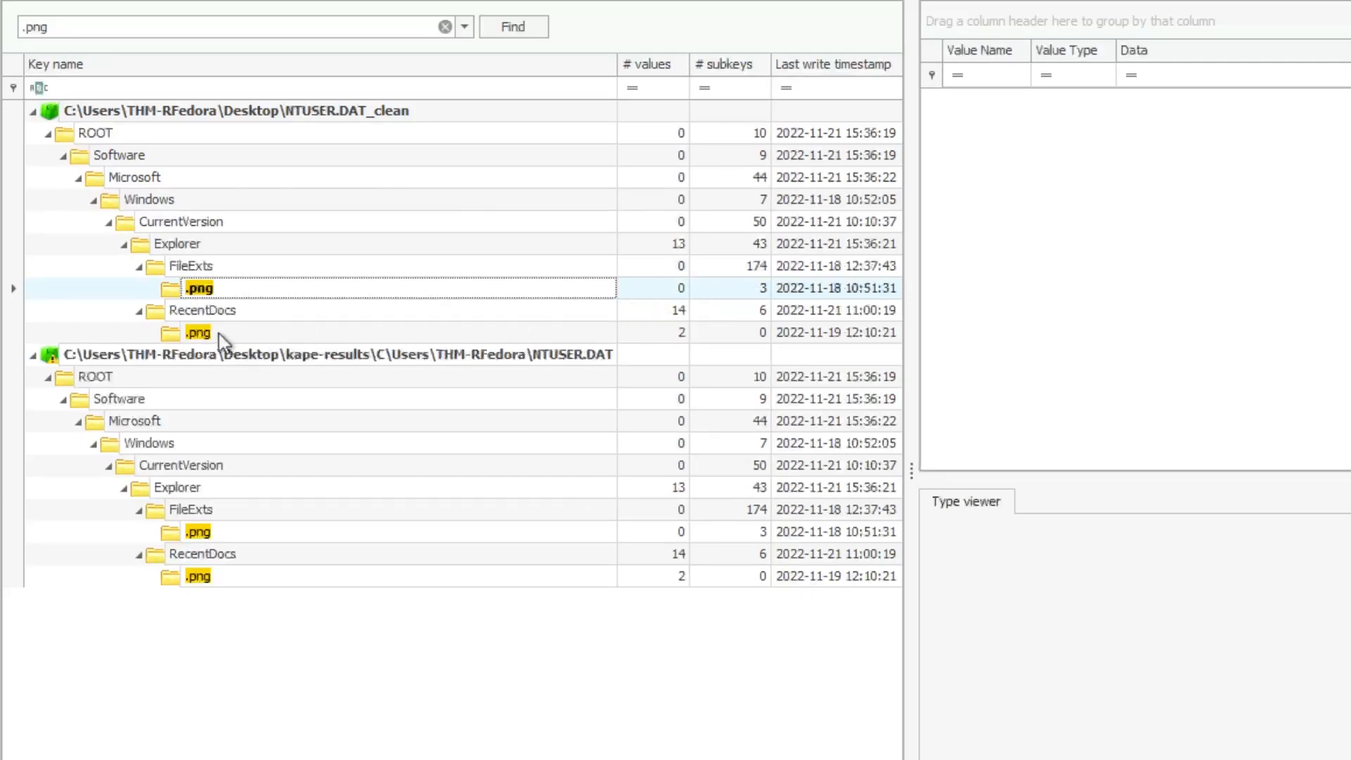
left_click(197, 333)
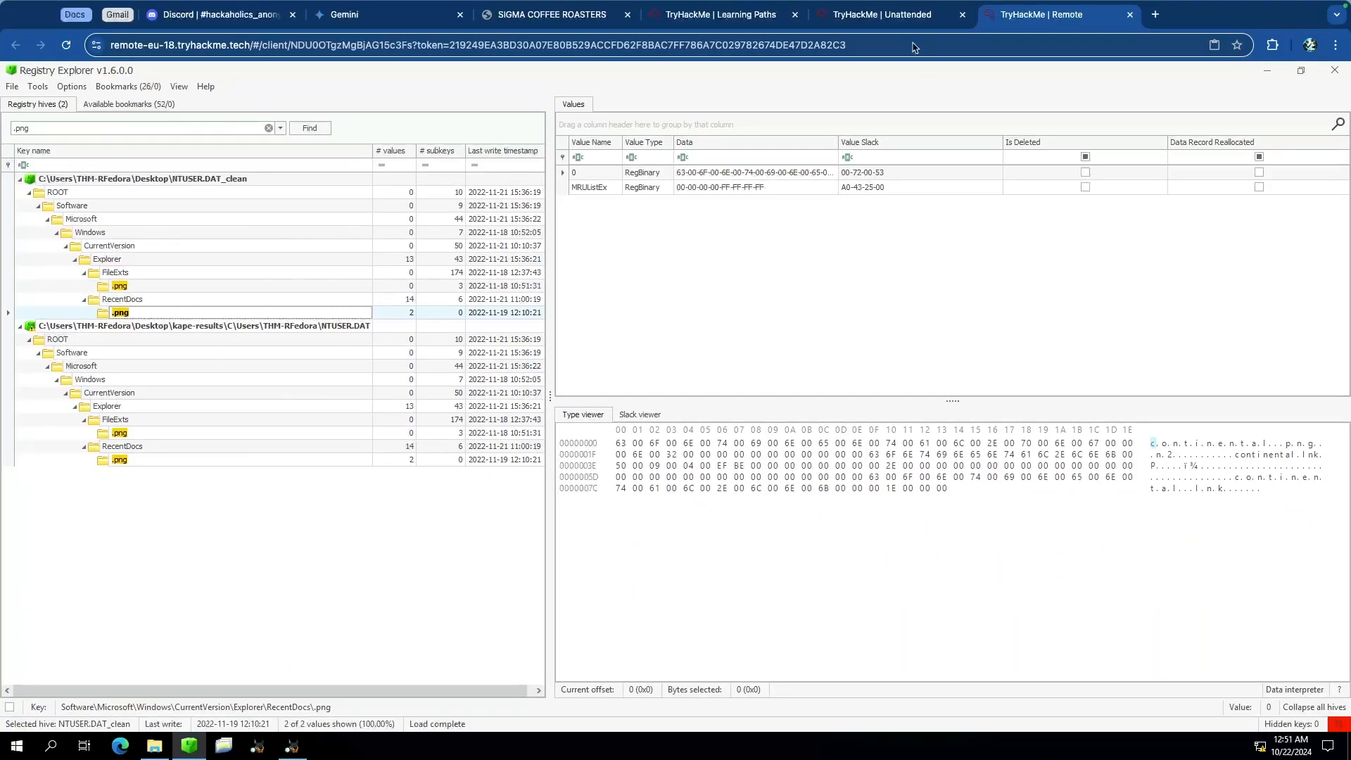
left_click(912, 18)
left_click(322, 554)
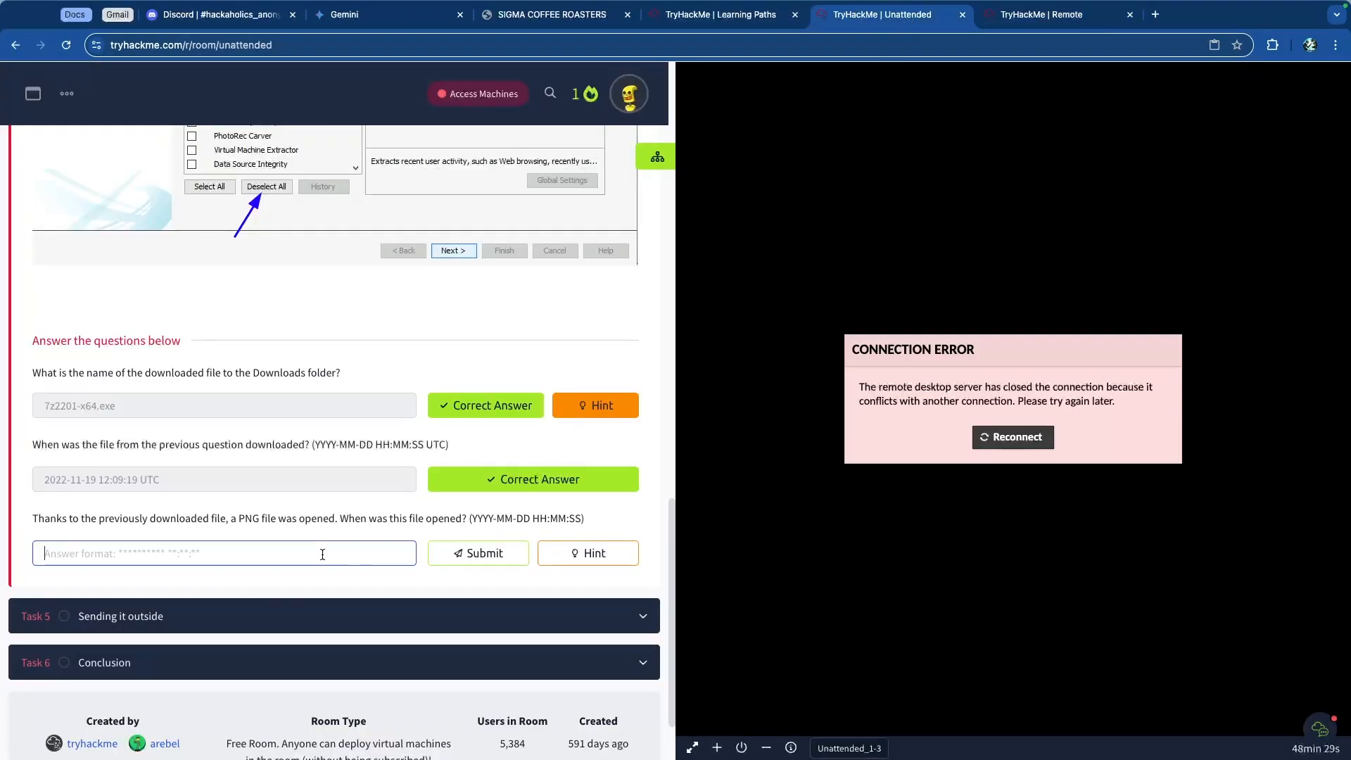
type("20")
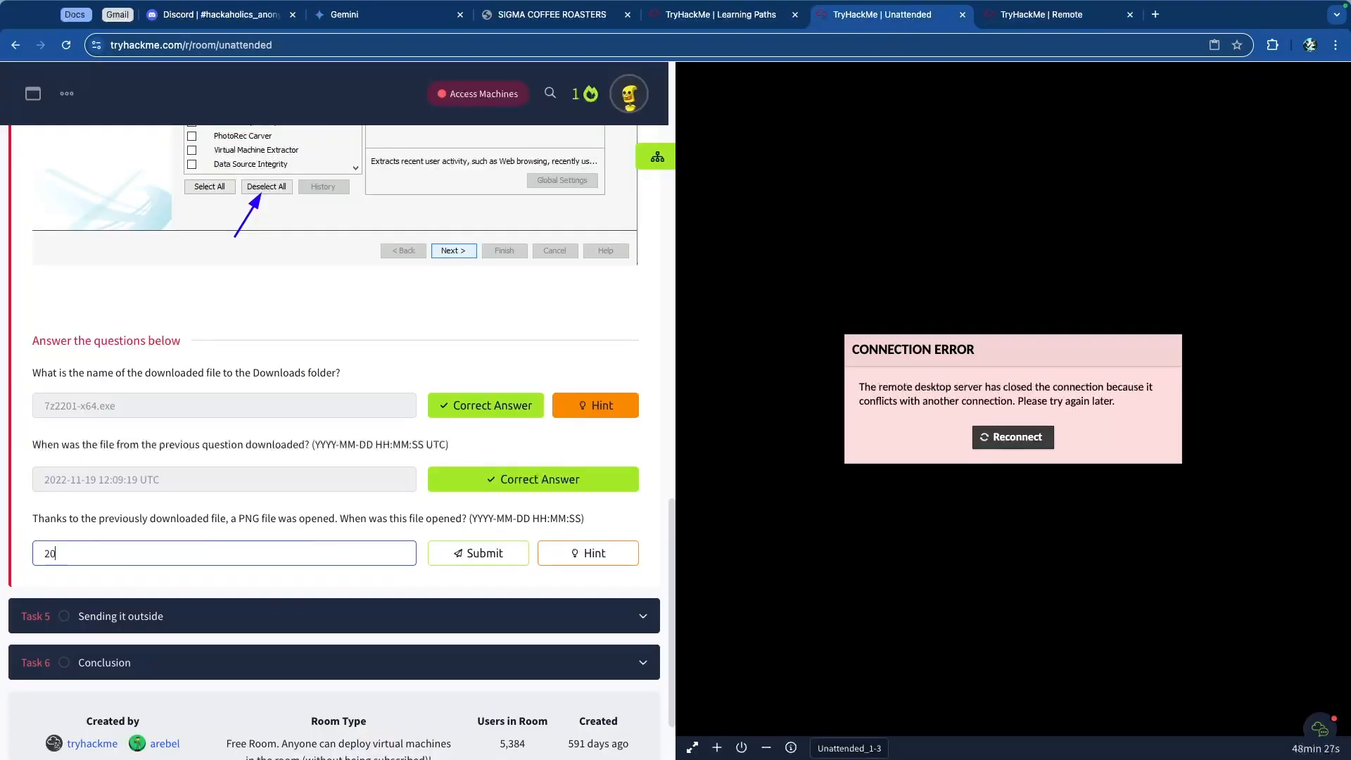
type("22-11-190")
type("12:10")
type(":21")
key("Return")
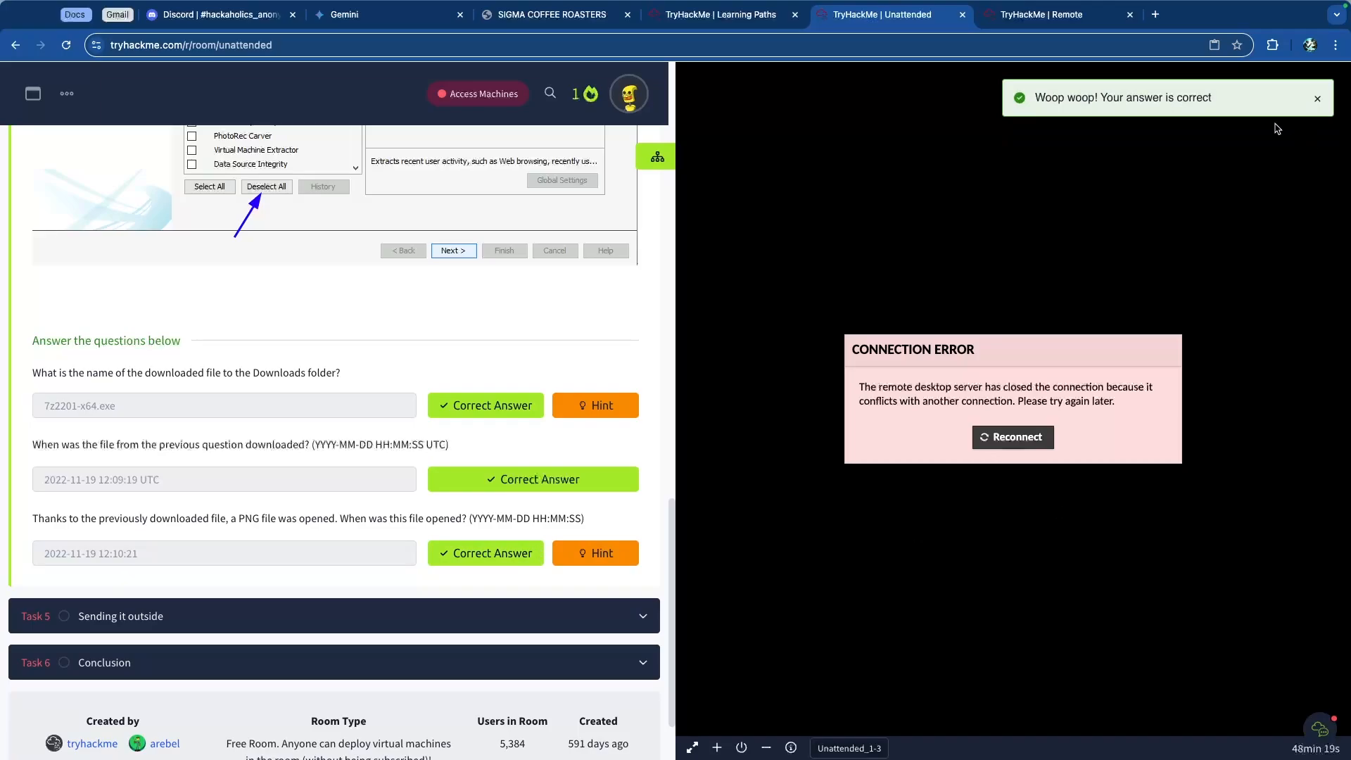
Step: Collapse Task 4 and expand Task 5, Sending it outside, to read its introduction
left_click(1066, 18)
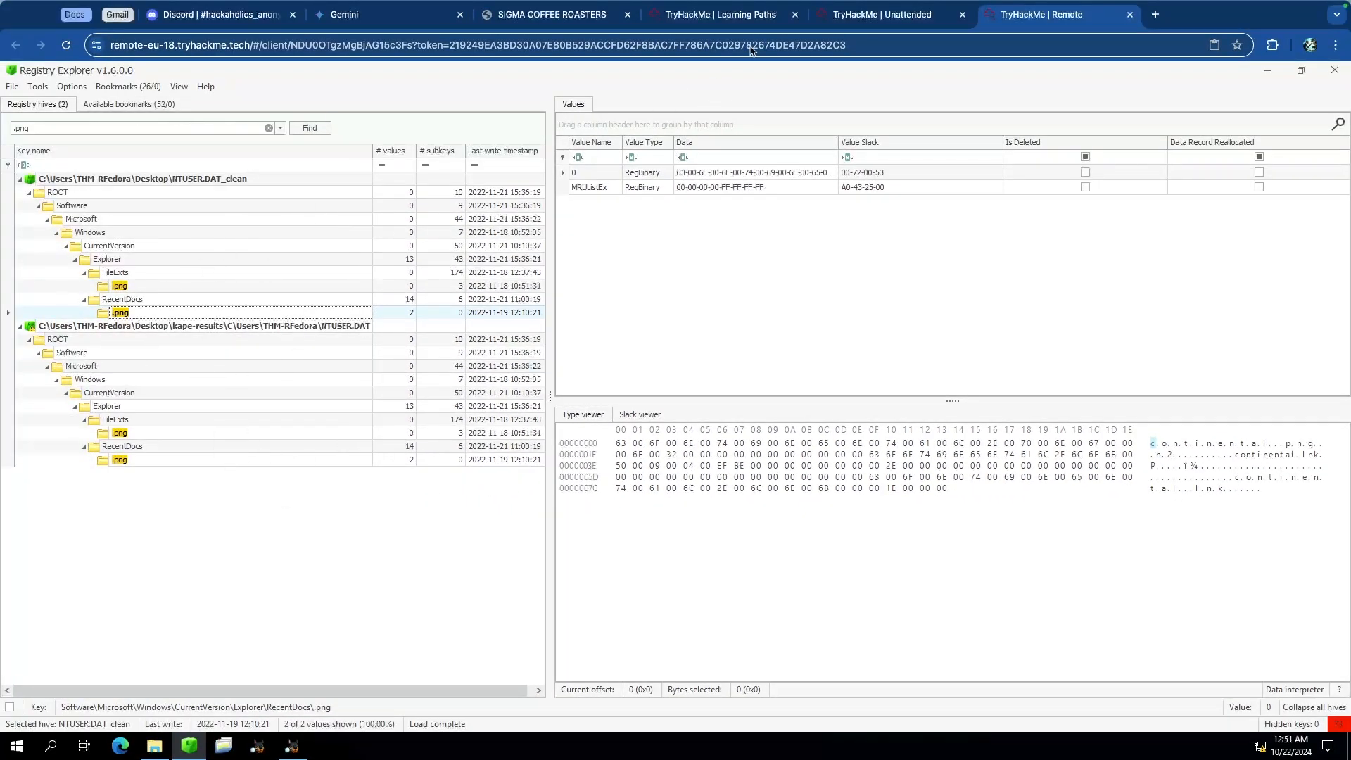
left_click(881, 15)
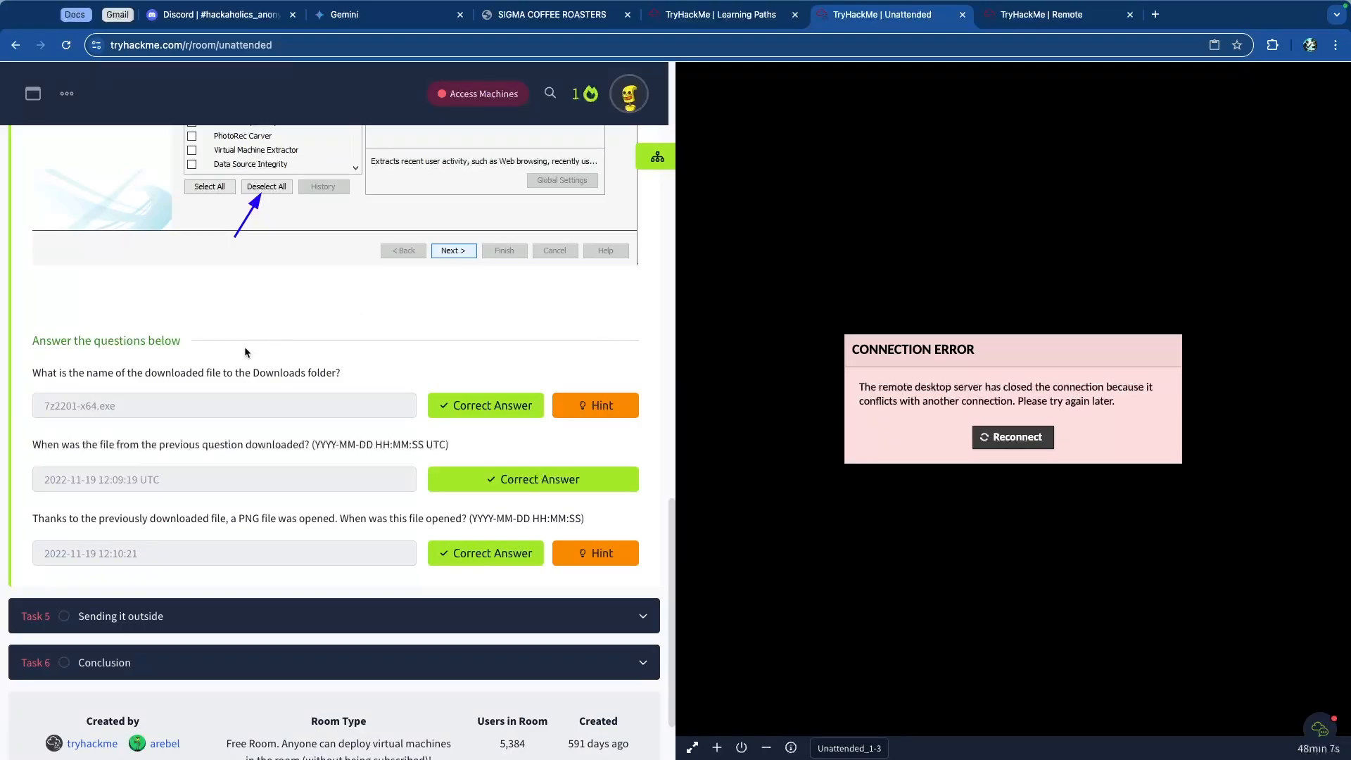
scroll(243, 348, "up", 10)
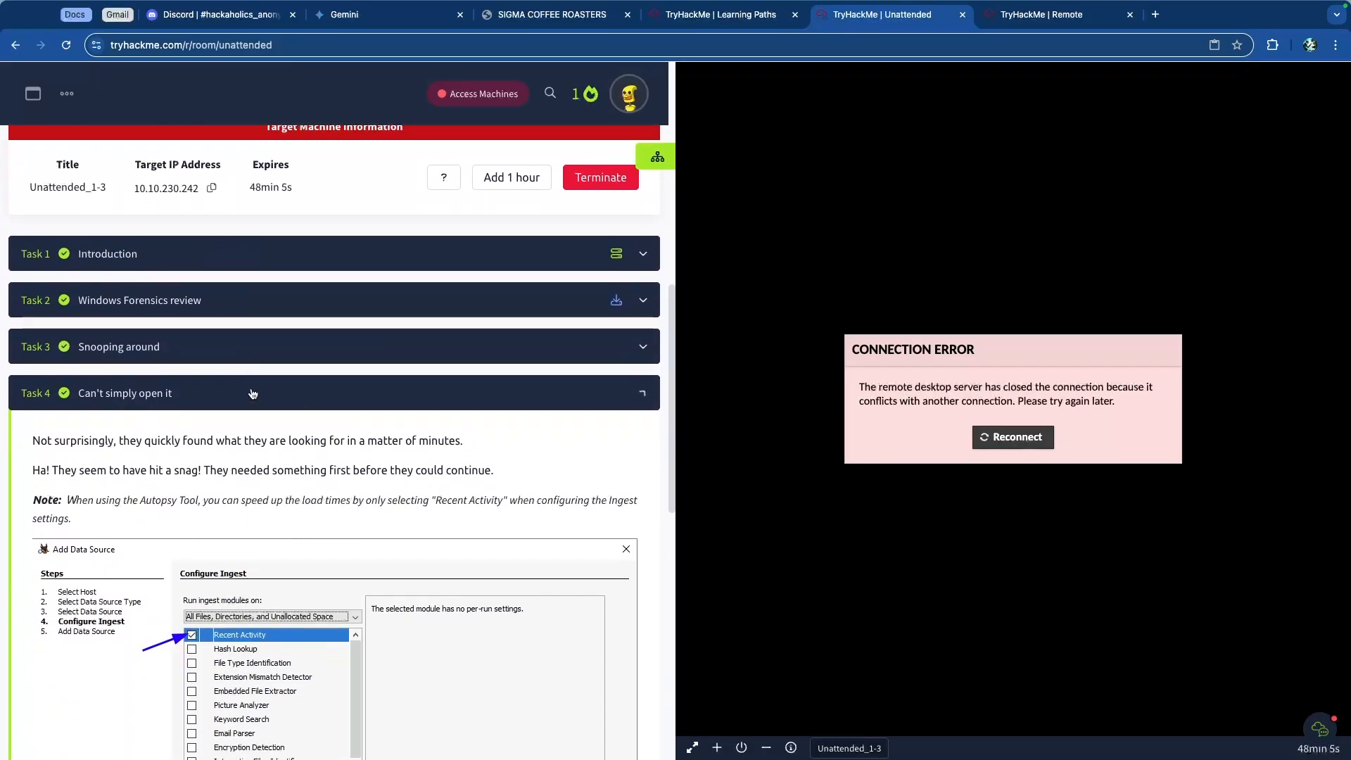
left_click(251, 394)
left_click(167, 516)
scroll(145, 495, "down", 3)
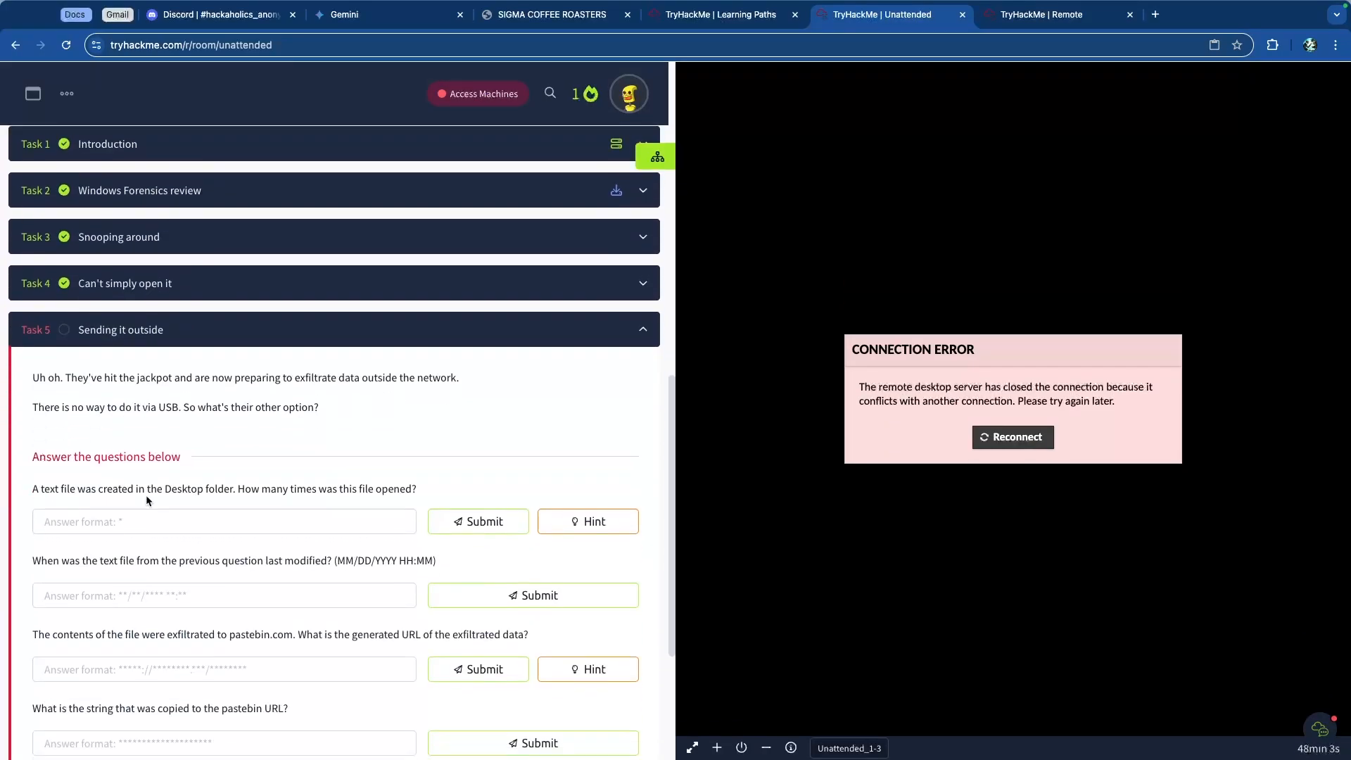
scroll(145, 495, "down", 3)
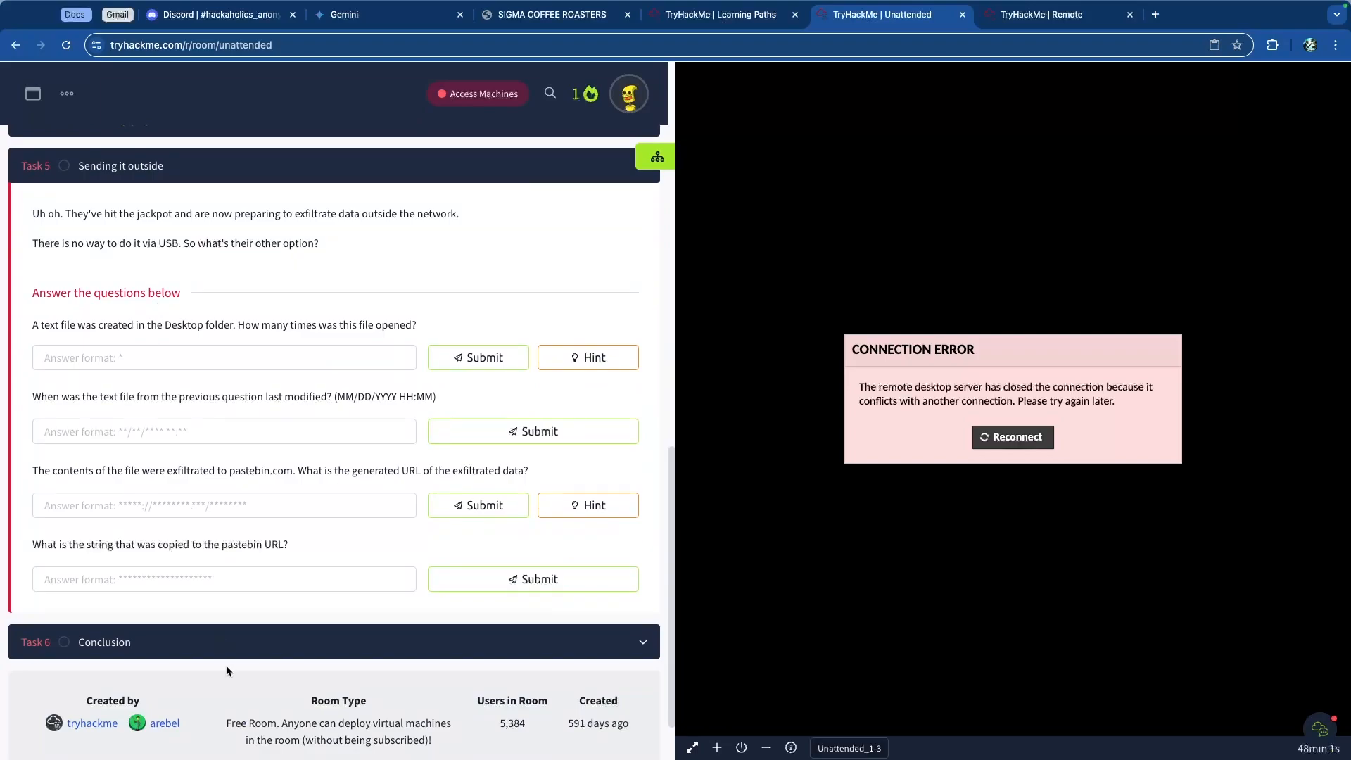
left_click(211, 642)
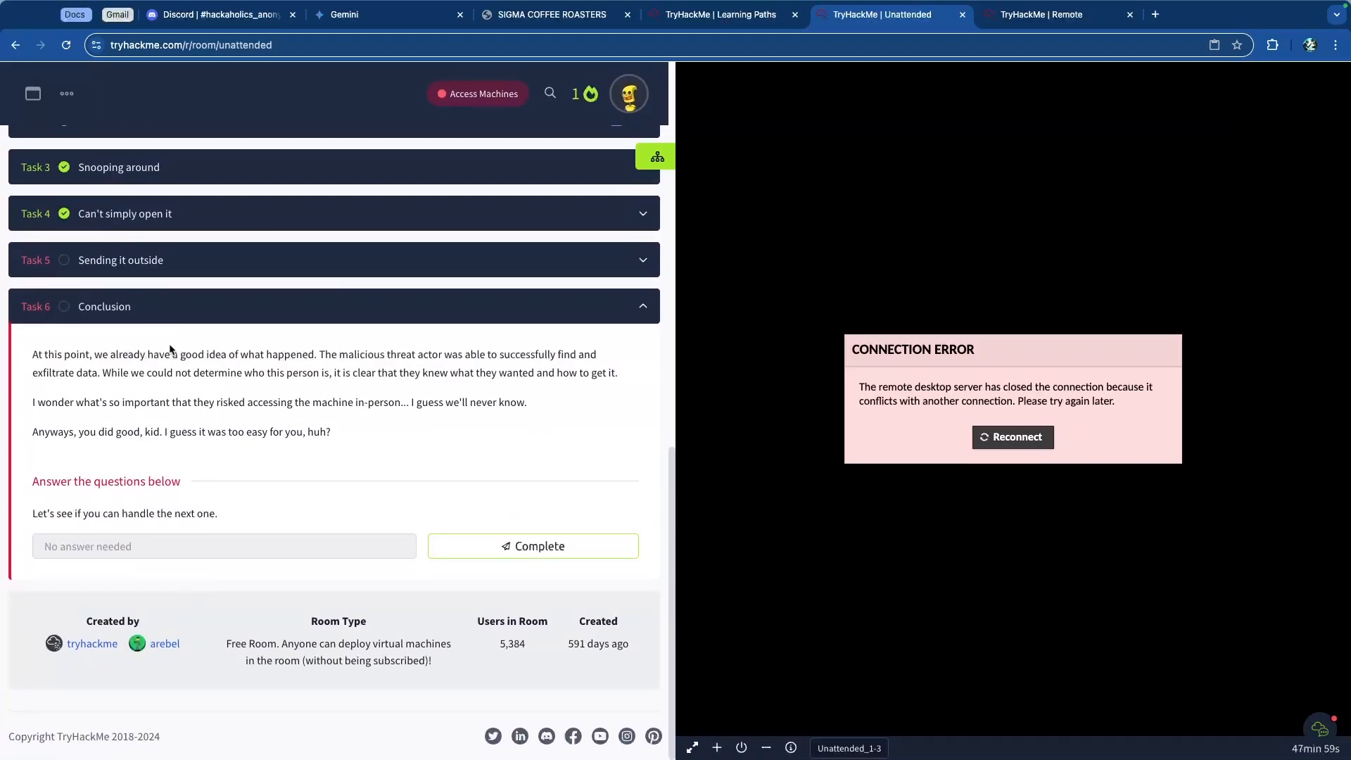
left_click(167, 266)
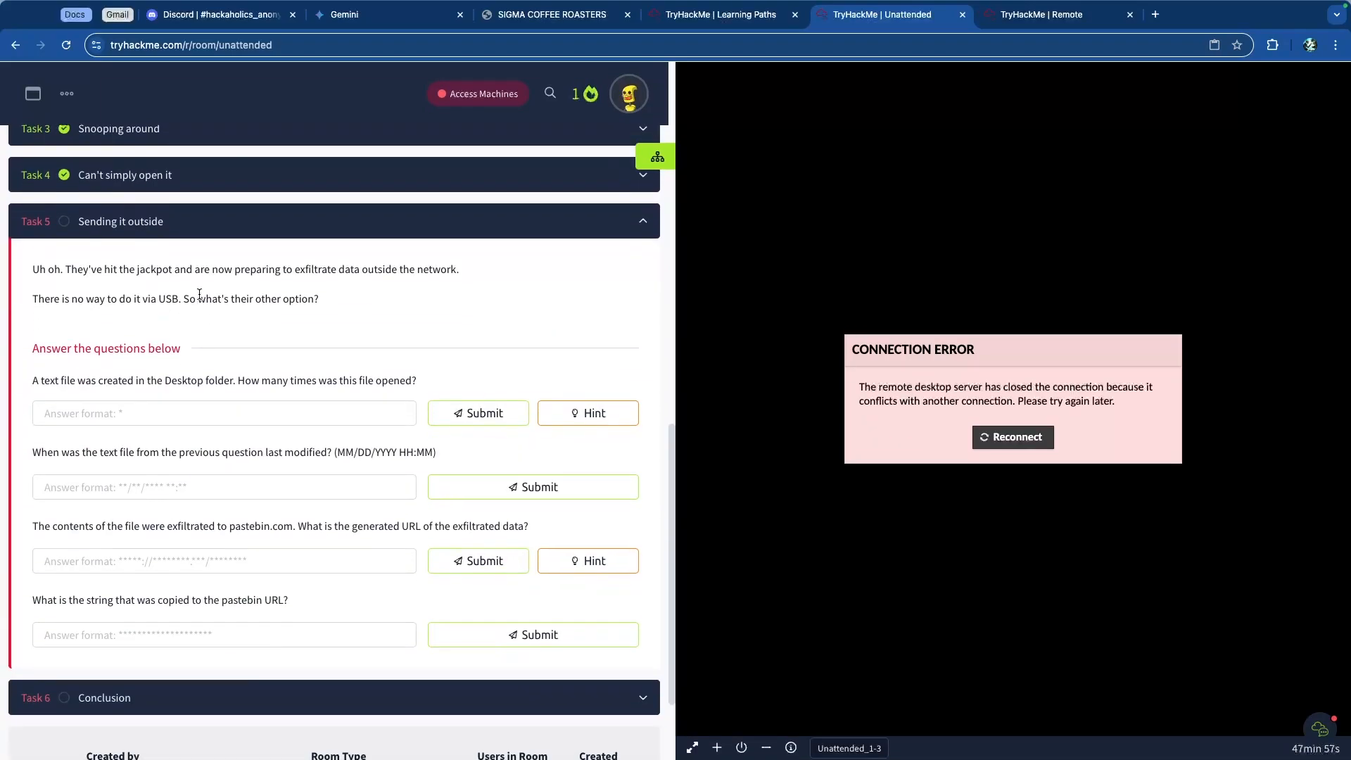
scroll(199, 294, "up", 5)
scroll(199, 294, "down", 1)
left_click_drag(176, 259, 476, 260)
left_click(476, 260)
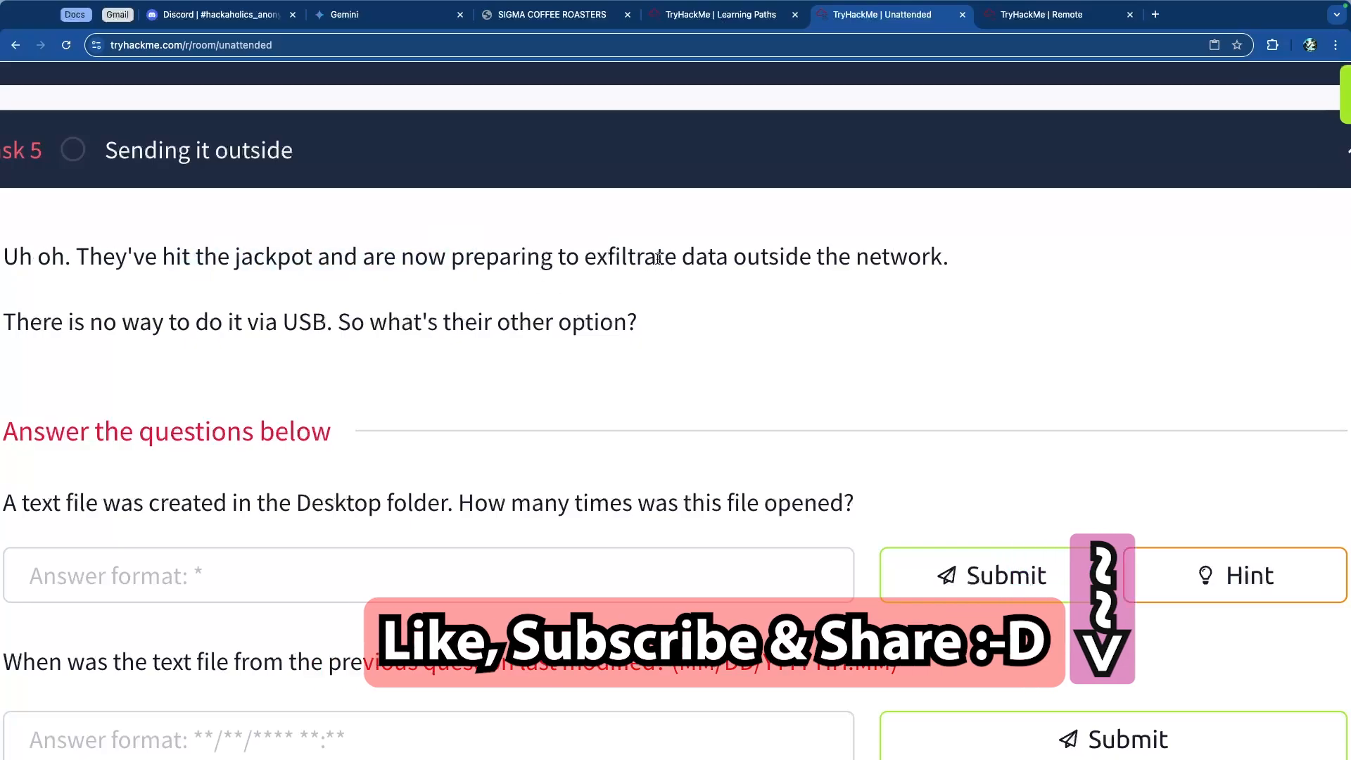
Step: Read the Task 5 questions about the Desktop text file and the pastebin exfiltration
scroll(98, 316, "down", 2)
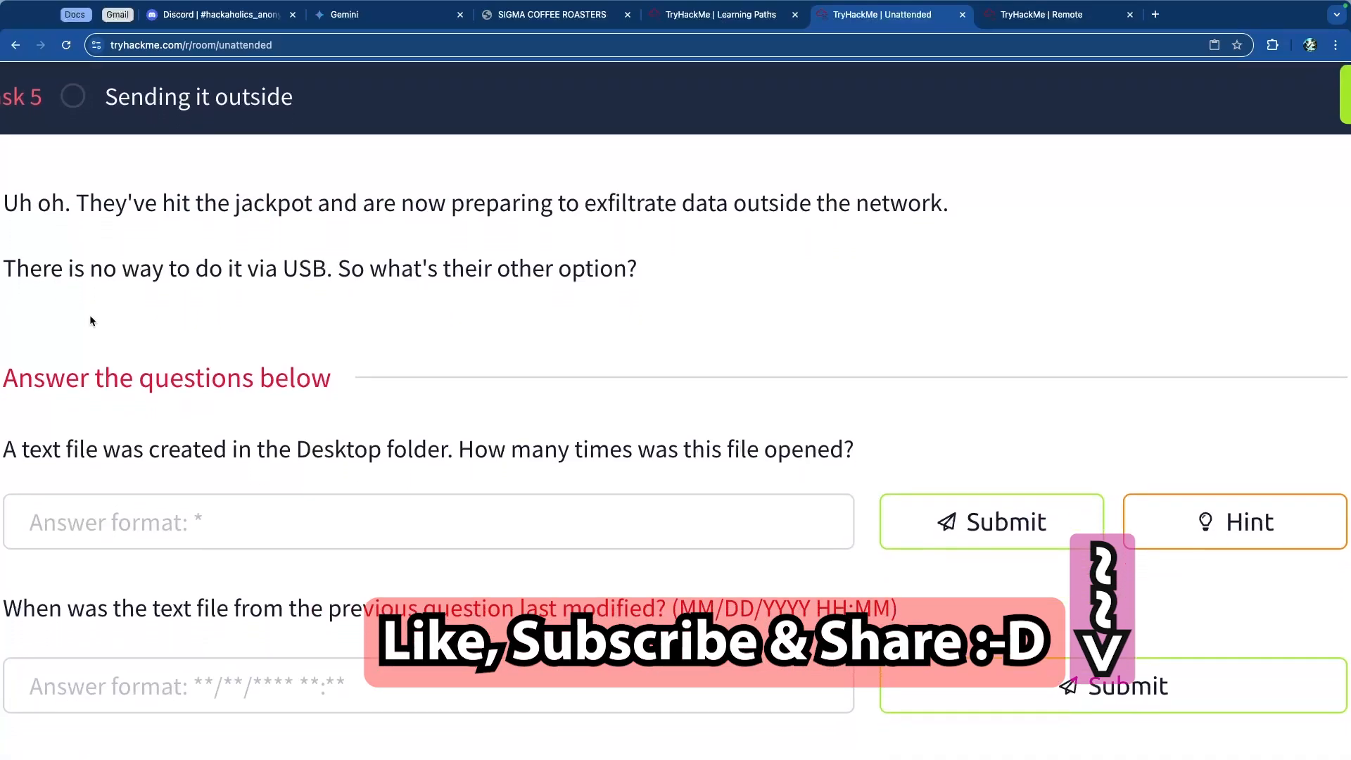
scroll(108, 315, "down", 1)
scroll(394, 274, "down", 1)
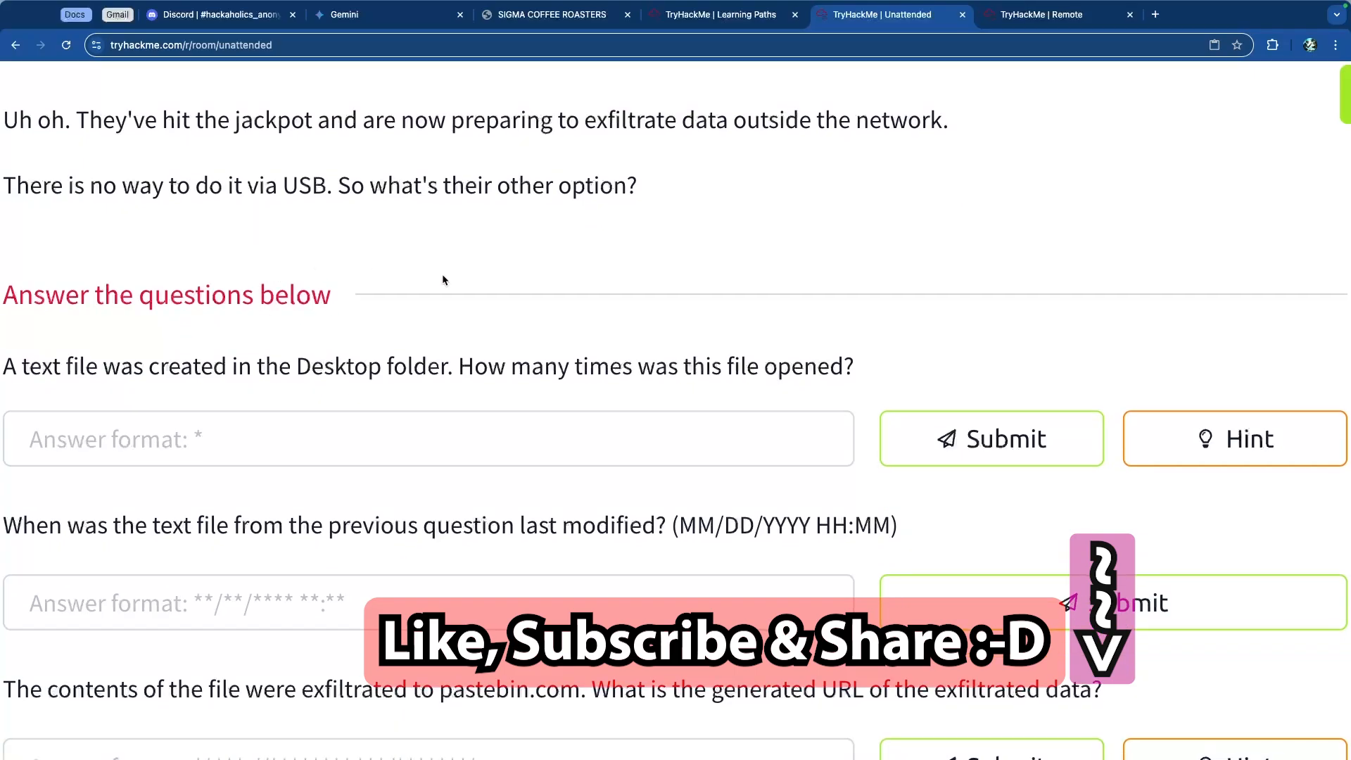
scroll(455, 280, "down", 2)
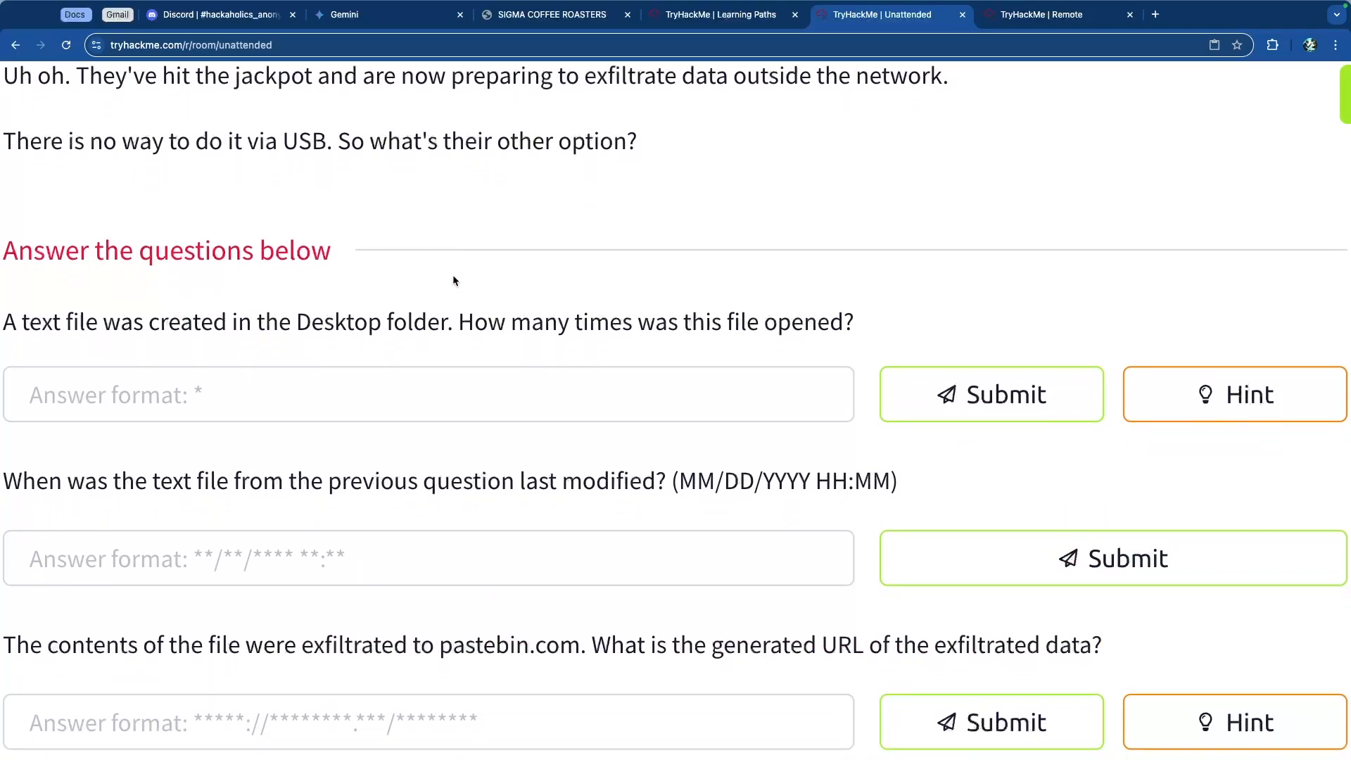
scroll(453, 279, "down", 2)
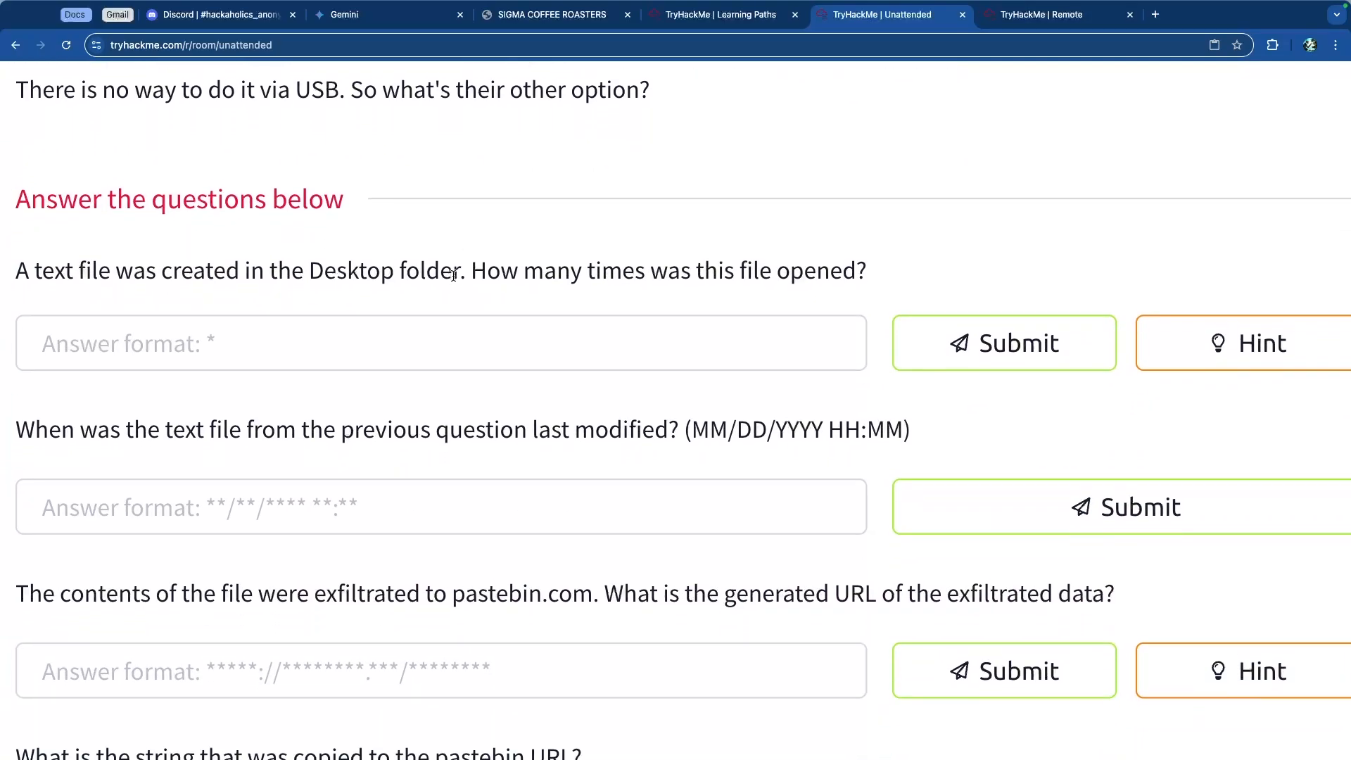
scroll(454, 280, "down", 1)
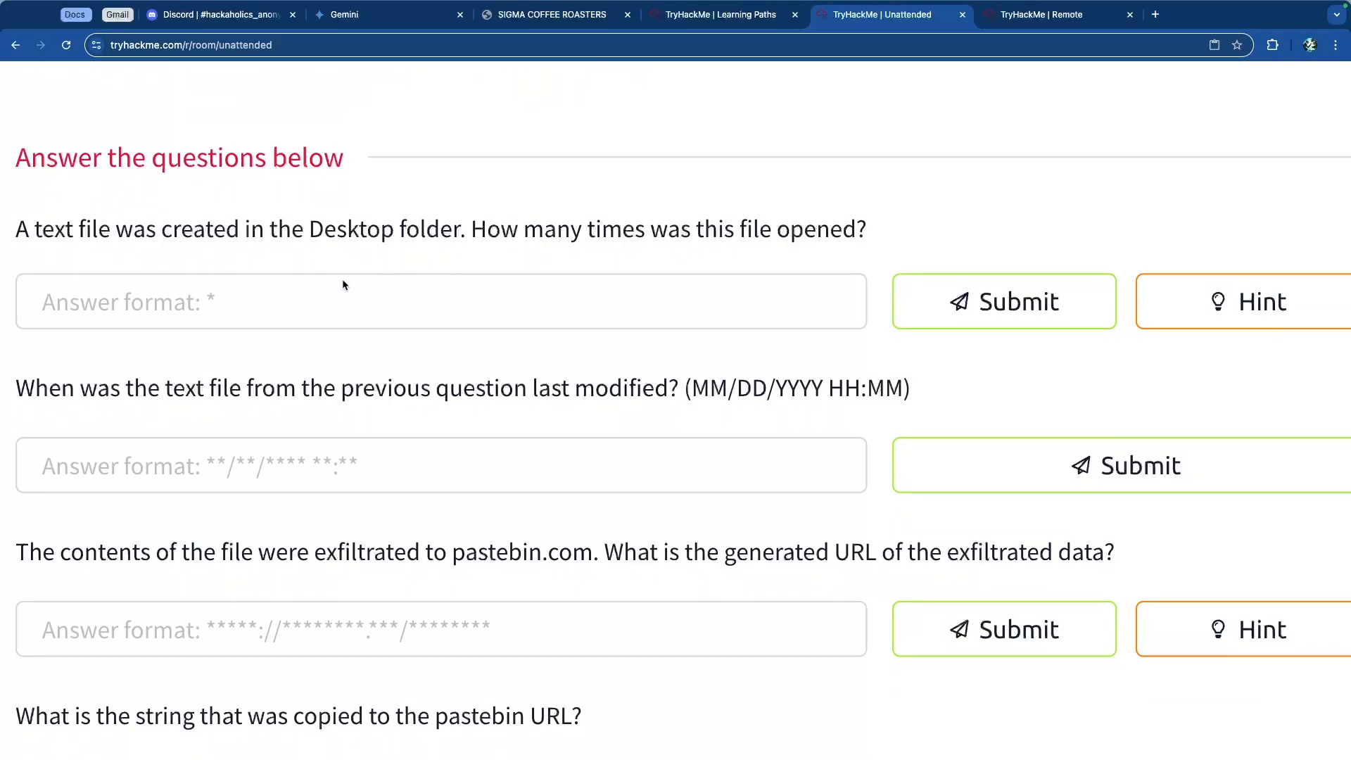
left_click_drag(40, 231, 555, 231)
left_click_drag(452, 231, 793, 230)
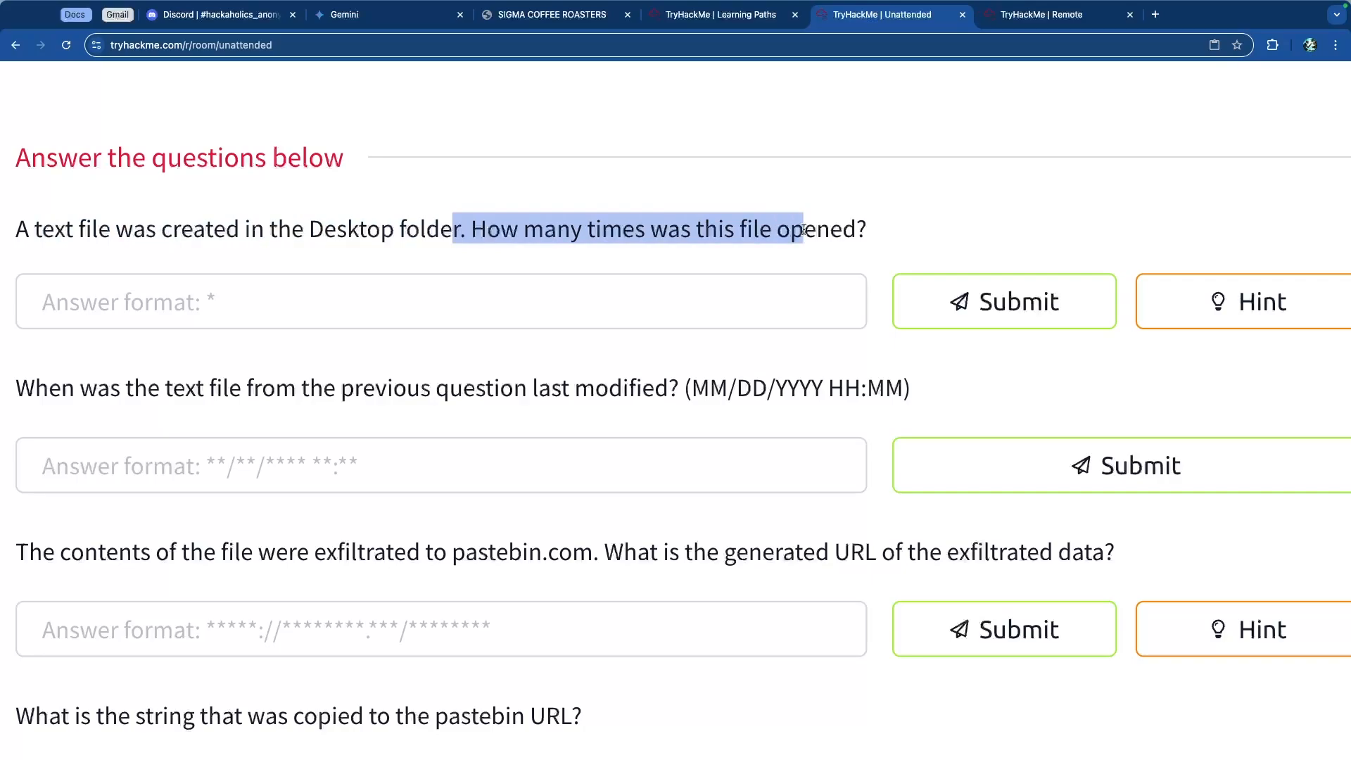
left_click(793, 230)
left_click_drag(53, 389, 537, 389)
left_click(484, 387)
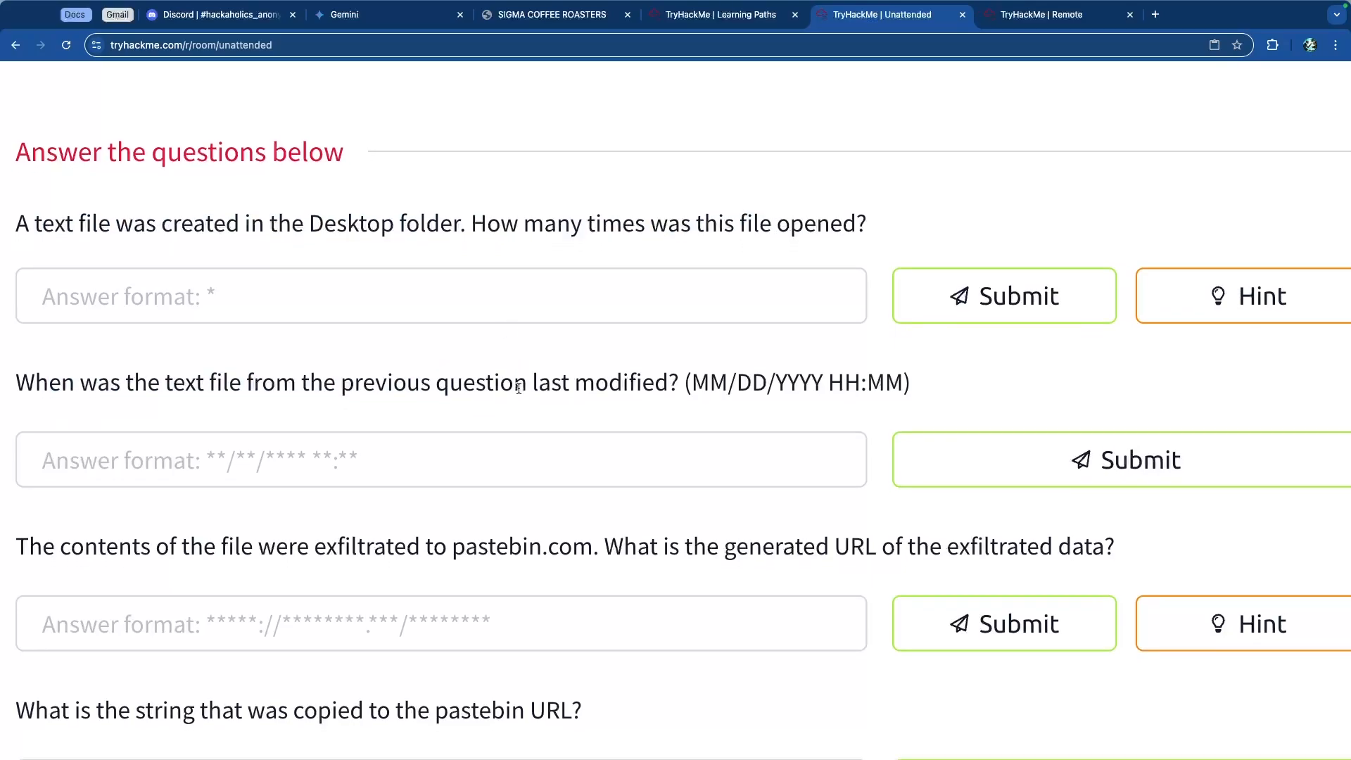
scroll(518, 387, "down", 2)
left_click_drag(137, 423, 748, 424)
left_click(703, 426)
left_click_drag(576, 422, 475, 422)
left_click(474, 422)
left_click_drag(661, 419, 1057, 417)
left_click(1063, 418)
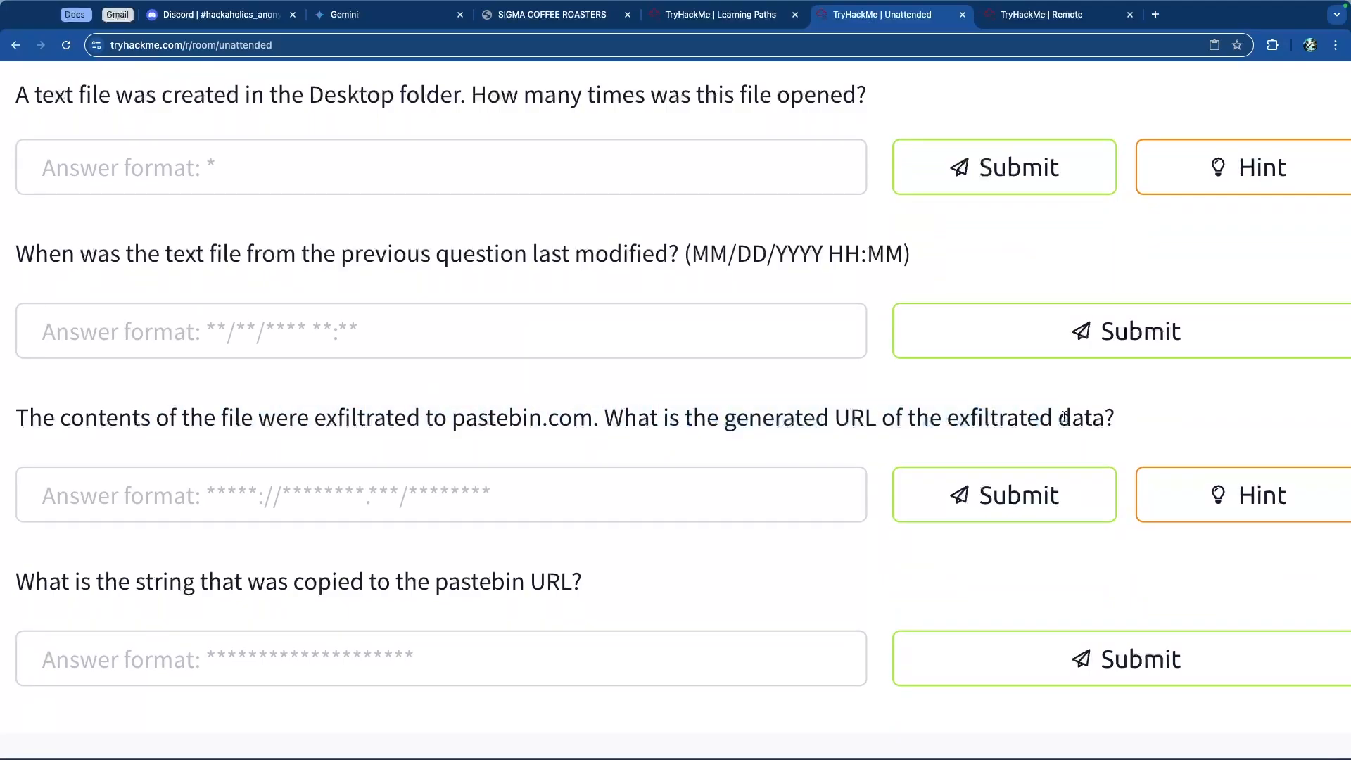
scroll(485, 474, "down", 2)
left_click_drag(28, 475, 561, 476)
left_click(559, 479)
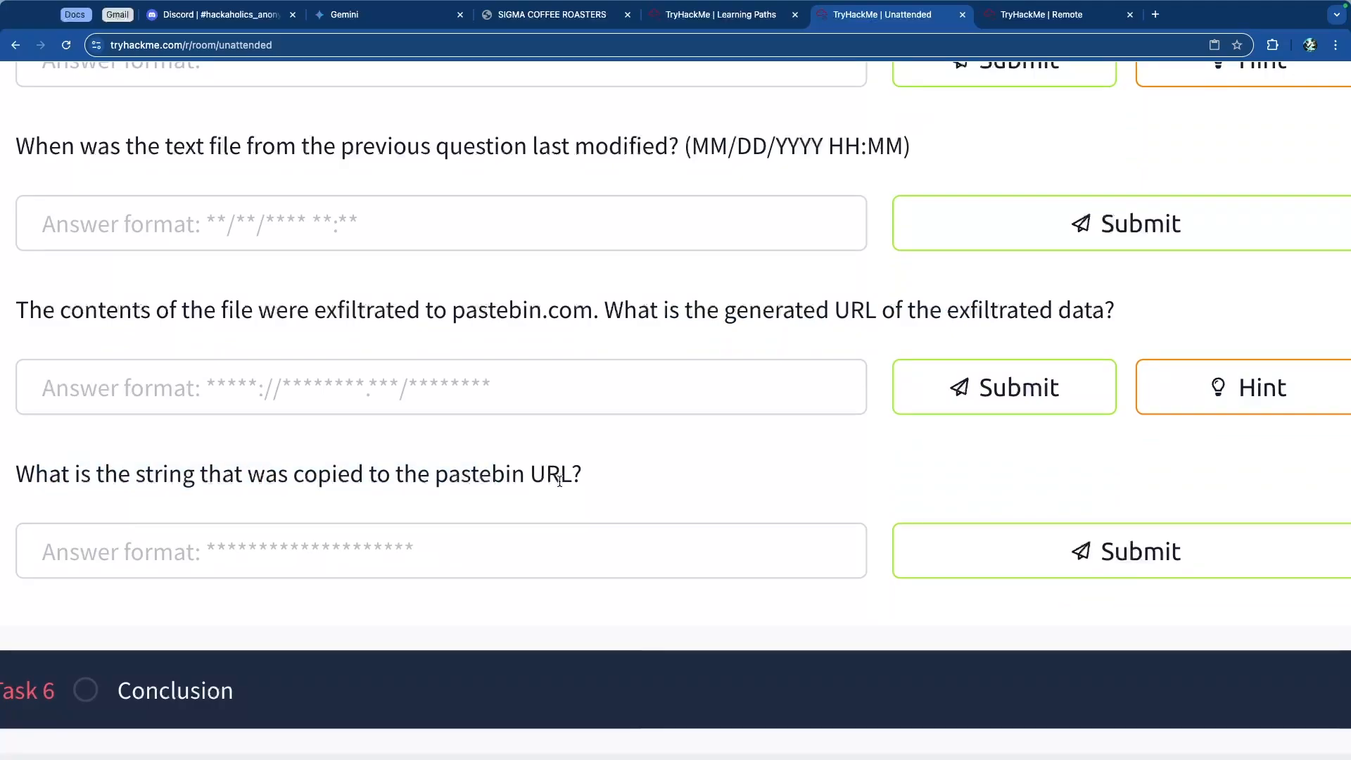
scroll(558, 478, "up", 5)
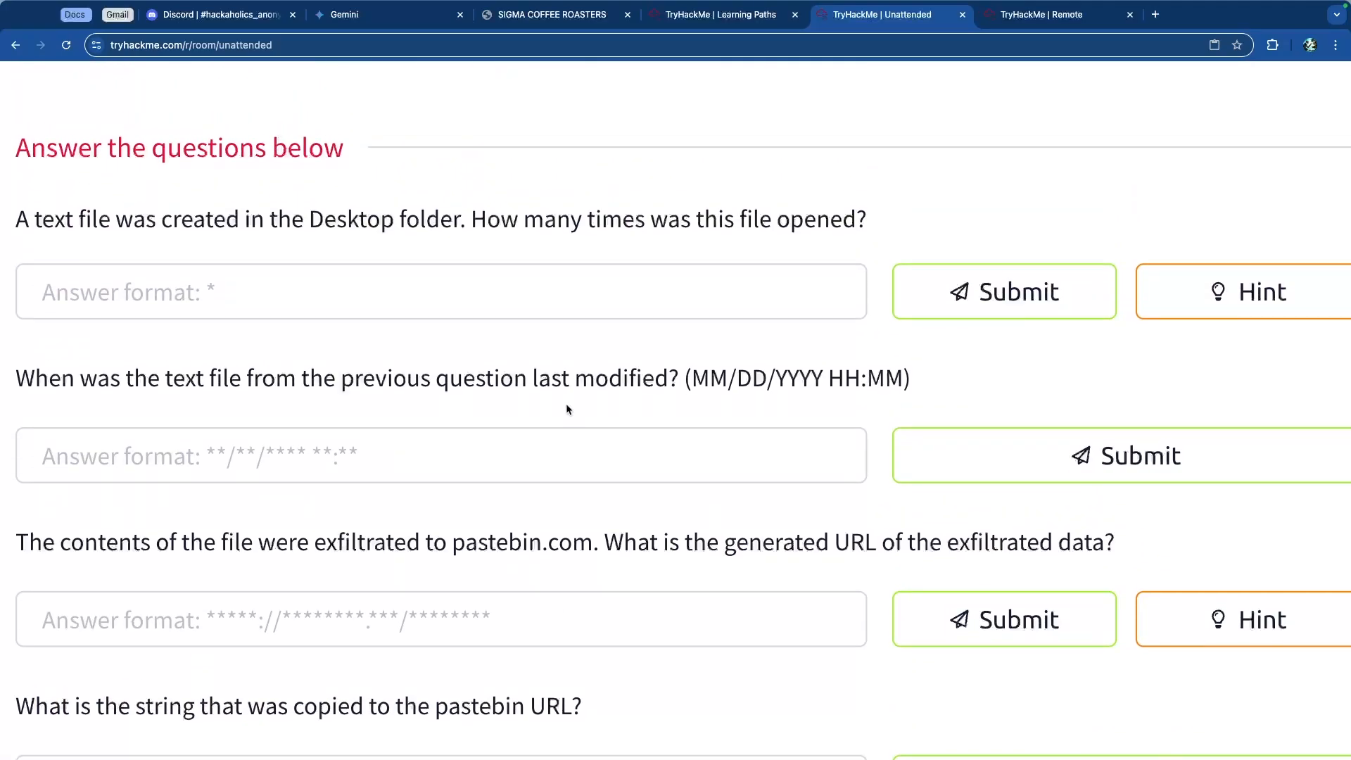
Step: Open and read the hint for the question on how many times the text file was opened
key("super+0")
left_click(603, 396)
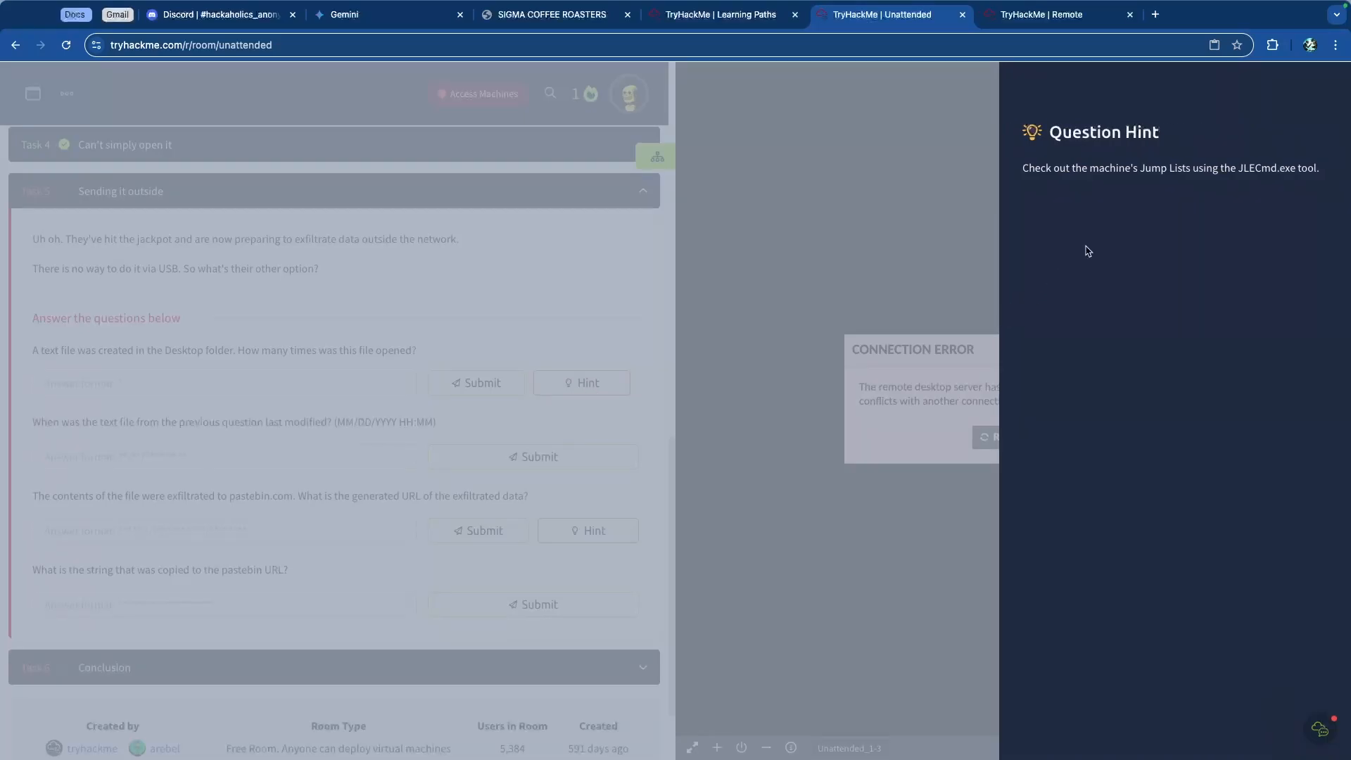
scroll(1205, 181, "up", 5)
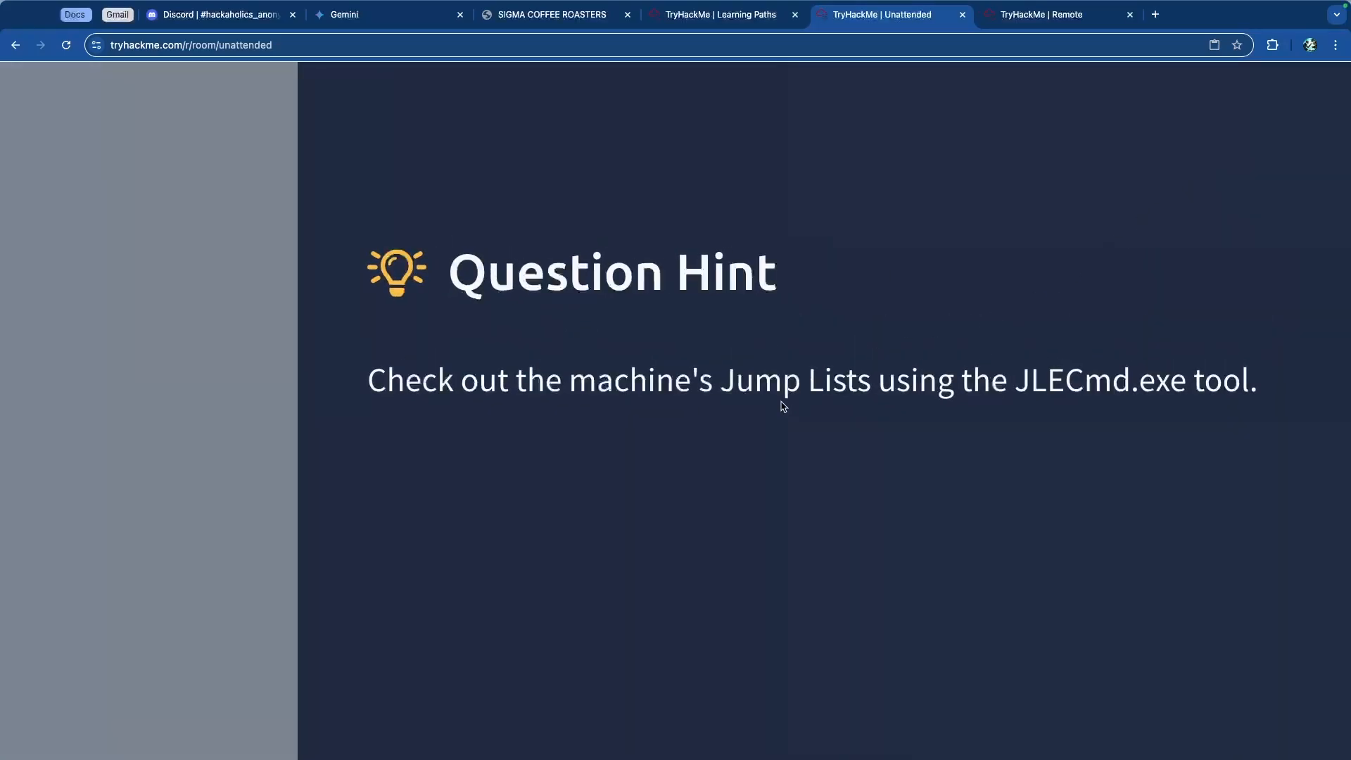
left_click_drag(742, 383, 1087, 383)
left_click(1119, 392)
scroll(911, 389, "down", 10)
left_click(436, 395)
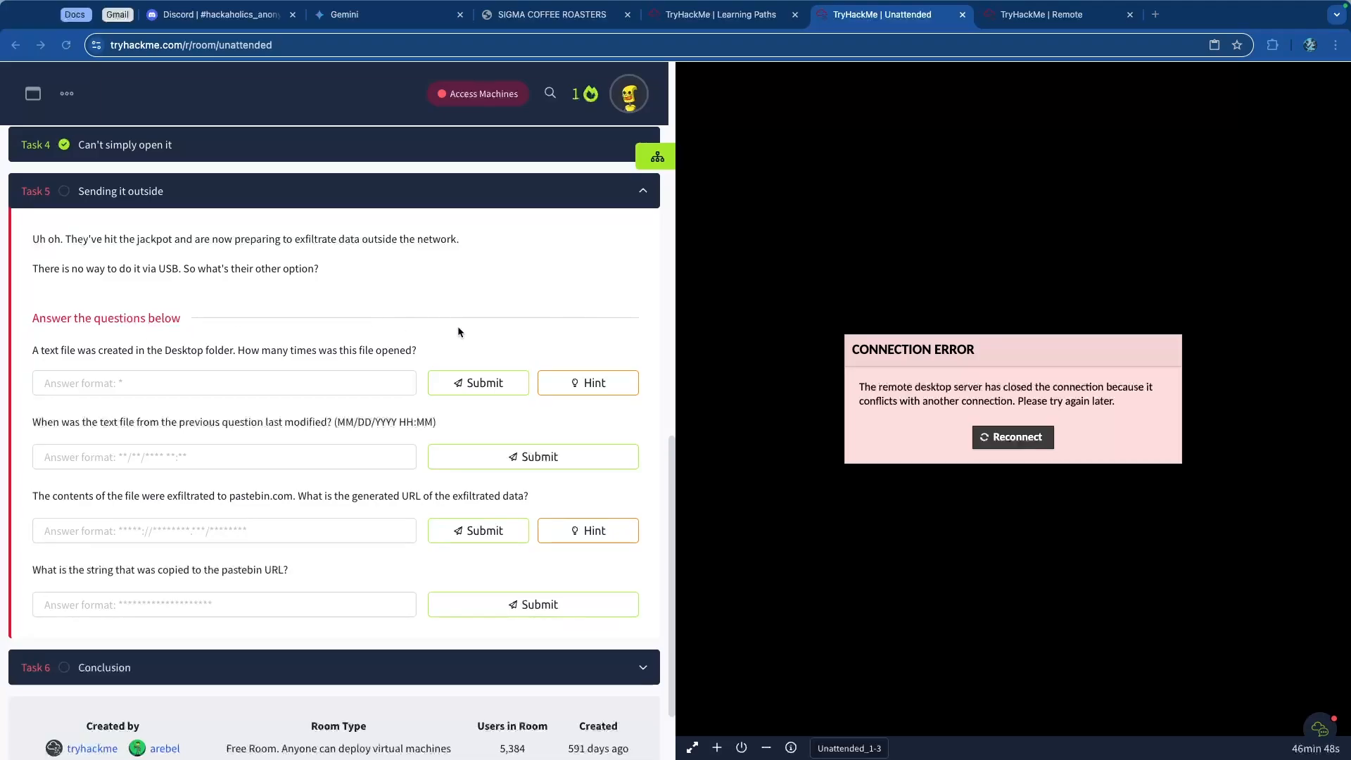
Step: Close Registry Explorer on the remote machine
left_click(1043, 15)
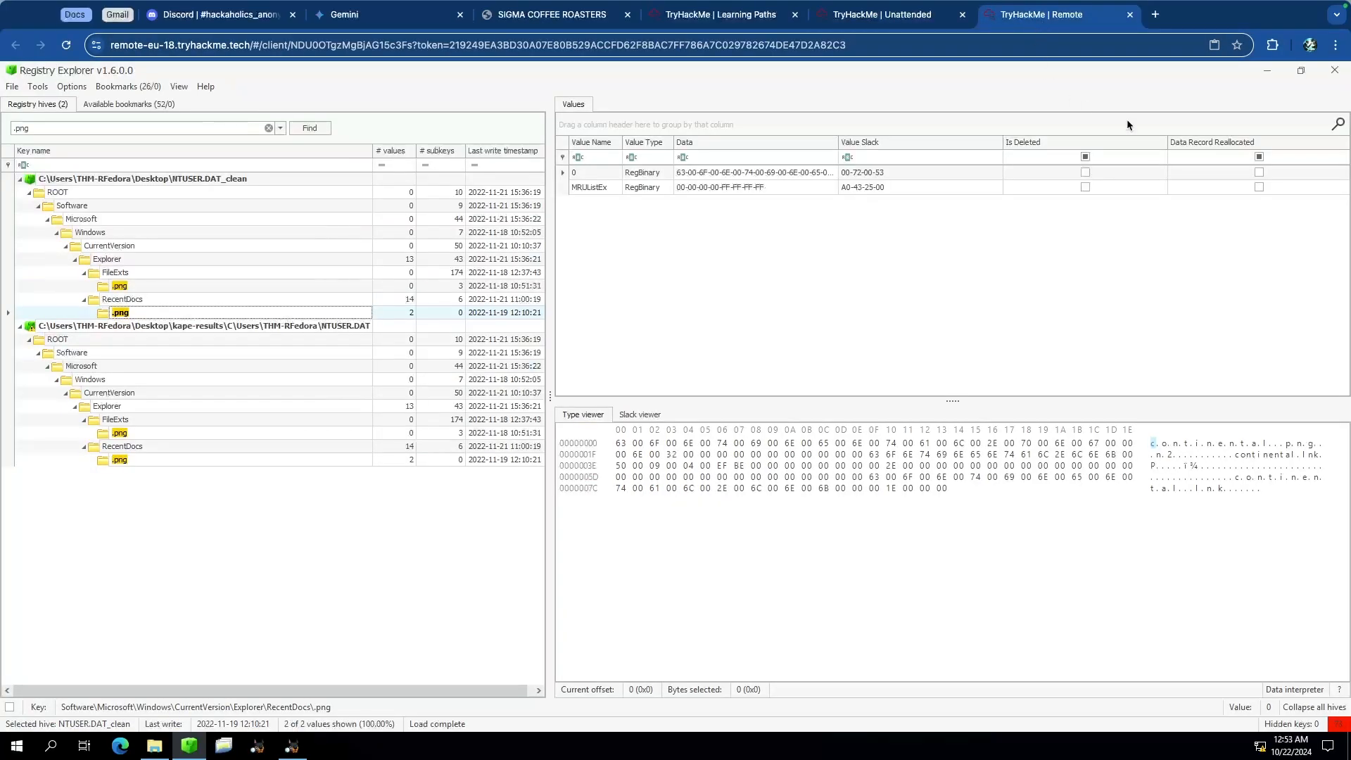
left_click(1274, 72)
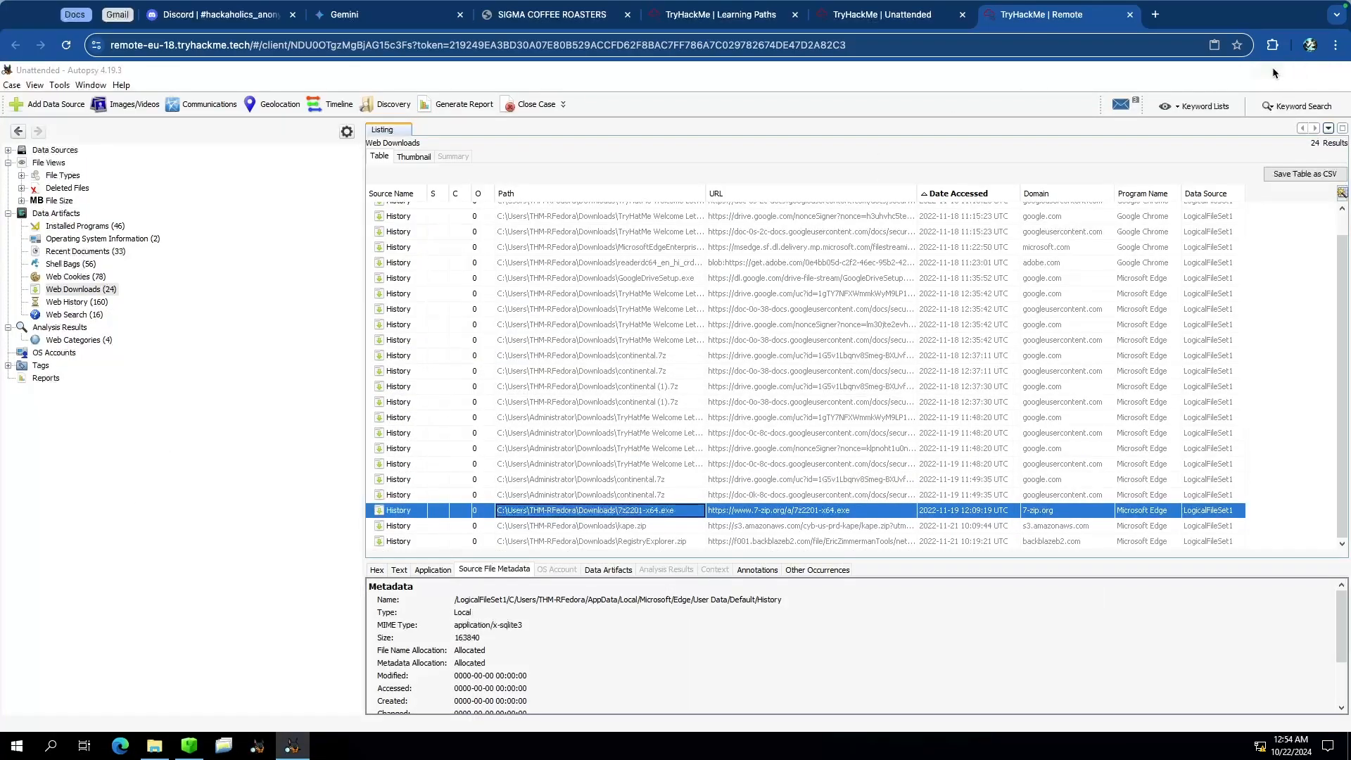
Step: Set Autopsy aside, open the tools folder's JLECmd subfolder and try launching JLECmd directly
left_click(1269, 69)
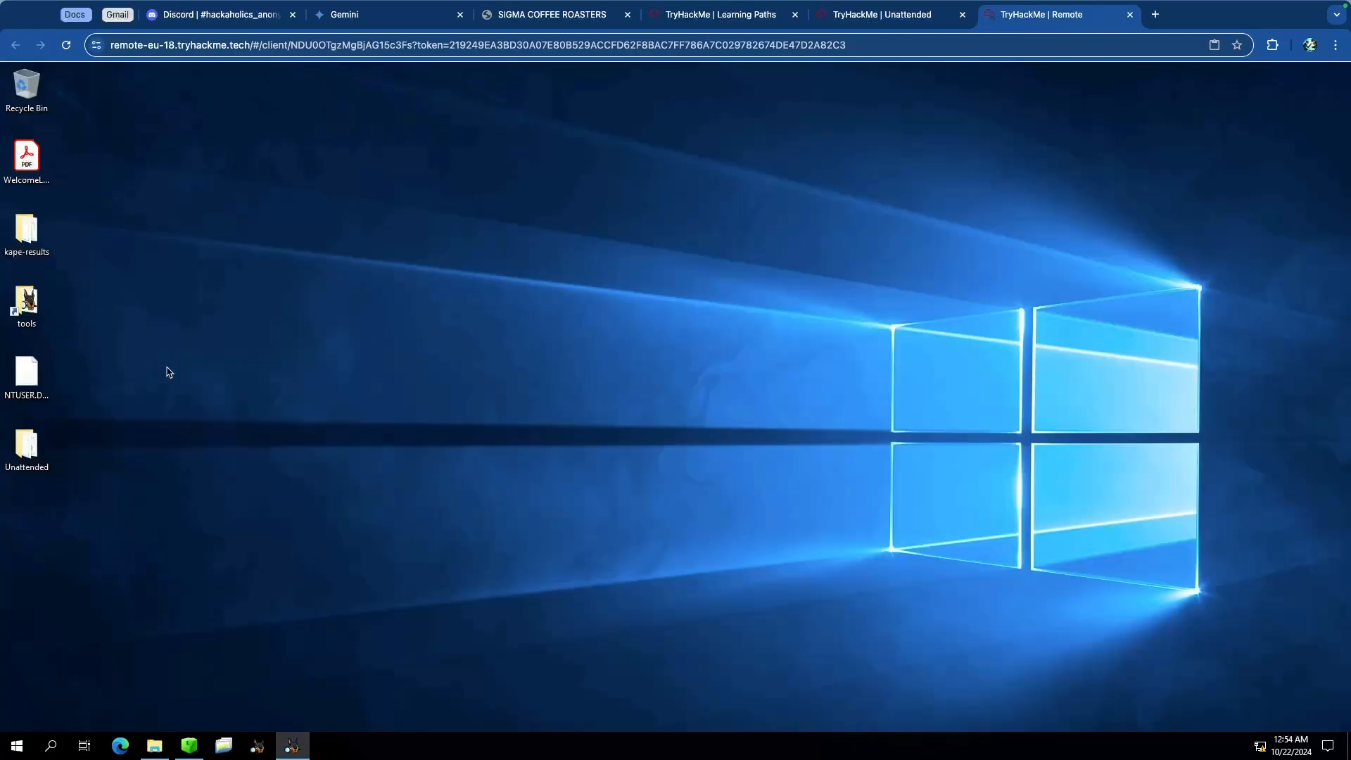
double_click(18, 302)
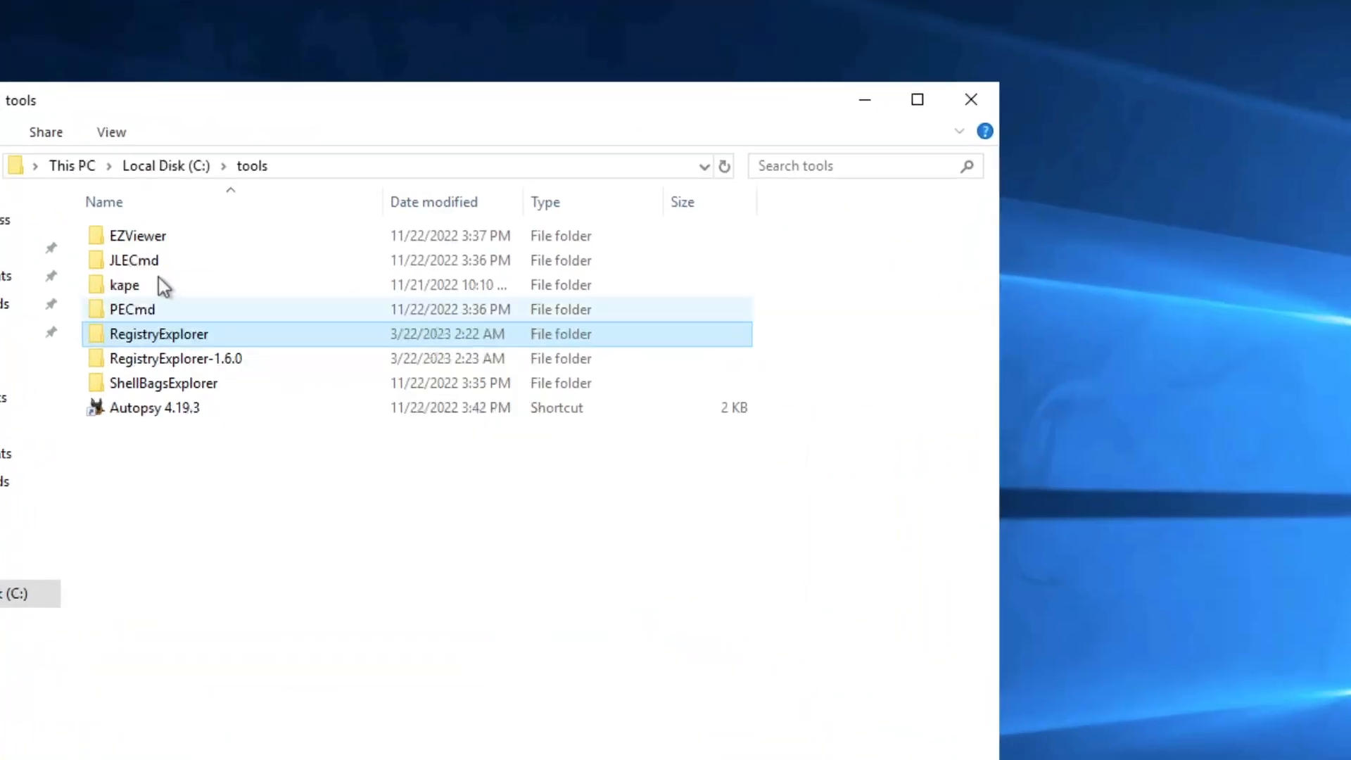
double_click(154, 282)
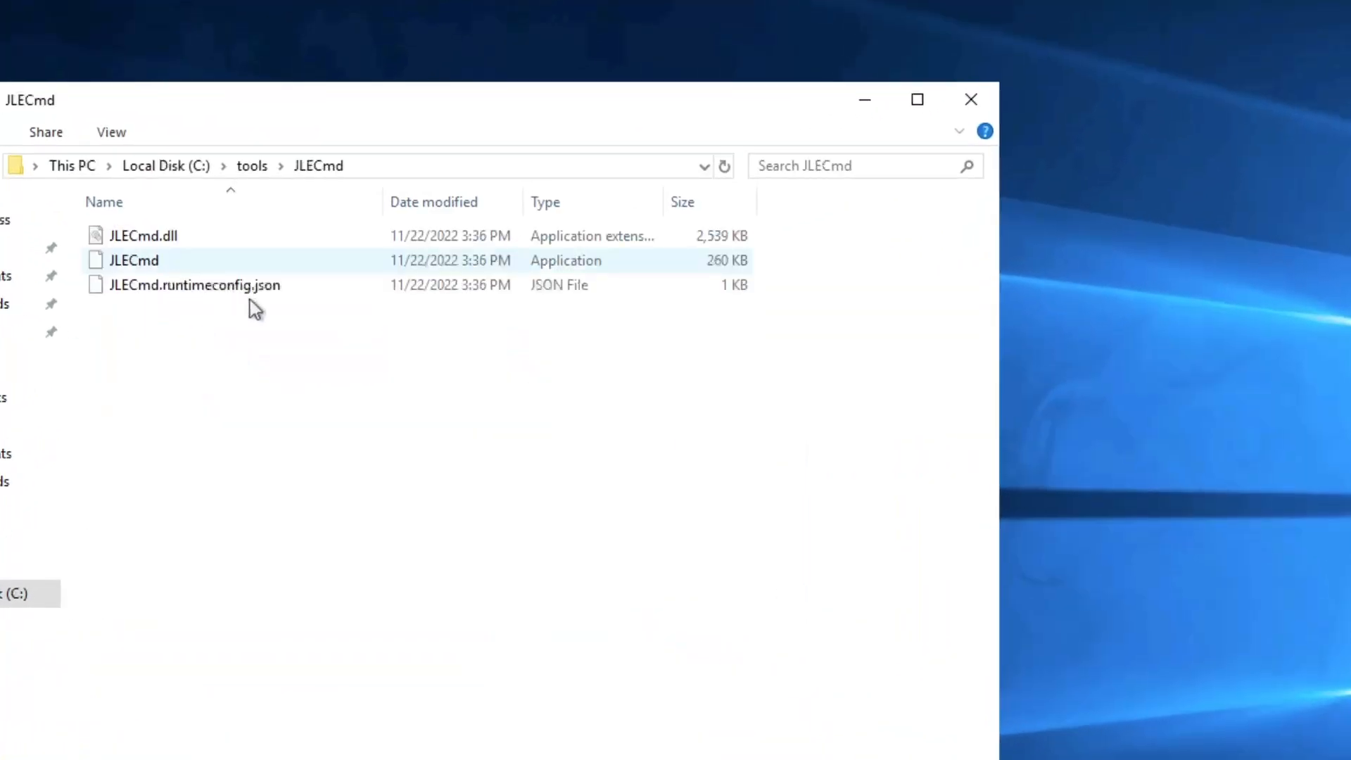
double_click(182, 260)
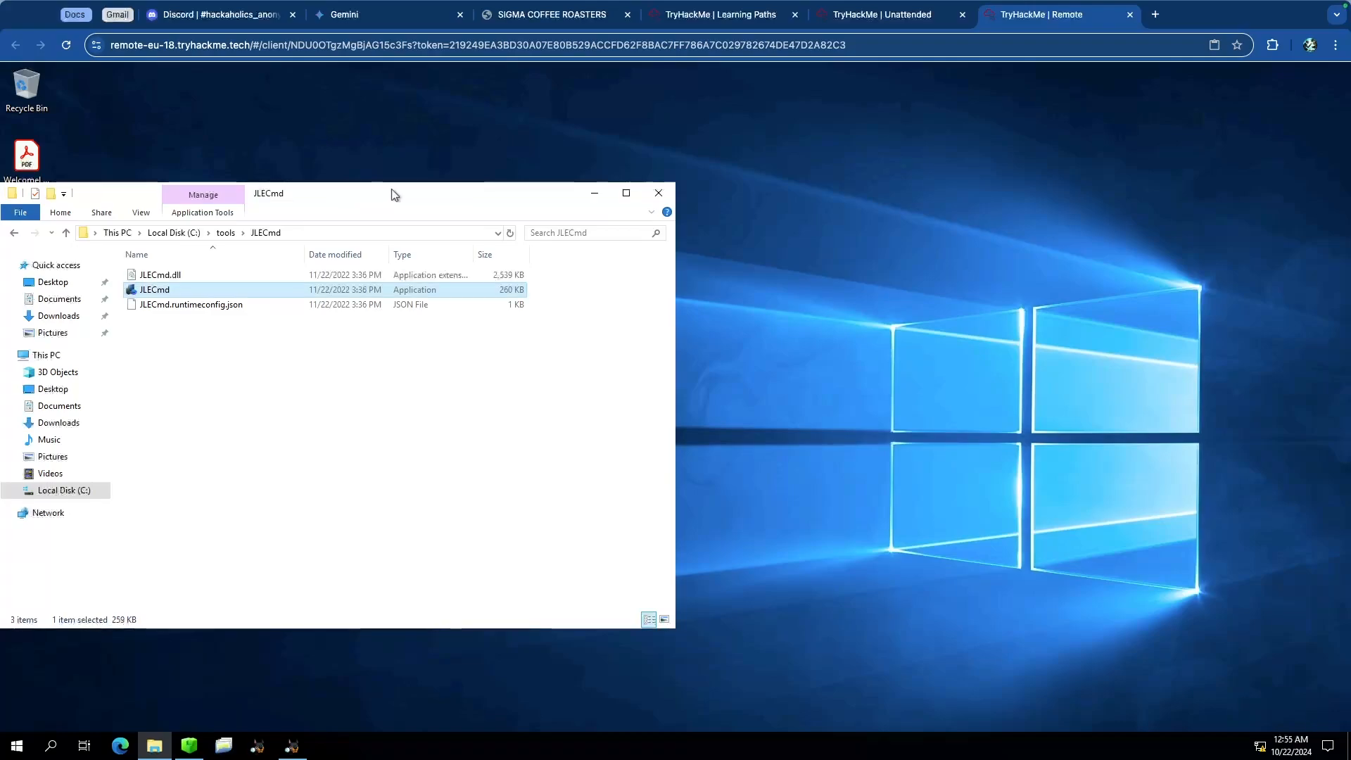
left_click_drag(392, 194, 513, 183)
left_click(355, 406)
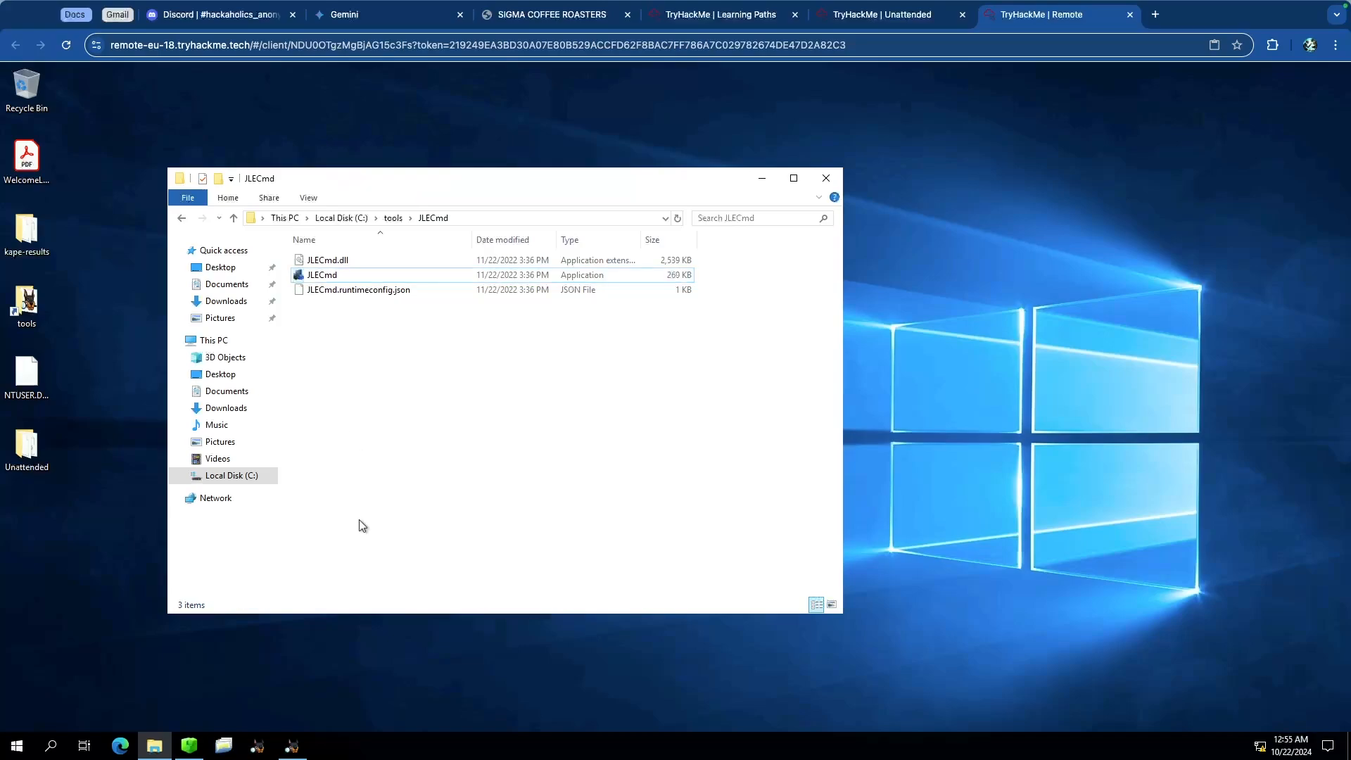
Step: Search for cmd and open Command Prompt as administrator, approving the elevation request
left_click(53, 746)
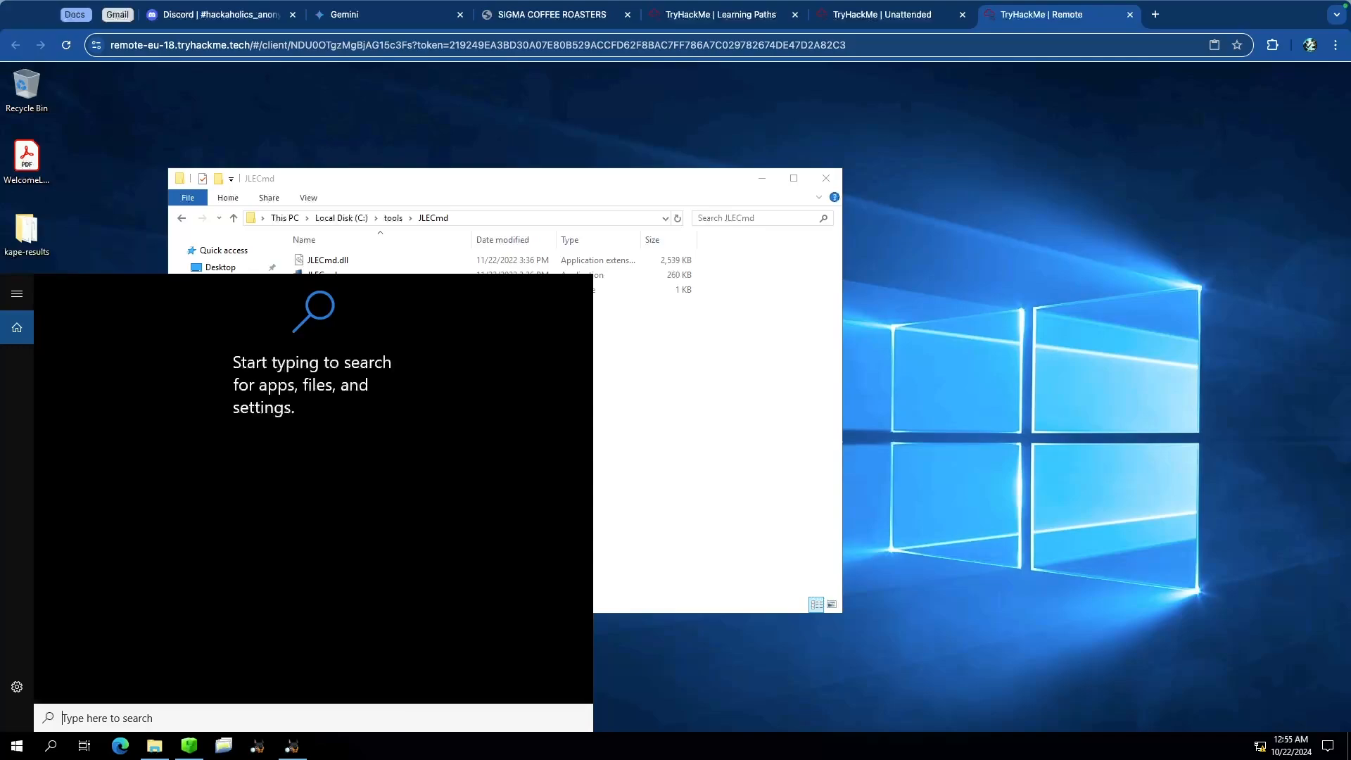
type("cmd")
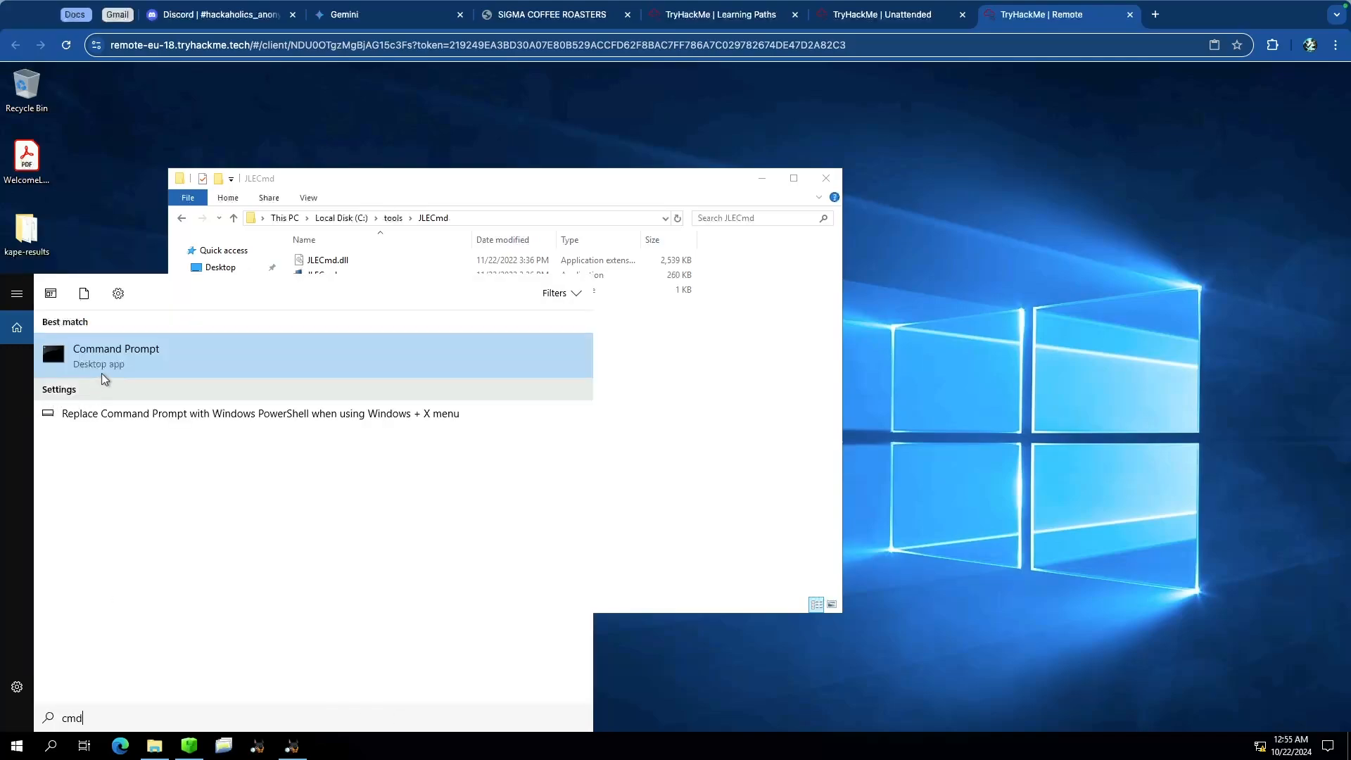
right_click(149, 354)
left_click(243, 370)
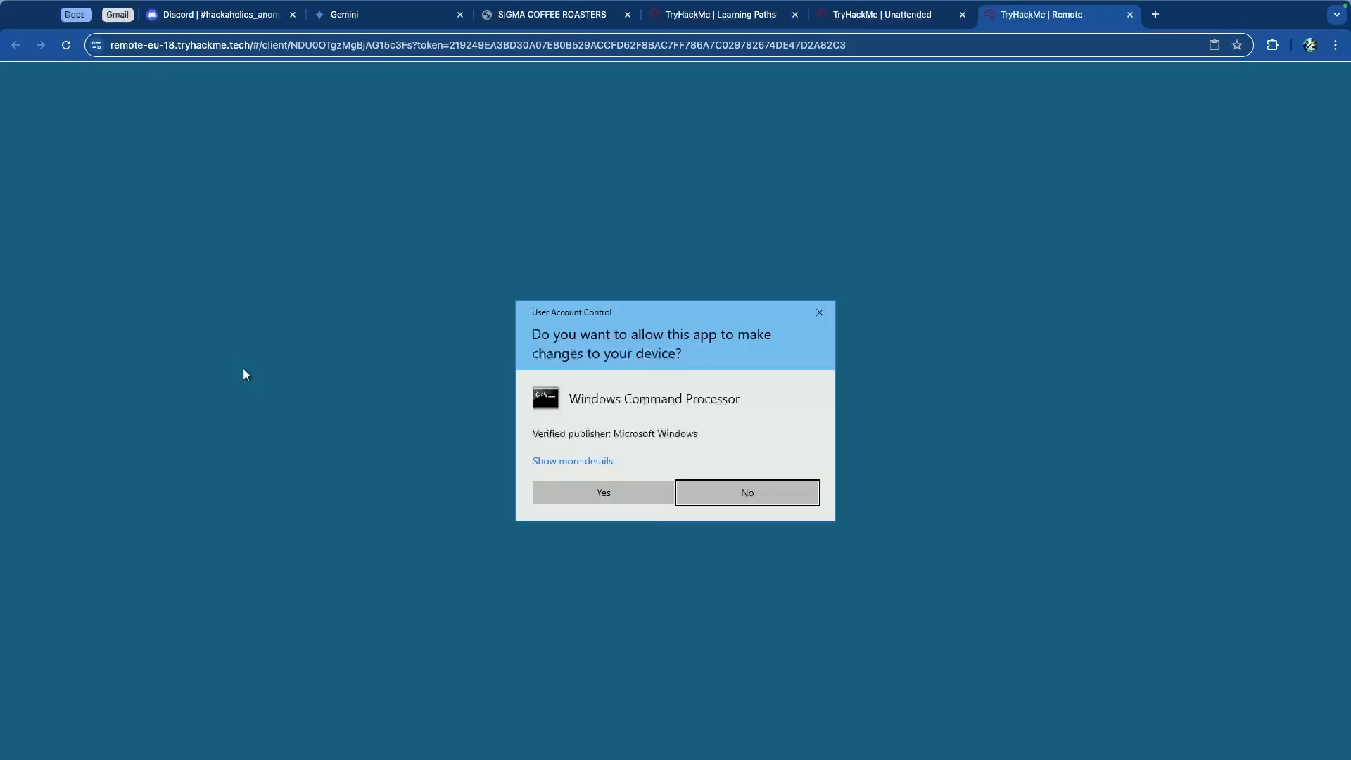
left_click(629, 492)
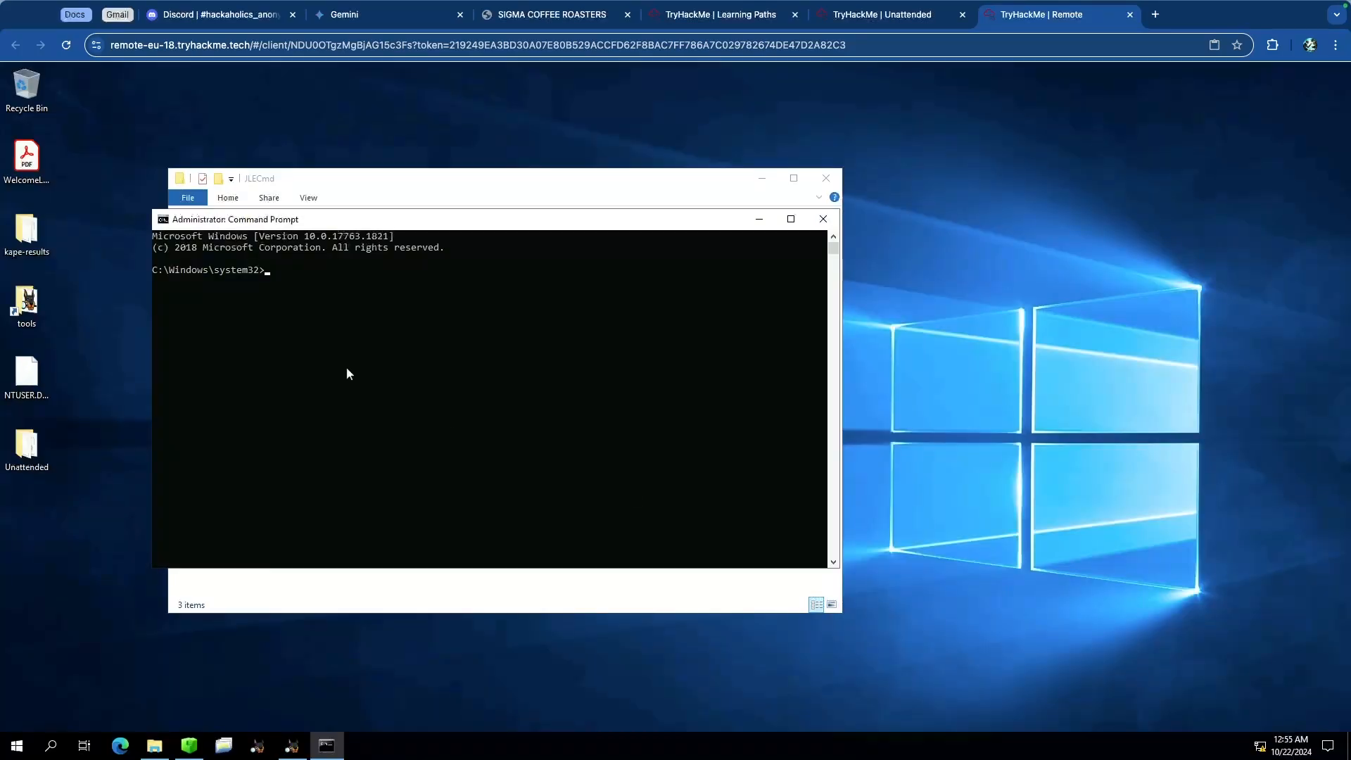
Step: Change the working directory to C:\, list its contents, then change into the tools directory
left_click(340, 336)
type("cd")
key("BackSpace")
key("BackSpace")
key("BackSpace")
type("cd C:\\")
key("Return")
type("dir")
key("Return")
type("cd tools")
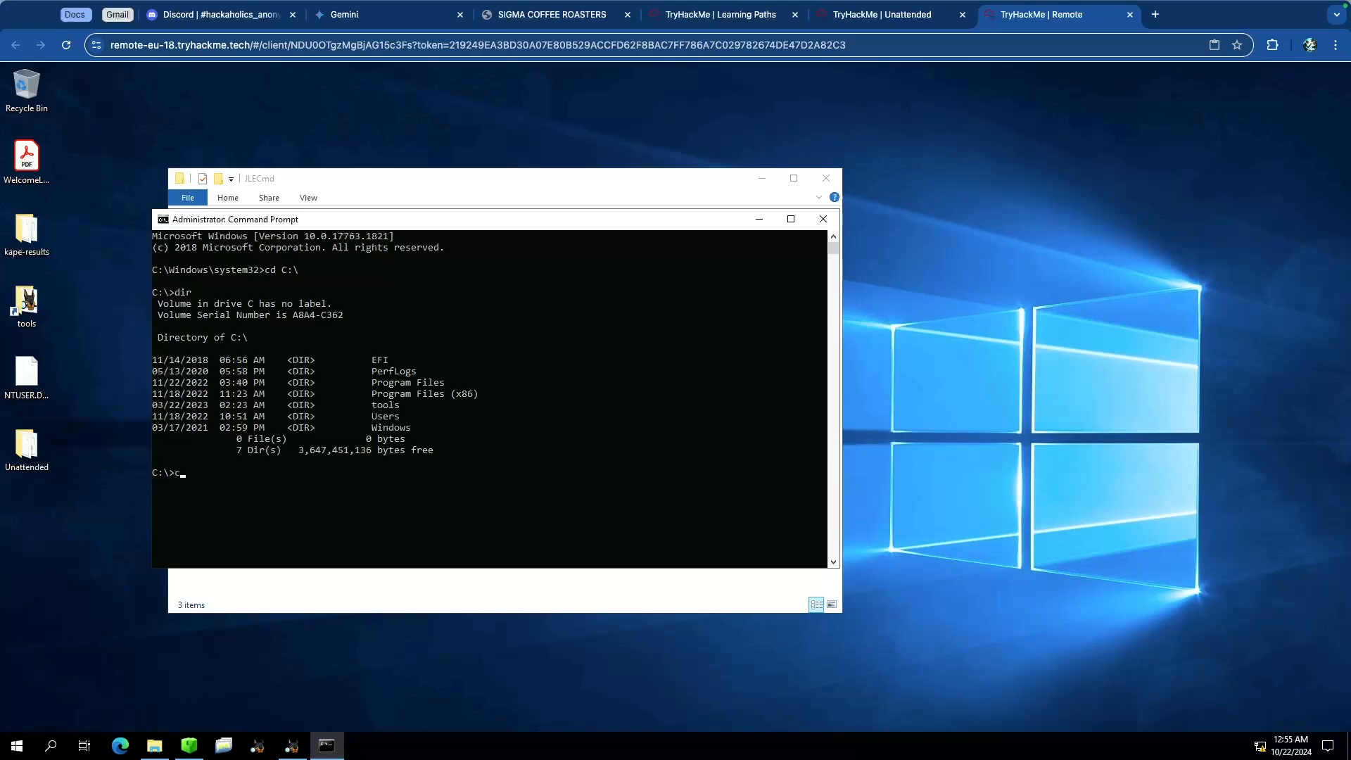
key("Return")
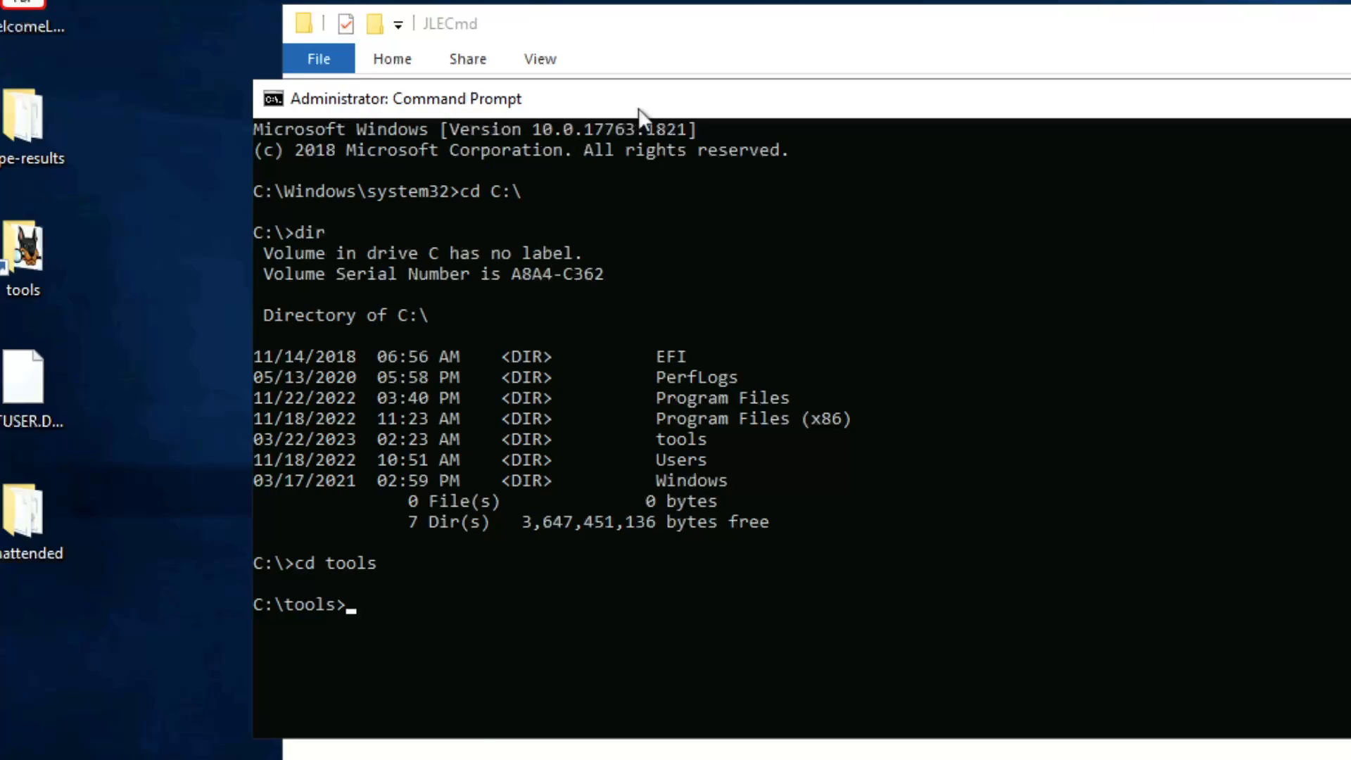
Step: List the contents of the C:\tools directory in the command prompt
left_click_drag(638, 107, 408, 87)
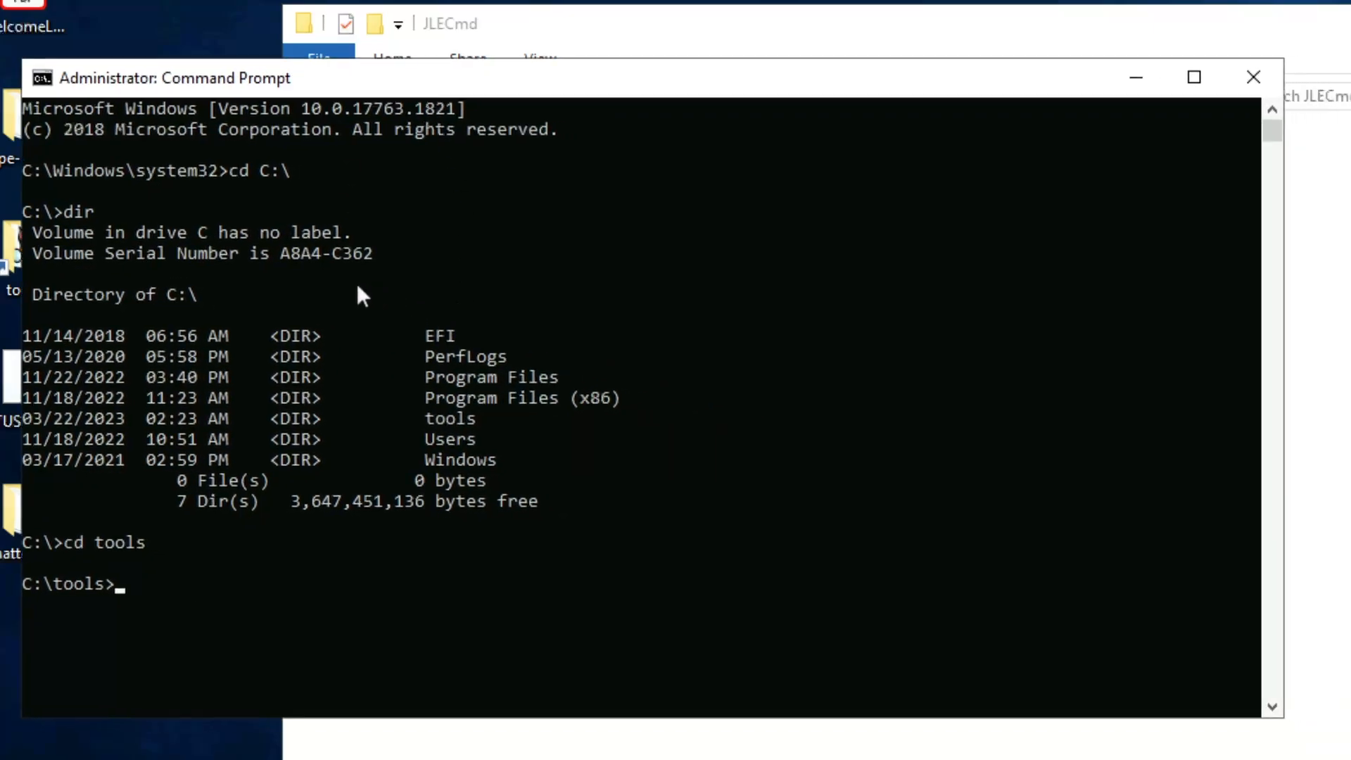
left_click(399, 563)
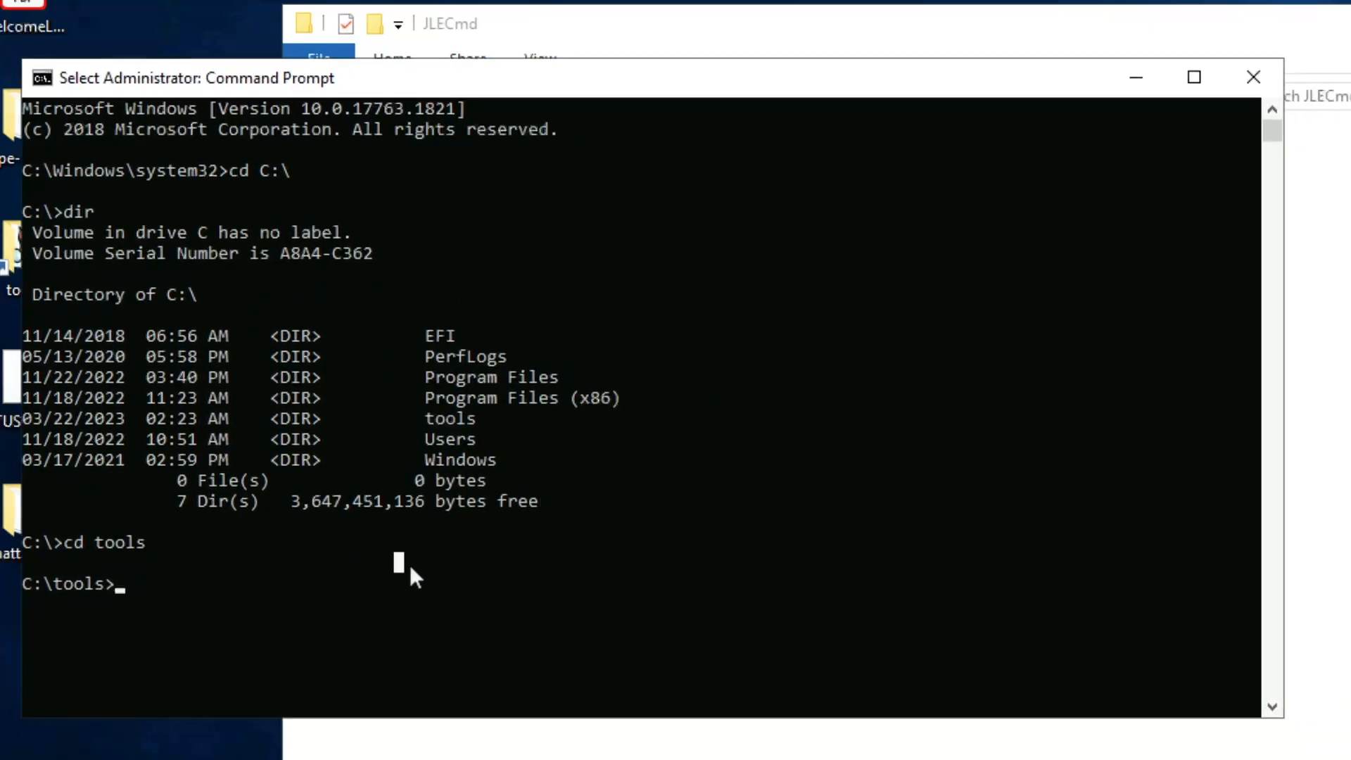
type("dir")
key("Return")
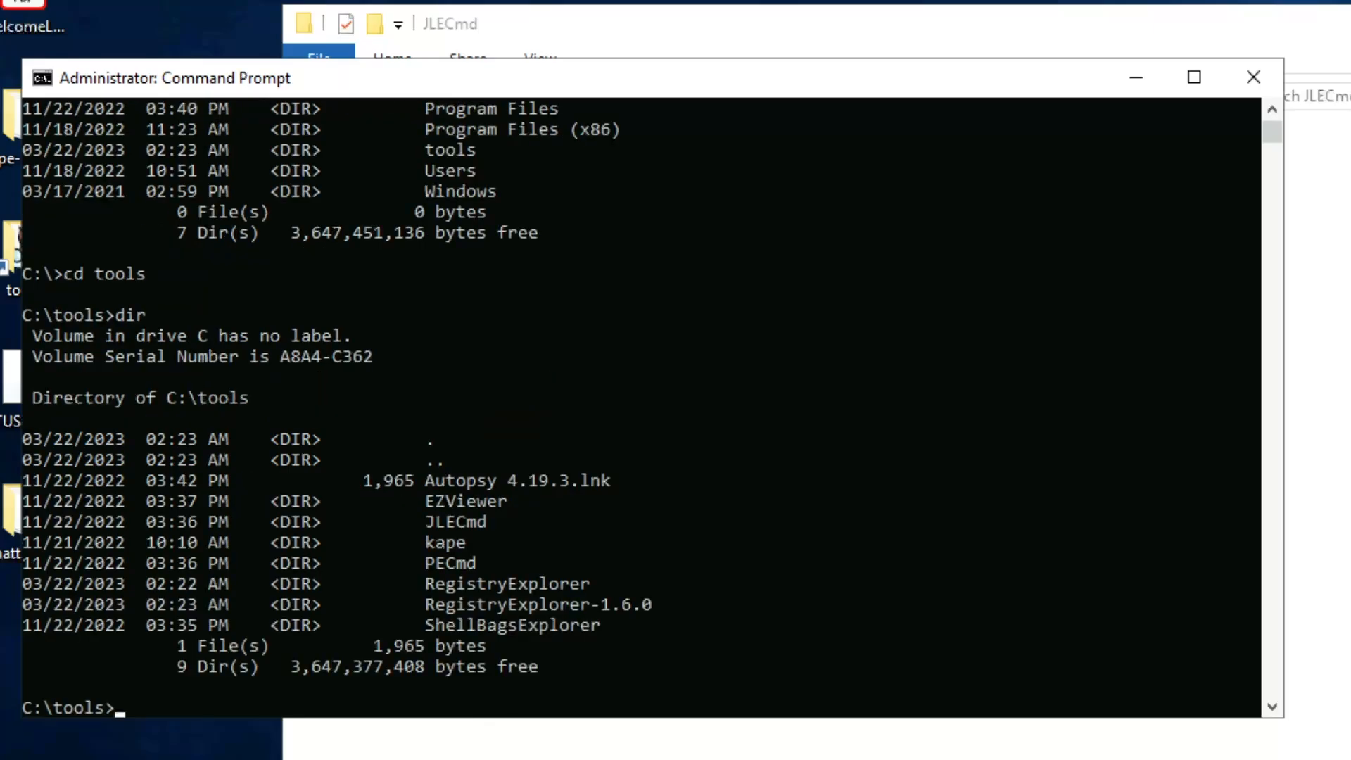
Step: Run JLECmd to display its help and usage options, scrolling through the option list
type("JLEC -")
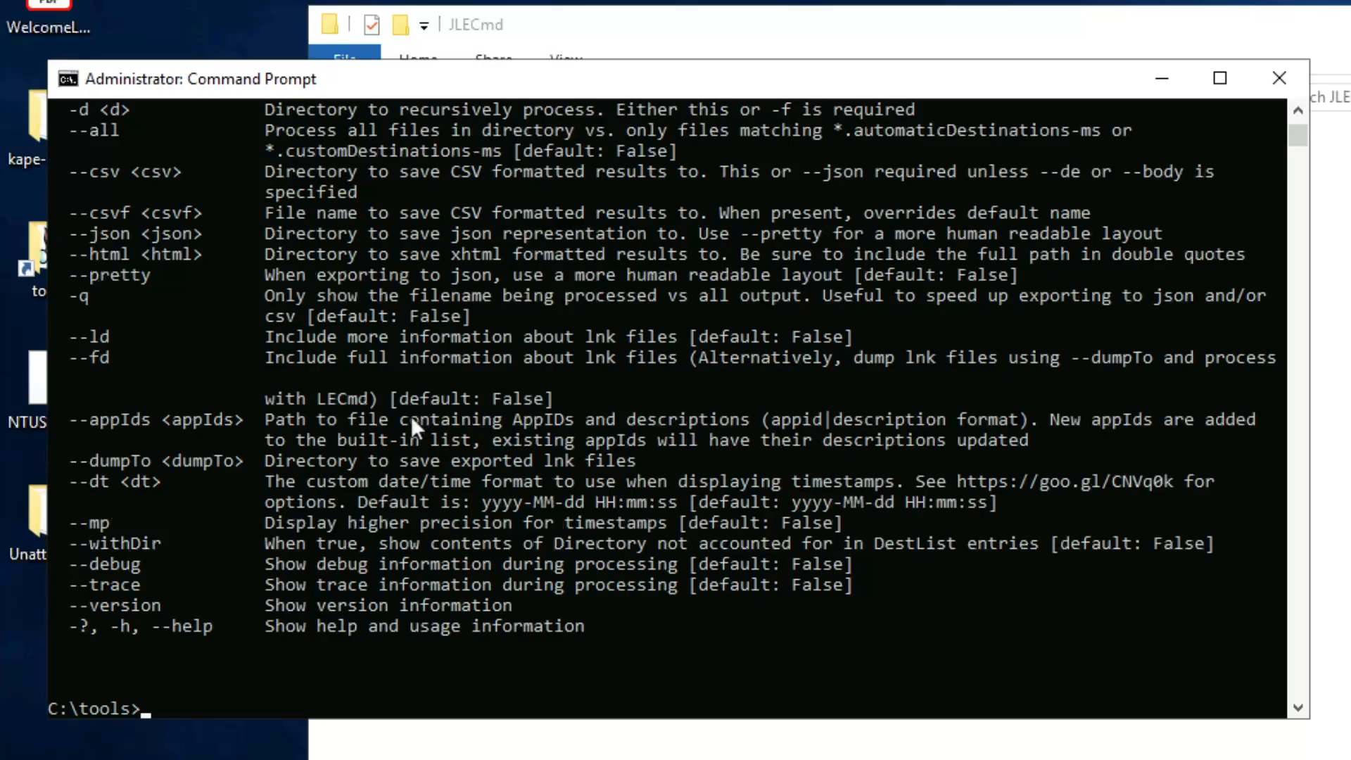
scroll(294, 290, "up", 2)
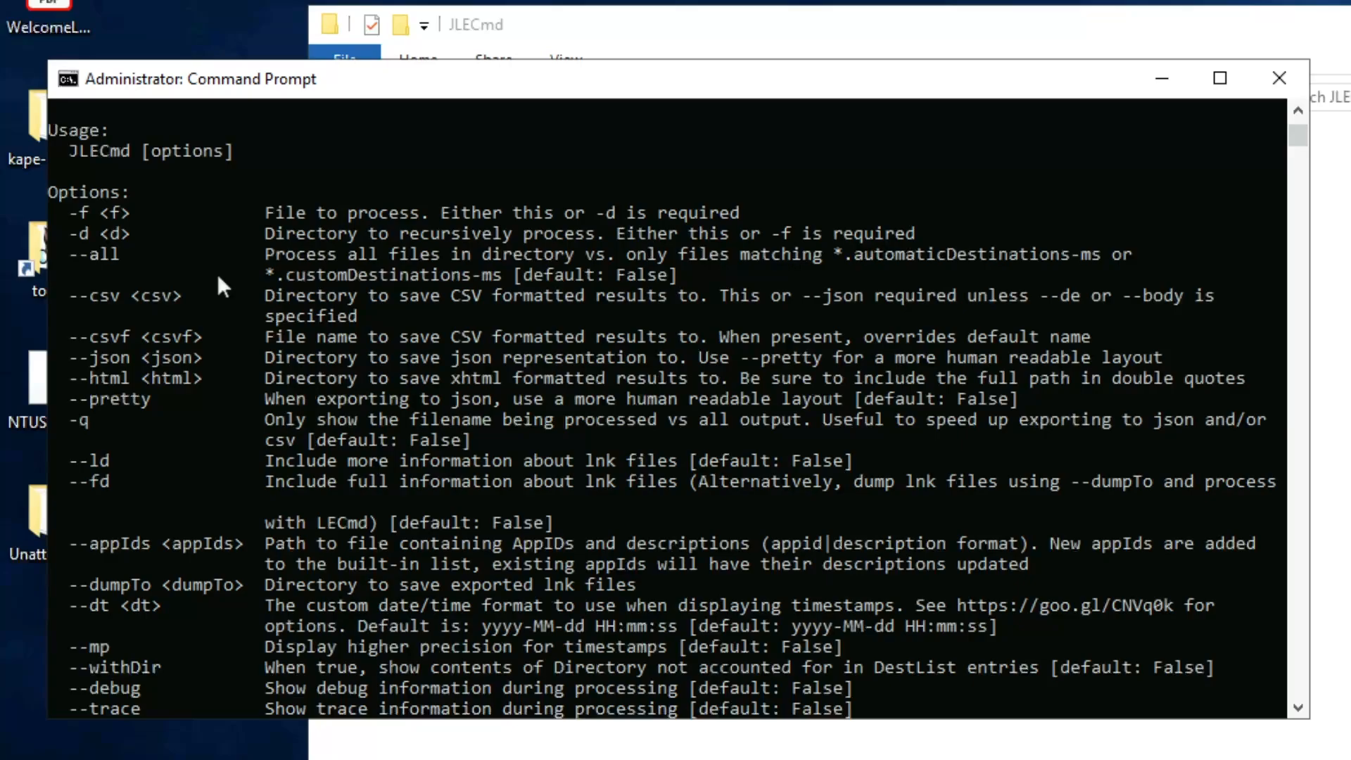
scroll(217, 274, "down", 2)
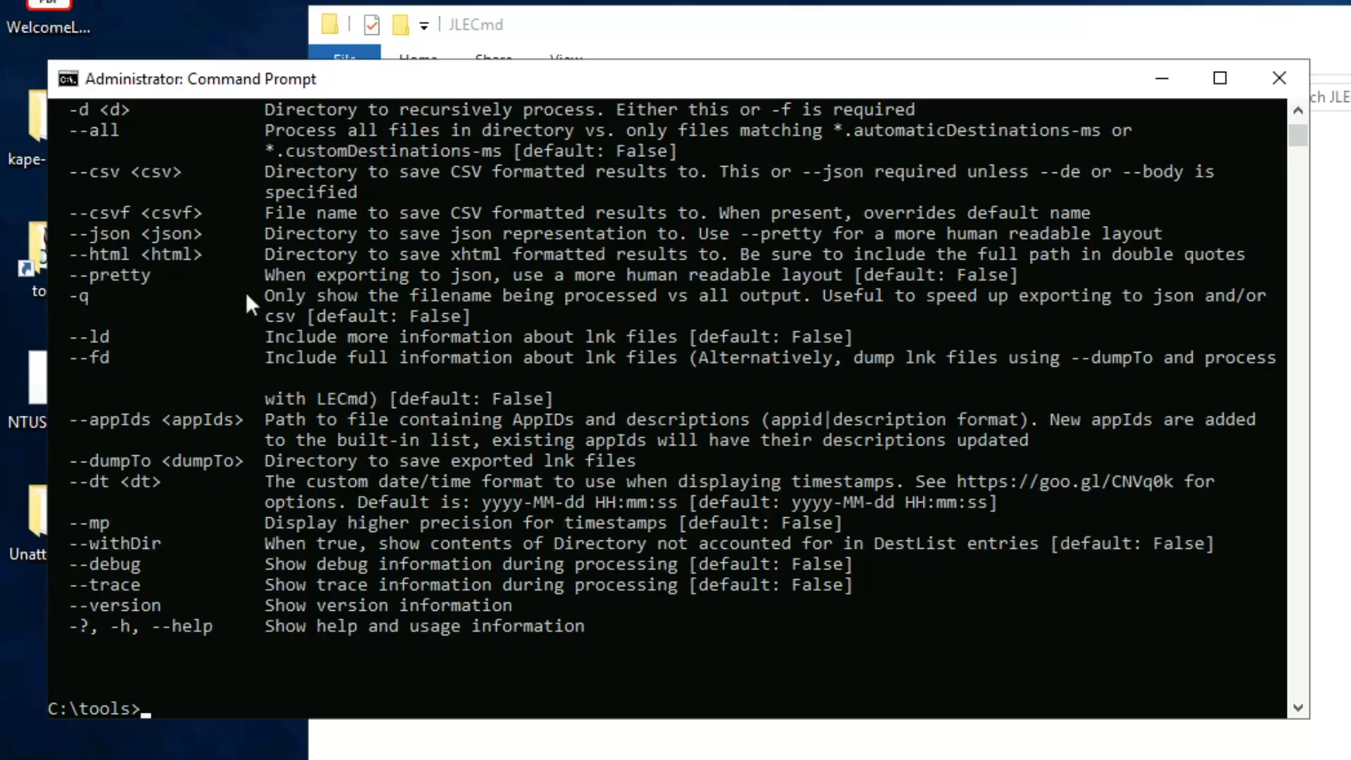
scroll(247, 293, "up", 3)
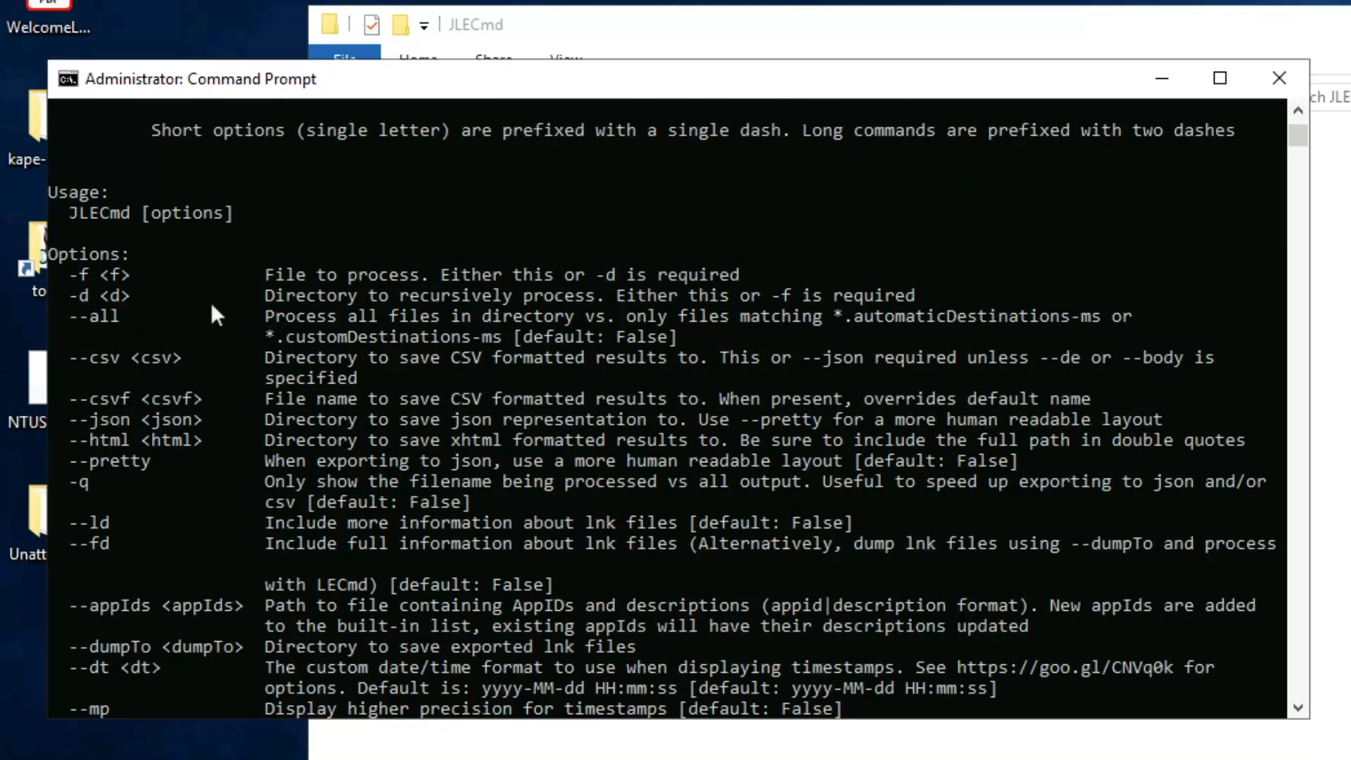
scroll(210, 302, "up", 1)
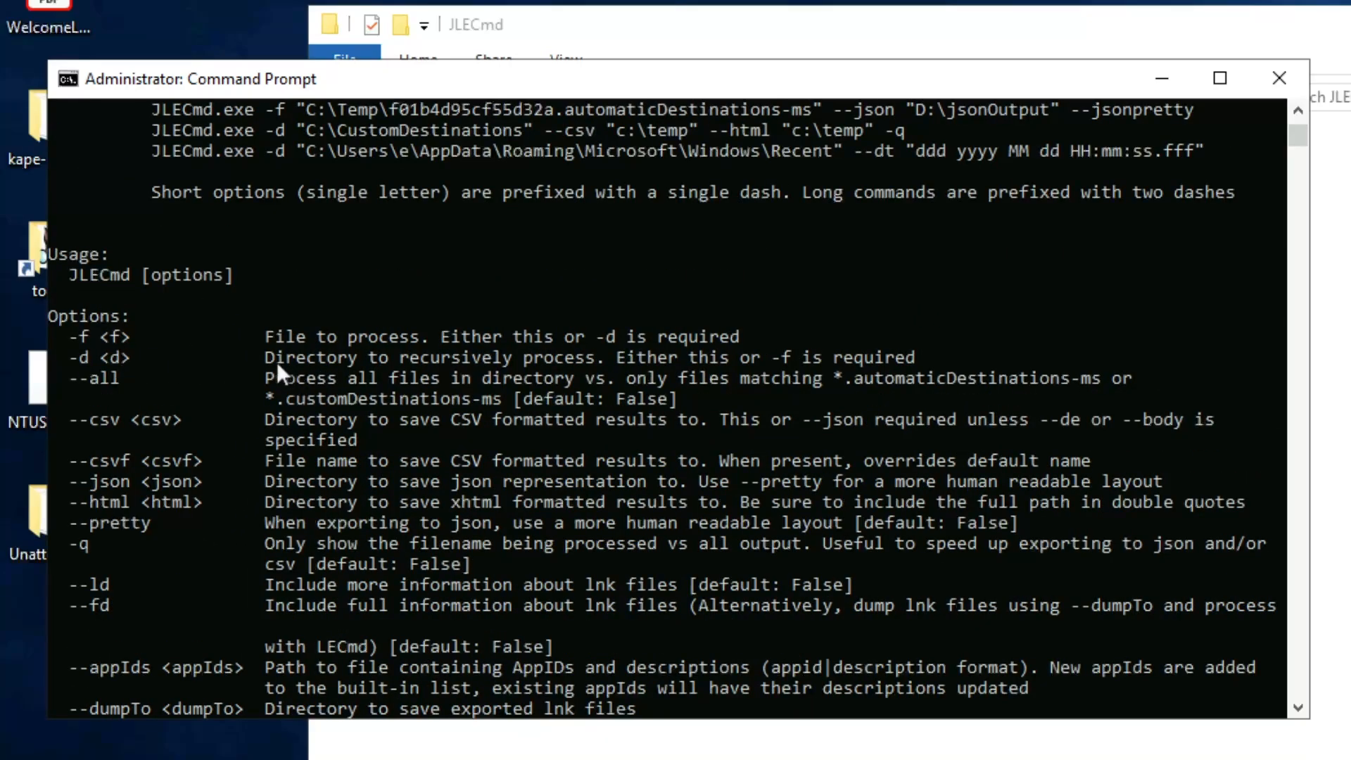
Step: Examine the -f and -d option descriptions in the JLECmd help output
left_click_drag(260, 357, 844, 353)
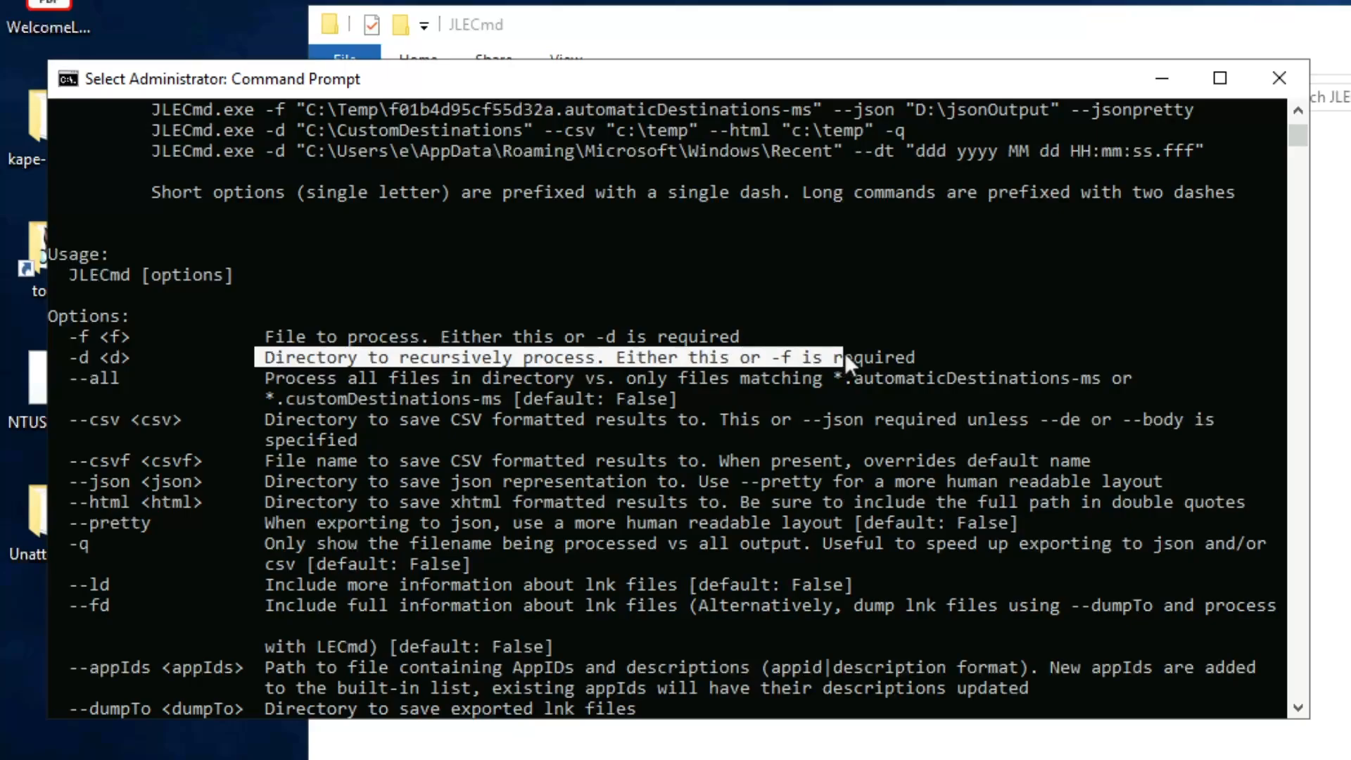
left_click(867, 353)
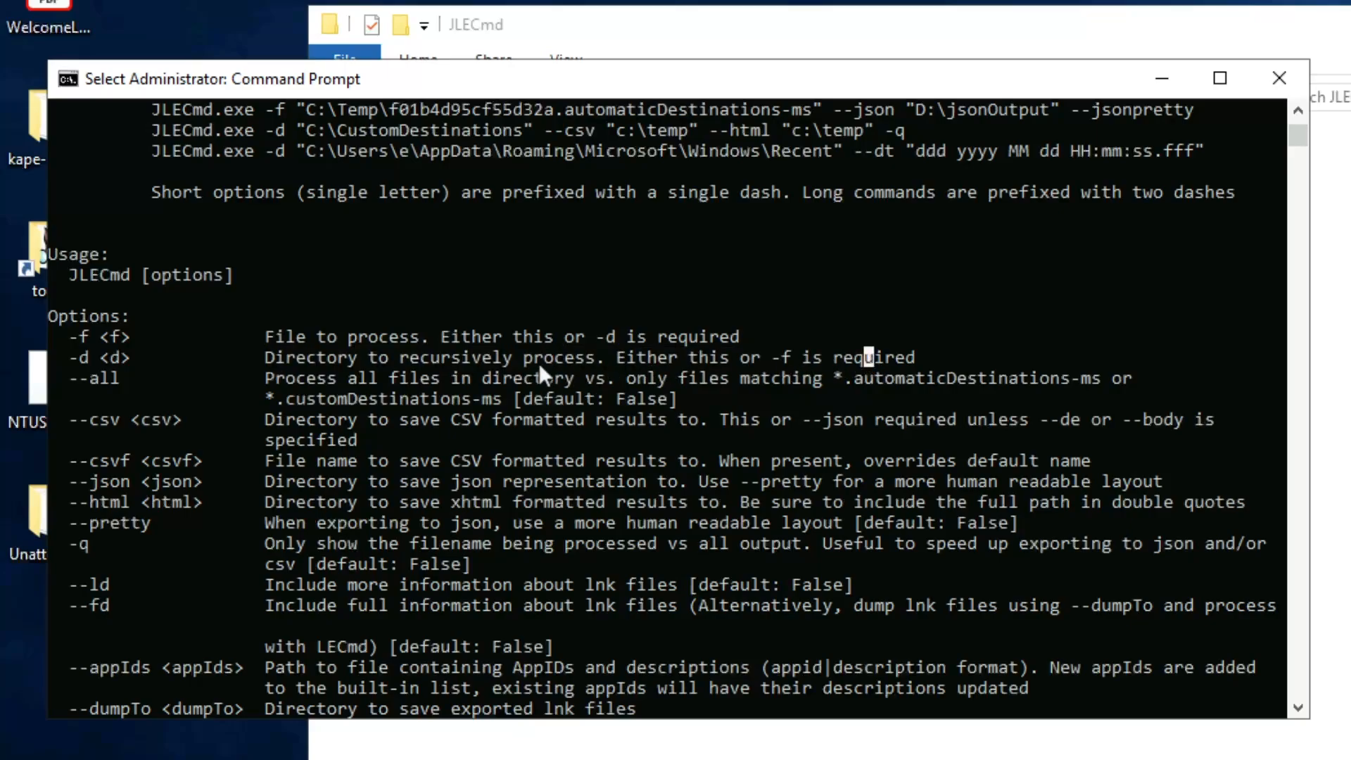
left_click_drag(510, 356, 404, 357)
left_click(403, 357)
left_click_drag(761, 357, 895, 357)
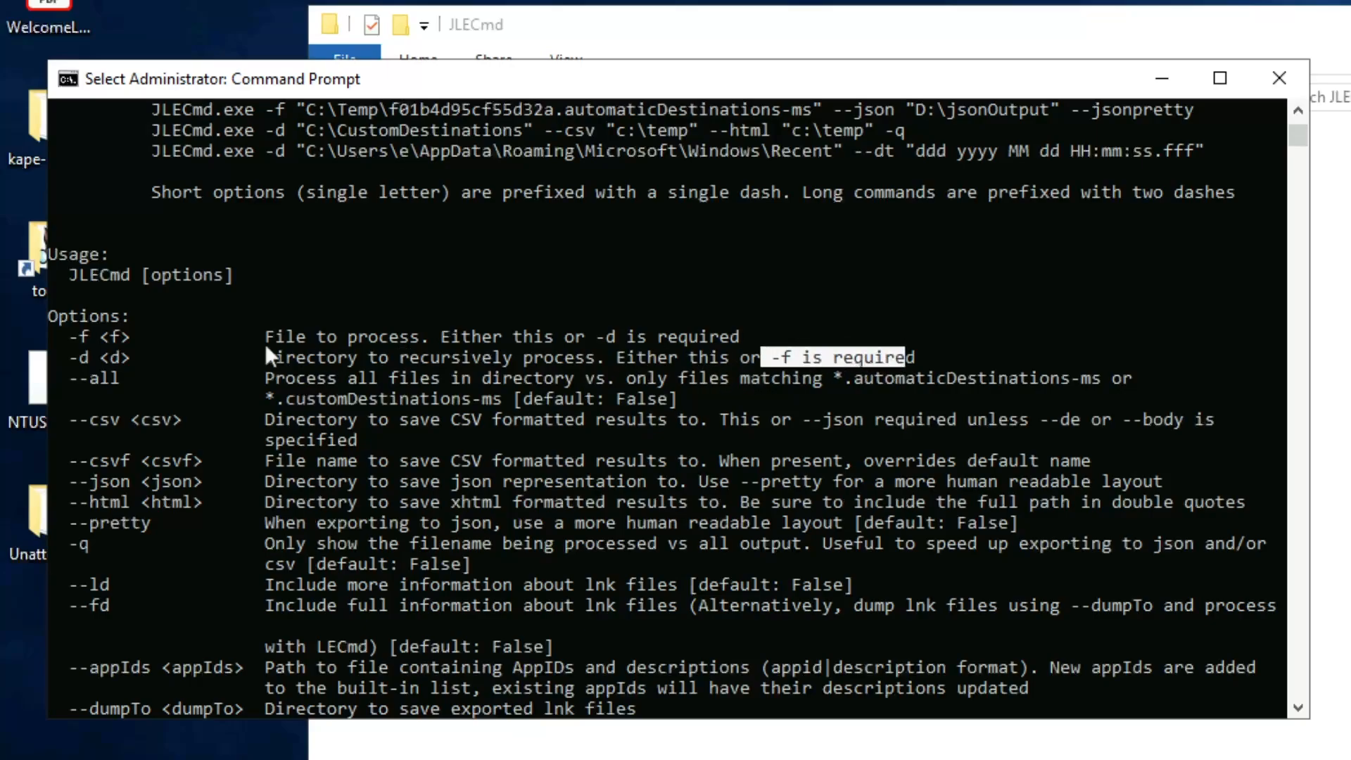
left_click(125, 356)
left_click_drag(68, 341, 69, 337)
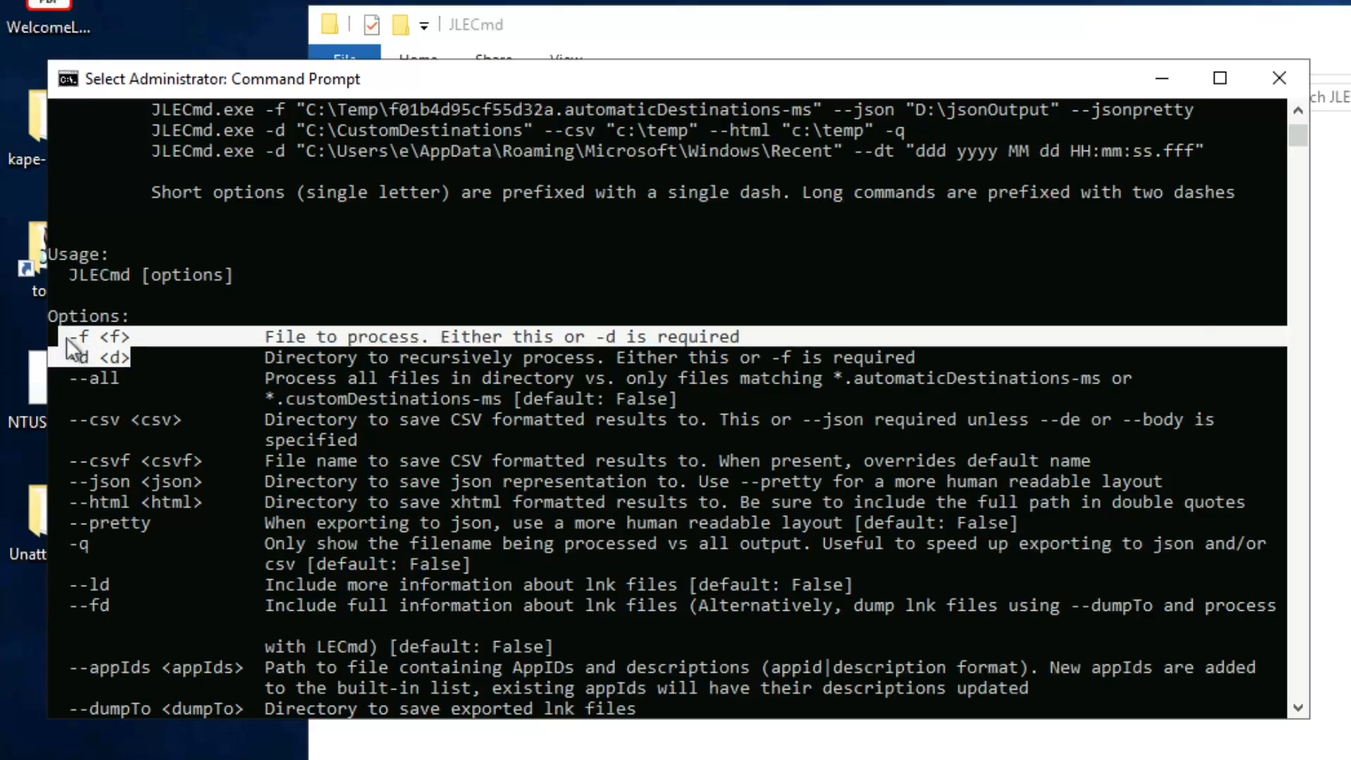
left_click(146, 339)
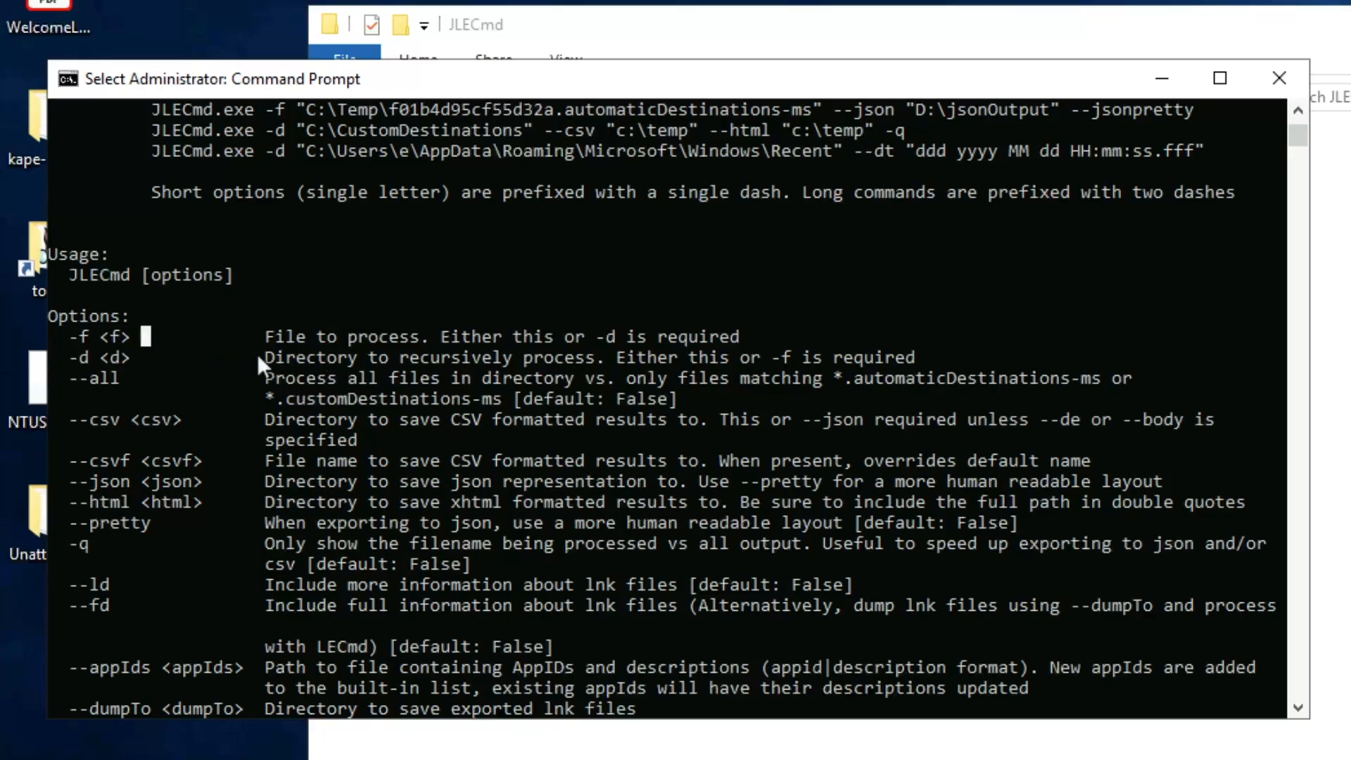
left_click(281, 351)
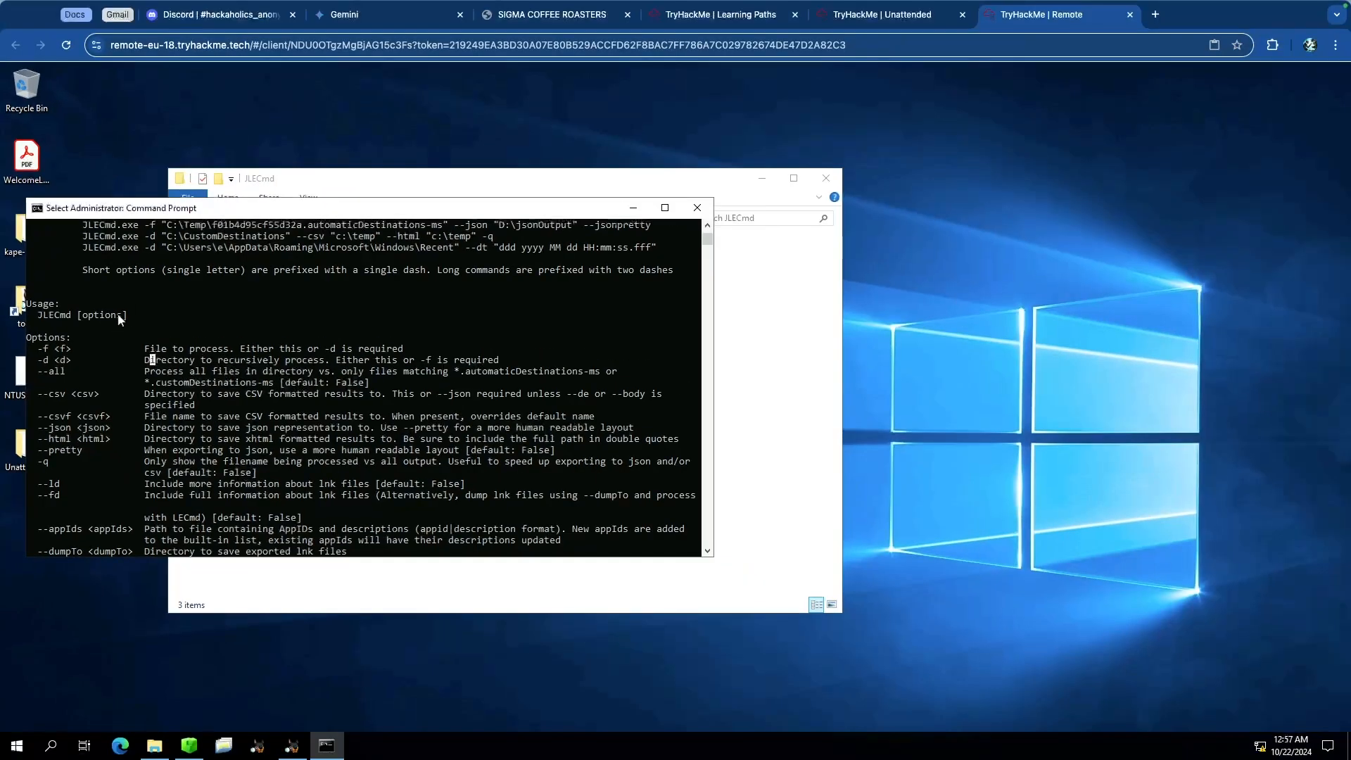
left_click_drag(231, 215, 556, 258)
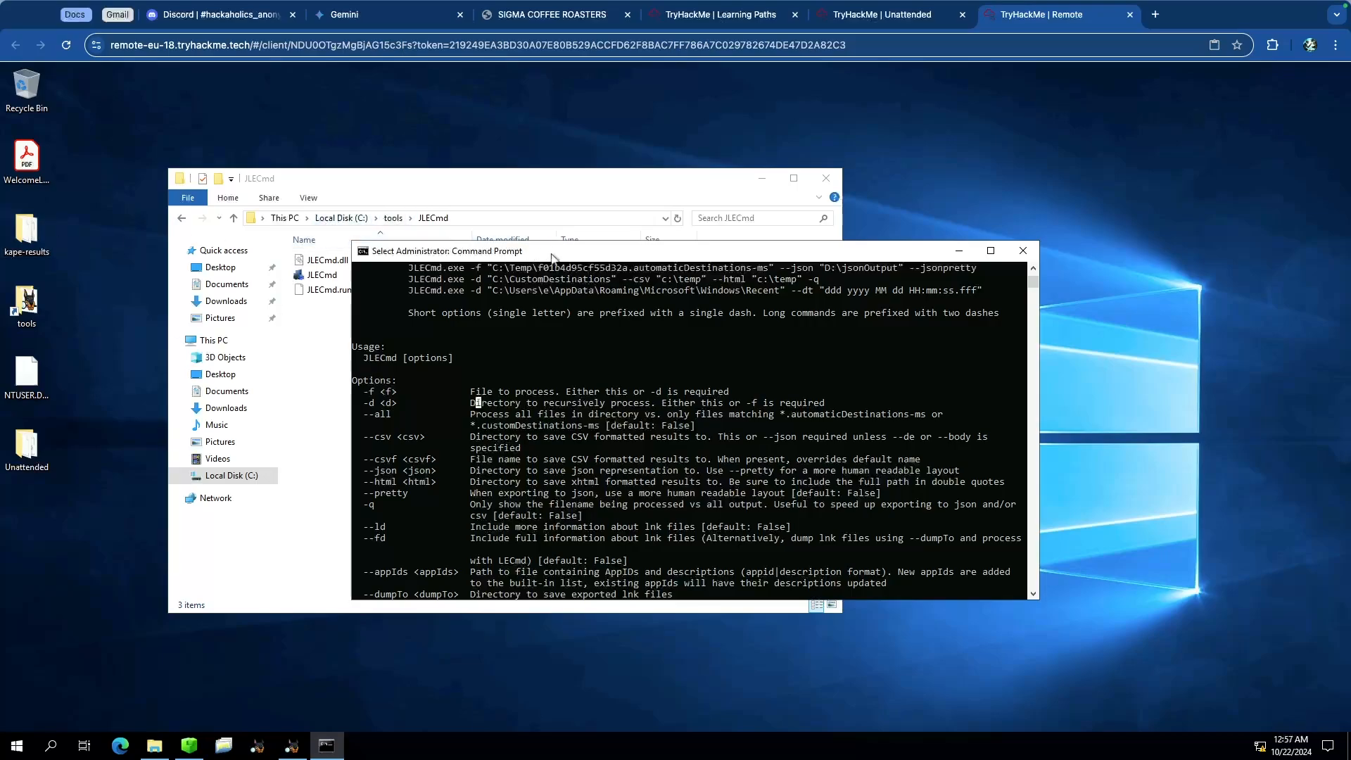
left_click_drag(559, 252, 551, 221)
scroll(568, 382, "down", 15)
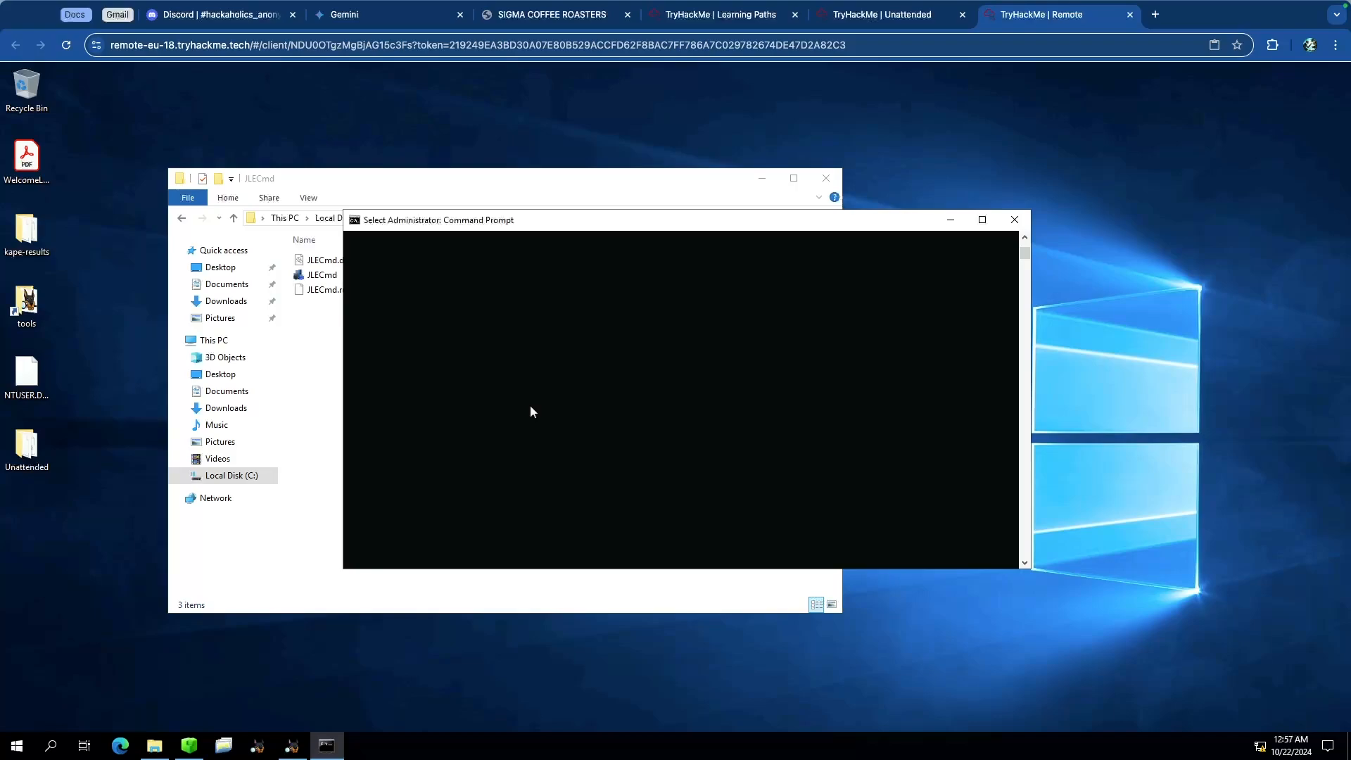
scroll(531, 411, "up", 8)
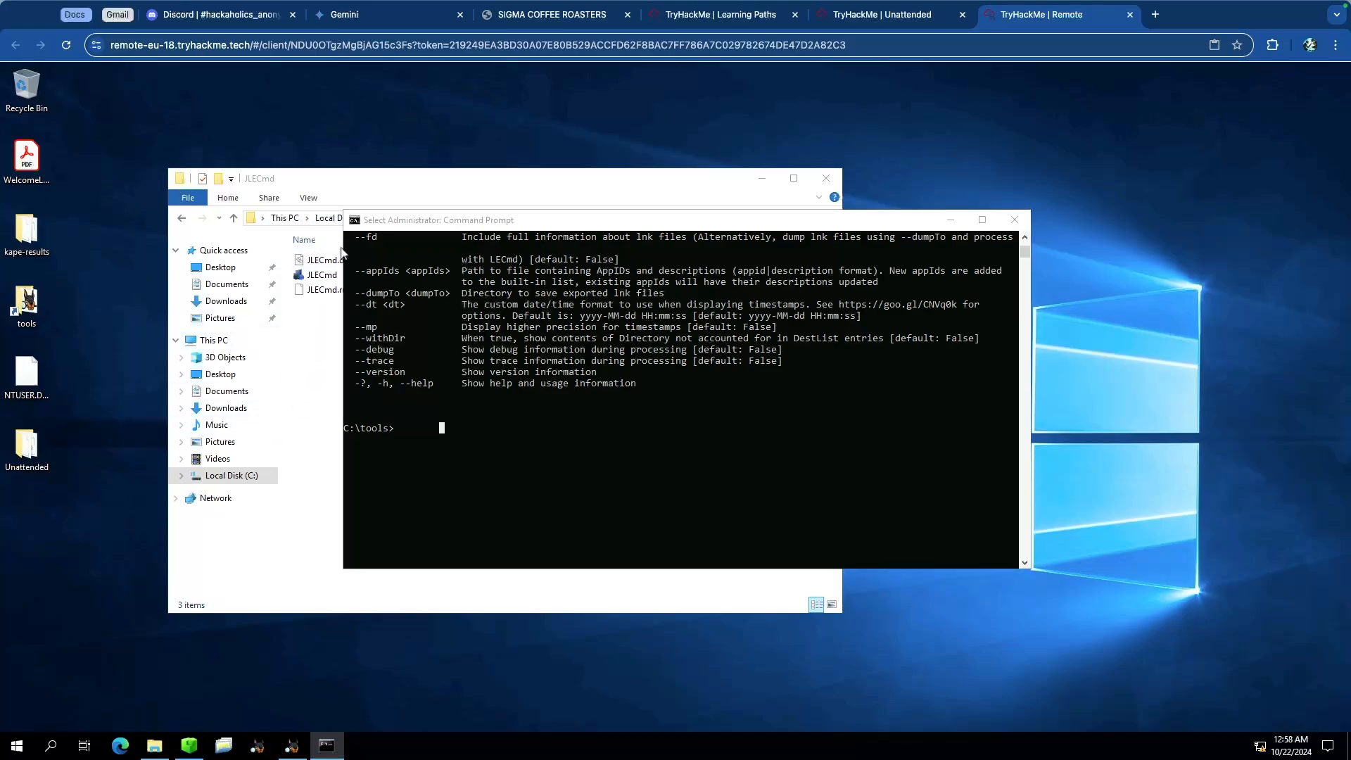
Step: Browse in File Explorer to the C folder inside kape-results on THM-RFedora's Desktop, then return to the command prompt
left_click(325, 221)
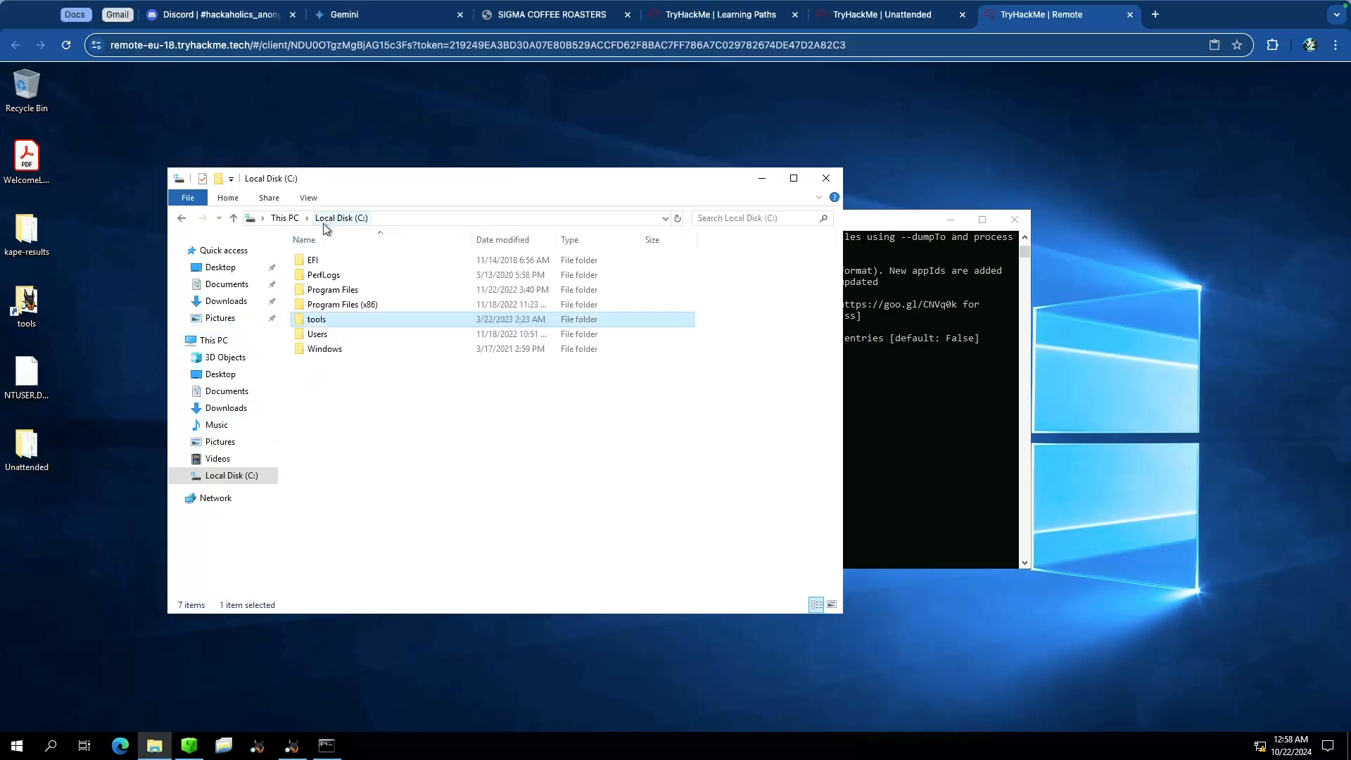
double_click(337, 335)
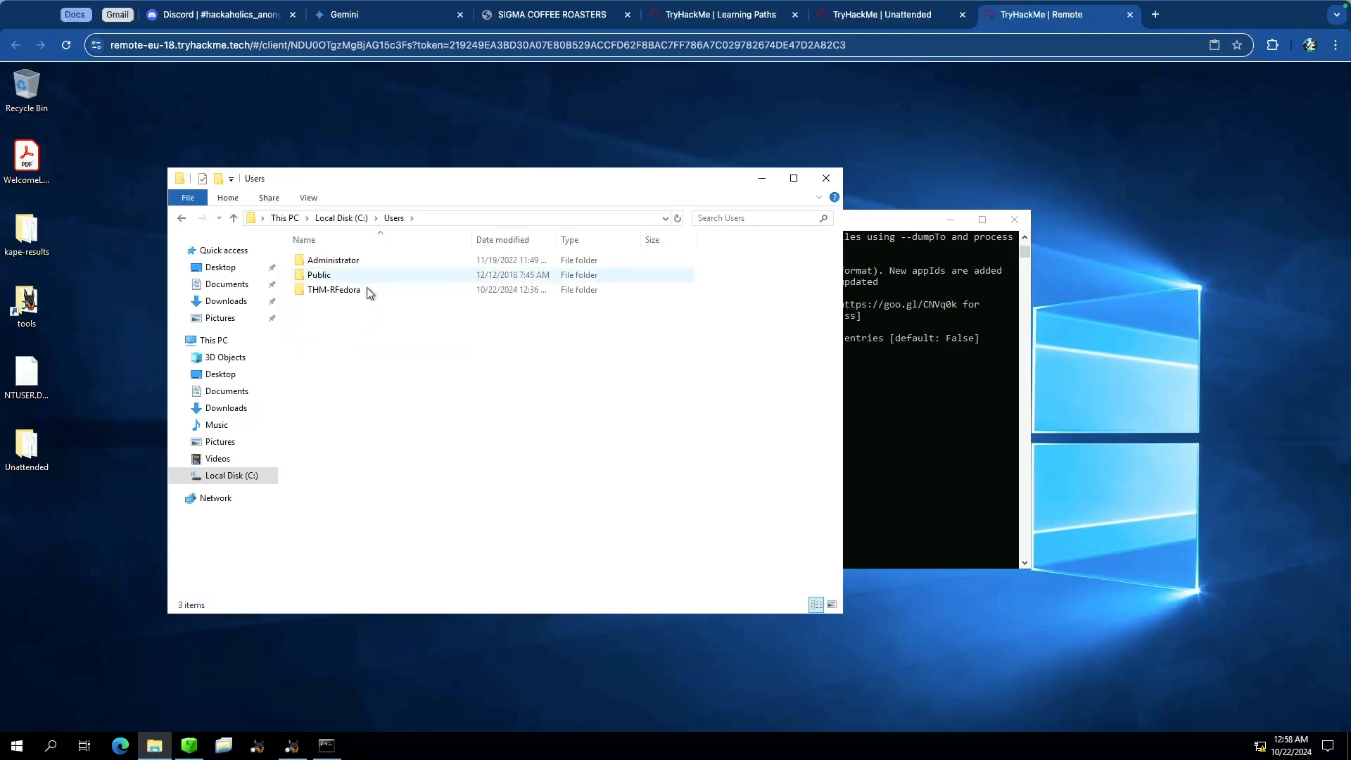
double_click(370, 291)
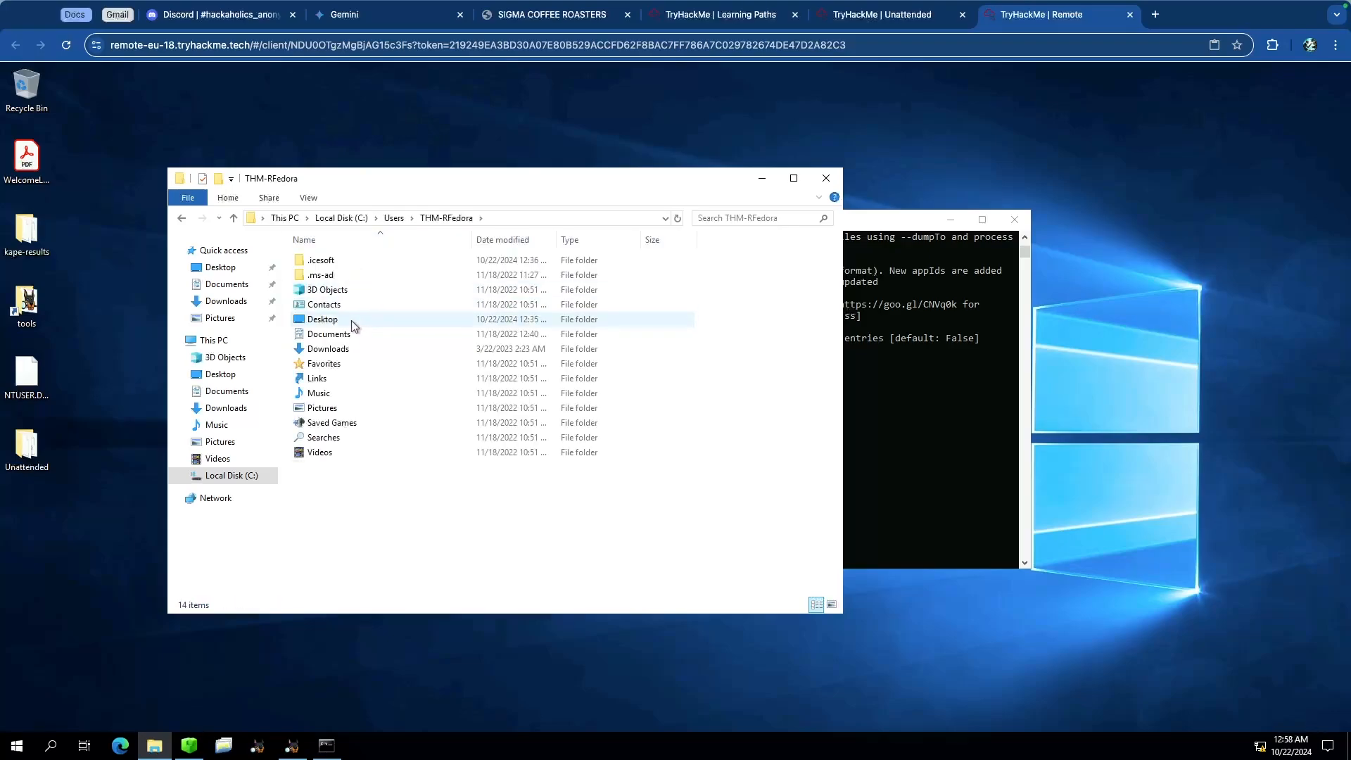
double_click(352, 319)
double_click(369, 260)
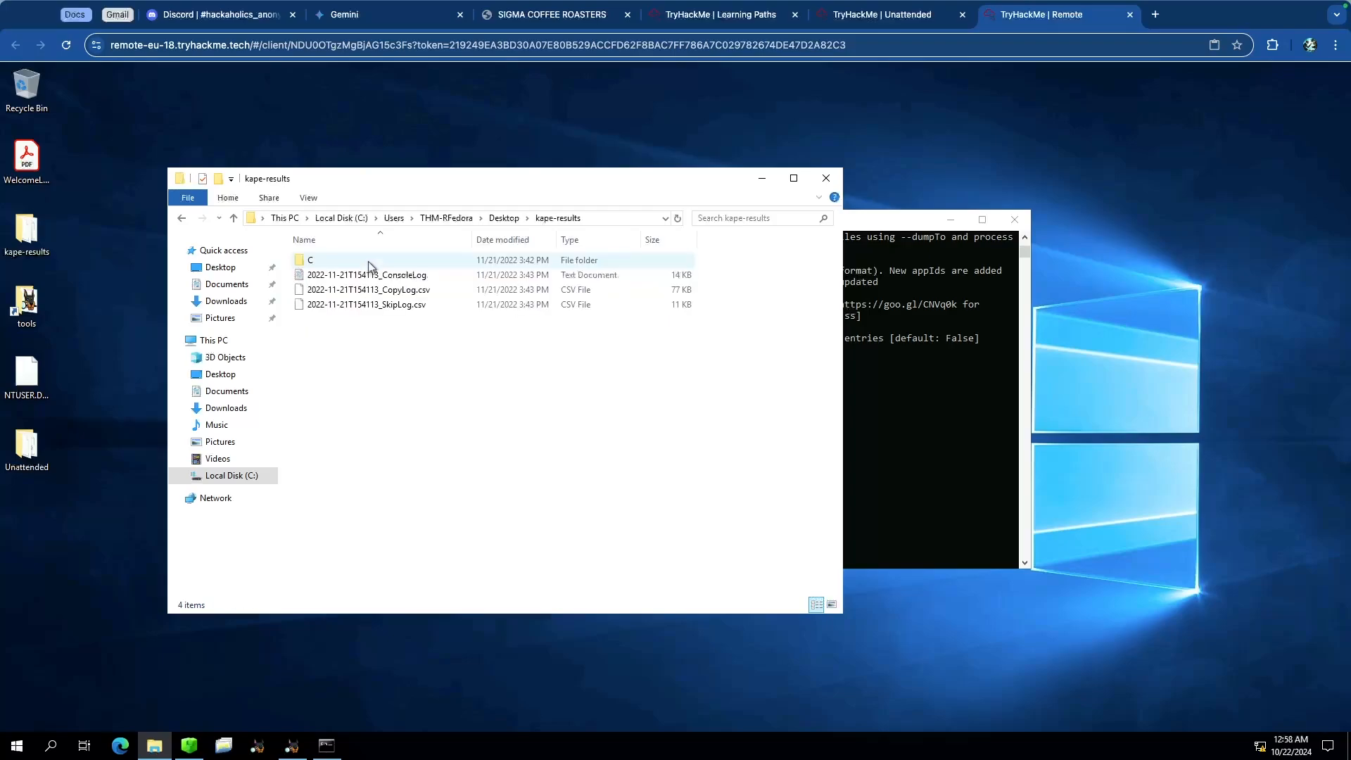
left_click(339, 261)
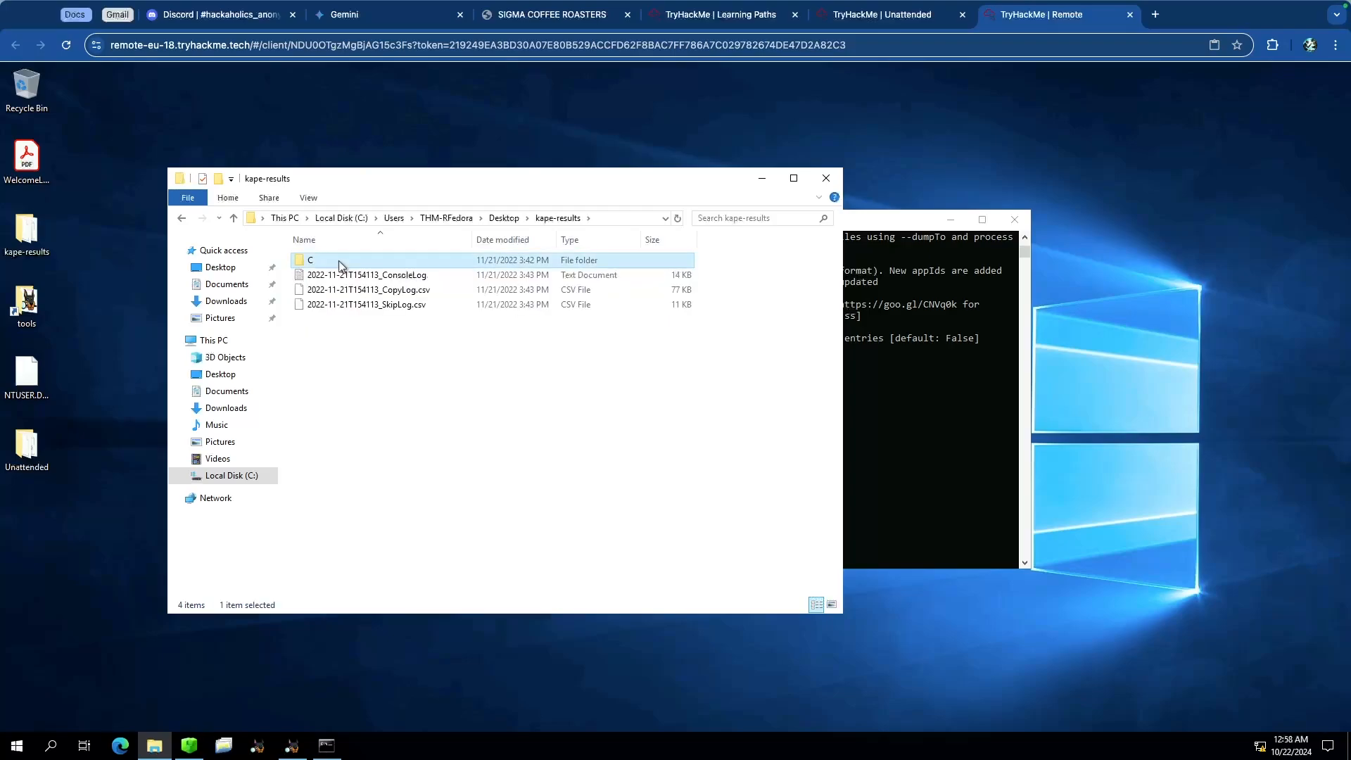
double_click(351, 260)
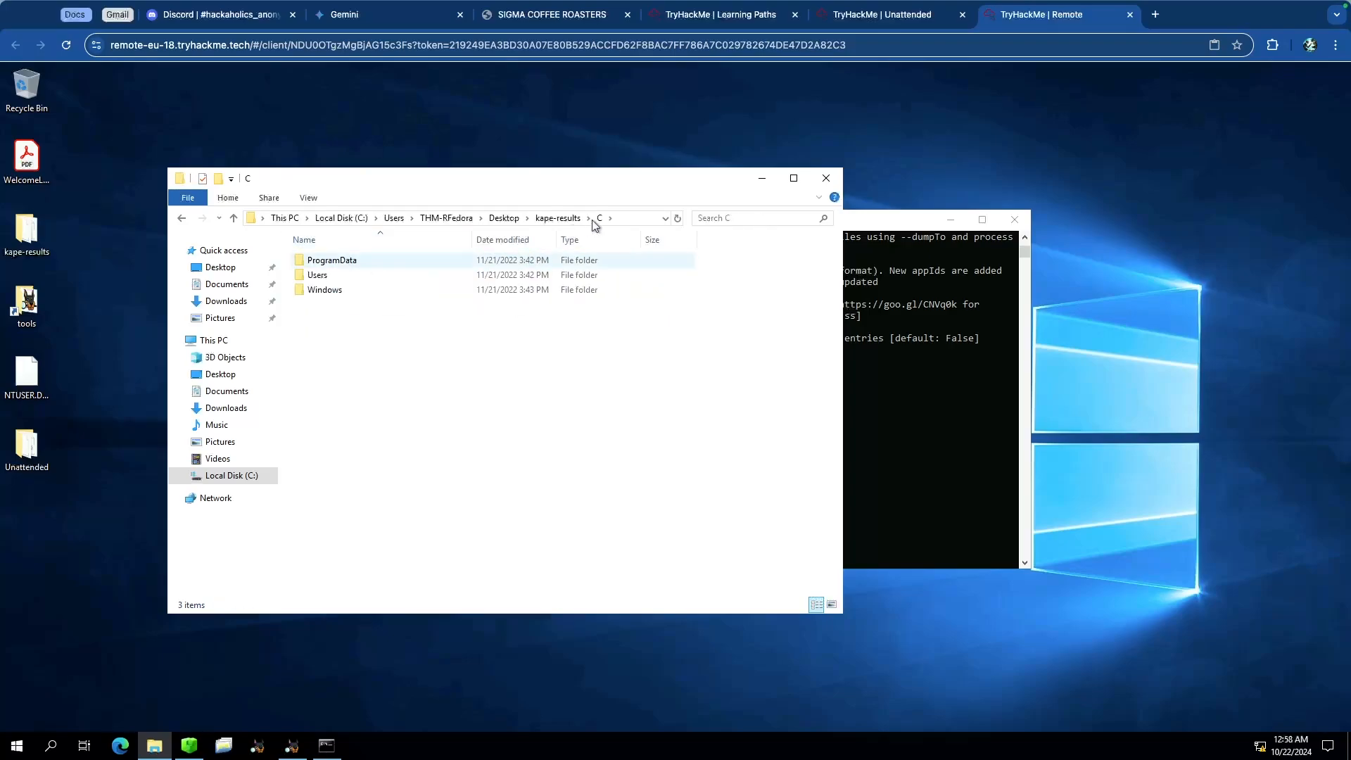
left_click(969, 484)
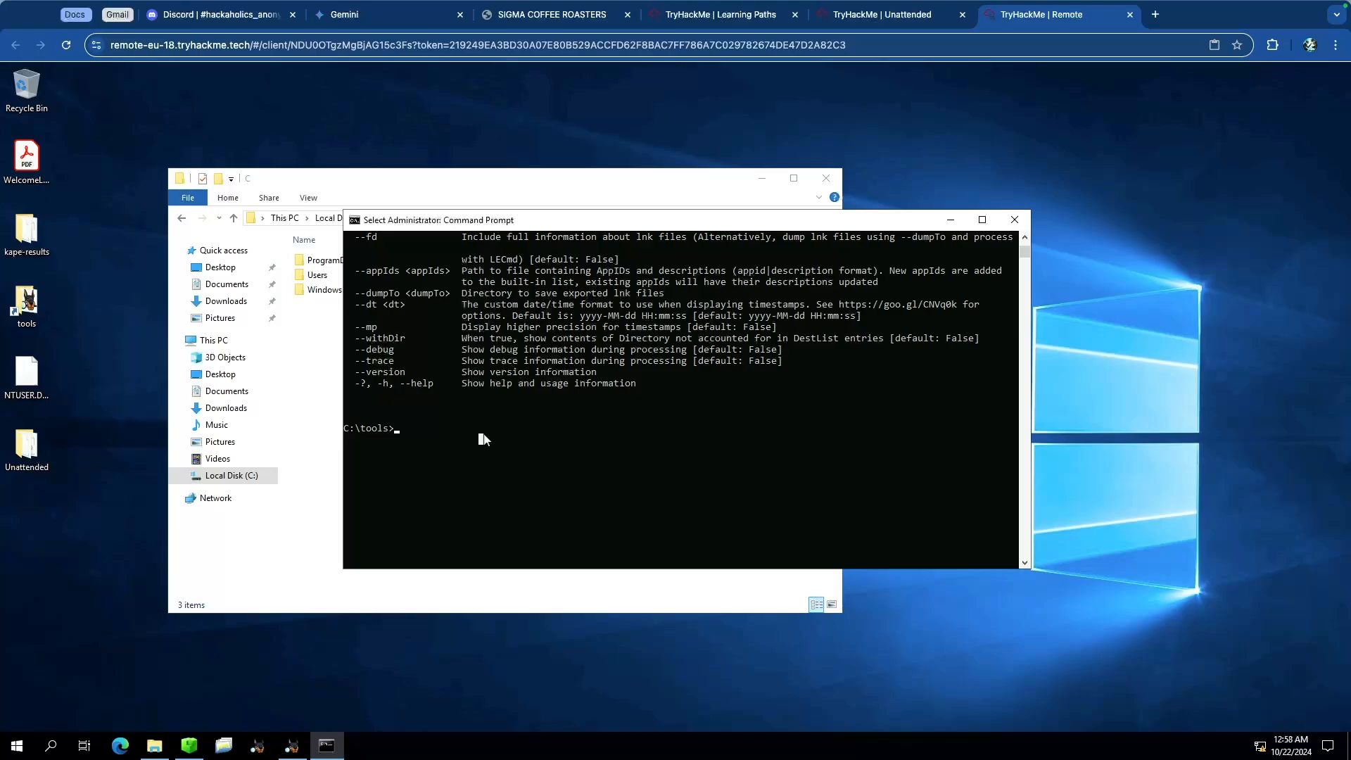
Step: Begin a JLECmd command with -d pointing at C:\Users\THM-RFedora\Desktop\kape-results\C
type("JL")
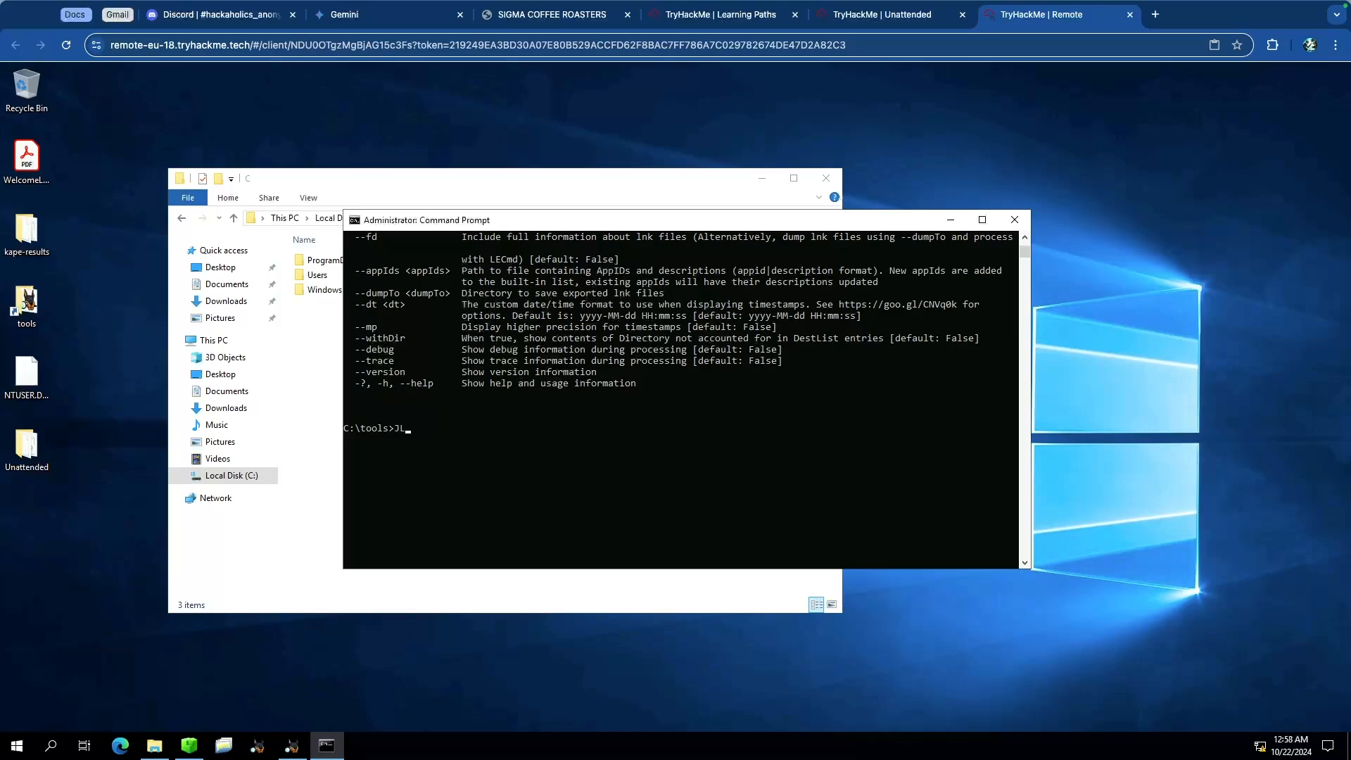
type("EC")
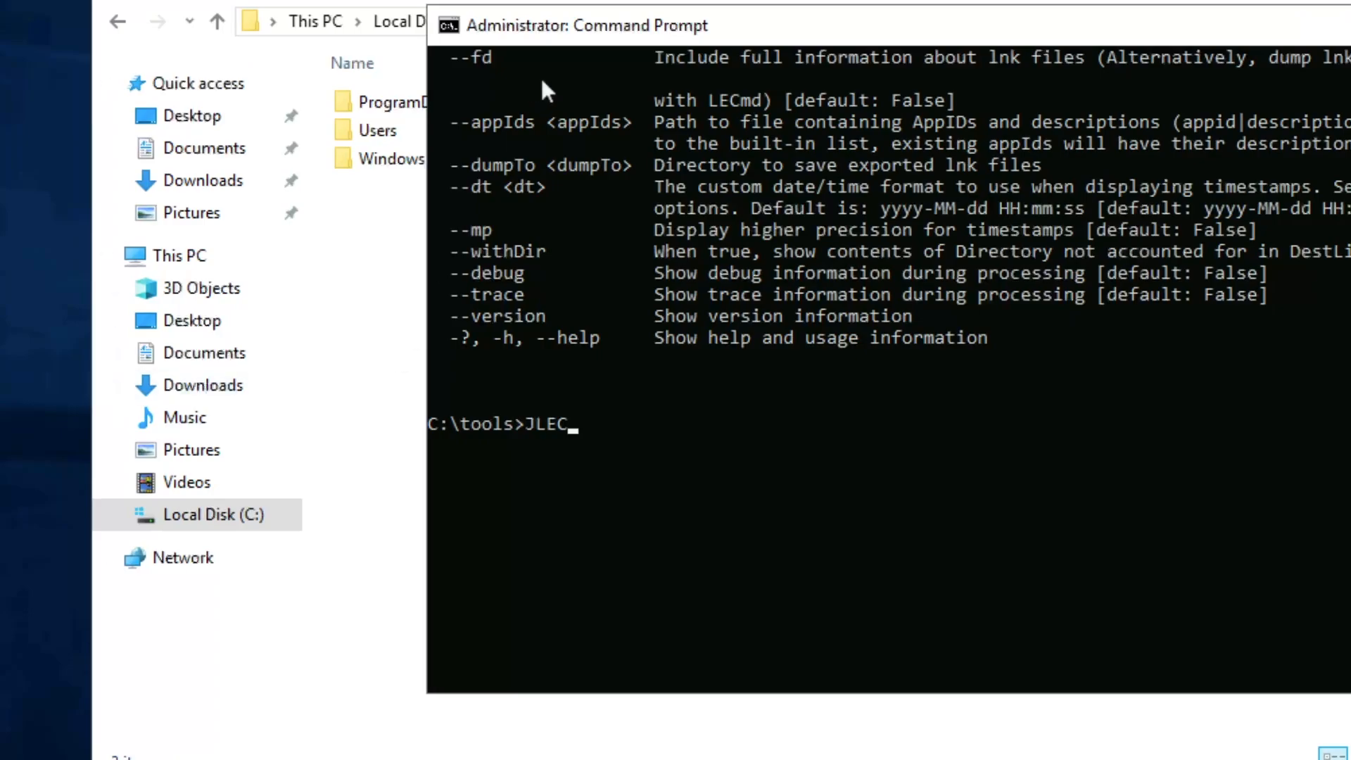
left_click_drag(733, 60, 345, 103)
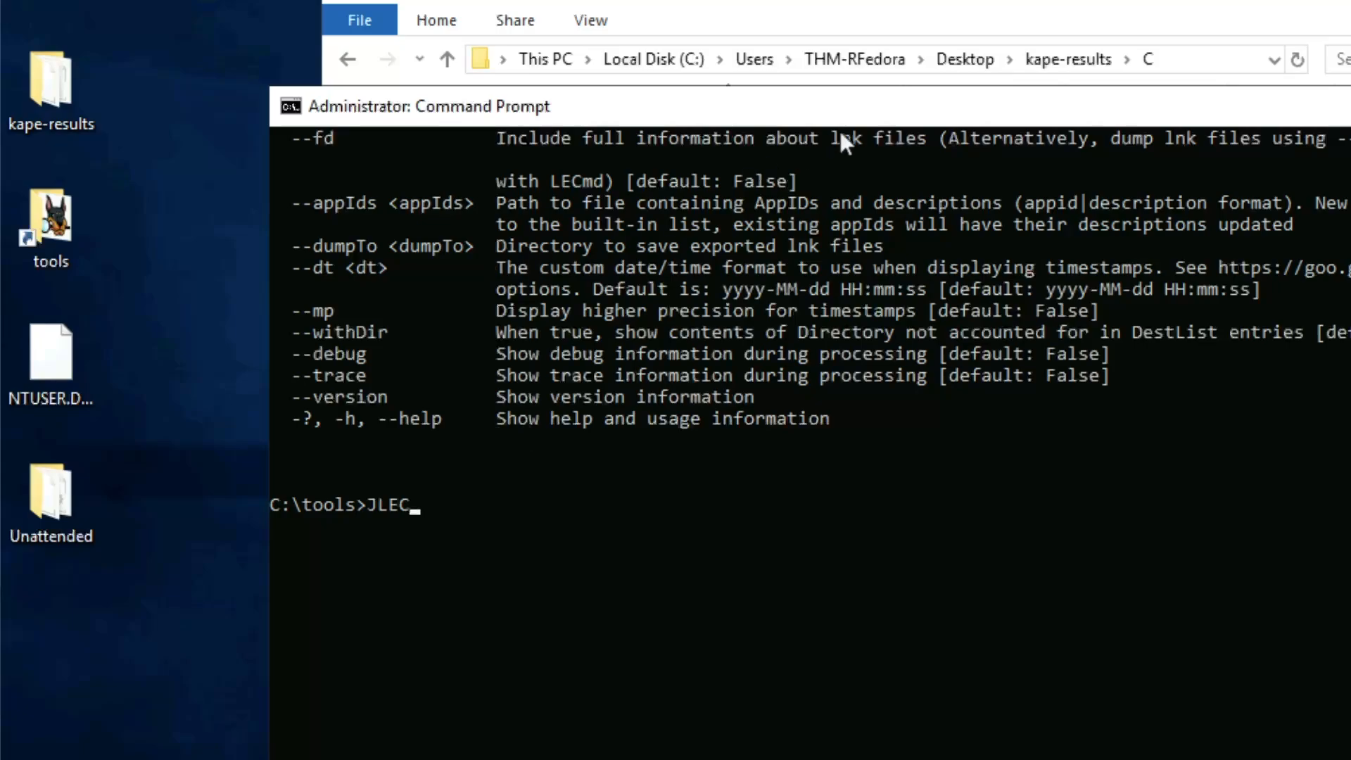
left_click_drag(837, 120, 717, 118)
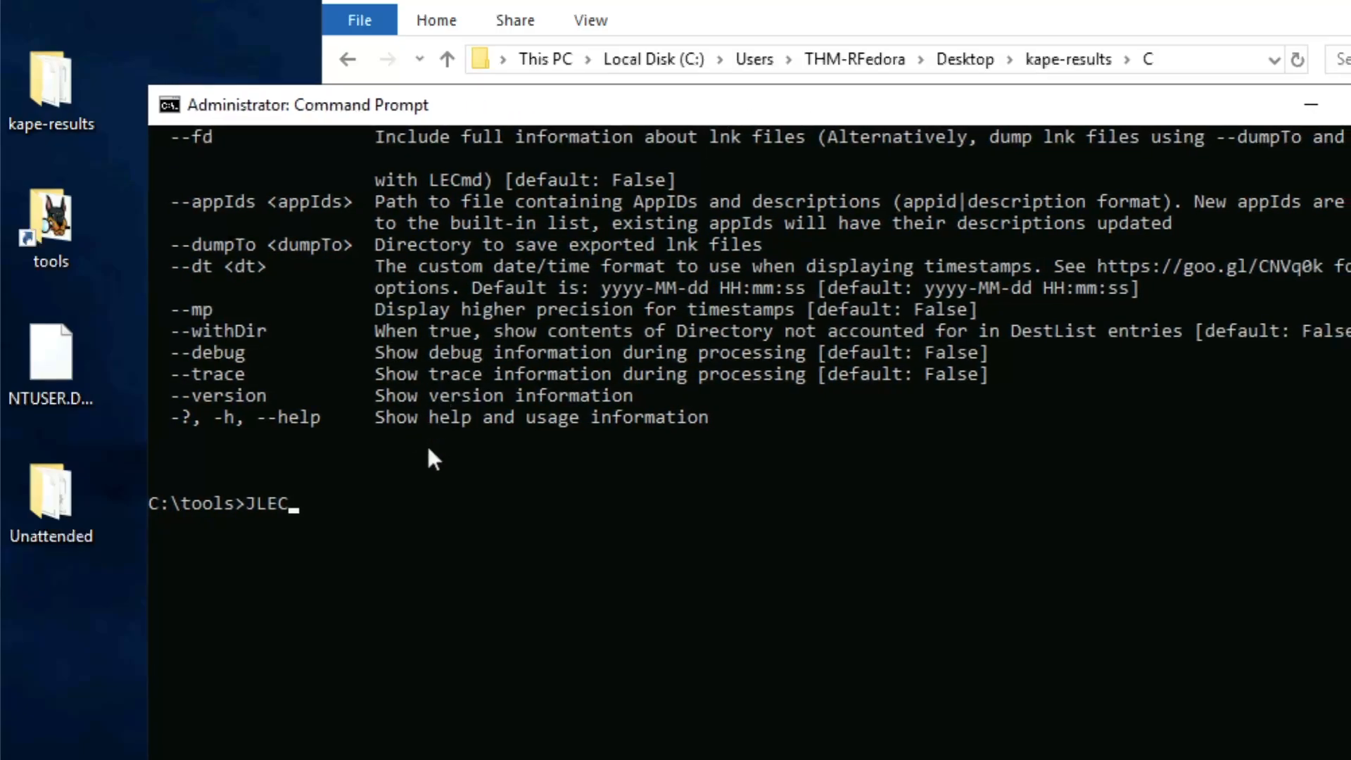
left_click(439, 484)
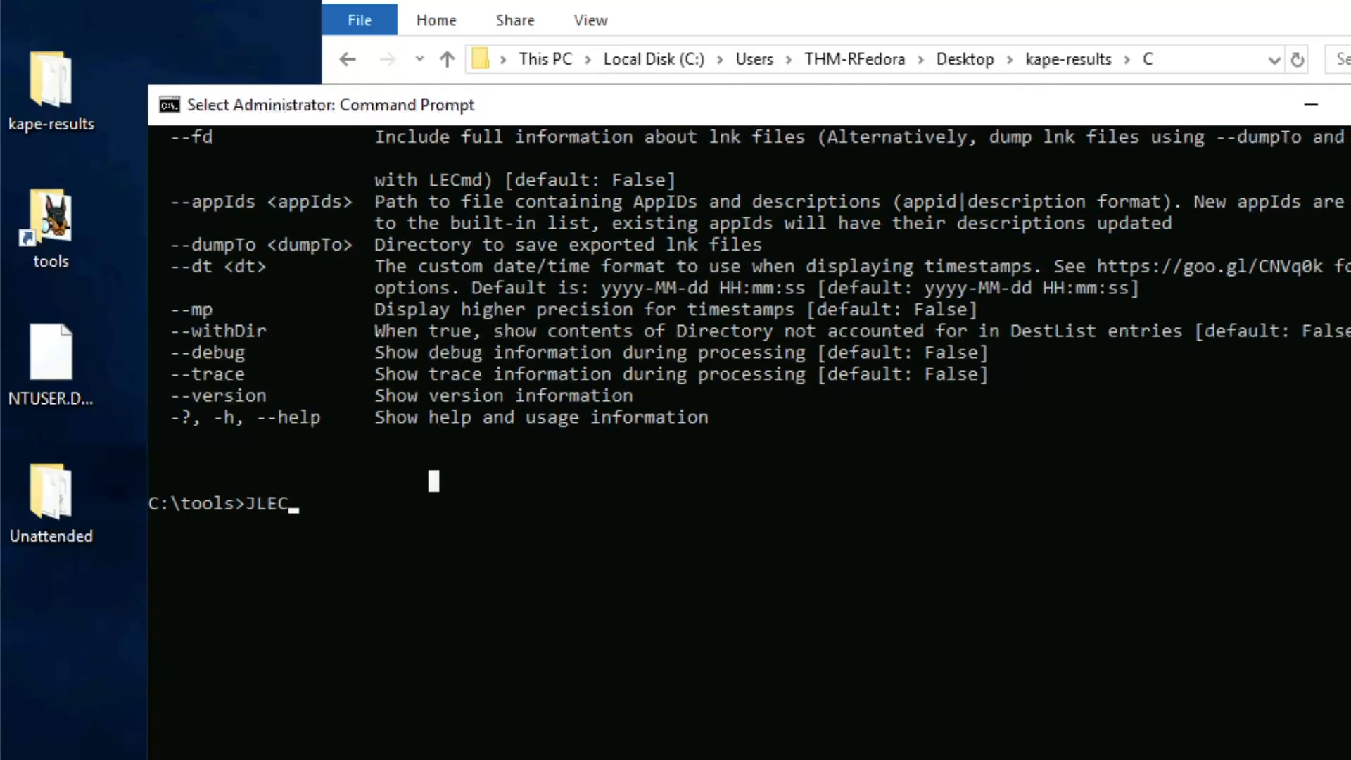
type("md")
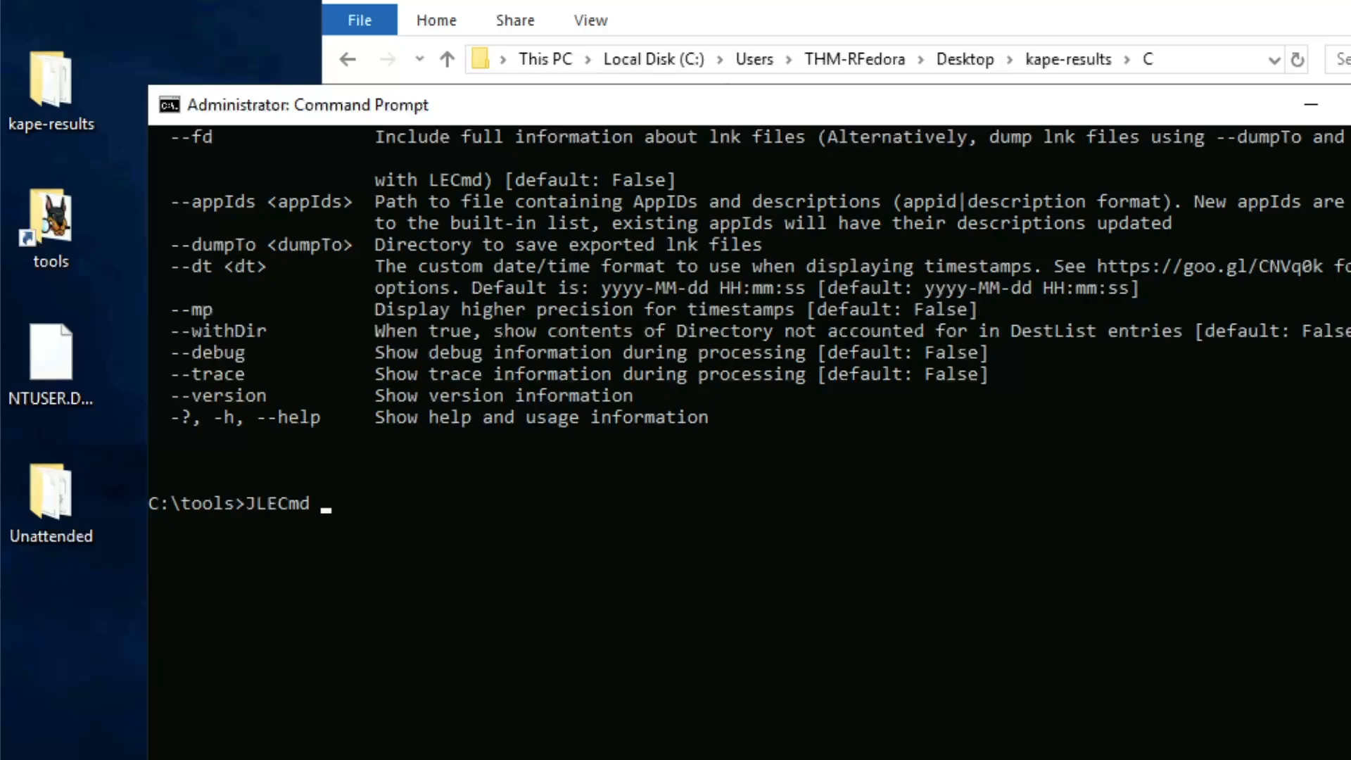
type(" -d C:\\Users\\THM-")
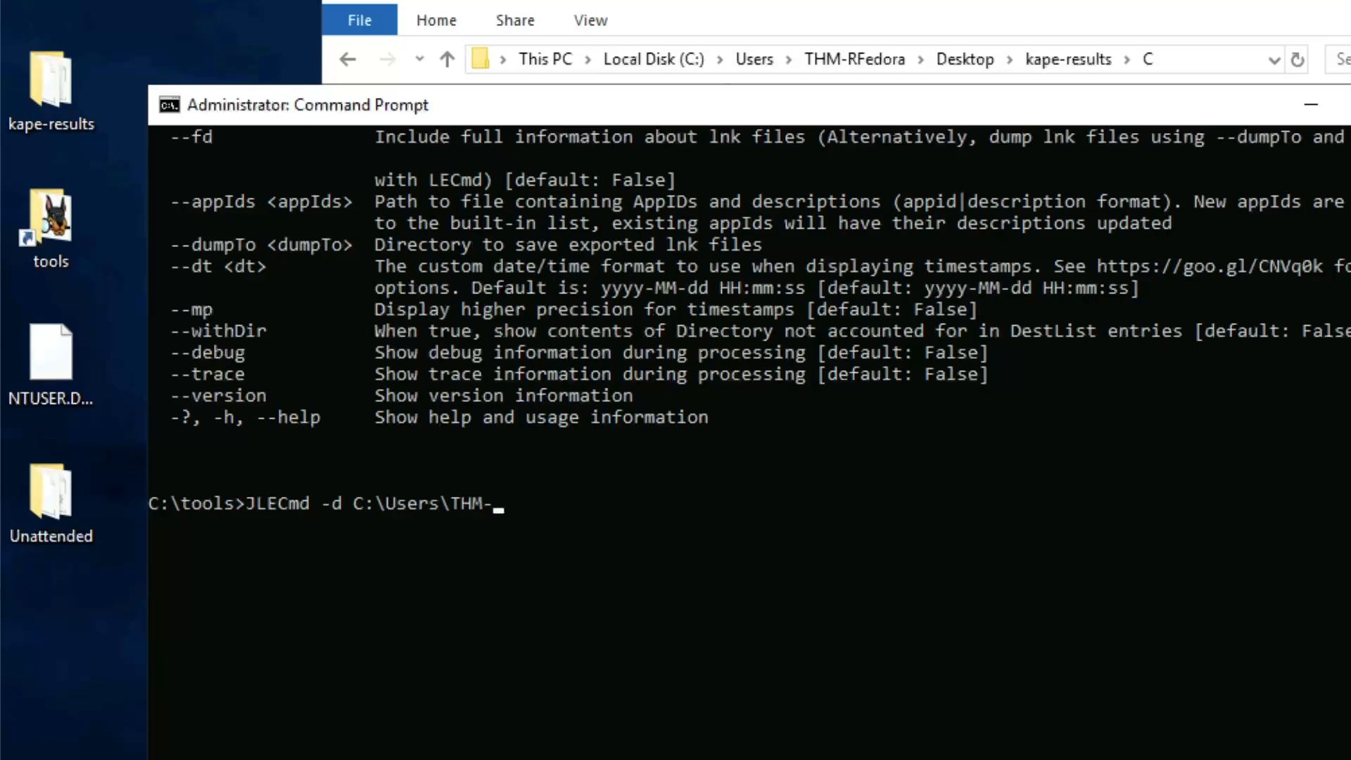
type("R")
type("Fedora")
type("\\")
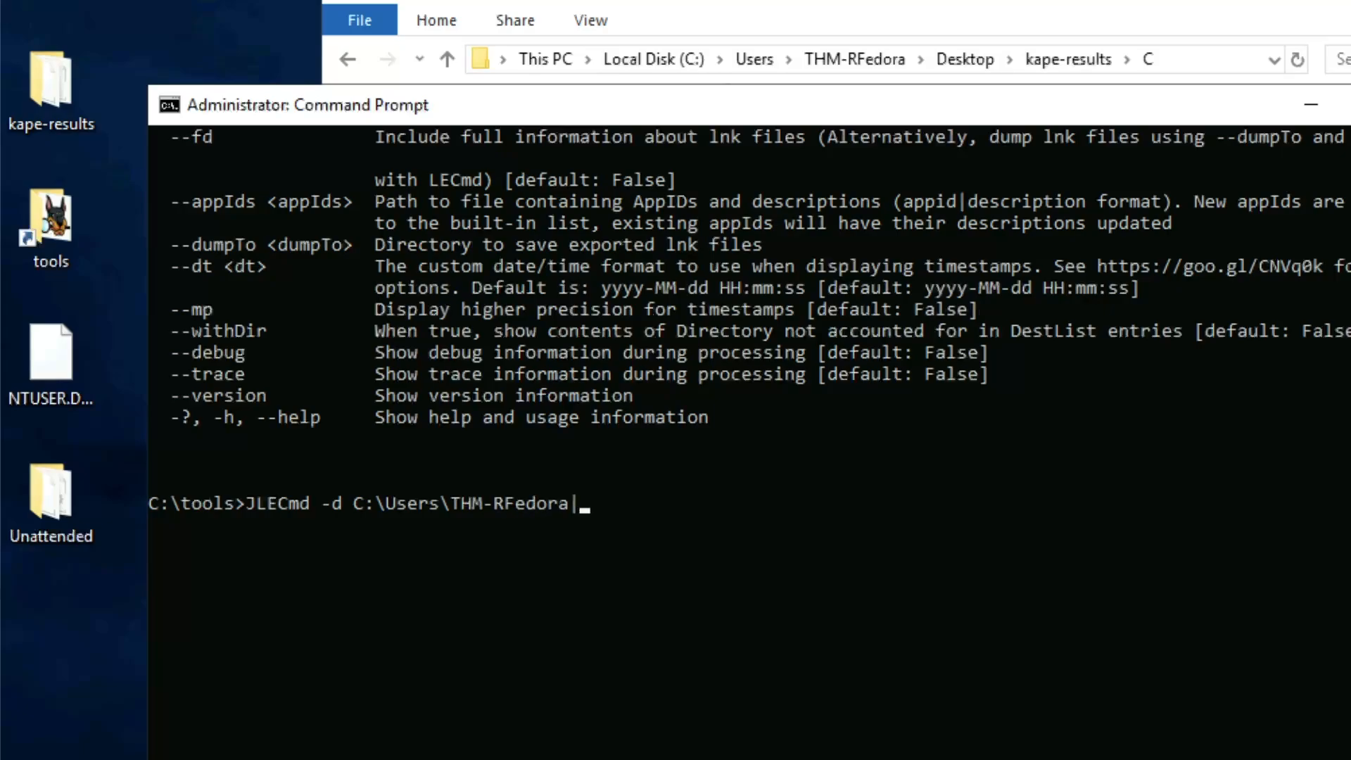
type("Desktop\\")
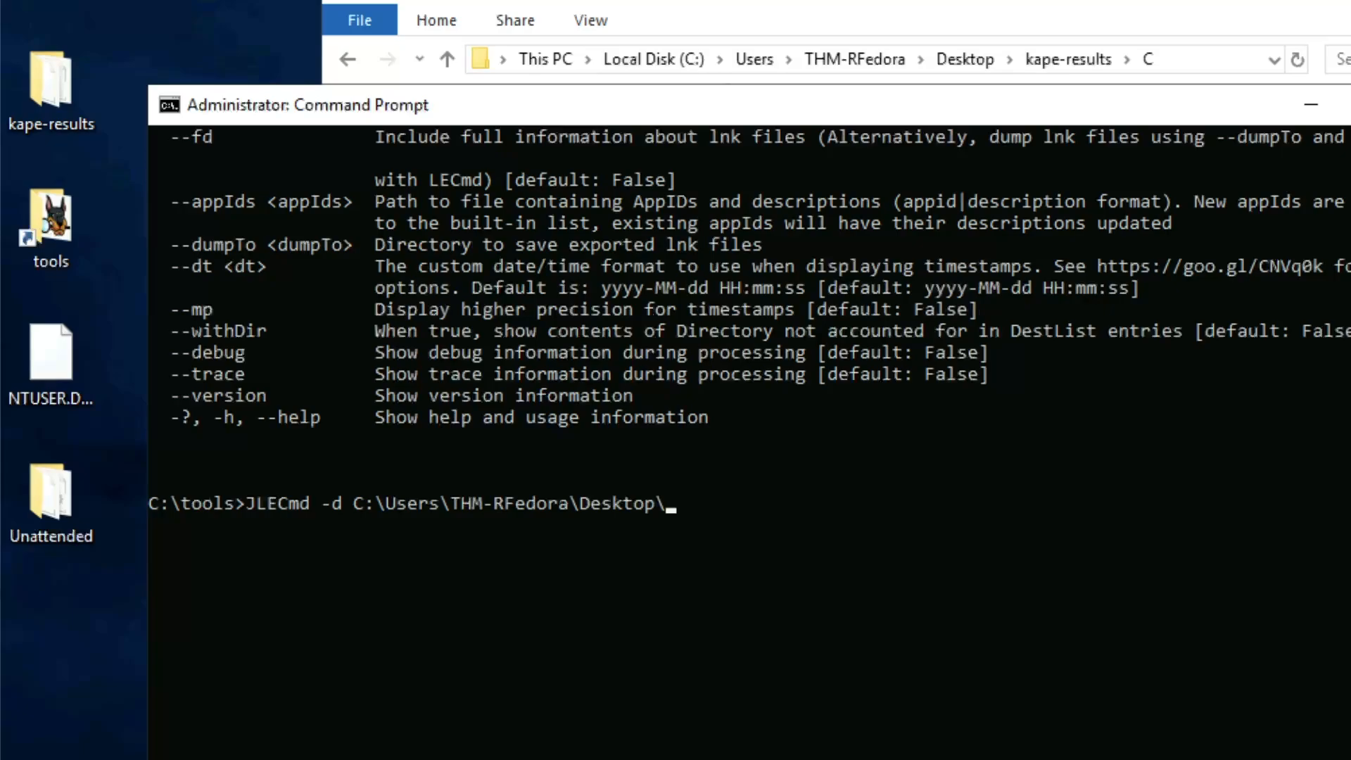
type("kape-results\\")
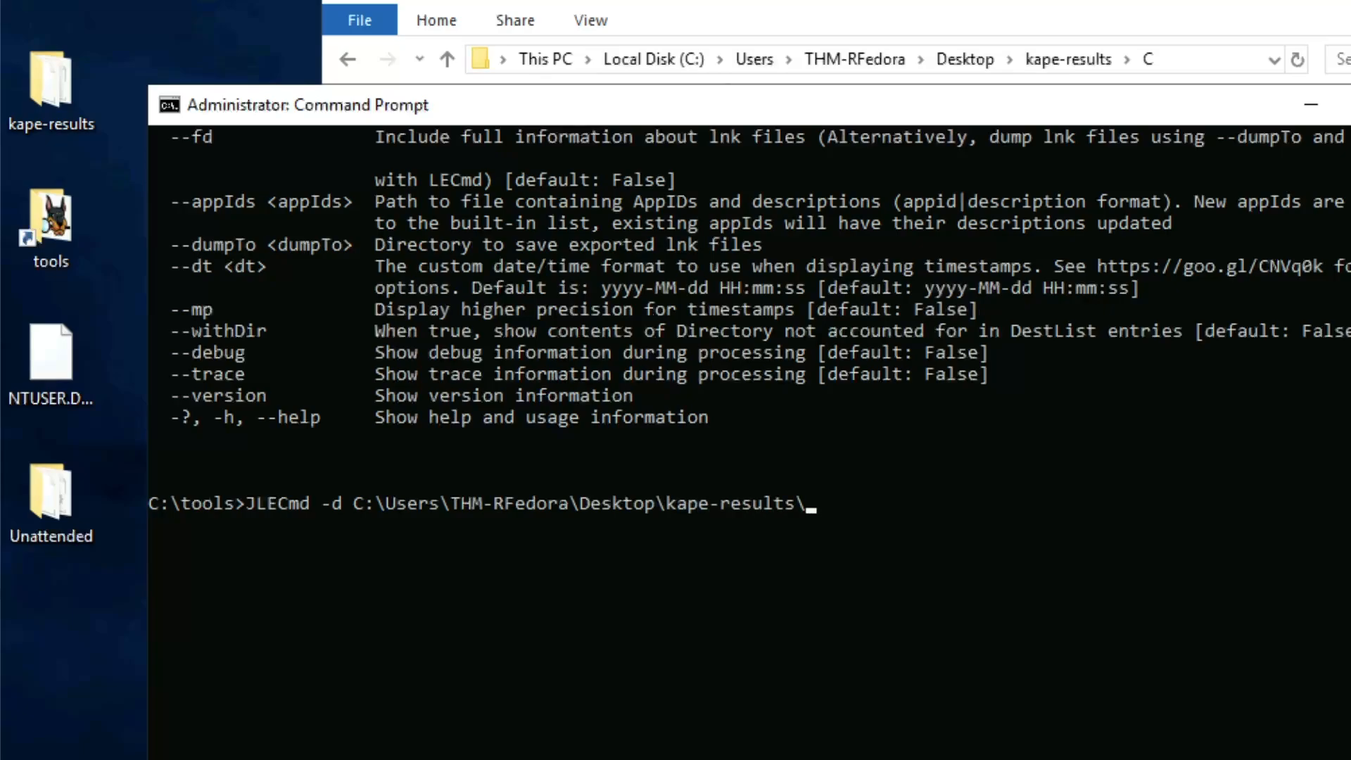
type("C")
Step: Read the room question about how many times the Desktop text file was opened
key("super+Tab")
left_click_drag(151, 412, 669, 408)
left_click(354, 411)
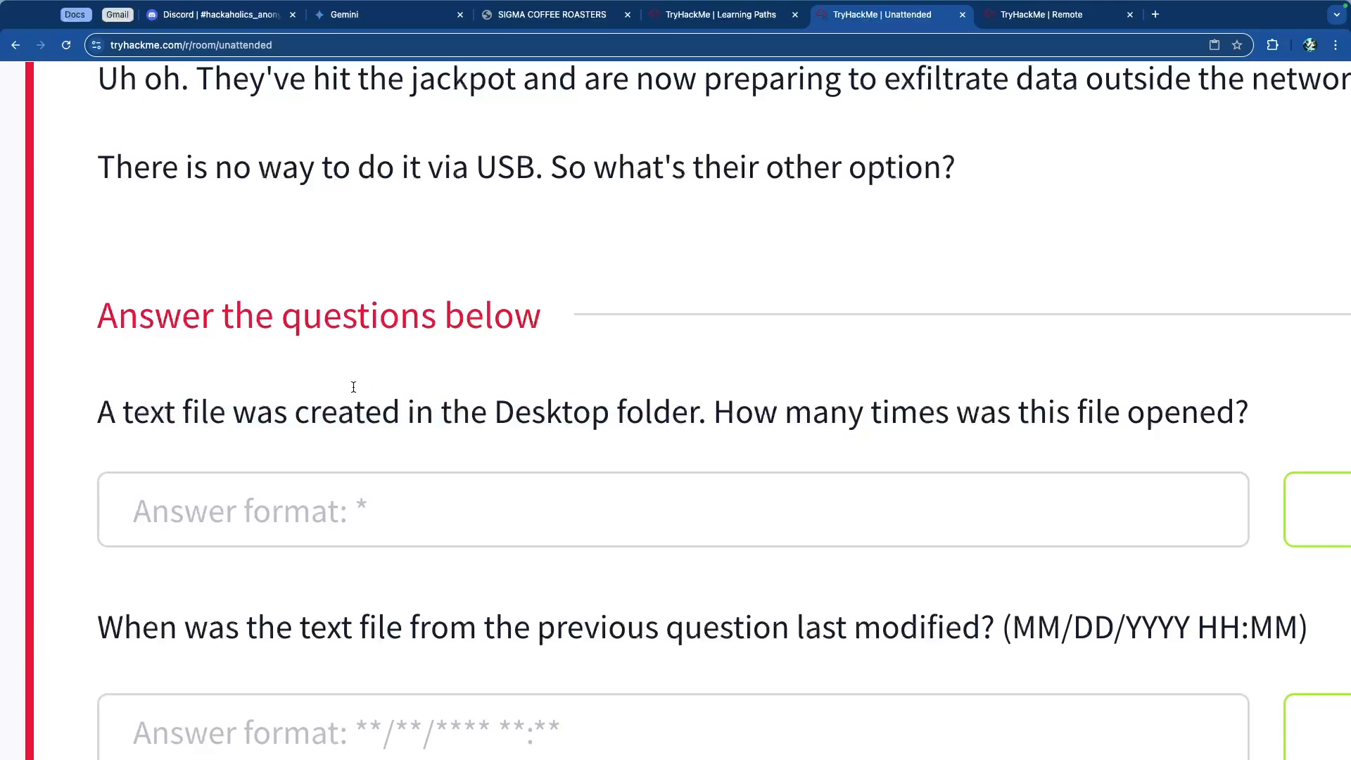
scroll(407, 365, "down", 3)
key("ctrl+Tab")
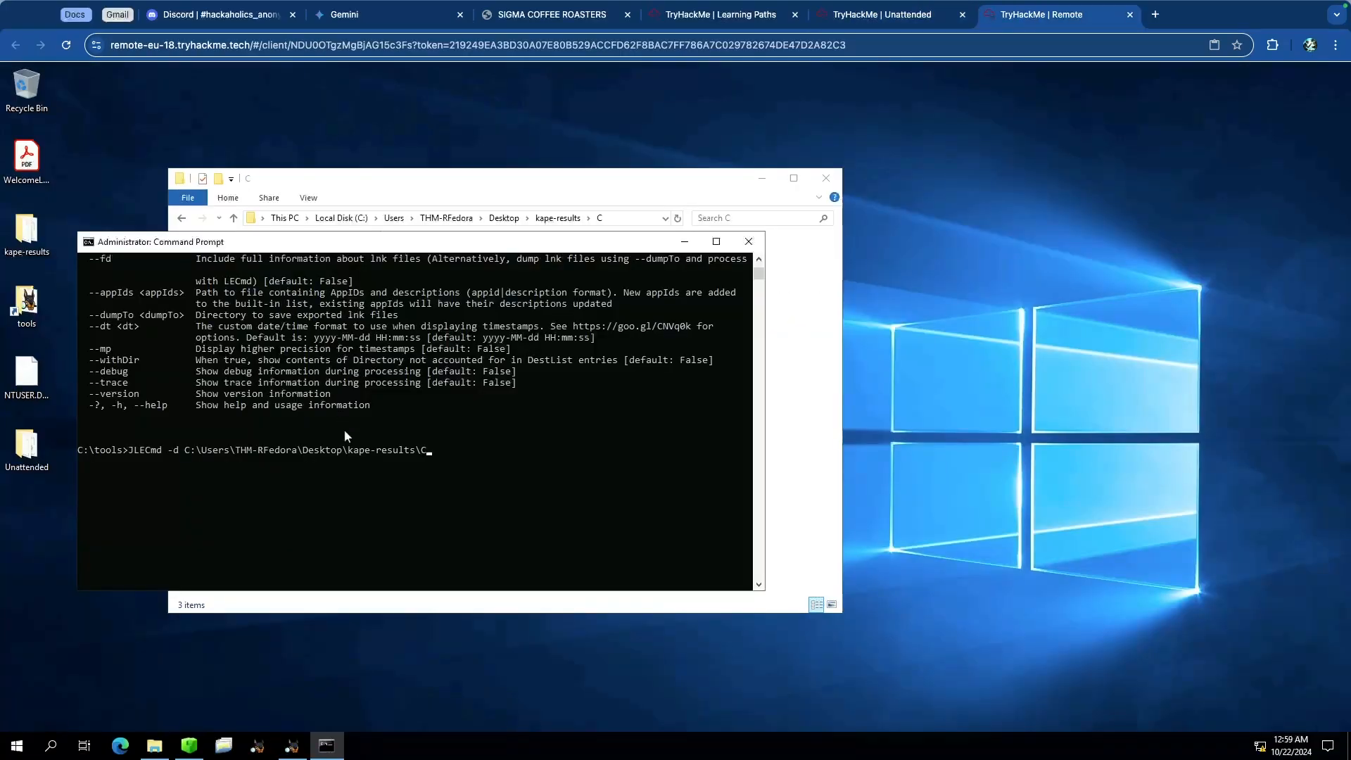
Step: Browse in File Explorer into Users\THM-RFedora\Desktop inside the kape-results C folder
left_click(571, 189)
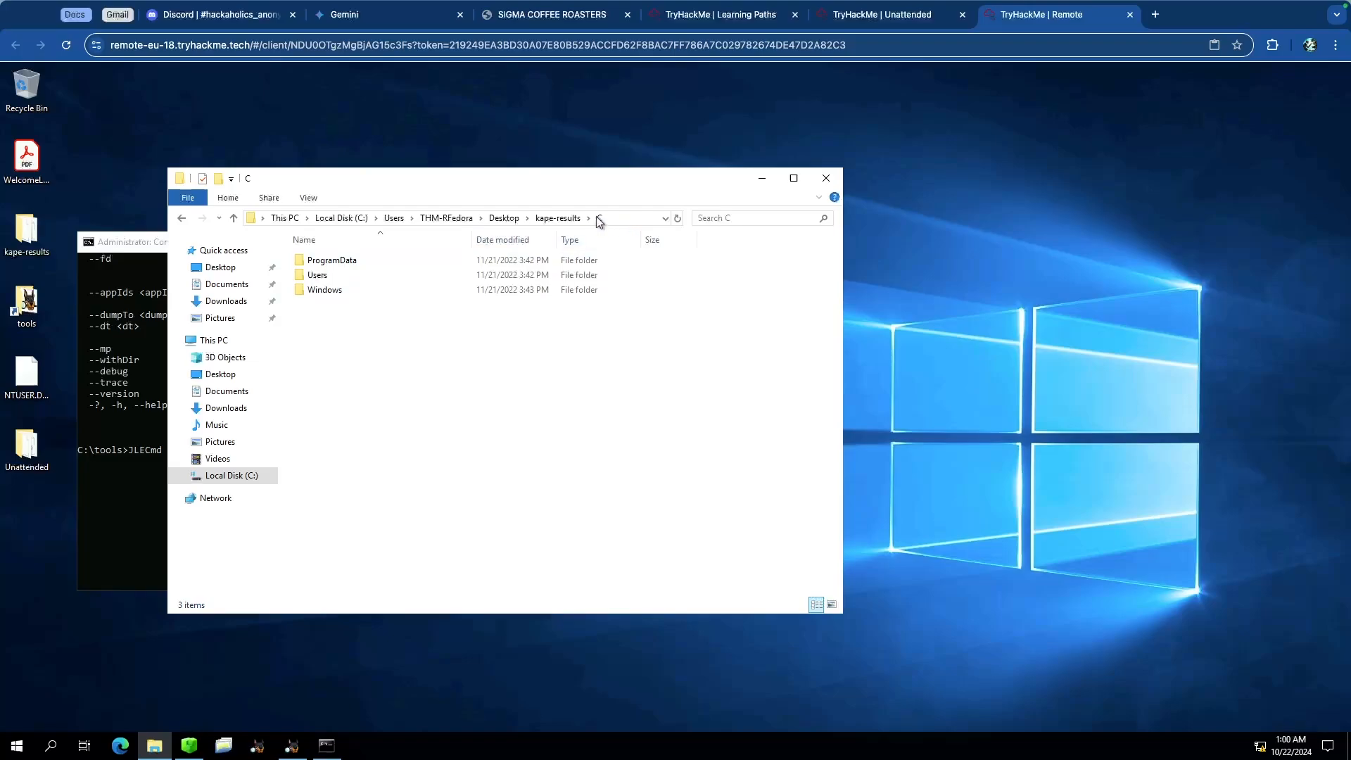
double_click(317, 275)
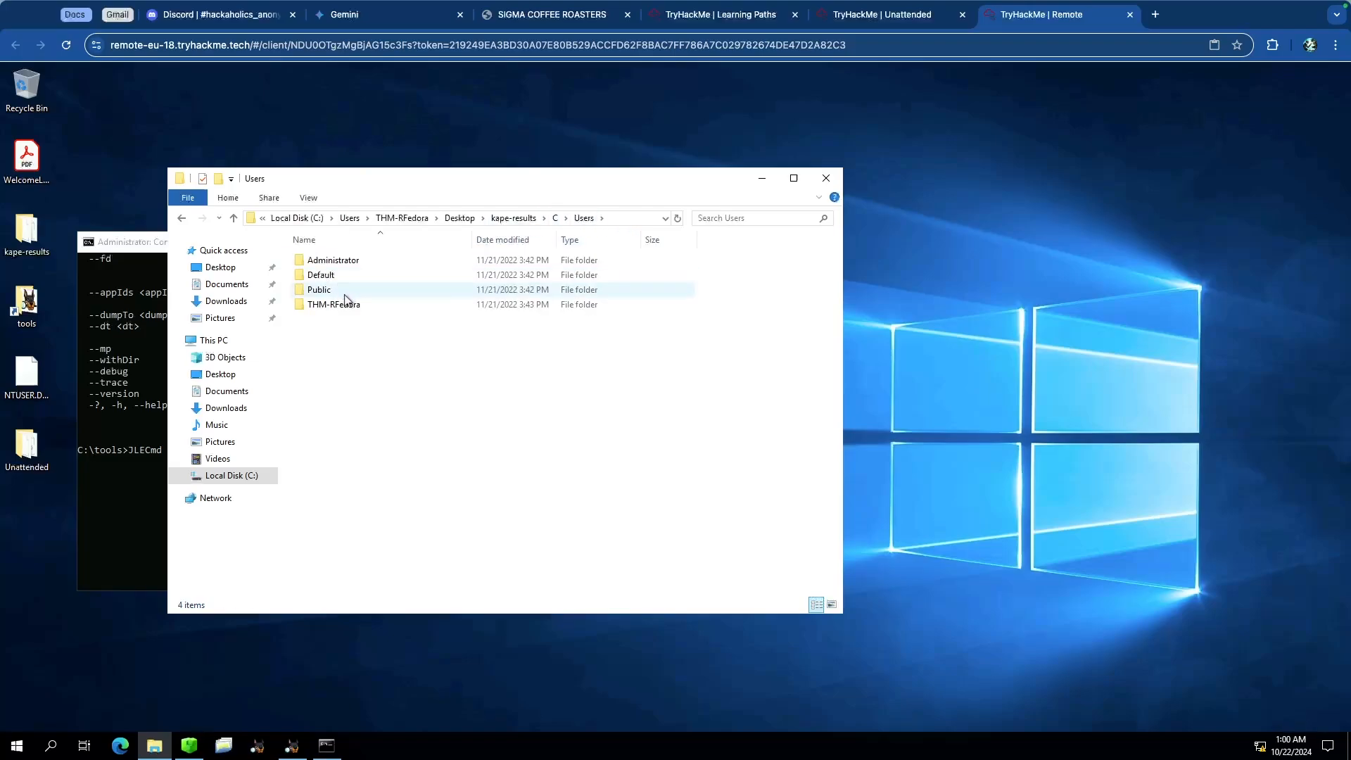
double_click(367, 302)
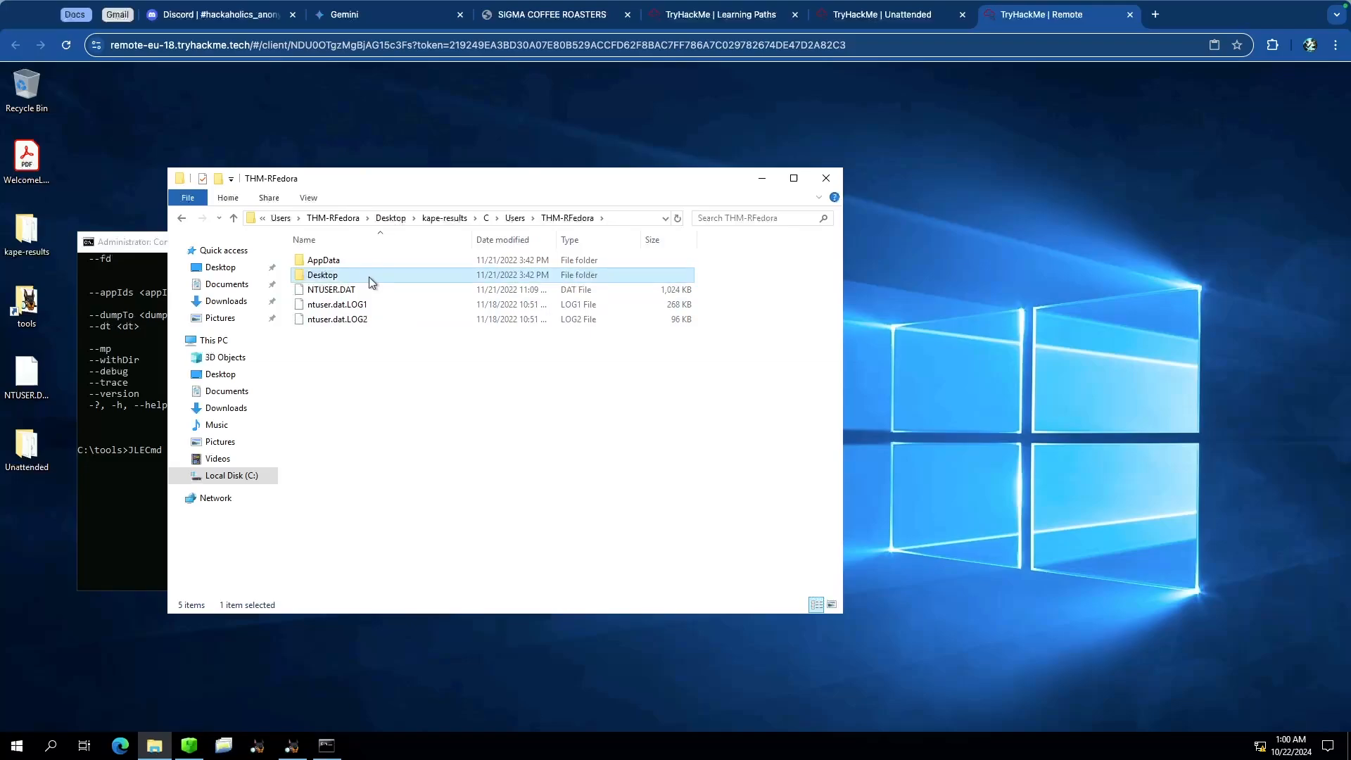
double_click(369, 276)
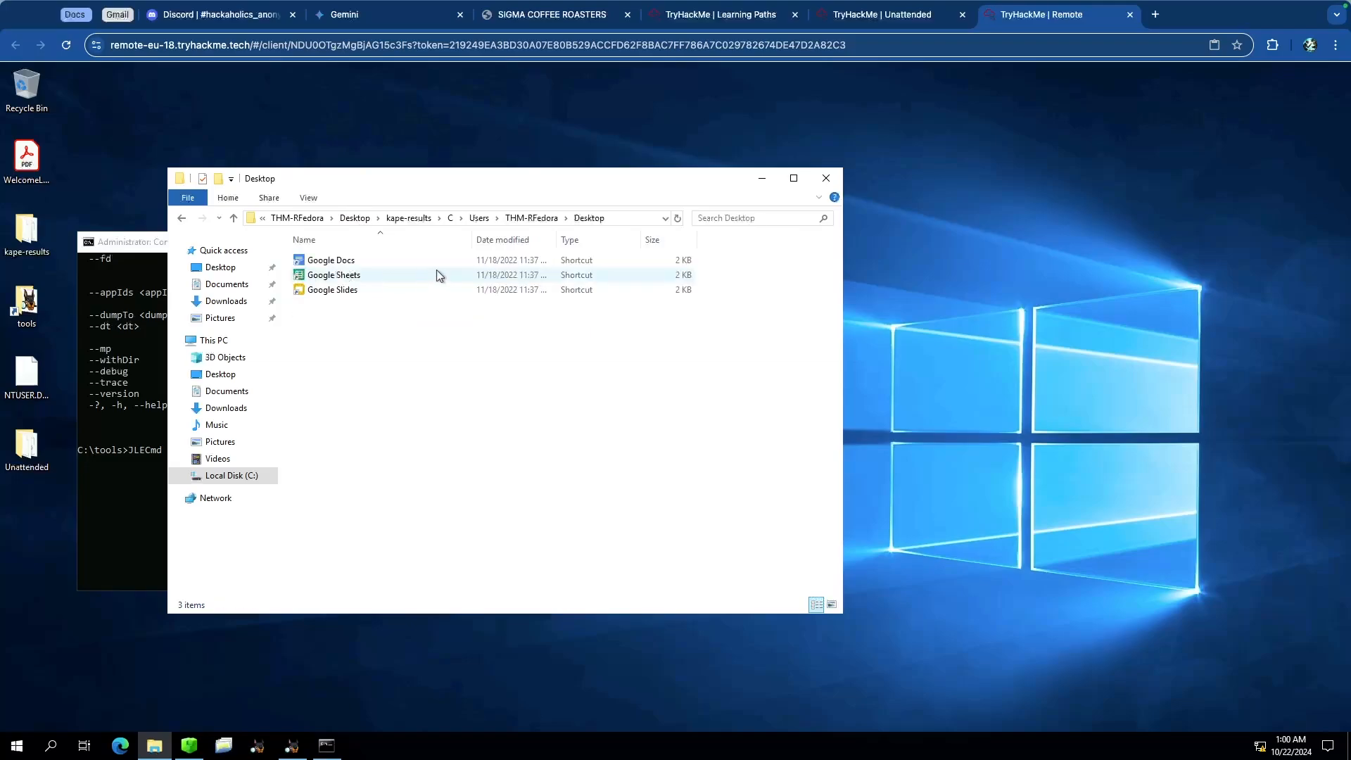
Step: Extend the path to \Users\THM-RFedora\Desktop and run JLECmd on that directory
left_click(152, 250)
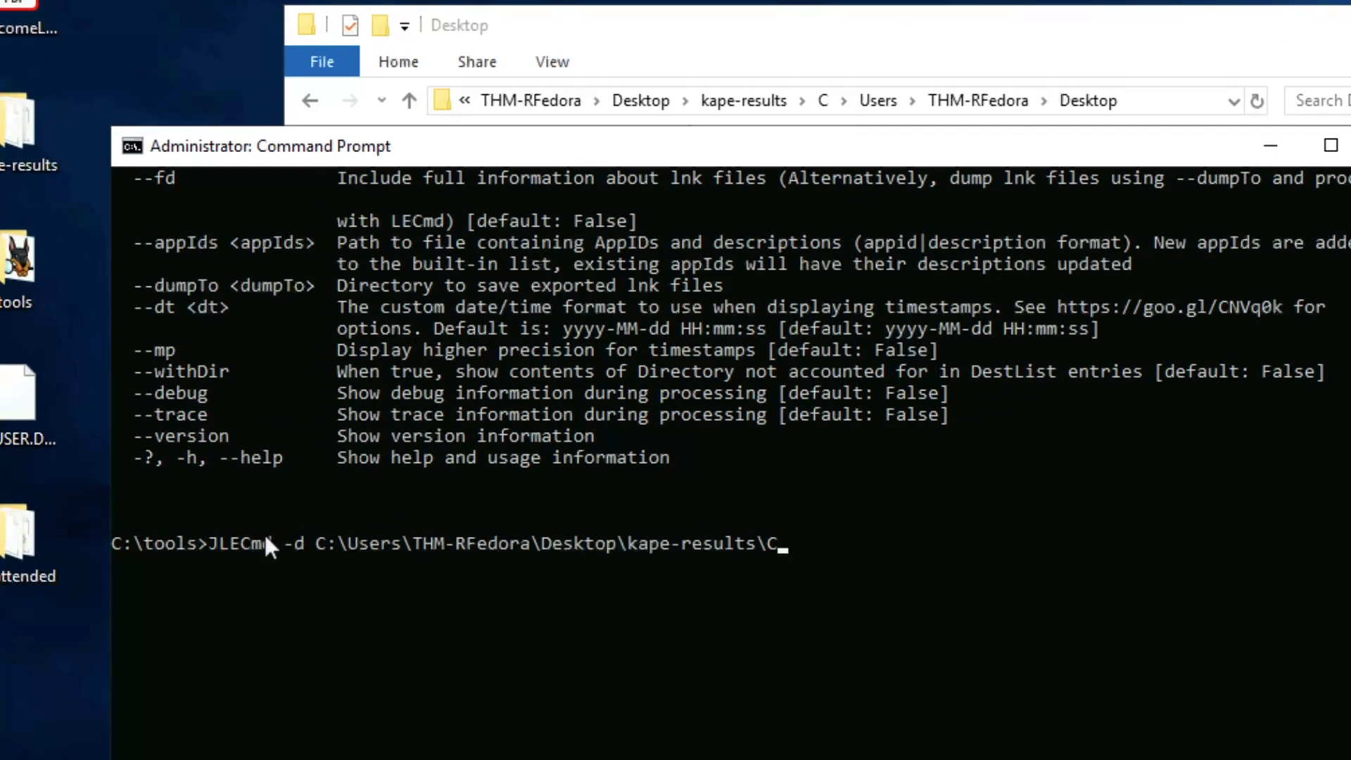
left_click(842, 544)
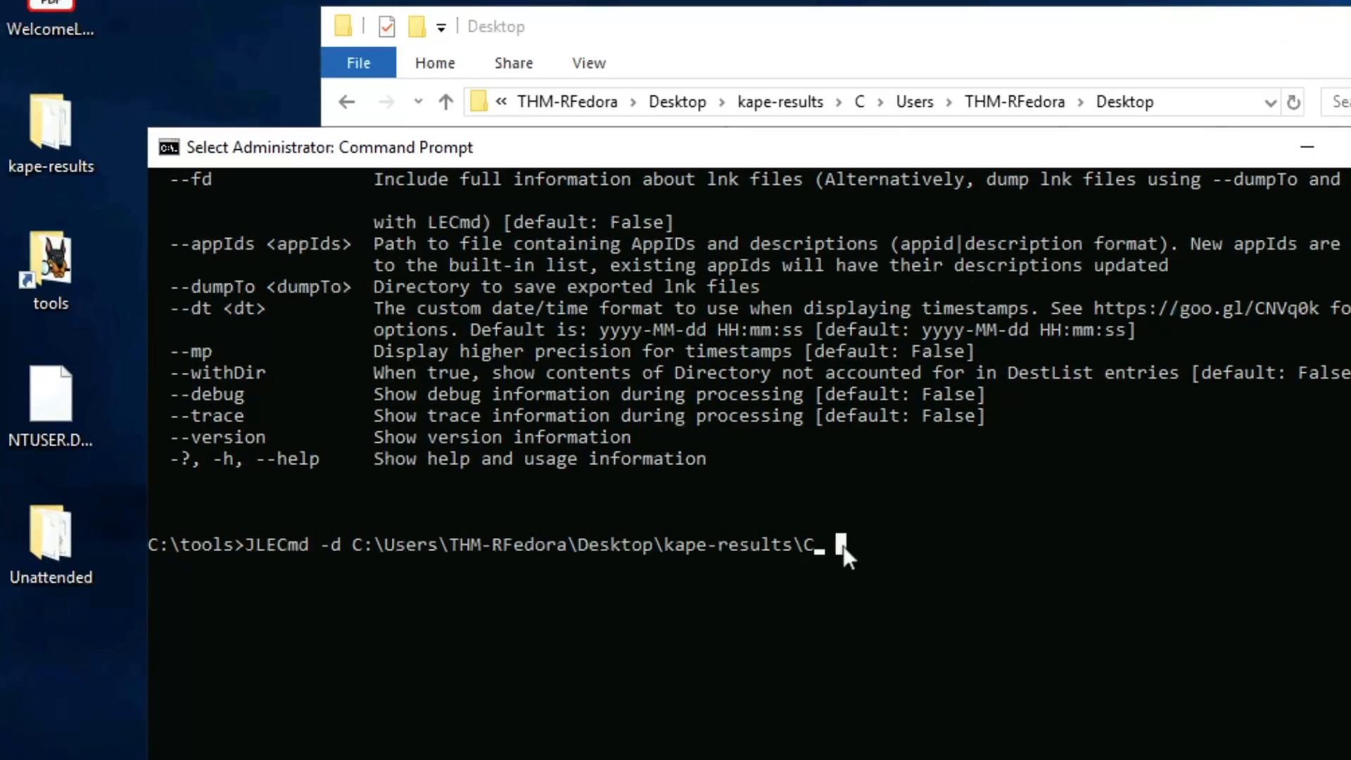
type("\\")
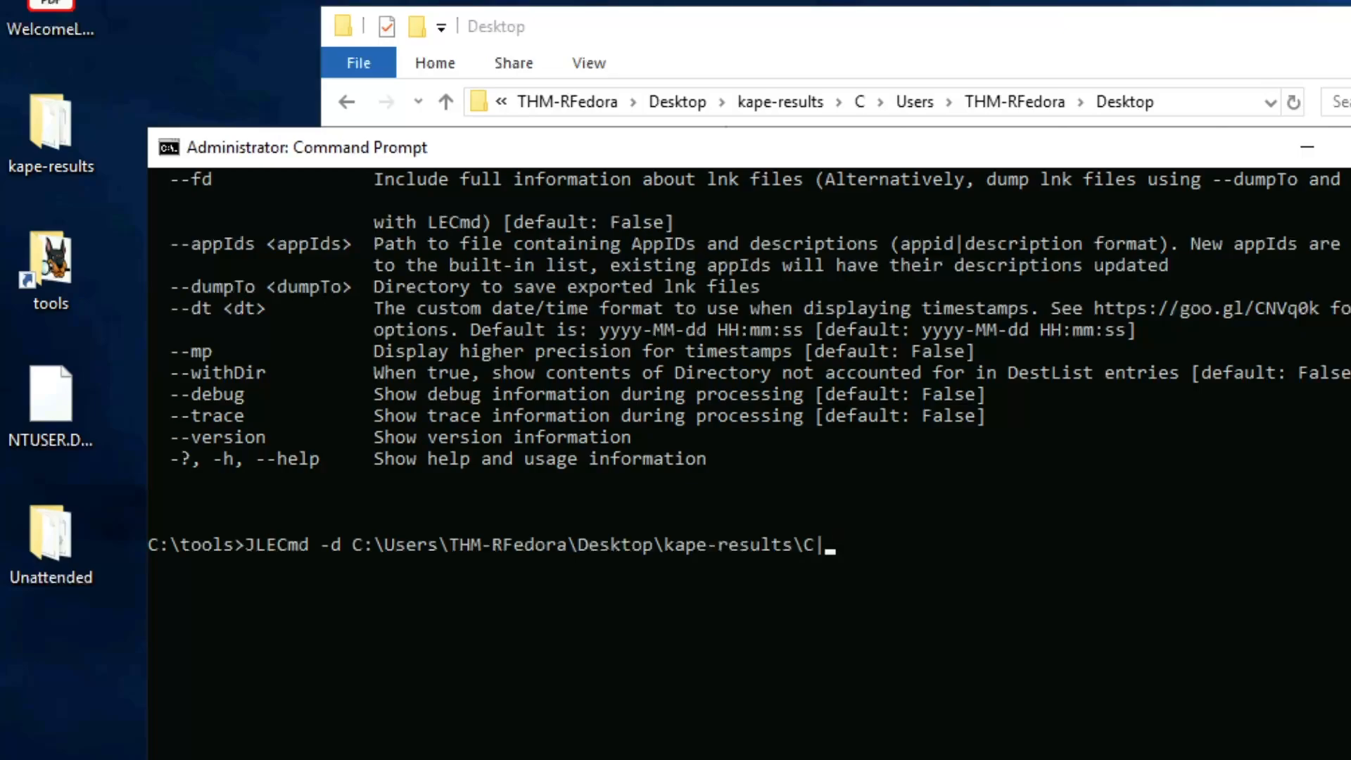
type("Users\\THM-RFedo")
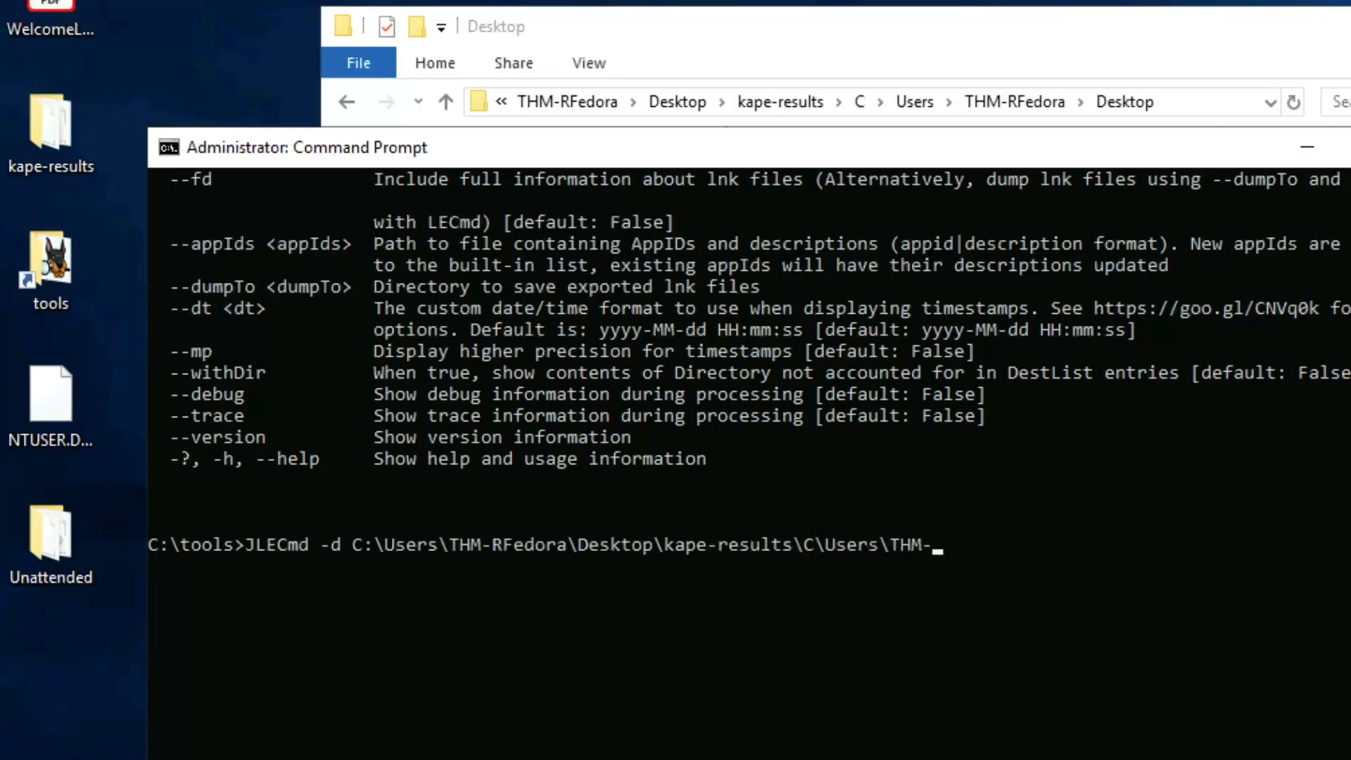
type("ra\\Desikt")
key("BackSpace")
key("BackSpace")
key("BackSpace")
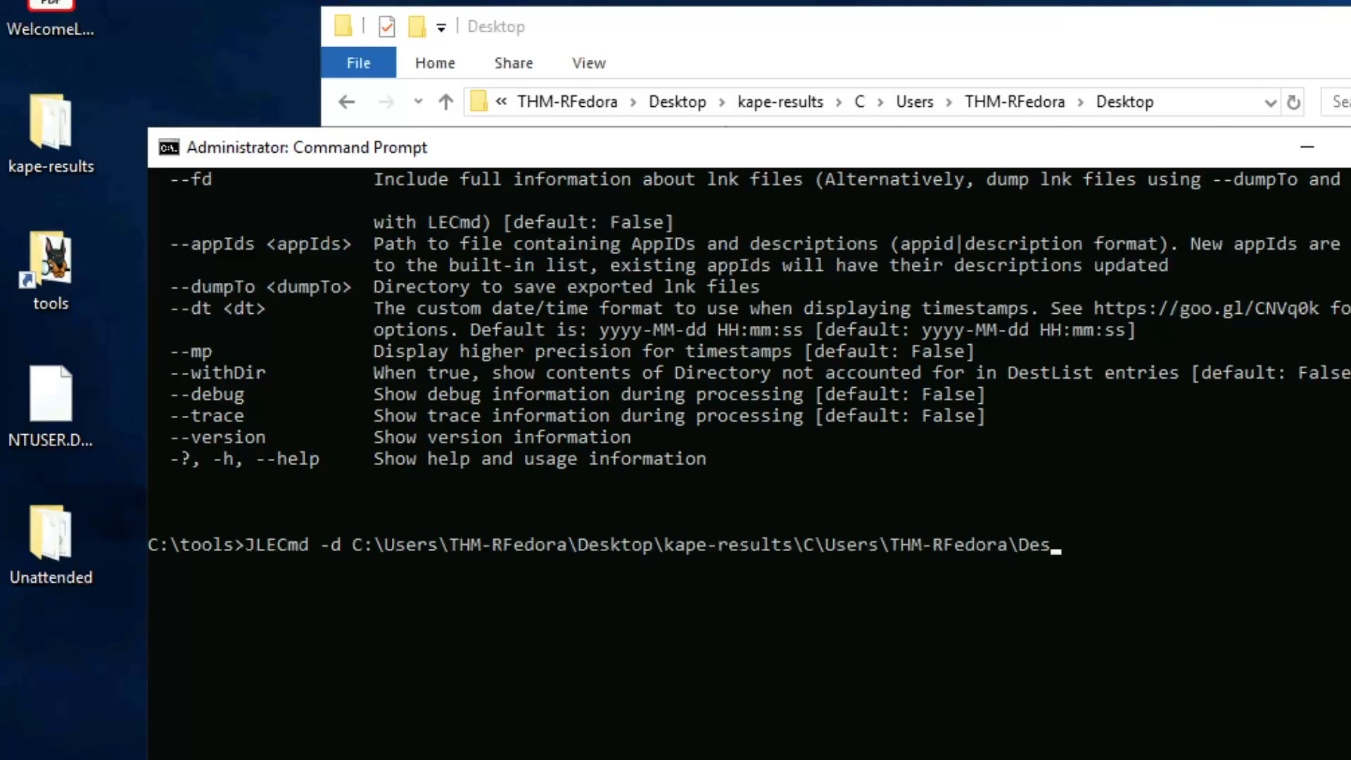
type("ktop")
key("Return")
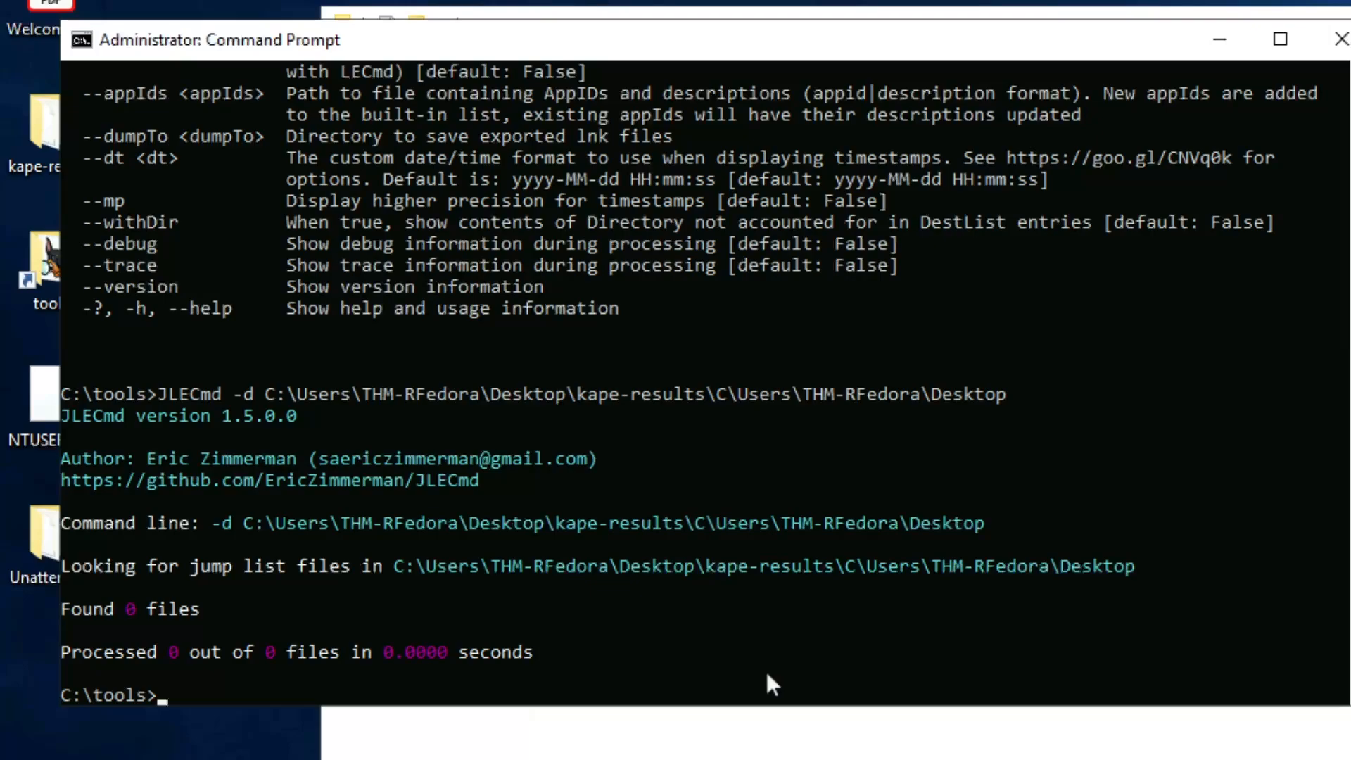
Step: Rerun the previous JLECmd command with the directory shortened to the kape-results C\Users\THM-RFedora folder
key("Up")
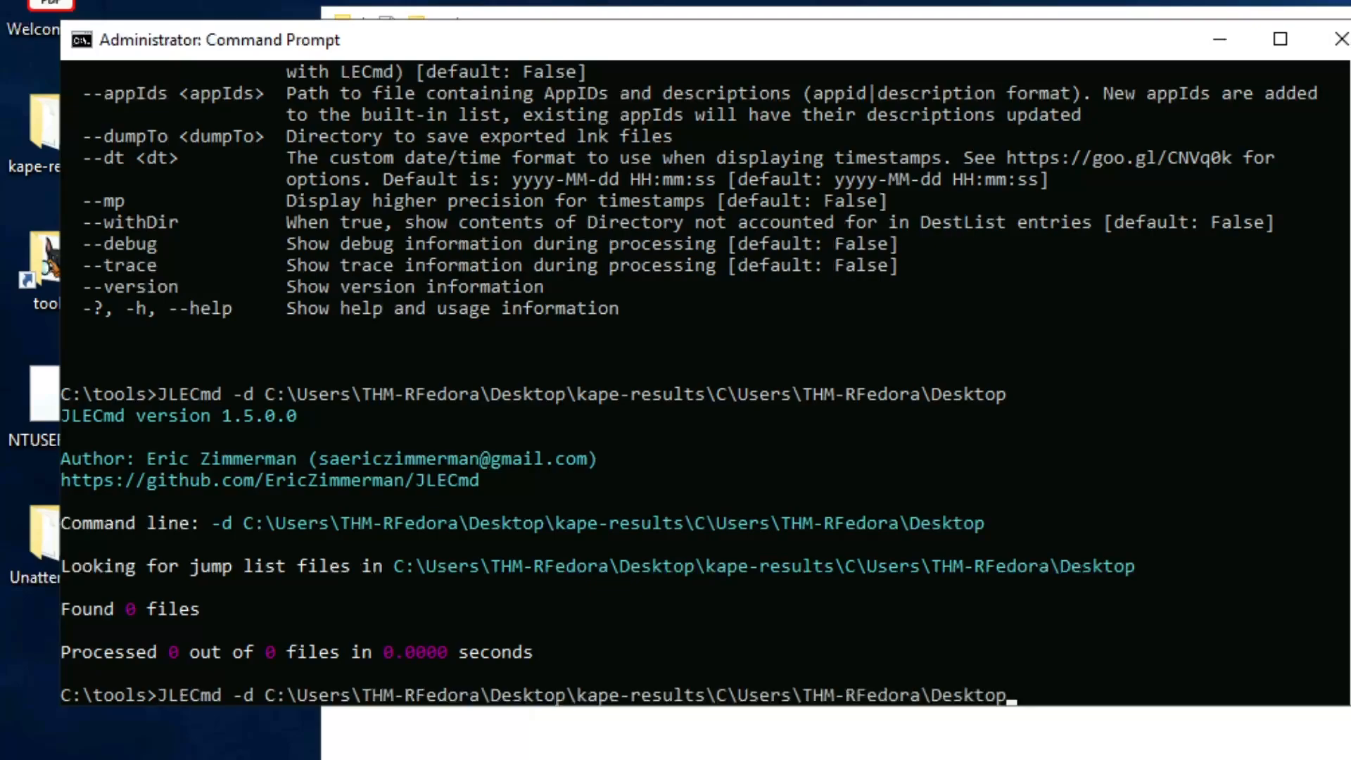
key("BackSpace")
key("BackSpace")
key("BackSpace")
key("BackSpace")
key("BackSpace")
key("BackSpace")
key("BackSpace")
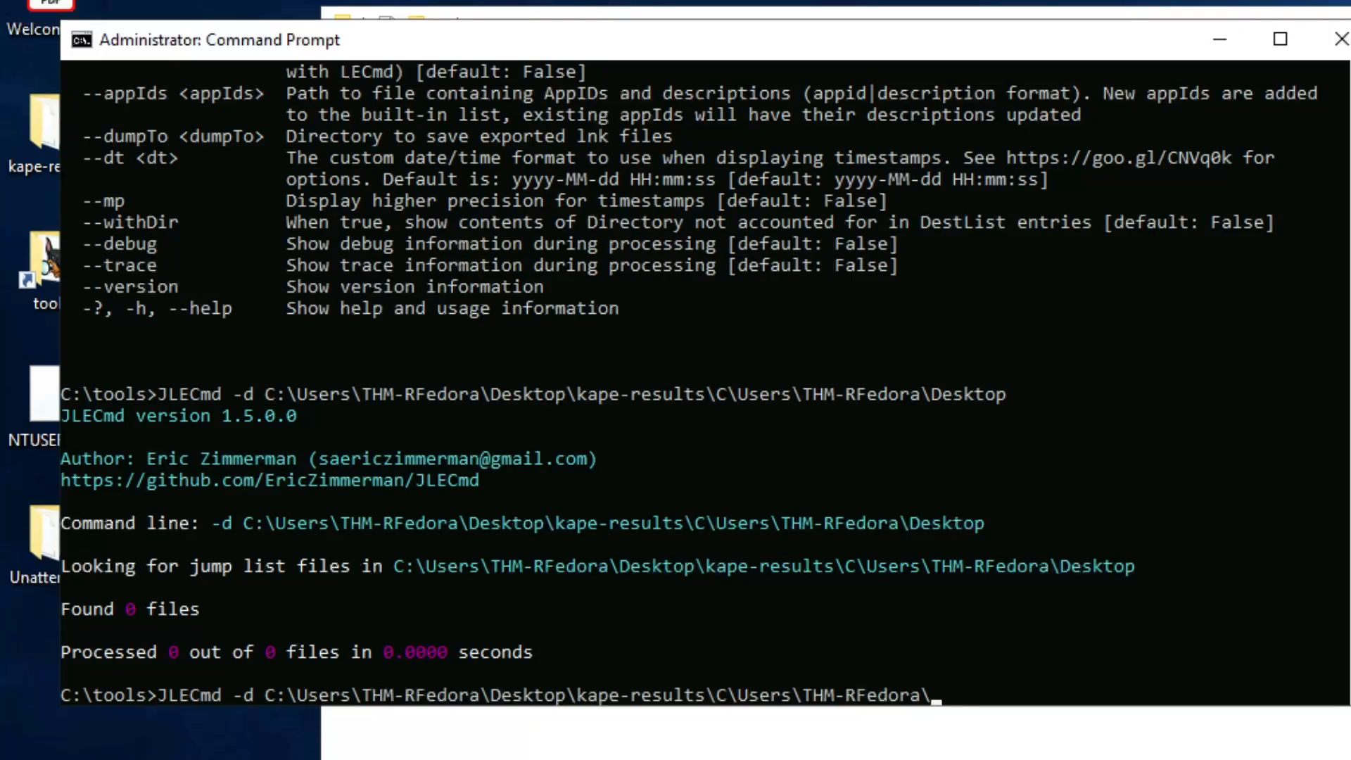
key("BackSpace")
key("Return")
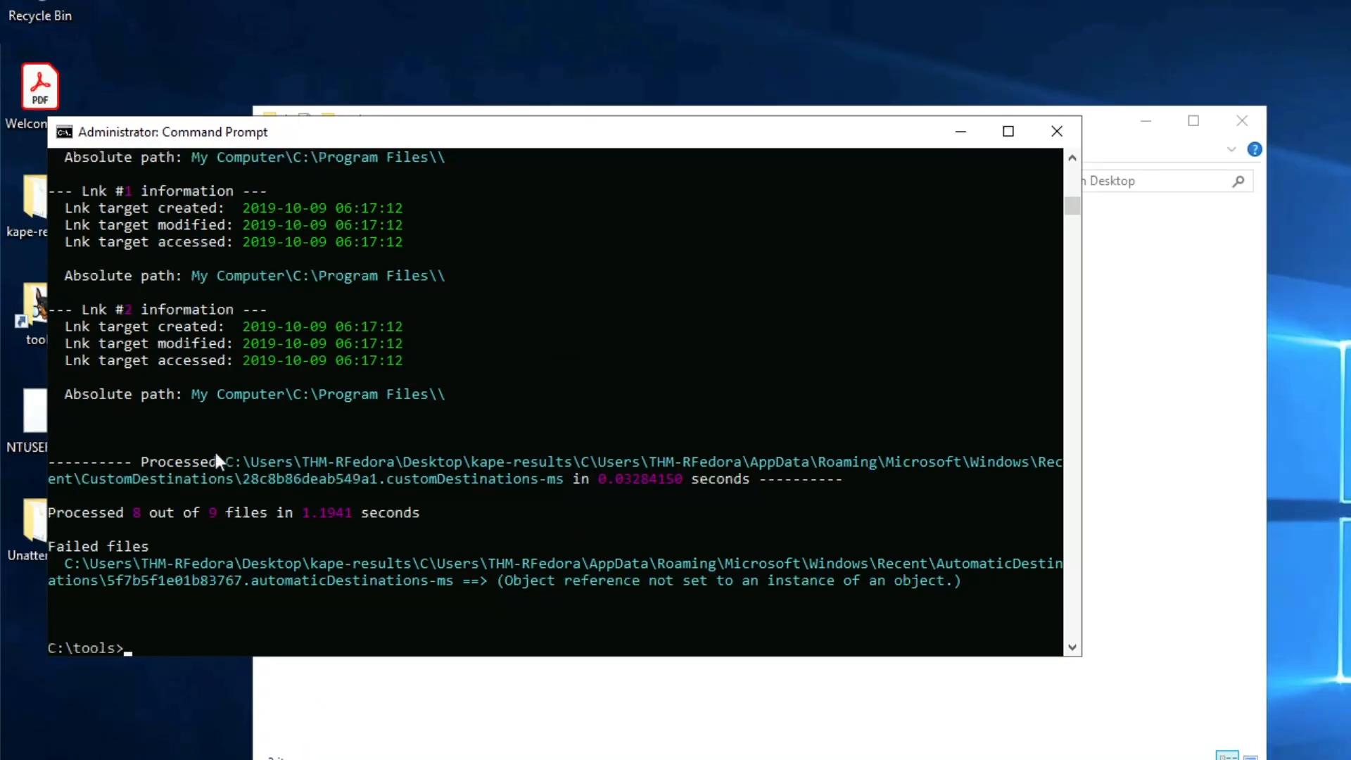
Step: Scroll through the JLECmd output and examine the Notepad jump list entry for launchcode.txt
scroll(254, 469, "up", 1)
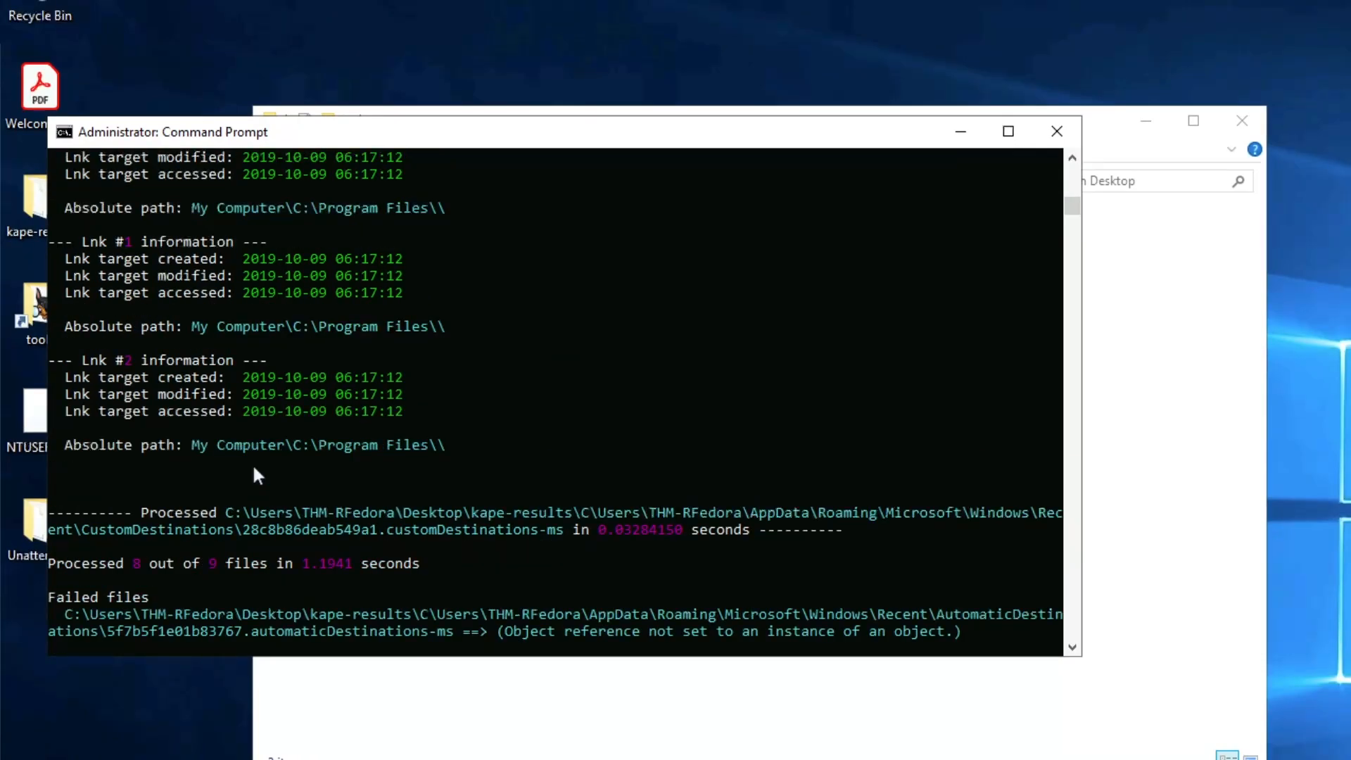
scroll(254, 469, "up", 3)
scroll(253, 469, "up", 6)
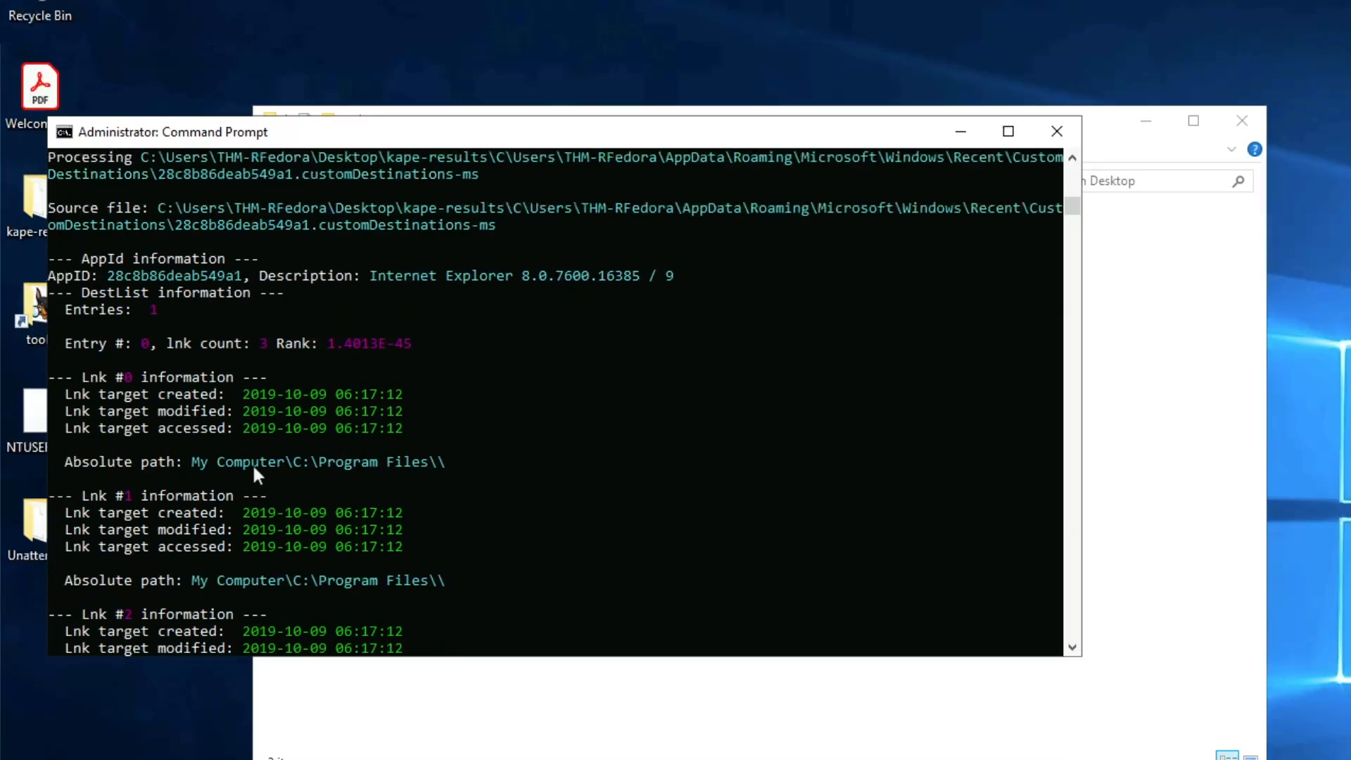
scroll(254, 469, "up", 1)
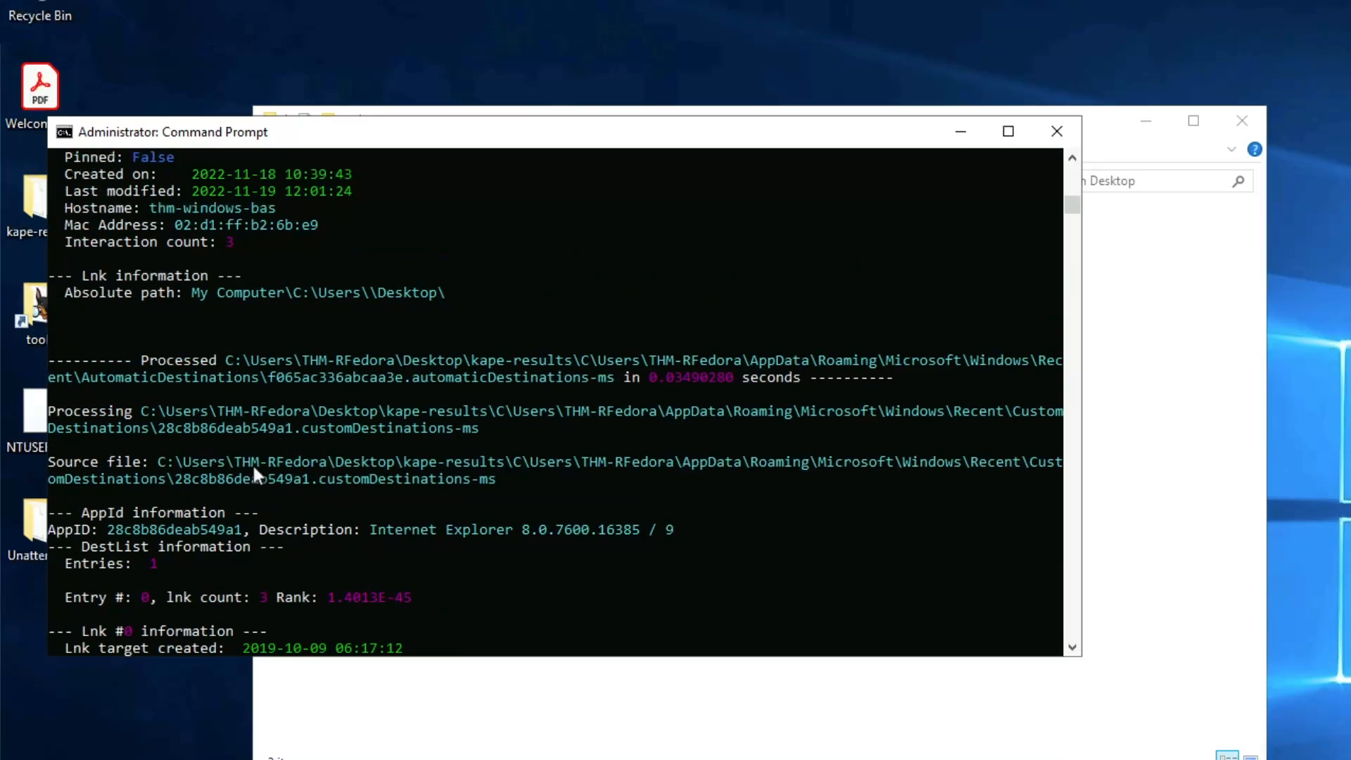
scroll(253, 470, "up", 4)
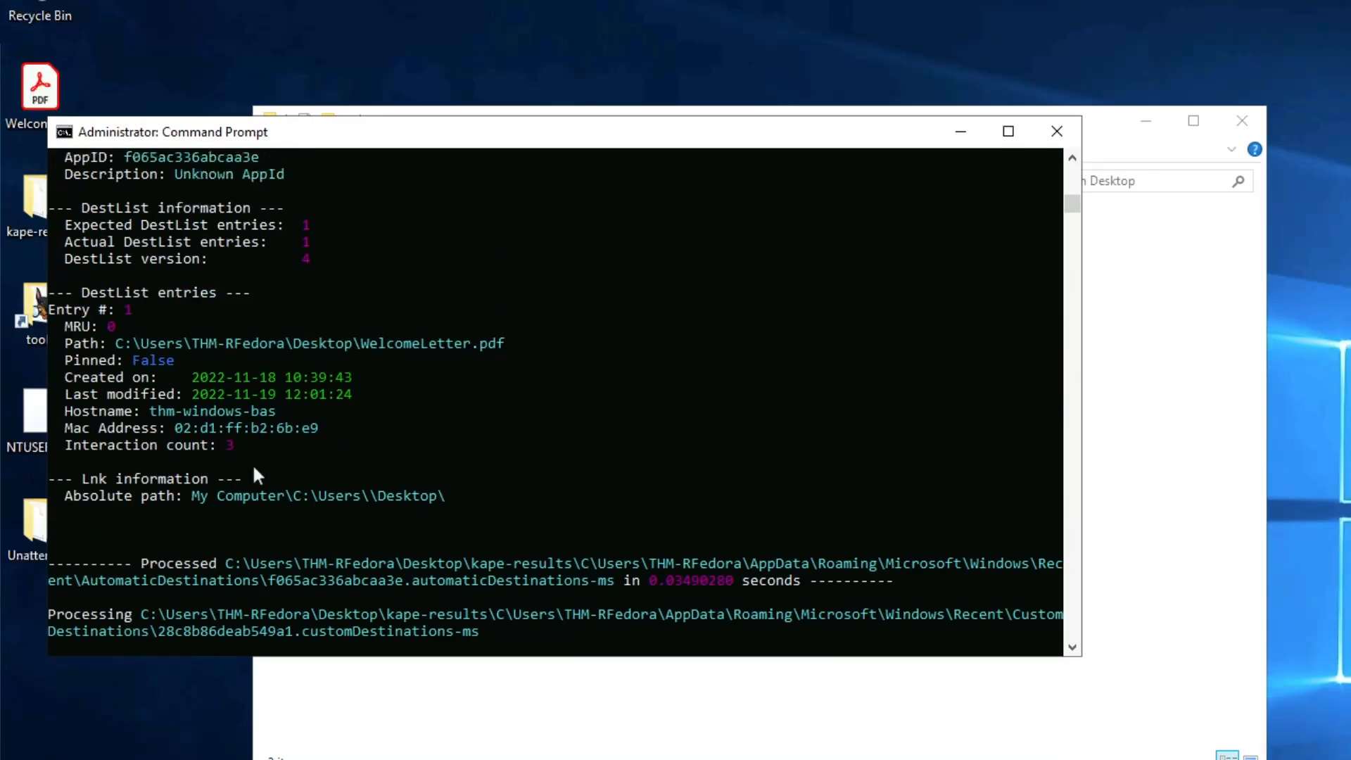
scroll(254, 469, "up", 15)
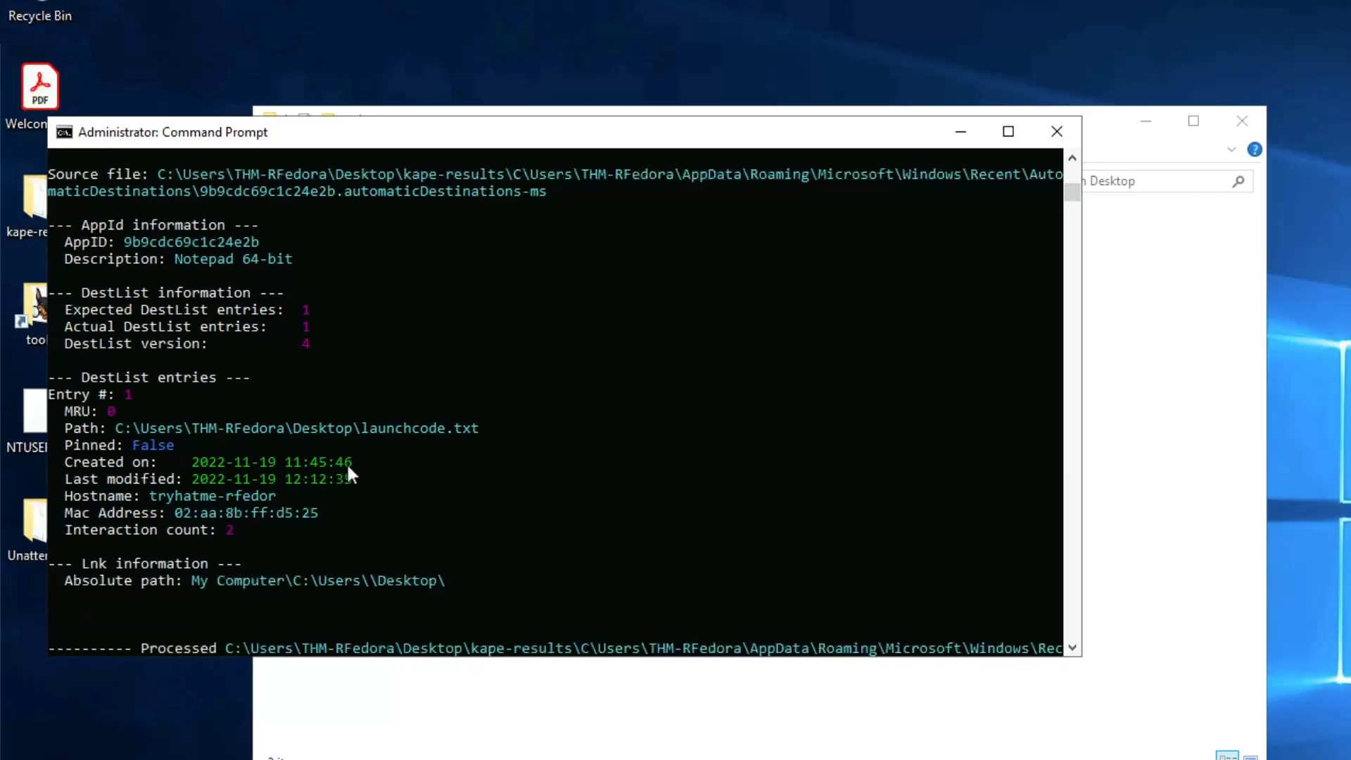
left_click(456, 429)
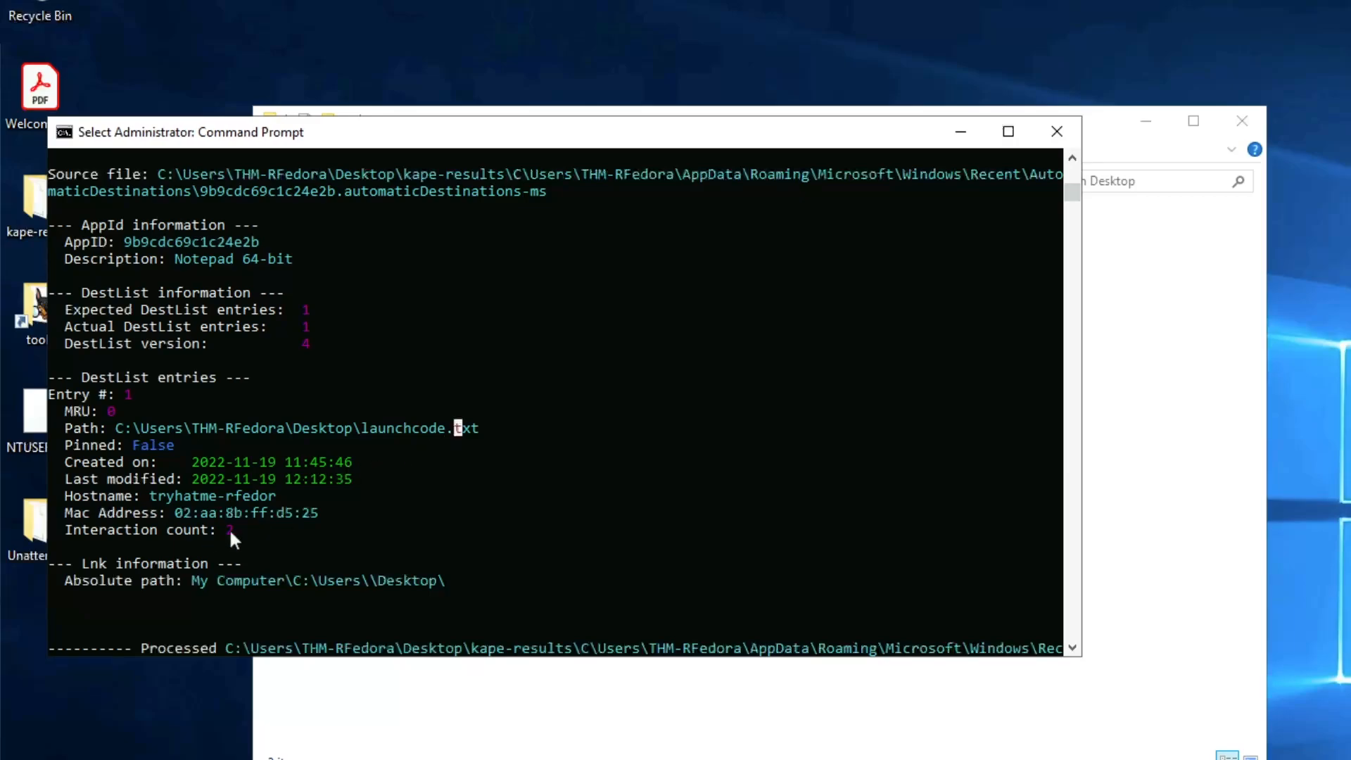
left_click_drag(230, 530, 128, 530)
left_click(289, 527)
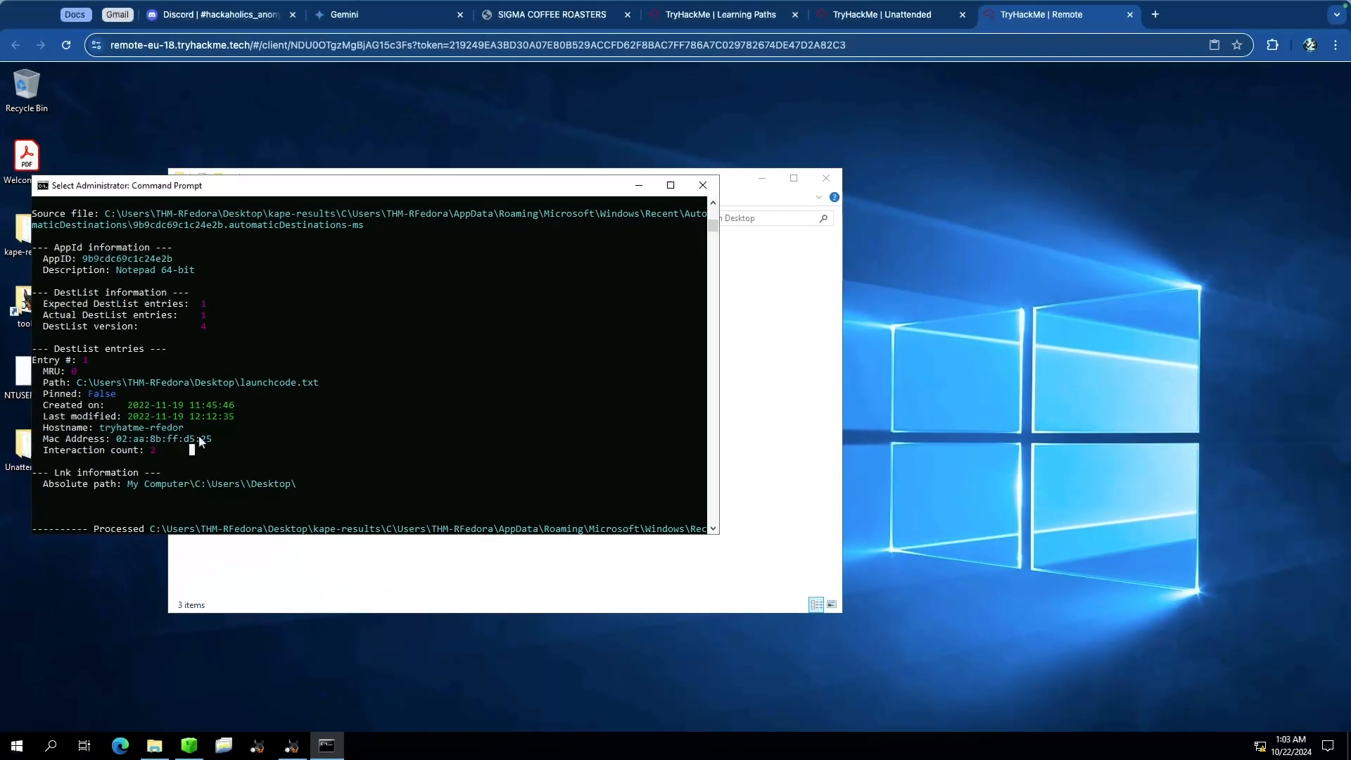
Step: Submit 2 as the answer for how many times the text file was opened, then return to the remote desktop
key("ctrl+shift+Tab")
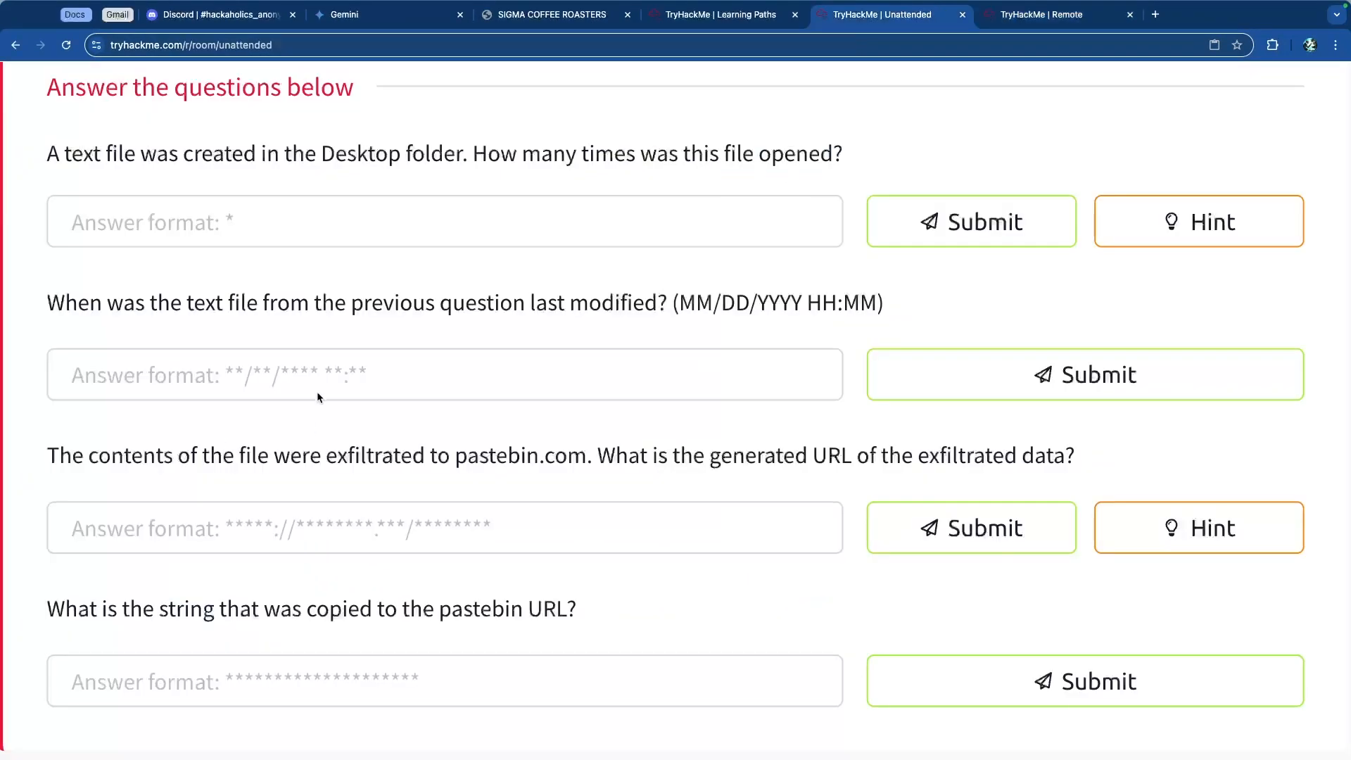
left_click(293, 221)
type("2")
key("Return")
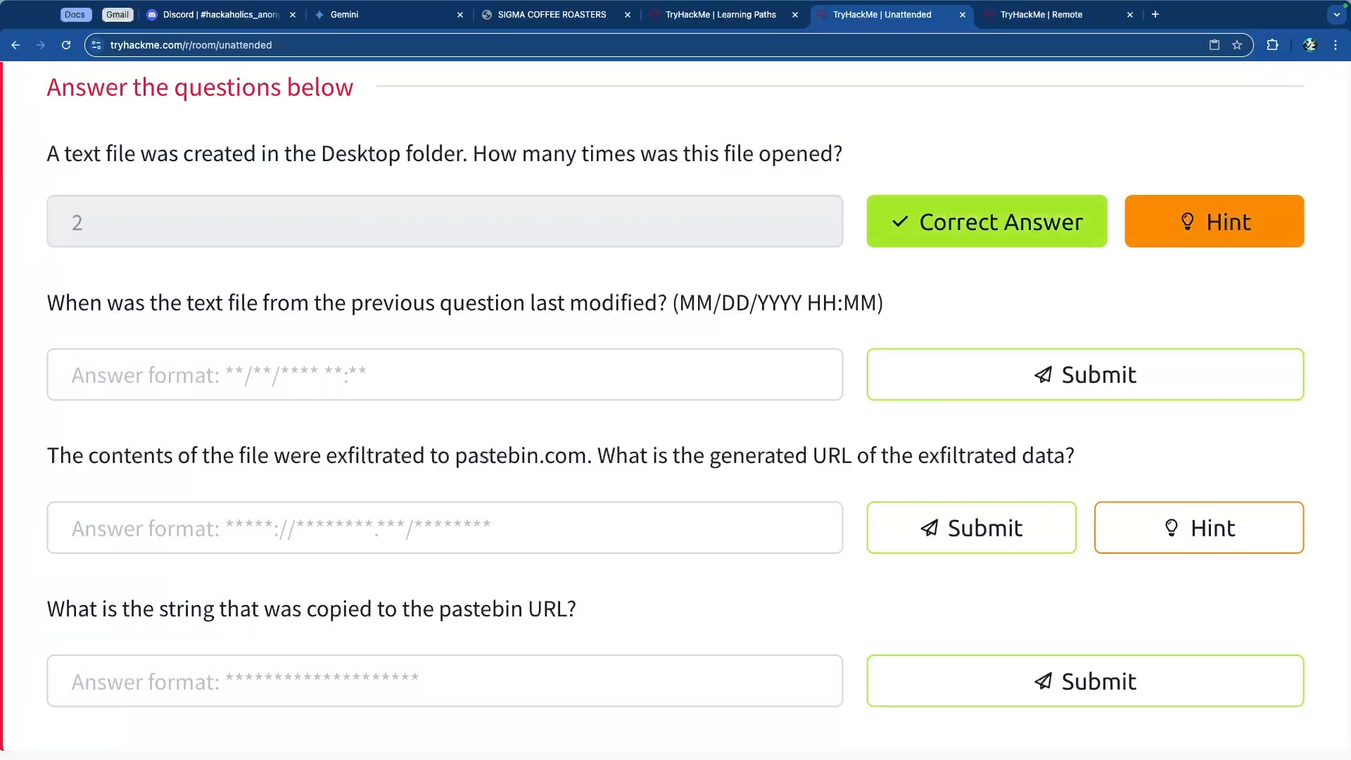
key("ctrl+Tab")
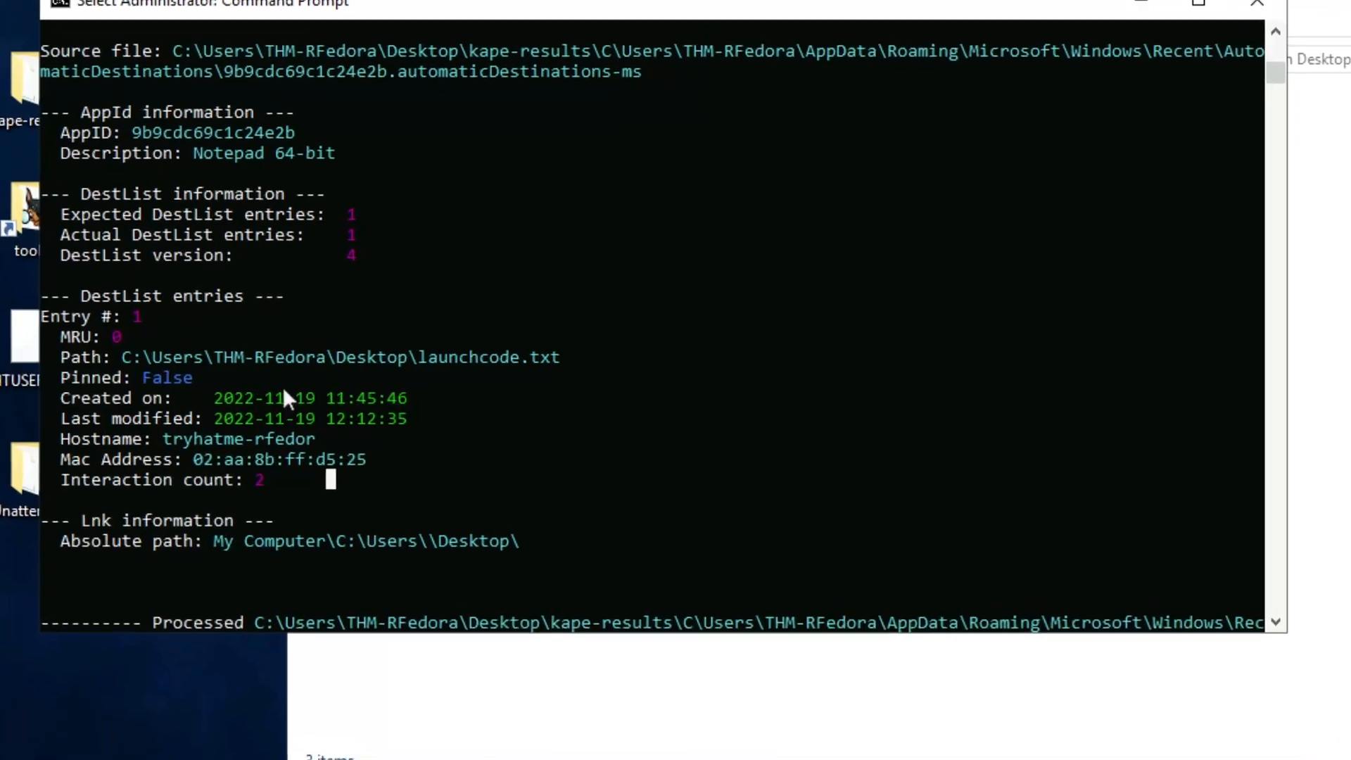
Step: Scroll through the JLECmd output to examine the remaining jump list entries
scroll(372, 373, "down", 7)
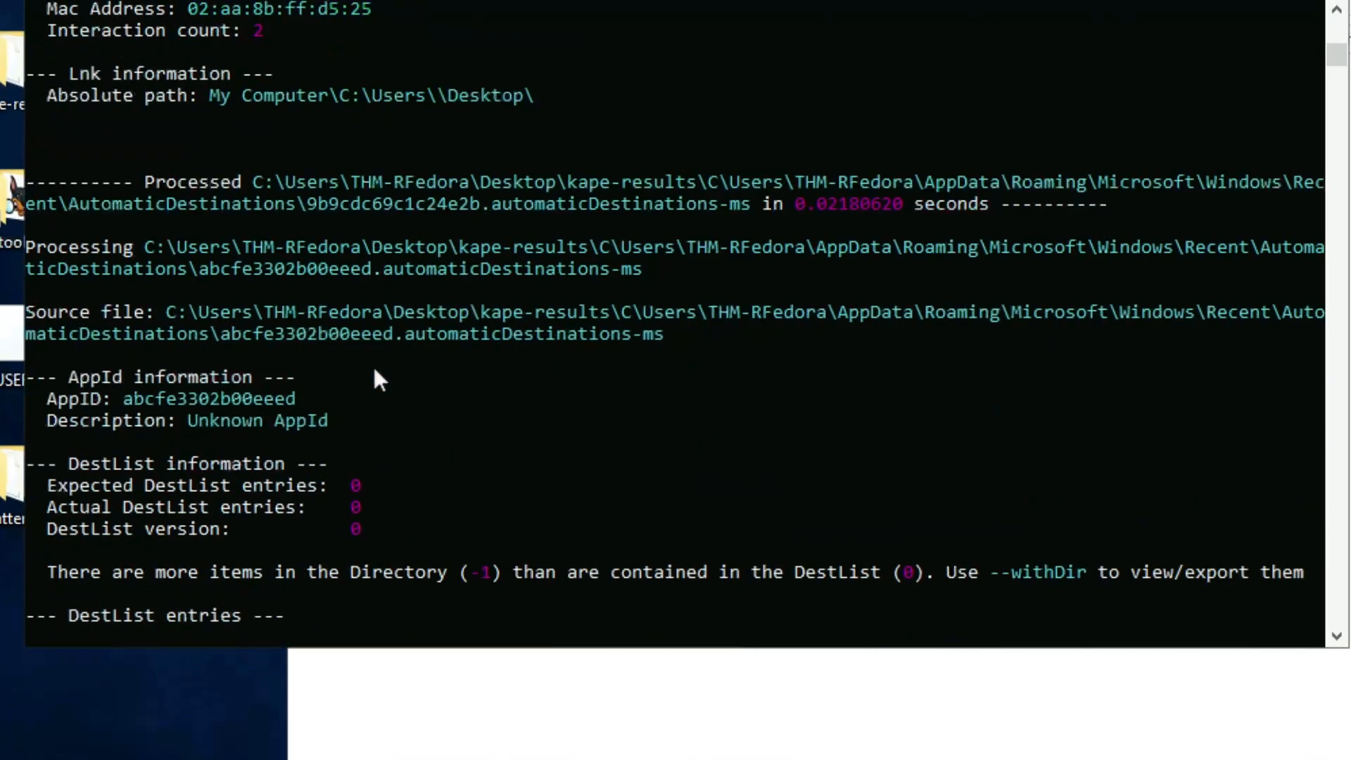
scroll(374, 372, "down", 14)
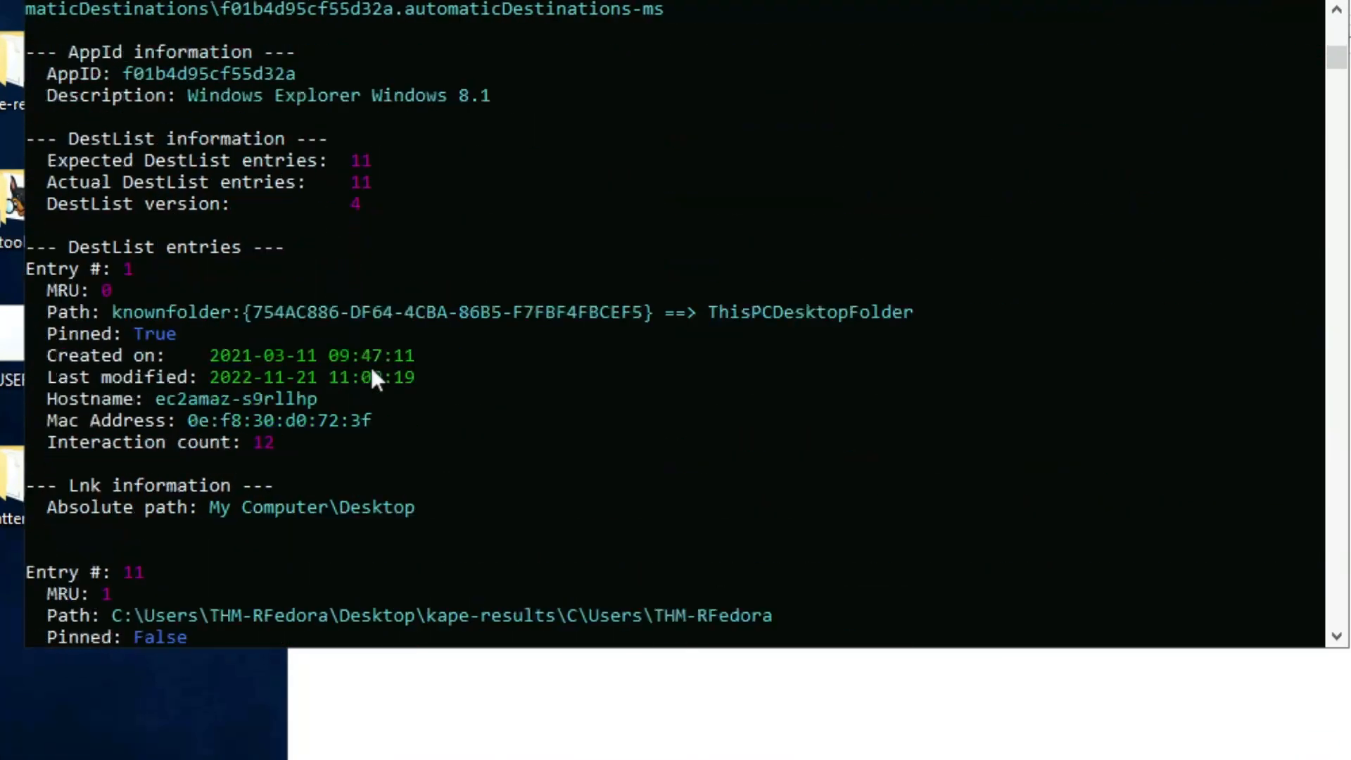
scroll(371, 371, "down", 8)
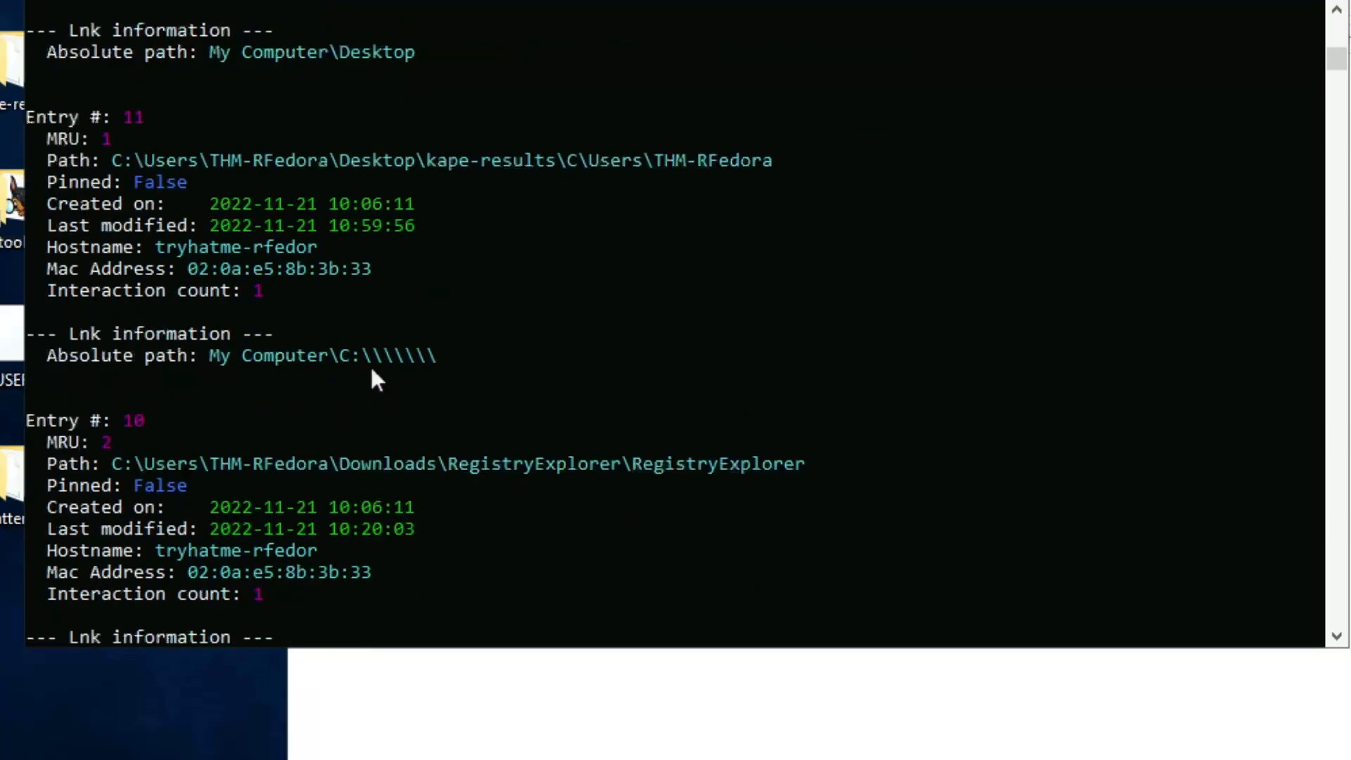
scroll(371, 370, "down", 11)
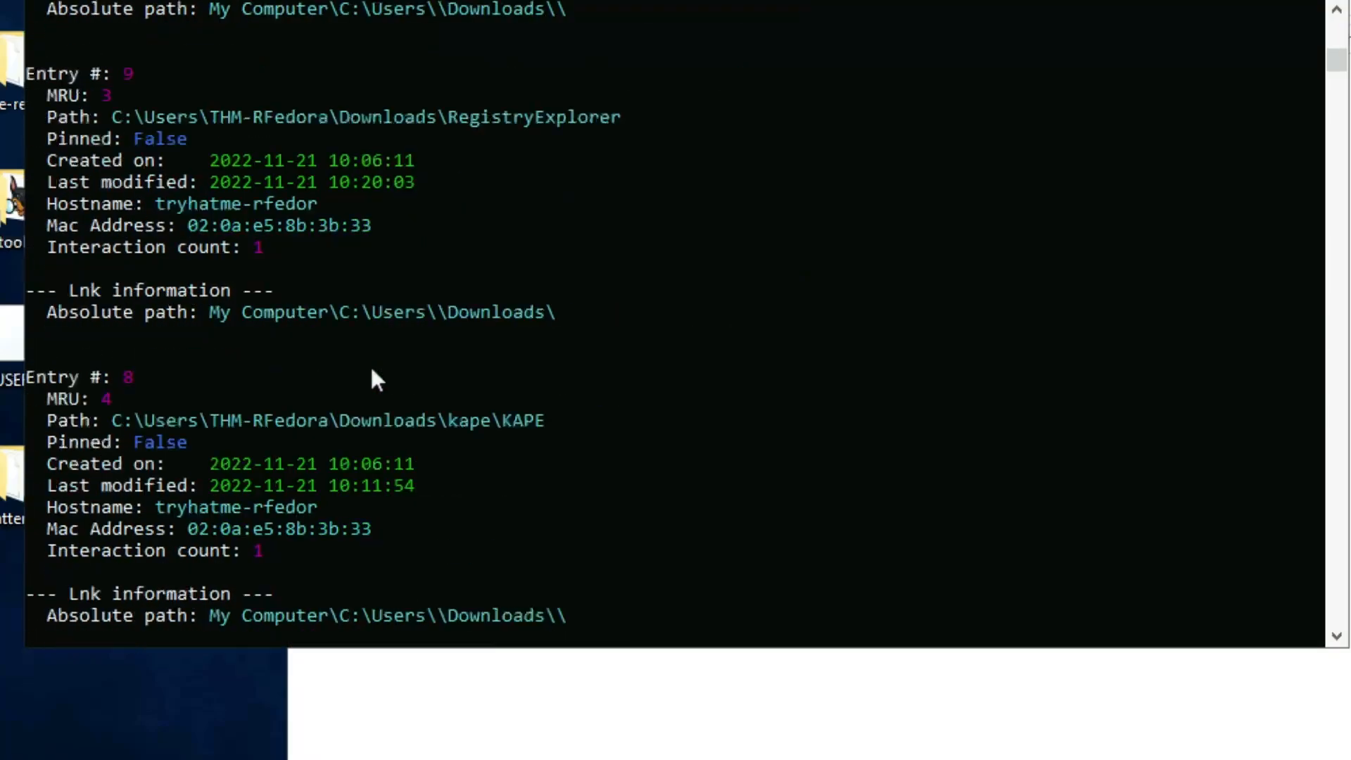
scroll(371, 371, "down", 12)
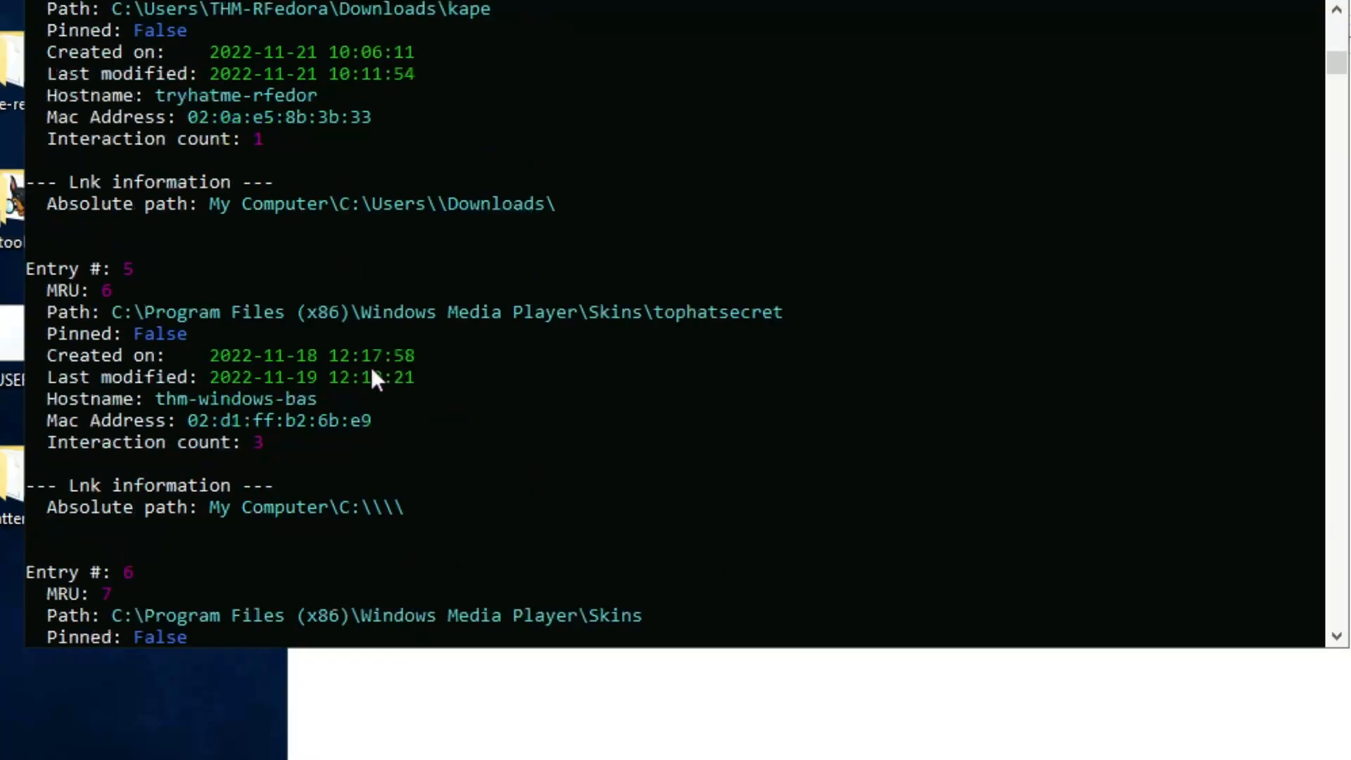
scroll(371, 370, "down", 12)
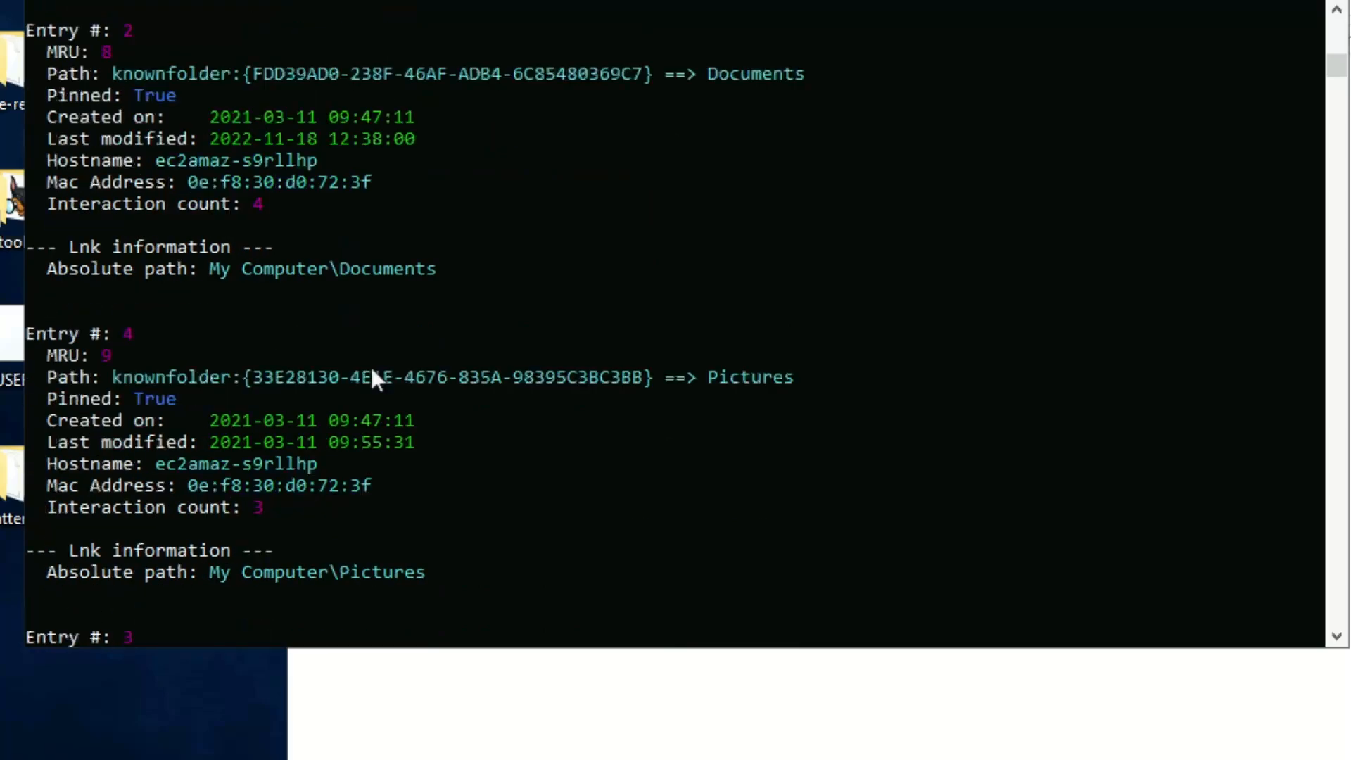
scroll(372, 370, "down", 20)
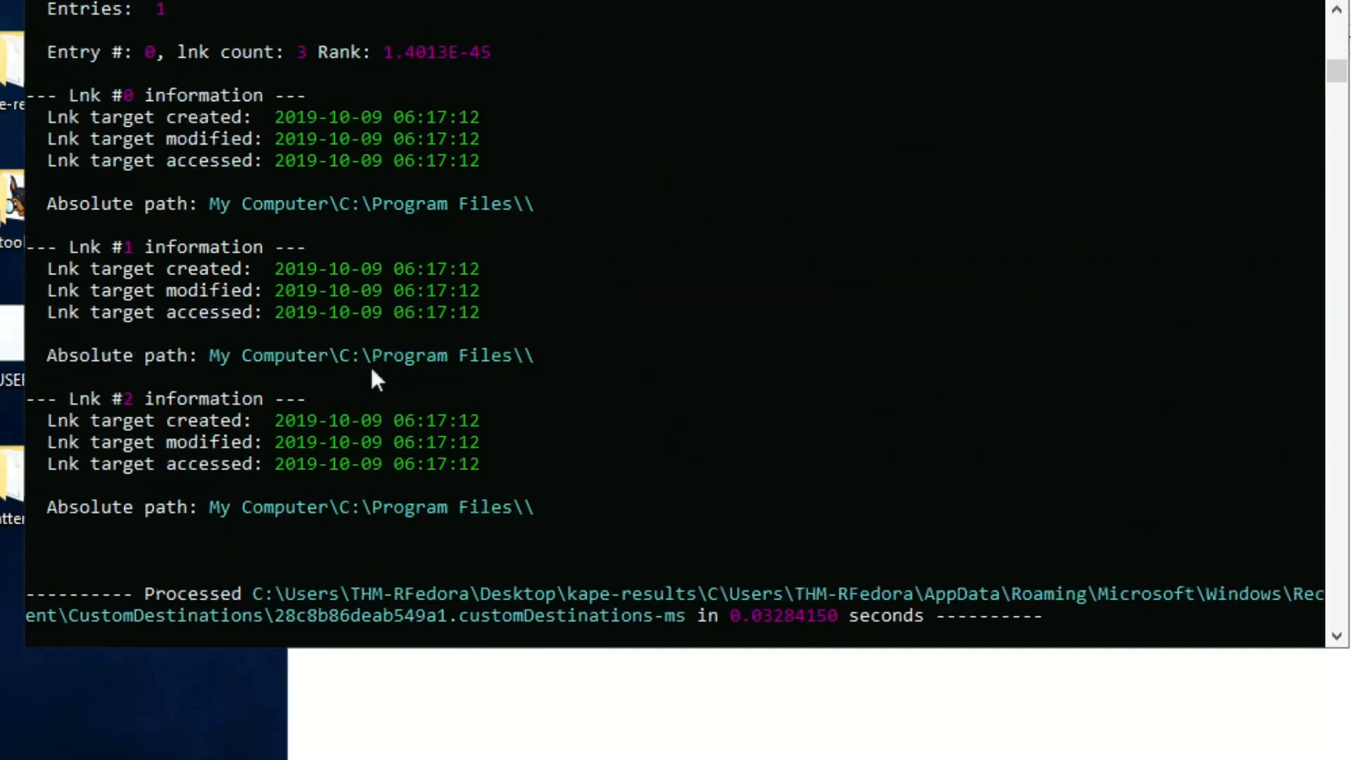
scroll(378, 380, "up", 6)
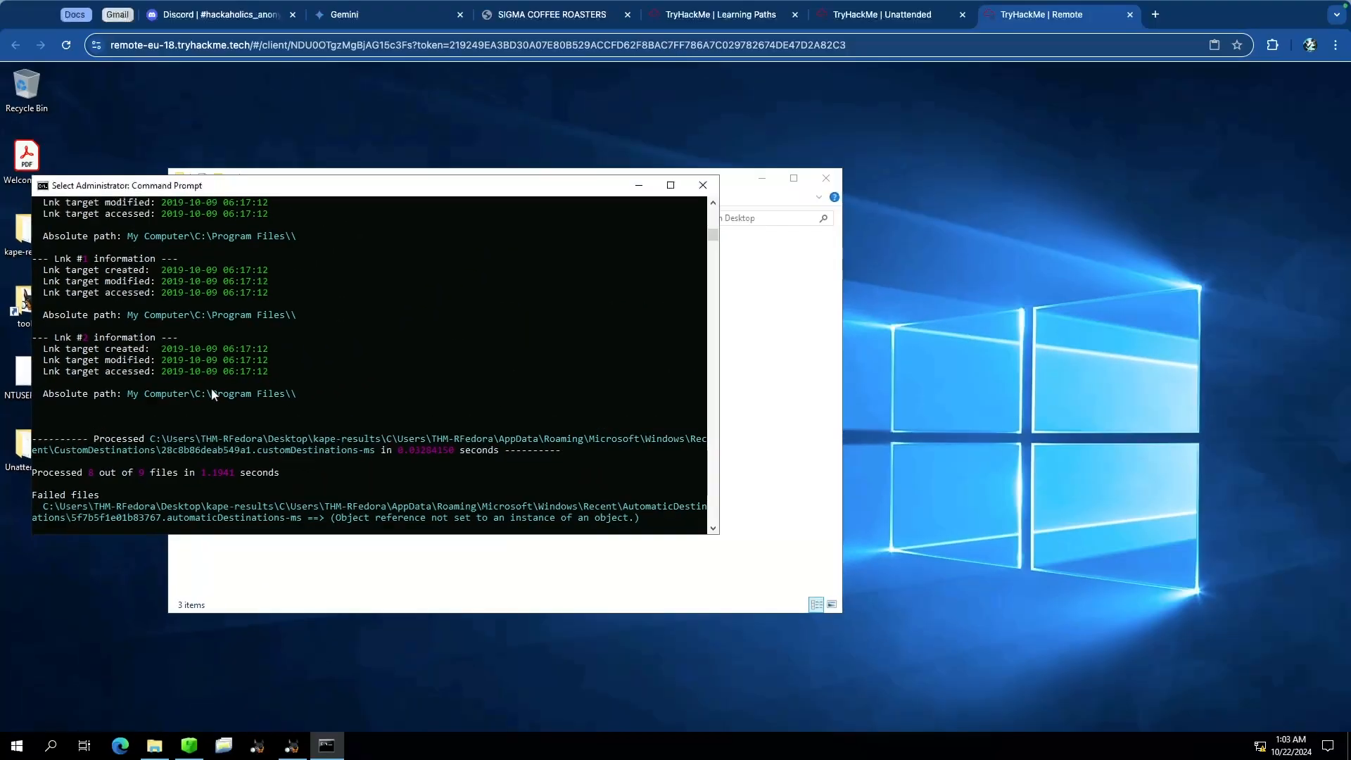
scroll(168, 352, "up", 10)
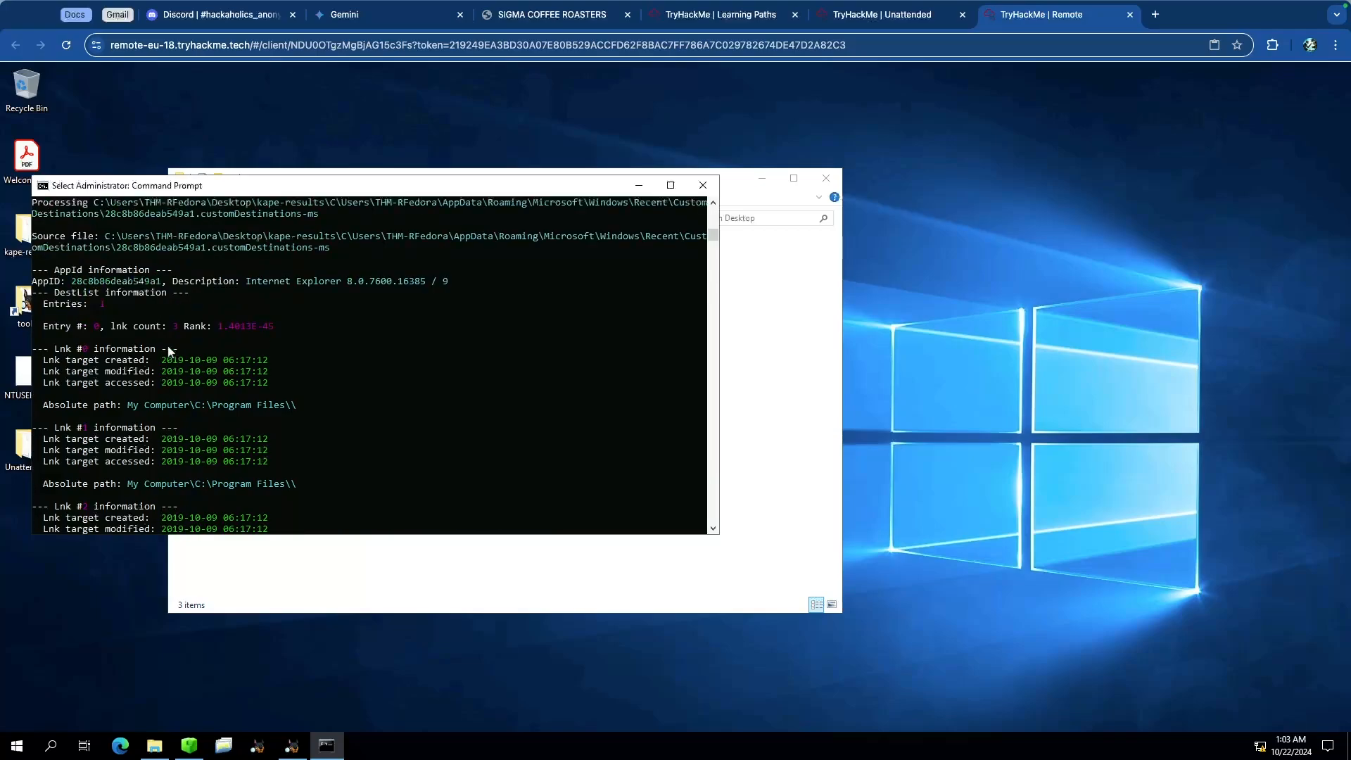
scroll(169, 352, "up", 15)
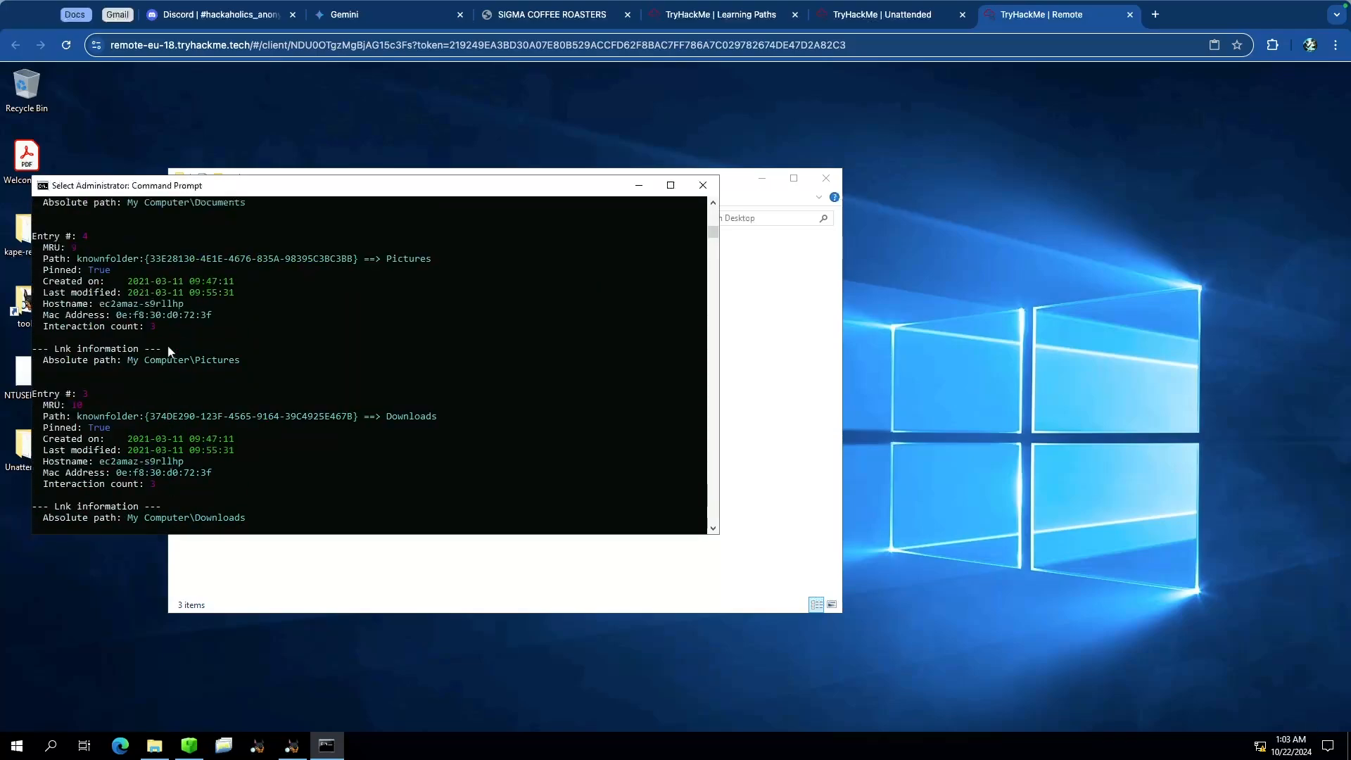
scroll(169, 350, "up", 15)
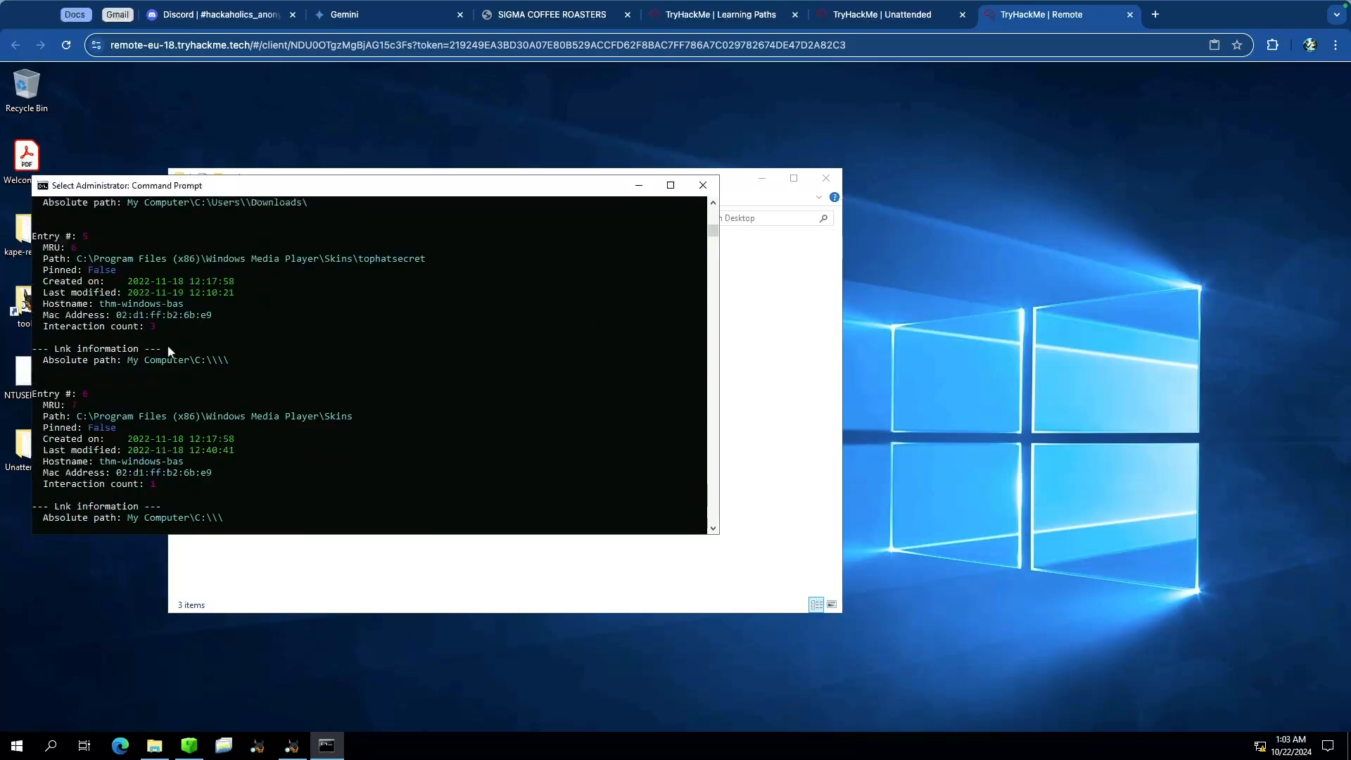
scroll(168, 345, "up", 20)
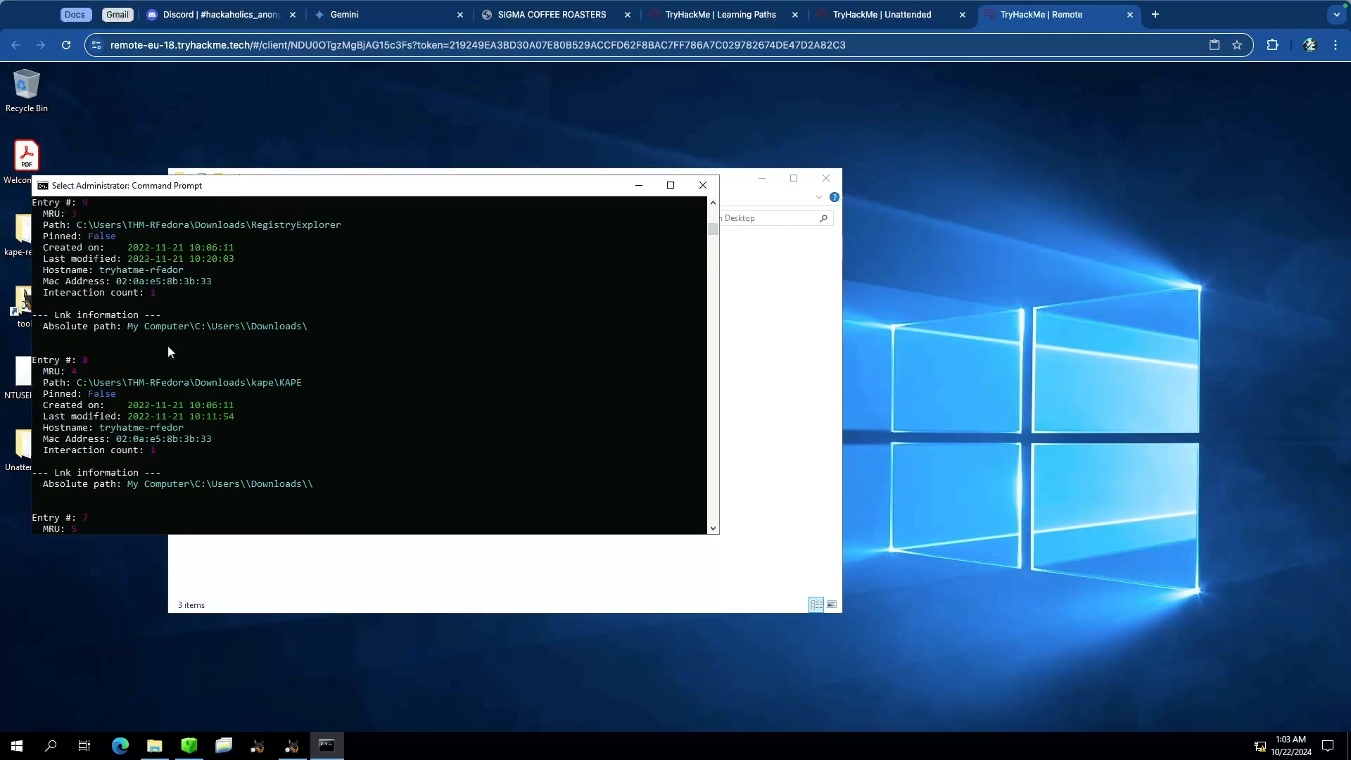
scroll(167, 345, "up", 20)
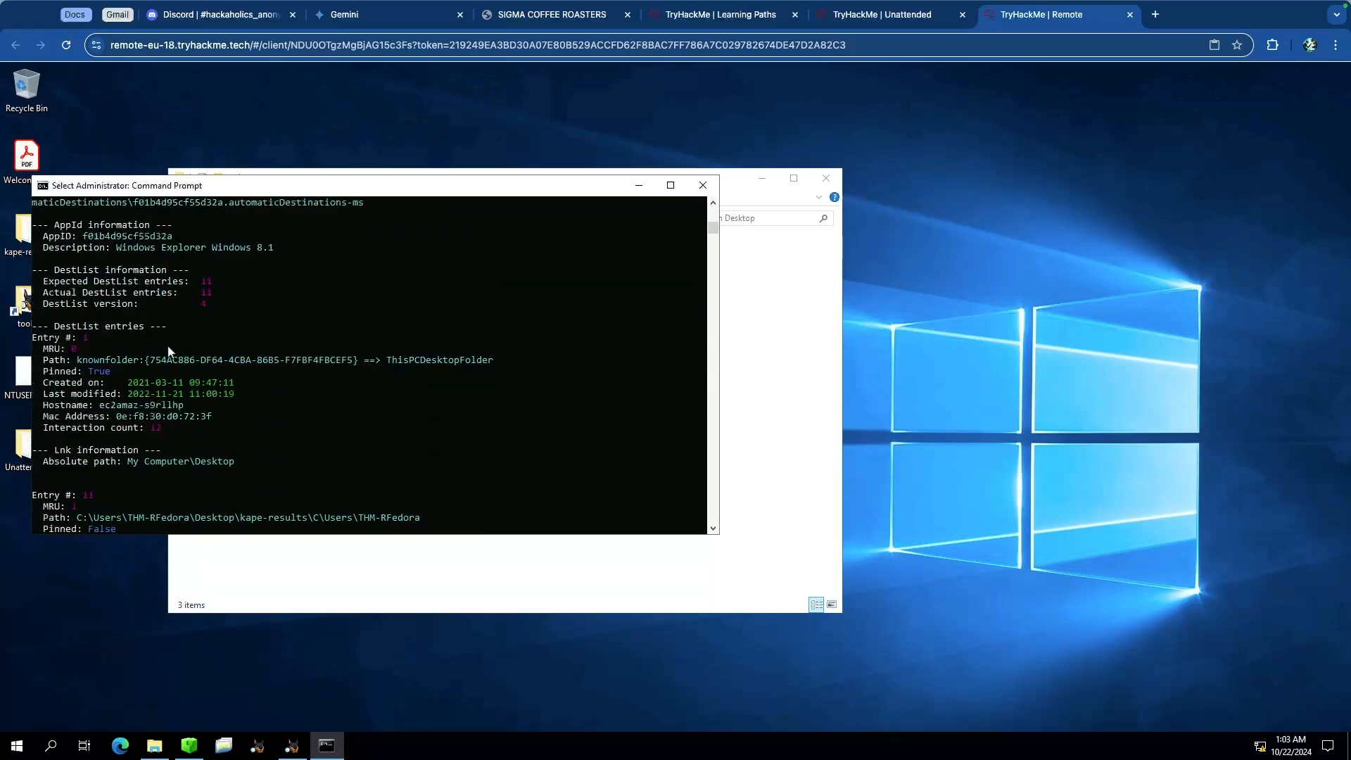
scroll(173, 350, "up", 1)
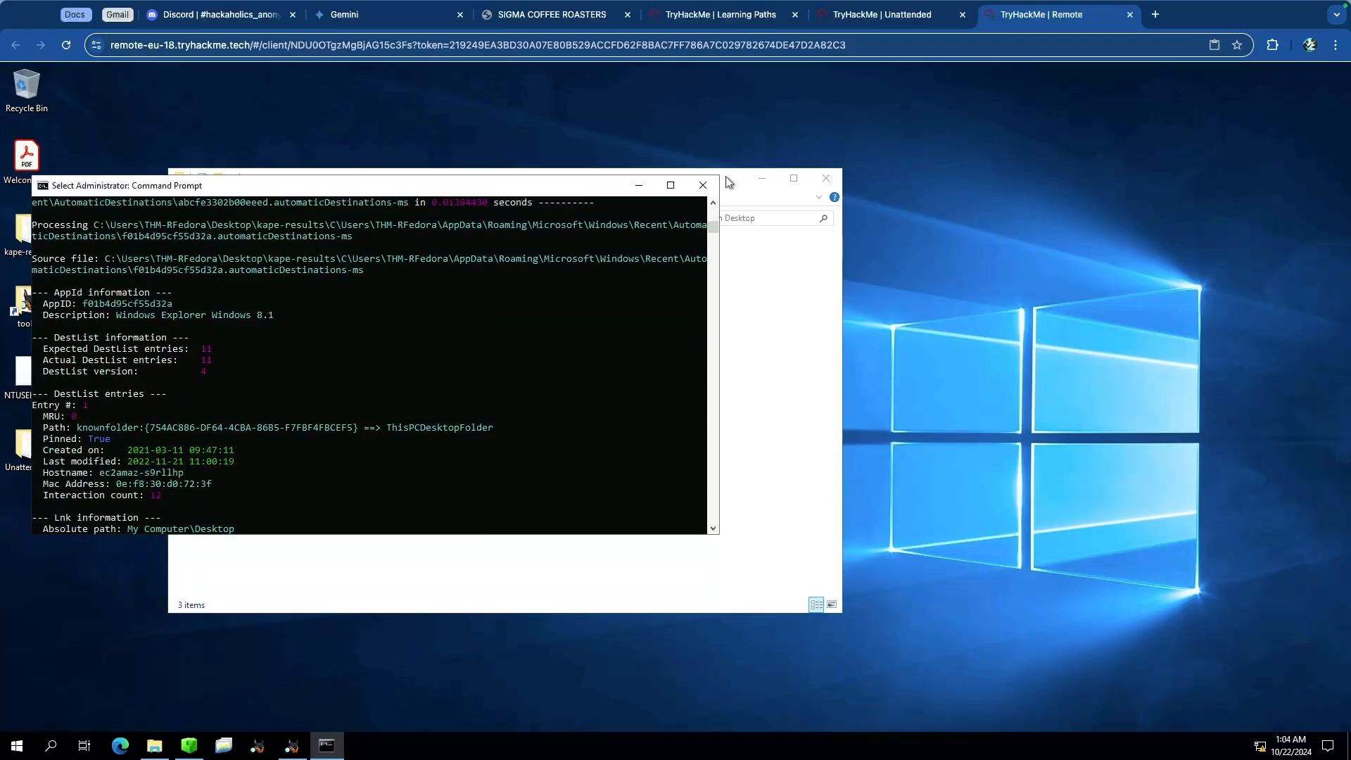
Step: Read the question asking when the text file was last modified, then return to the remote desktop
left_click(901, 17)
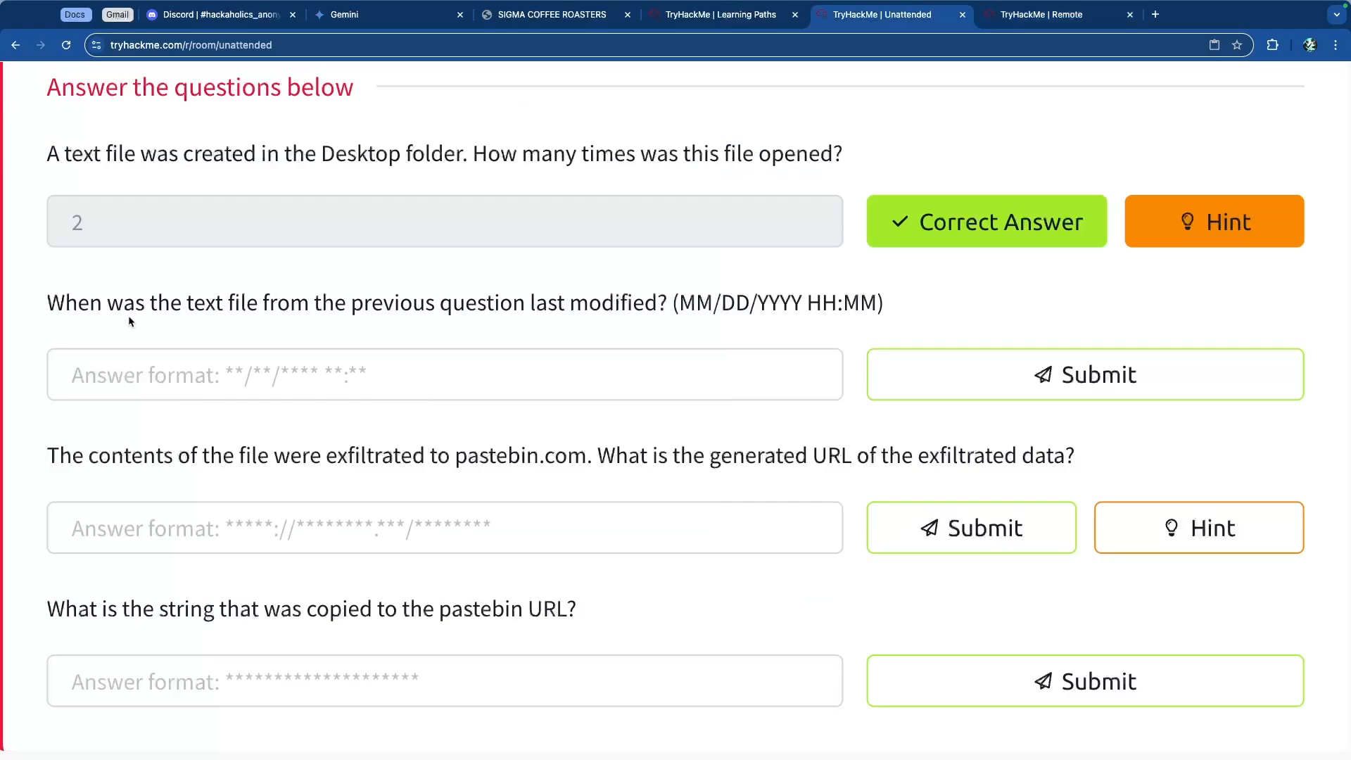
left_click_drag(251, 303, 602, 304)
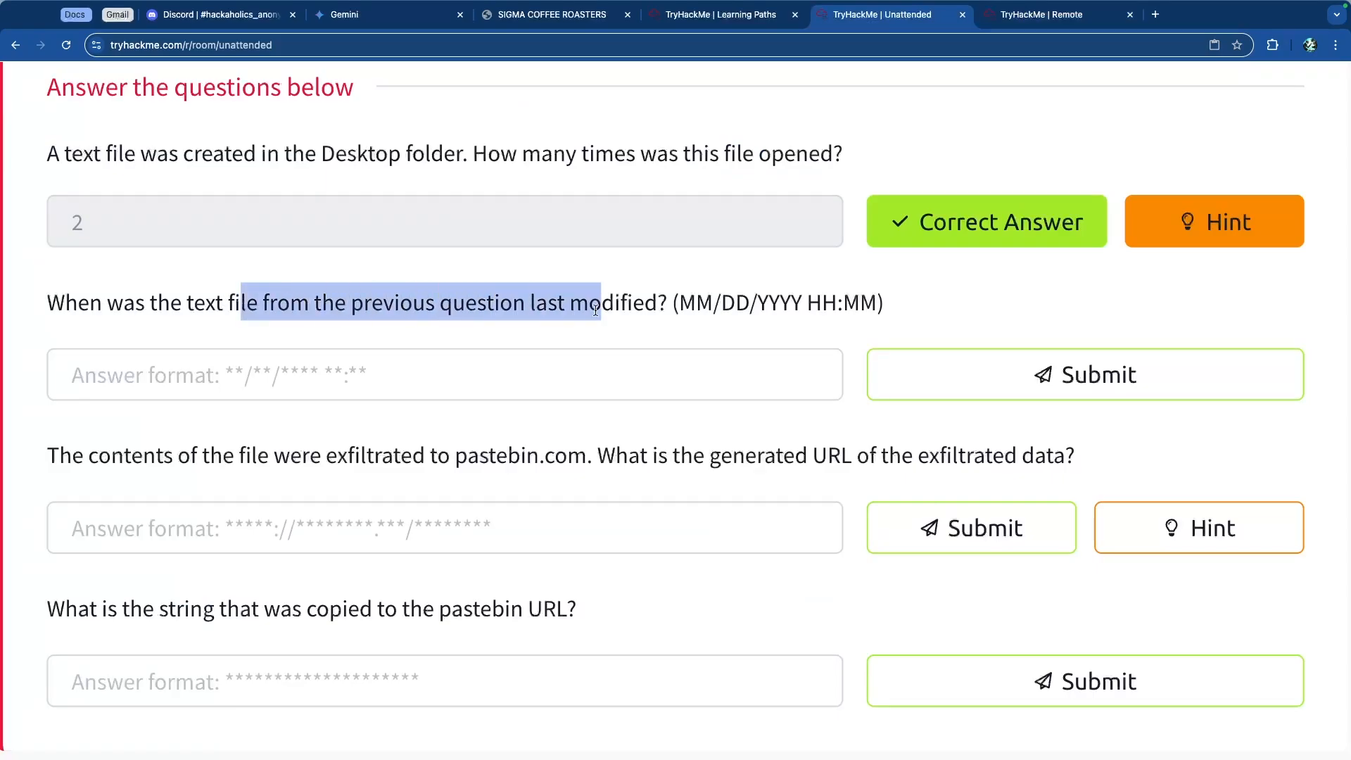
left_click(662, 304)
left_click(1039, 14)
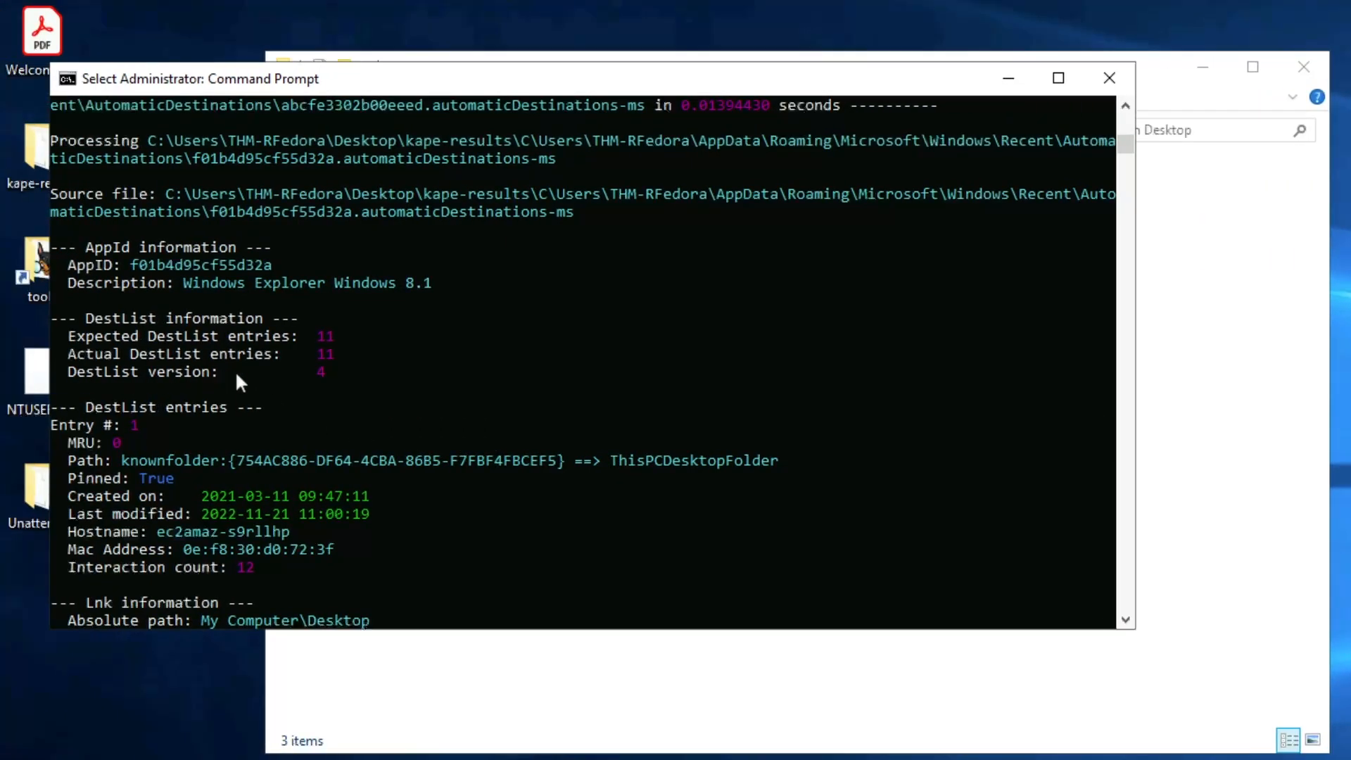
Step: Scroll back to the launchcode.txt entry and copy its Last modified timestamp
scroll(237, 375, "down", 8)
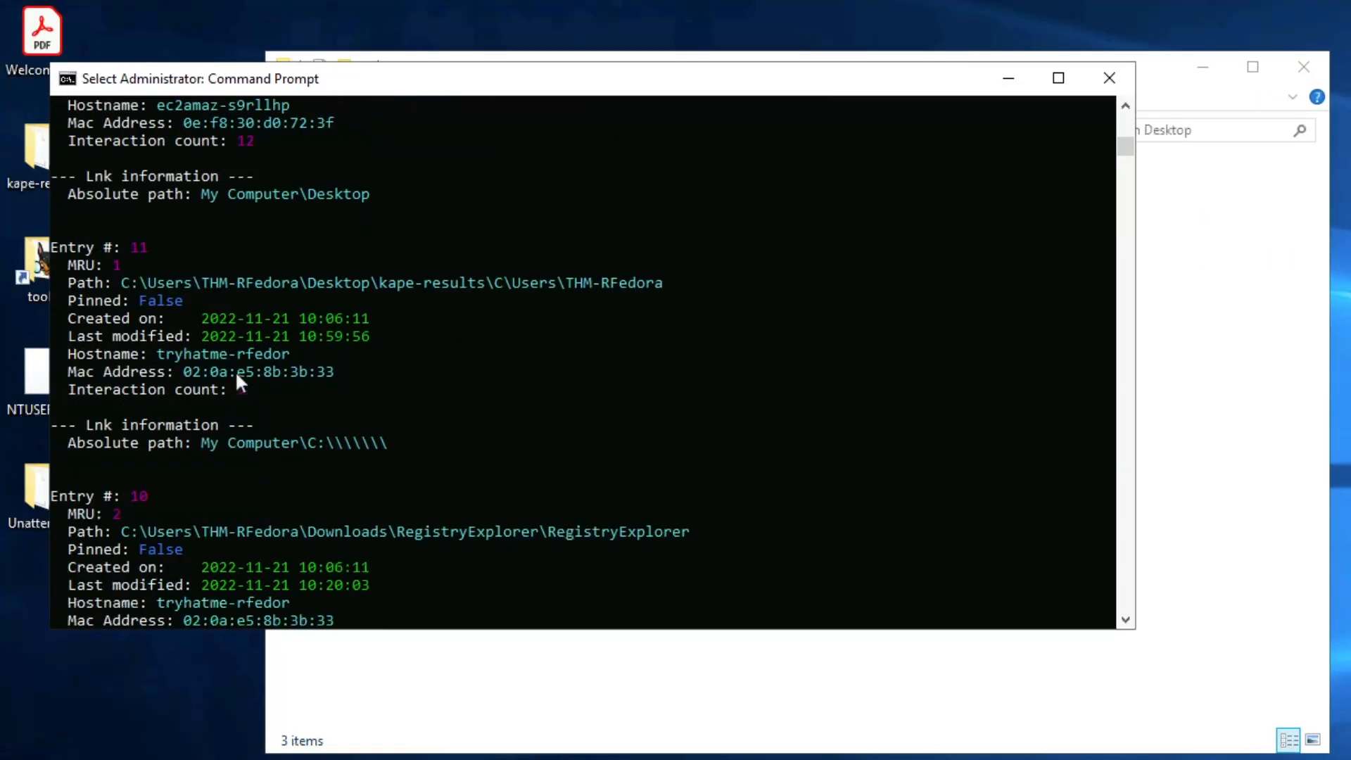
scroll(237, 375, "down", 2)
scroll(237, 375, "up", 2)
scroll(236, 375, "down", 20)
scroll(237, 375, "up", 8)
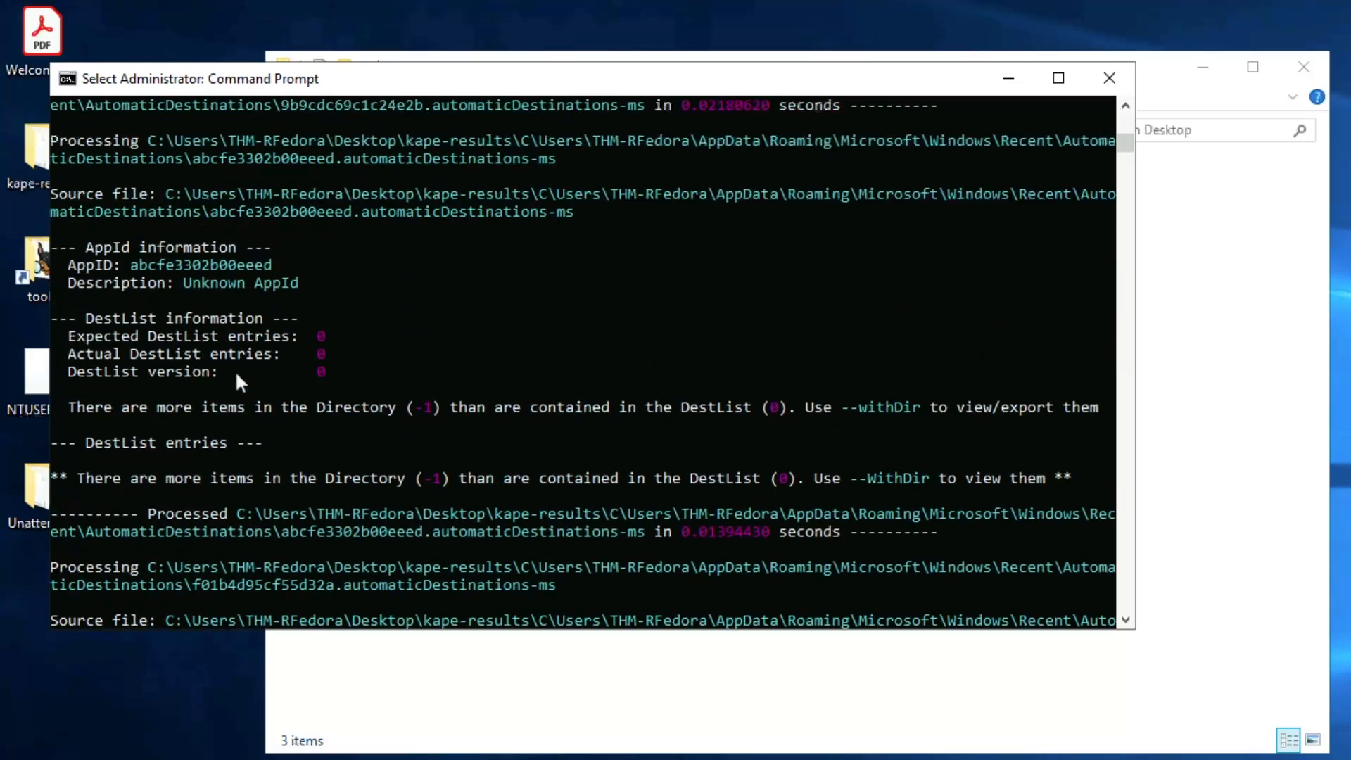
scroll(236, 375, "up", 10)
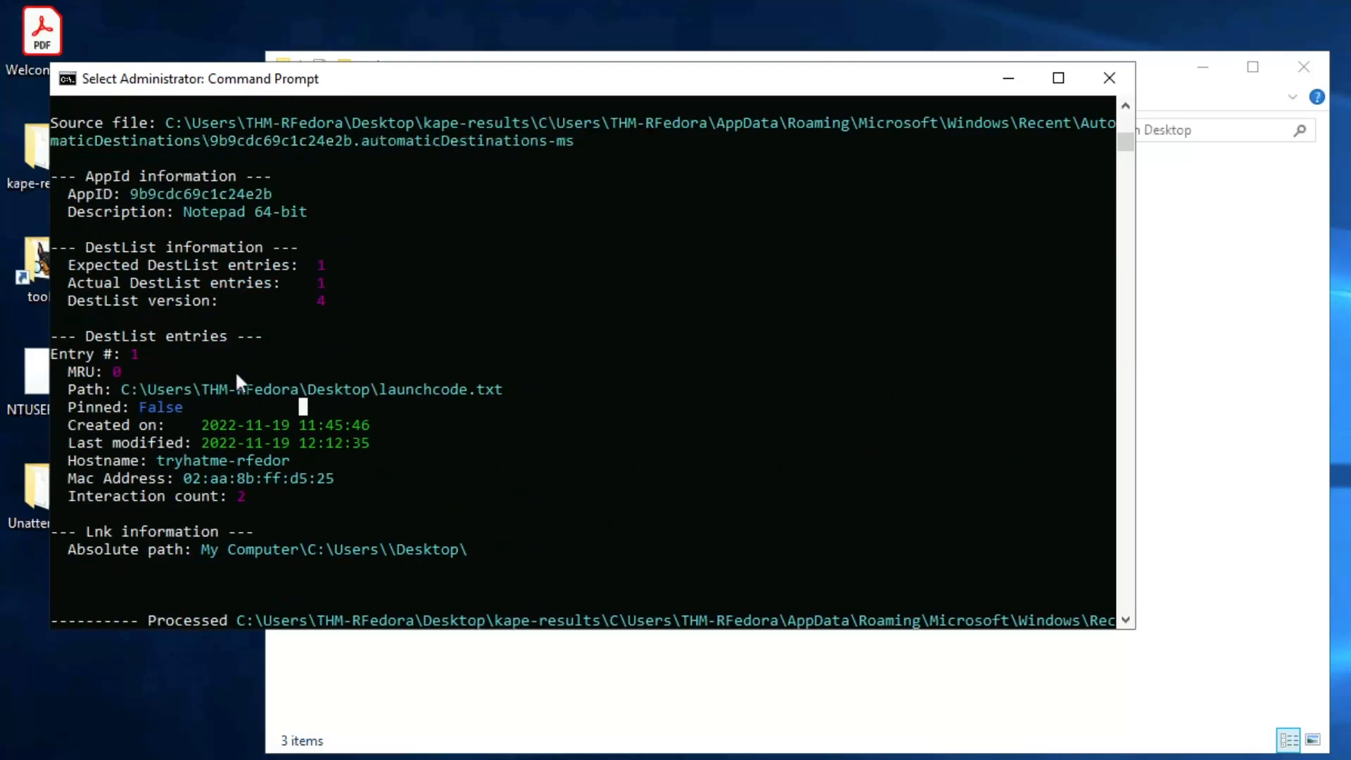
left_click(149, 439)
left_click(204, 442)
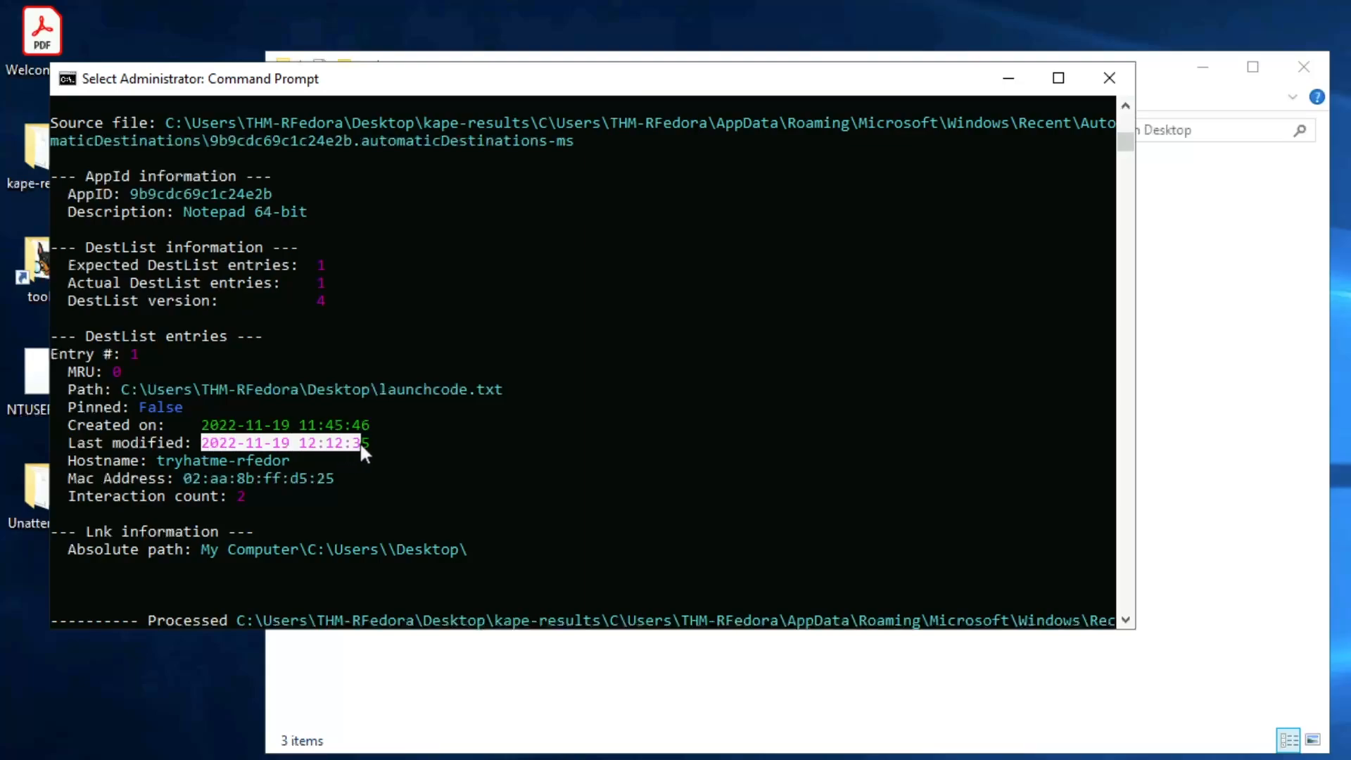
key("ctrl+c")
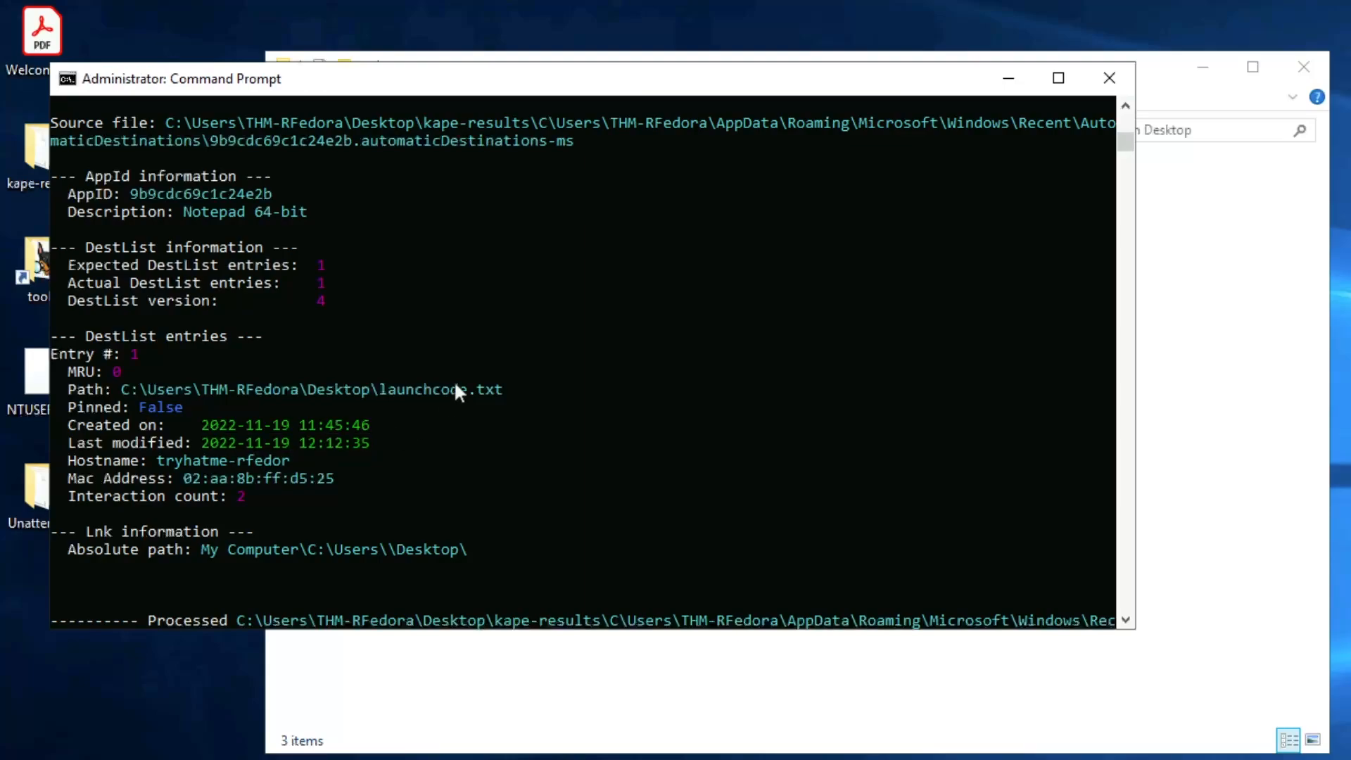
Step: Paste the copied timestamp into the last-modified answer field and try submitting it
key("alt+Tab")
left_click(596, 389)
key("ctrl+v")
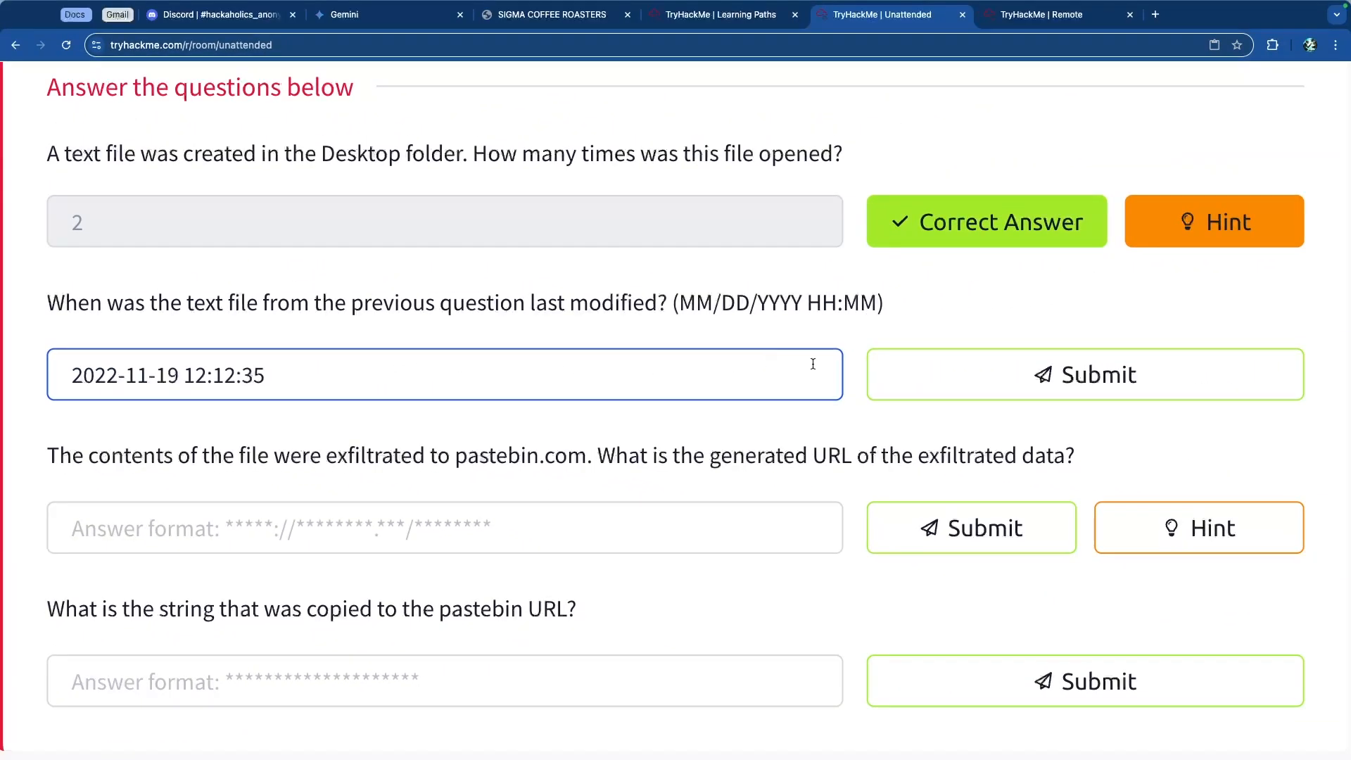
key("Return")
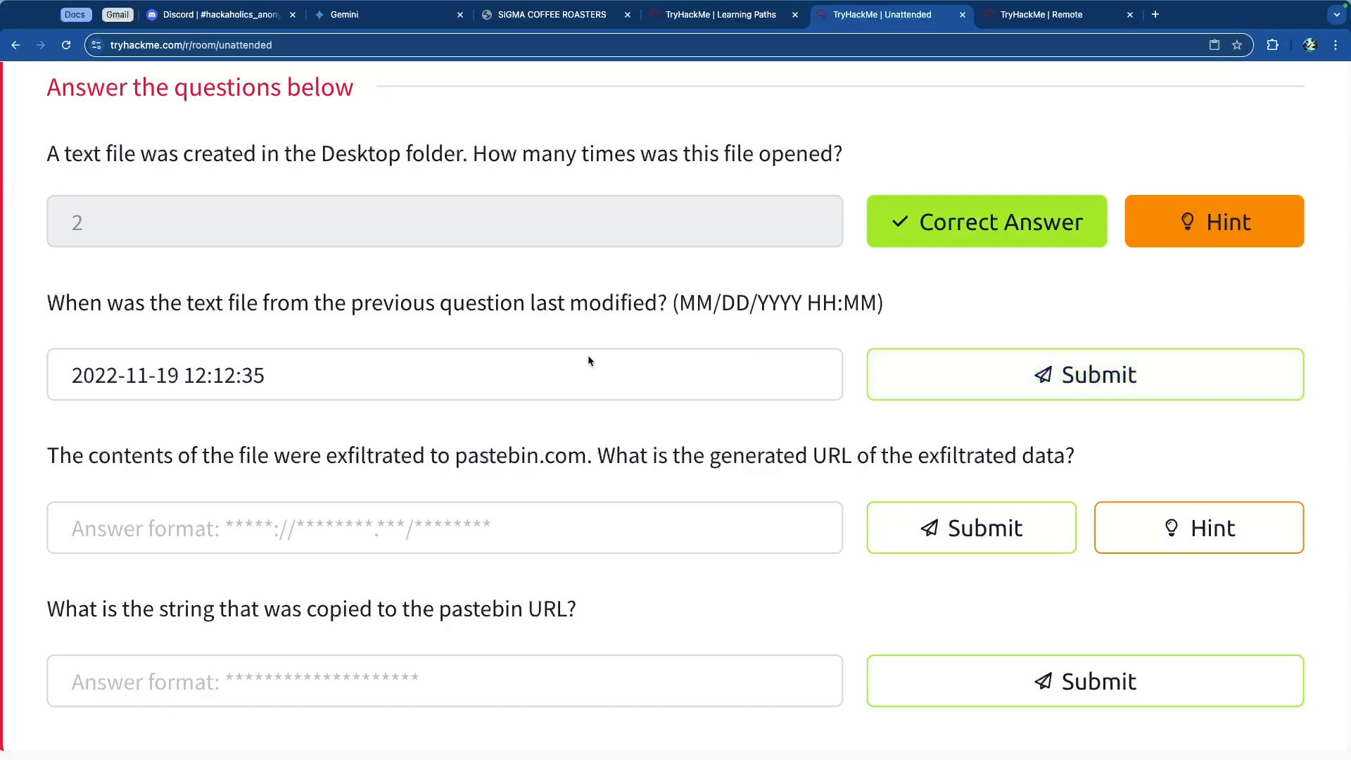
left_click(989, 371)
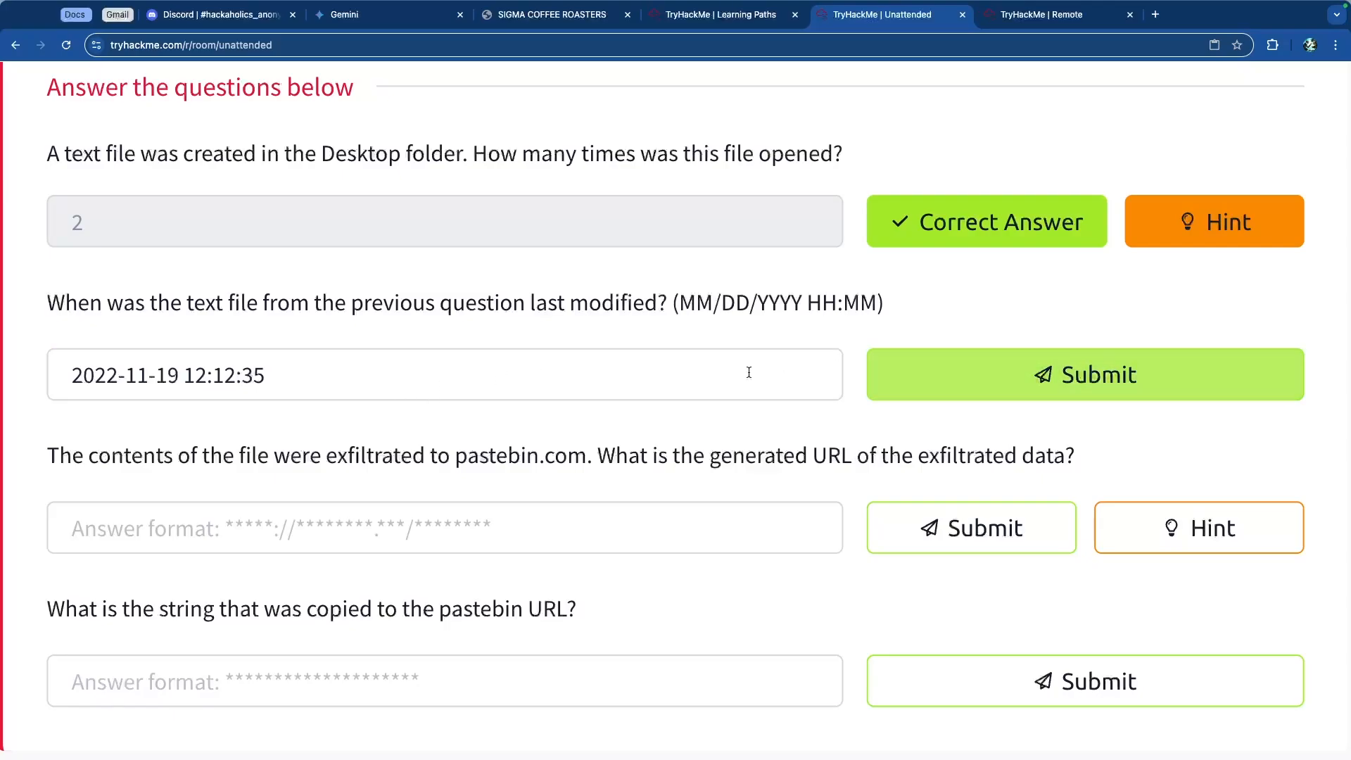
left_click(479, 376)
key("ctrl+Tab")
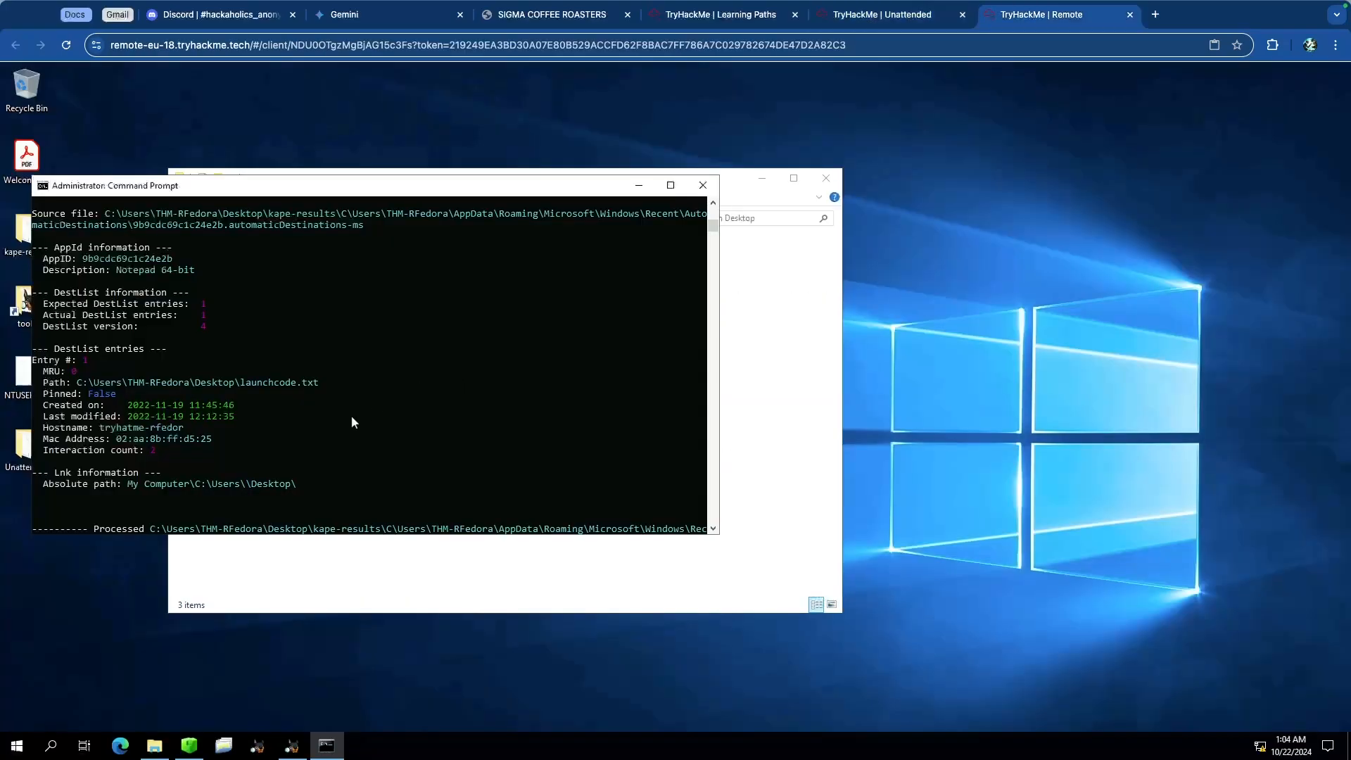
key("ctrl+shift+Tab")
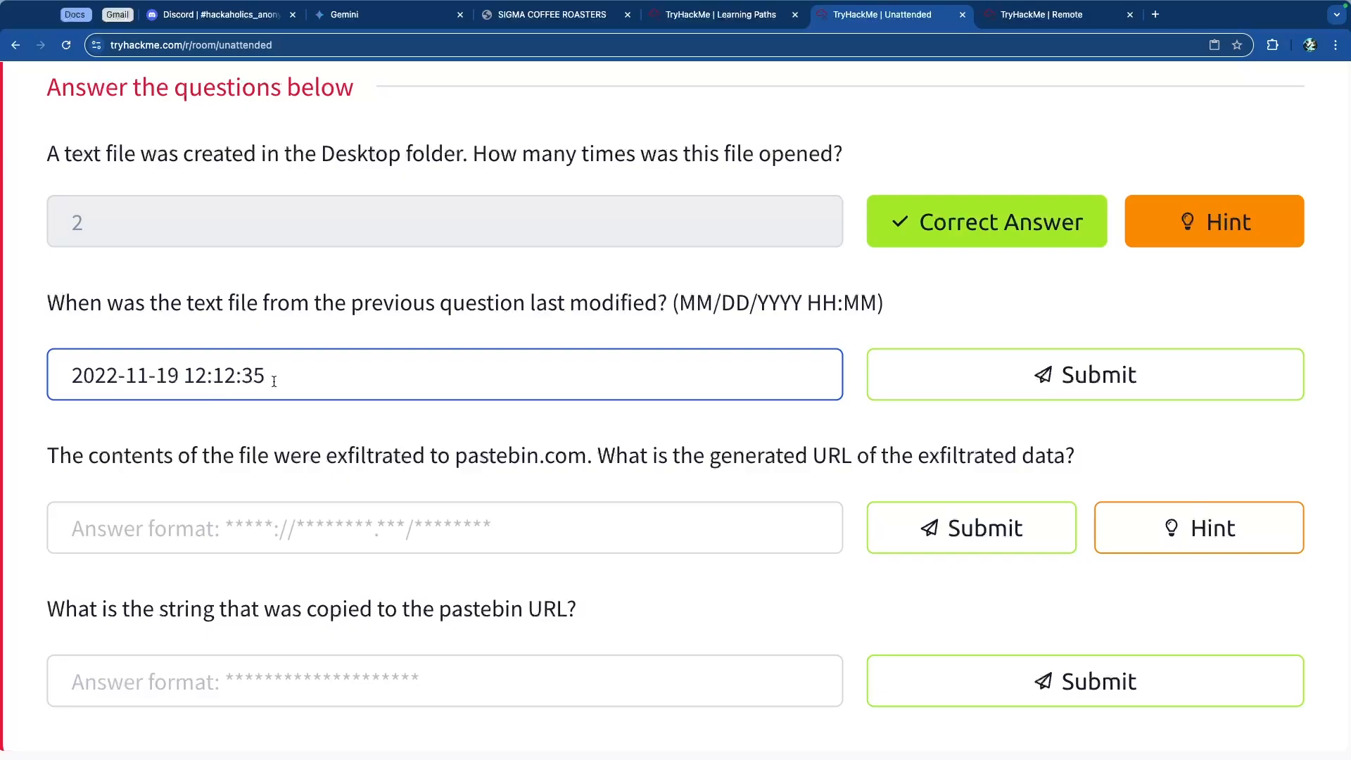
Step: Reformat the last-modified answer as 11/19/2022 12:12 and submit it
key("BackSpace")
key("BackSpace")
key("BackSpace")
left_click_drag(804, 305, 678, 306)
left_click(667, 312)
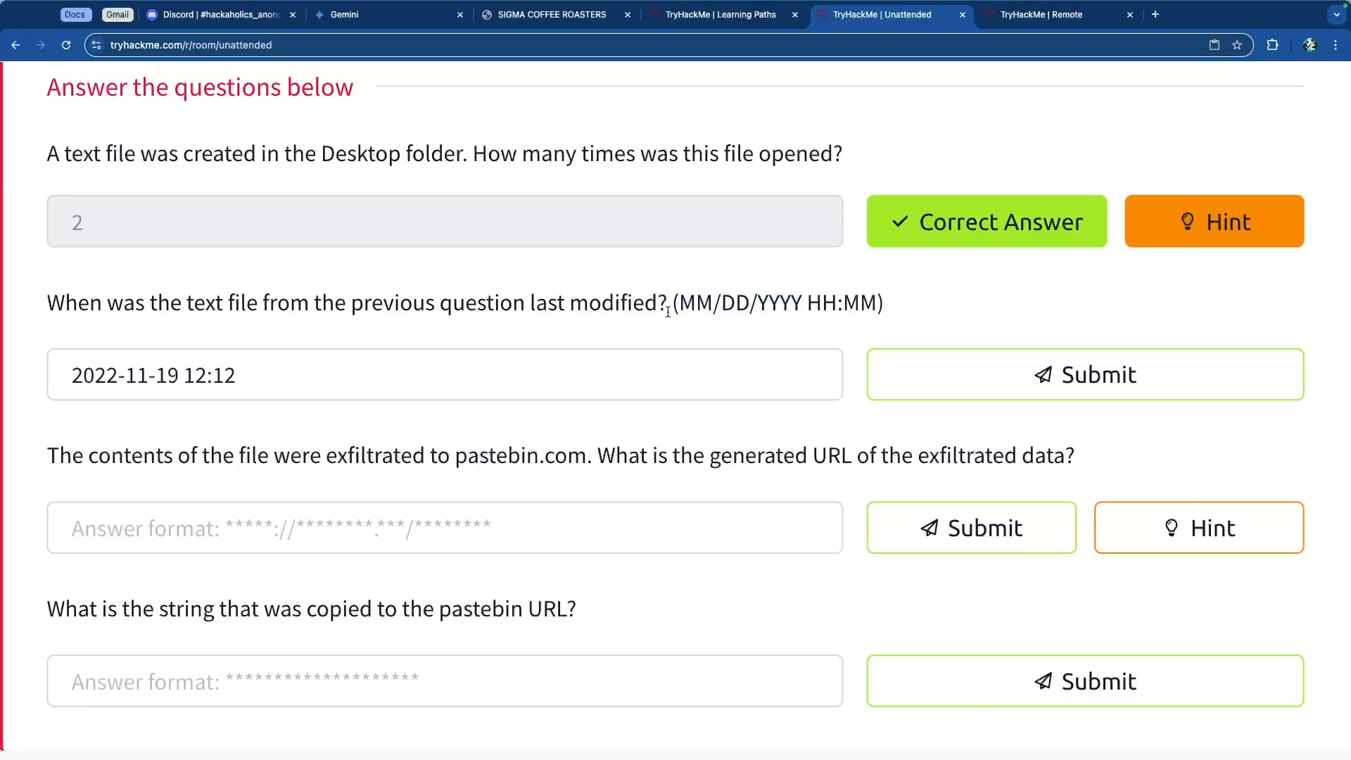
left_click_drag(177, 378, 13, 376)
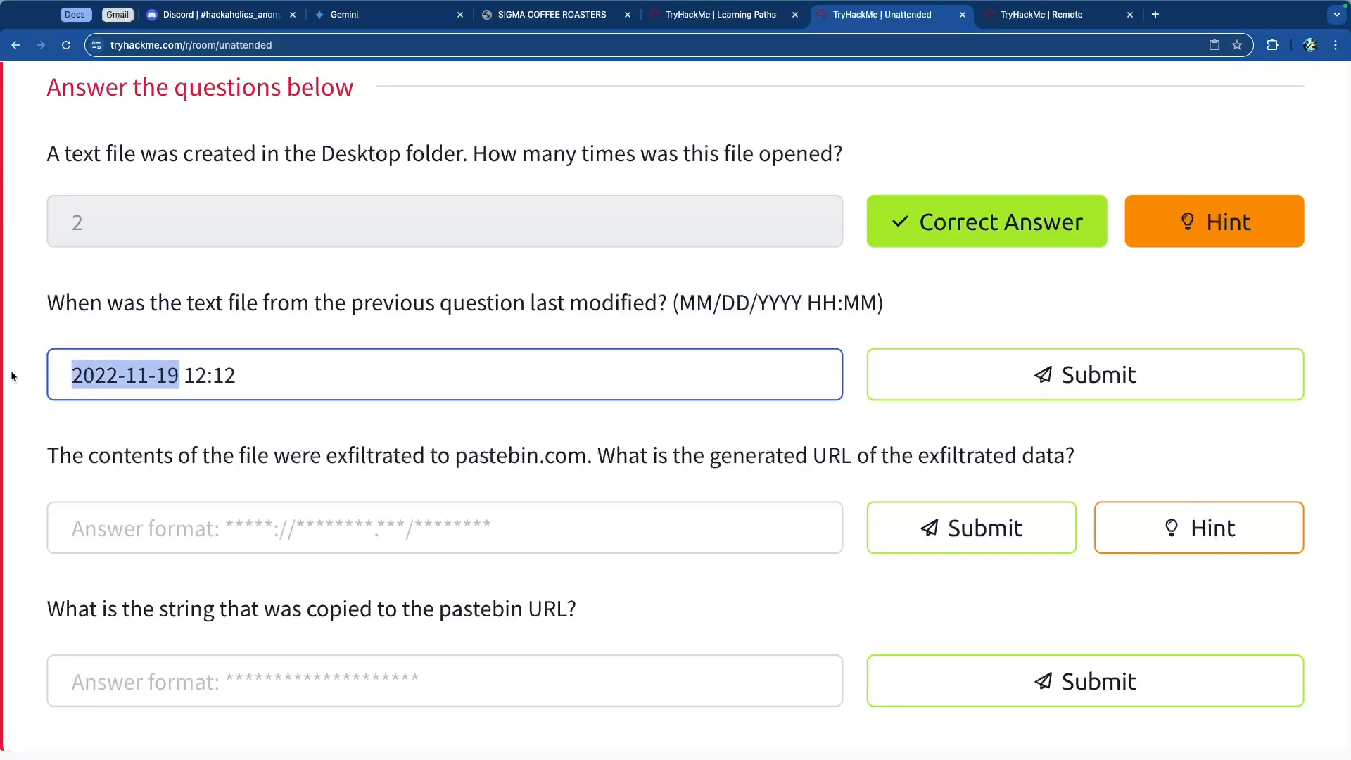
type("11")
key("BackSpace")
type("1/")
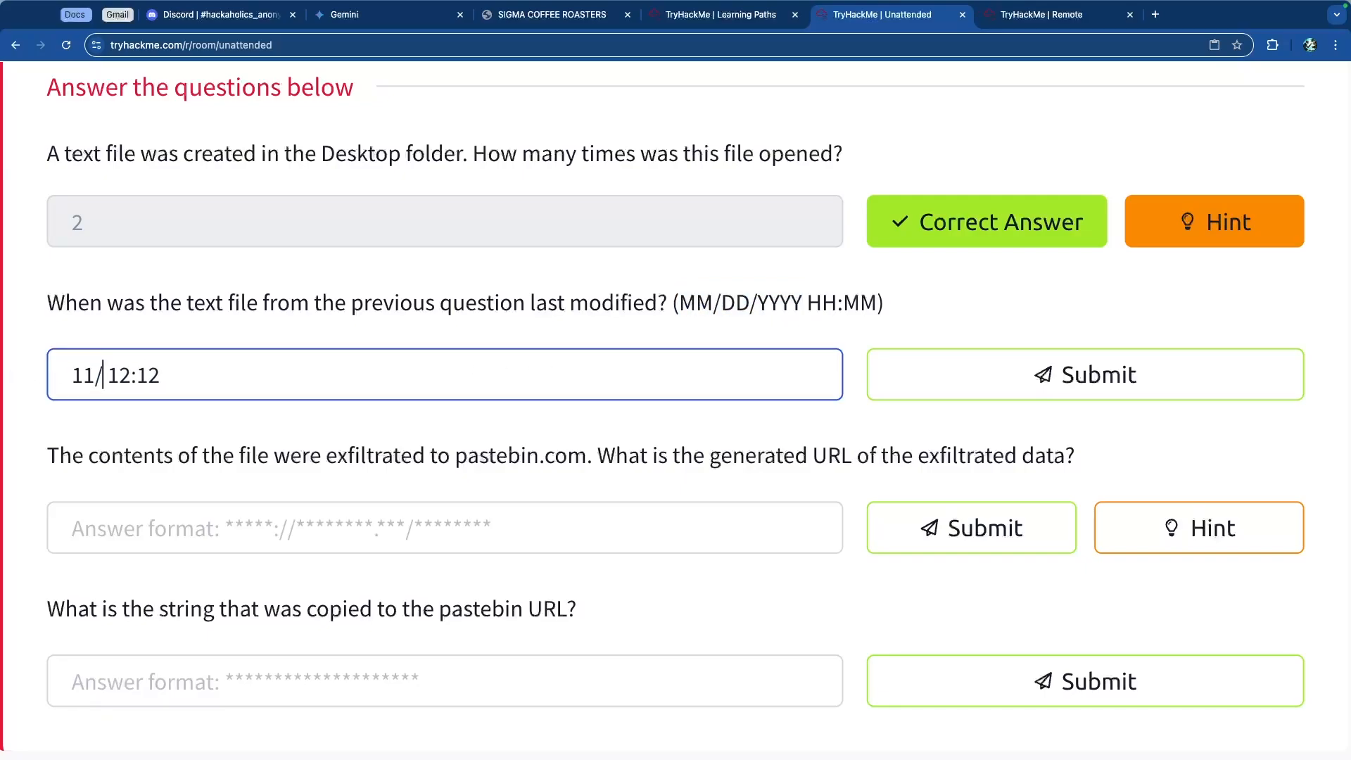
type("19/2022")
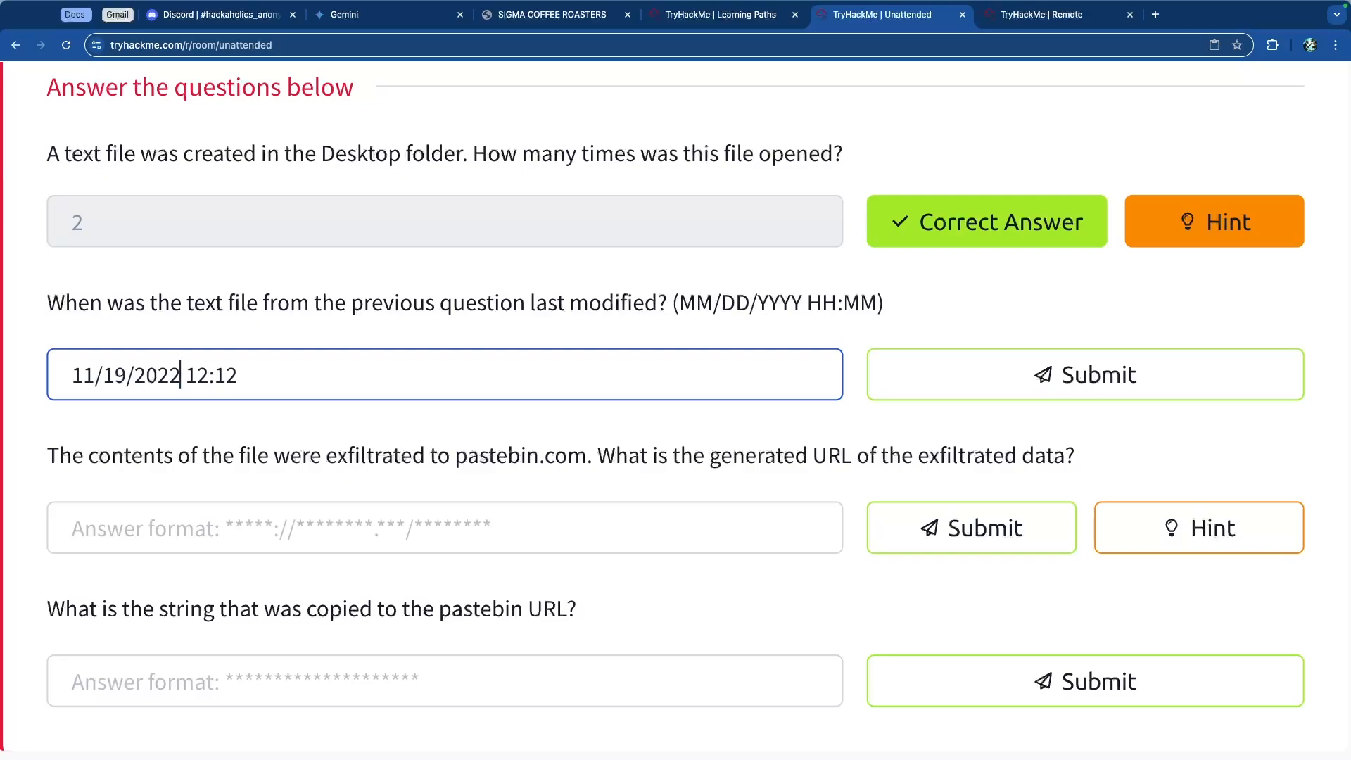
key("Return")
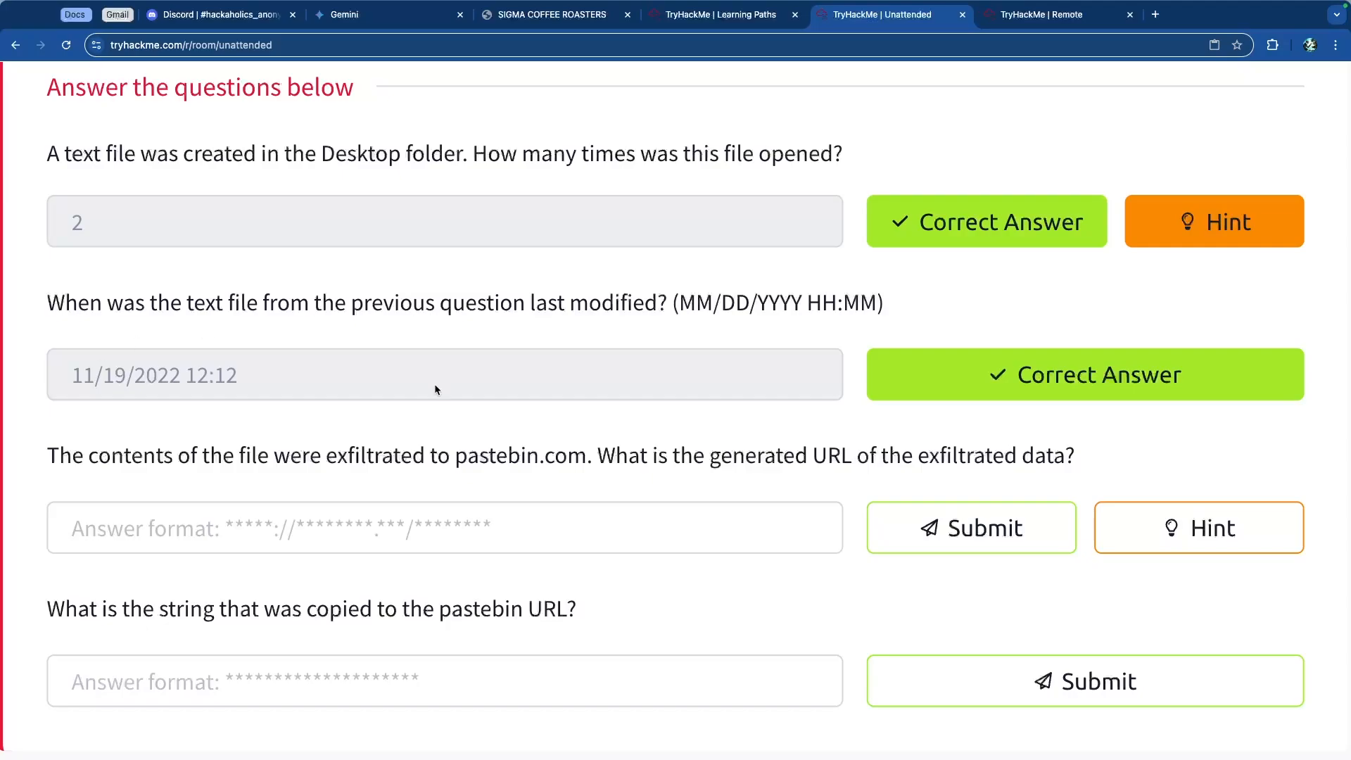
Step: Open the hint for the pastebin URL question and read it
scroll(590, 454, "down", 5)
left_click(594, 529)
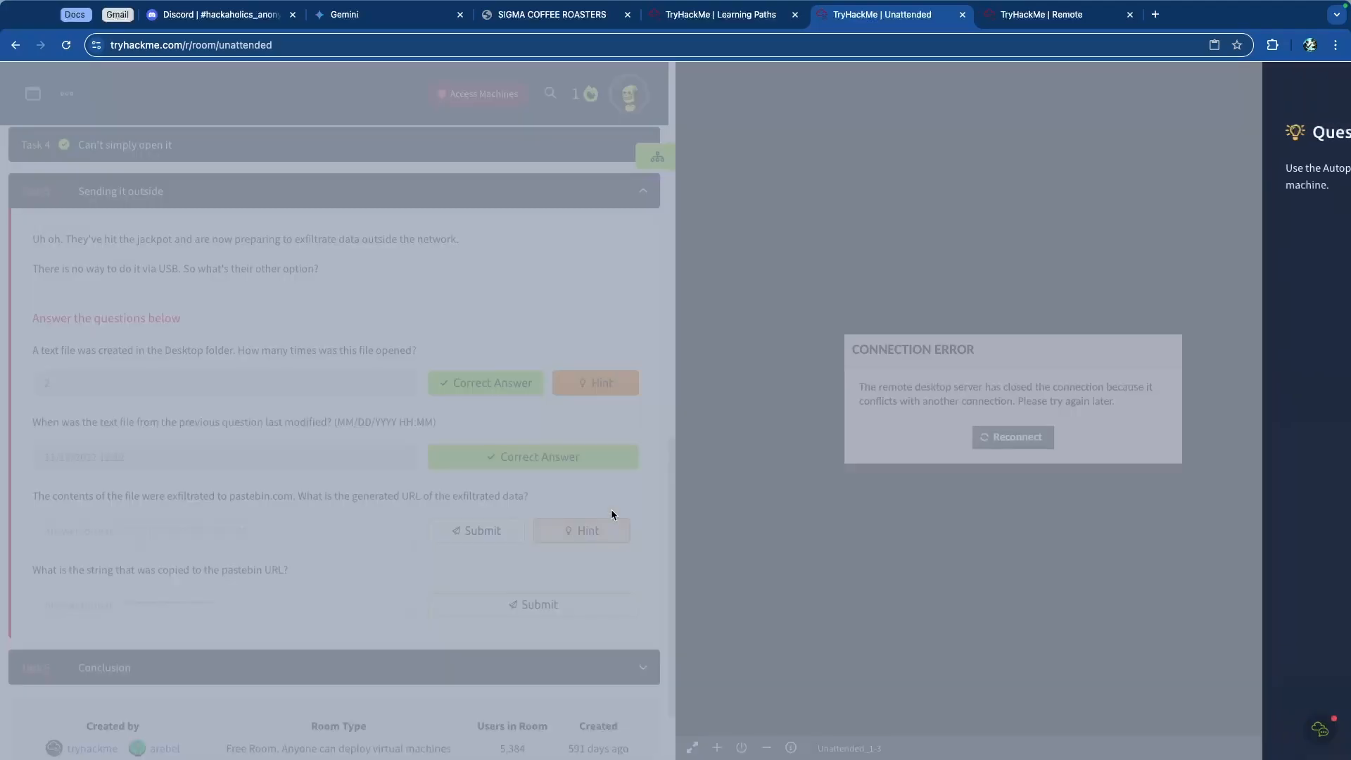
scroll(961, 211, "up", 5)
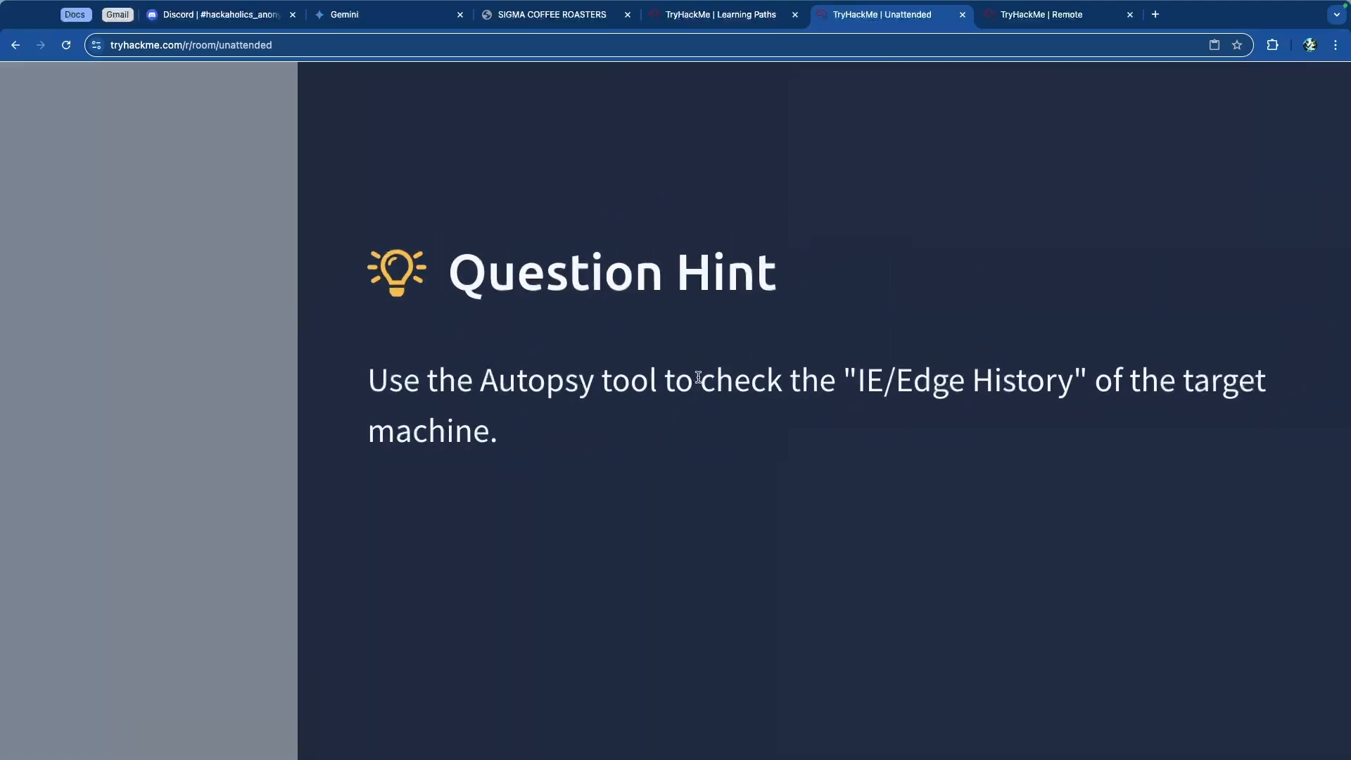
left_click_drag(699, 377, 1043, 386)
left_click(977, 385)
left_click_drag(840, 385, 1129, 386)
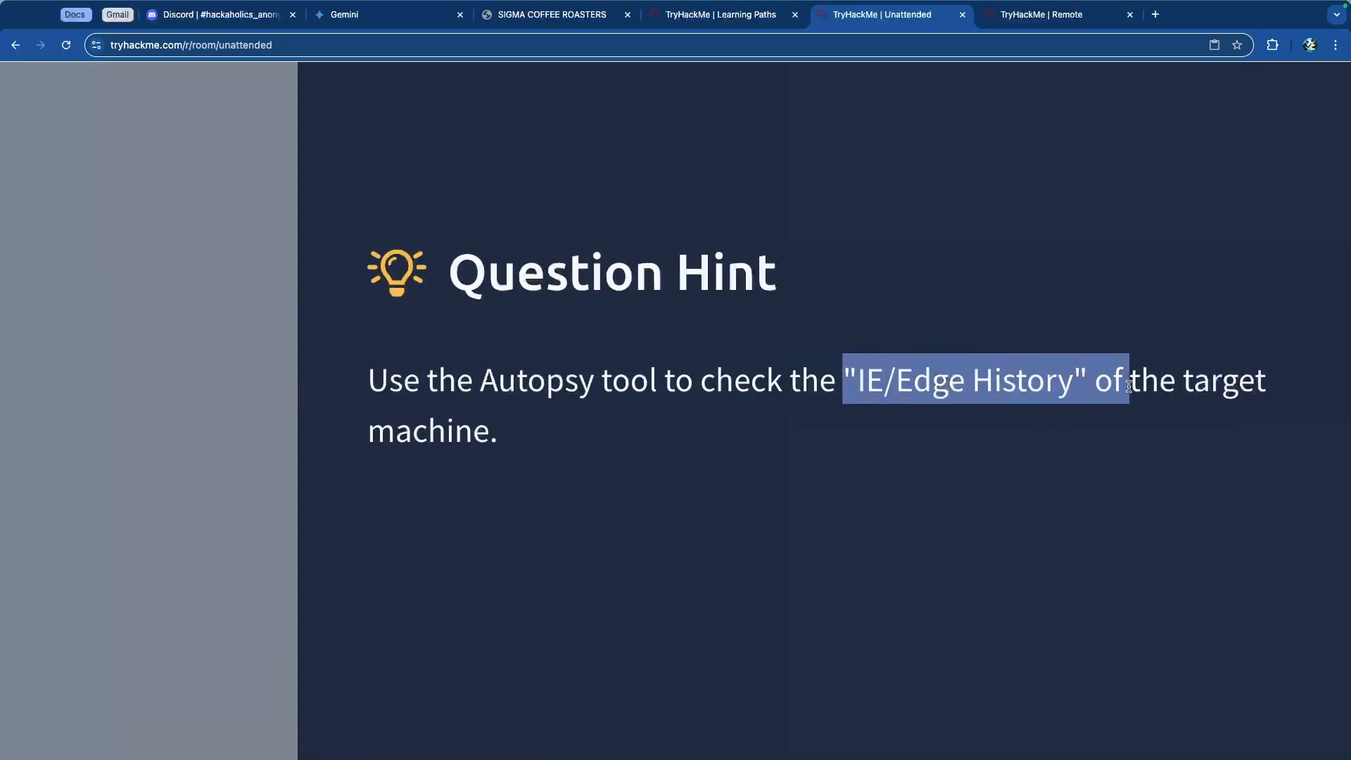
Step: Switch to Autopsy on the remote machine and open the Web History data artifacts
left_click(993, 393)
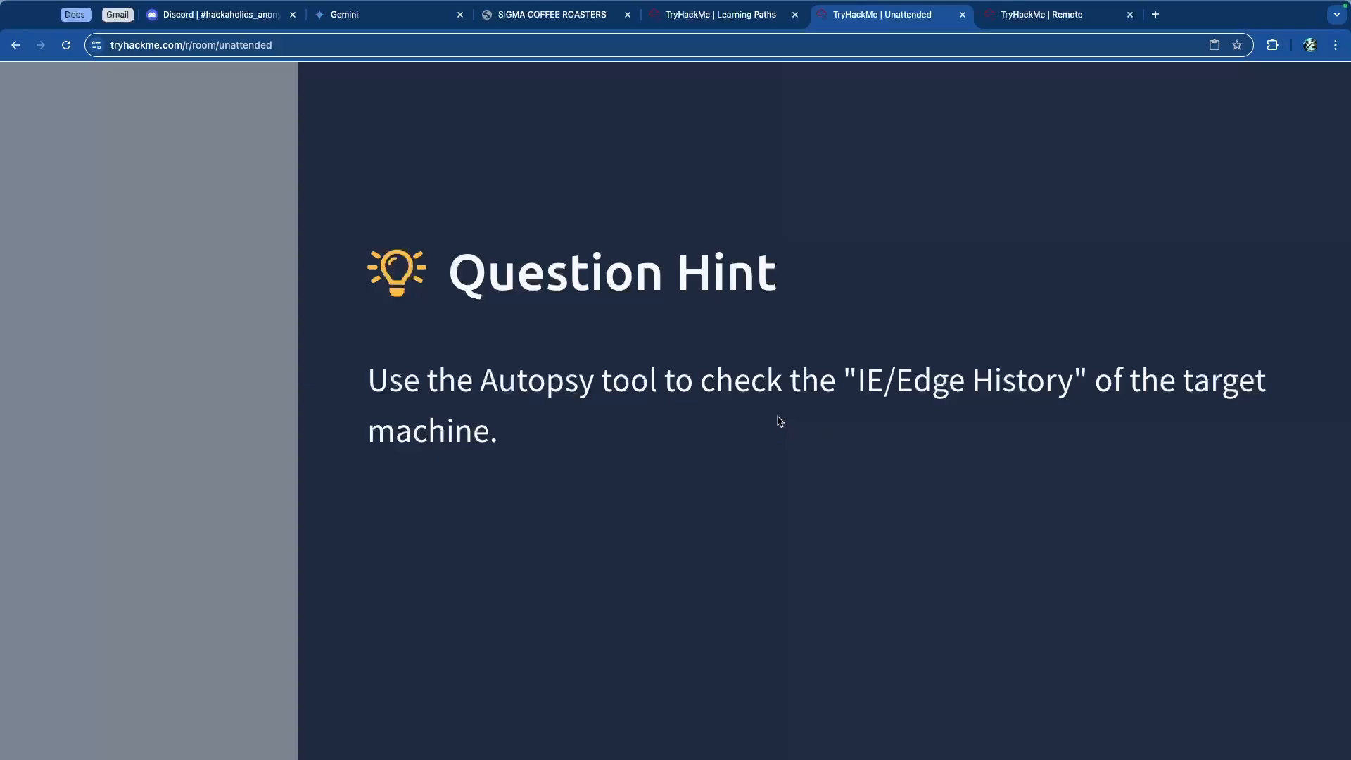
scroll(779, 421, "down", 5)
left_click(926, 133)
left_click(1034, 14)
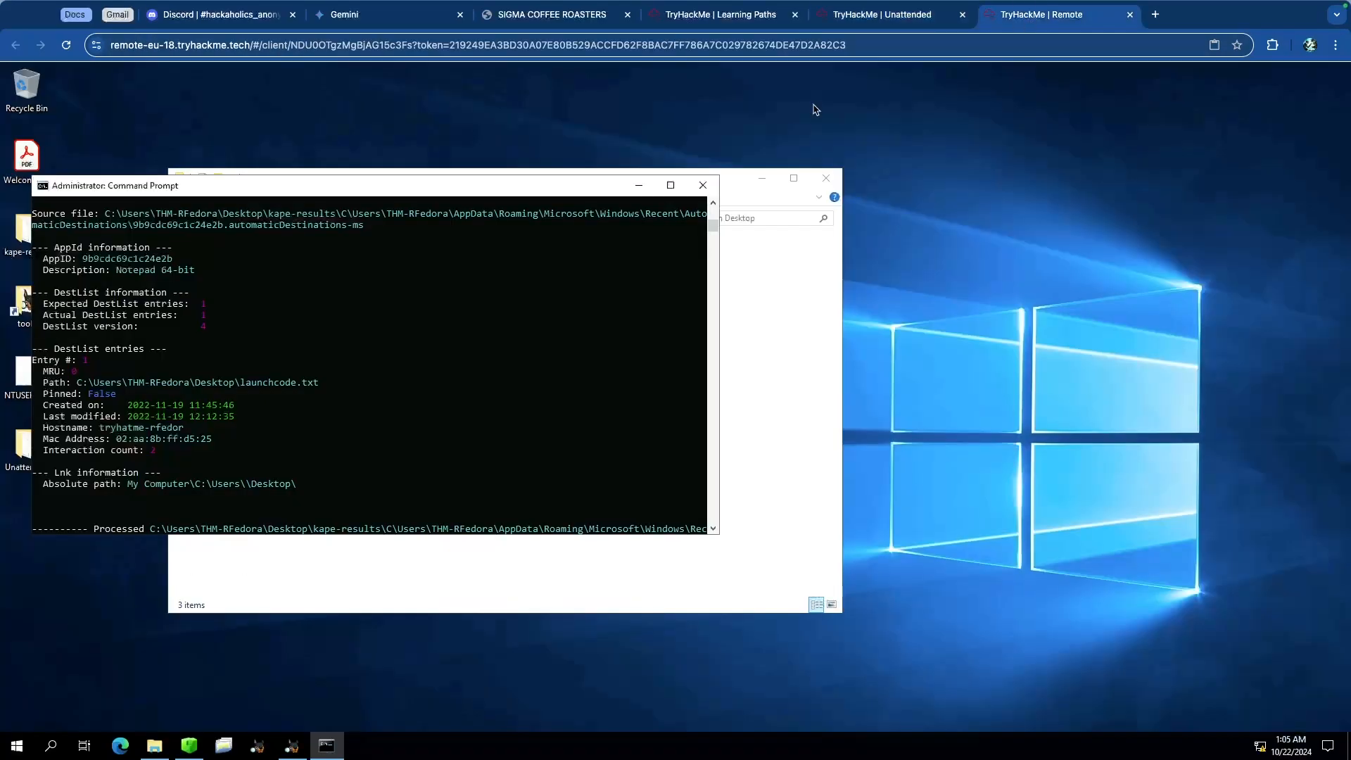
left_click(292, 745)
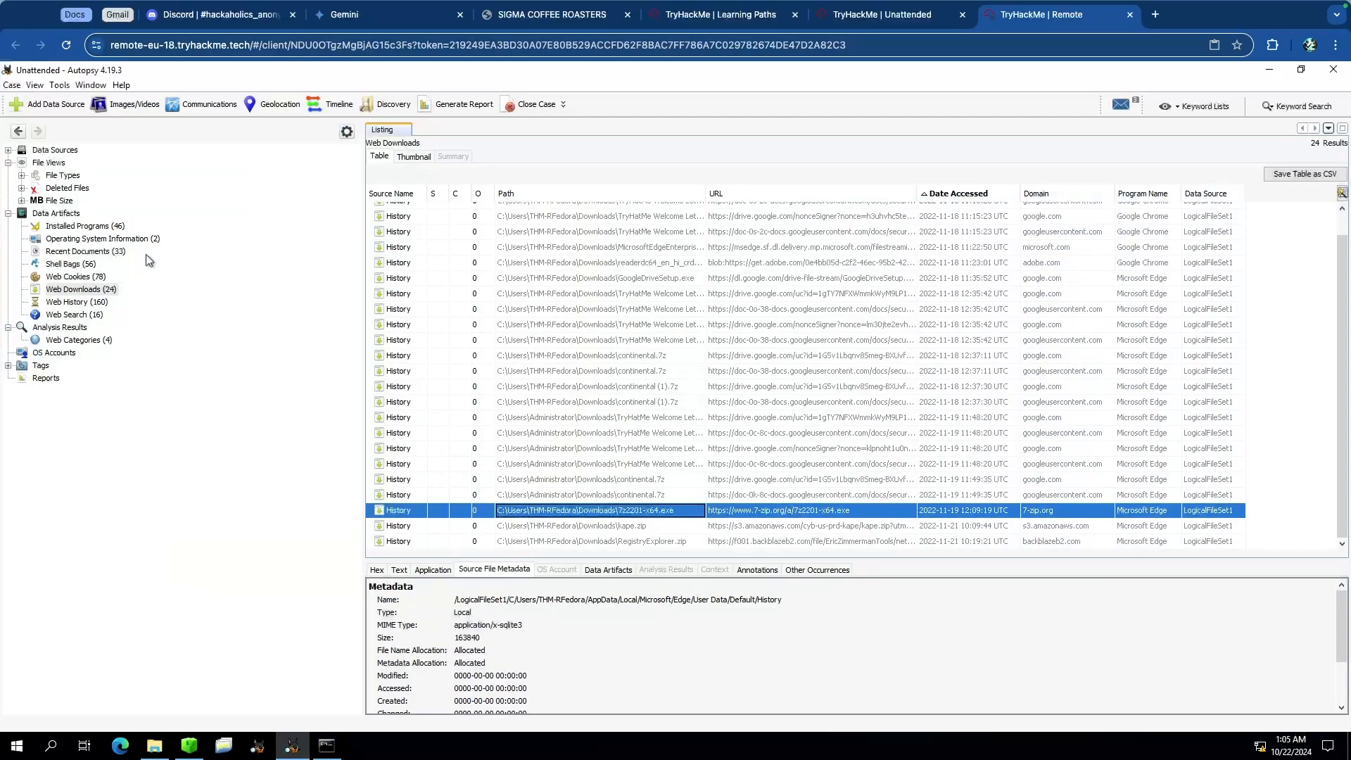
left_click(162, 304)
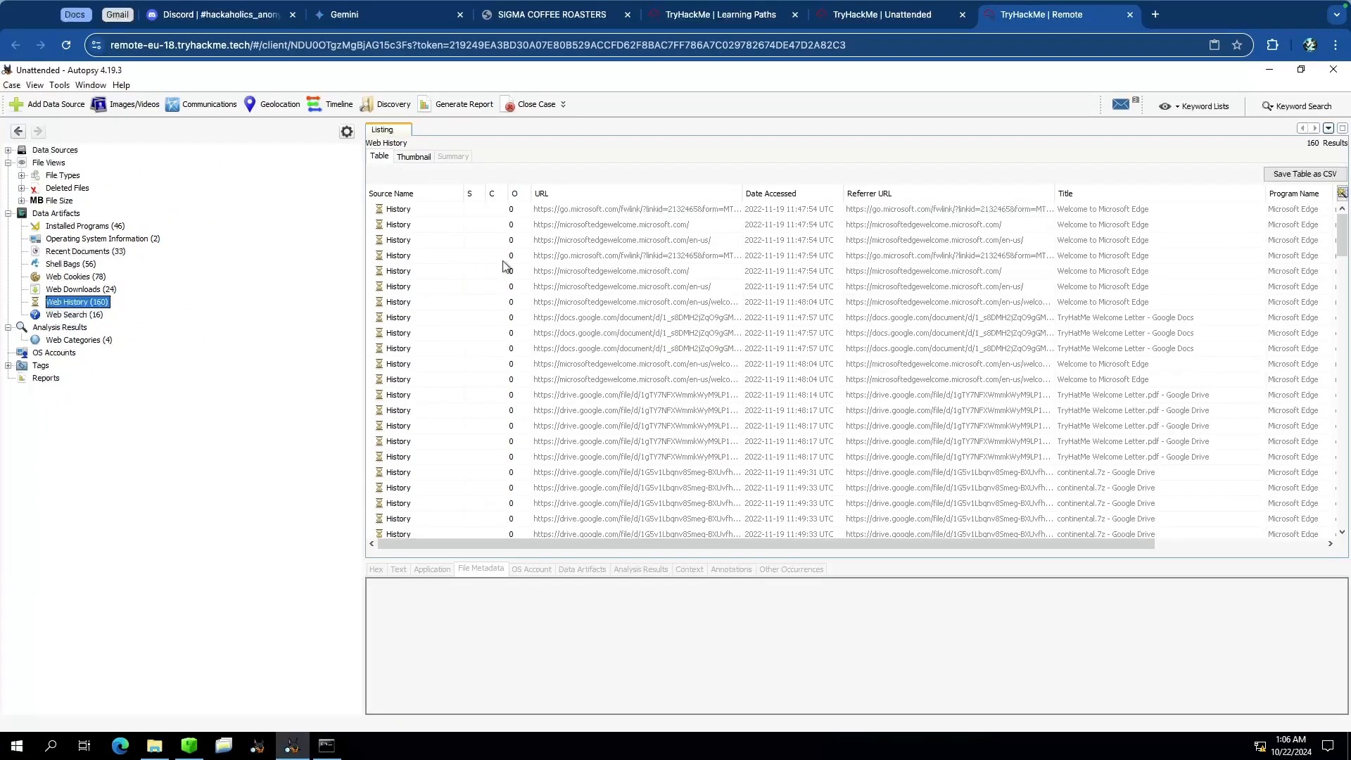
Step: Sort the web history by Date Accessed and scroll through the entries to find the pastebin visits
left_click(504, 259)
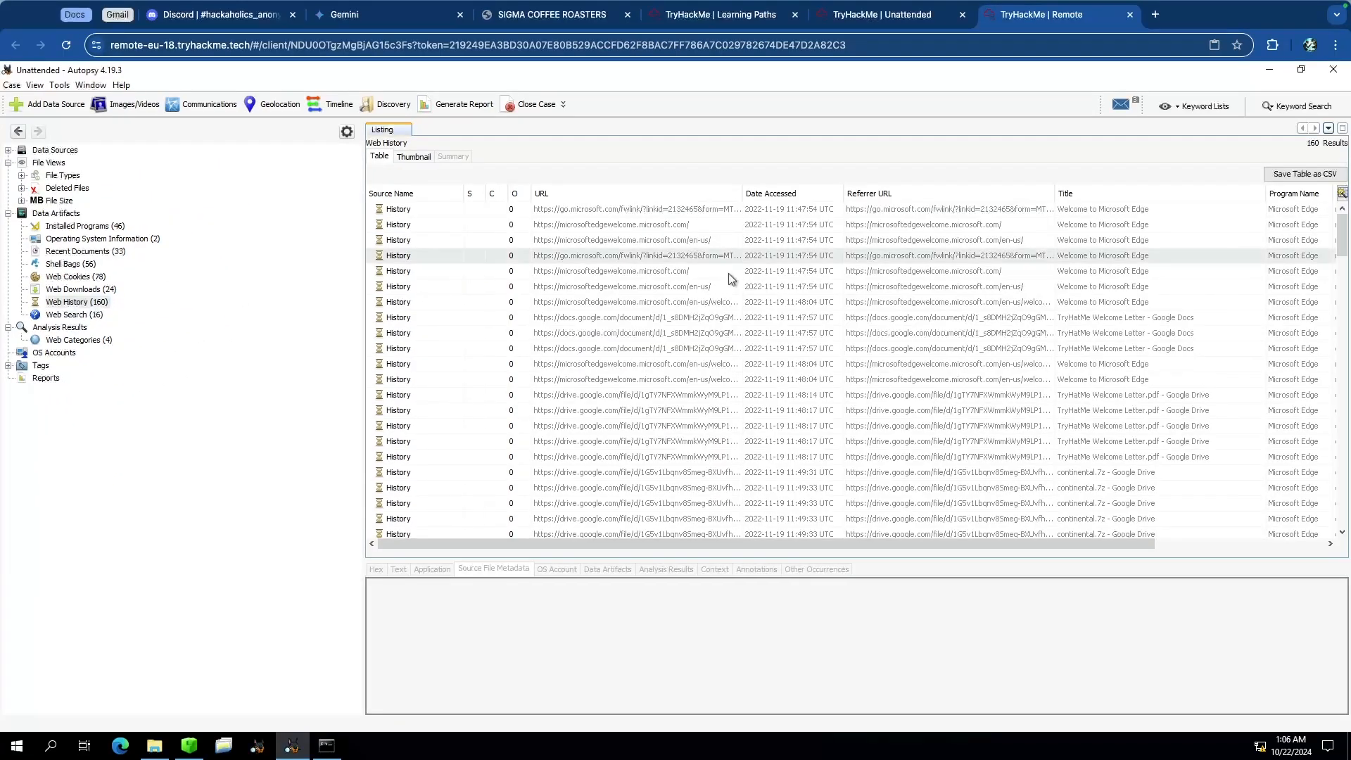
left_click(781, 195)
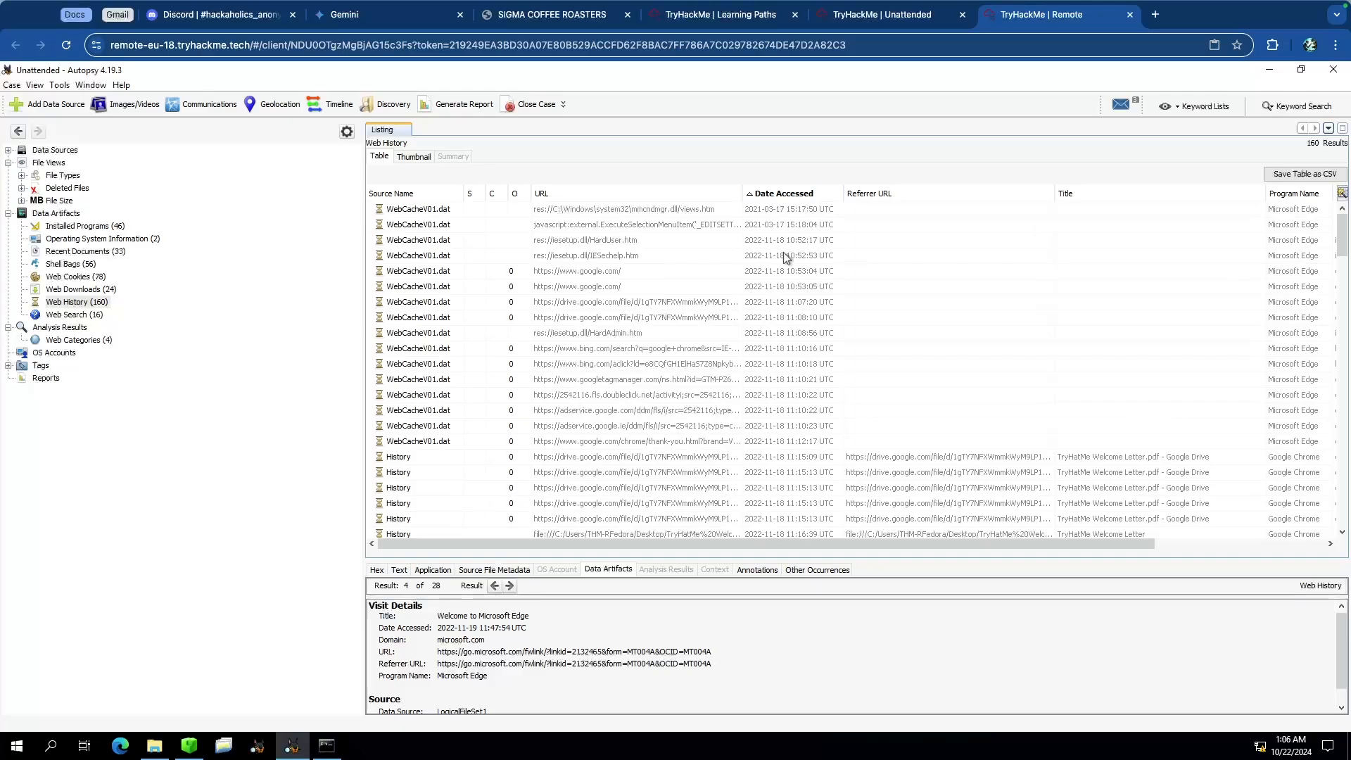
scroll(781, 335, "down", 2)
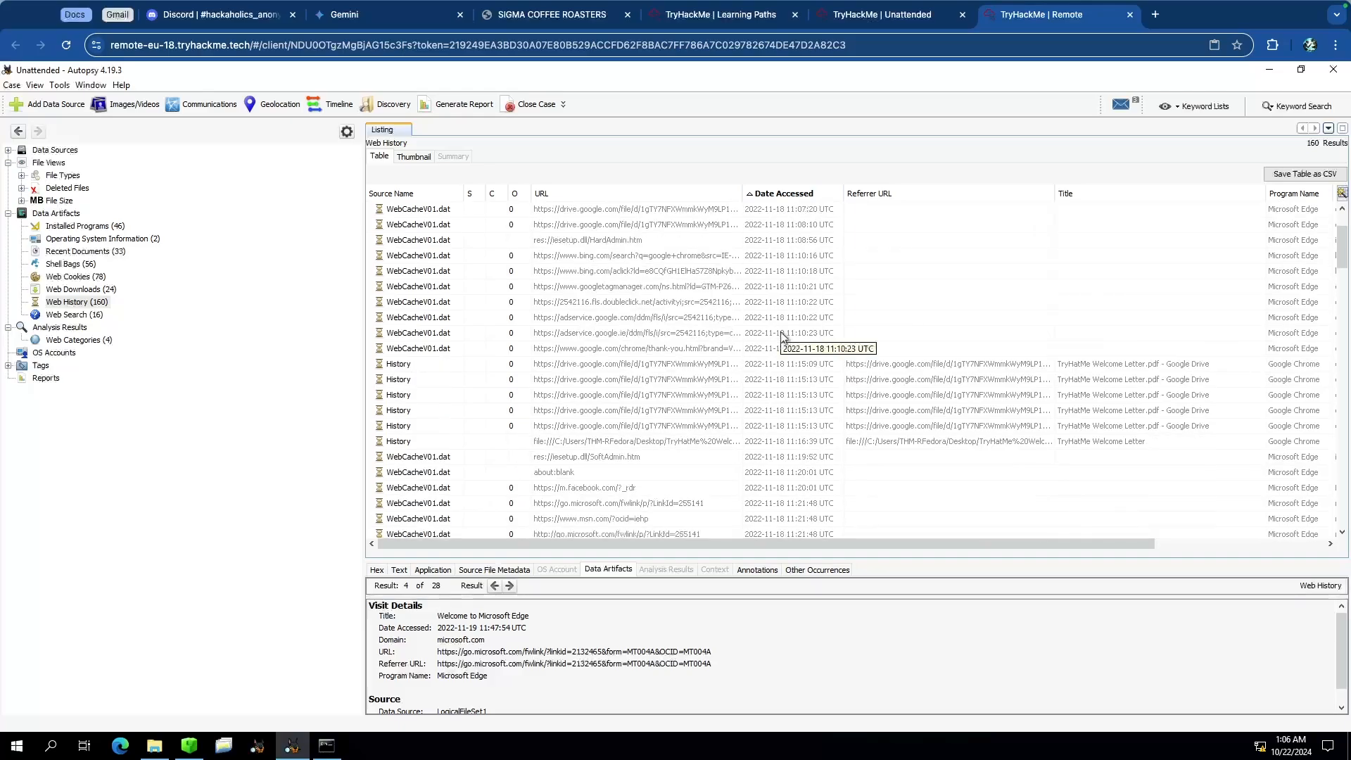
scroll(781, 335, "down", 8)
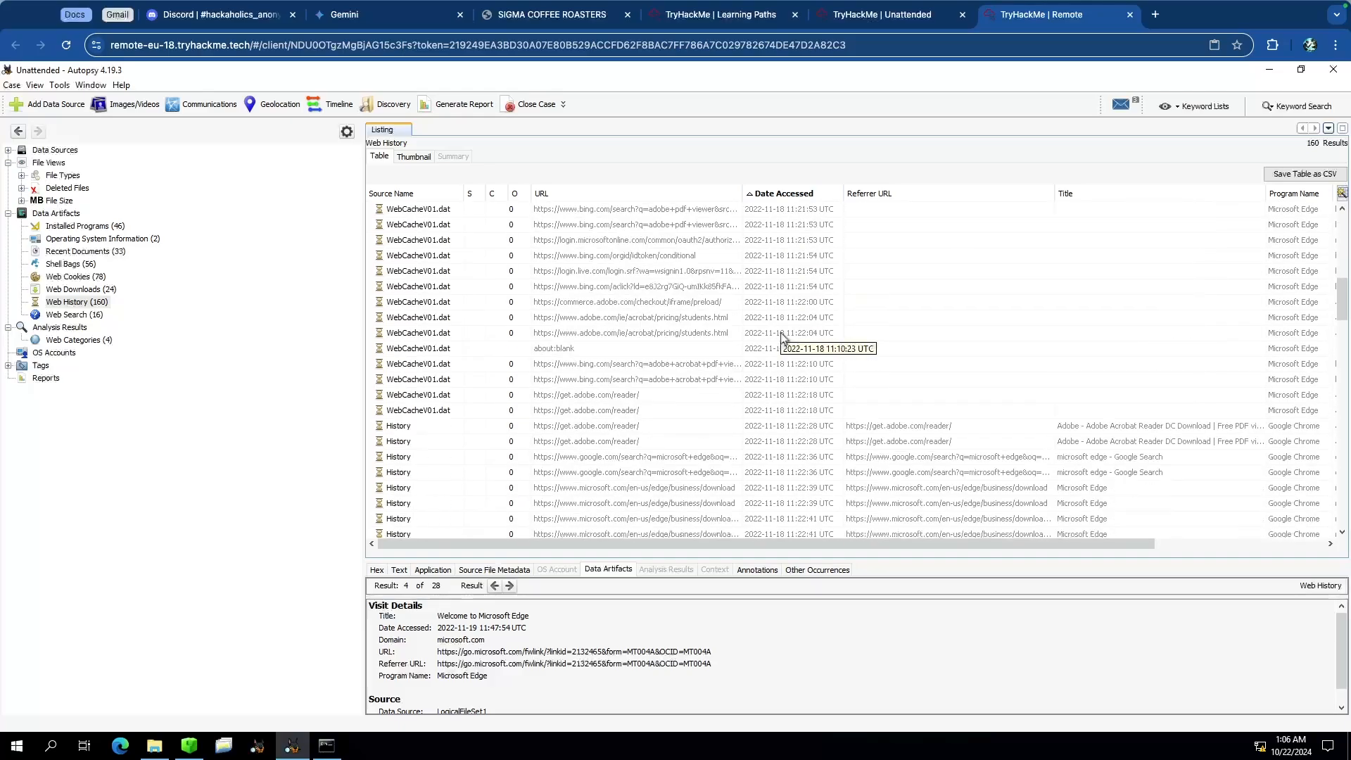
scroll(781, 335, "down", 8)
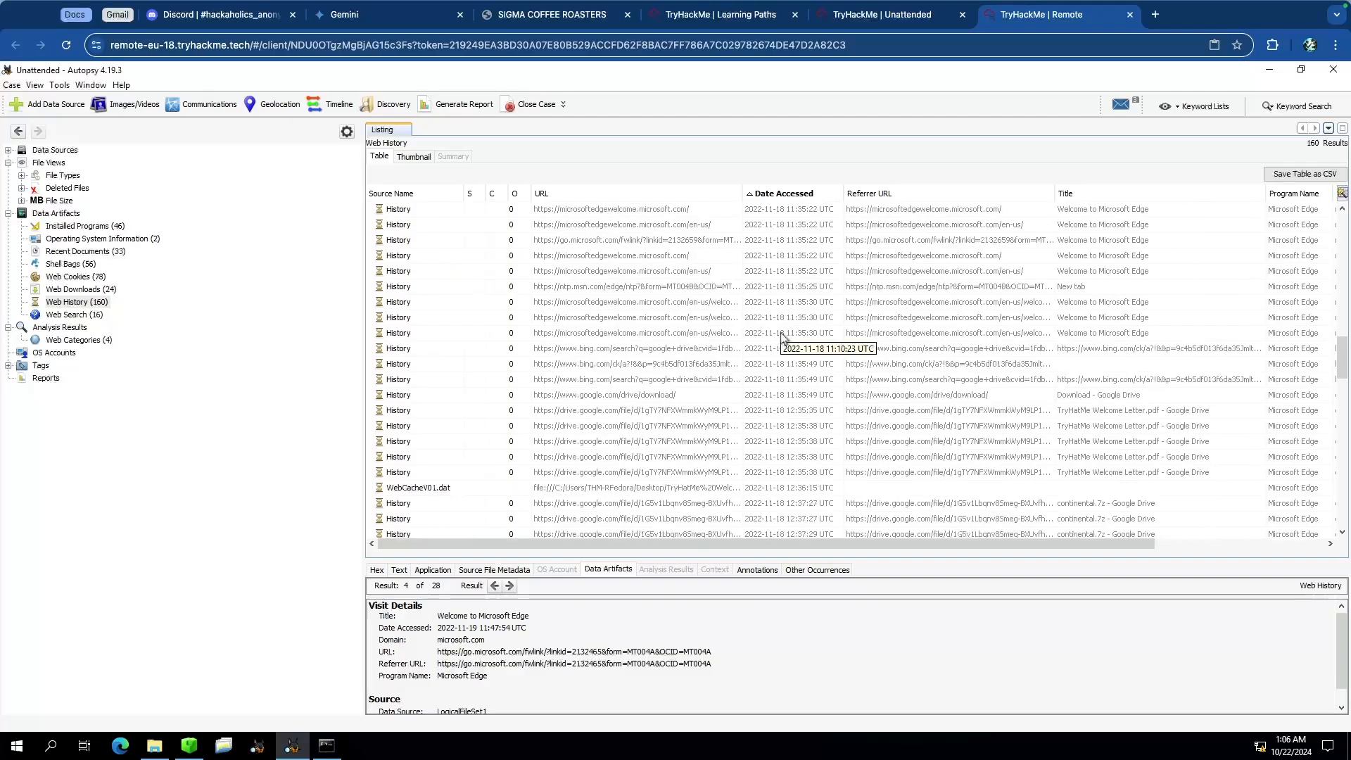
scroll(781, 336, "down", 8)
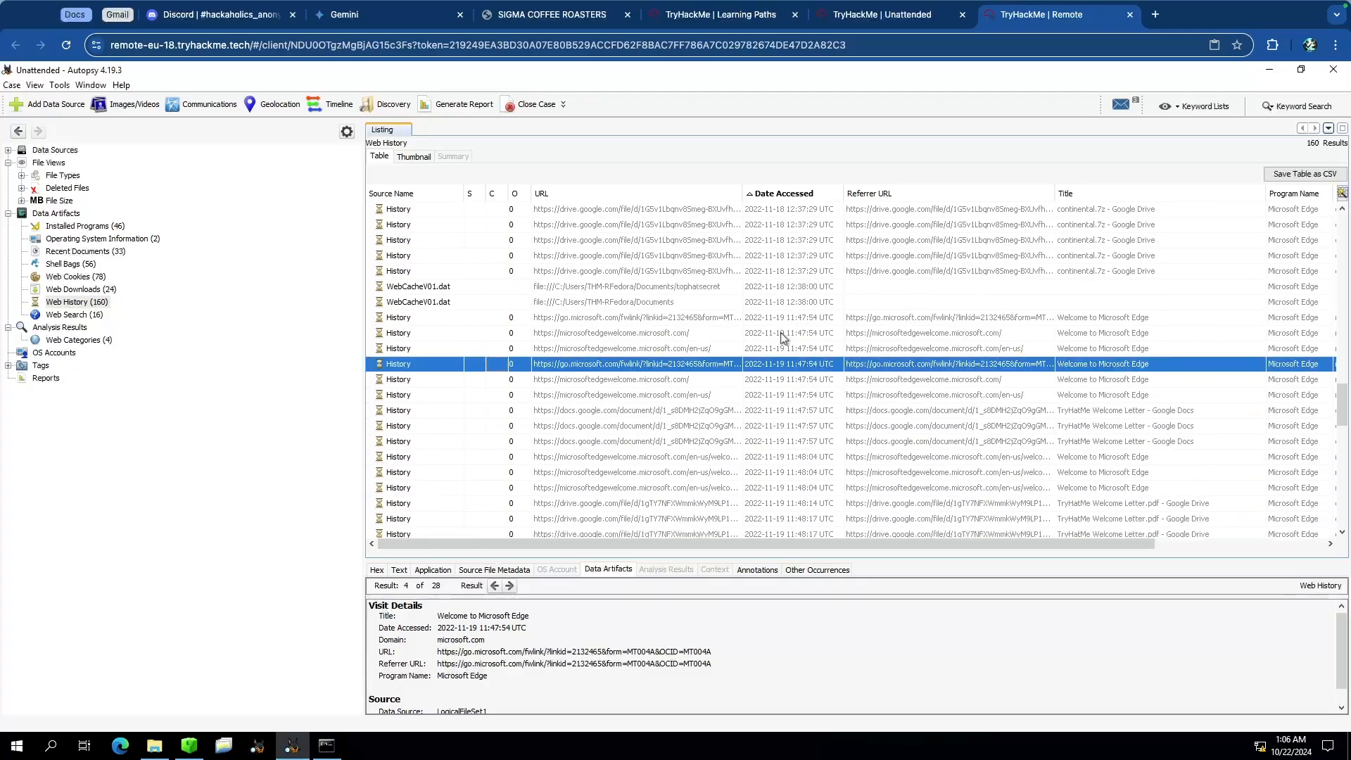
scroll(802, 384, "down", 5)
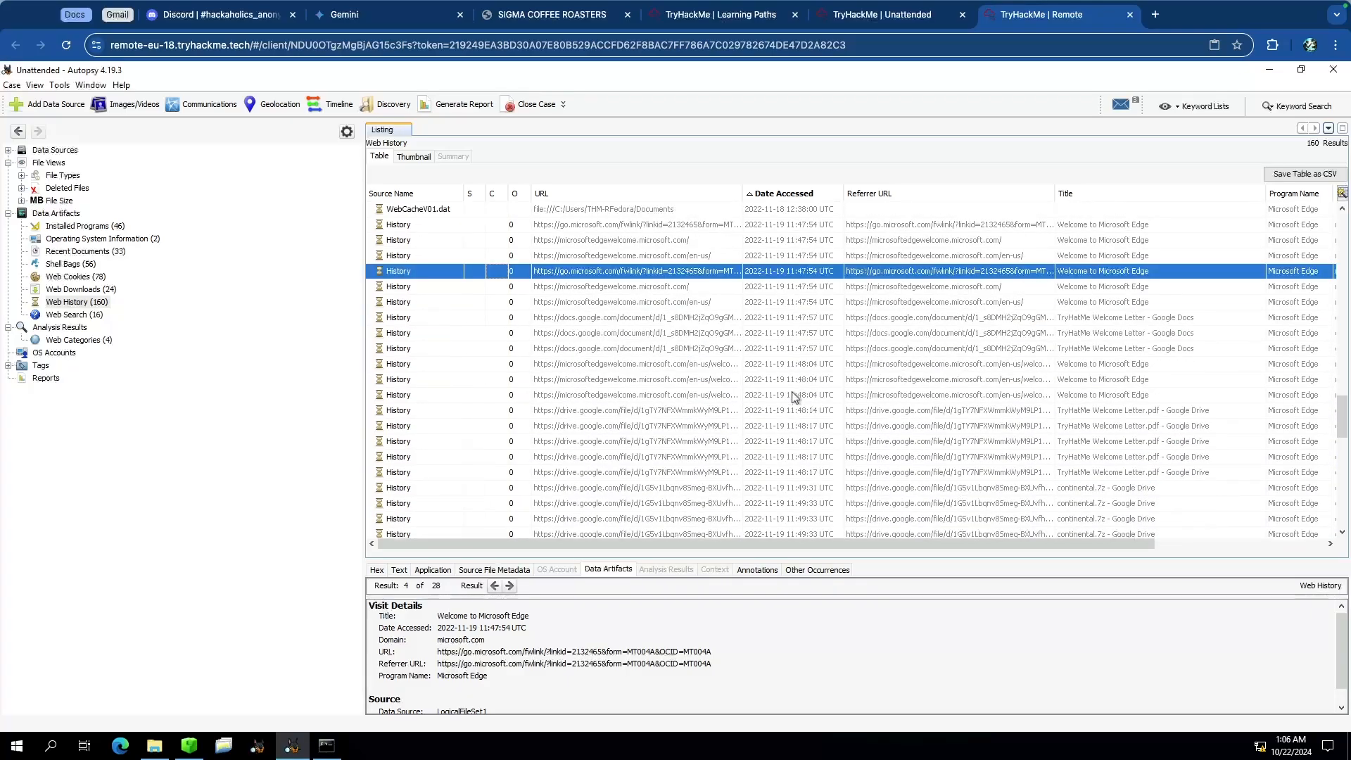
scroll(794, 392, "down", 3)
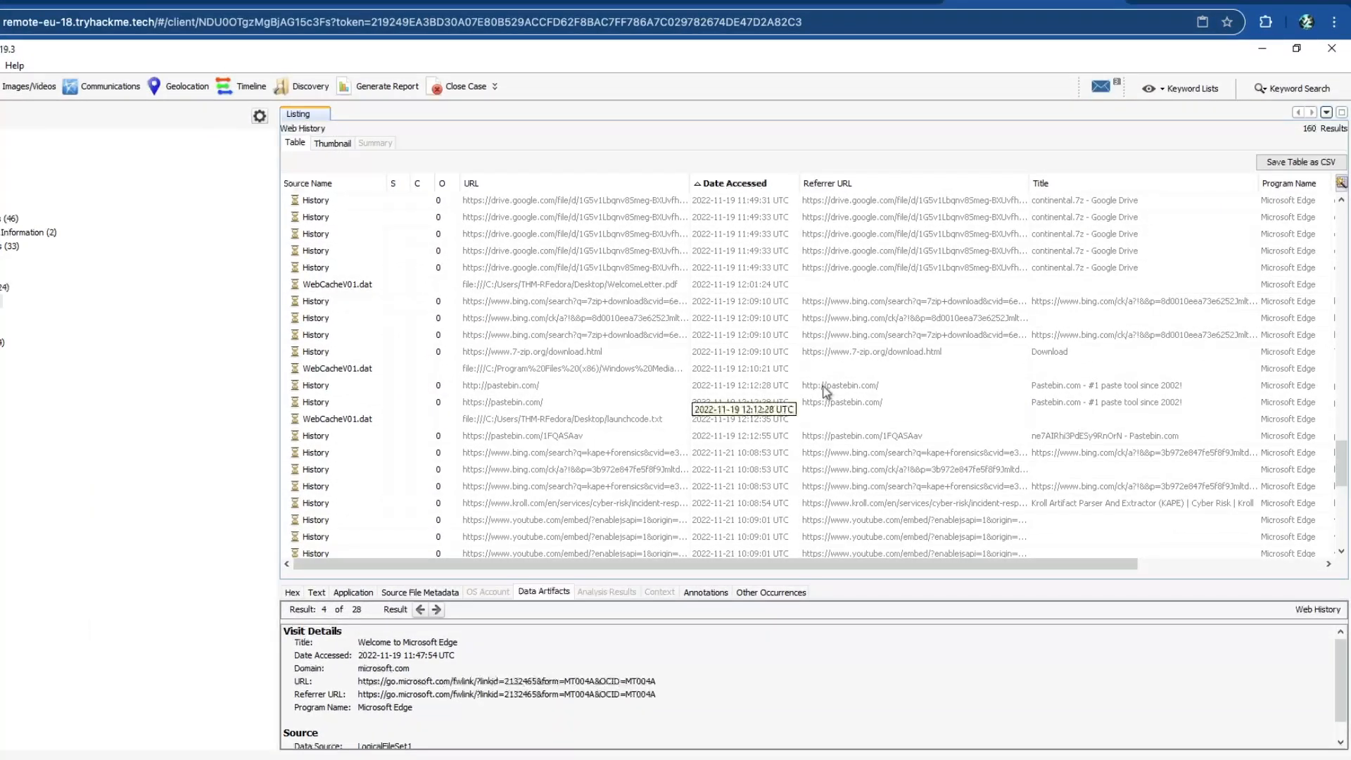
Step: Inspect the visit details of the pastebin.com history entries, opening one in a separate window
left_click(749, 385)
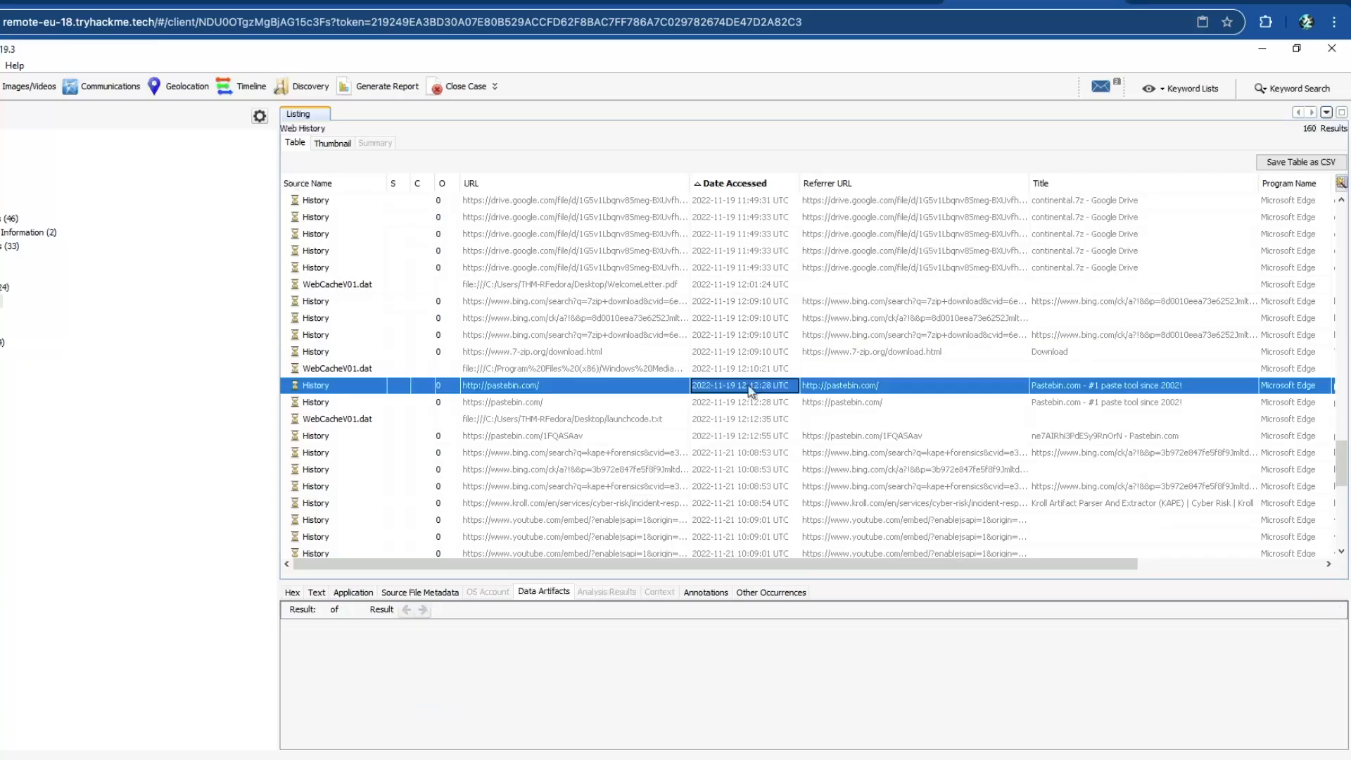
left_click(543, 591)
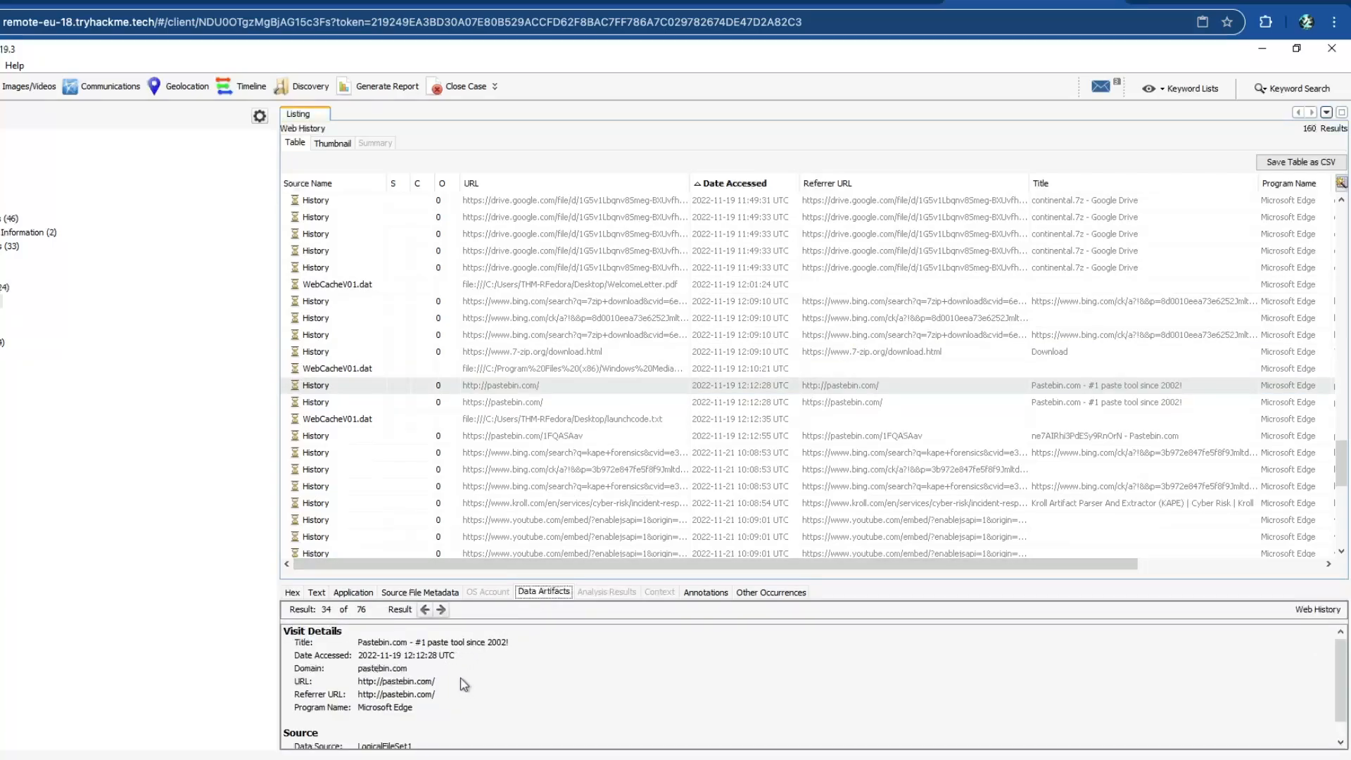
left_click(814, 405)
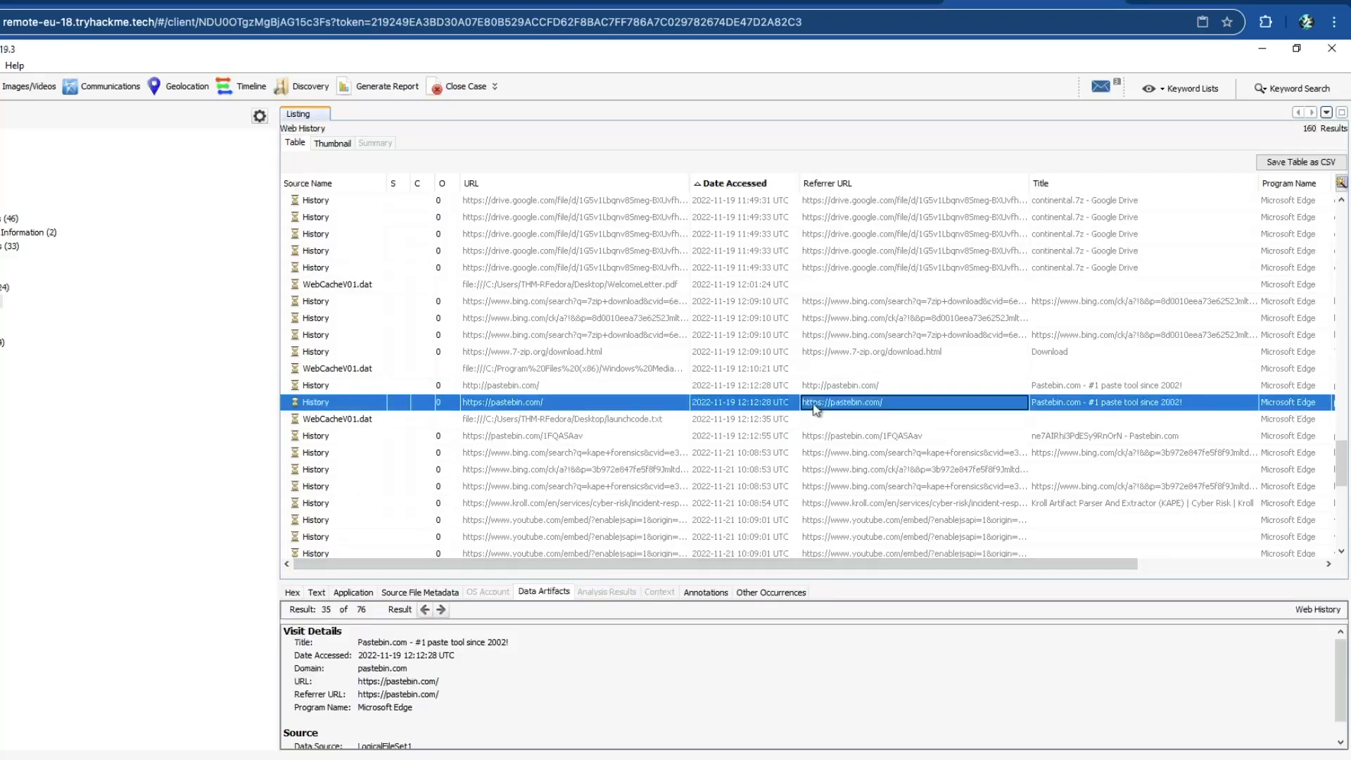
left_click_drag(680, 566, 482, 556)
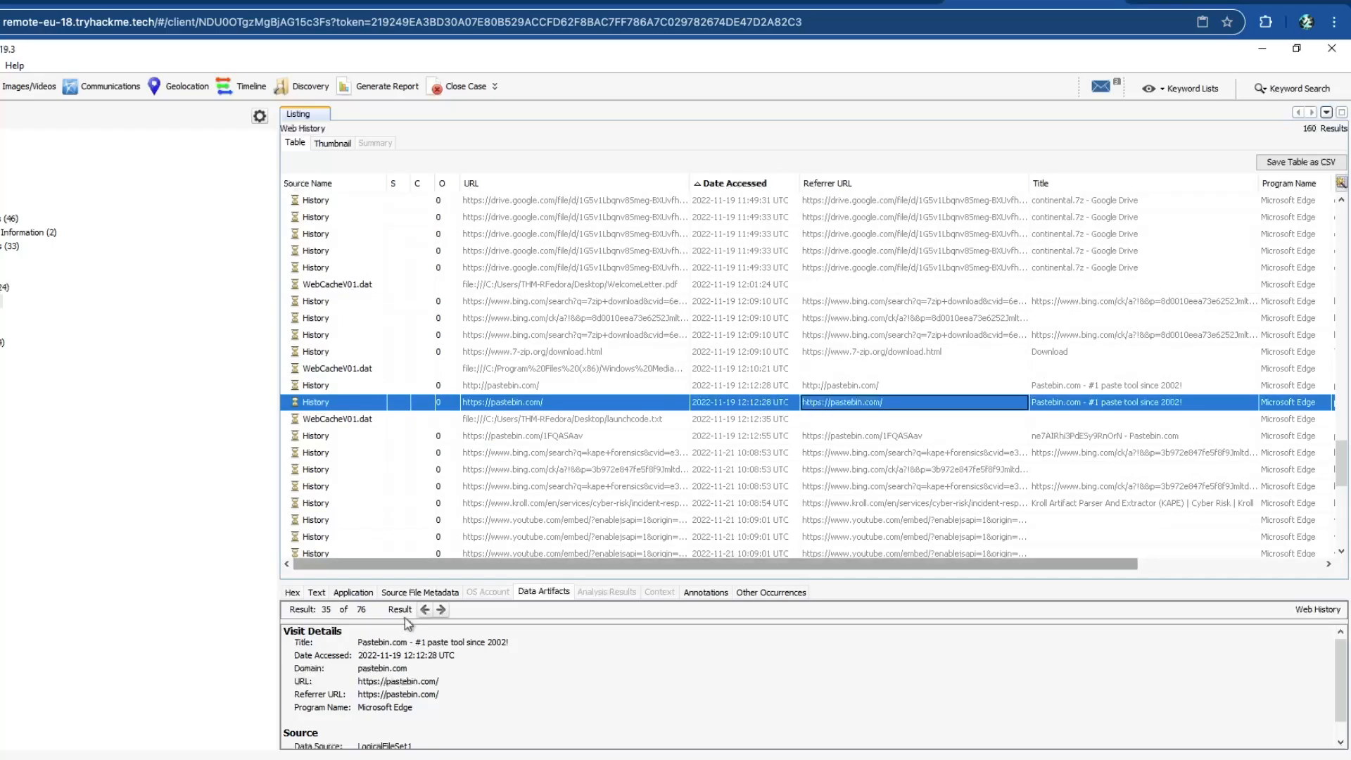
right_click(563, 388)
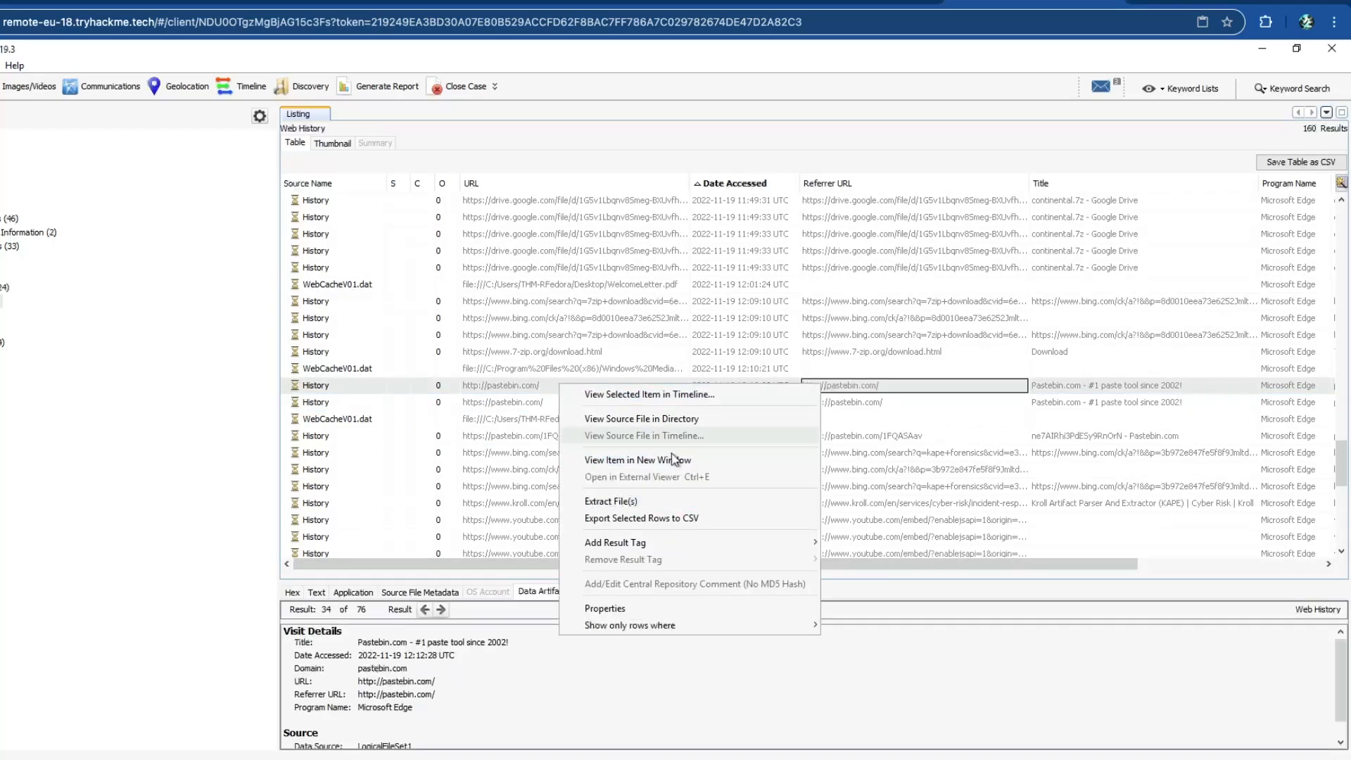
left_click(686, 461)
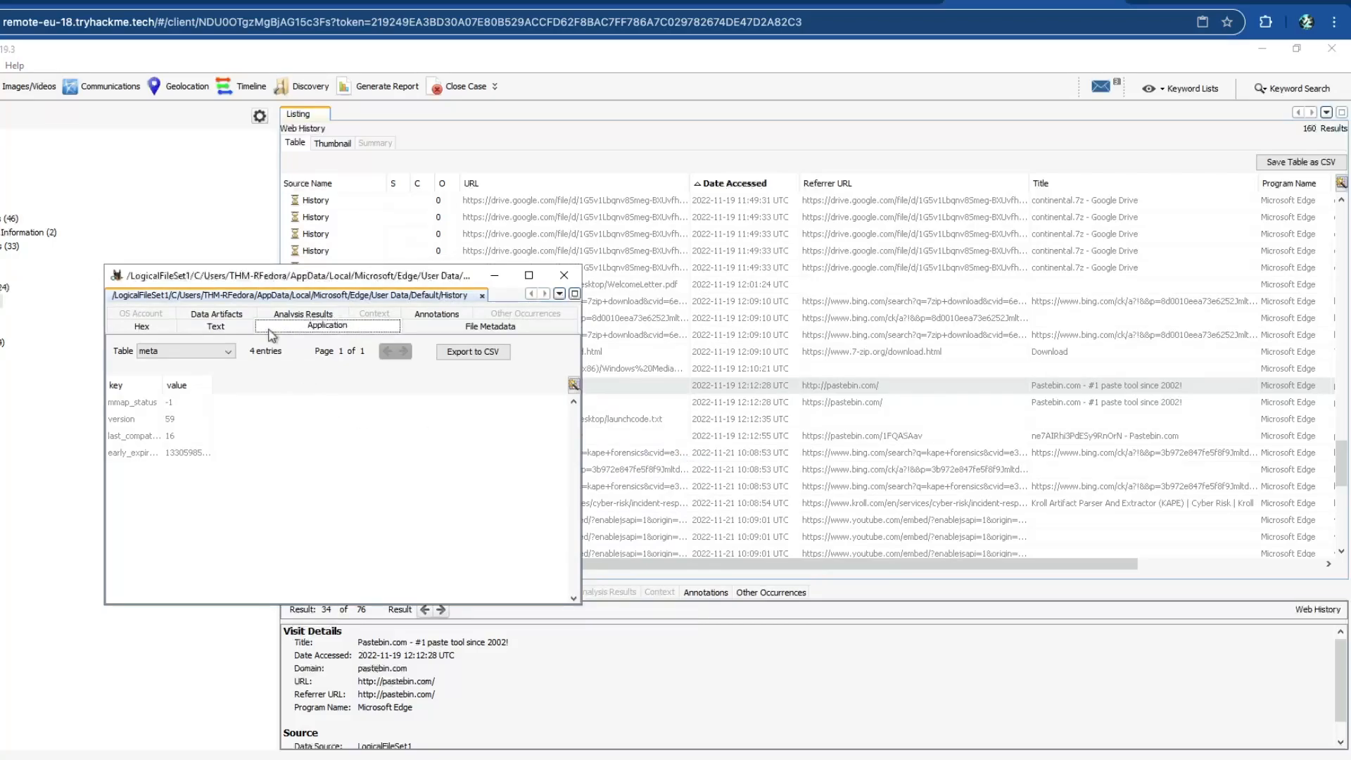
left_click(227, 316)
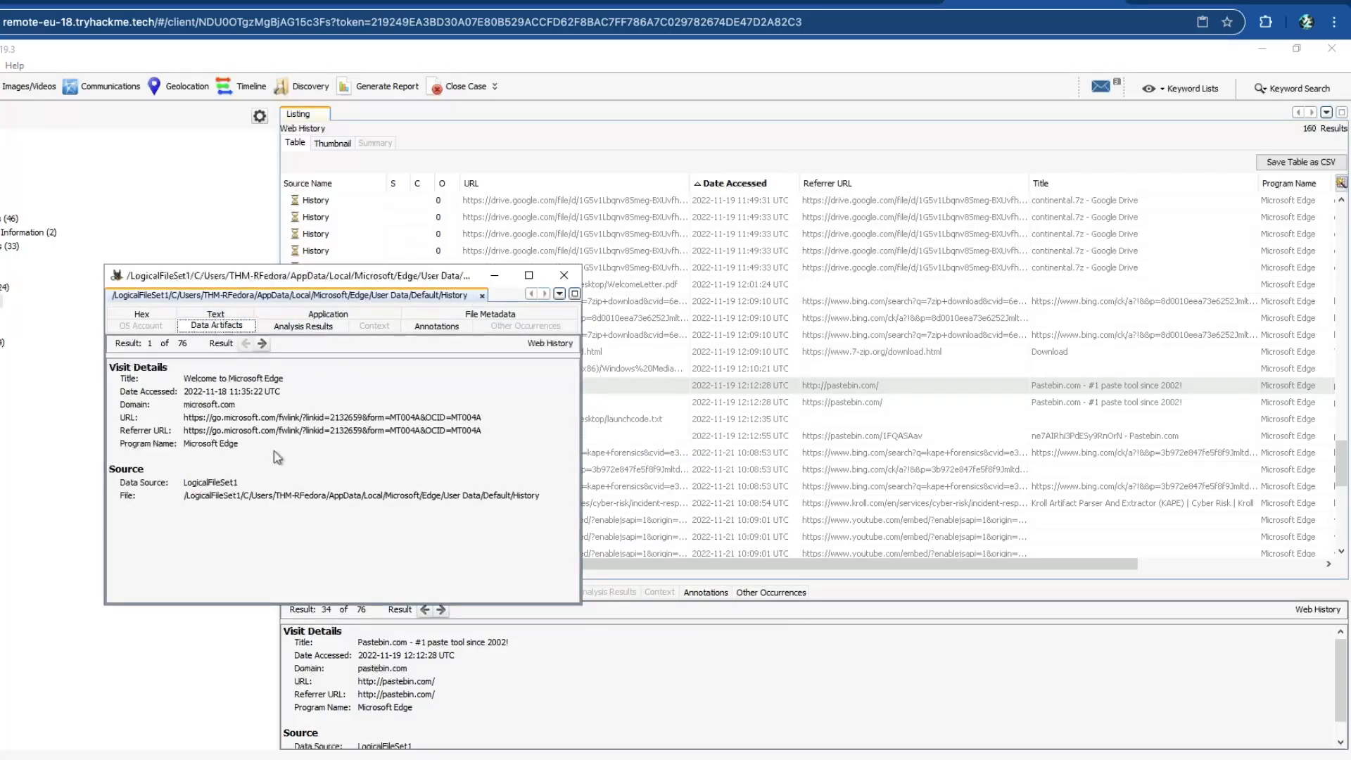
left_click(598, 436)
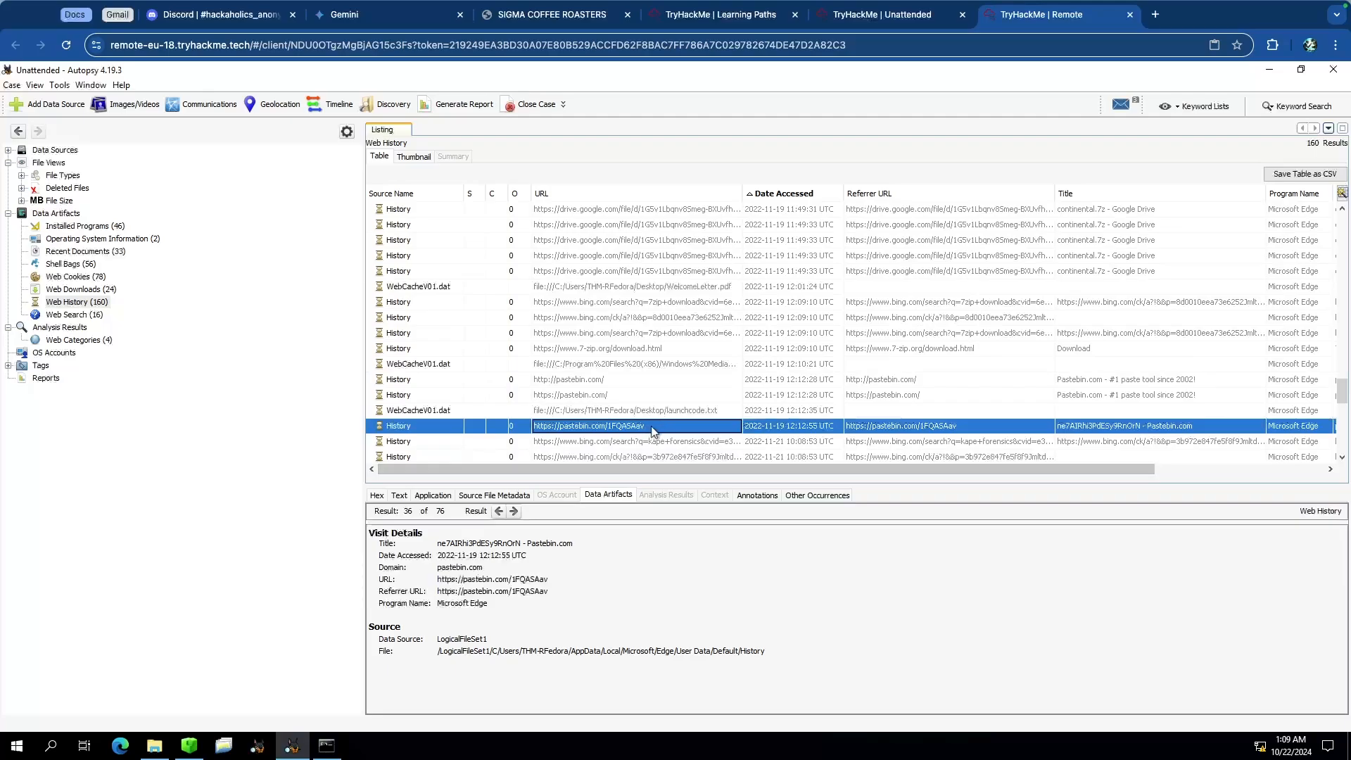
right_click(653, 430)
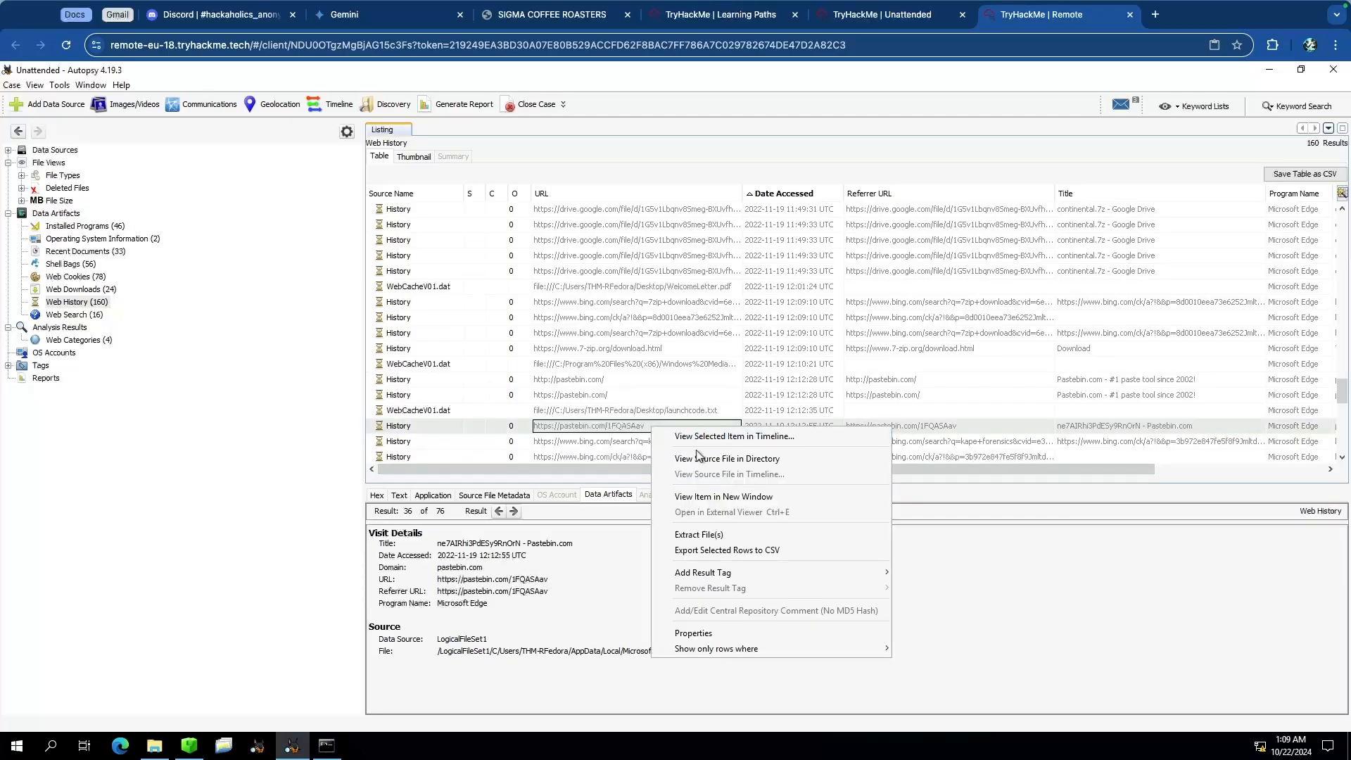
left_click(904, 21)
left_click(339, 532)
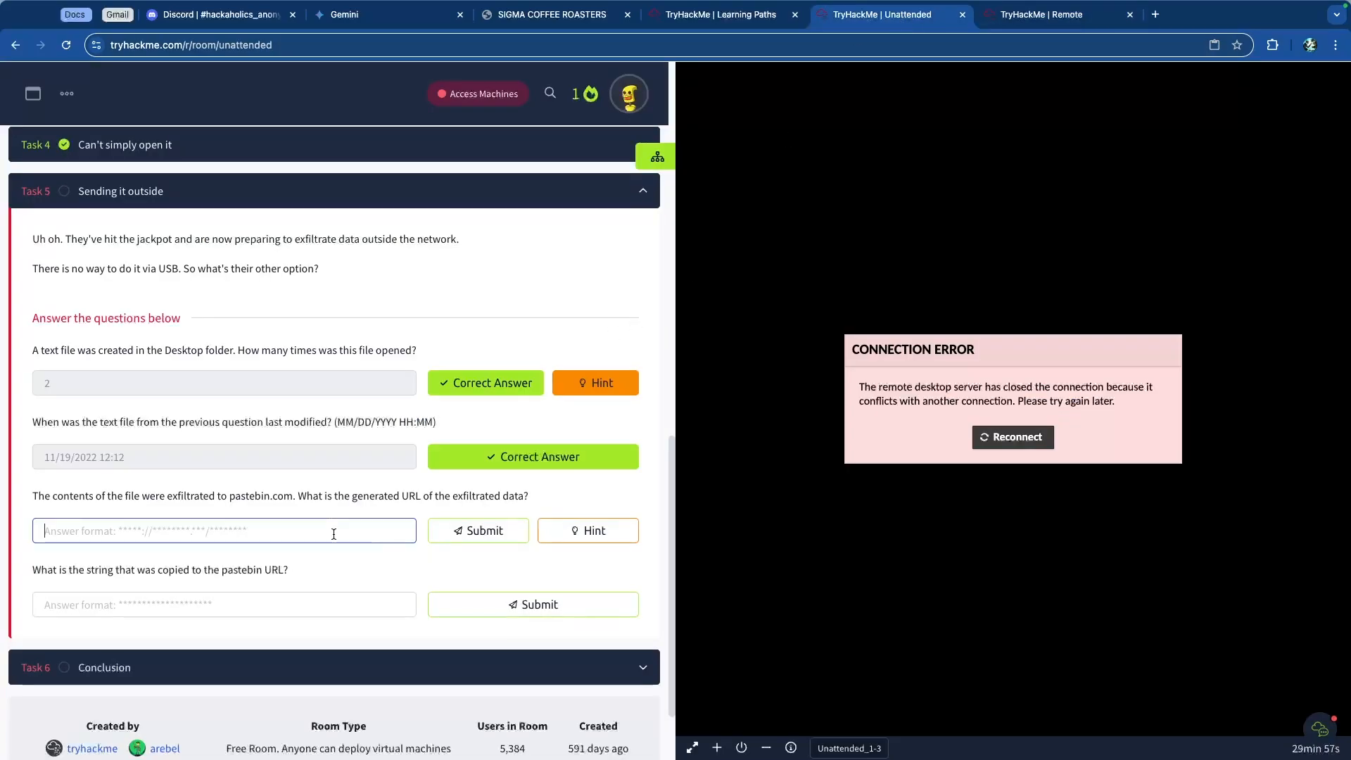
scroll(256, 533, "up", 5)
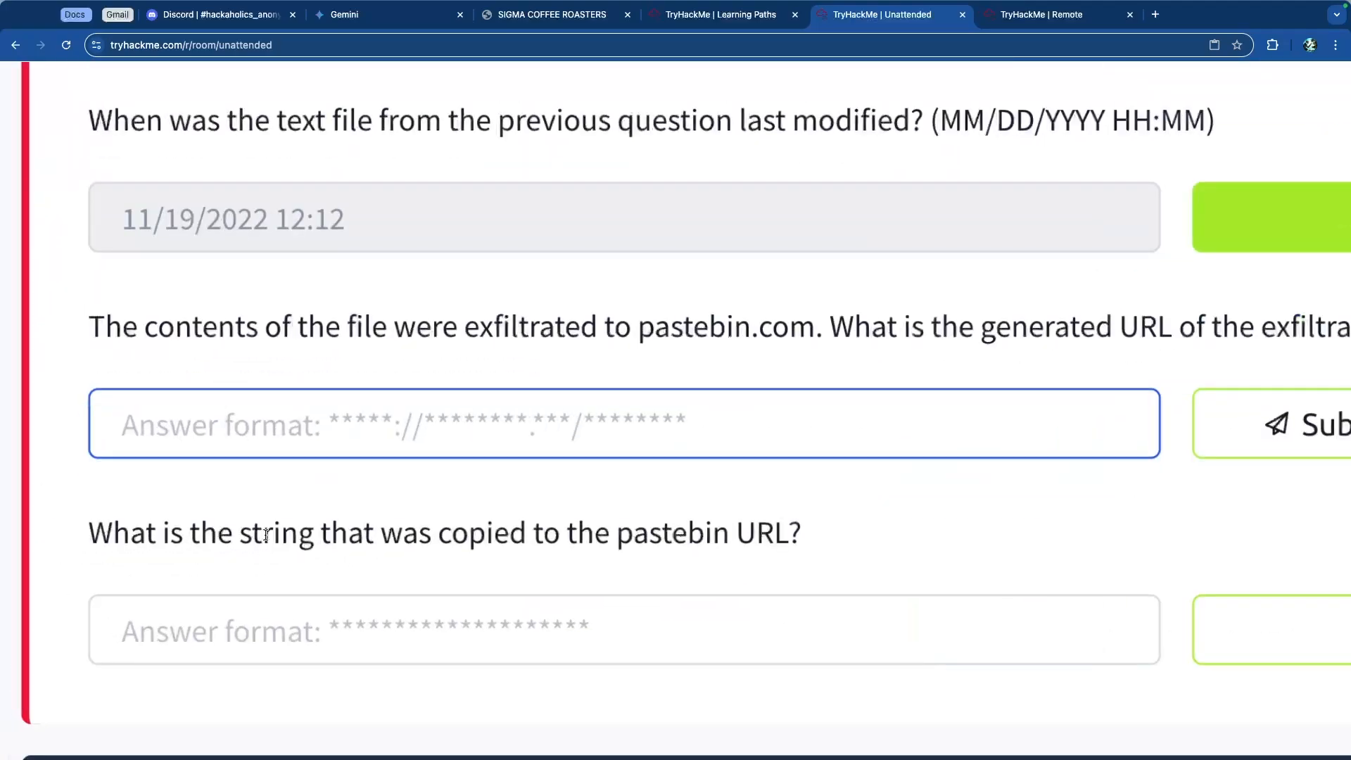
type("http")
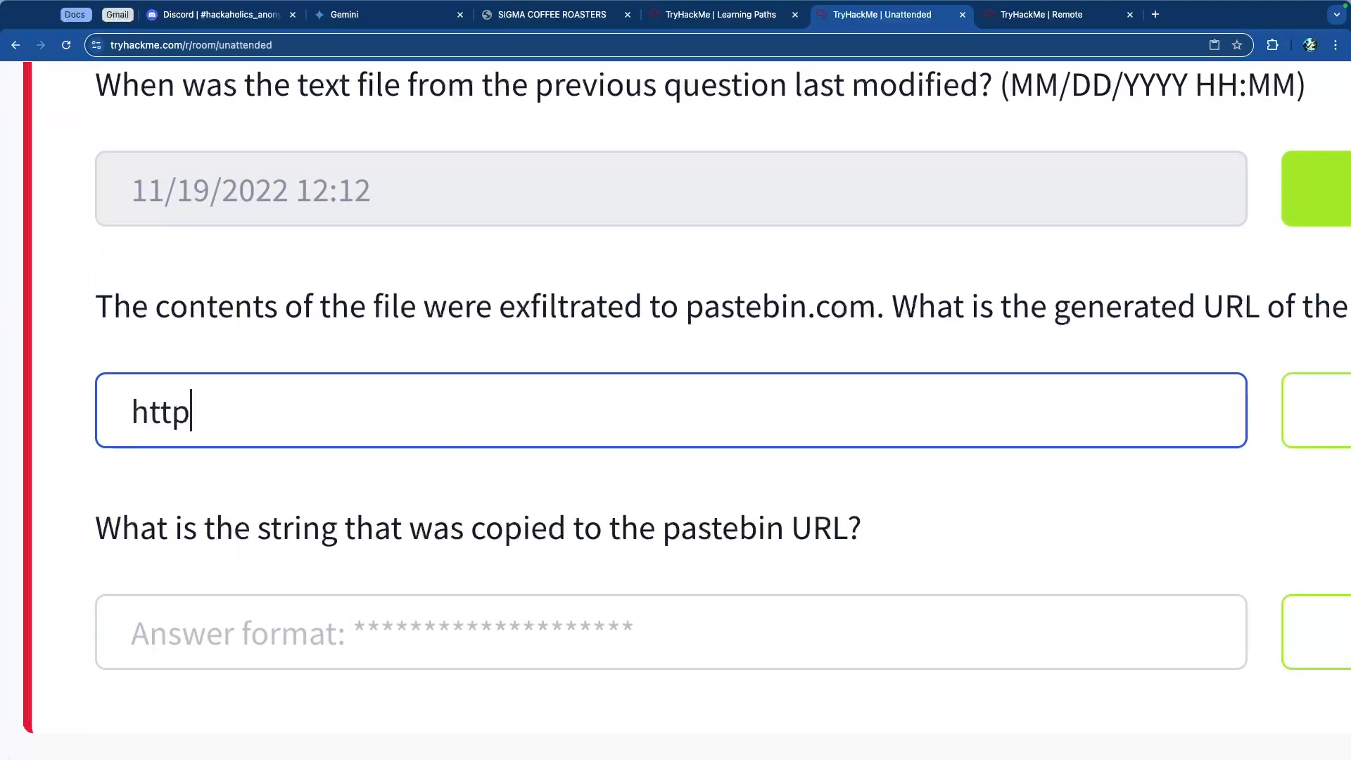
type("s::")
key("BackSpace")
type("/./")
key("BackSpace")
type("//pastebin.")
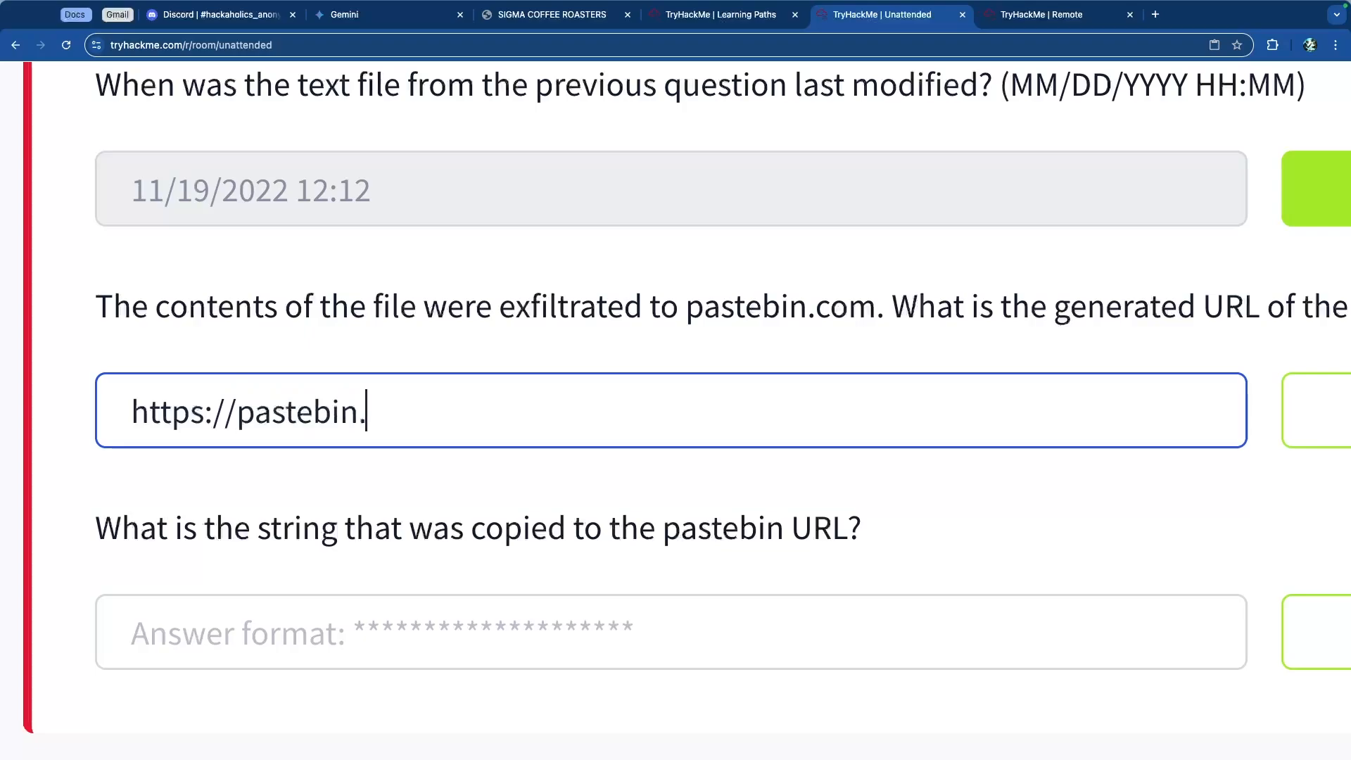
type("com/1FQASAav")
key("Return")
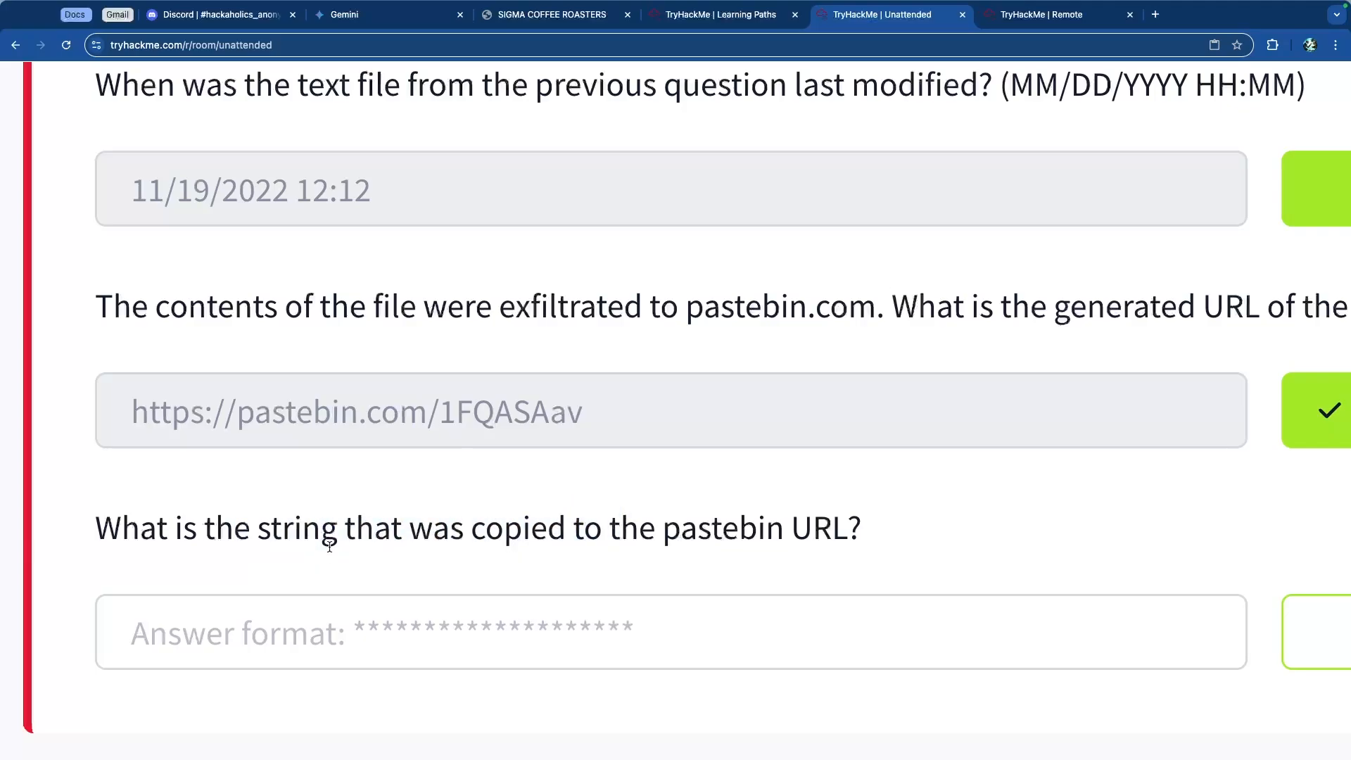
Step: Review the source file metadata and data artifacts of the pastebin.com/1FQASAav history entry in Autopsy
scroll(329, 547, "down", 10)
key("ctrl+Tab")
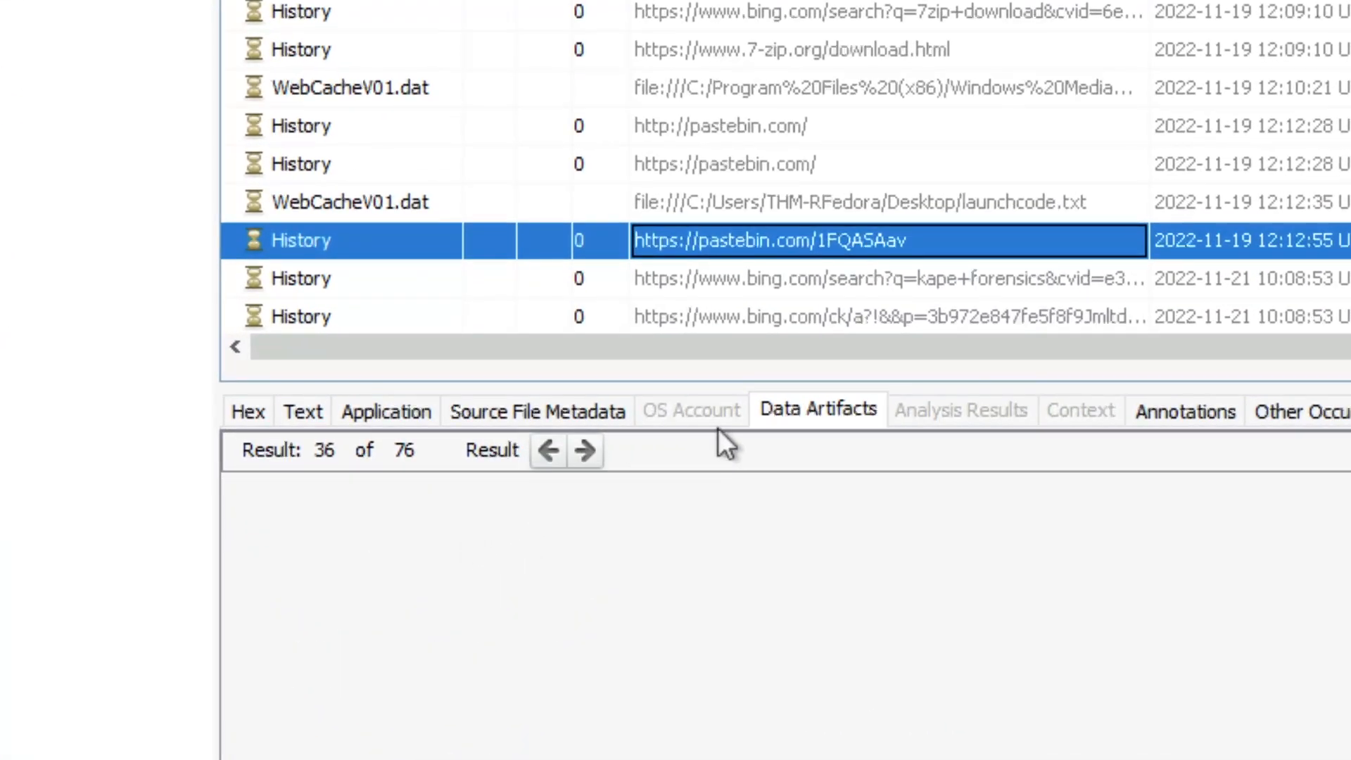
left_click(538, 411)
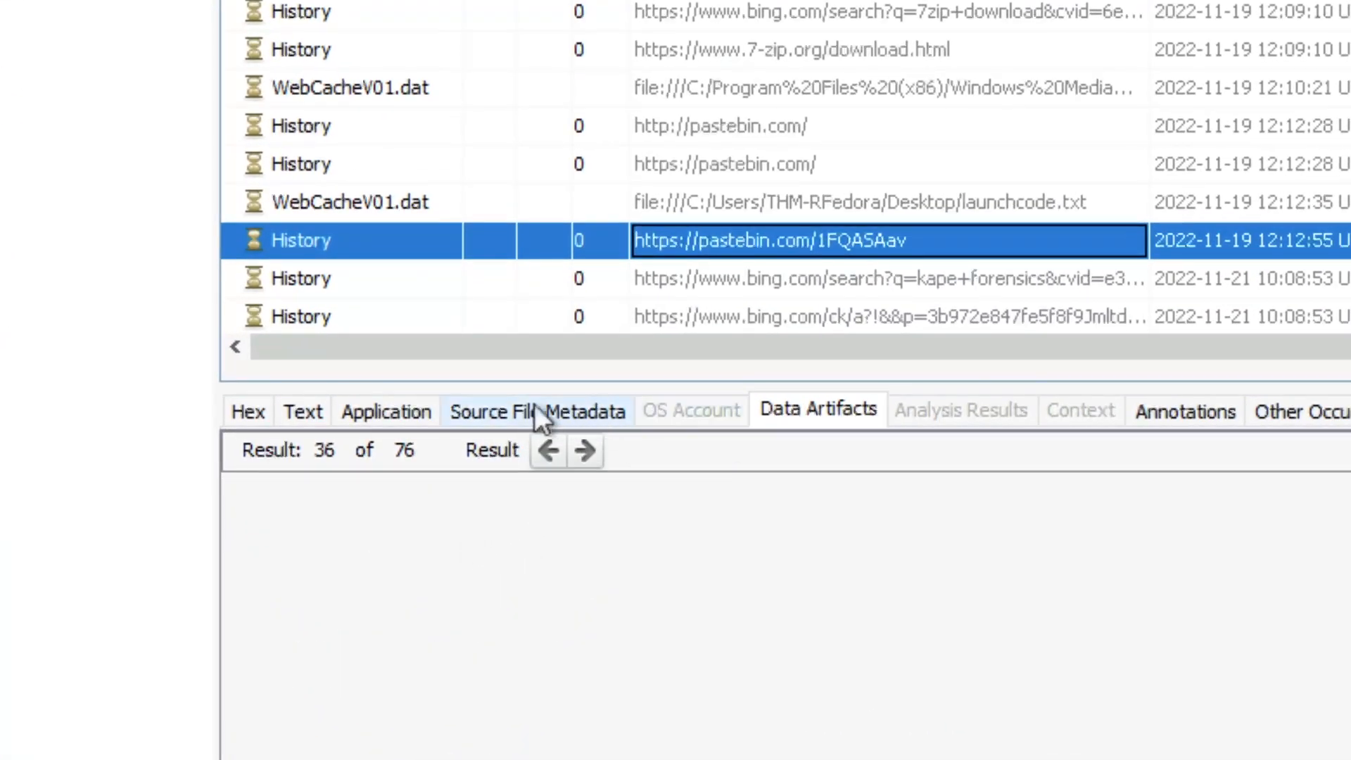
left_click(823, 411)
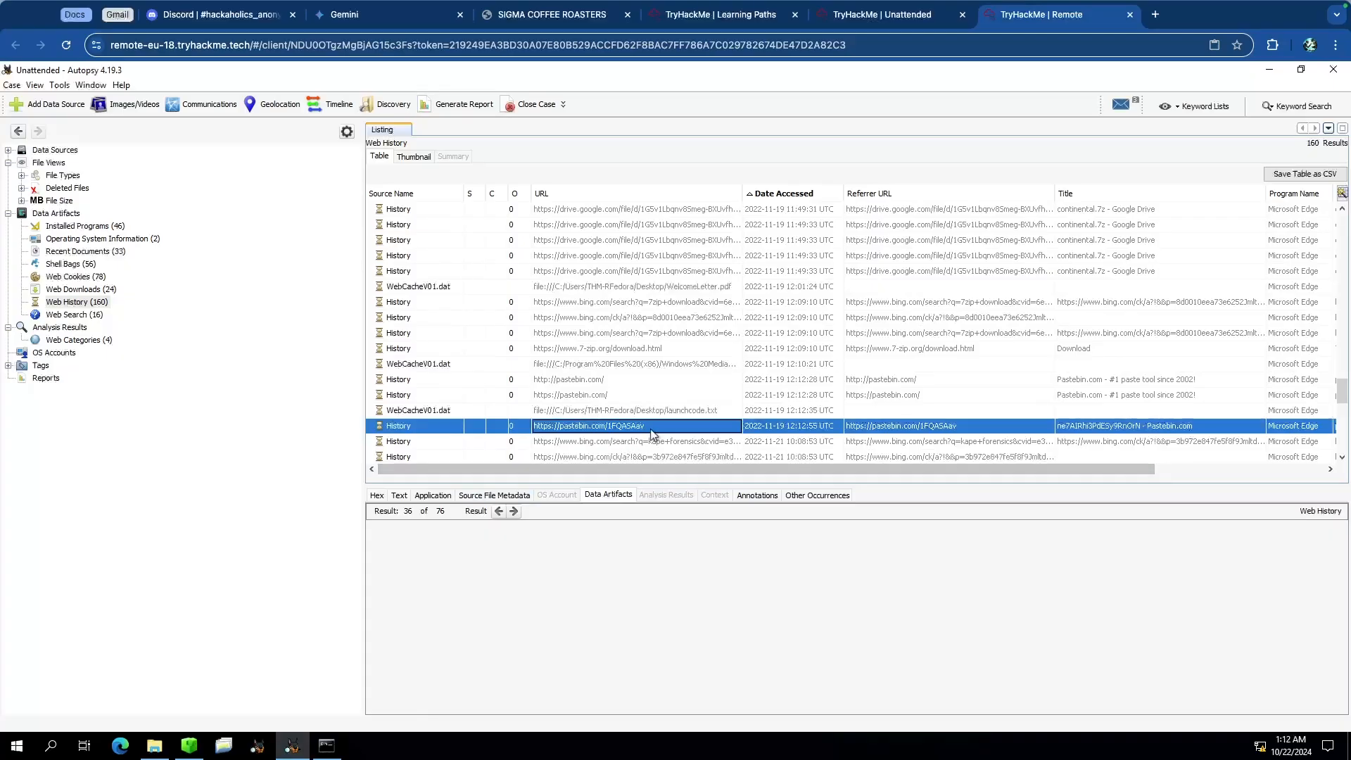
right_click(650, 429)
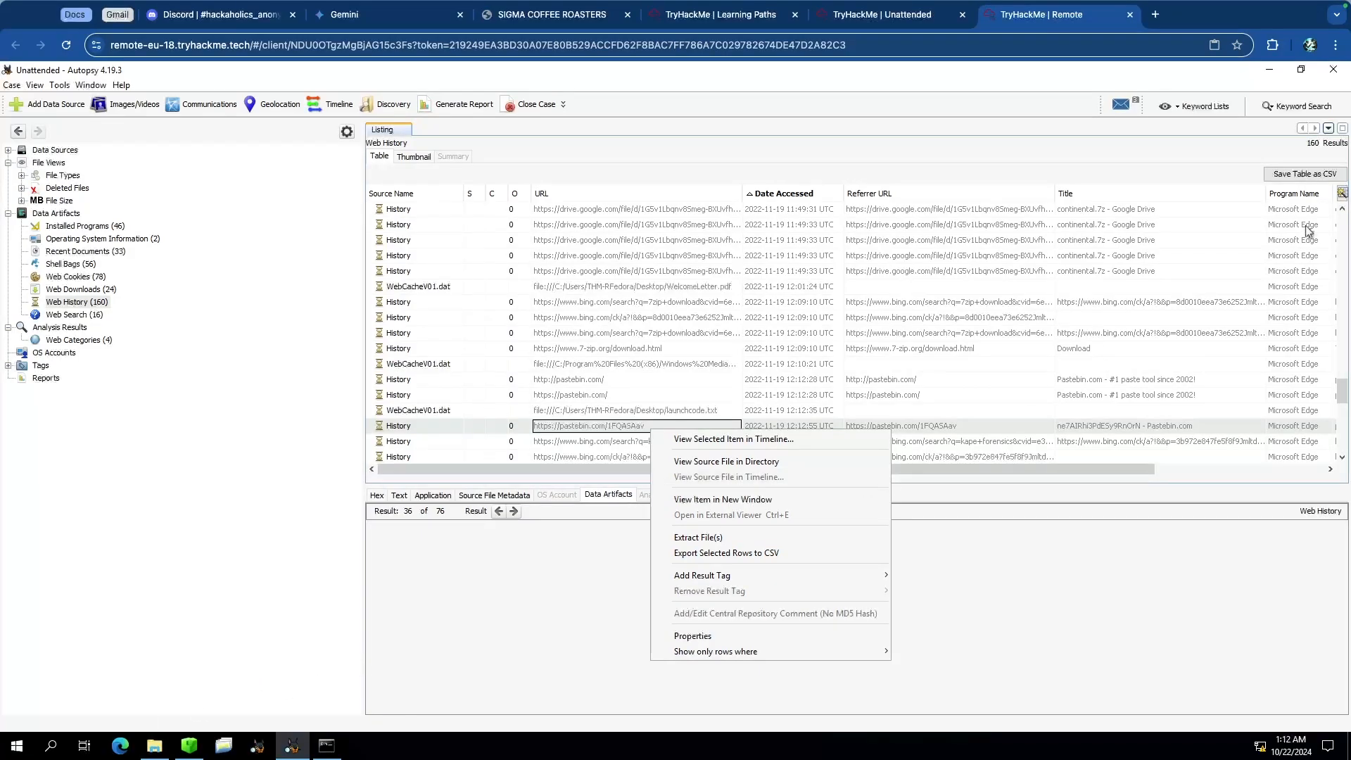
left_click(1264, 74)
left_click(1264, 74)
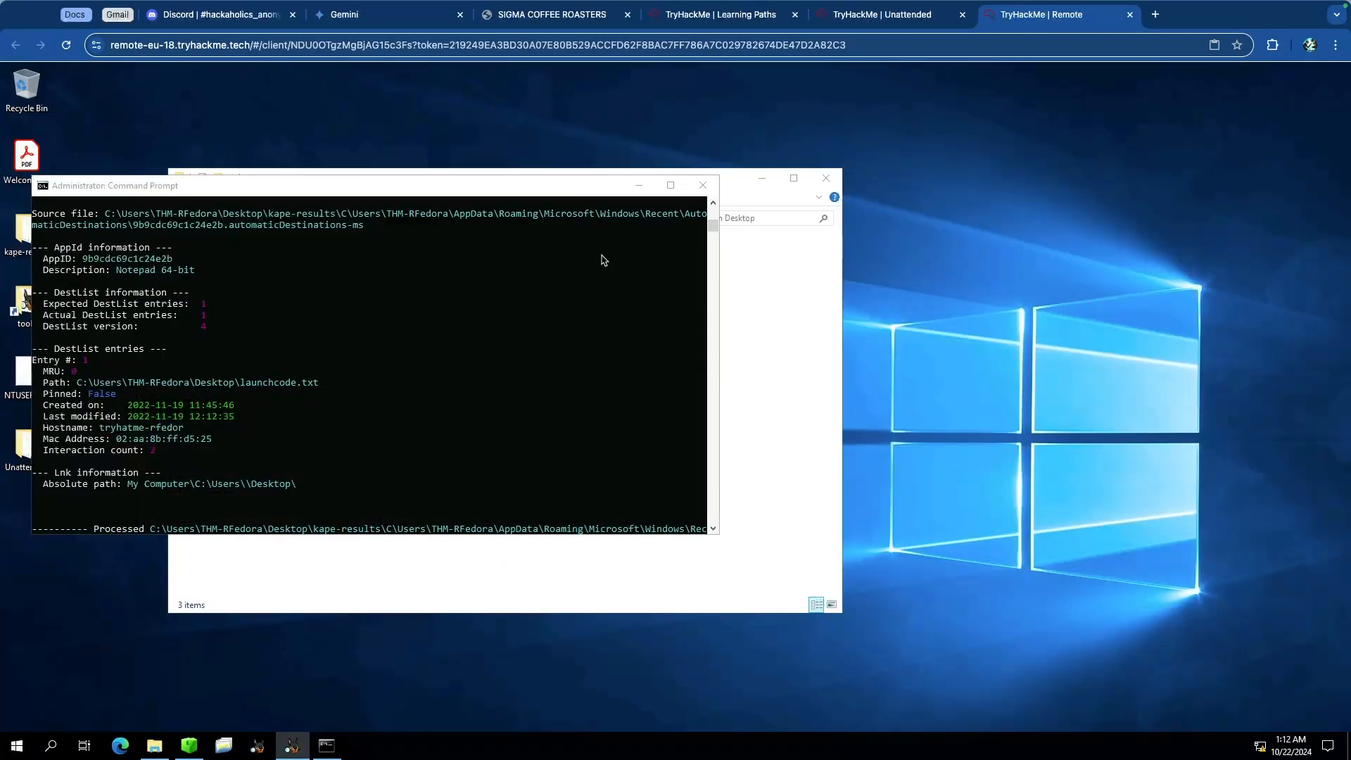
Step: Open the Web History 20241022011146.csv file from the Unattended case's Export folder in Notepad
left_click_drag(227, 190, 434, 189)
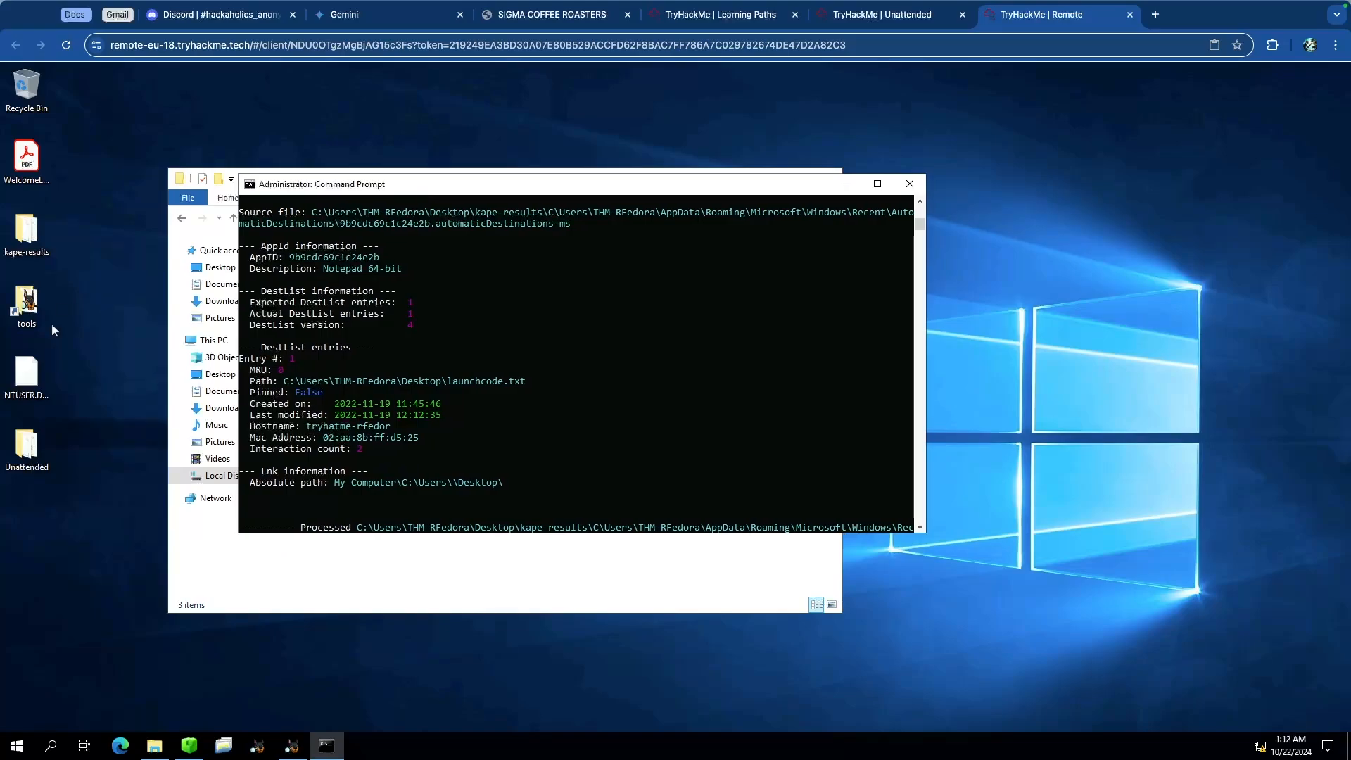
double_click(21, 440)
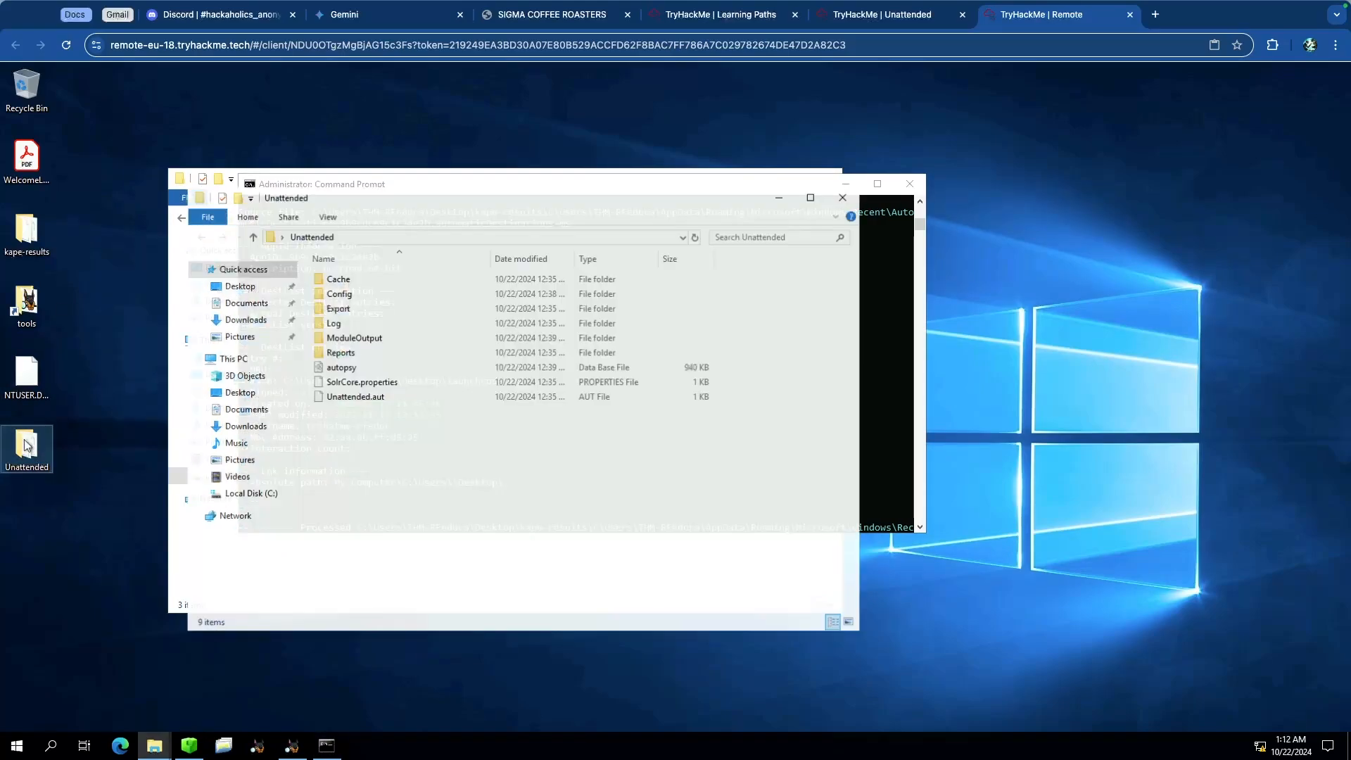
left_click(344, 310)
double_click(343, 309)
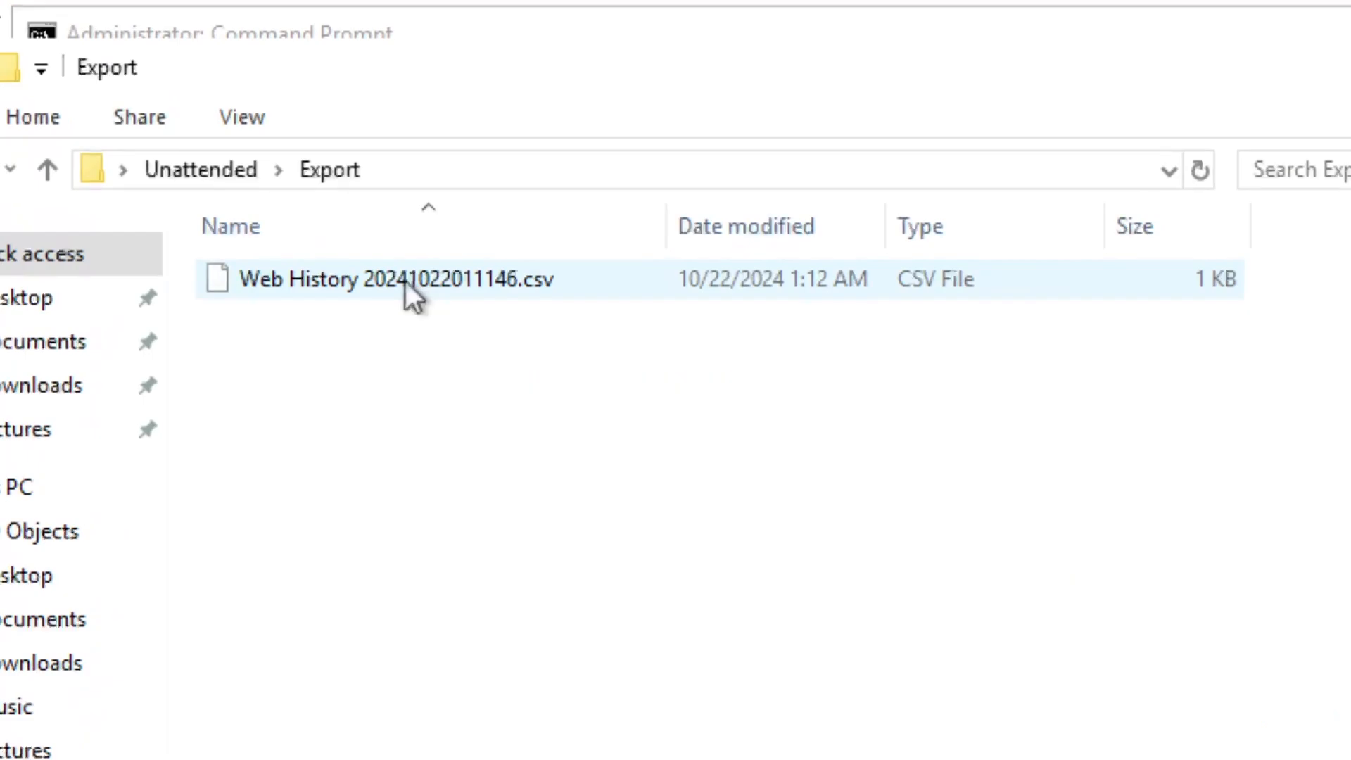
double_click(408, 285)
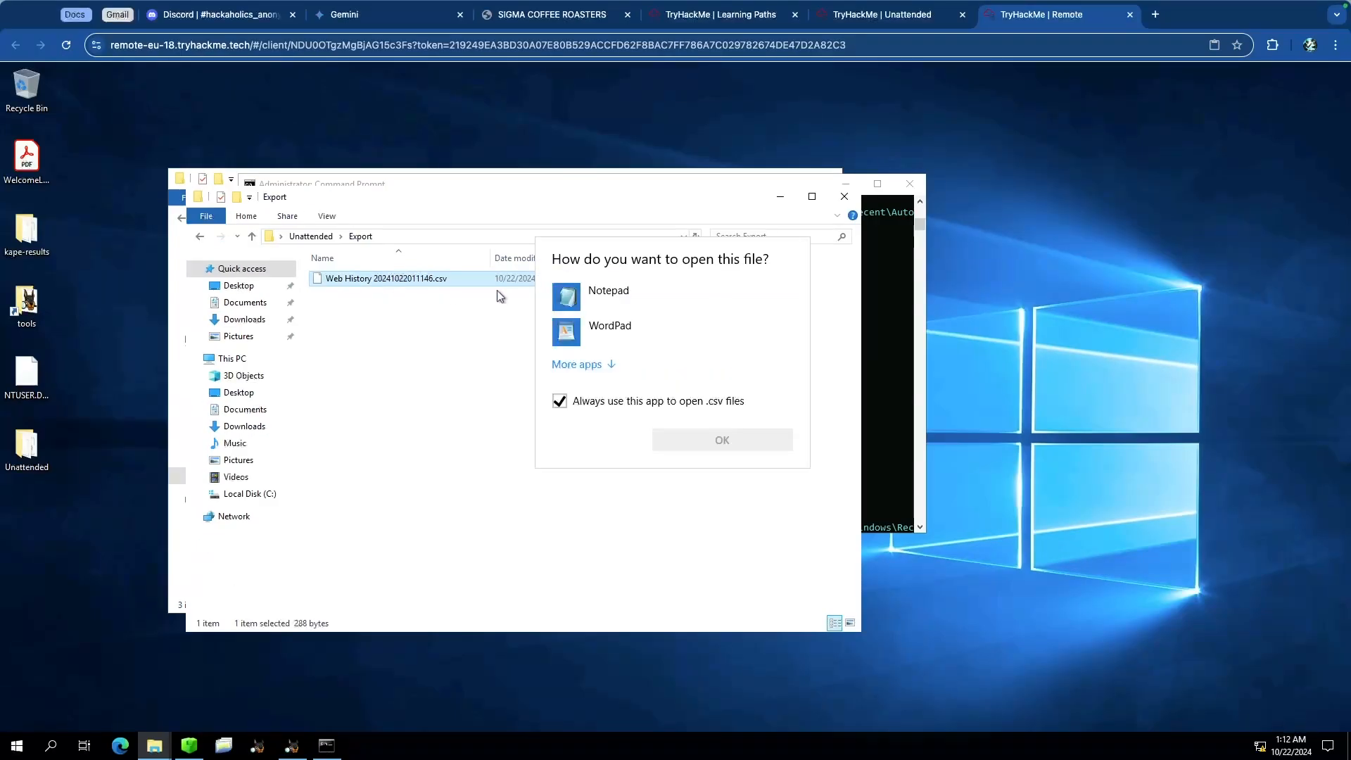
left_click(611, 297)
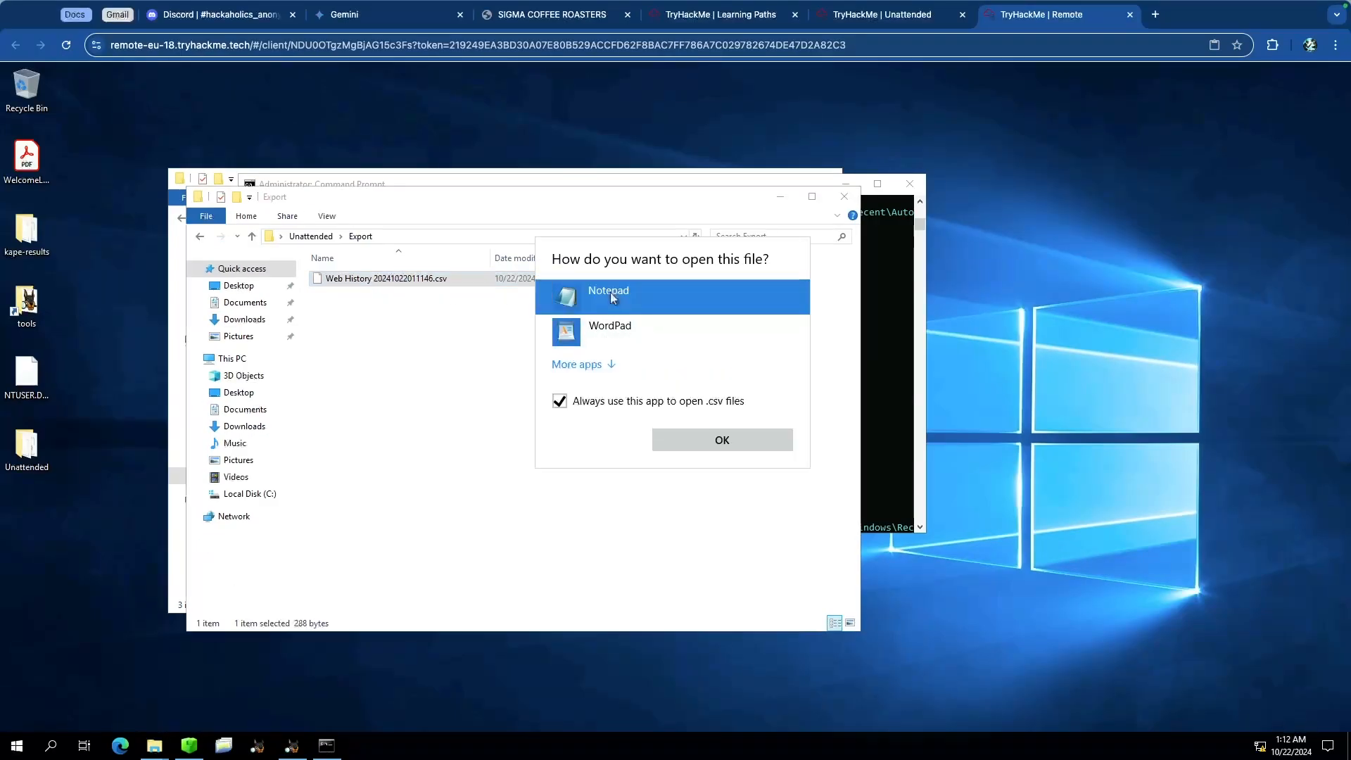
left_click(733, 442)
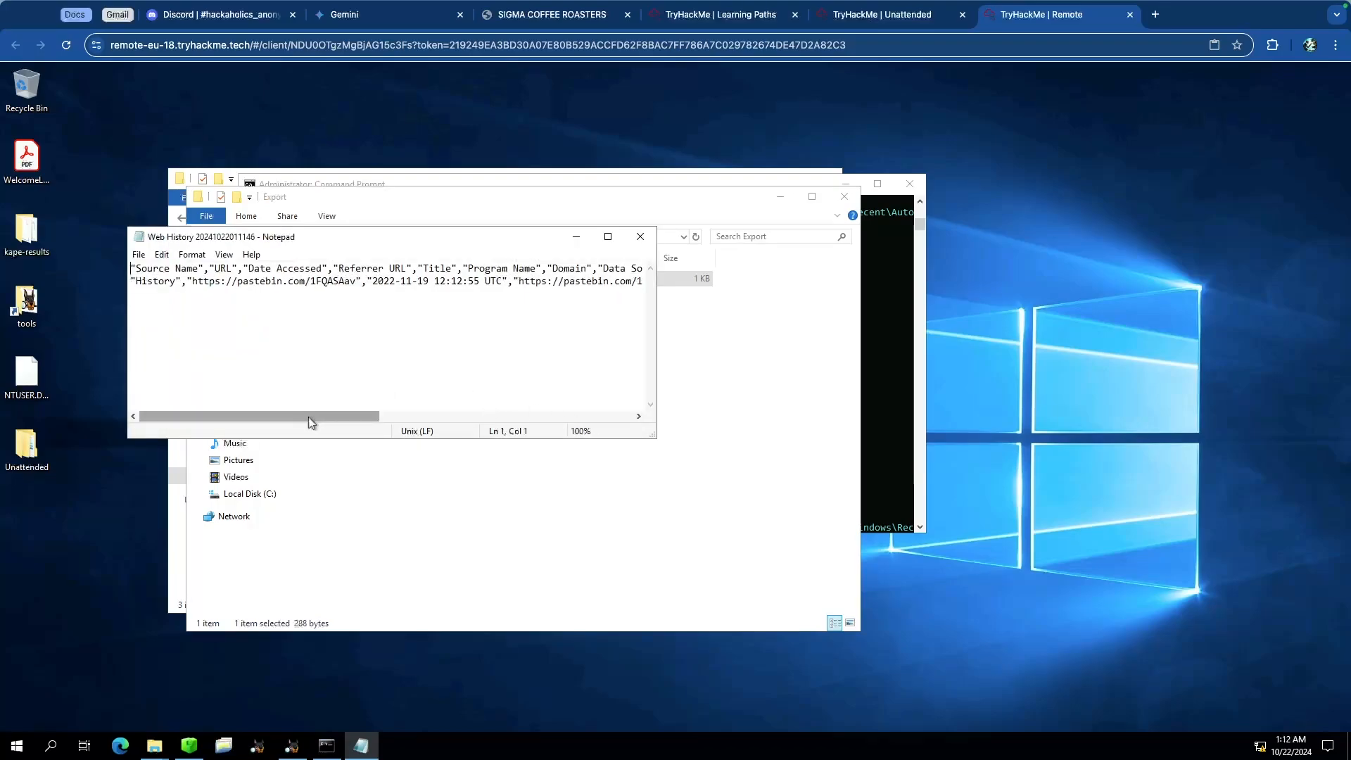
Step: Copy the pastebin page title string ne7AIRhi3PdESy9RnOrN from the CSV's Title column
left_click_drag(308, 417, 500, 422)
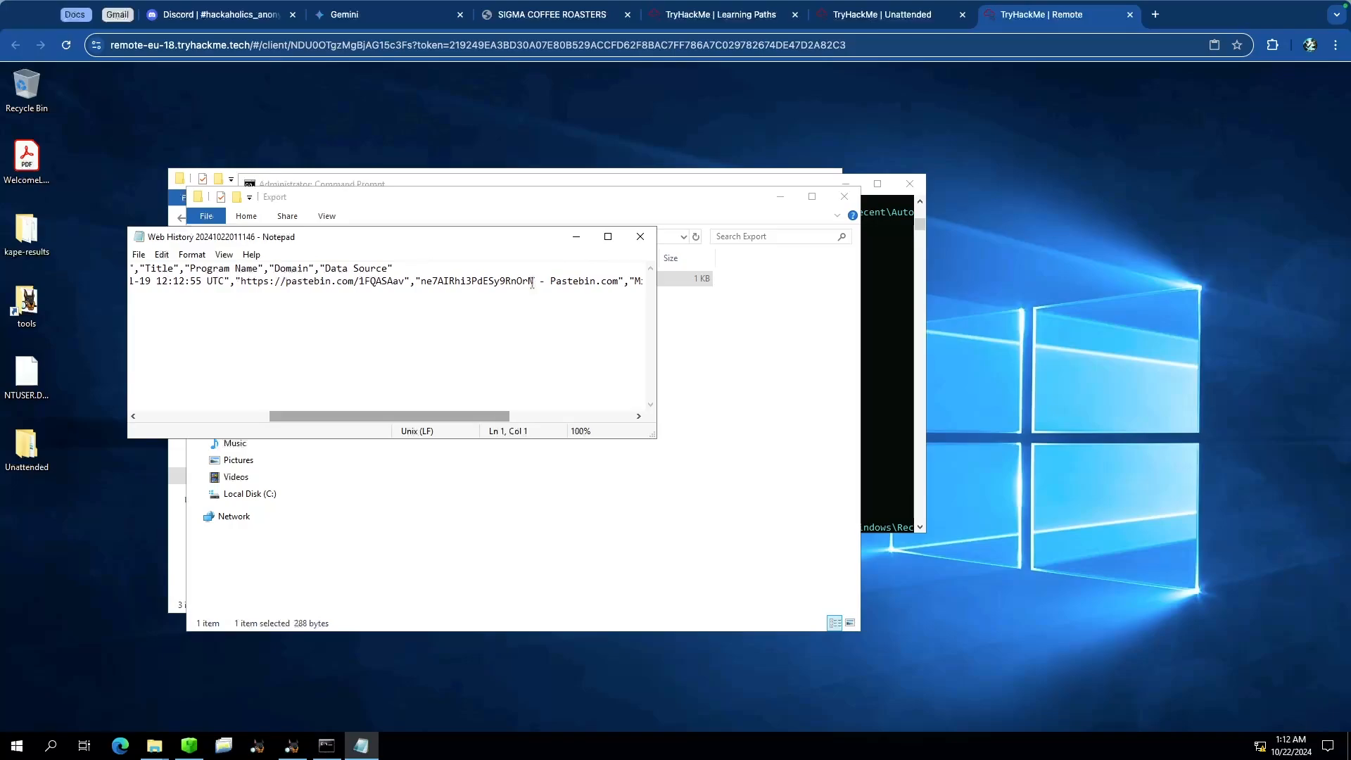
left_click_drag(533, 285, 421, 284)
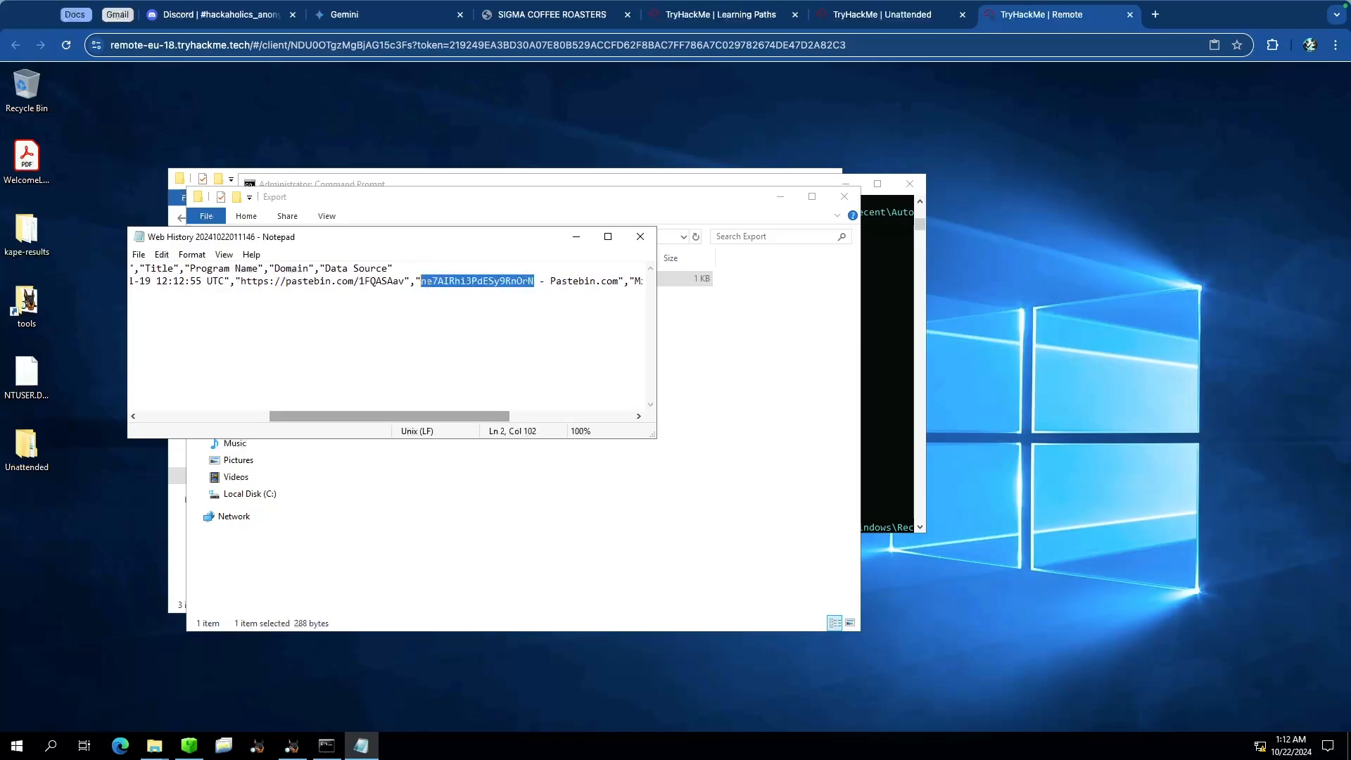
right_click(441, 279)
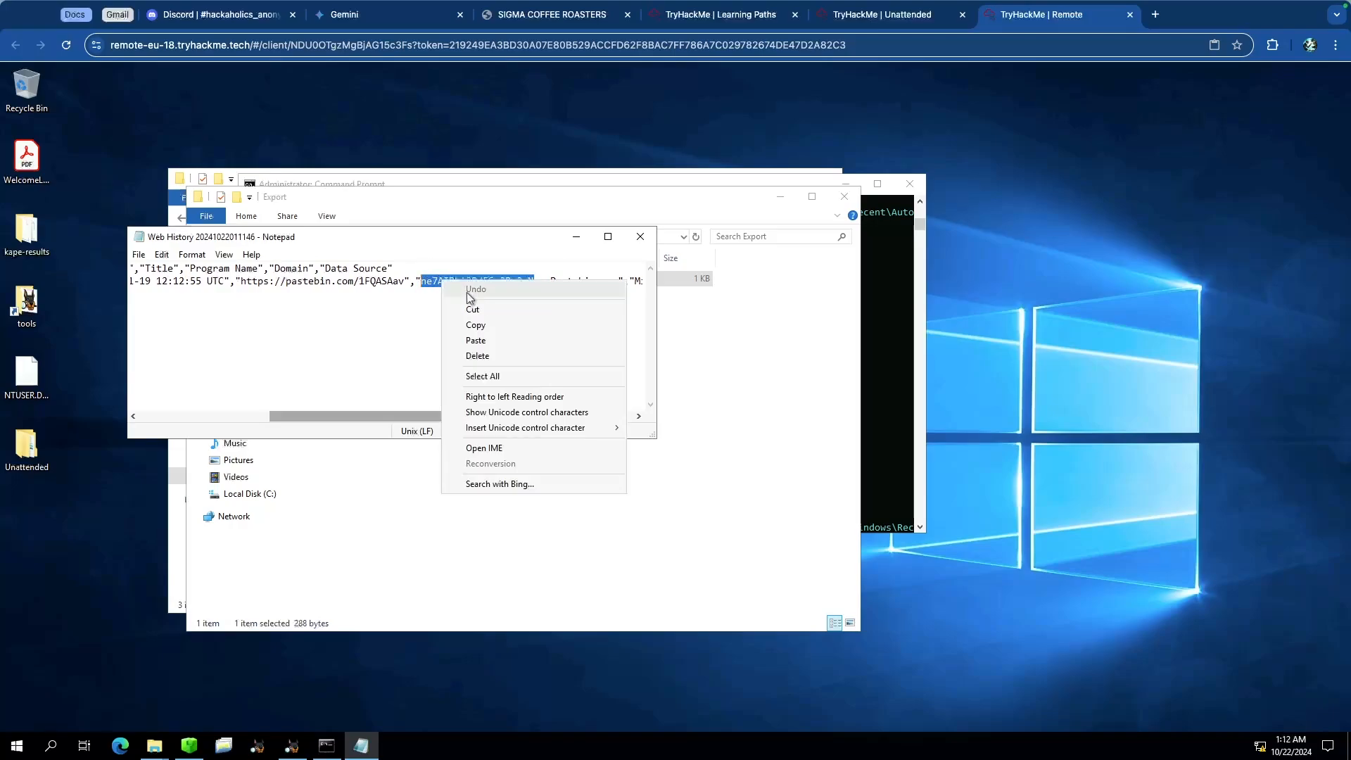
left_click(501, 323)
left_click(883, 14)
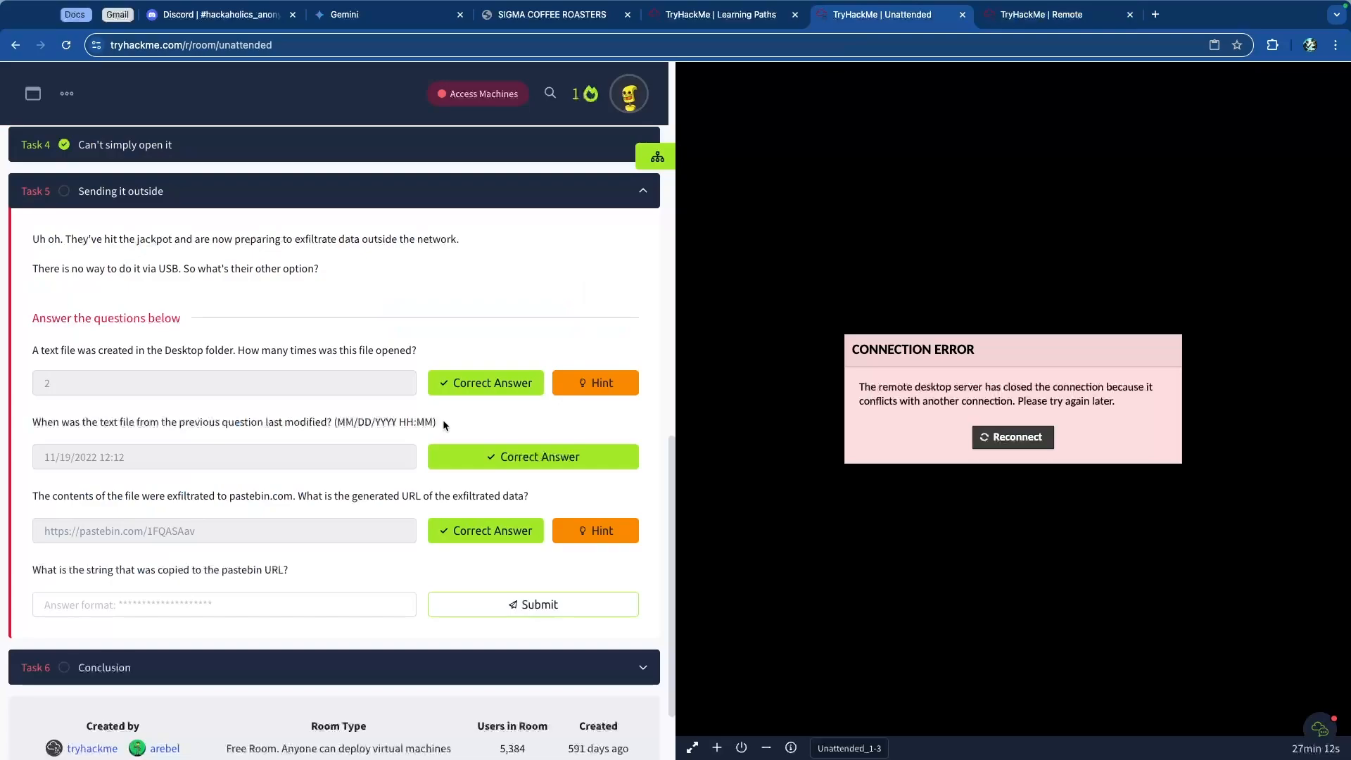
left_click(213, 609)
key("super+v")
left_click(470, 599)
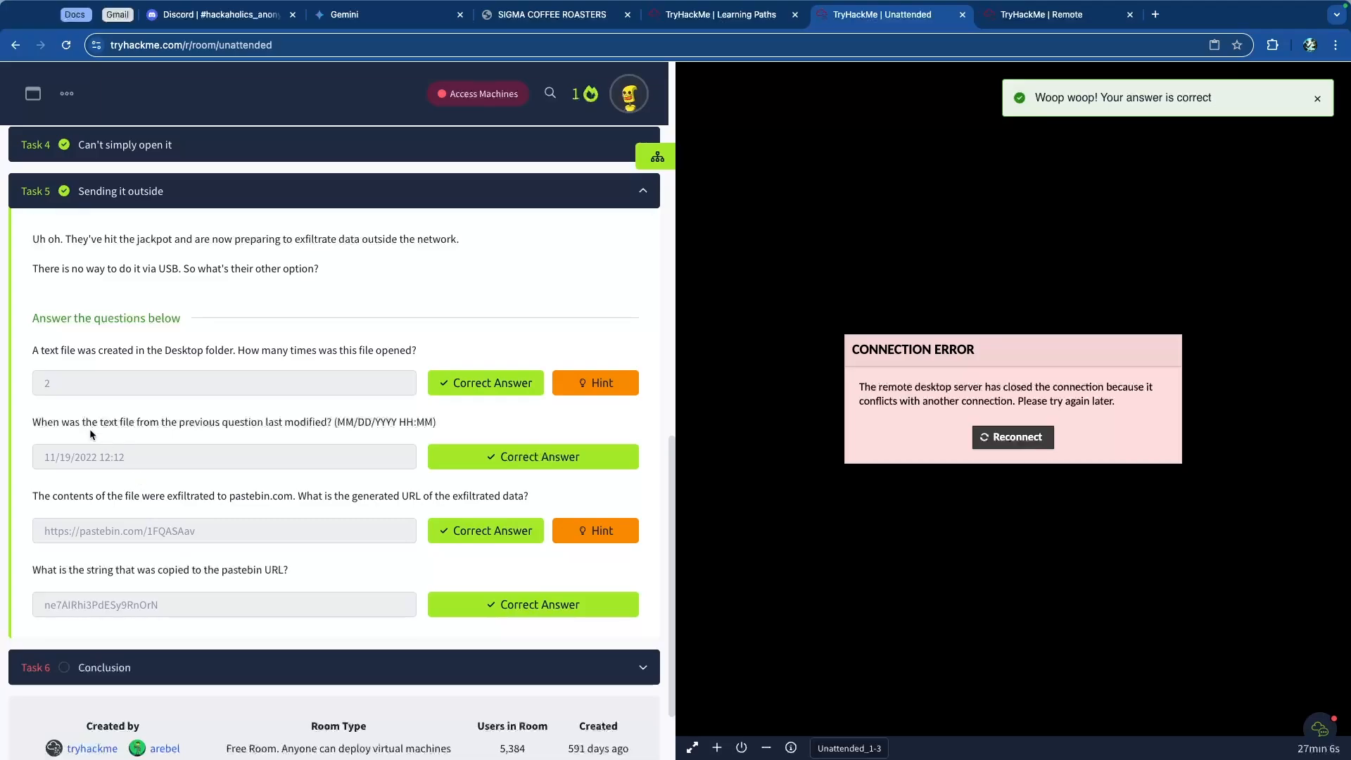
Step: Open the Task 6 Conclusion section, mark it complete, and close the congratulations dialog
left_click(235, 195)
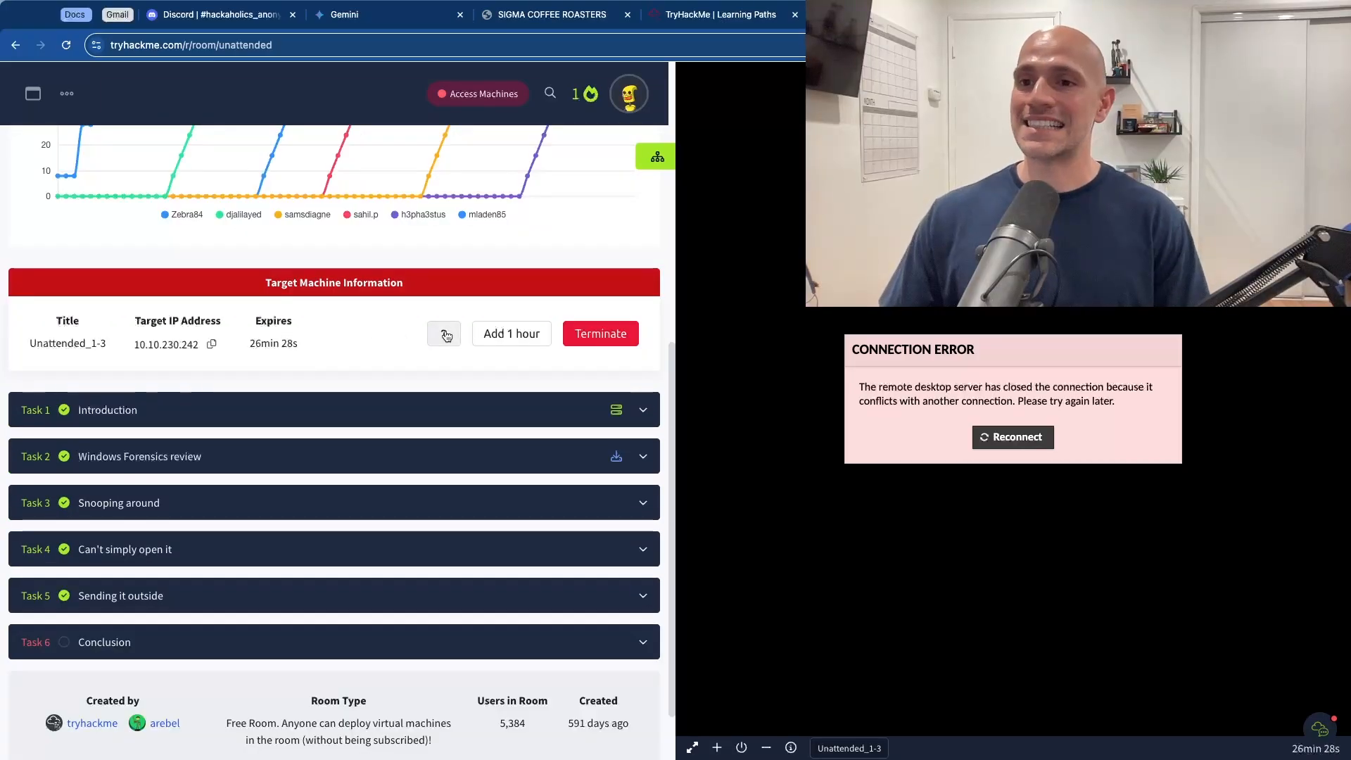
scroll(422, 337, "up", 1)
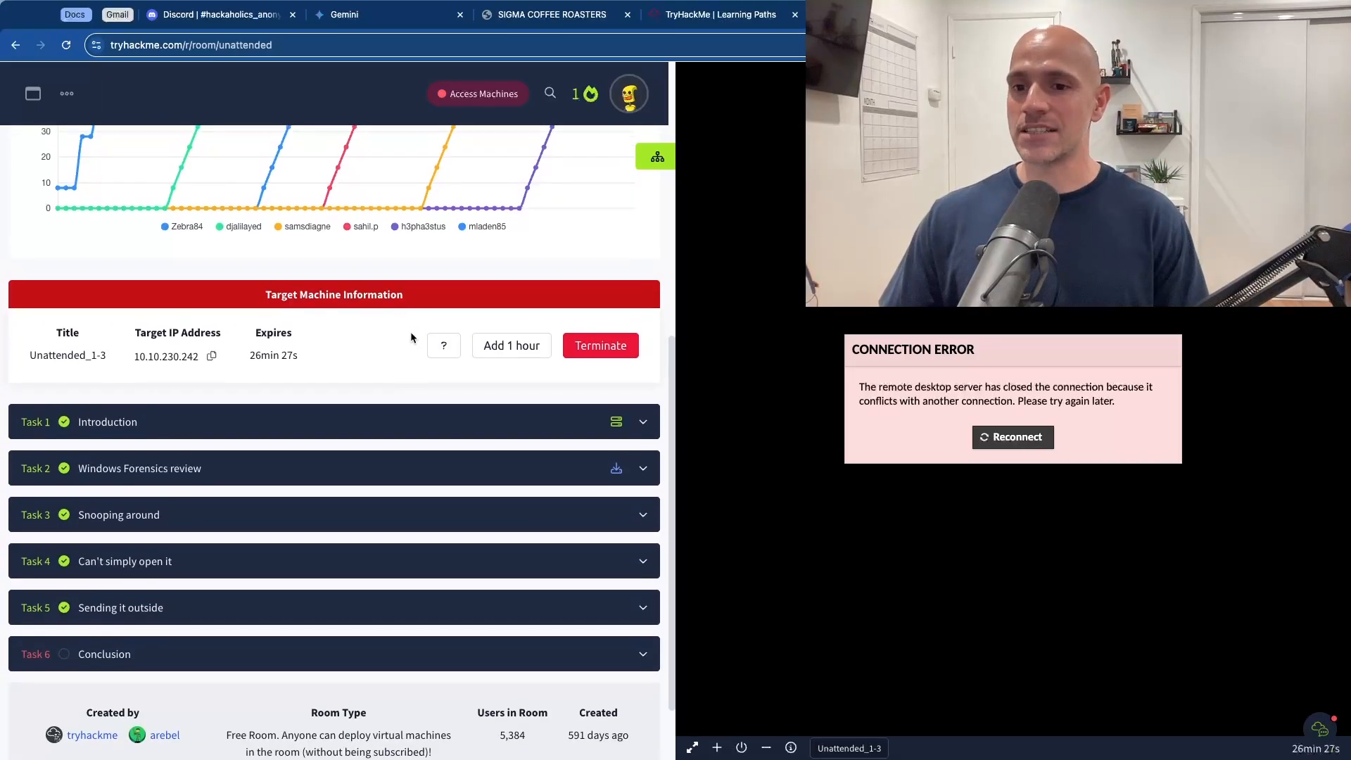
left_click(386, 661)
scroll(398, 512, "down", 5)
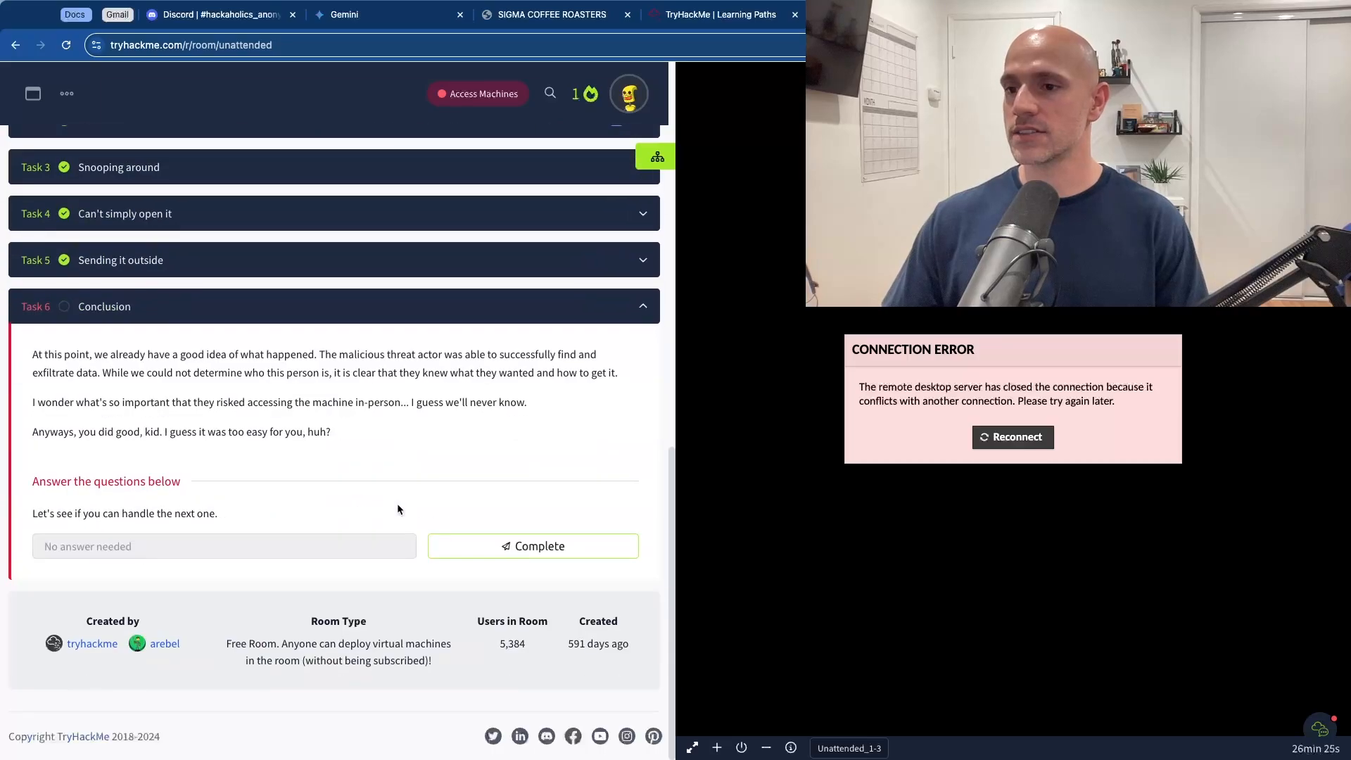
left_click(454, 519)
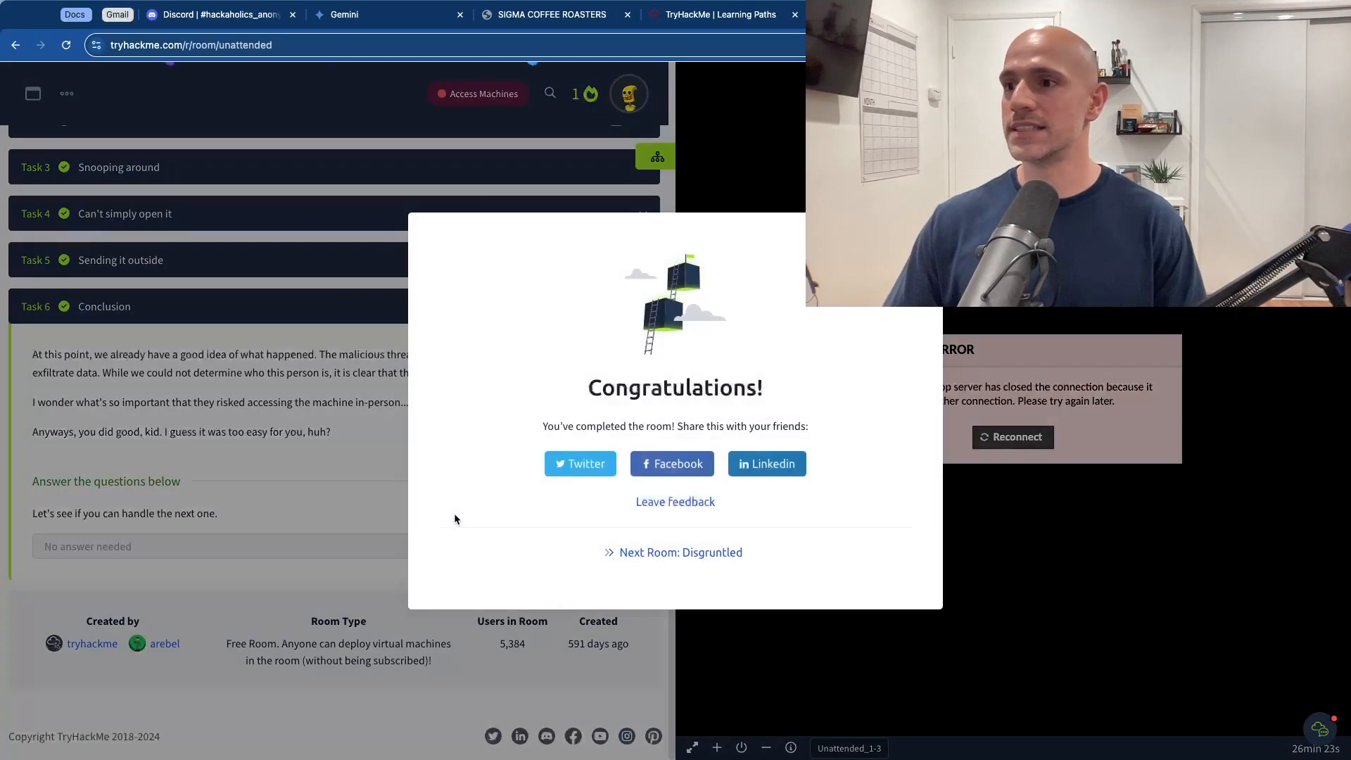
left_click(784, 466)
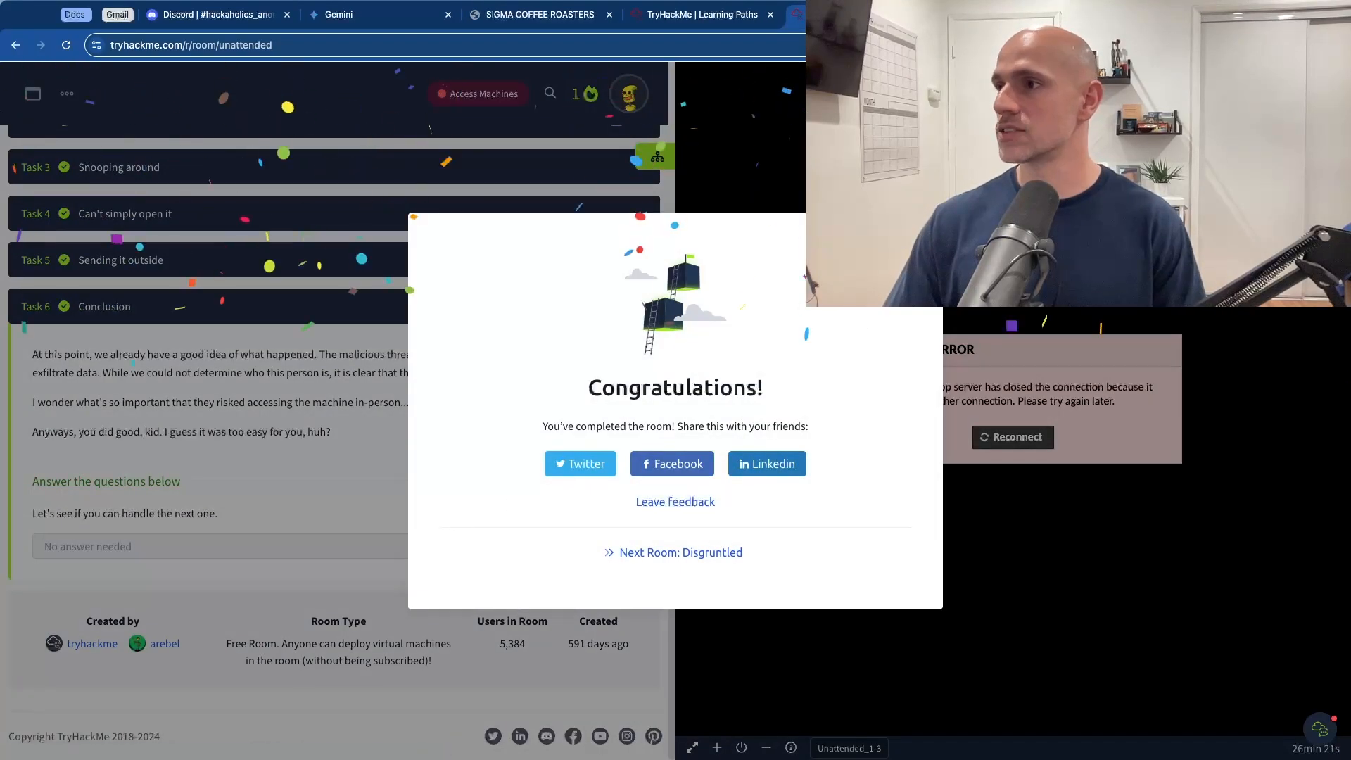
key("Escape")
scroll(502, 387, "up", 1)
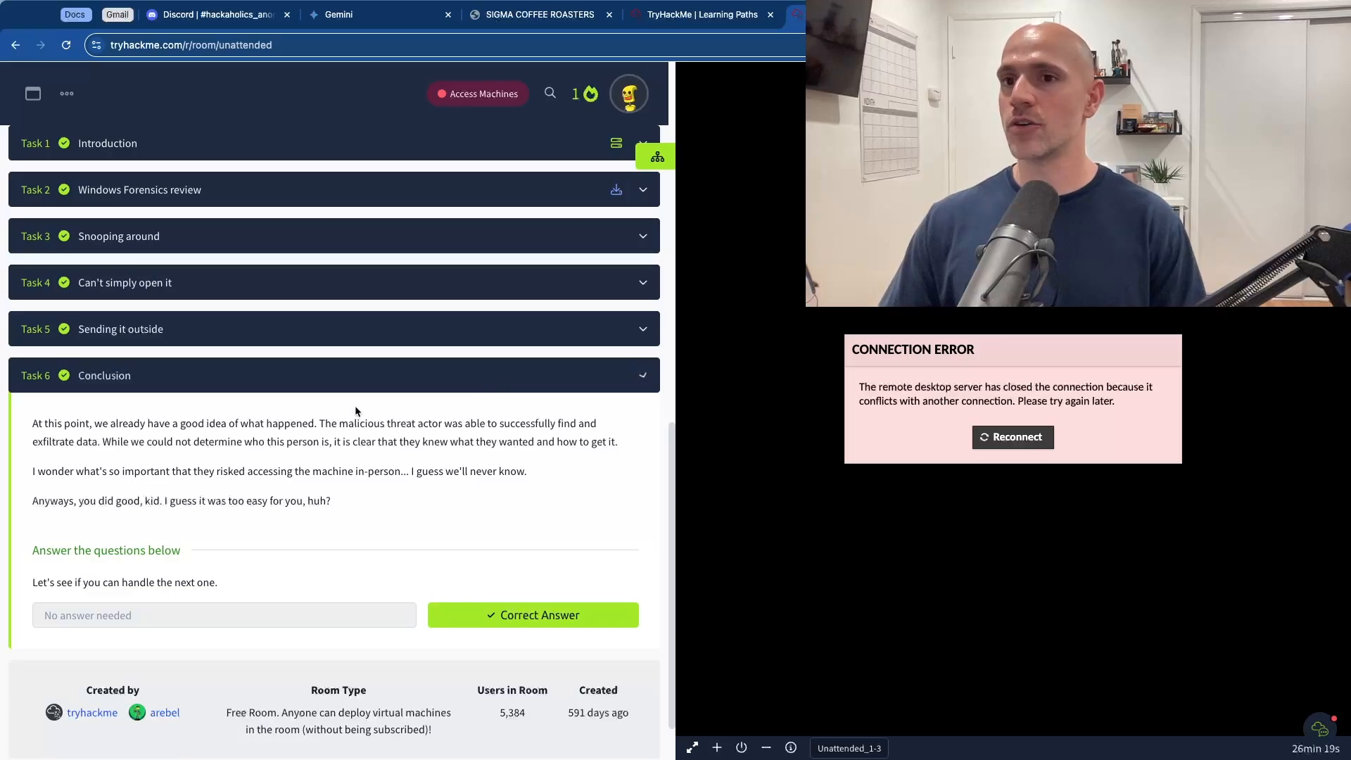
scroll(355, 406, "up", 15)
scroll(352, 412, "up", 2)
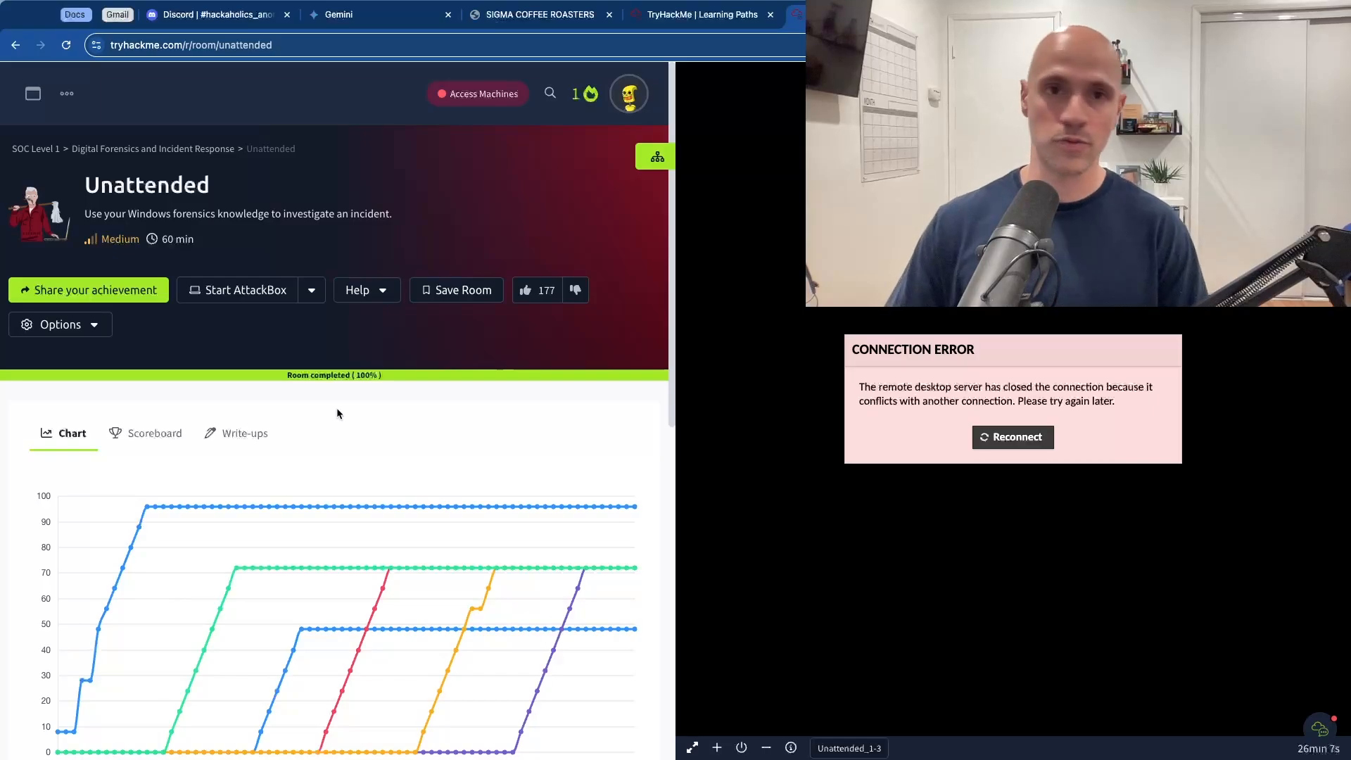
Step: Switch to the Hank Hackerson YouTube channel page and browse its home sections
key("ctrl+Right")
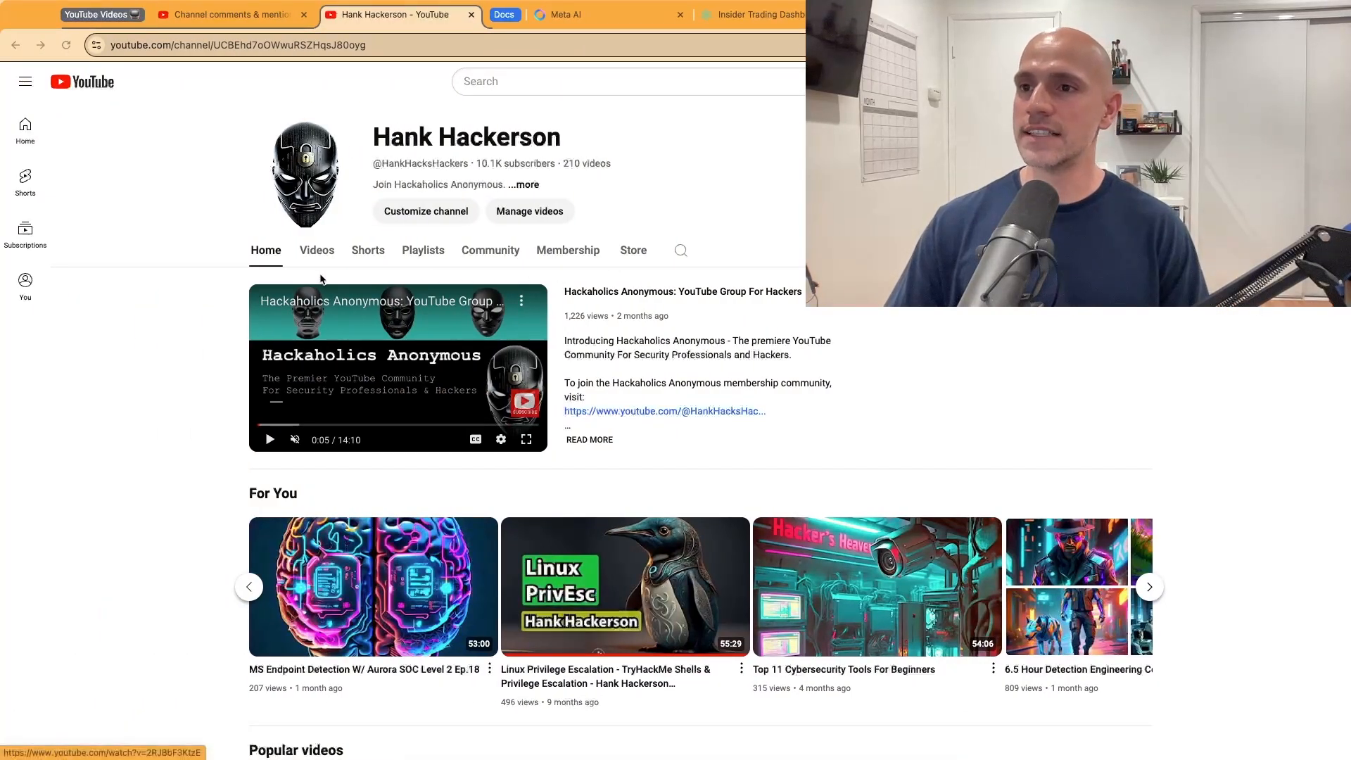
scroll(208, 297, "down", 15)
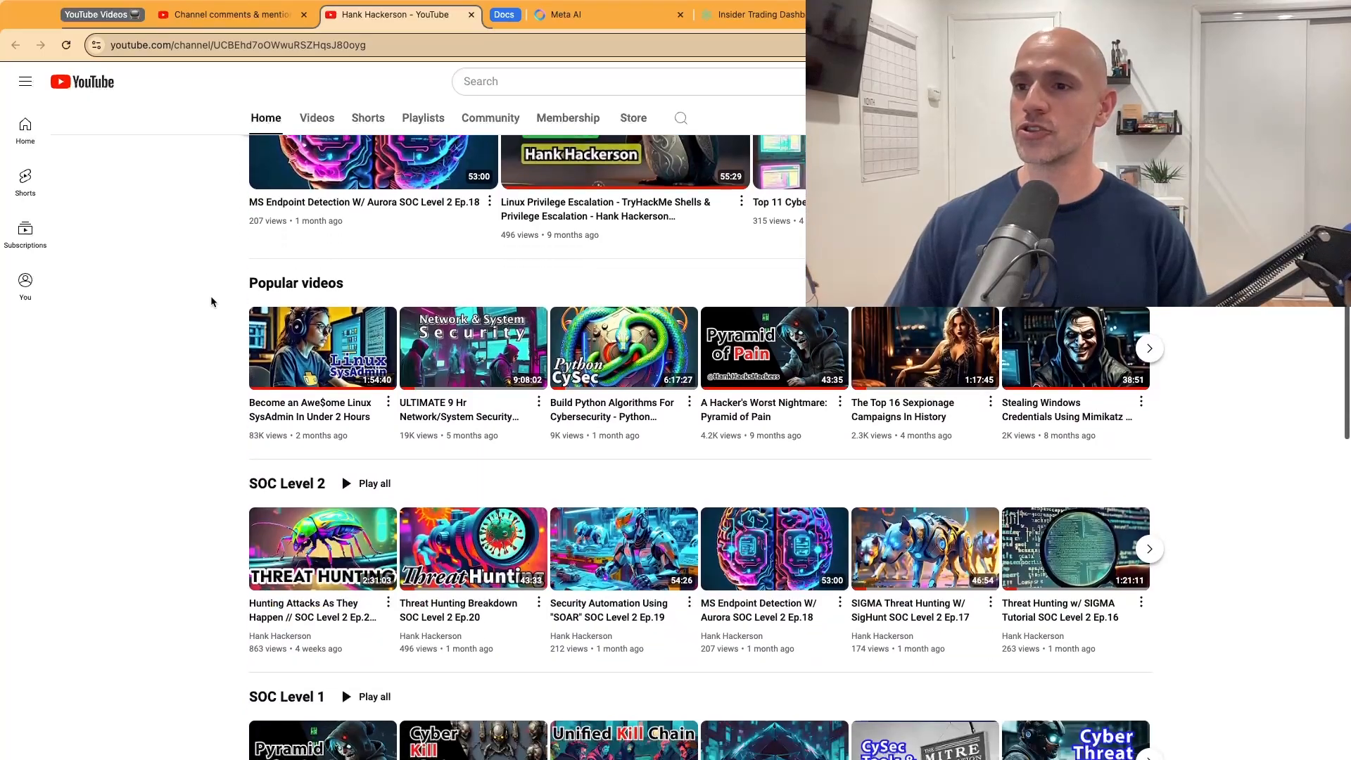
scroll(209, 295, "down", 9)
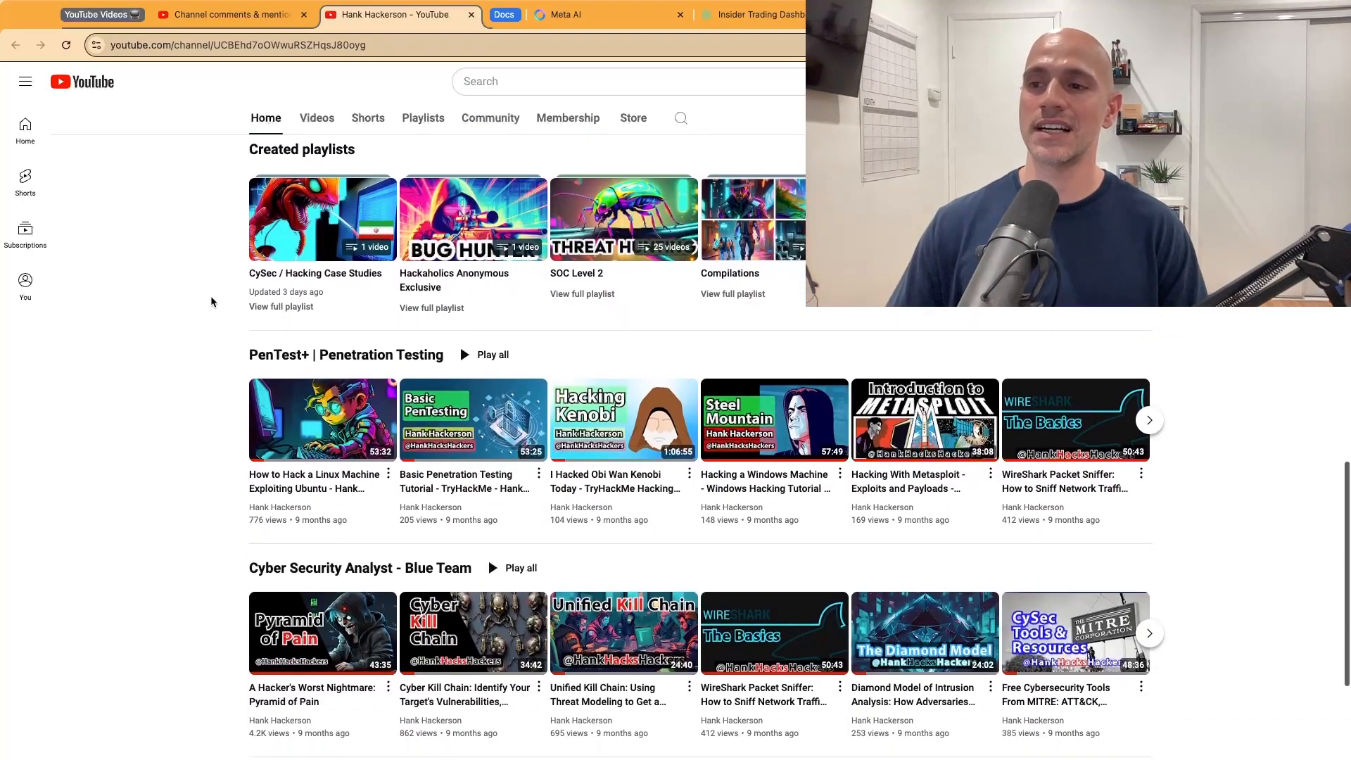
scroll(209, 295, "up", 4)
scroll(211, 298, "up", 15)
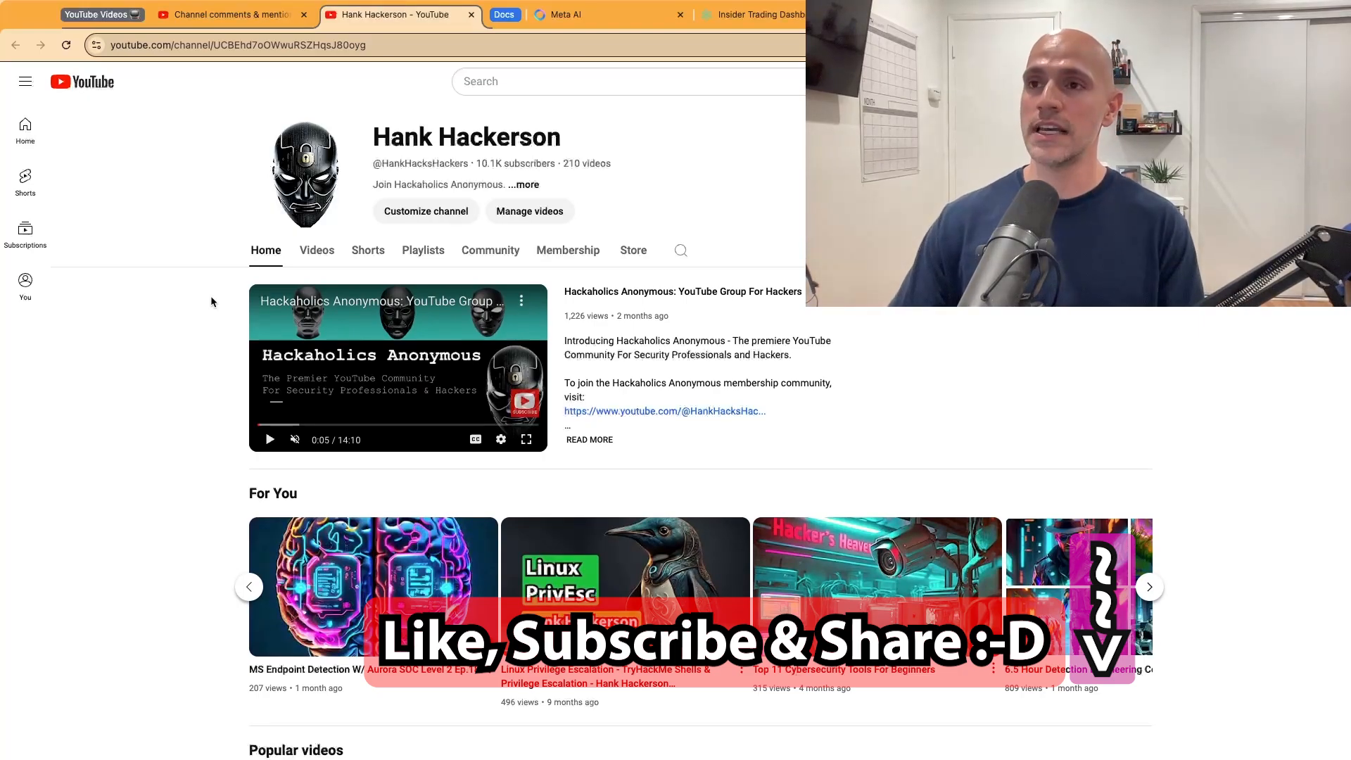
Step: Read through the channel comments in YouTube Studio, then return to the channel page
key("ctrl+shift+Tab")
scroll(204, 311, "down", 20)
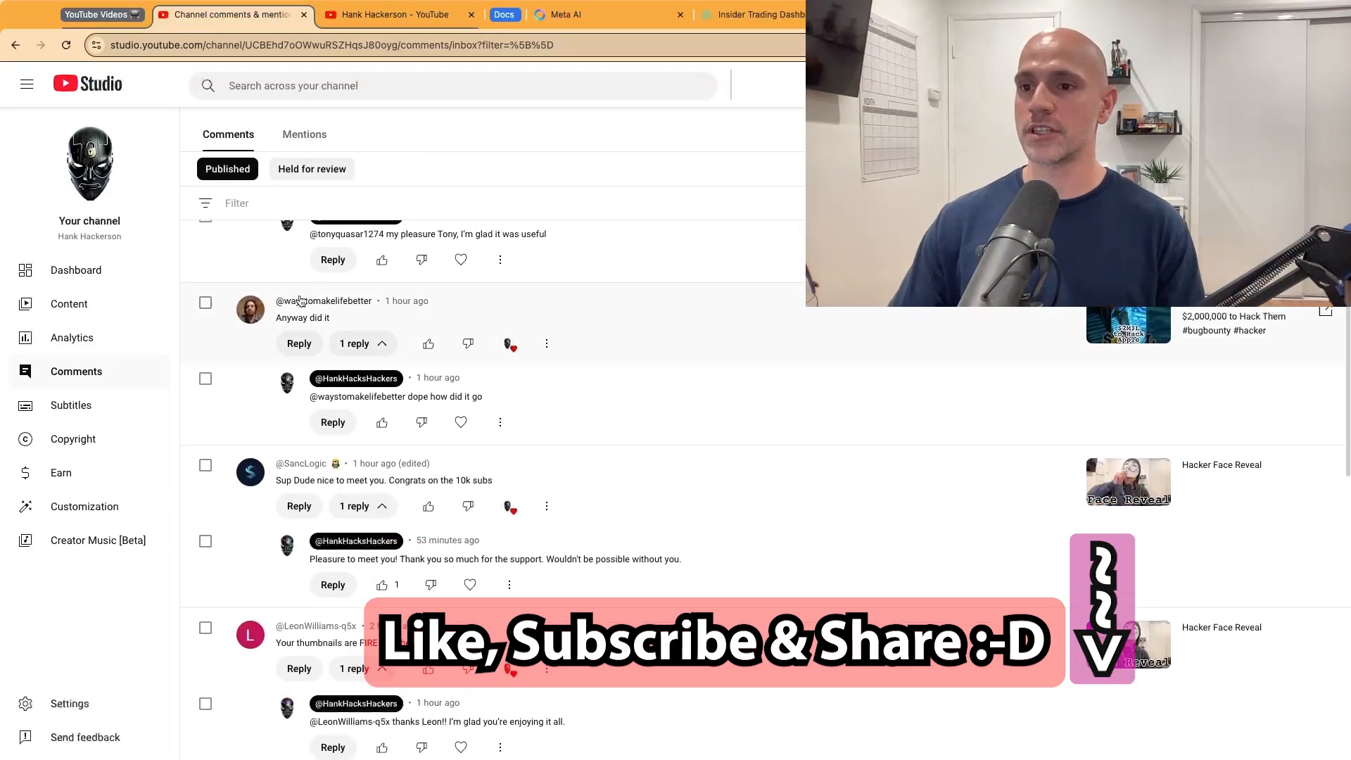
scroll(301, 300, "up", 20)
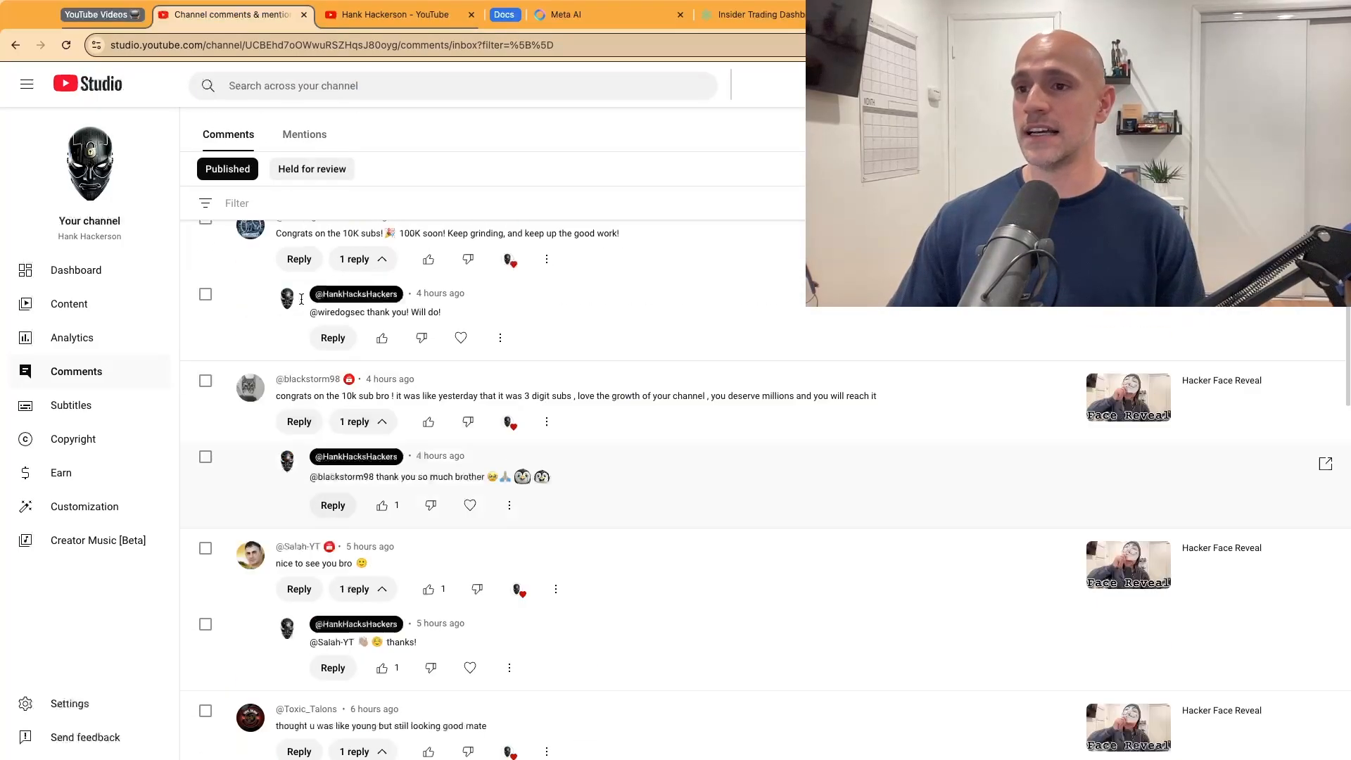
scroll(478, 339, "down", 5)
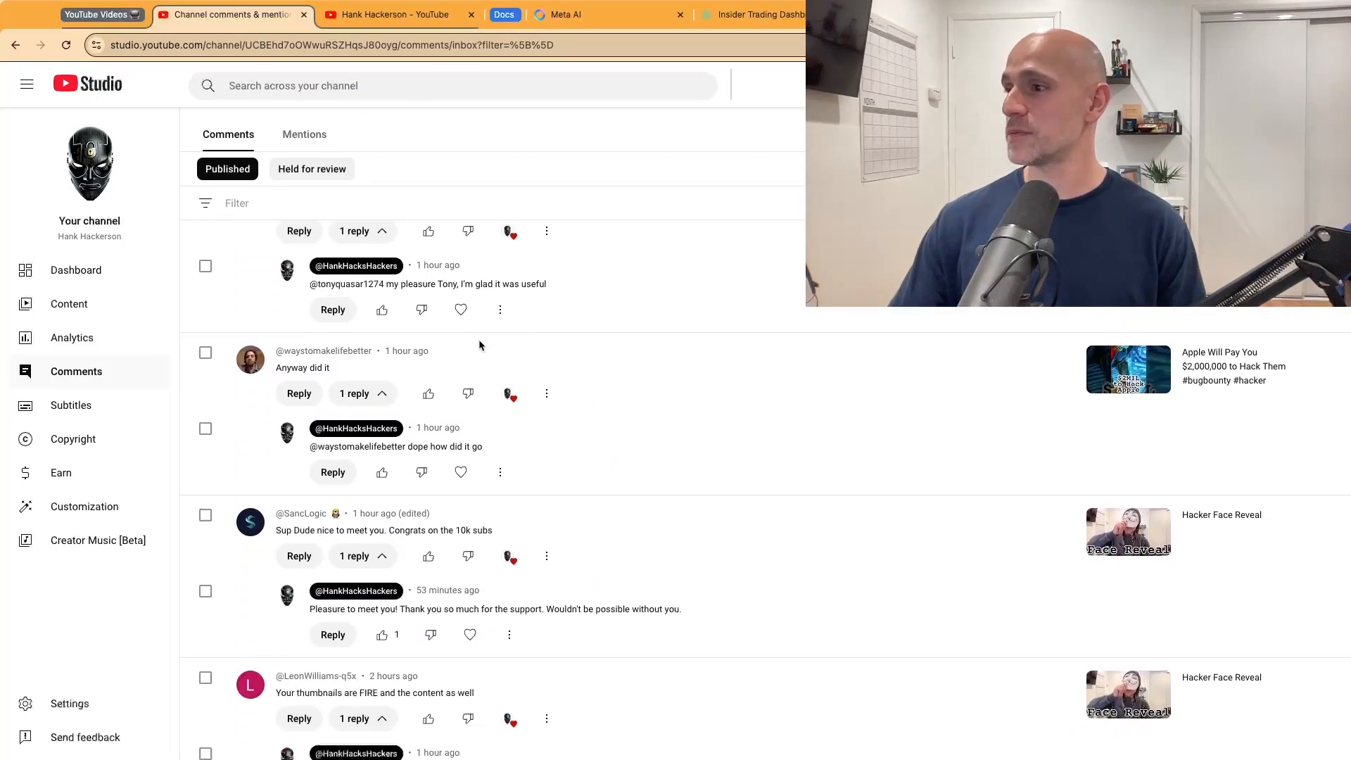
scroll(490, 345, "down", 8)
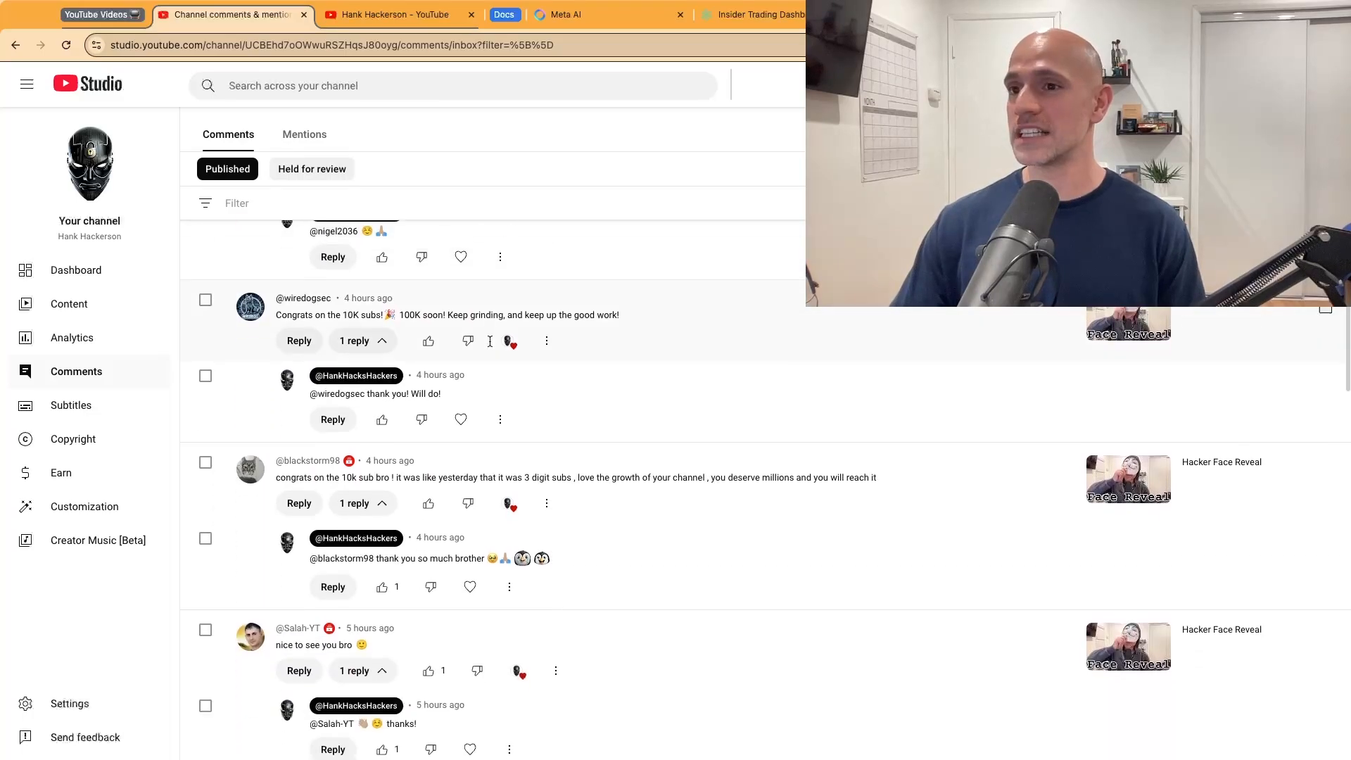
scroll(361, 290, "up", 13)
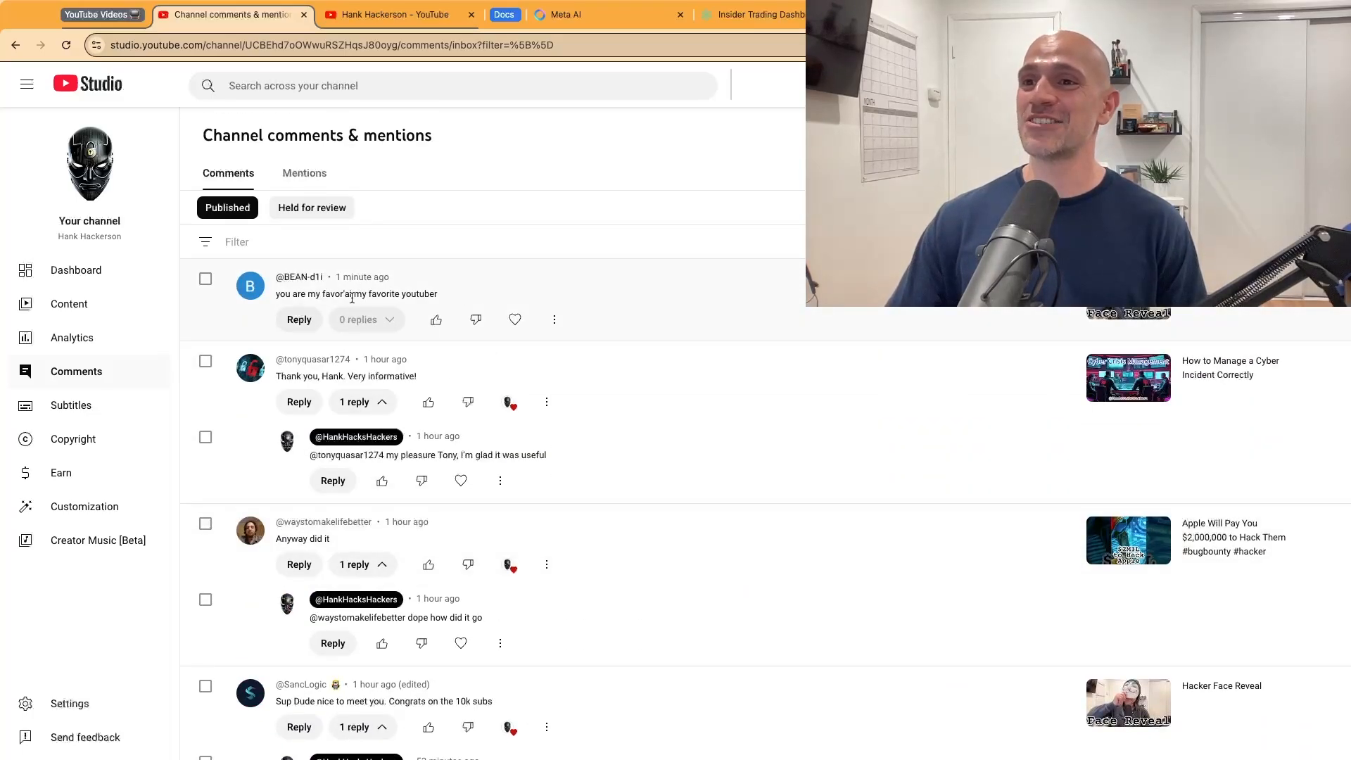
scroll(280, 314, "up", 5)
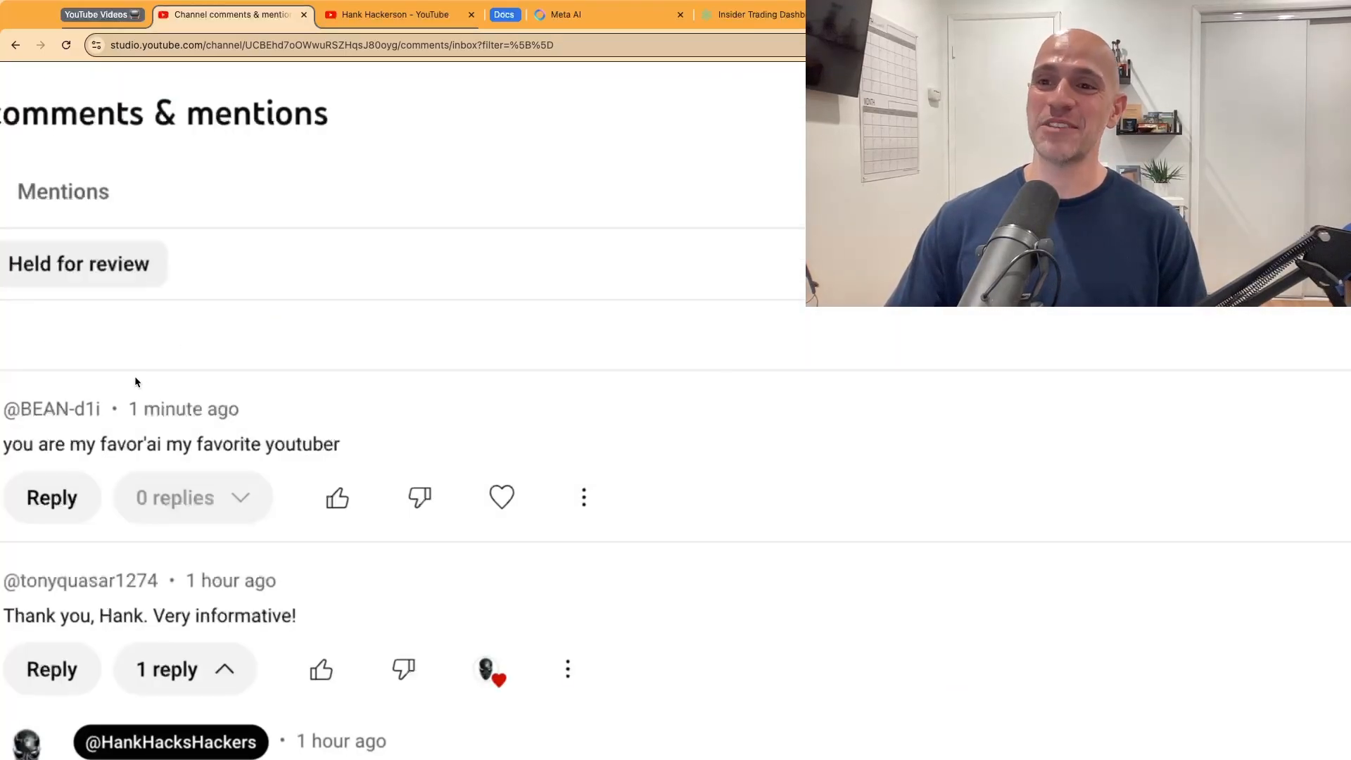
scroll(323, 403, "down", 5)
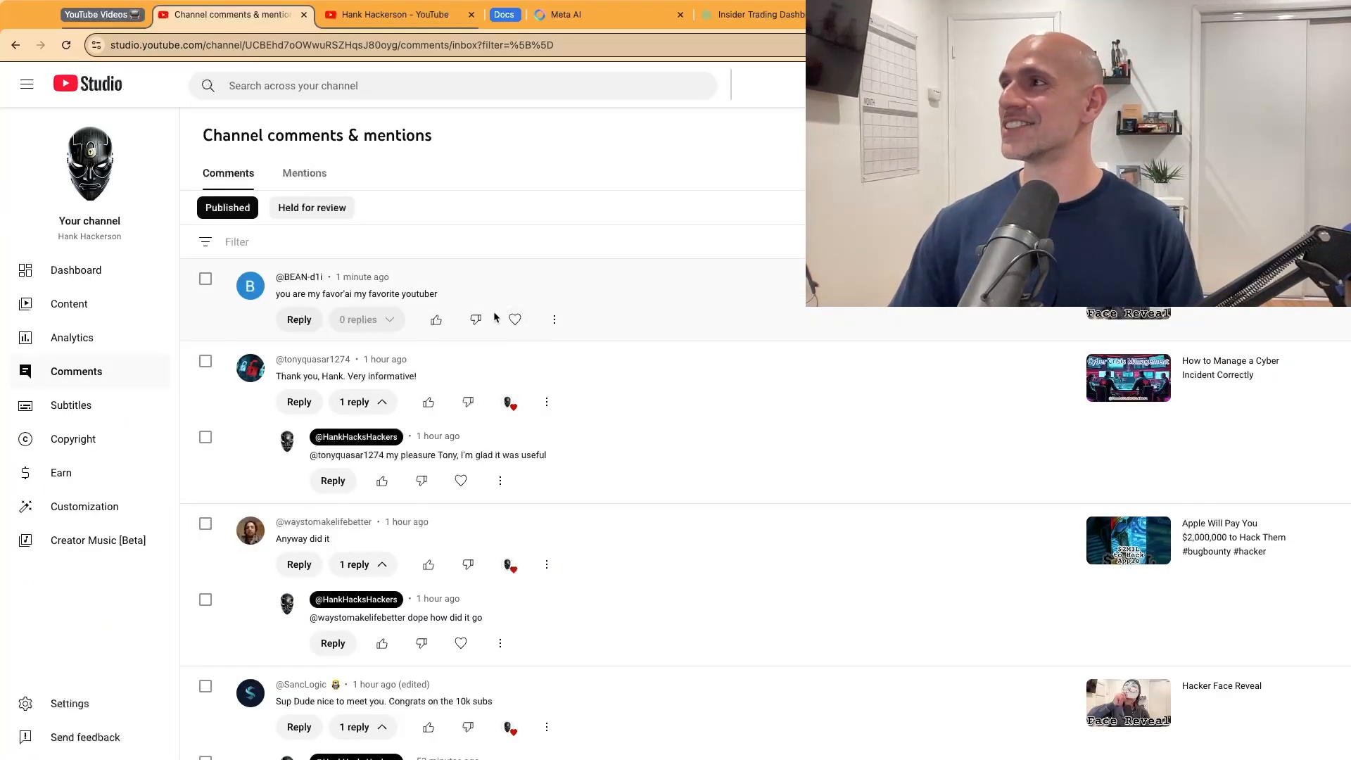
scroll(422, 281, "down", 10)
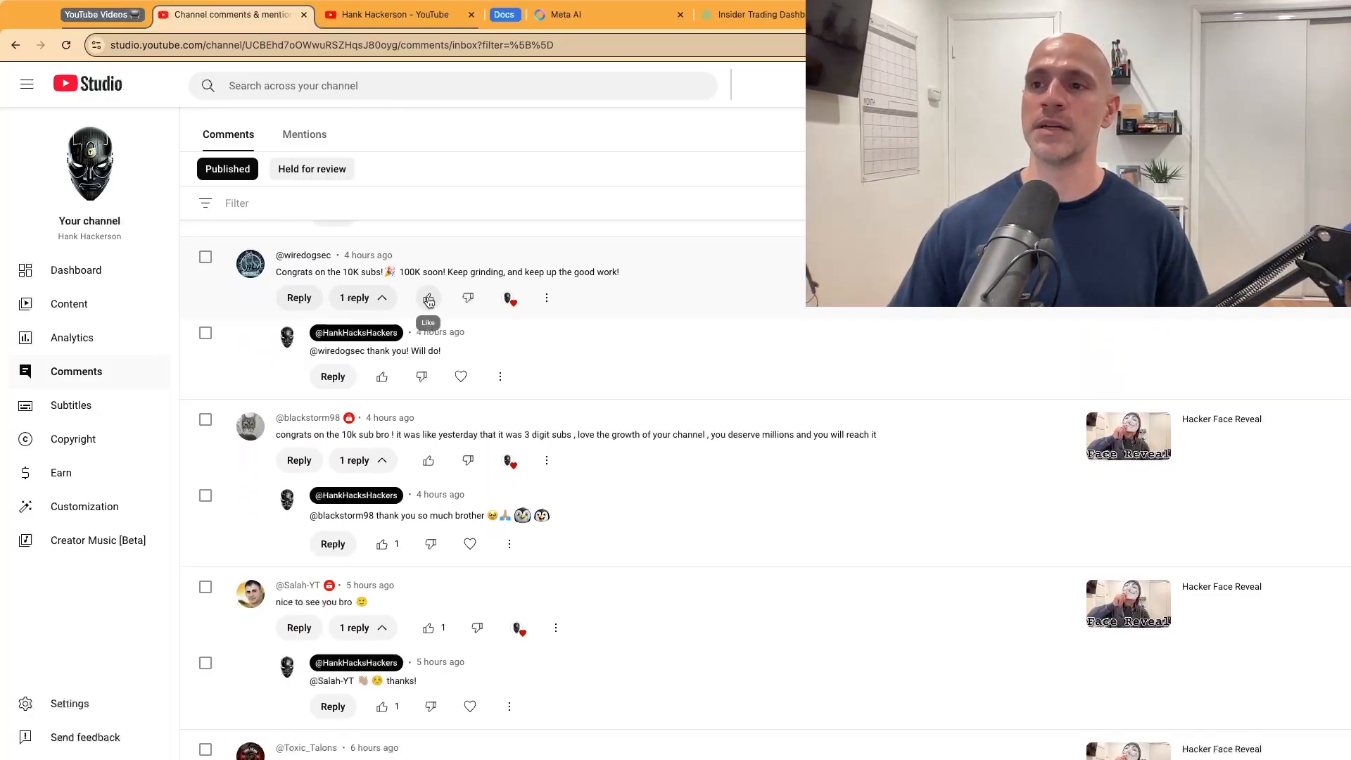
scroll(428, 301, "down", 8)
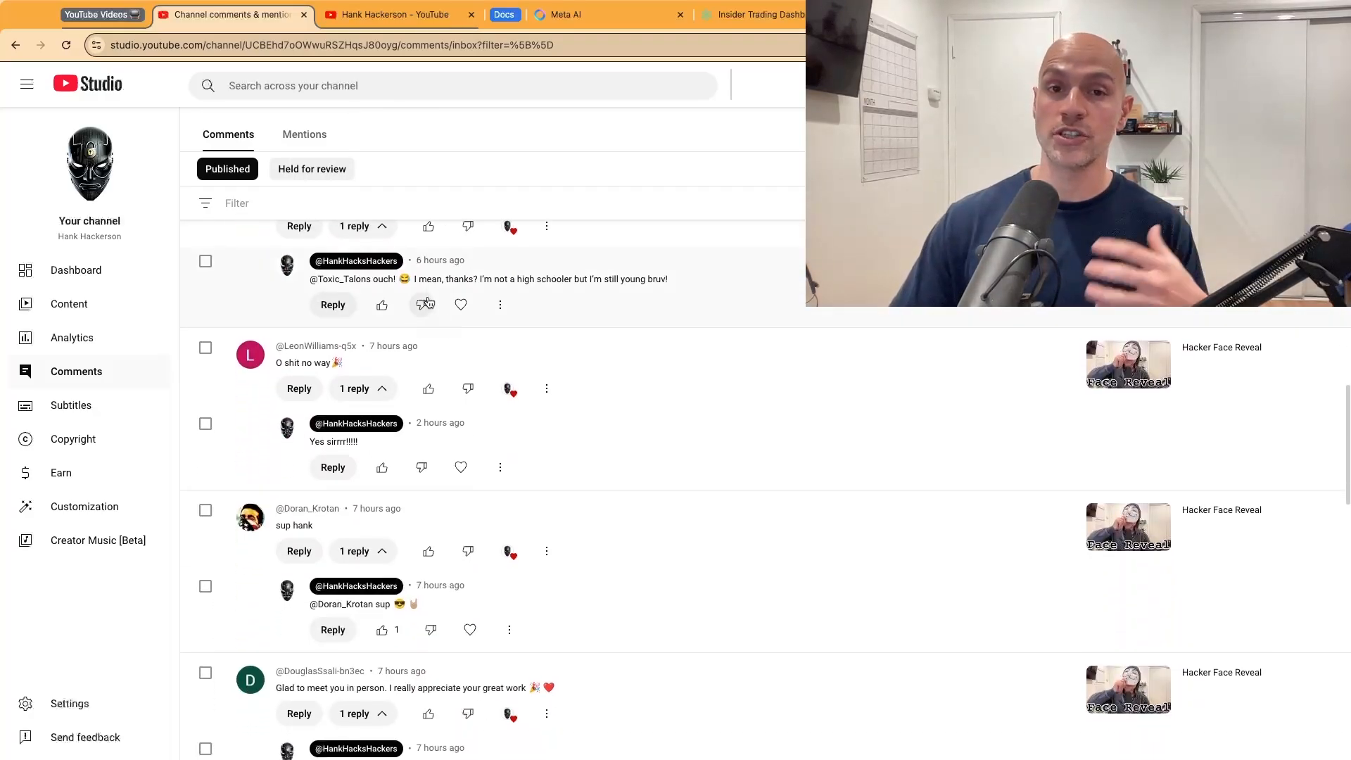
scroll(427, 302, "down", 10)
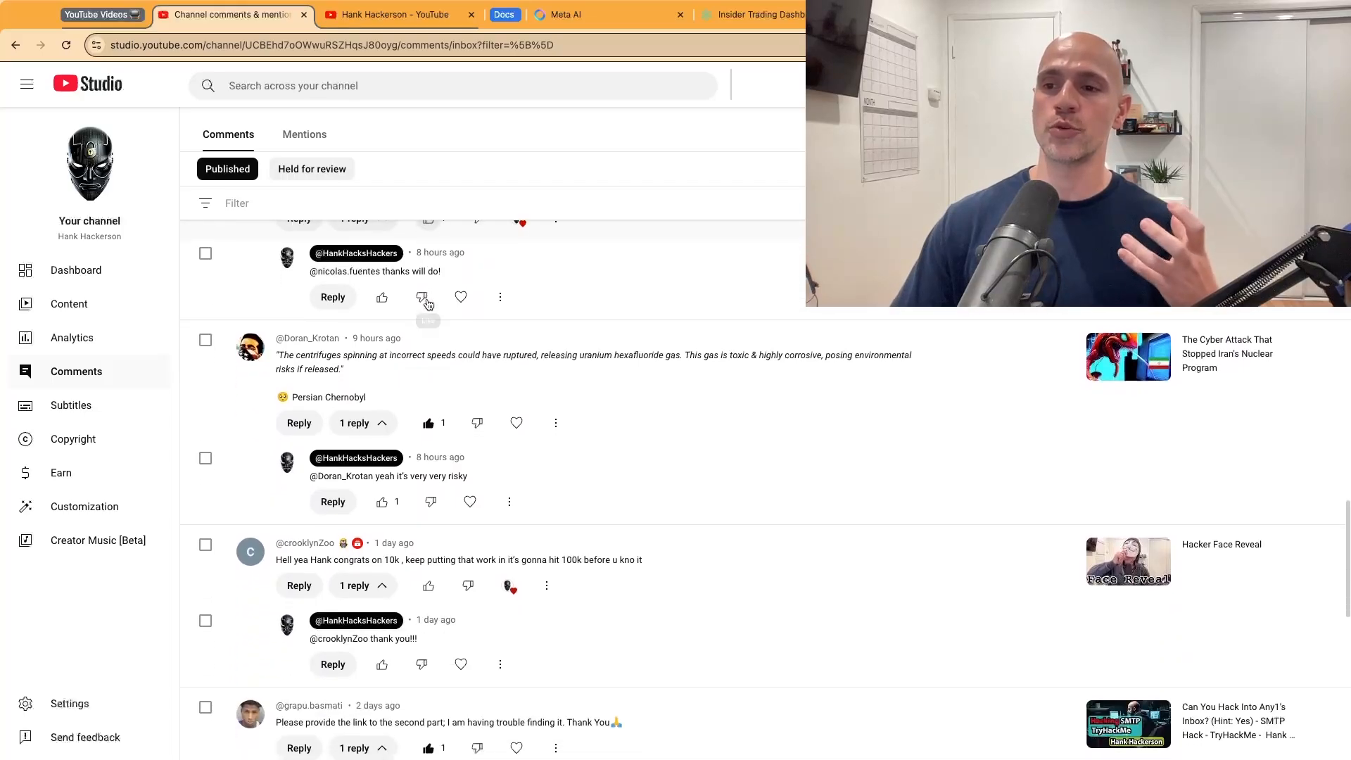
scroll(428, 302, "down", 4)
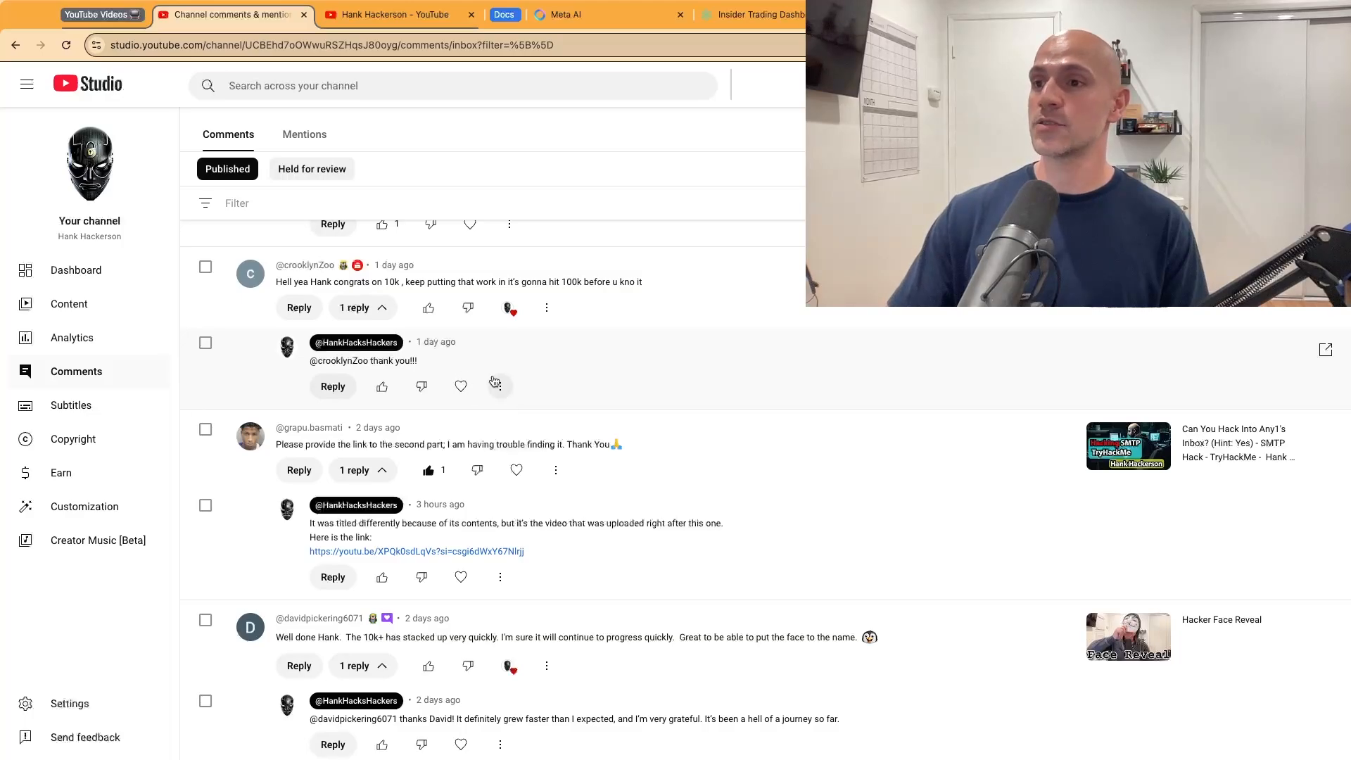
scroll(485, 385, "down", 15)
scroll(484, 375, "up", 5)
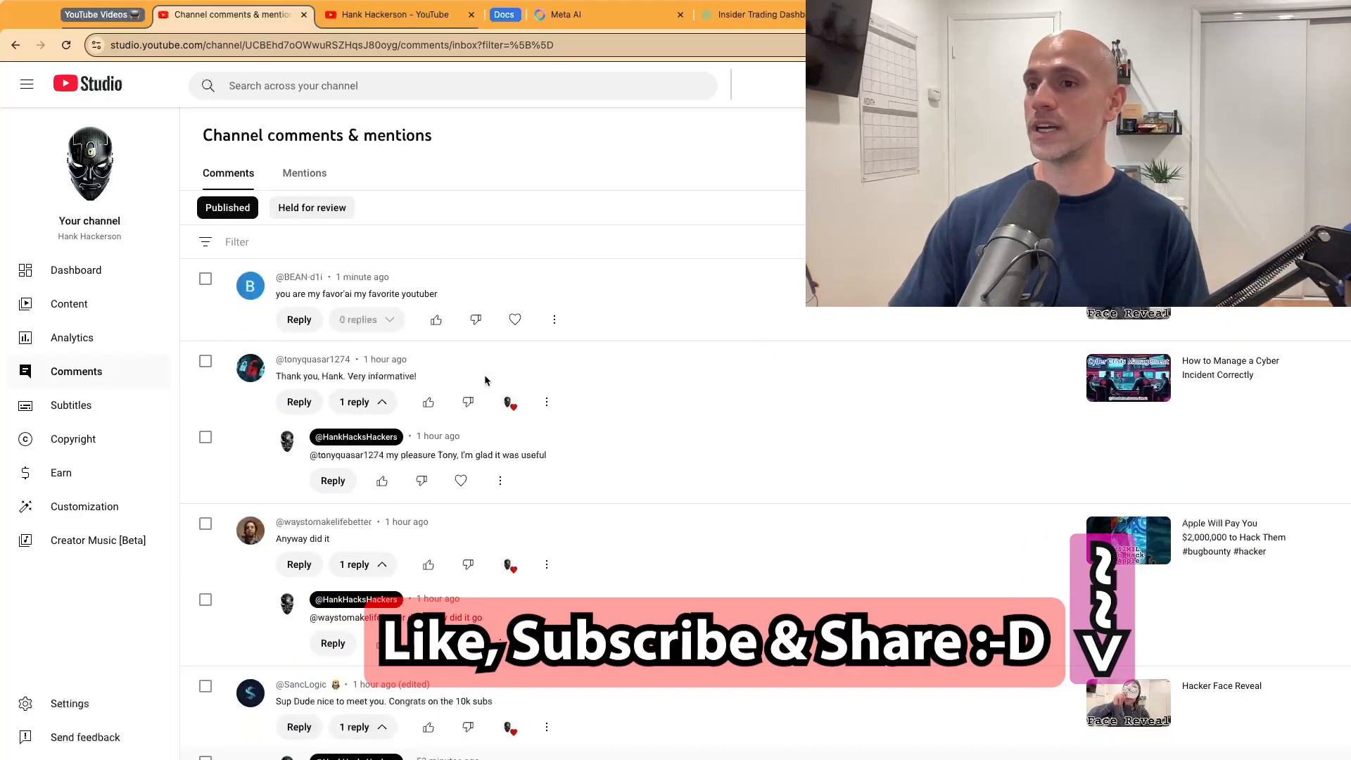
key("ctrl+Tab")
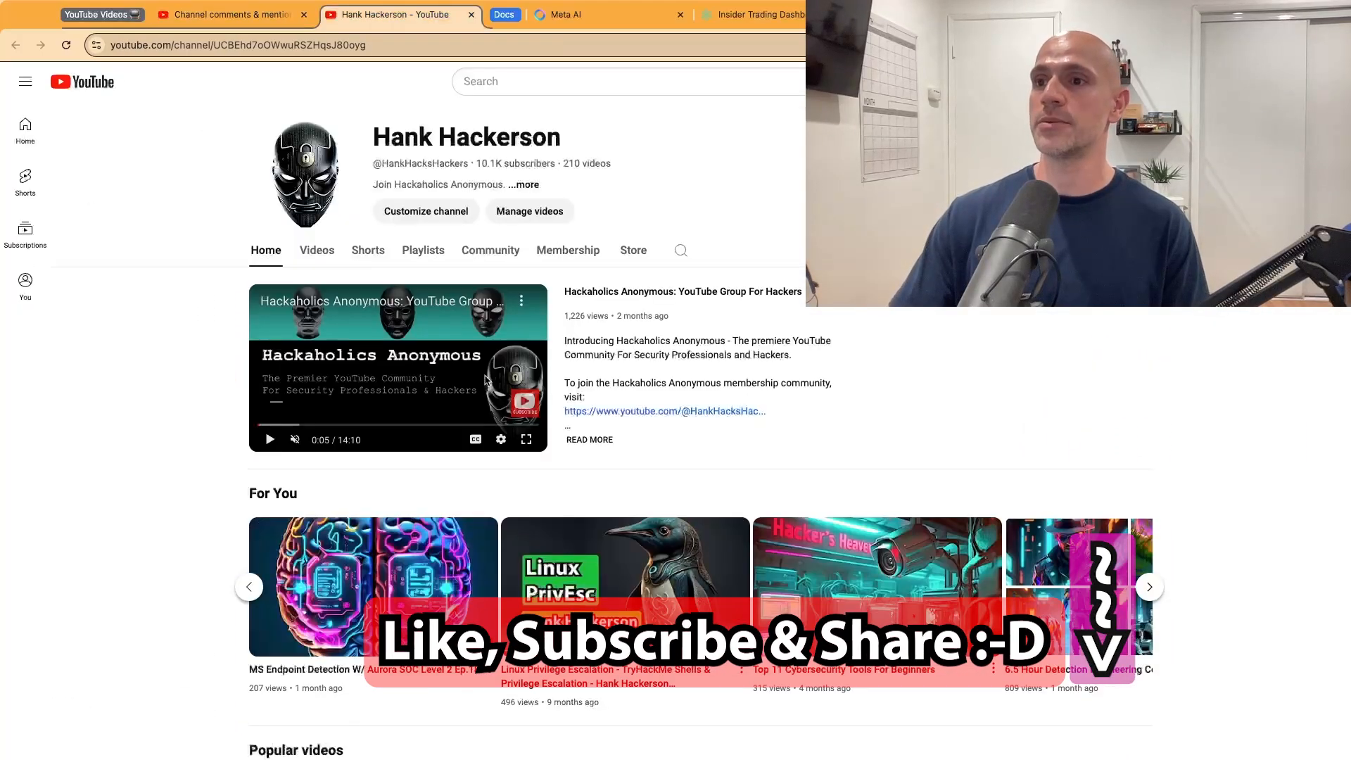
Step: Browse the channel's home page sections, briefly checking the comments tab before returning to the channel page
scroll(661, 420, "down", 15)
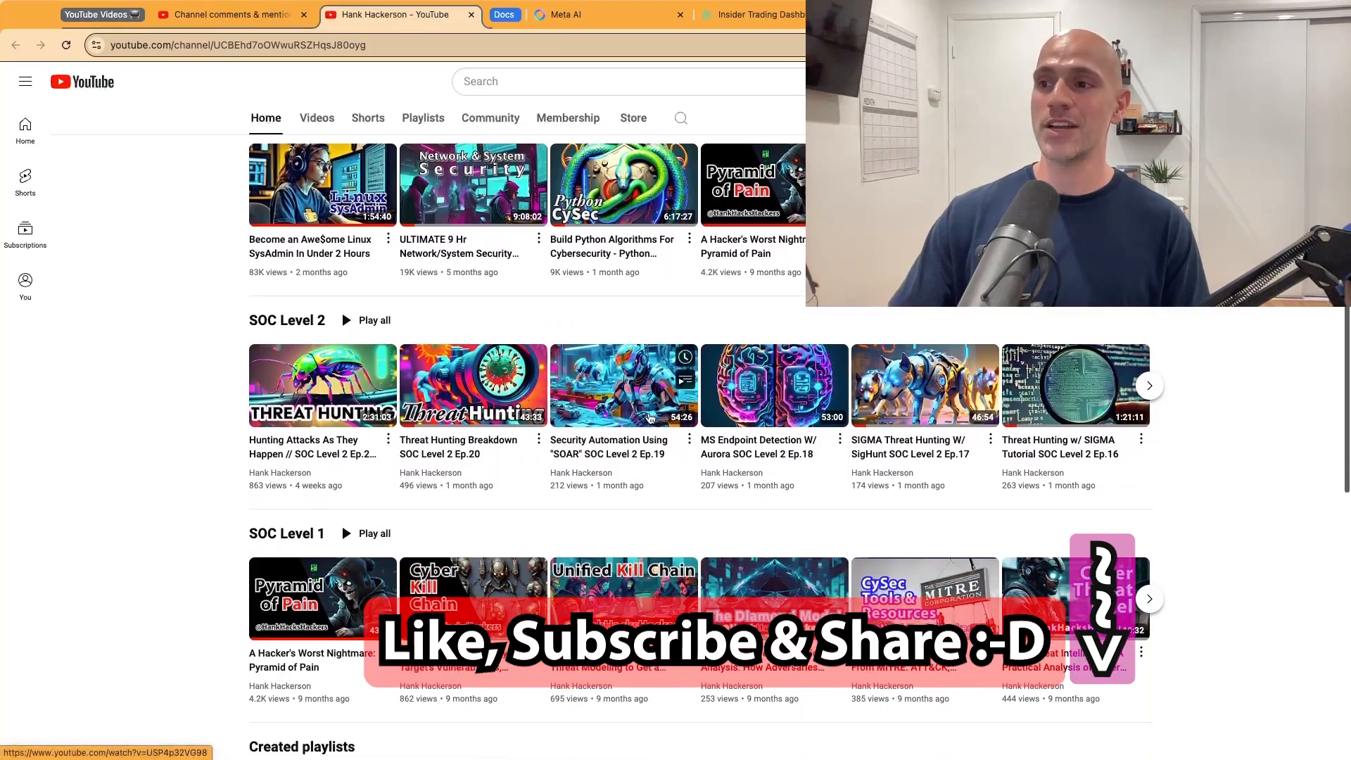
scroll(650, 419, "up", 10)
key("ctrl+shift+Tab")
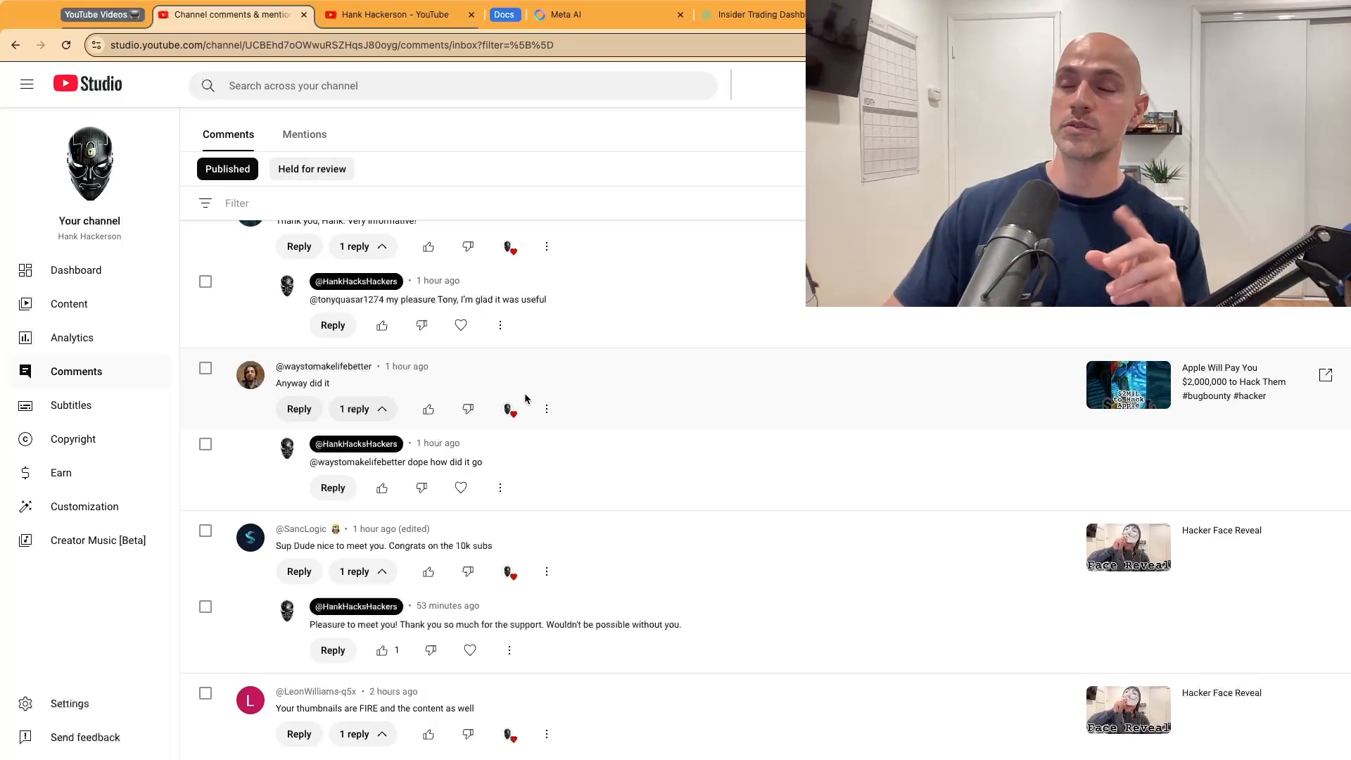
key("ctrl+Tab")
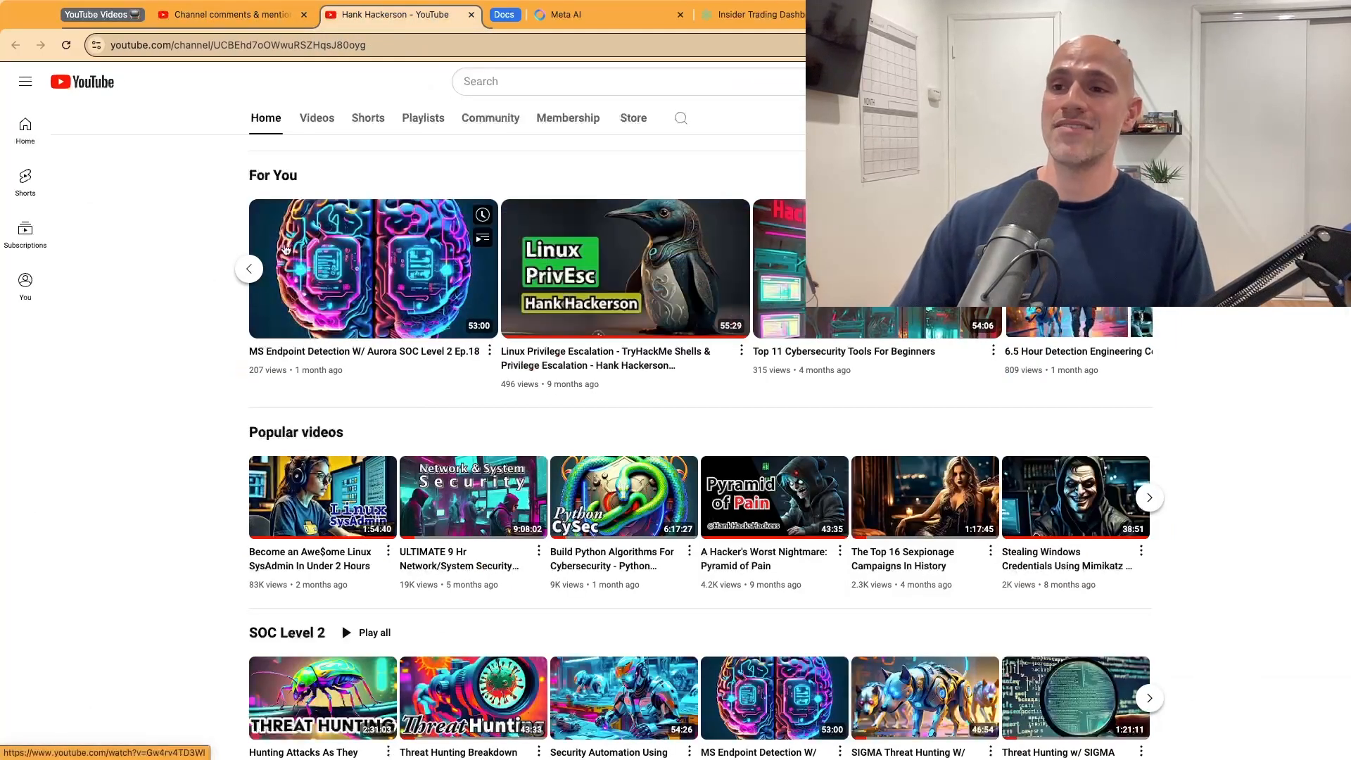
scroll(234, 258, "up", 1)
scroll(235, 257, "up", 5)
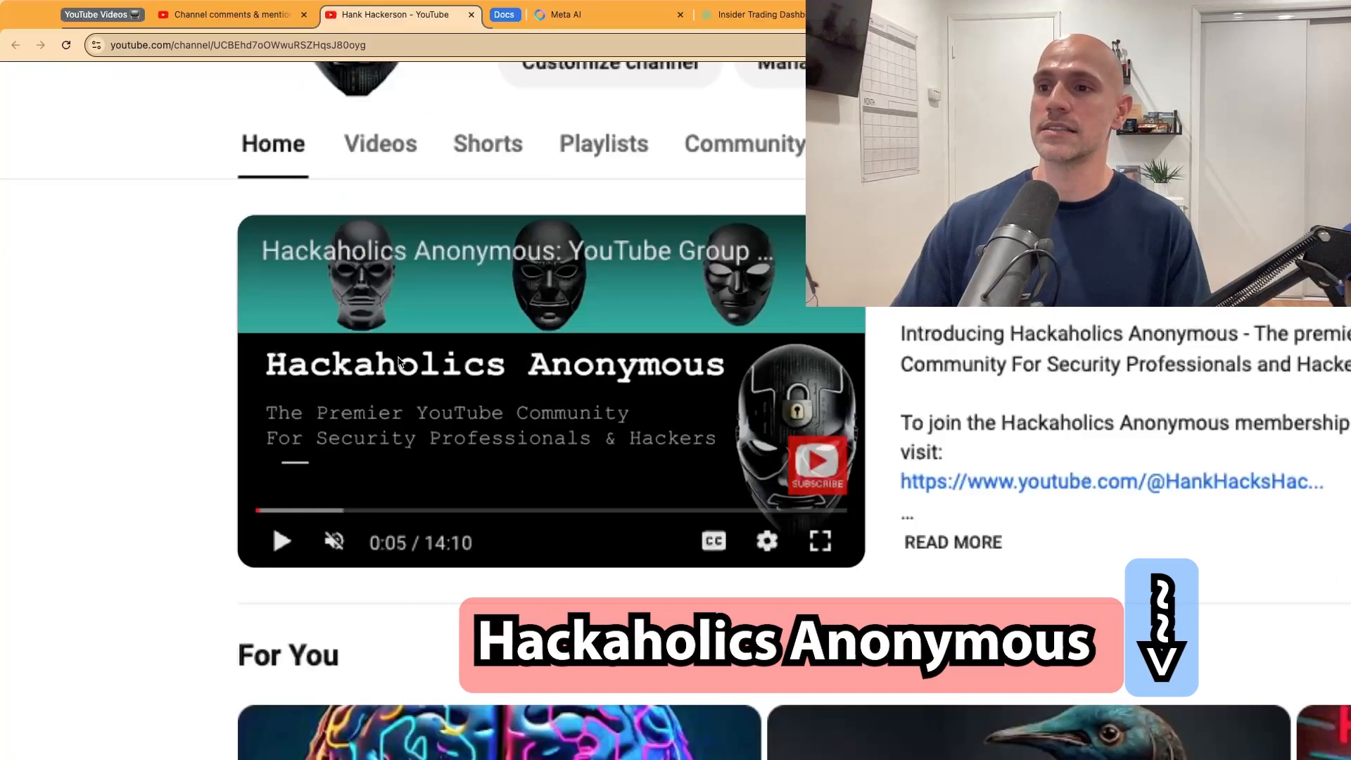
scroll(399, 363, "up", 3)
scroll(565, 365, "right", 1)
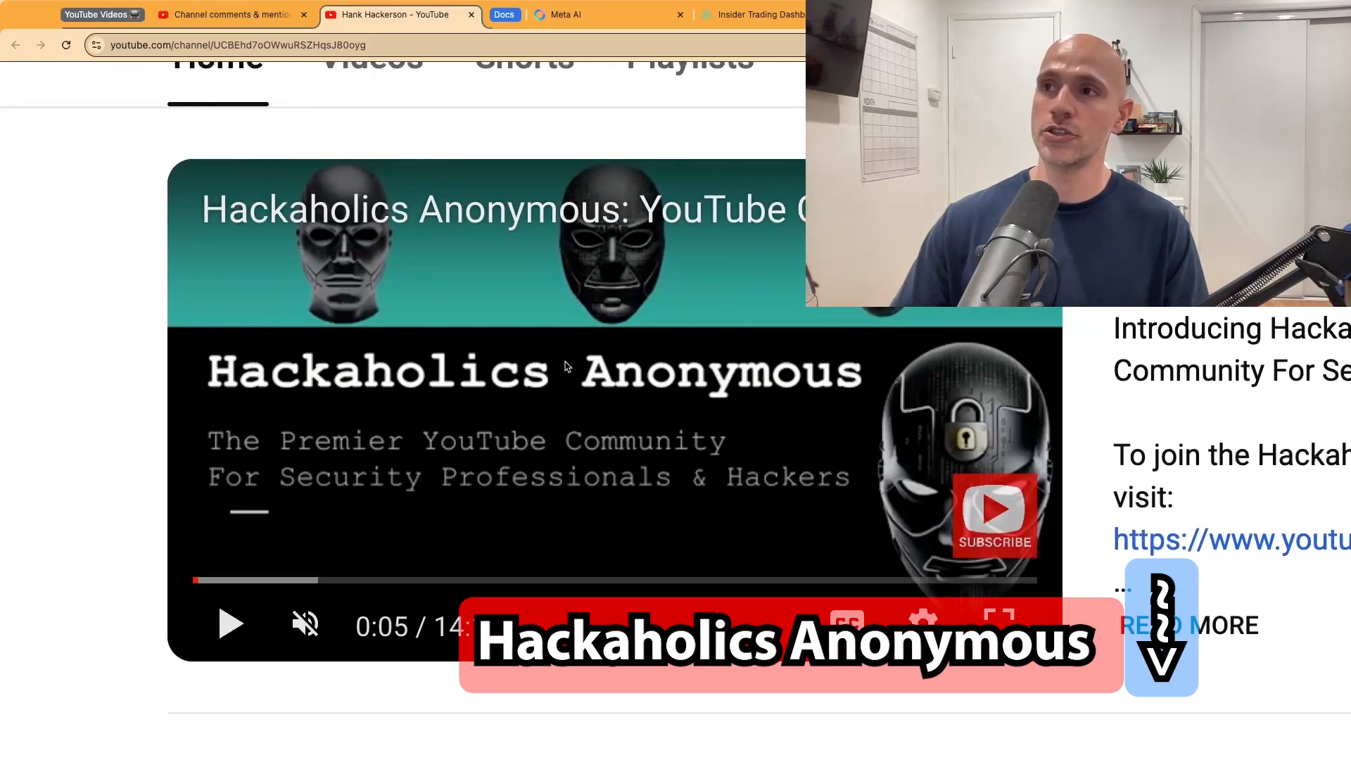
scroll(565, 366, "right", 3)
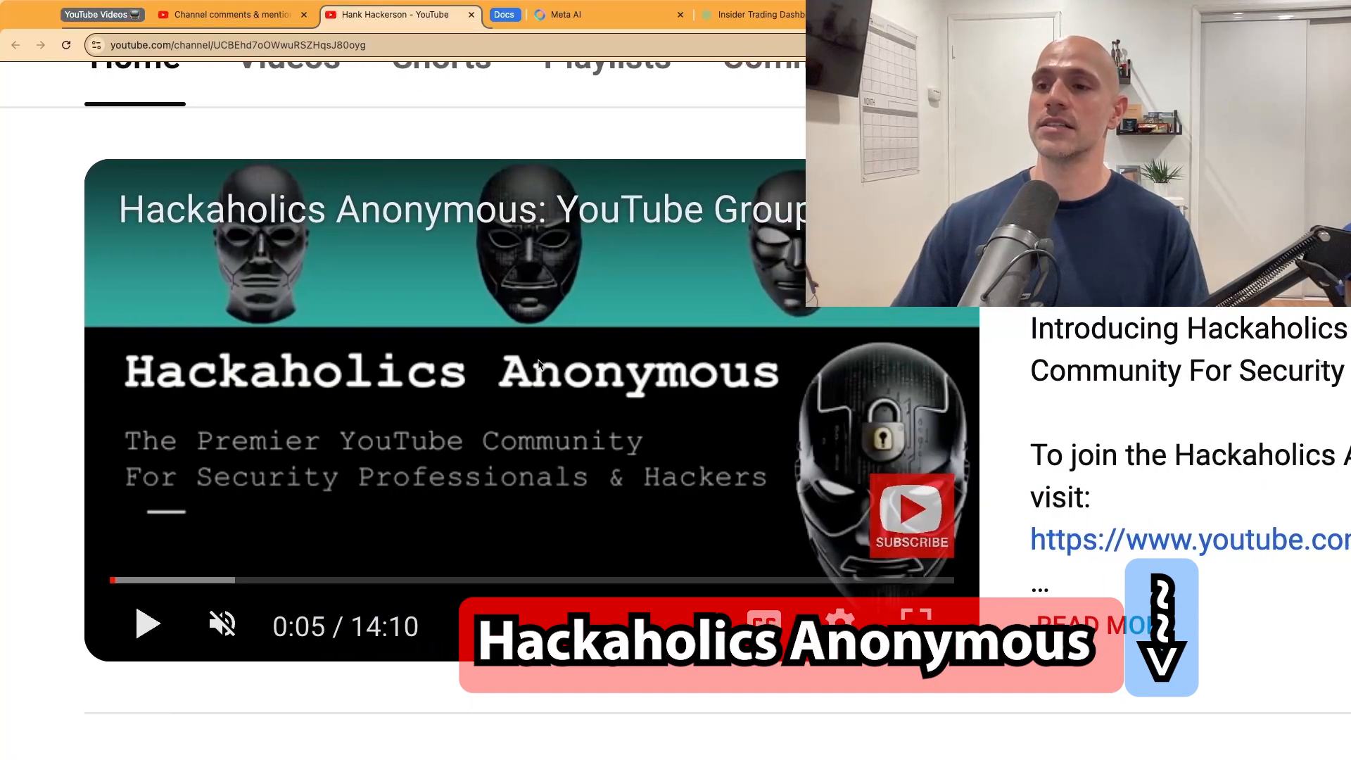
scroll(539, 364, "right", 1)
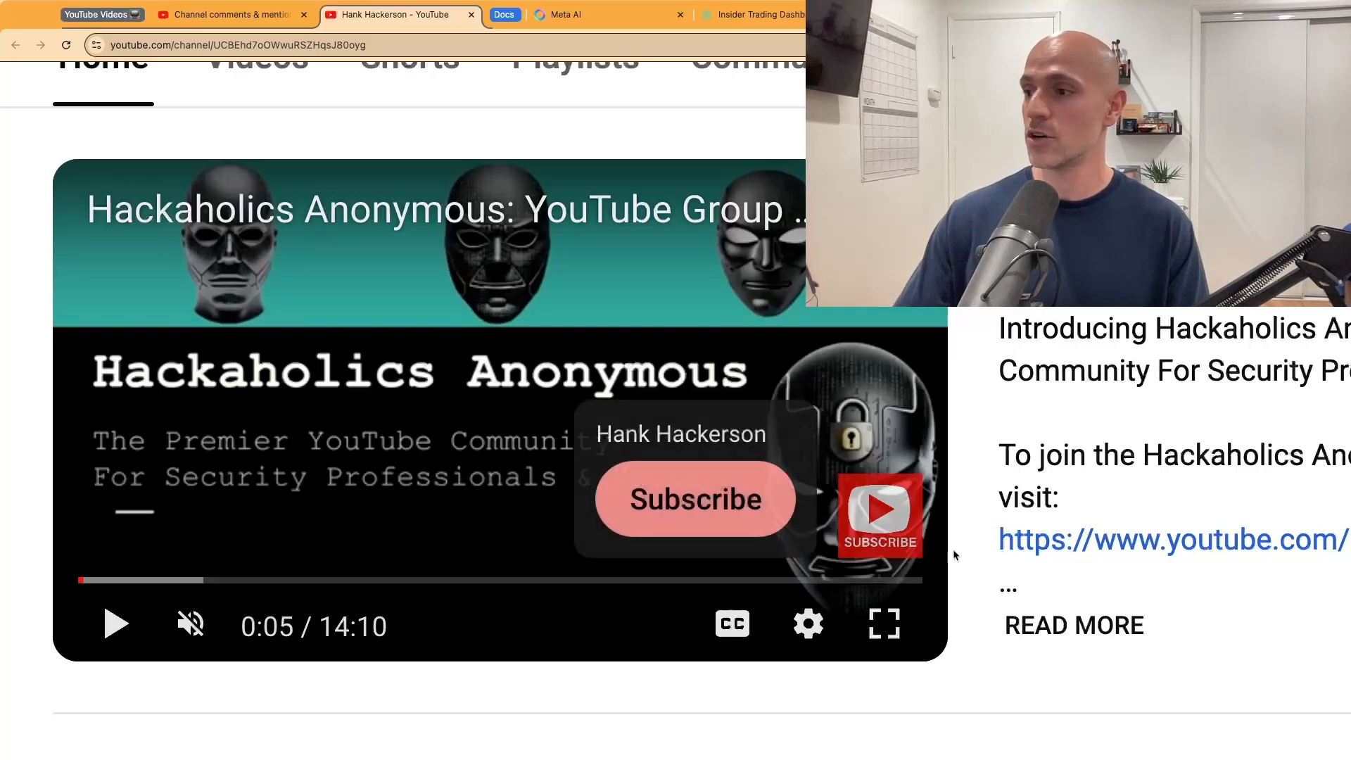
Step: Open the featured Hackaholics Anonymous video in a new tab, pause it, and expand its description
middle_click(612, 362)
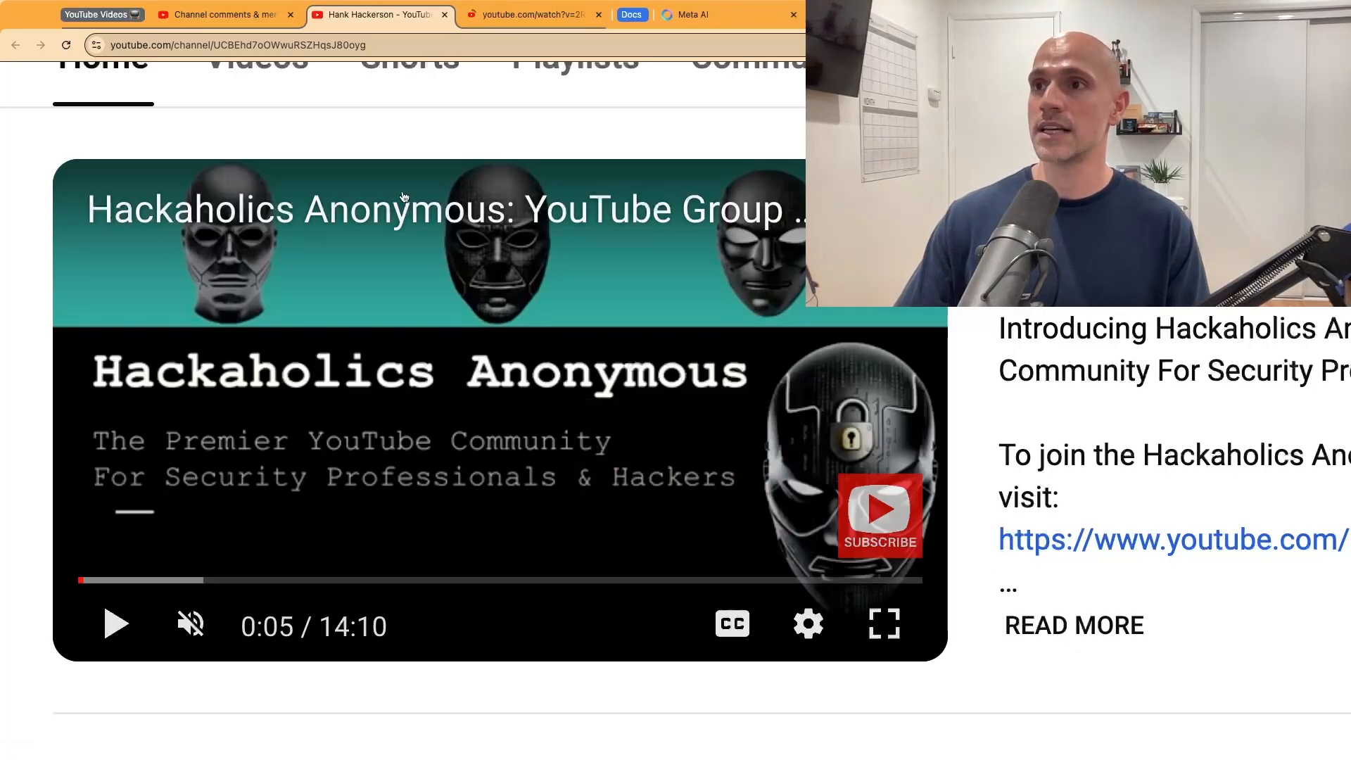
key("ctrl+Tab")
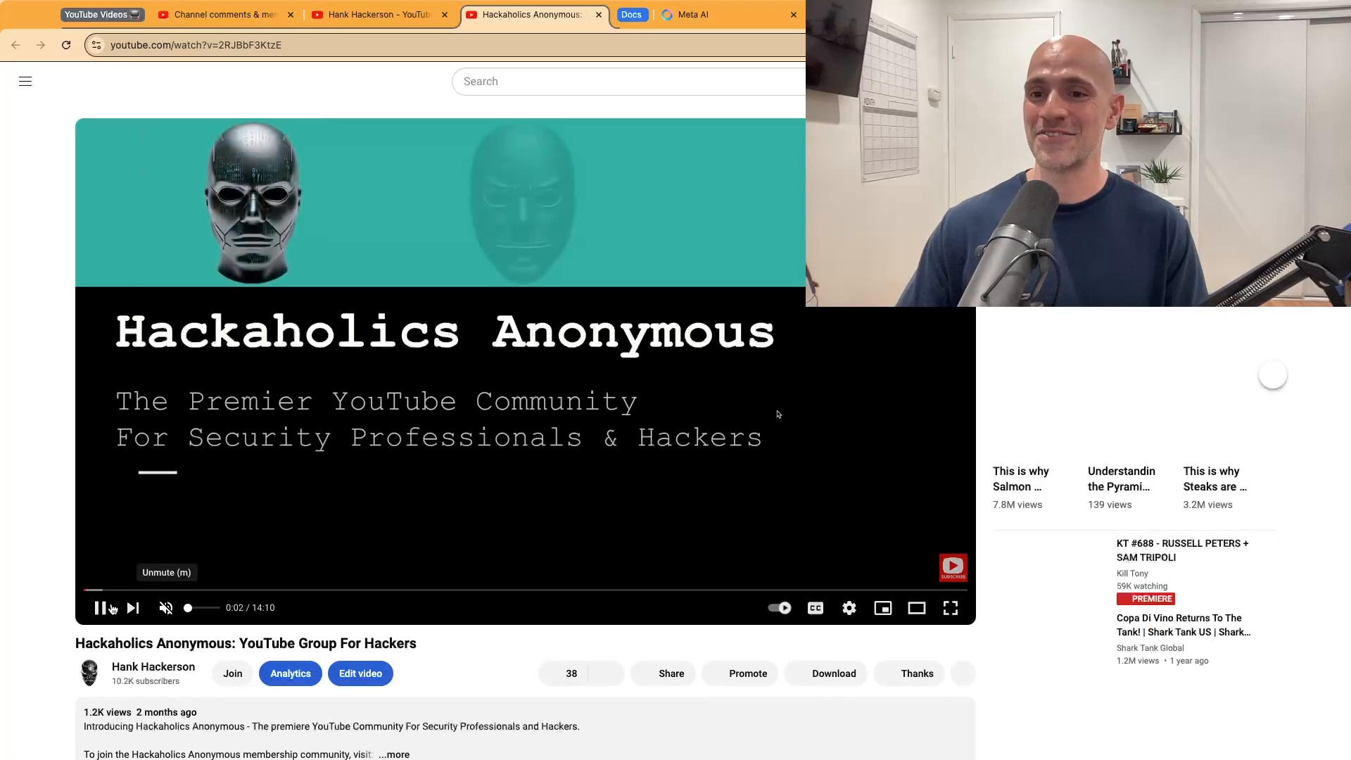
left_click(112, 608)
scroll(42, 552, "down", 3)
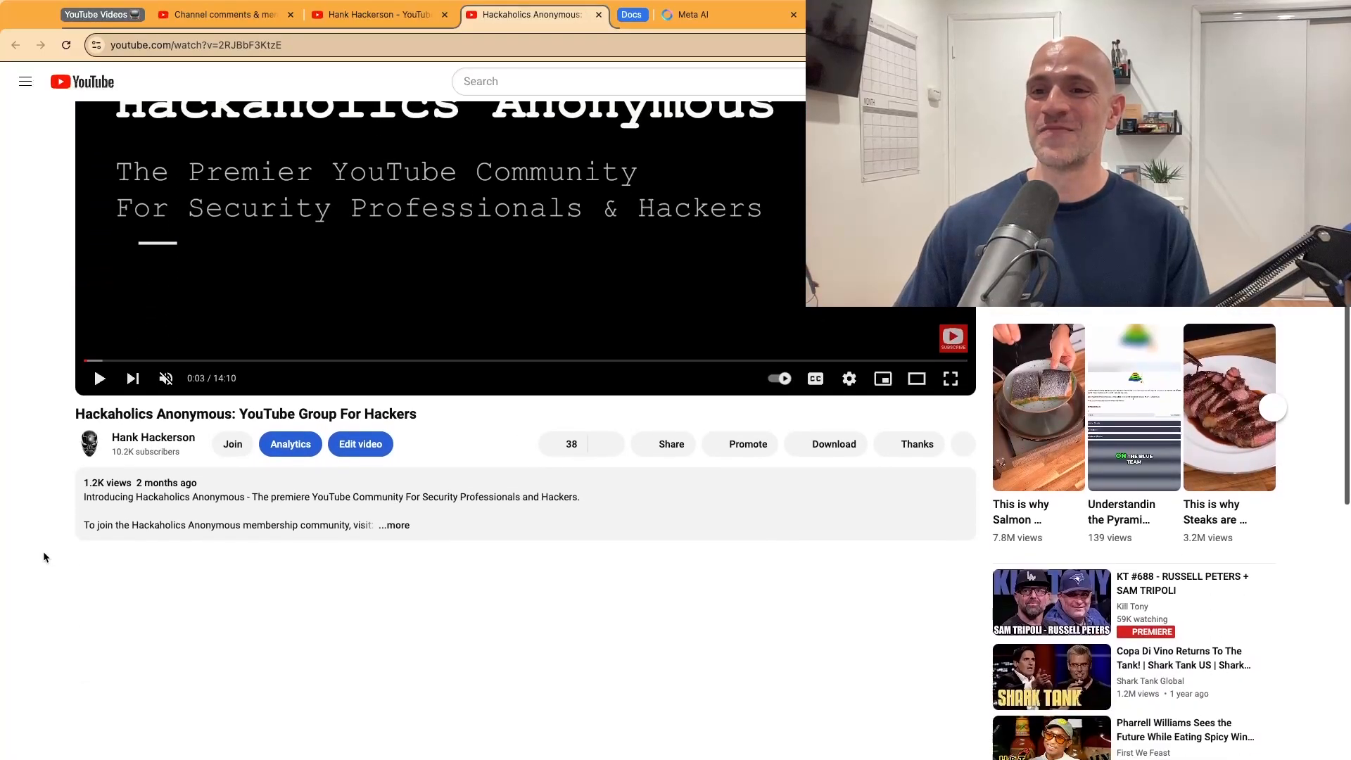
left_click(438, 536)
scroll(356, 534, "down", 5)
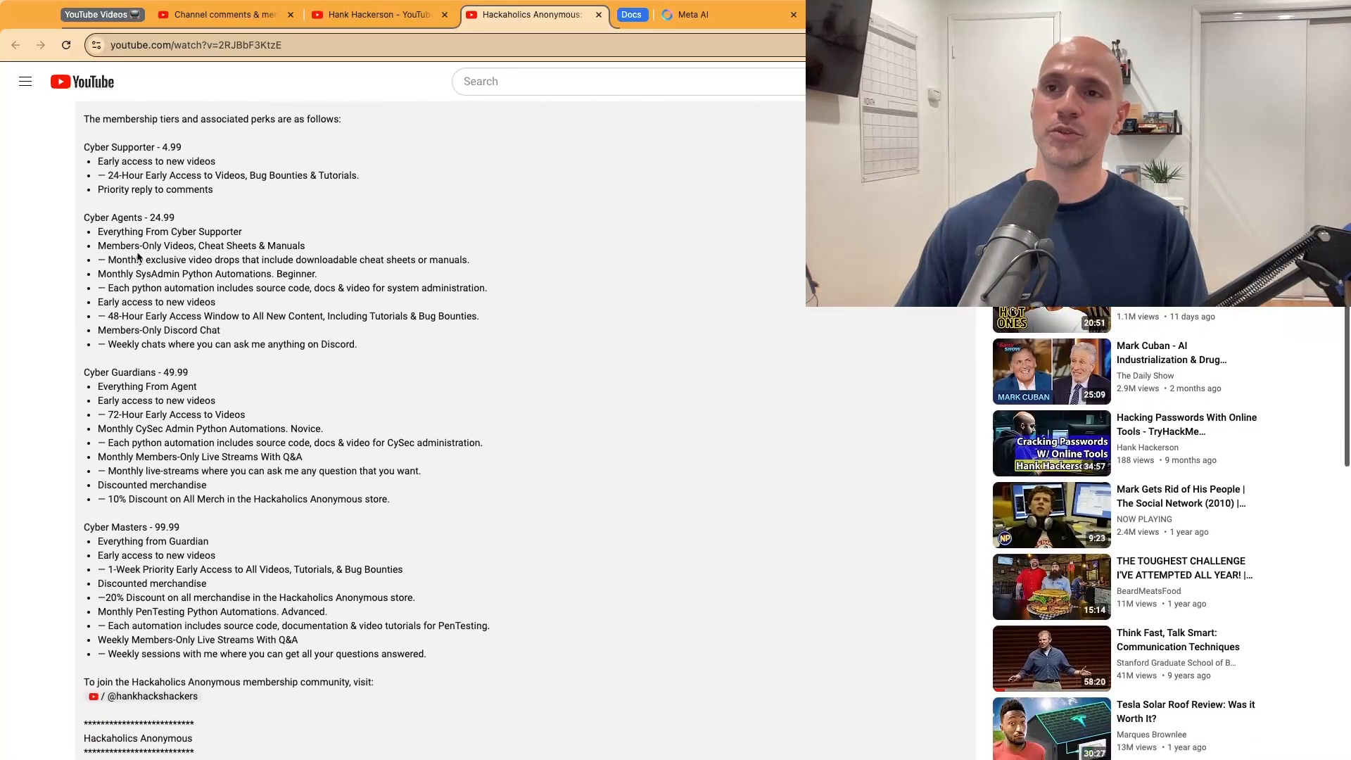
Step: Read the membership tiers in the video description, highlighting lines, then return to the channel page tab
left_click_drag(186, 149, 75, 145)
left_click(178, 156)
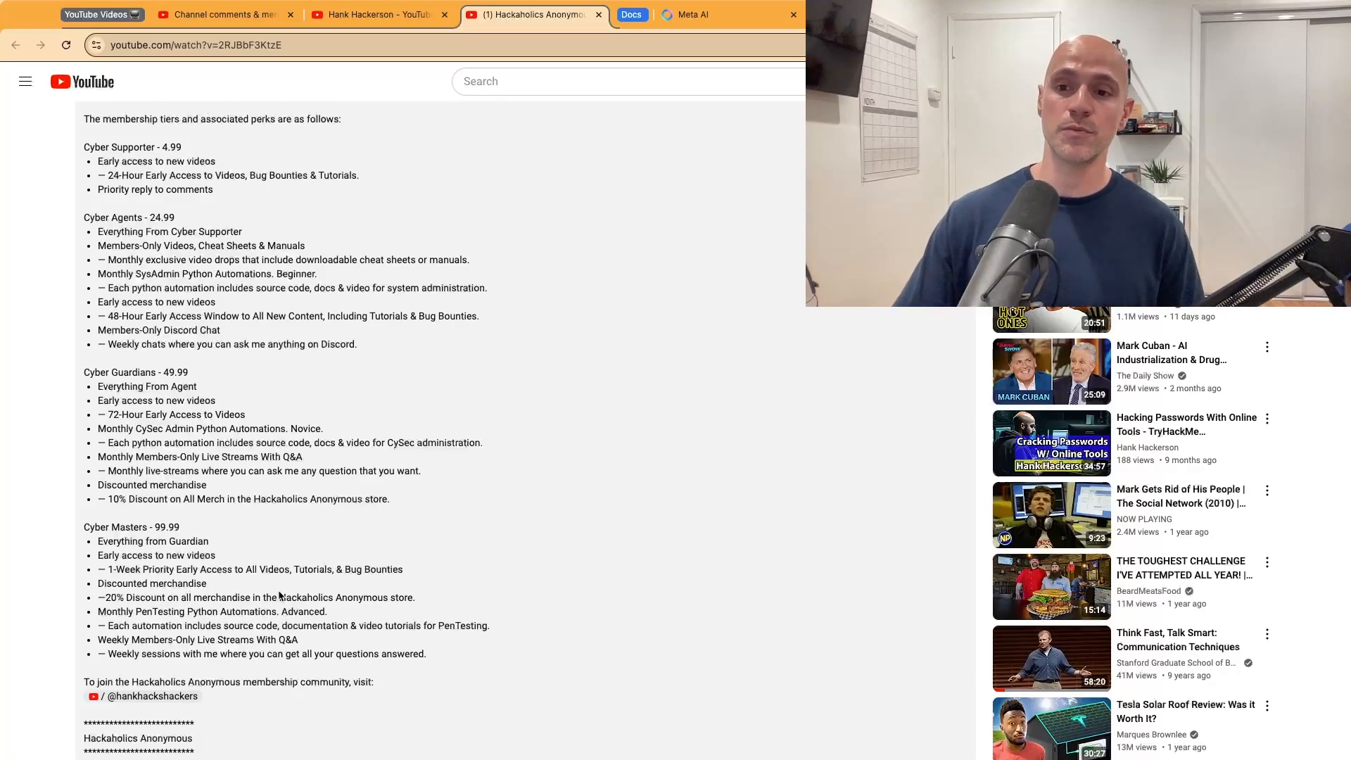
left_click_drag(112, 528, 210, 531)
left_click(210, 531)
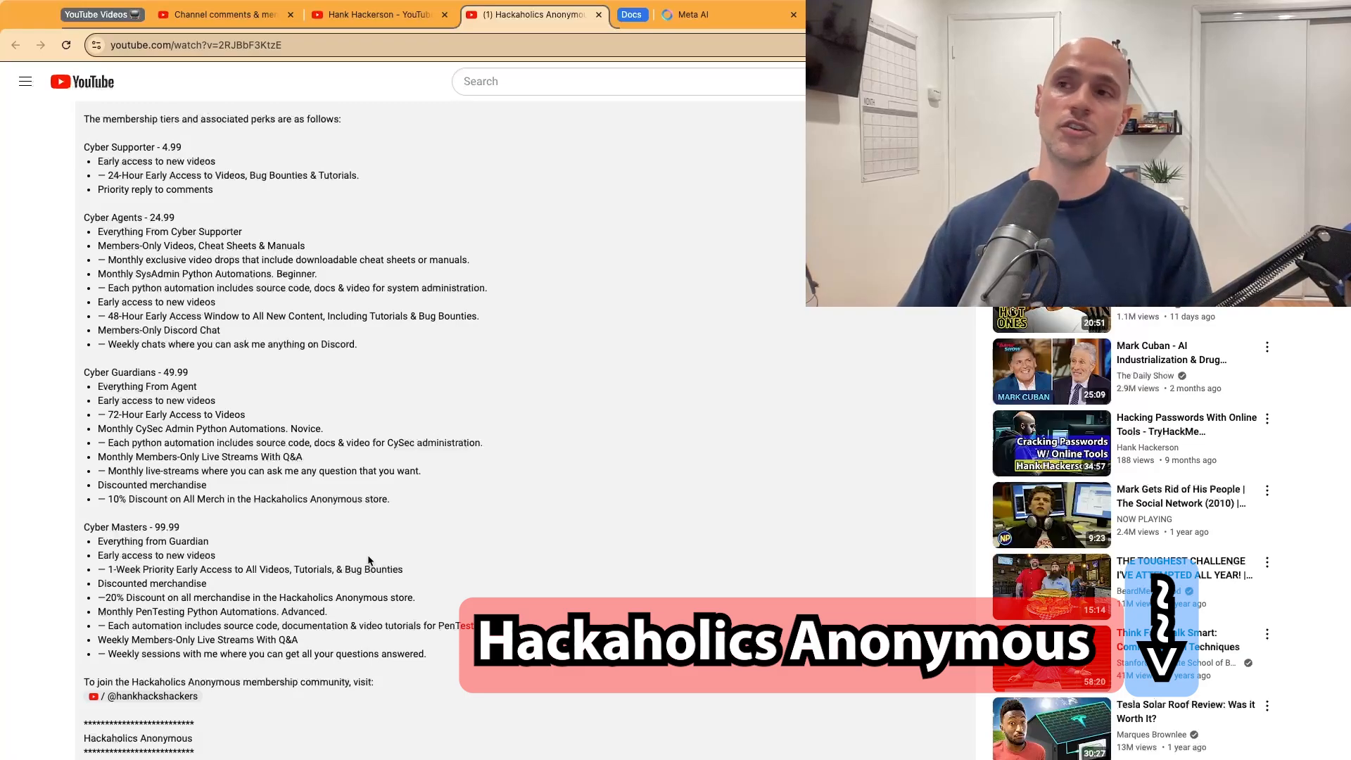
left_click(415, 16)
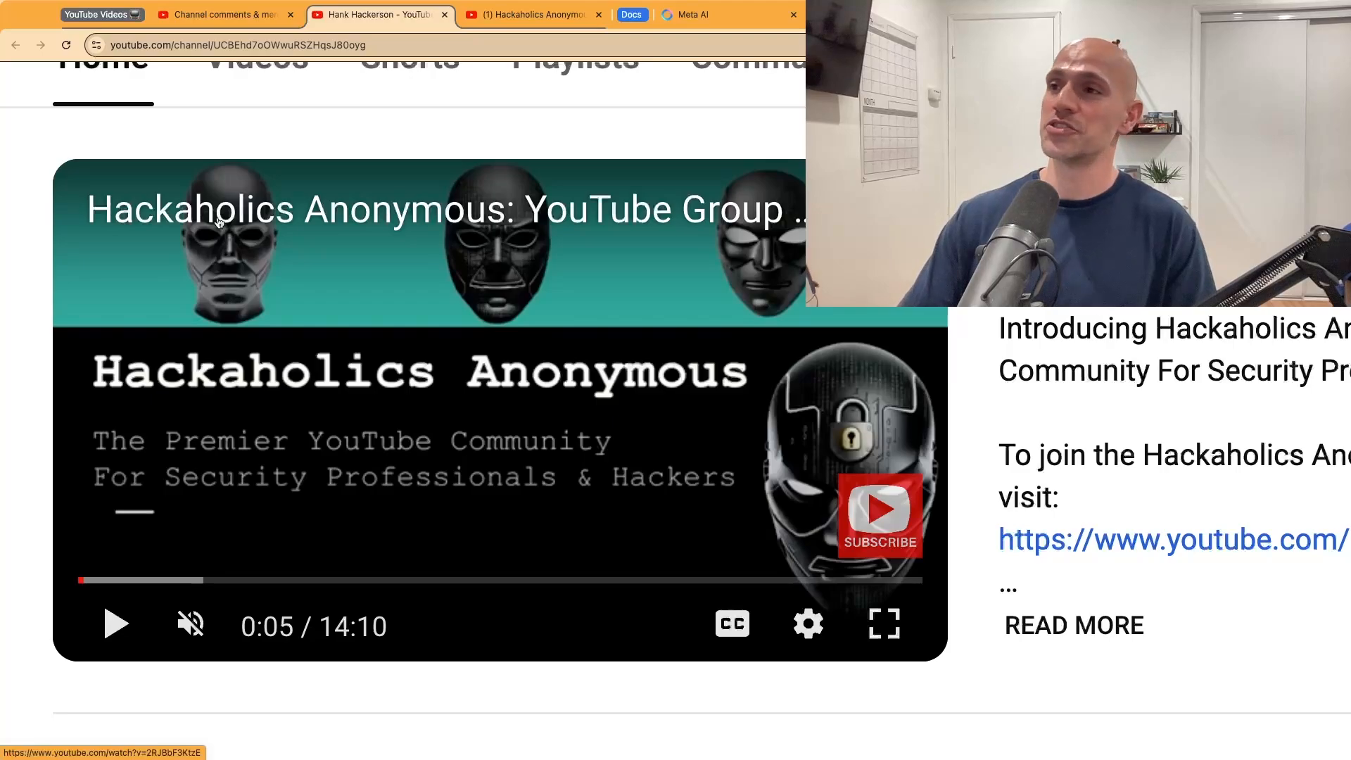
scroll(536, 273, "right", 2)
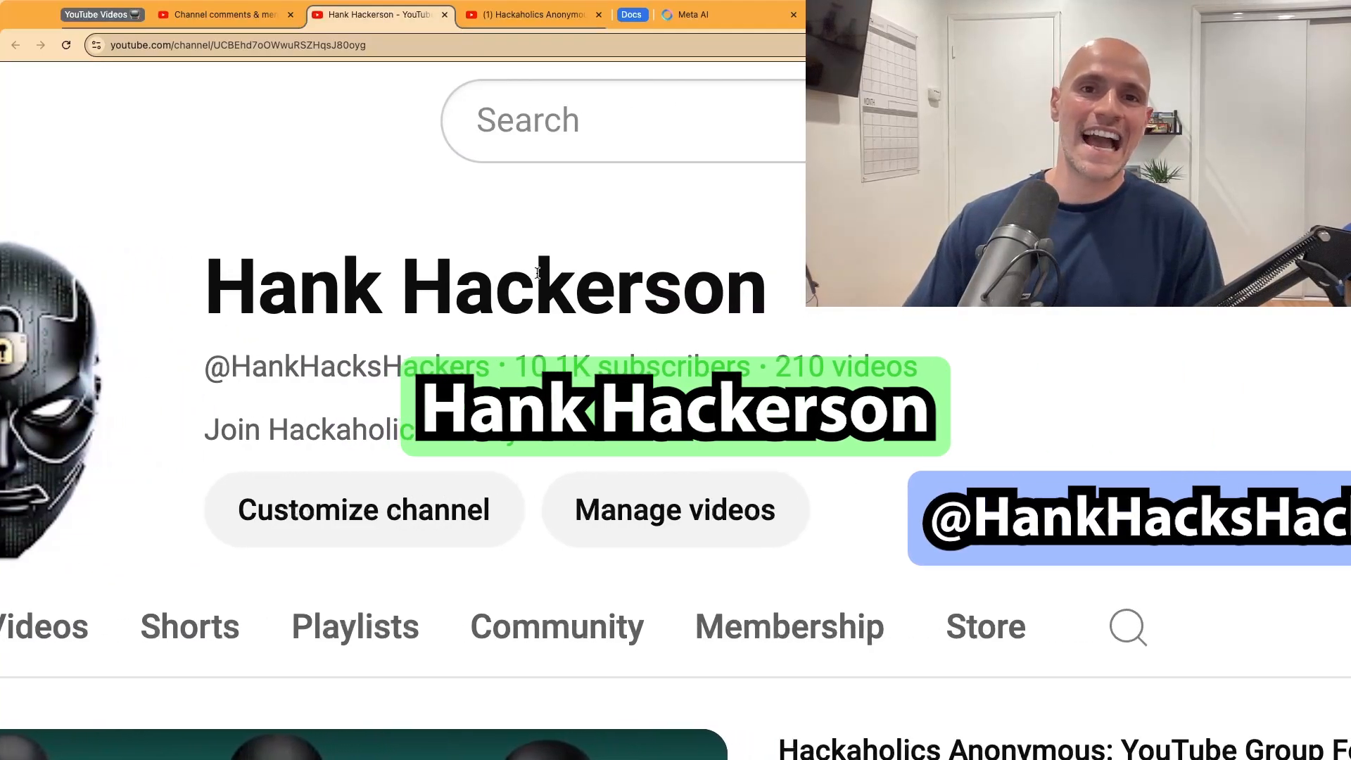